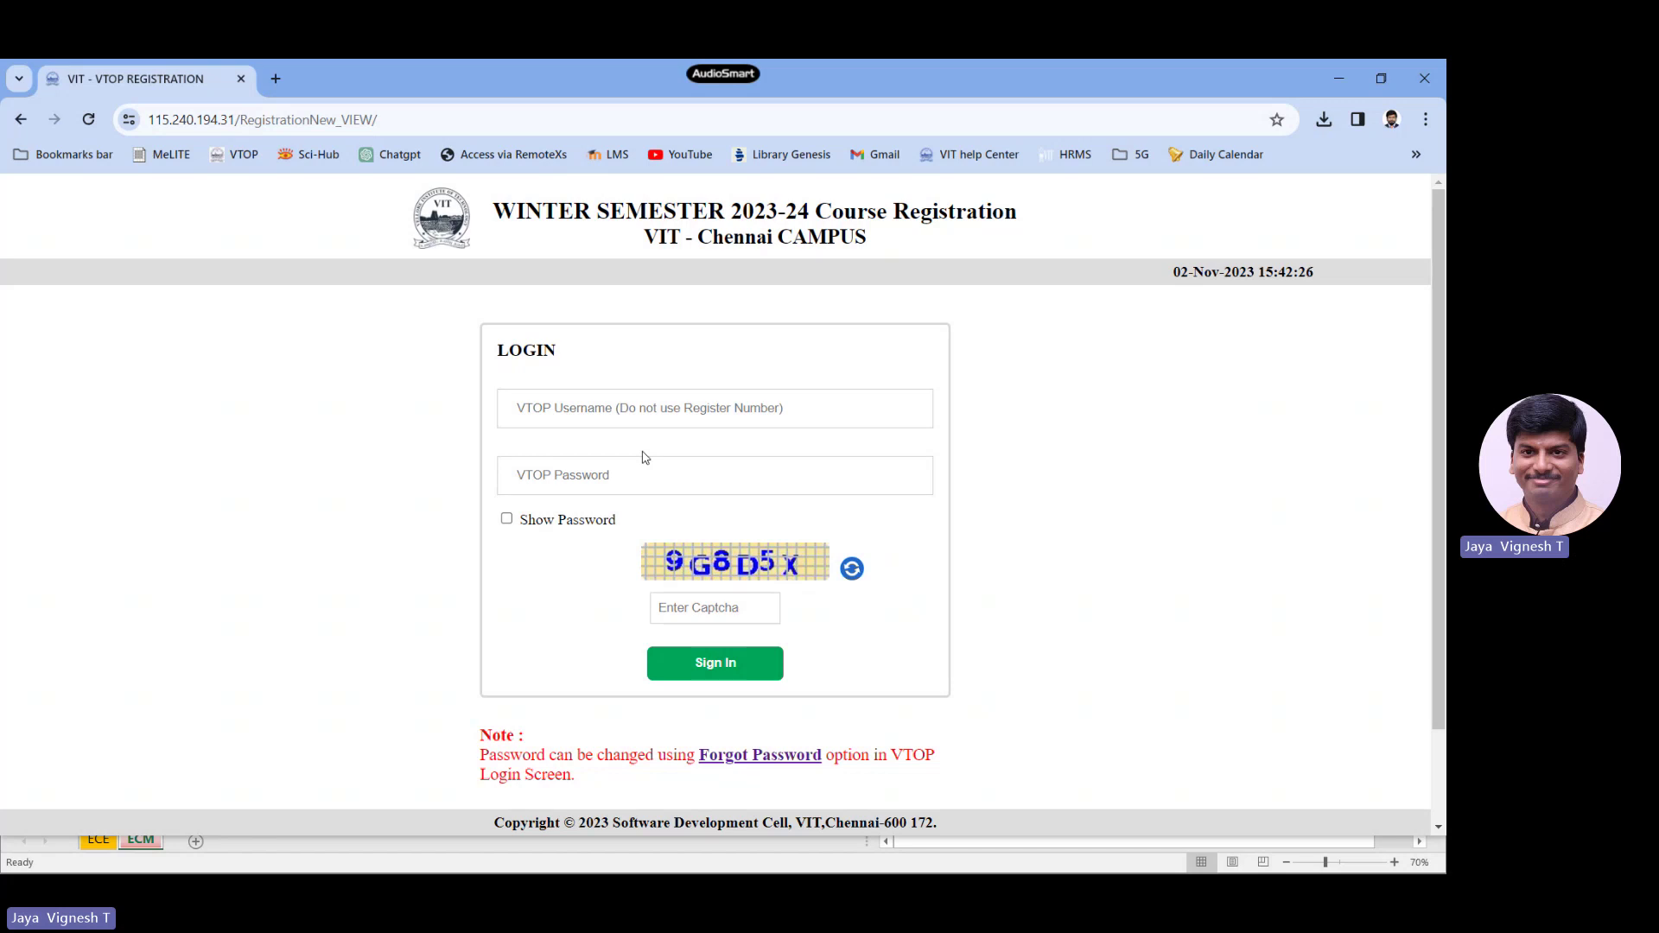
Step: Review the Morning and Afternoon Theory slots for every course in the ECM spreadsheet
key(alt+Tab)
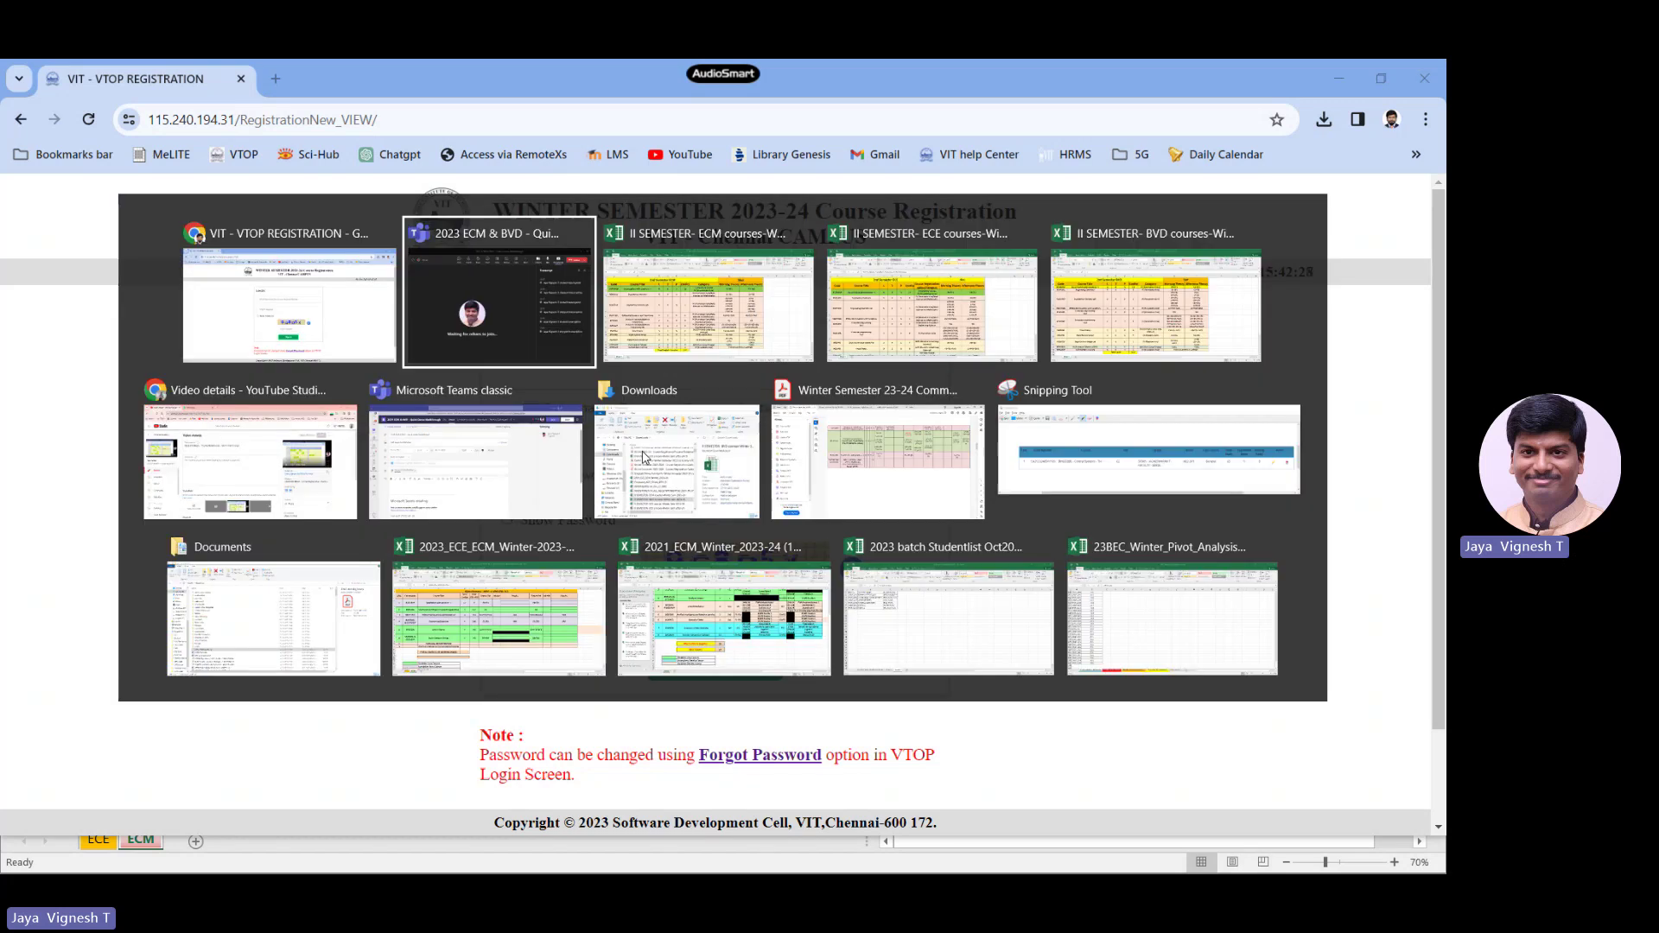
key(alt+Tab)
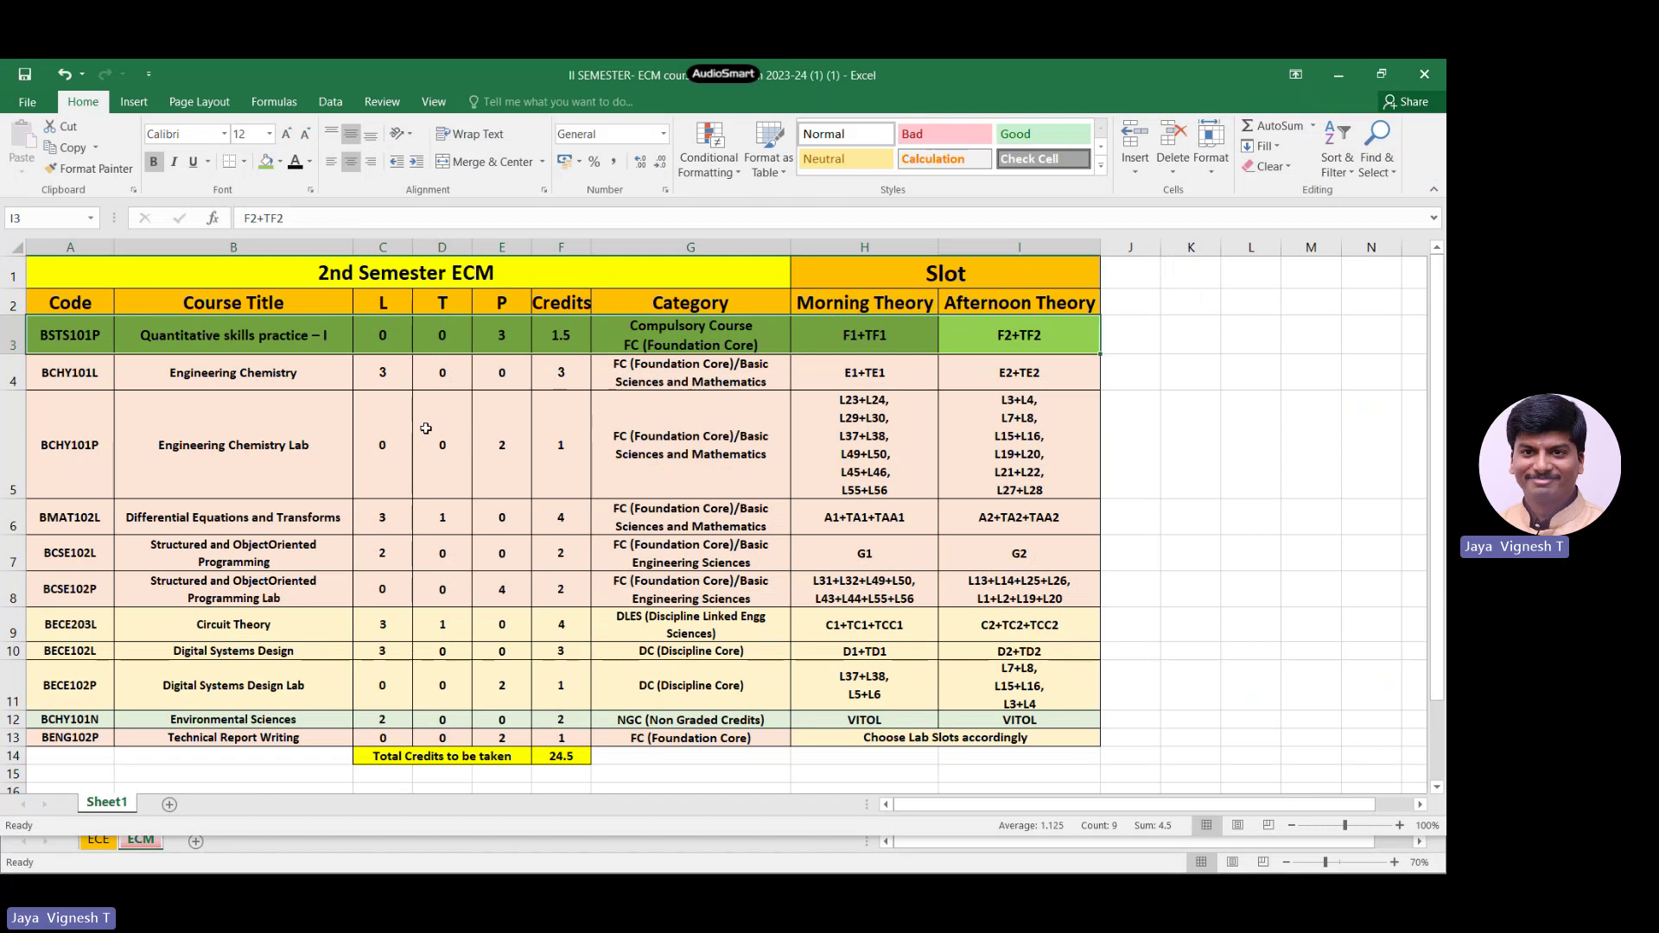
click(425, 429)
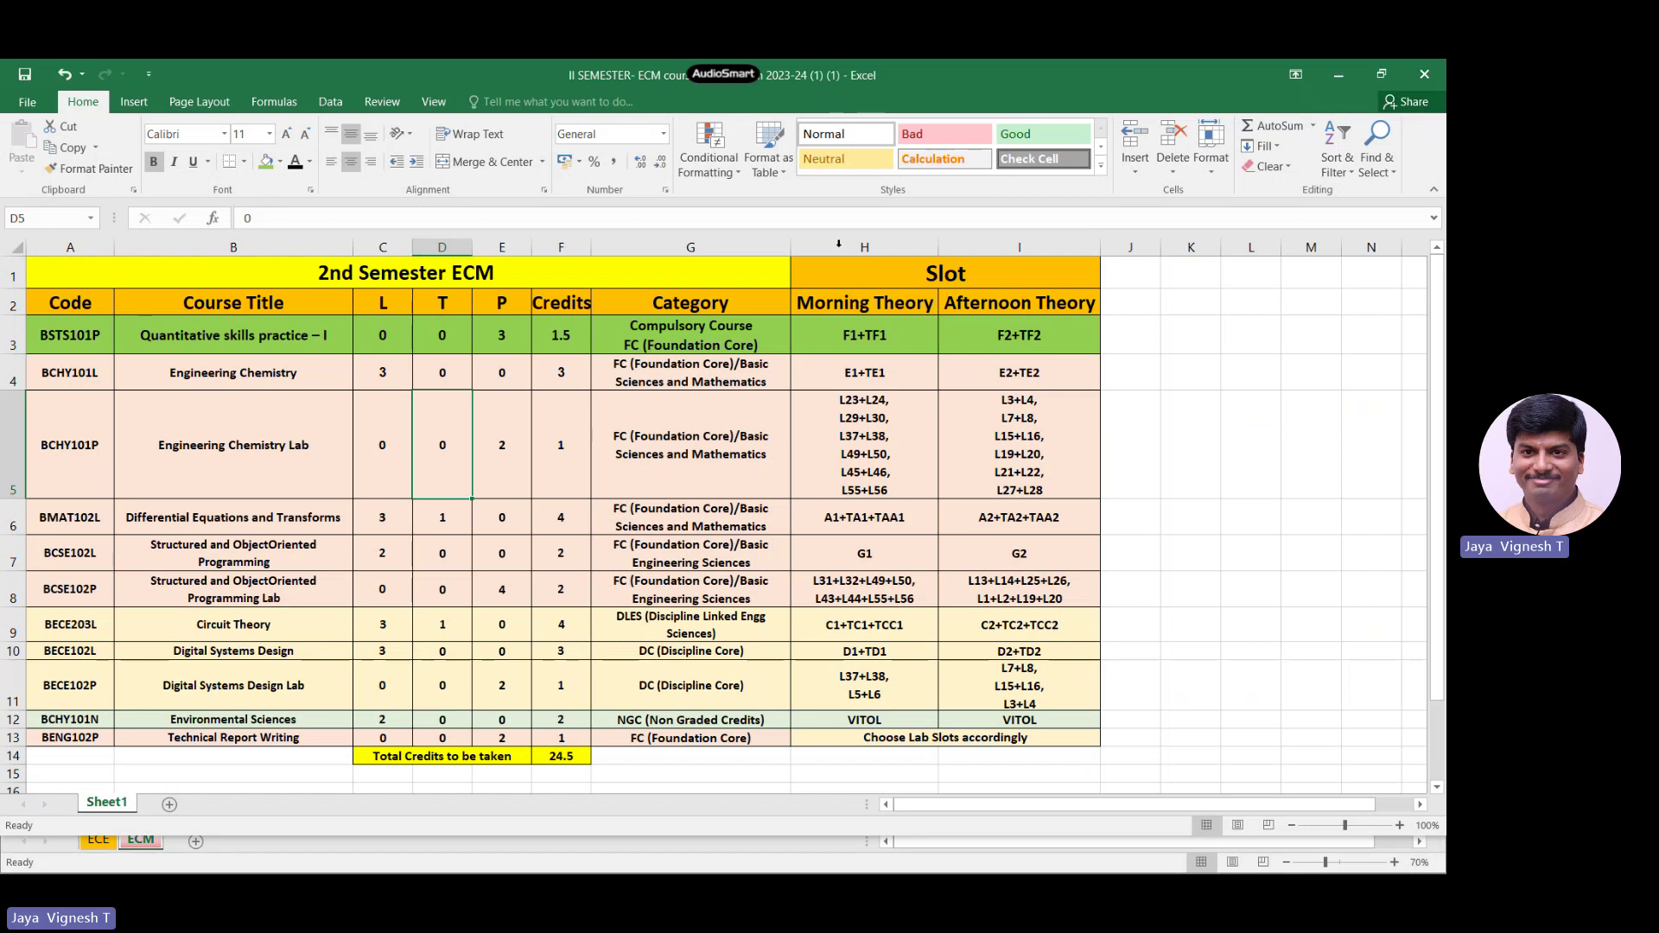
drag(864, 307, 858, 716)
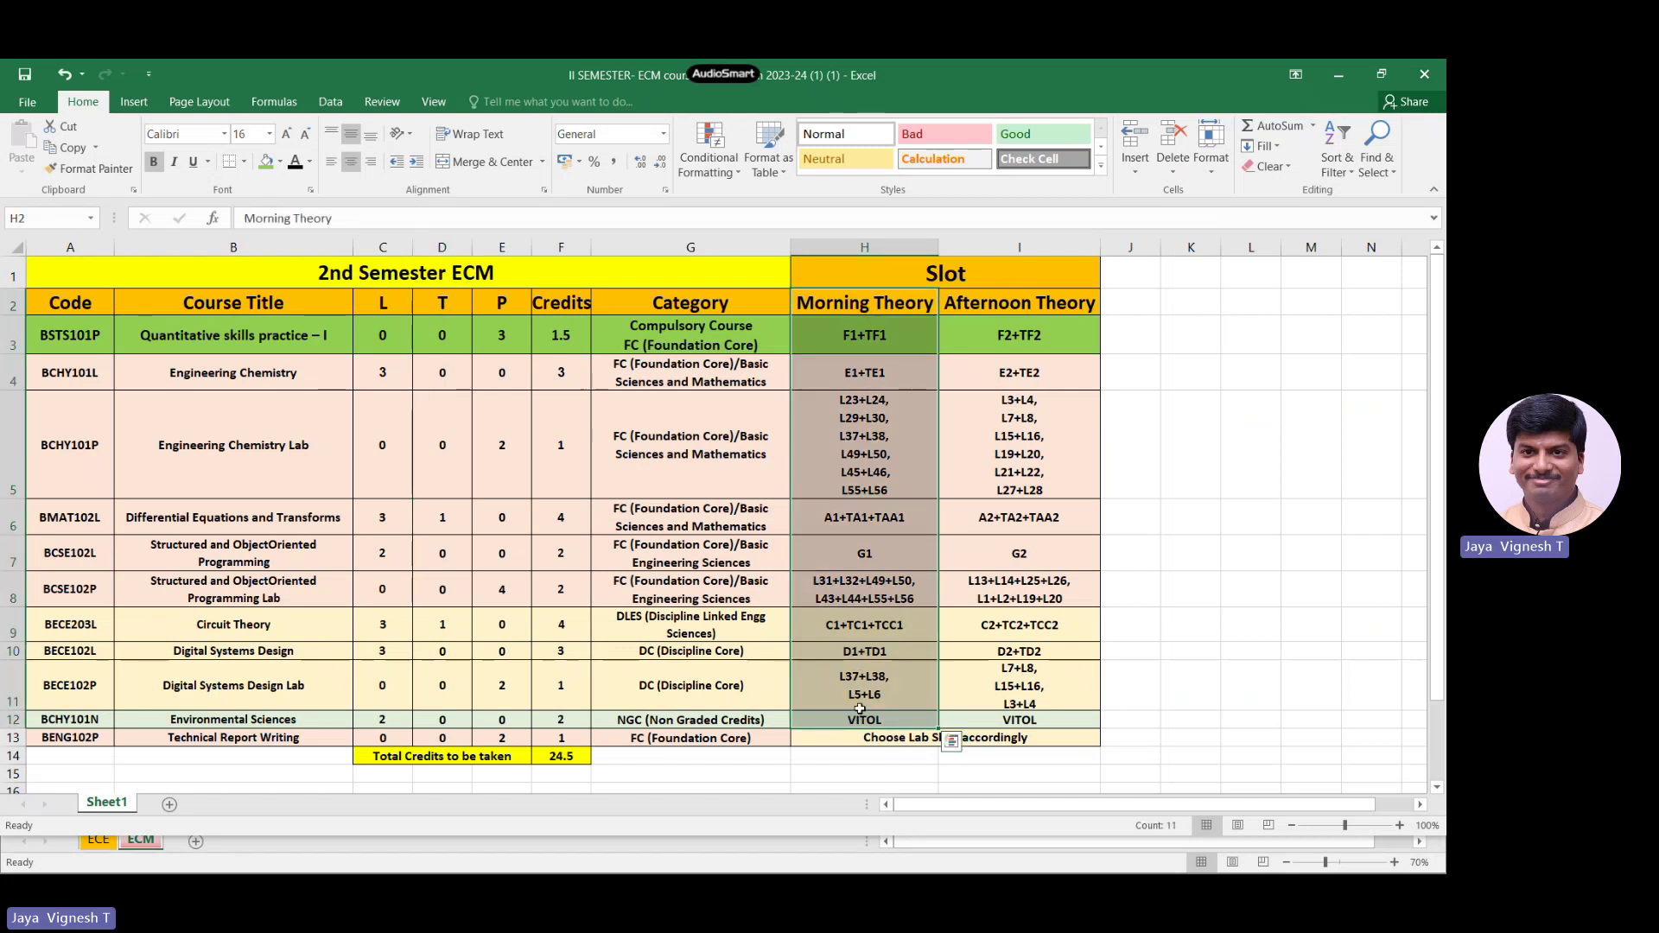
drag(1040, 311, 1026, 709)
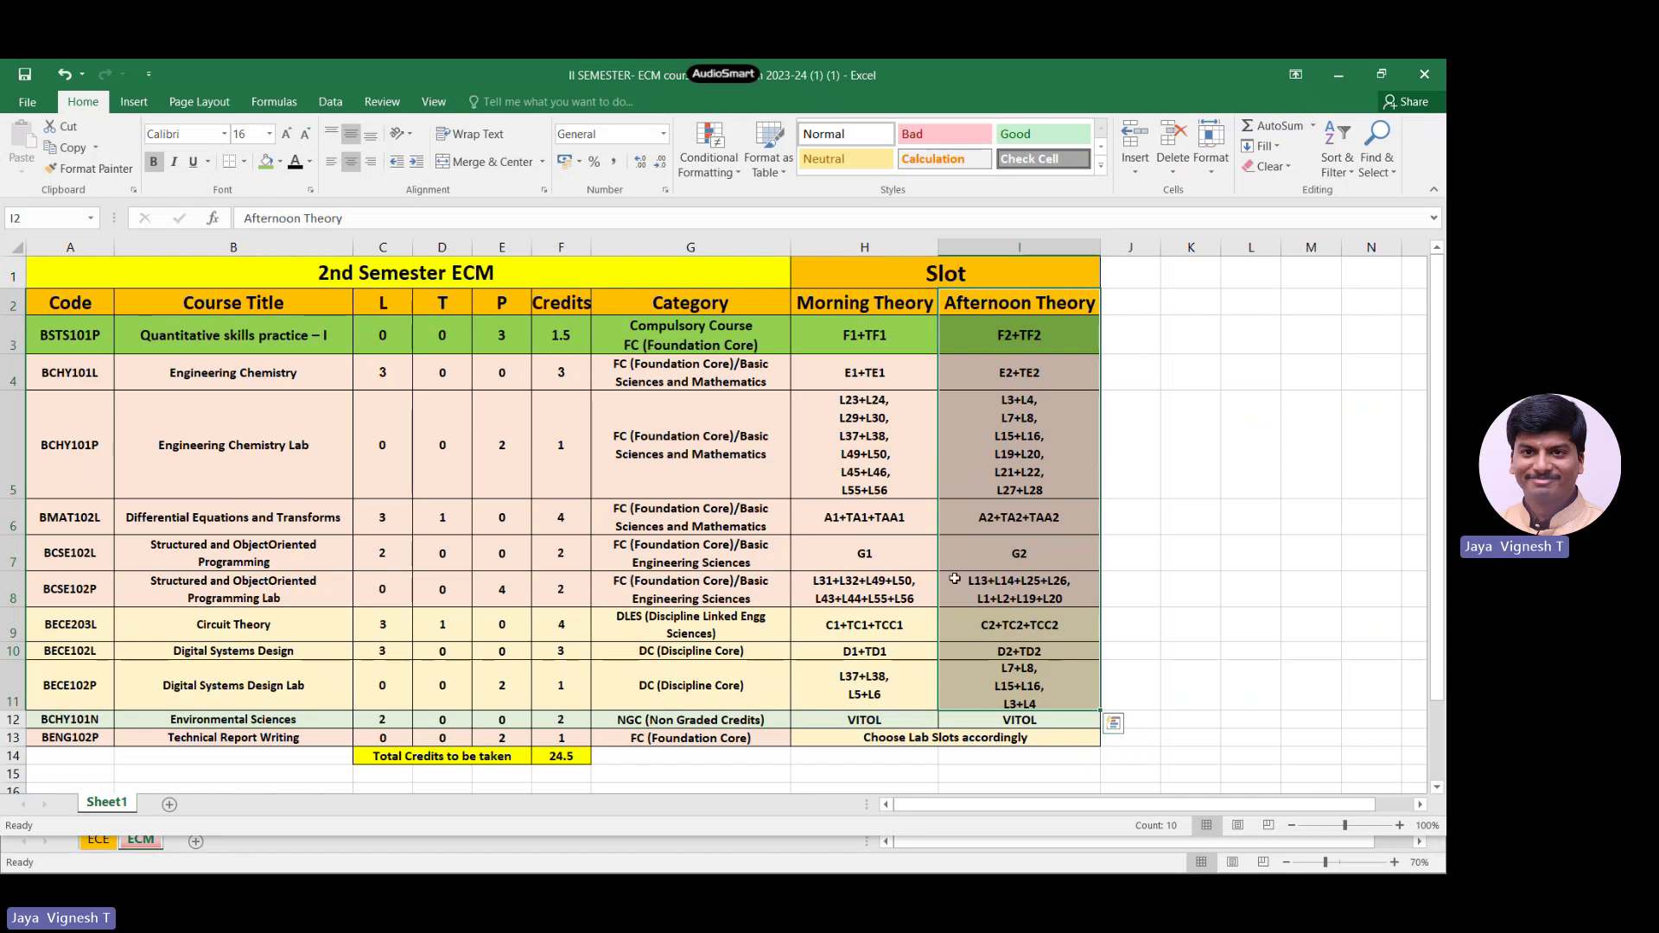
click(272, 322)
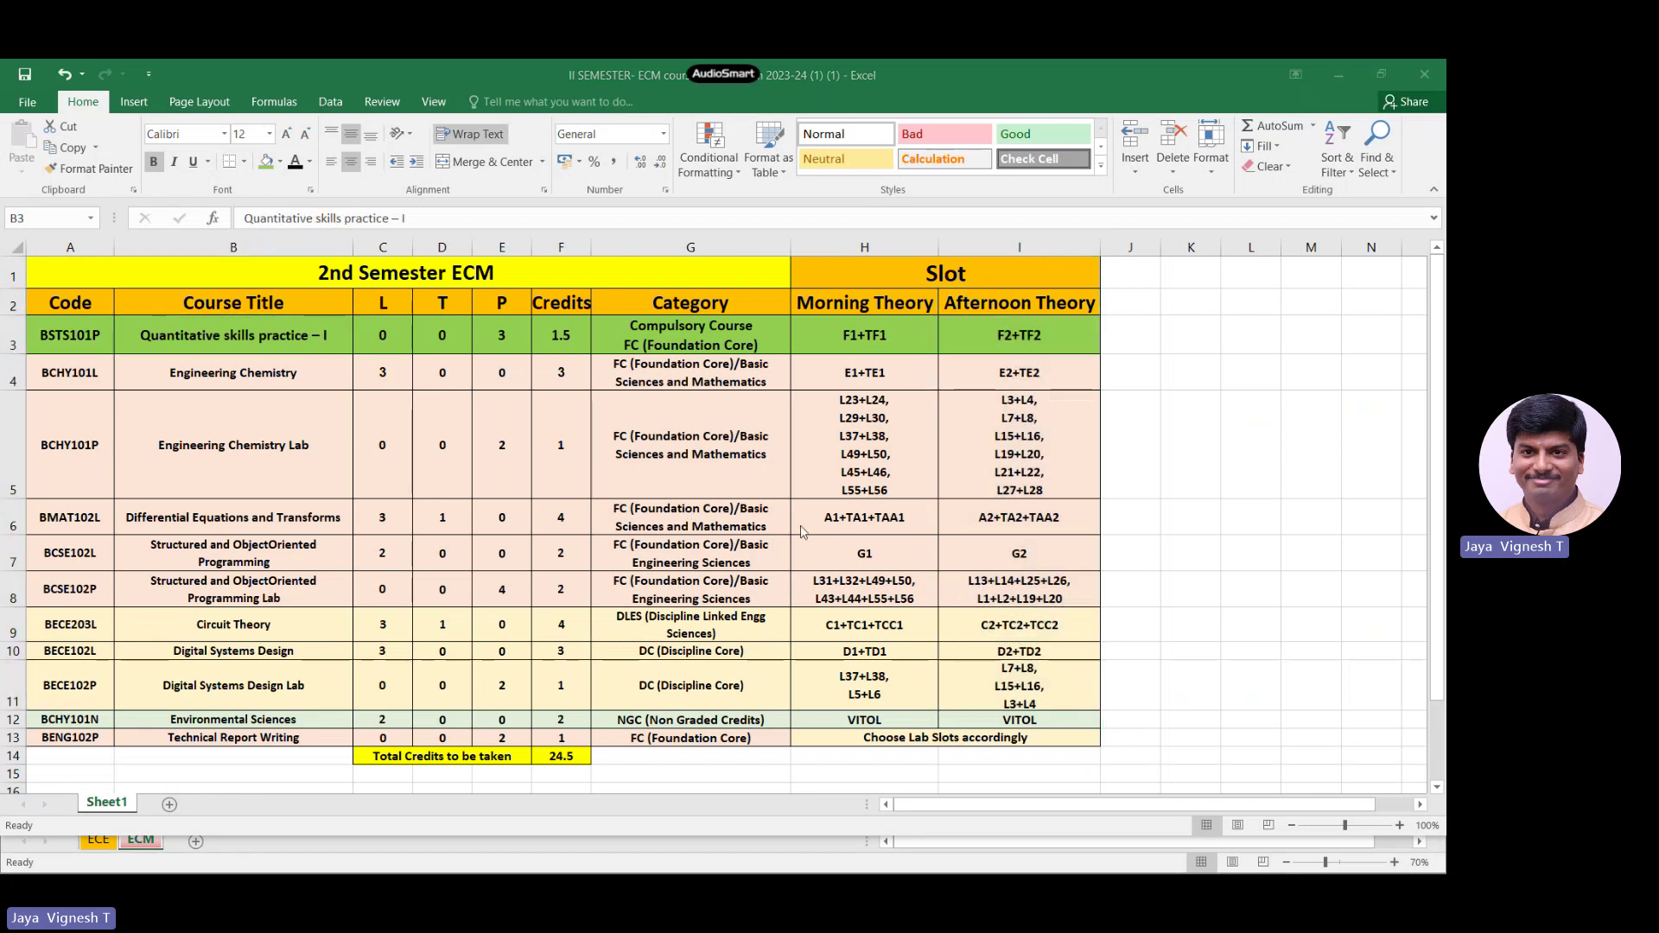
key(alt+Tab)
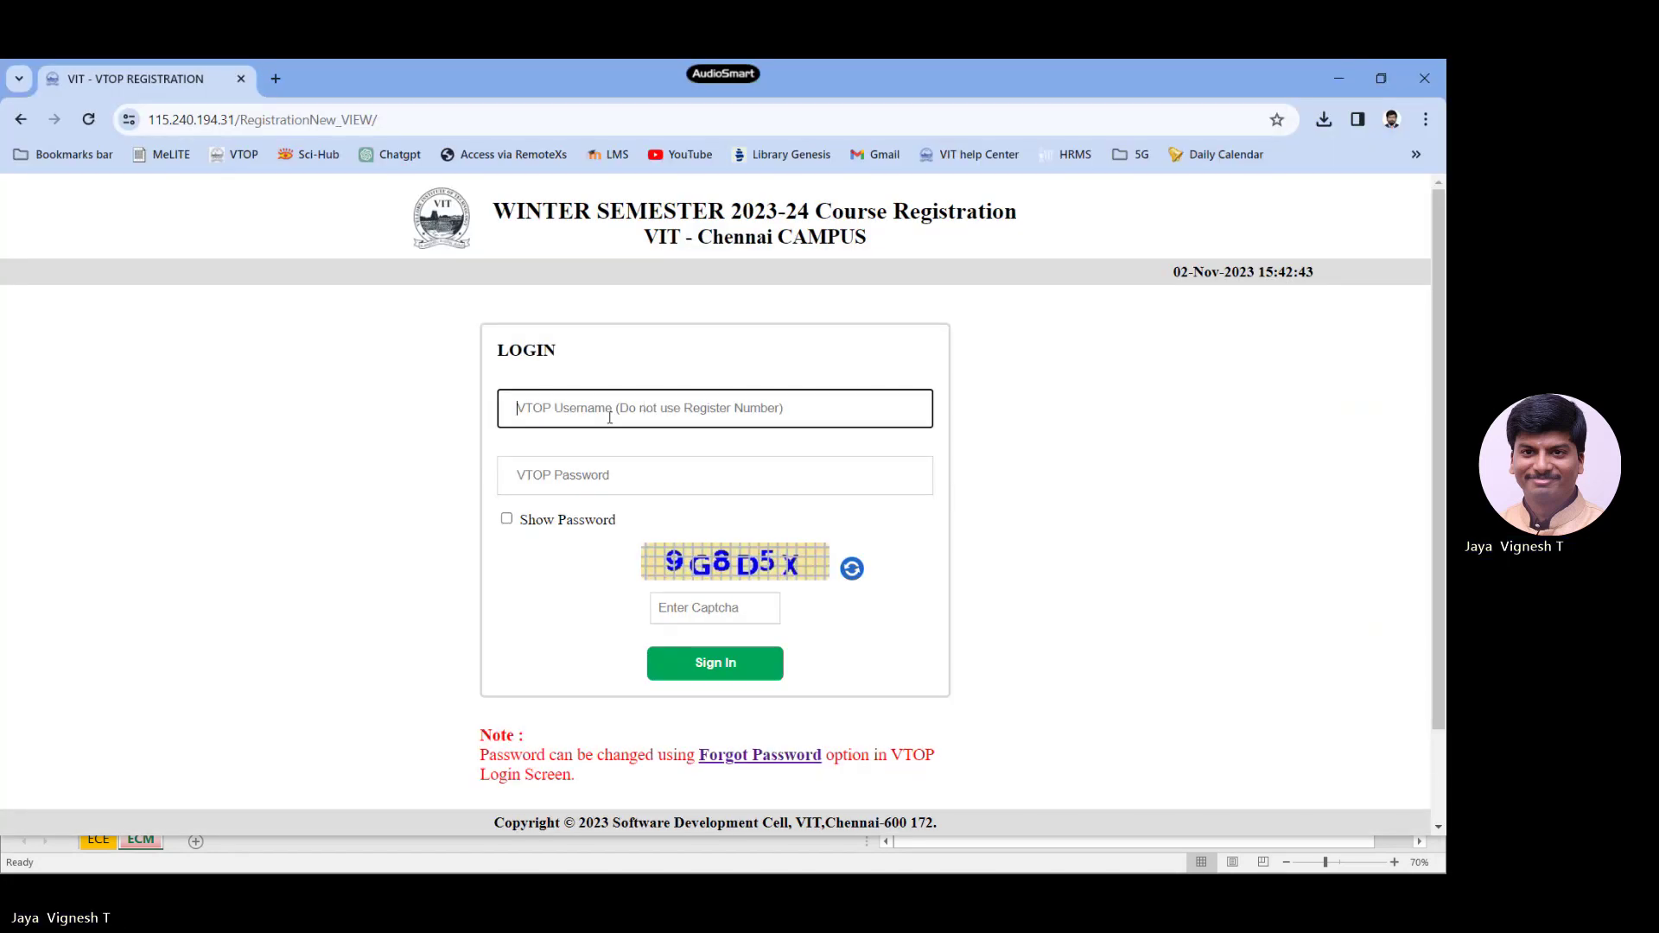
Step: Sign in to VTOP with the student username, password and captcha
click(610, 418)
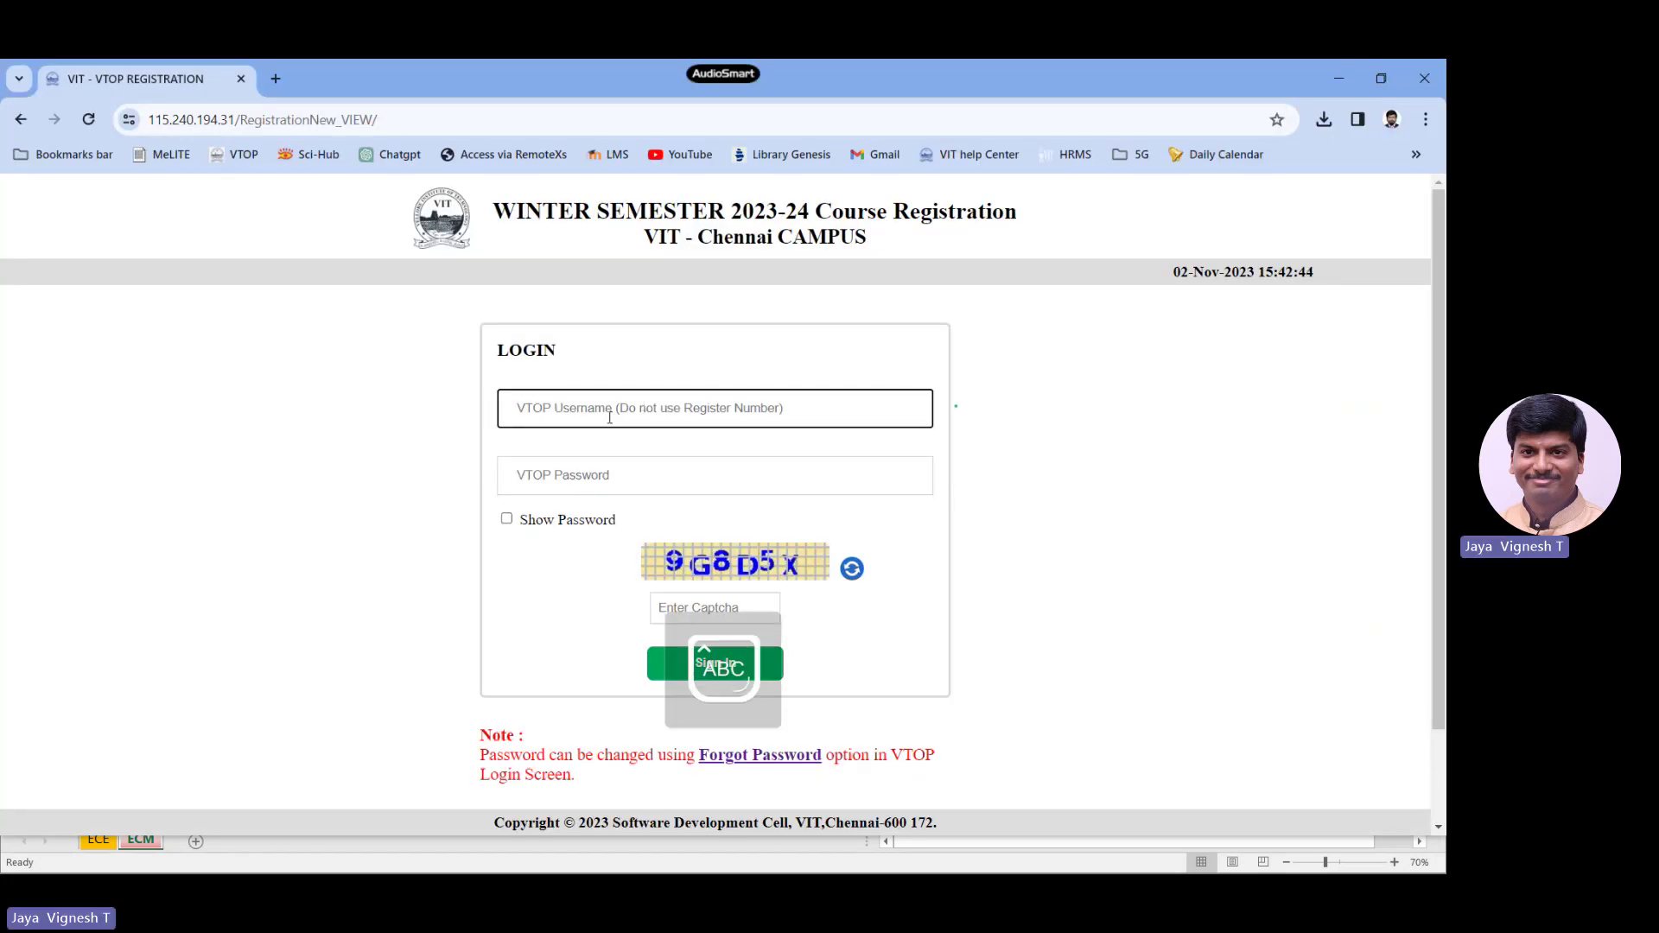
text(23BLC1007)
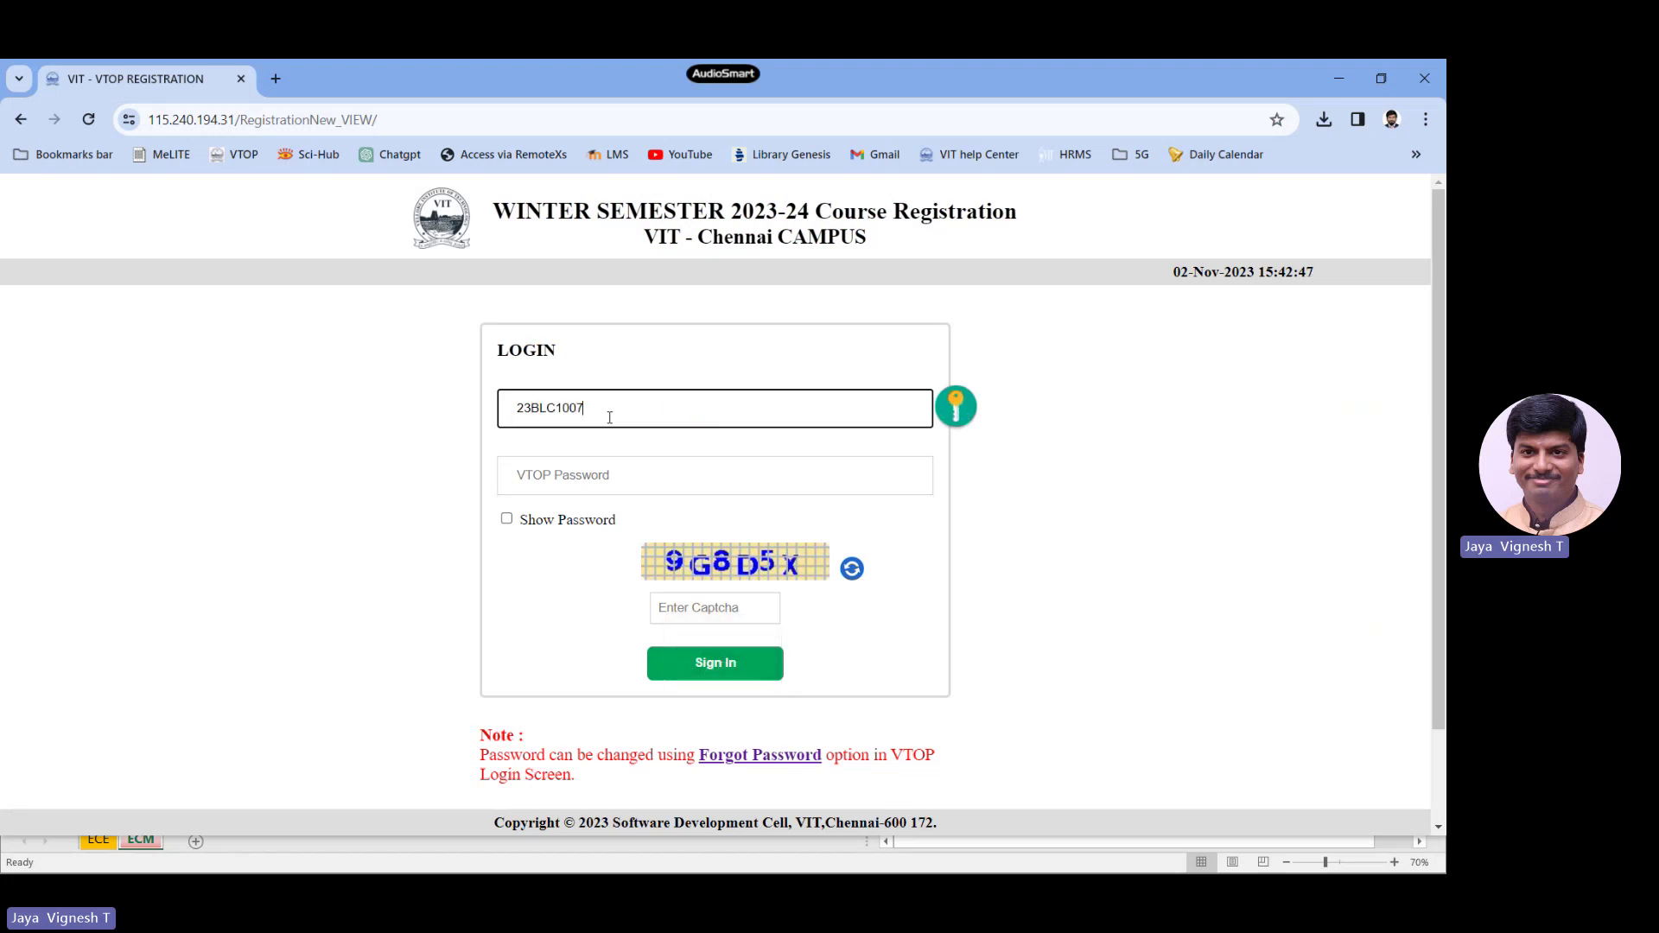
key(Tab)
text(••••••)
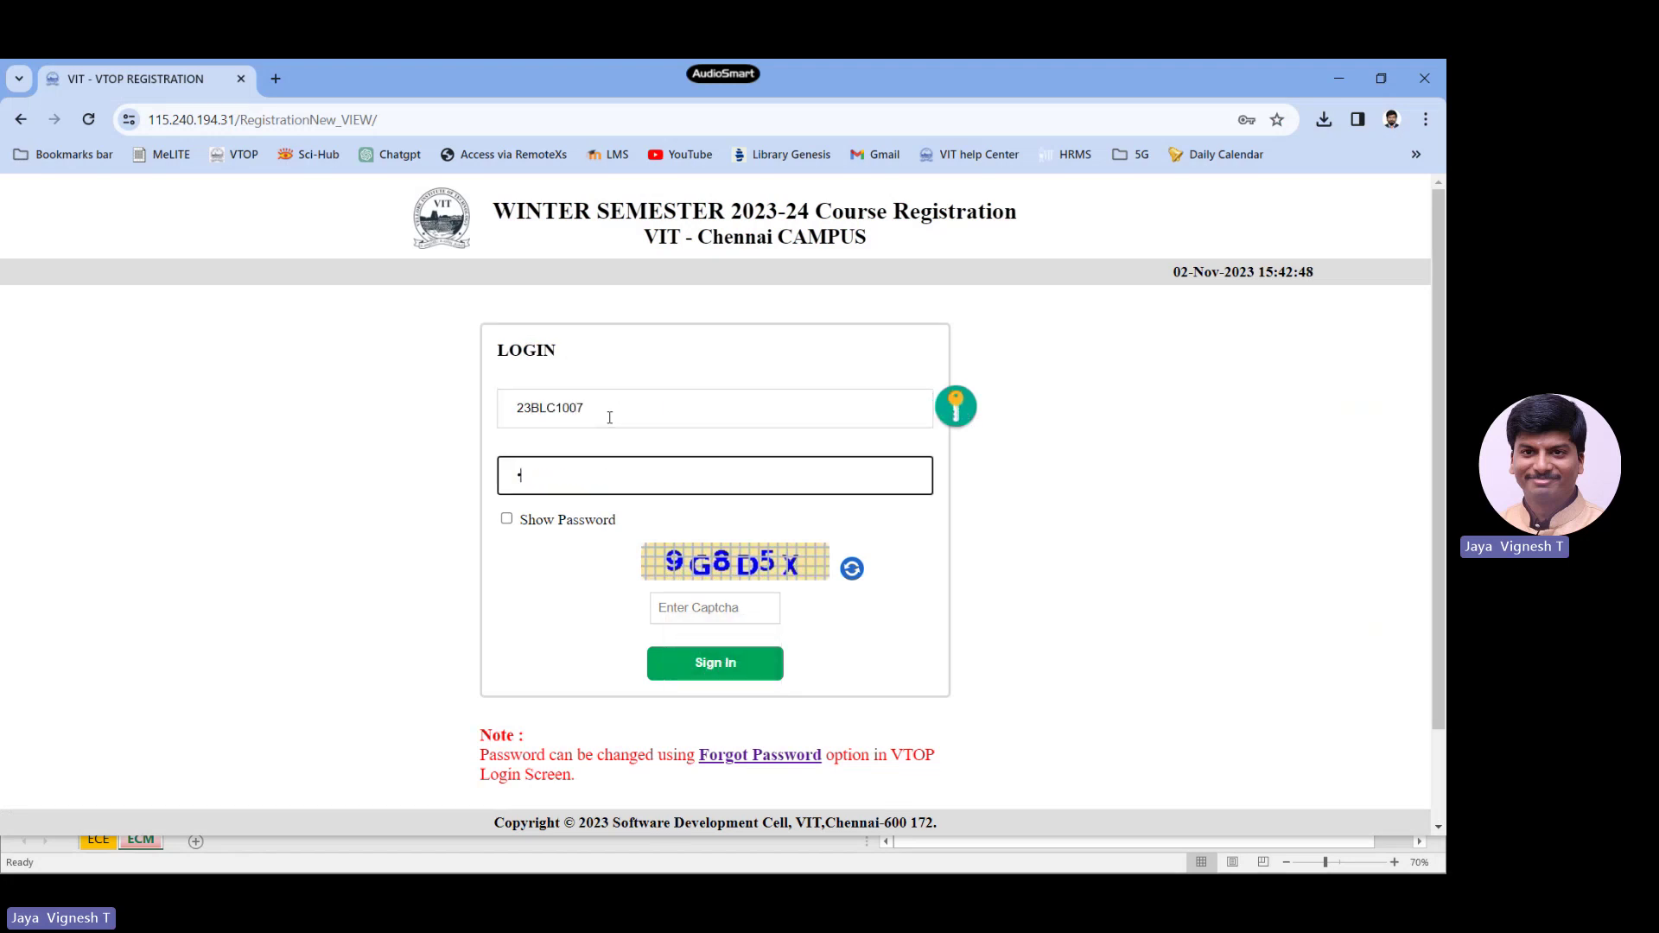
key(Tab)
key(Tab)
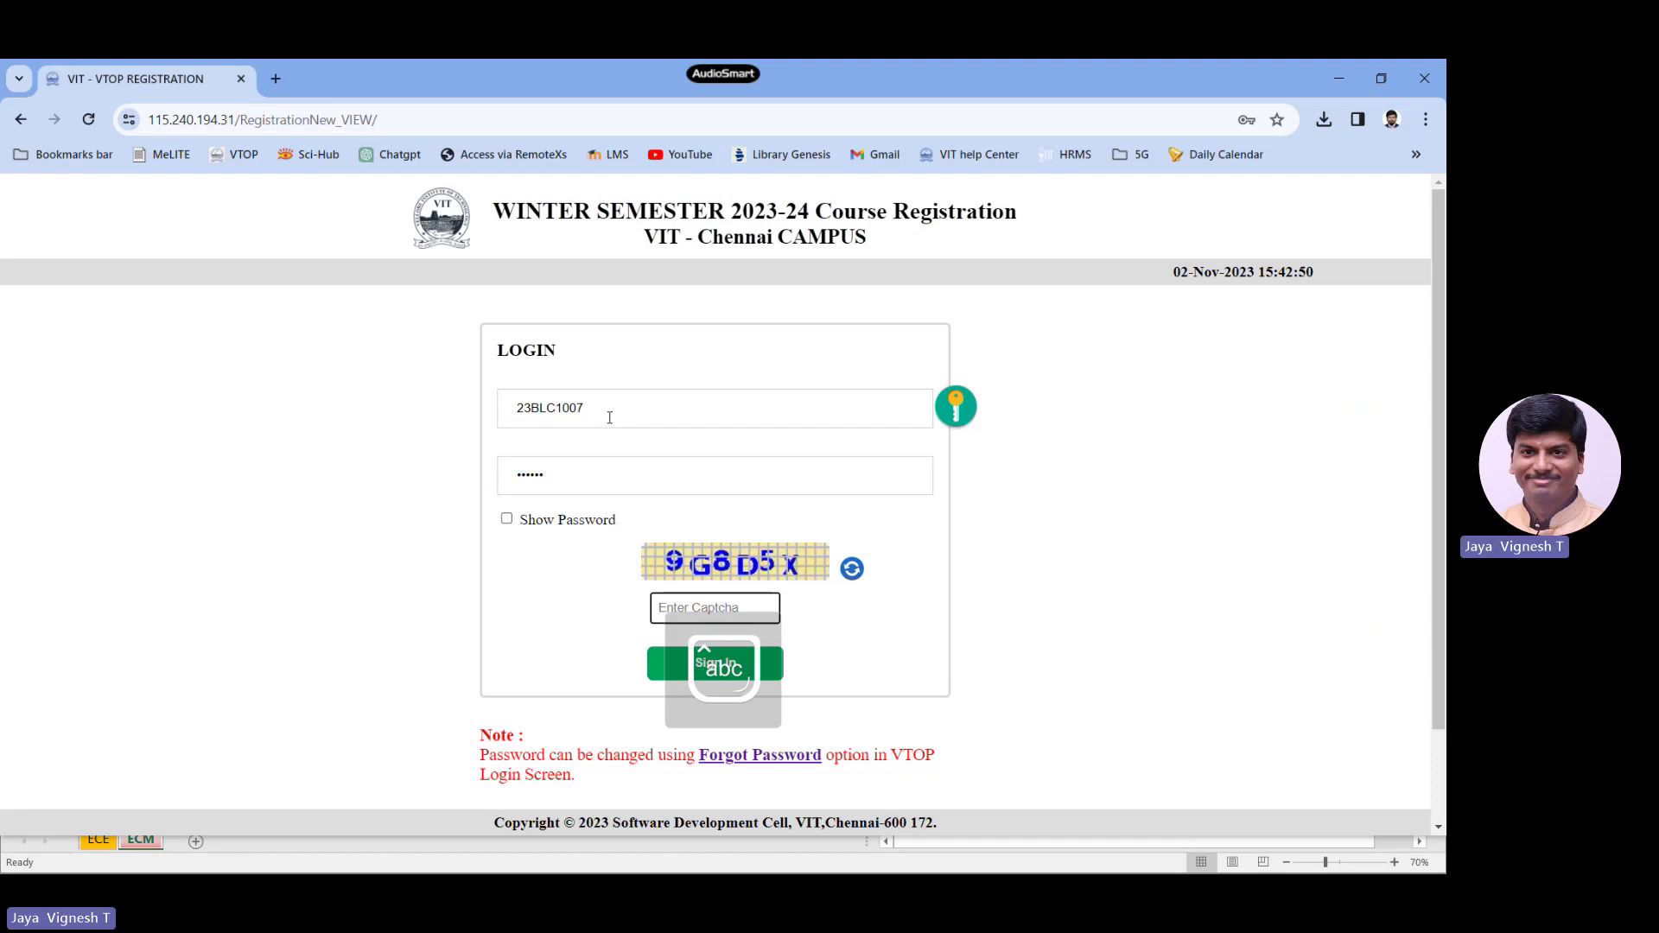
text(9G8)
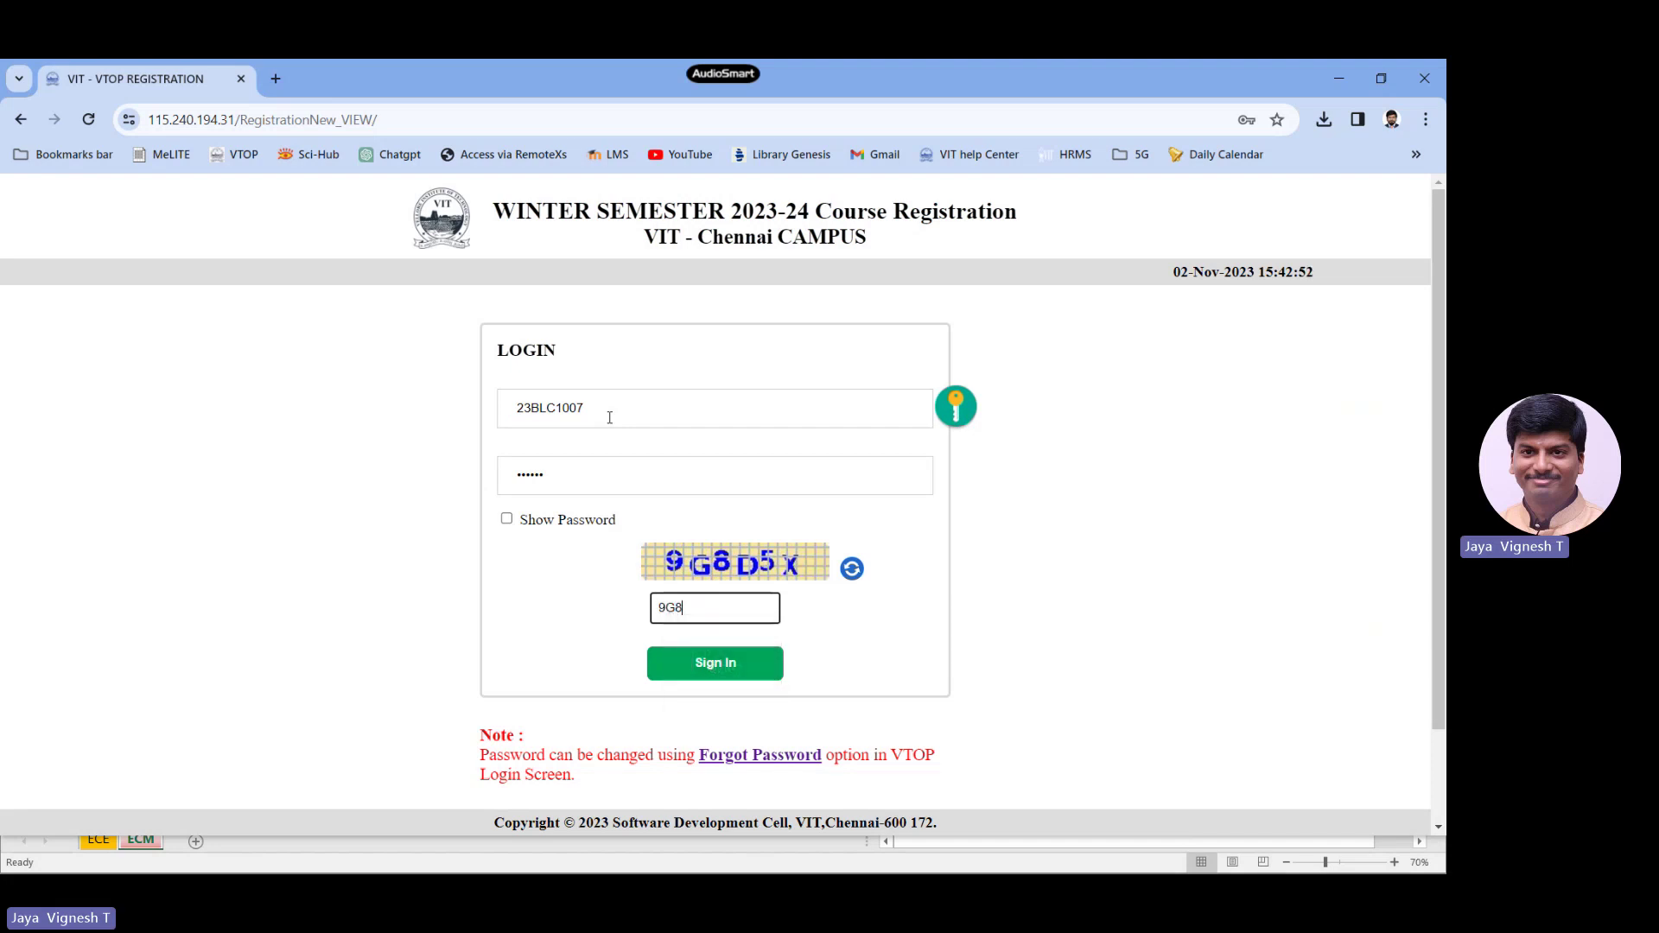
text(D5X)
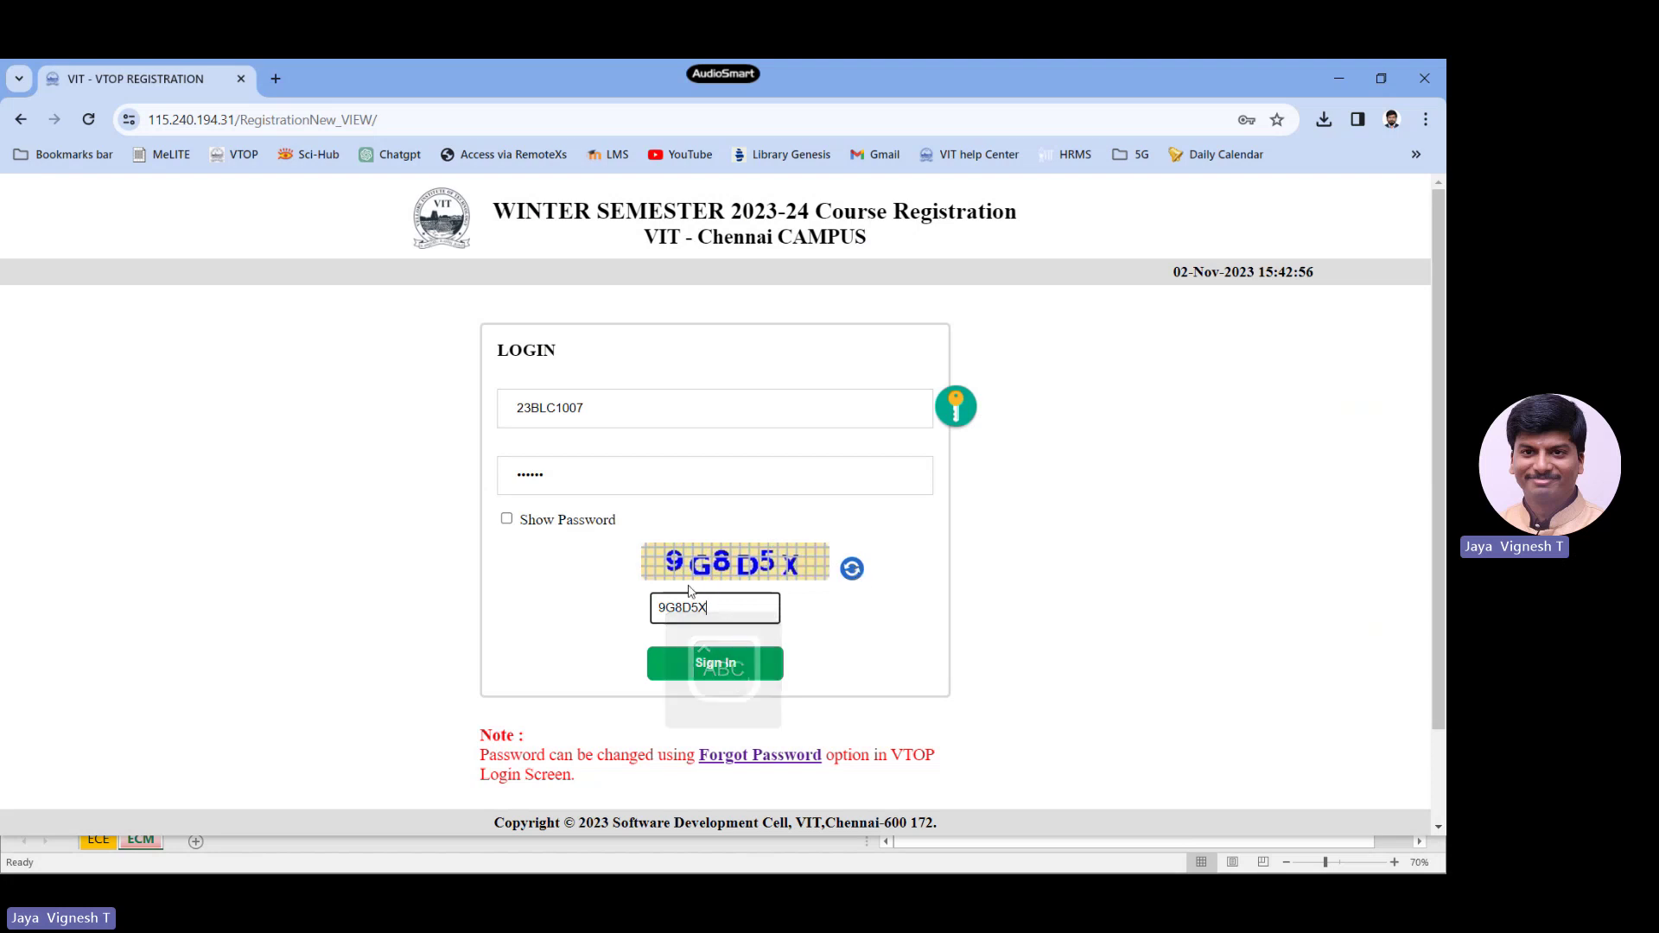
click(689, 678)
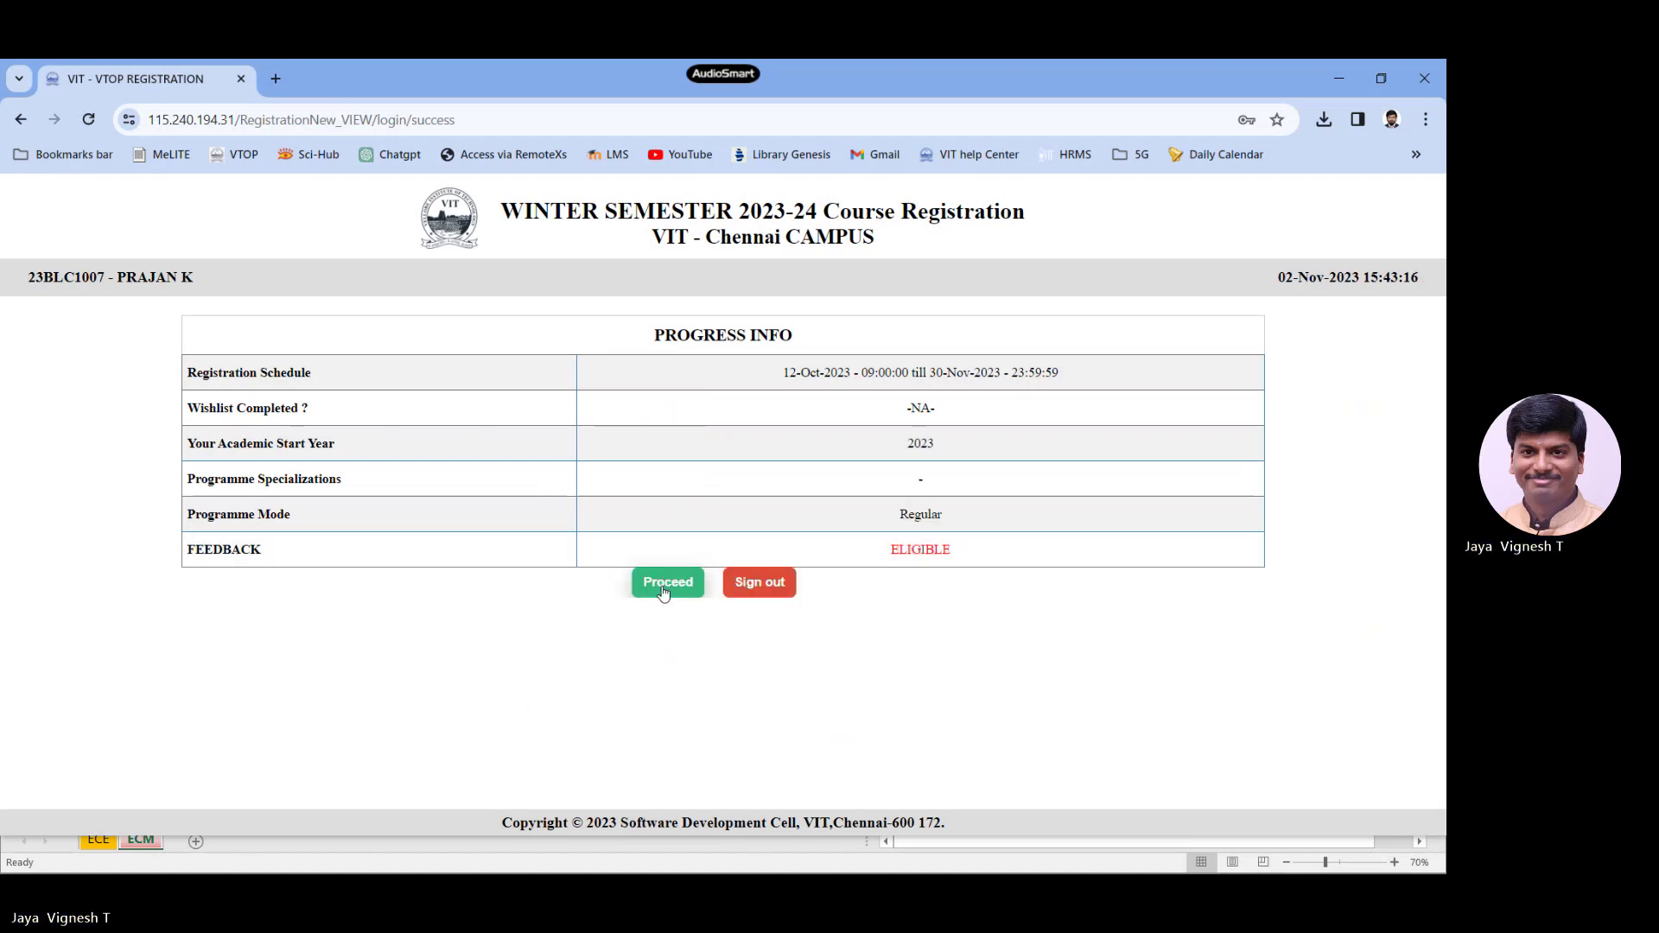
Step: Proceed past Progress Info, start registration and open the Compulsory Course list
click(668, 592)
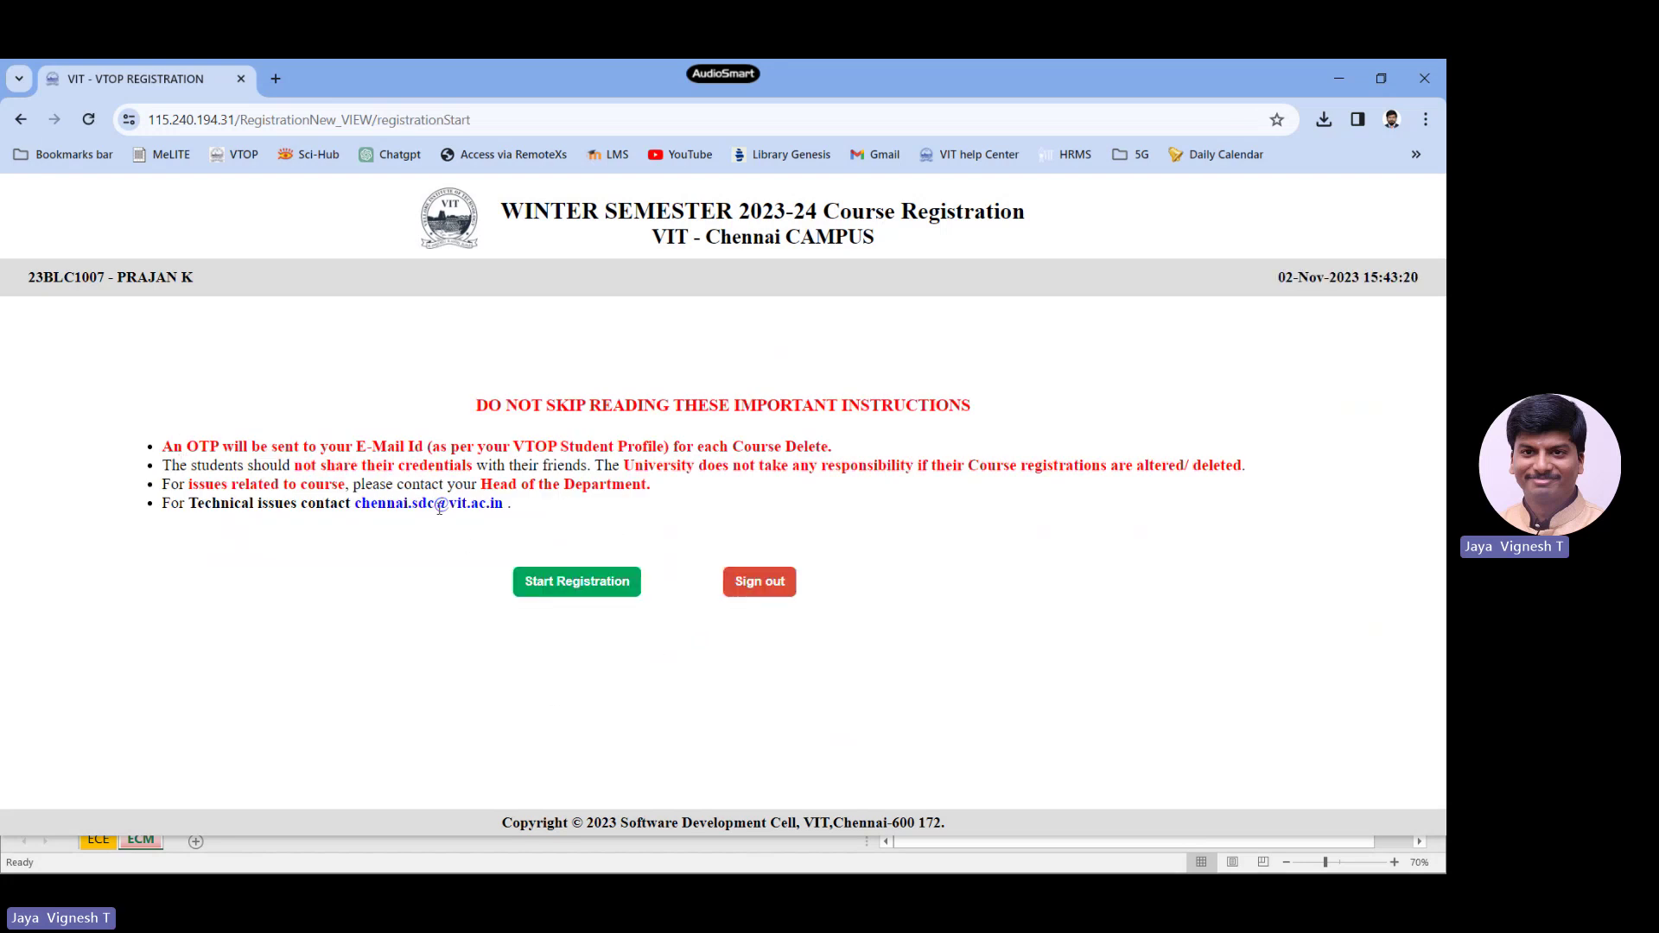
click(574, 582)
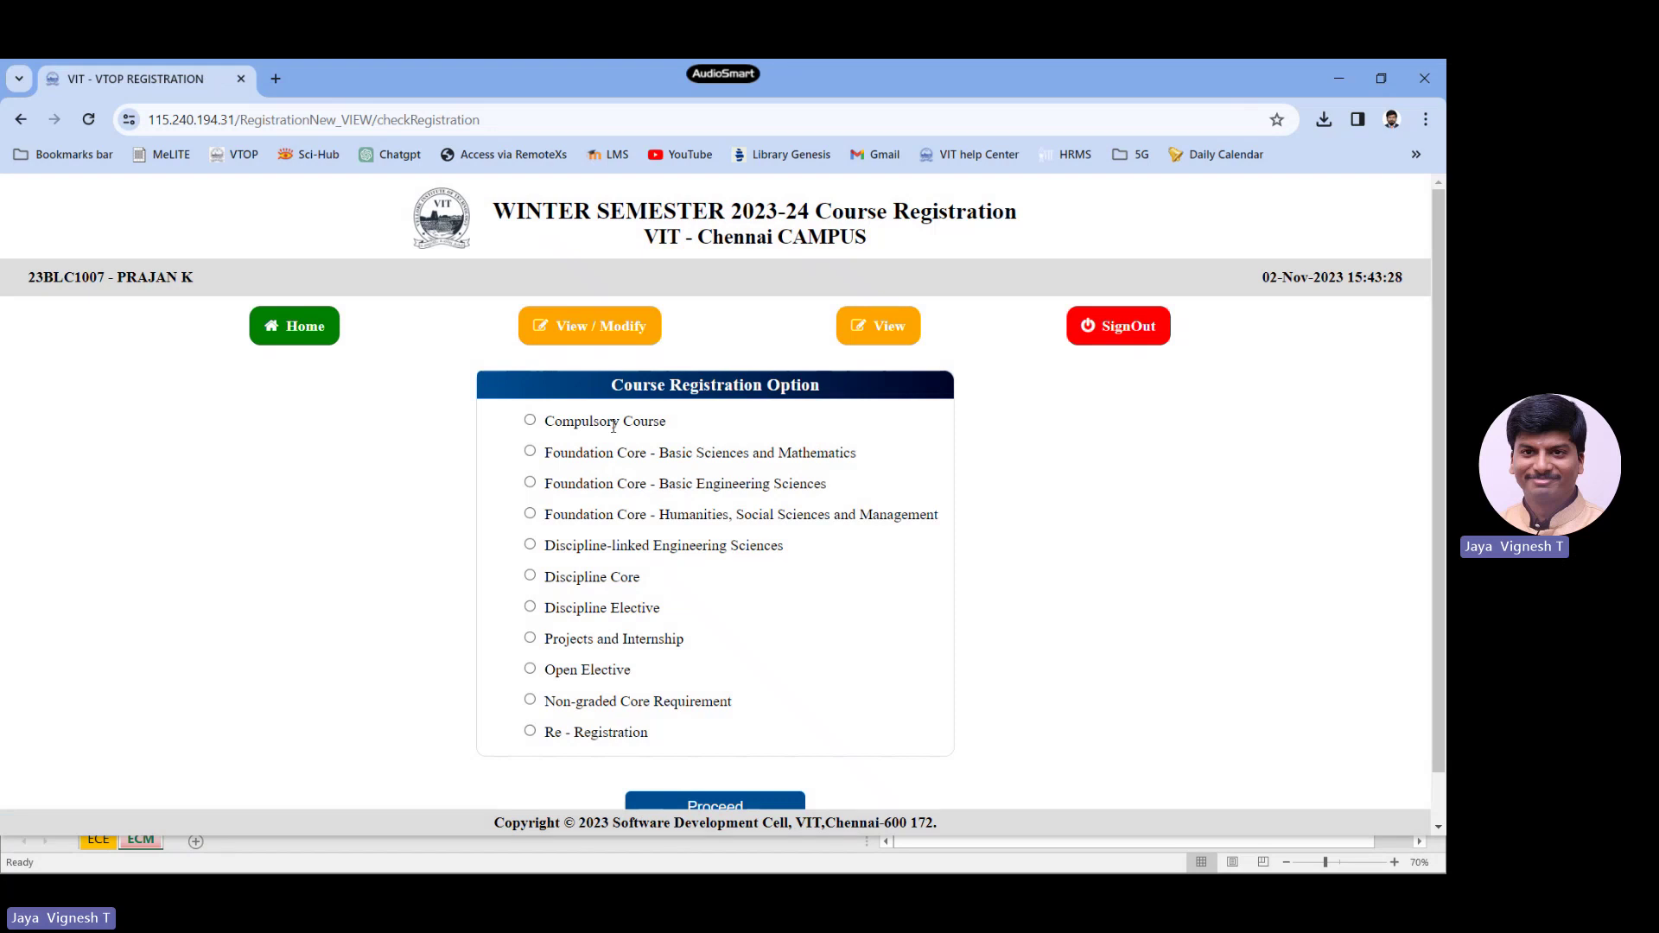
key(alt+Tab)
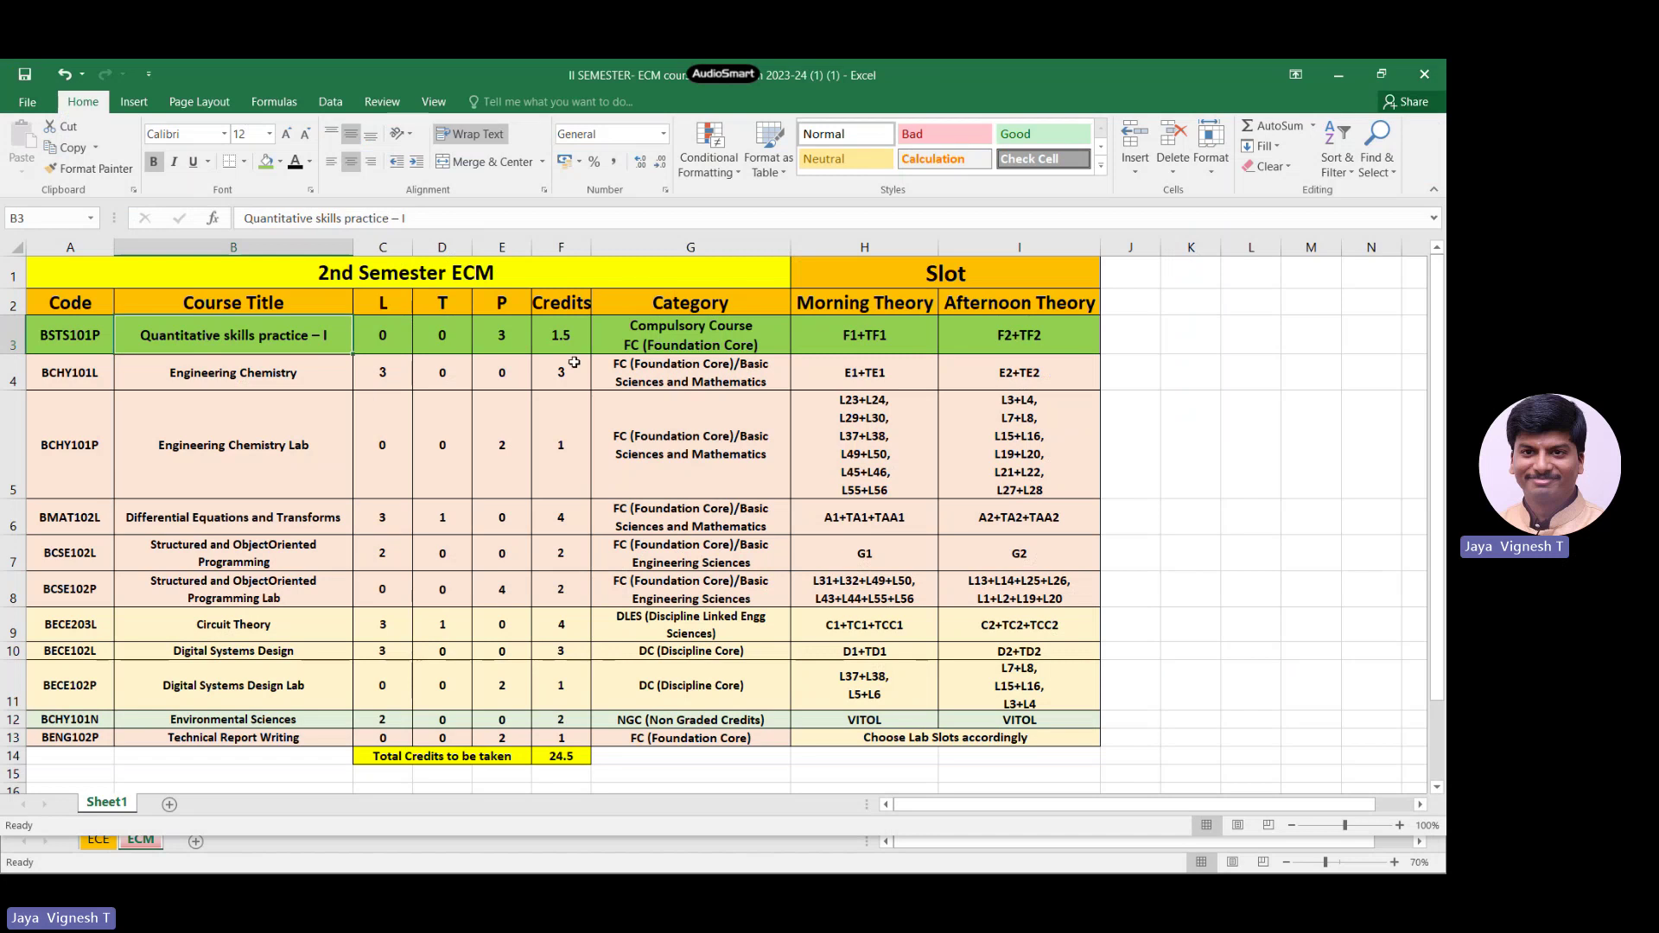
key(alt+Tab)
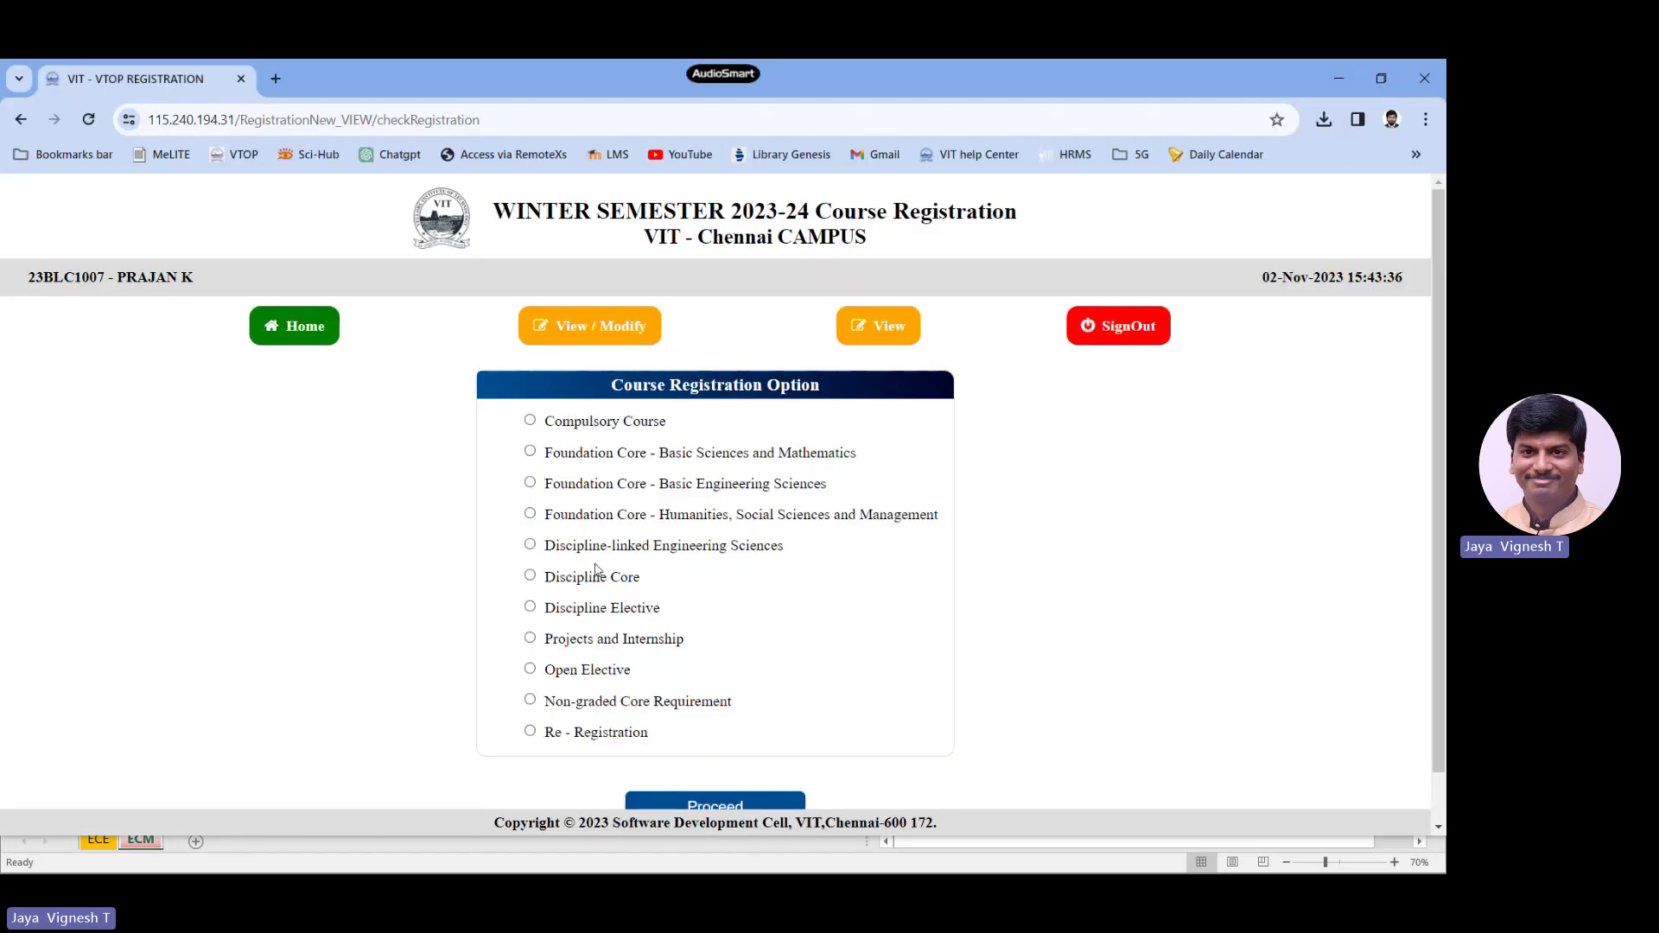
click(700, 808)
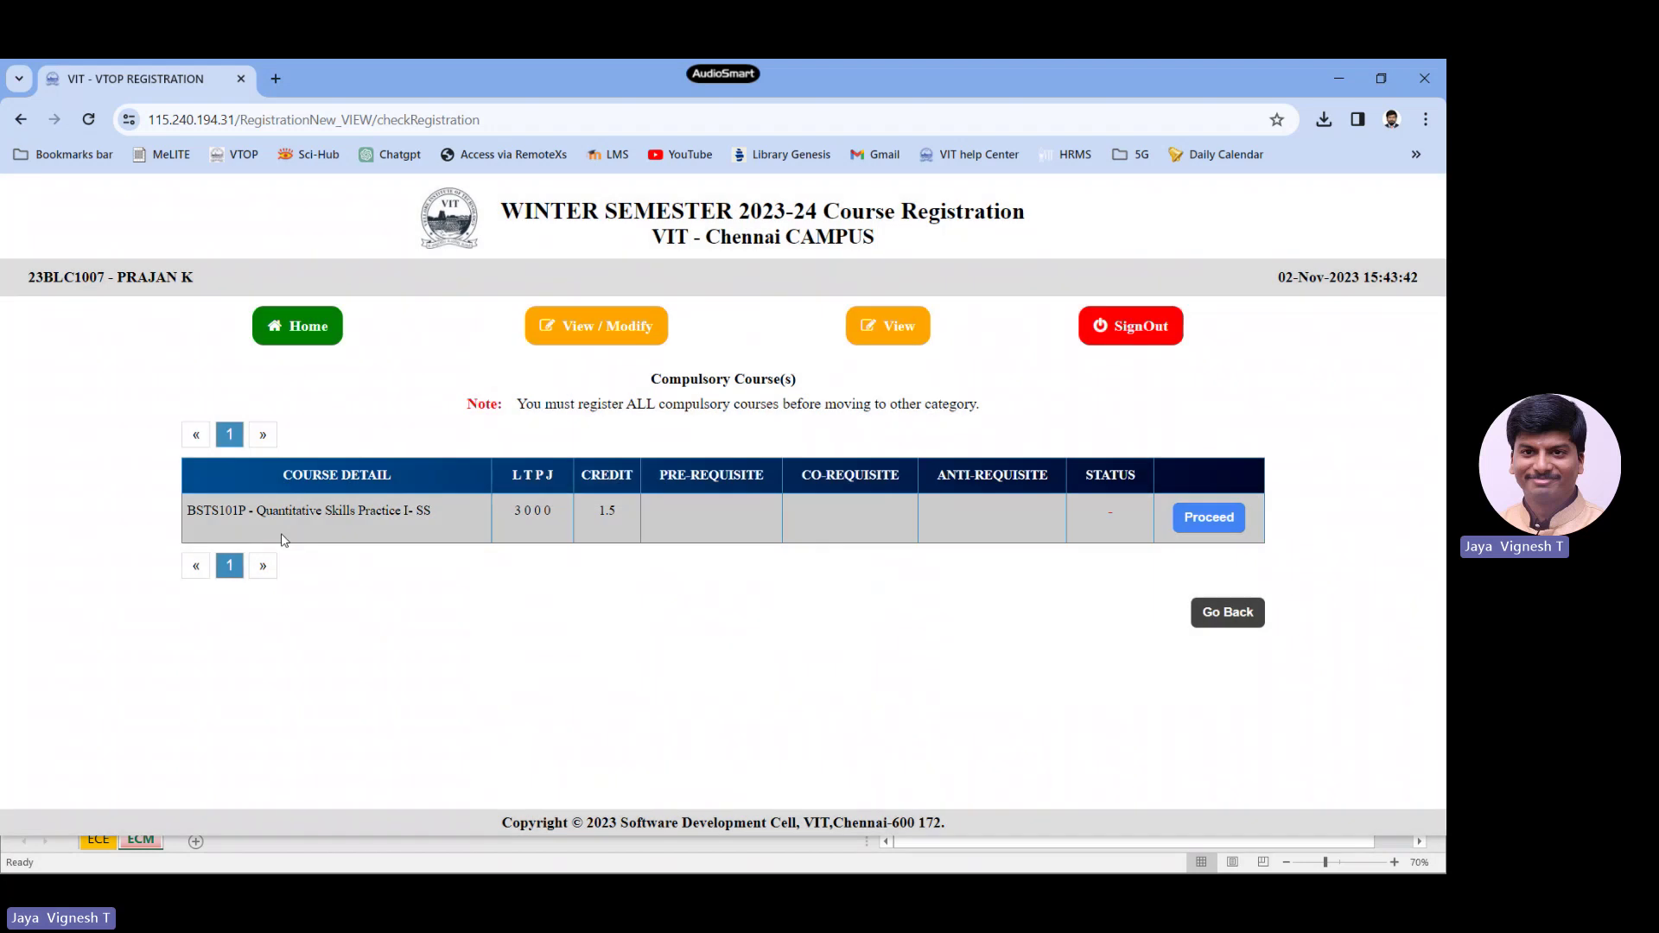
Step: Look up the F1+TF1 morning slot for Quantitative Skills Practice I in the ECM sheet
key(alt+Tab)
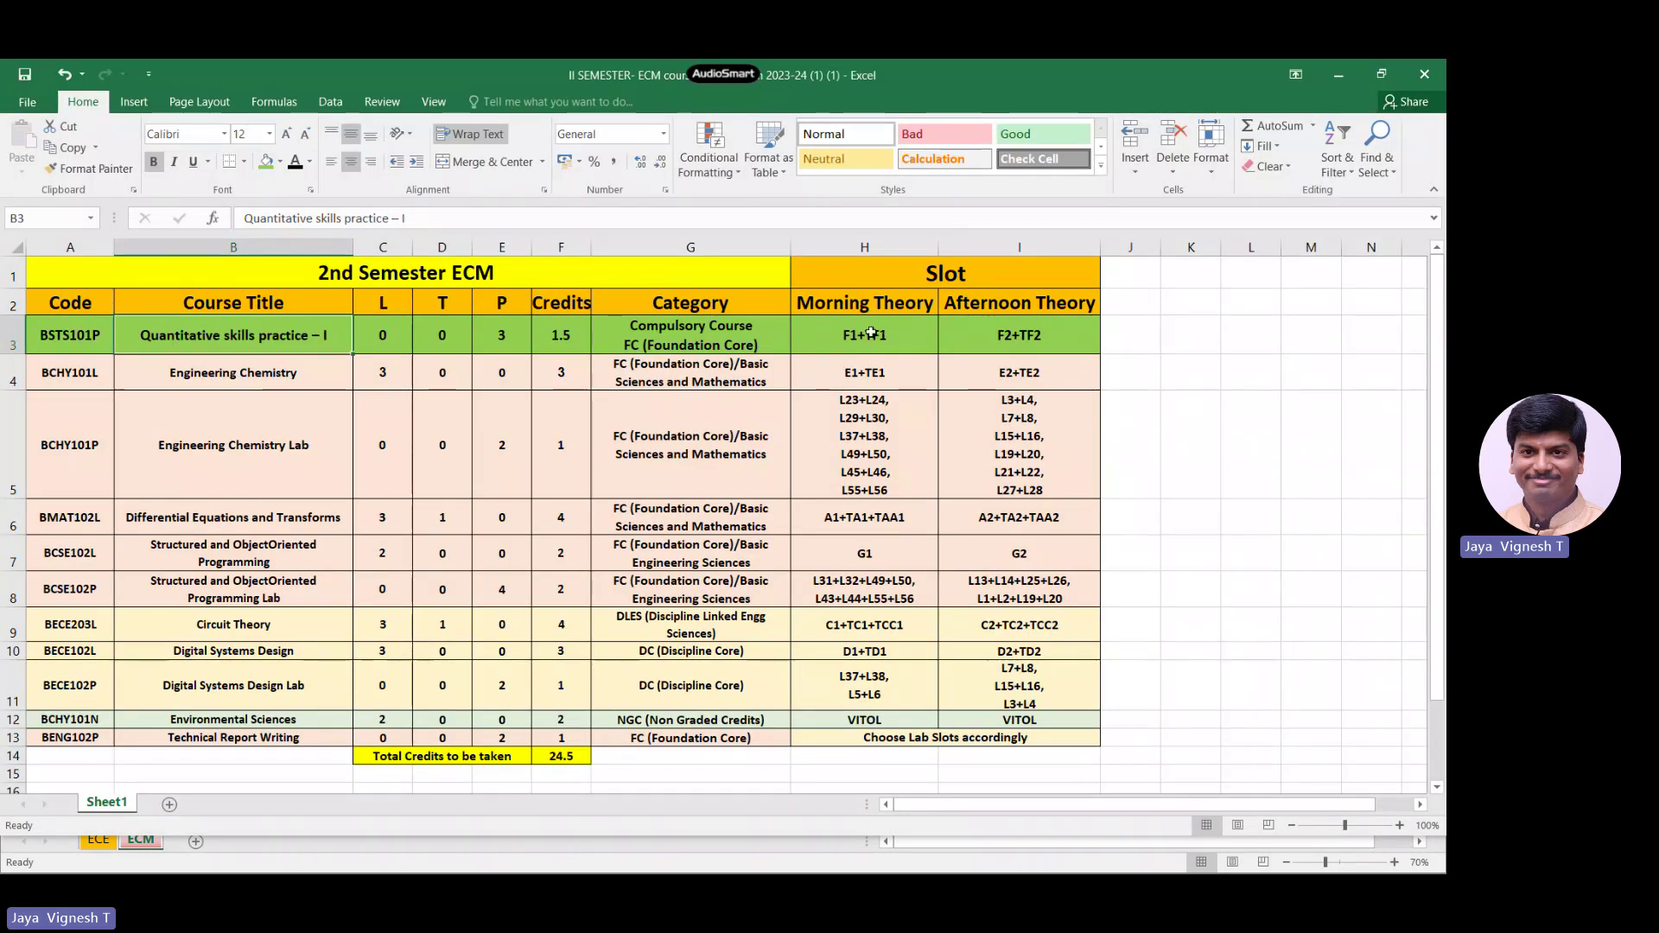
drag(855, 346, 1019, 311)
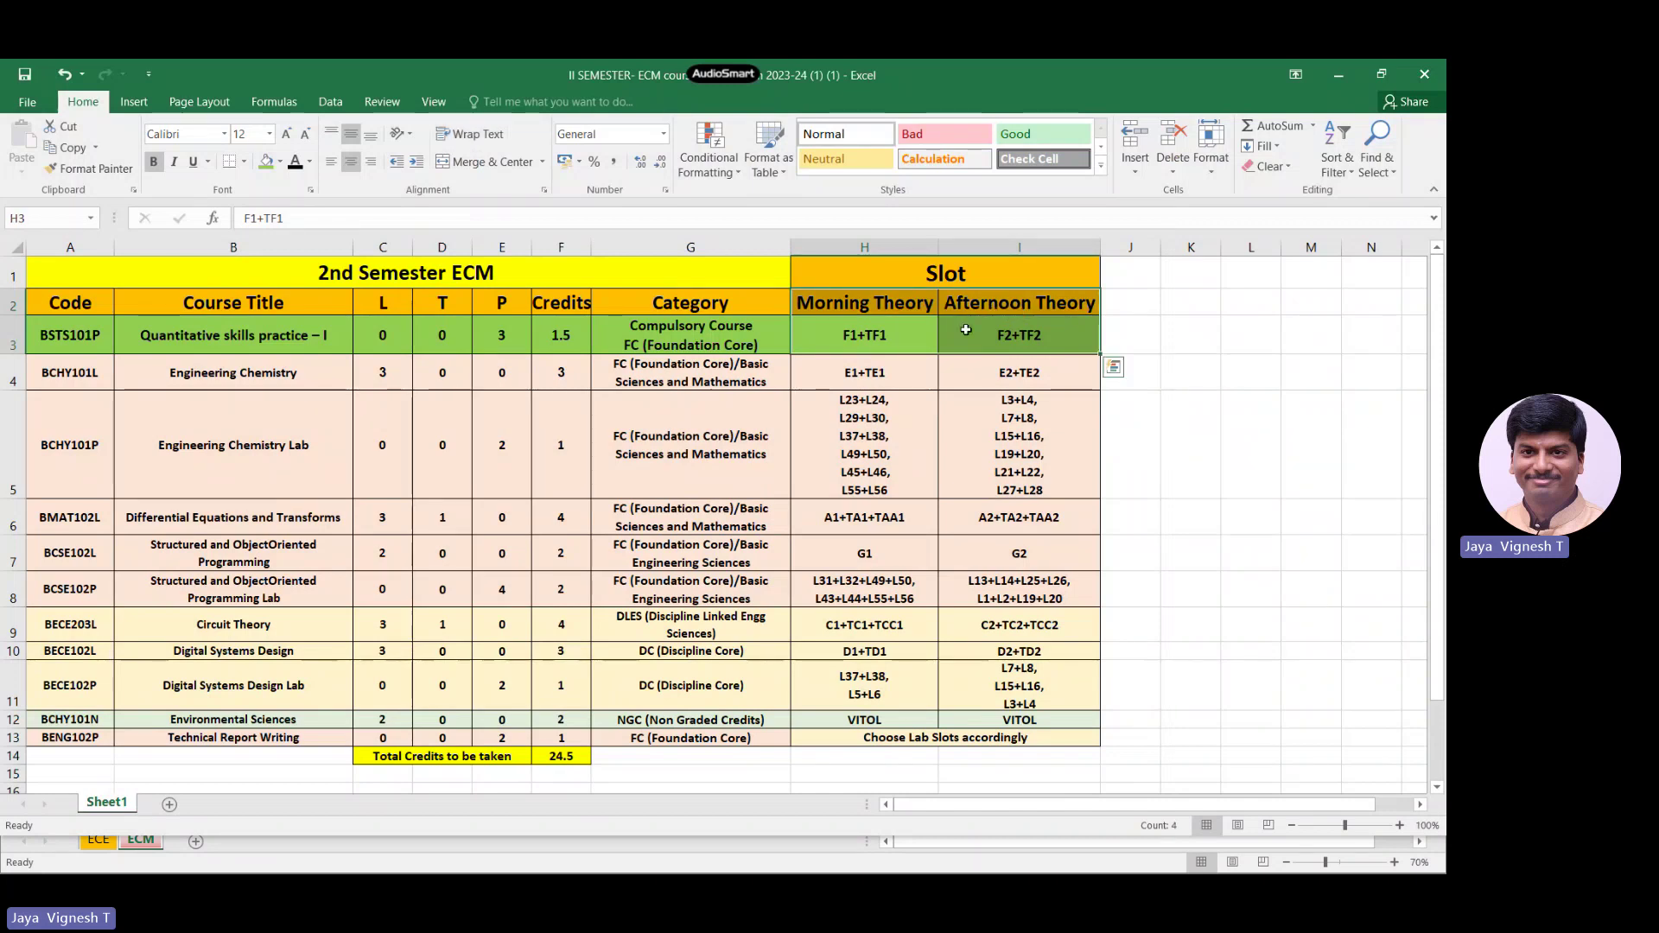
click(871, 336)
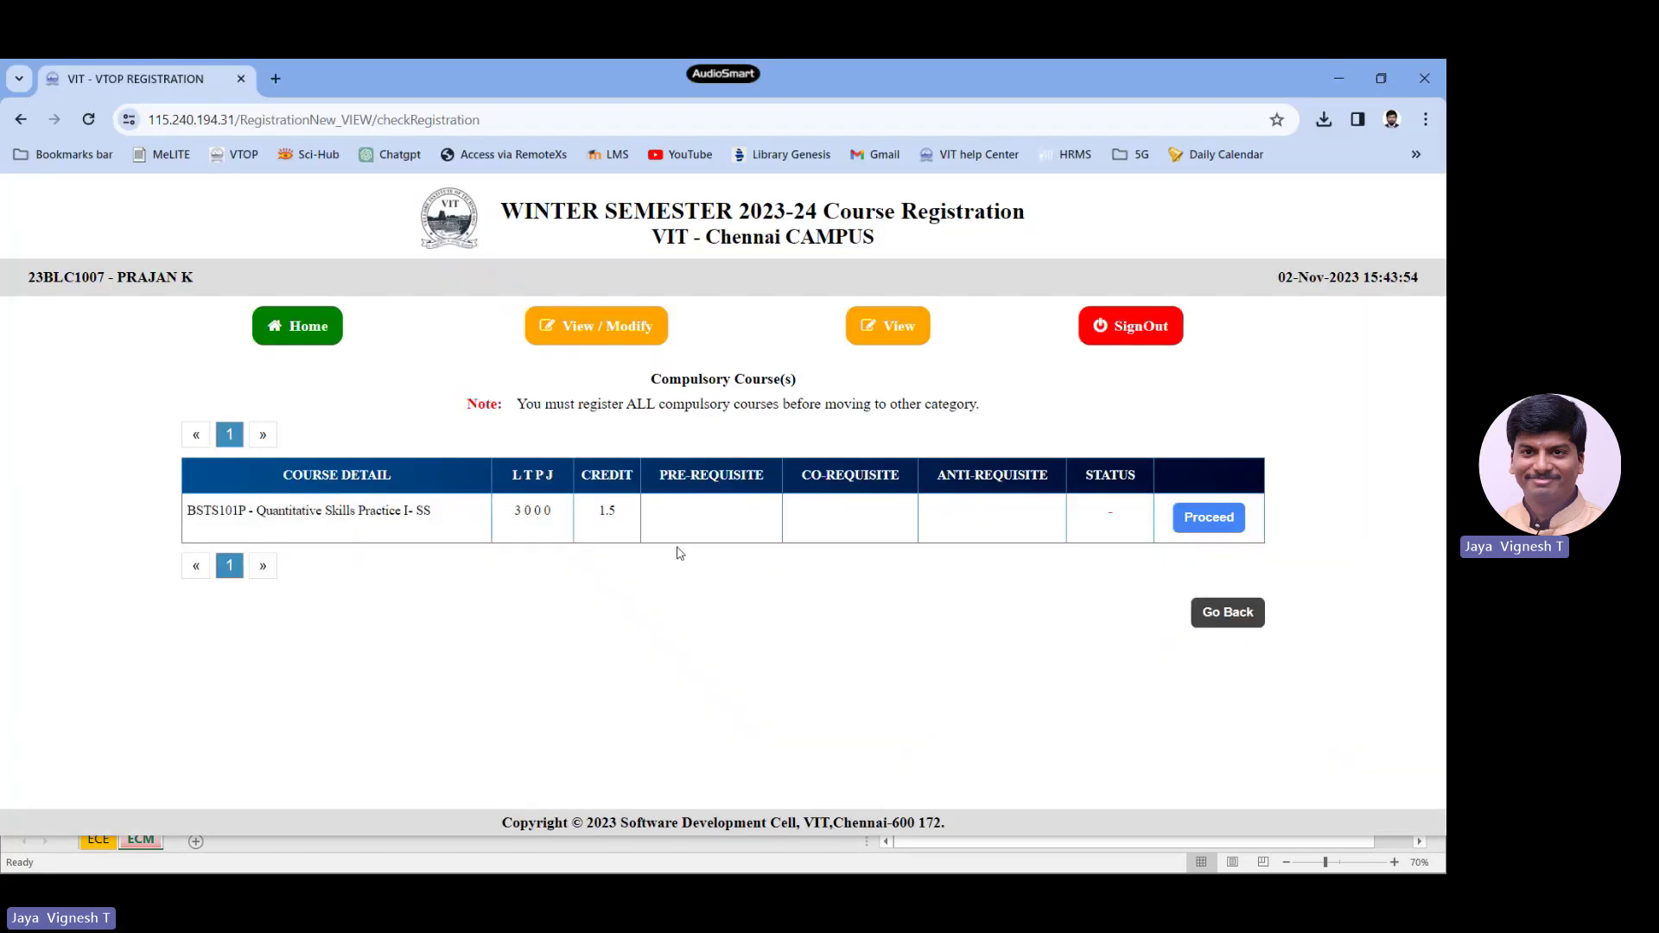
Step: Register BSTS101P as Regular in slot F1+TF1, room AB1-608, then return to the category list
click(1208, 517)
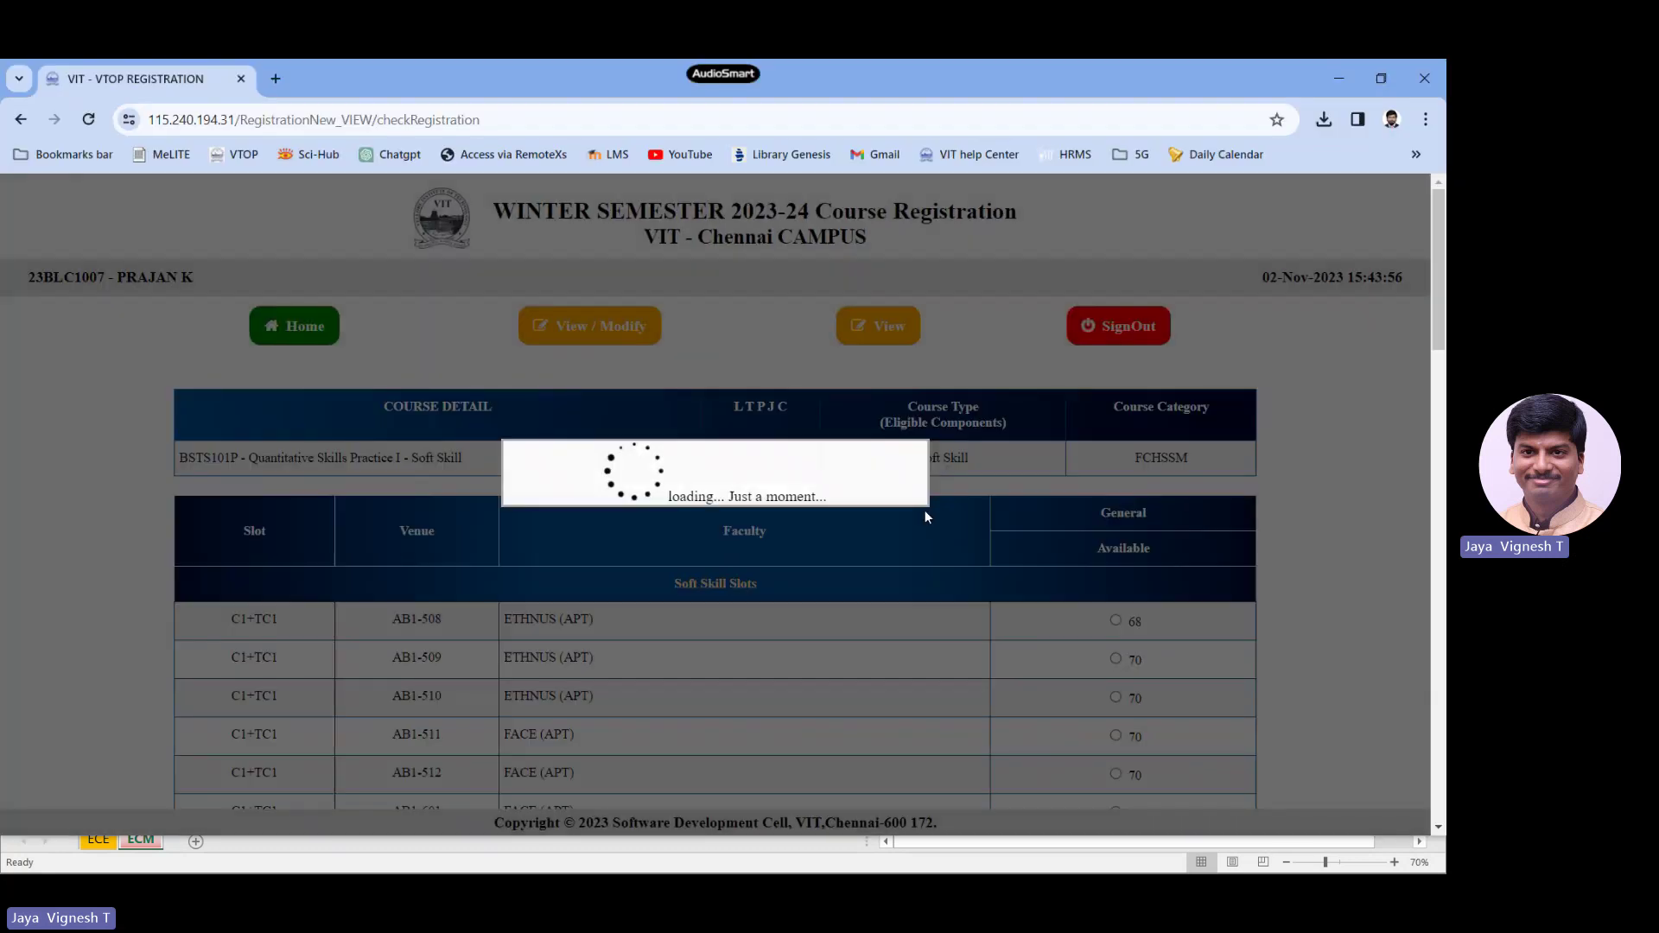
scroll(335, 560, down, 10)
scroll(336, 560, down, 10)
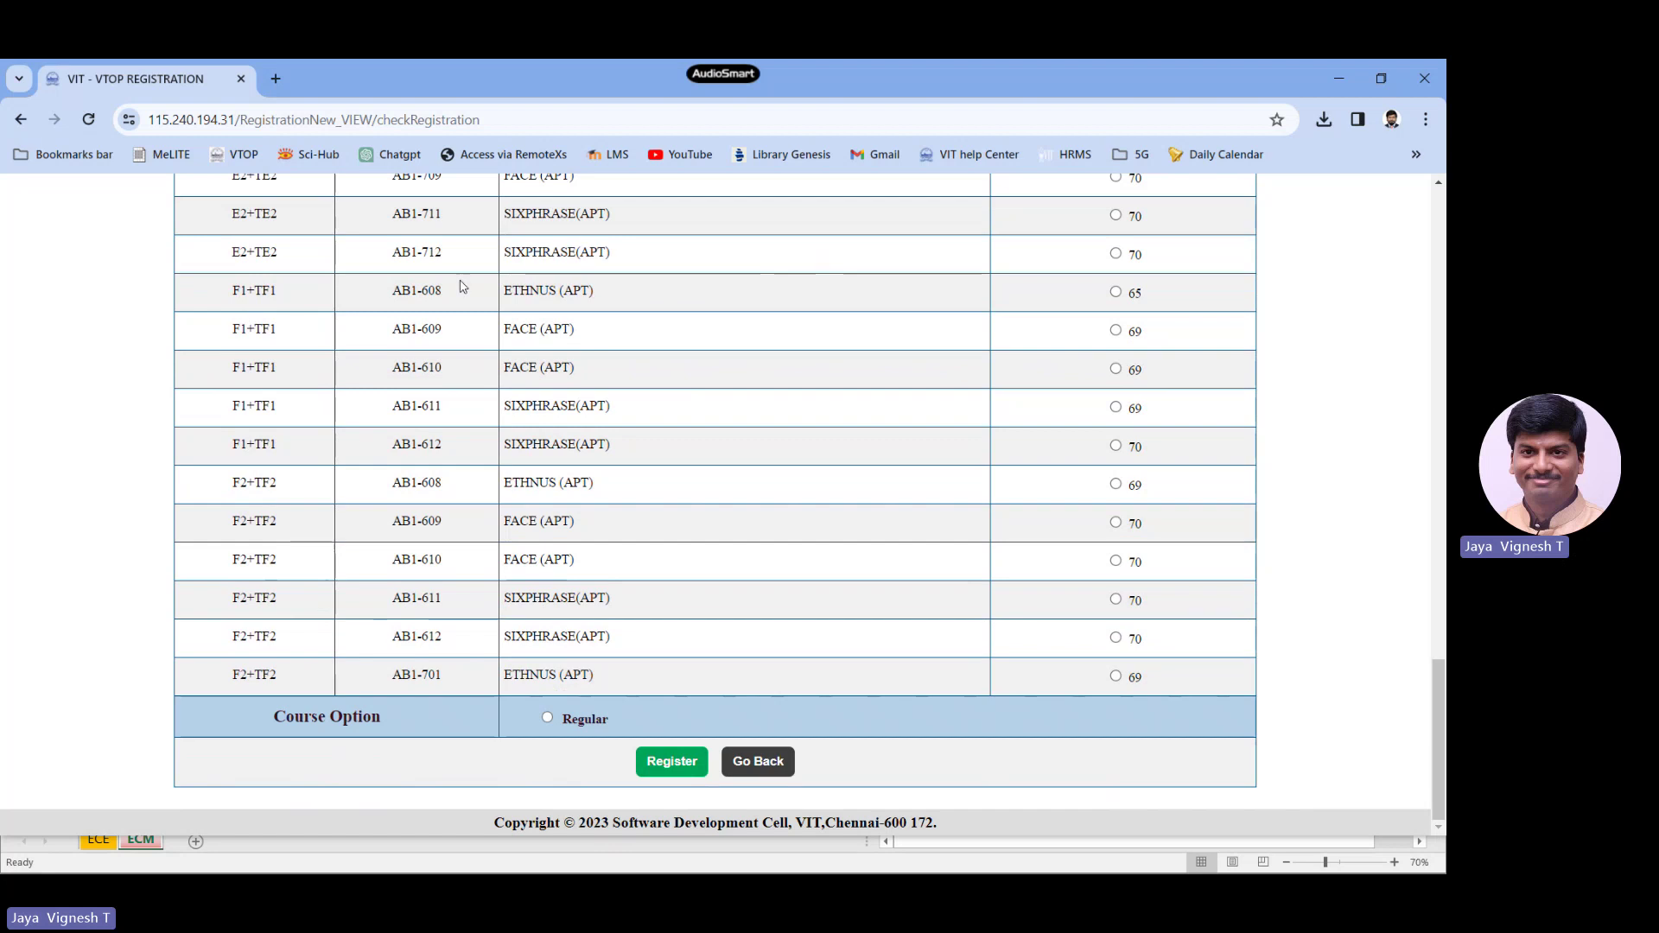
drag(516, 289, 589, 292)
click(1116, 293)
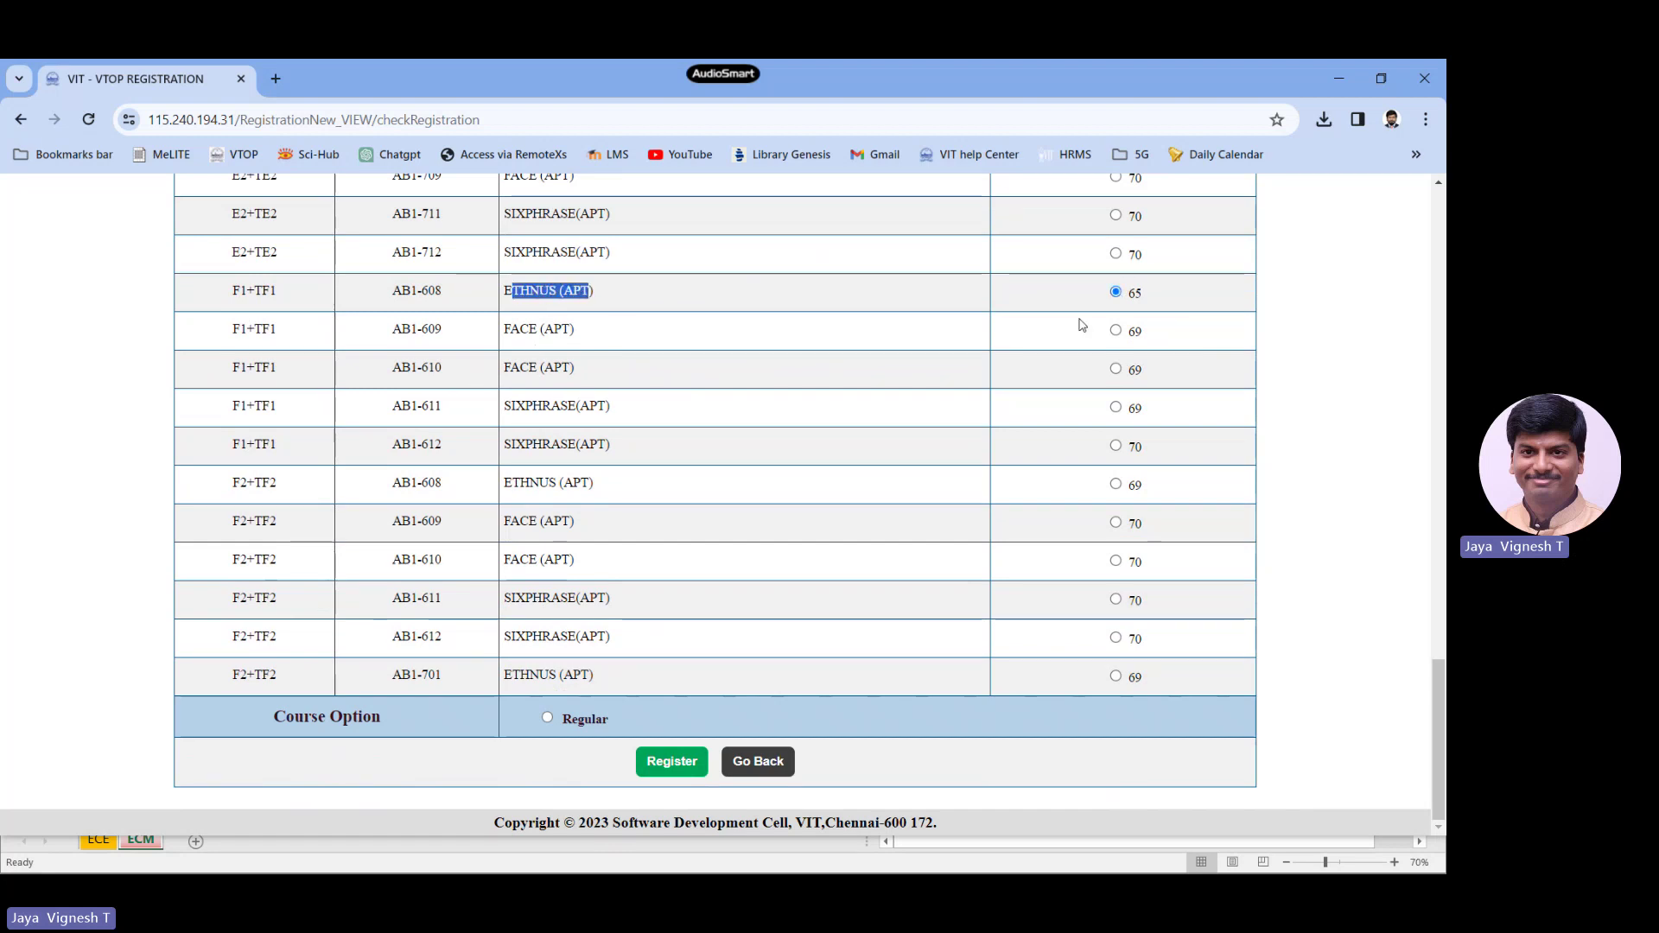
click(549, 719)
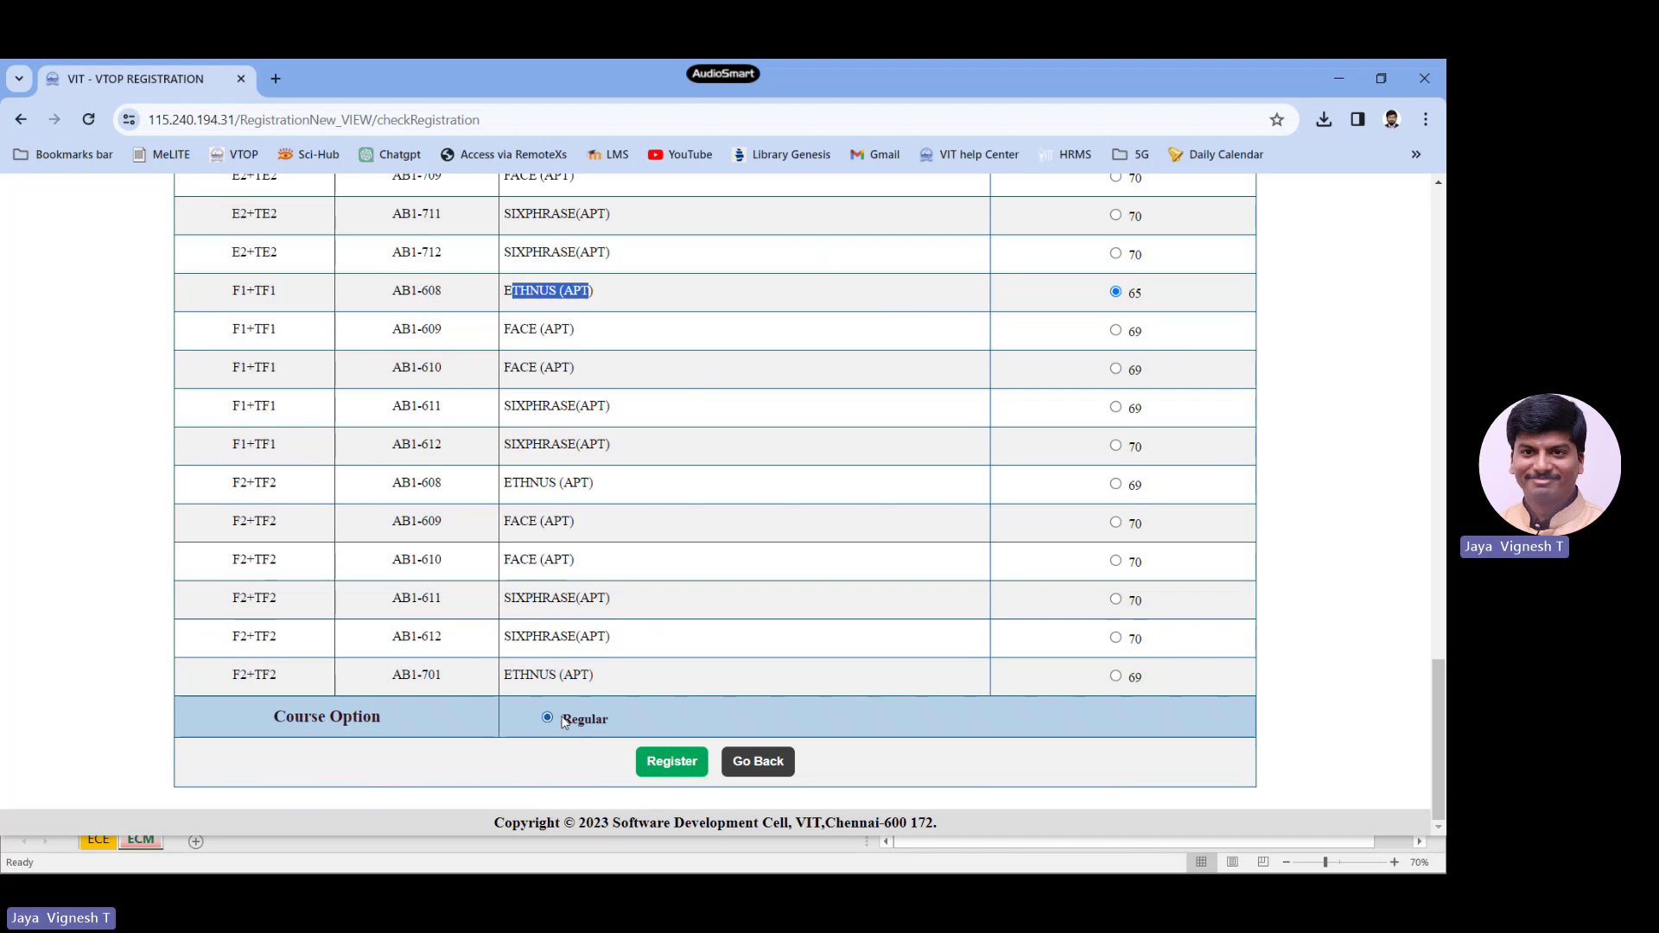
click(707, 772)
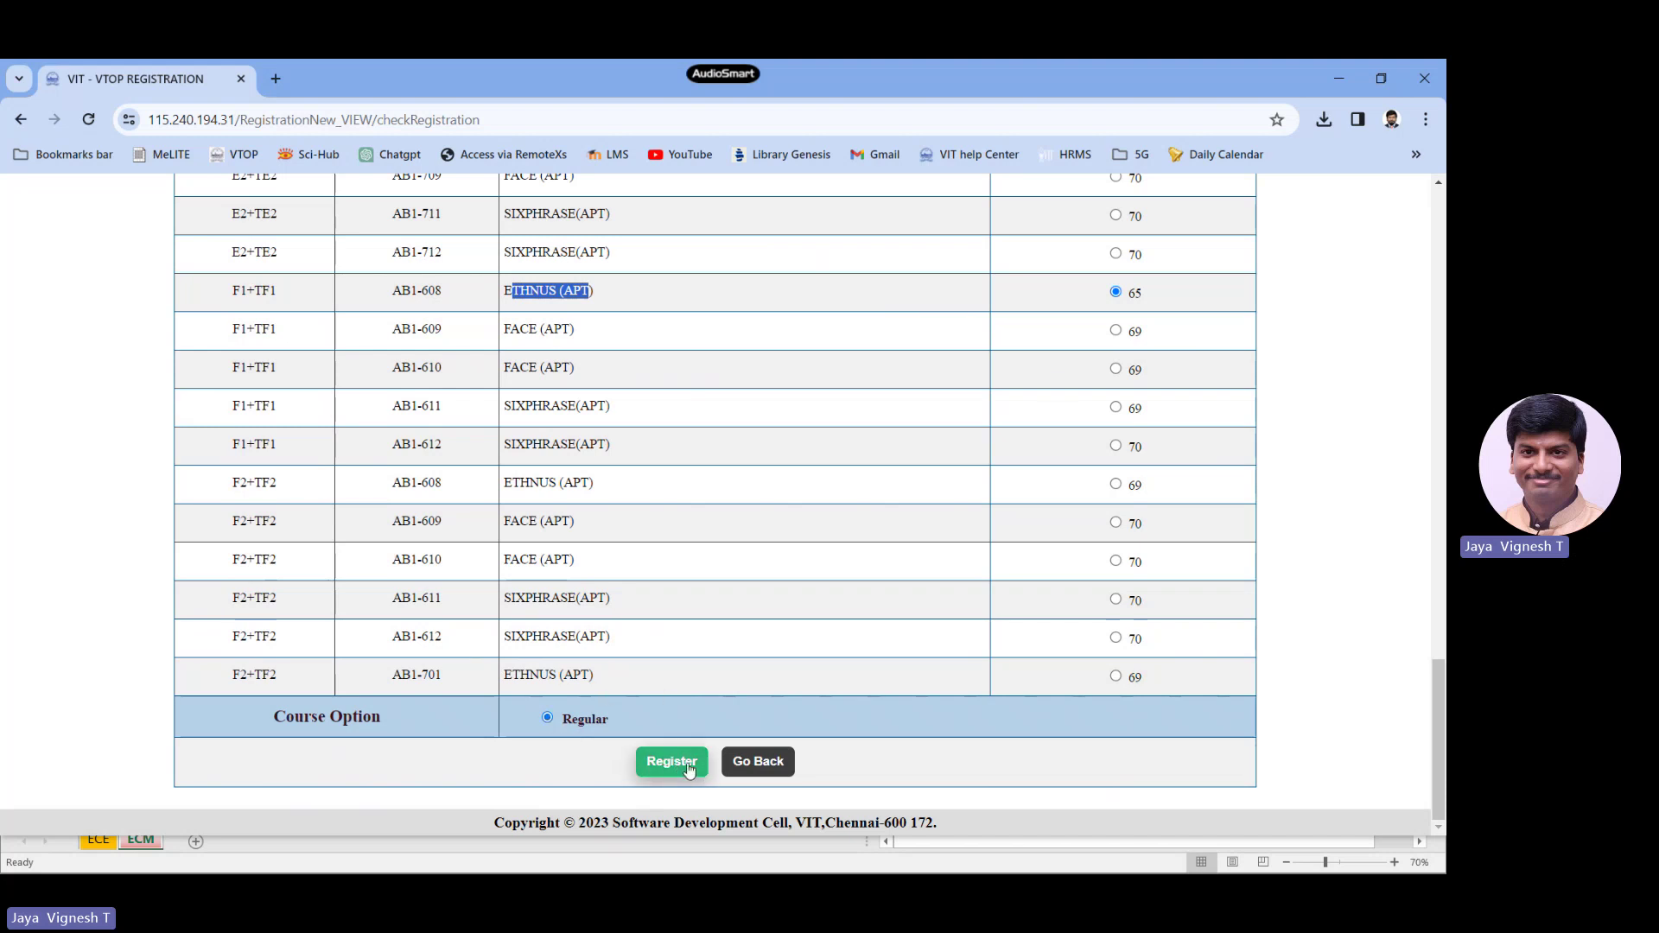
click(703, 604)
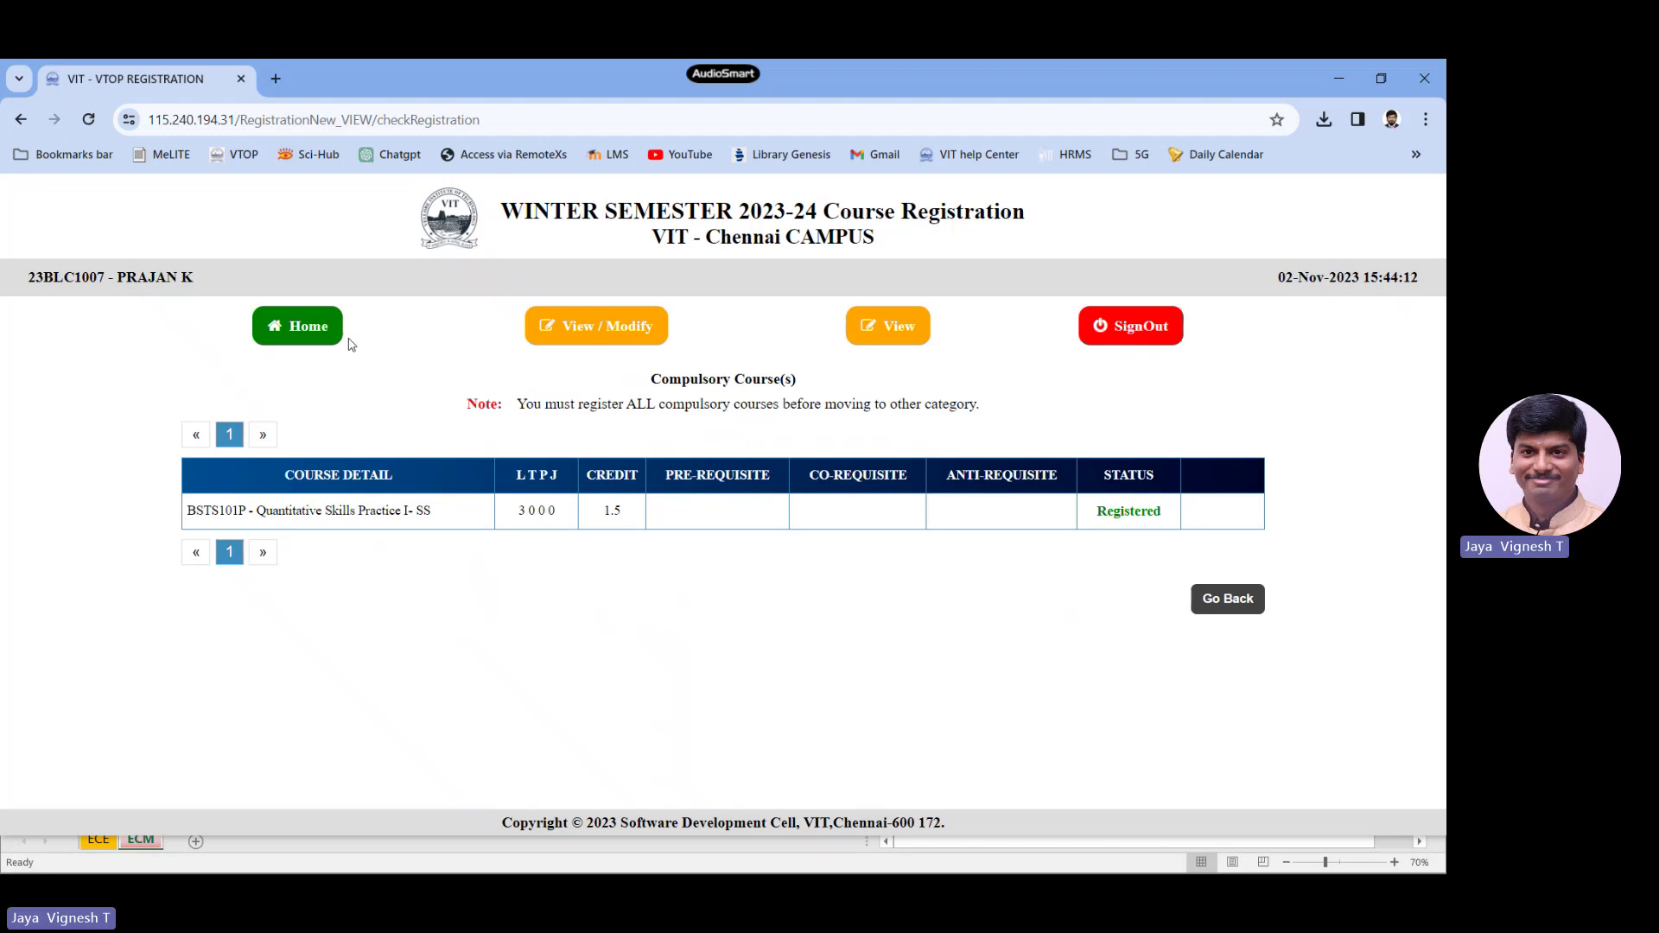
click(295, 327)
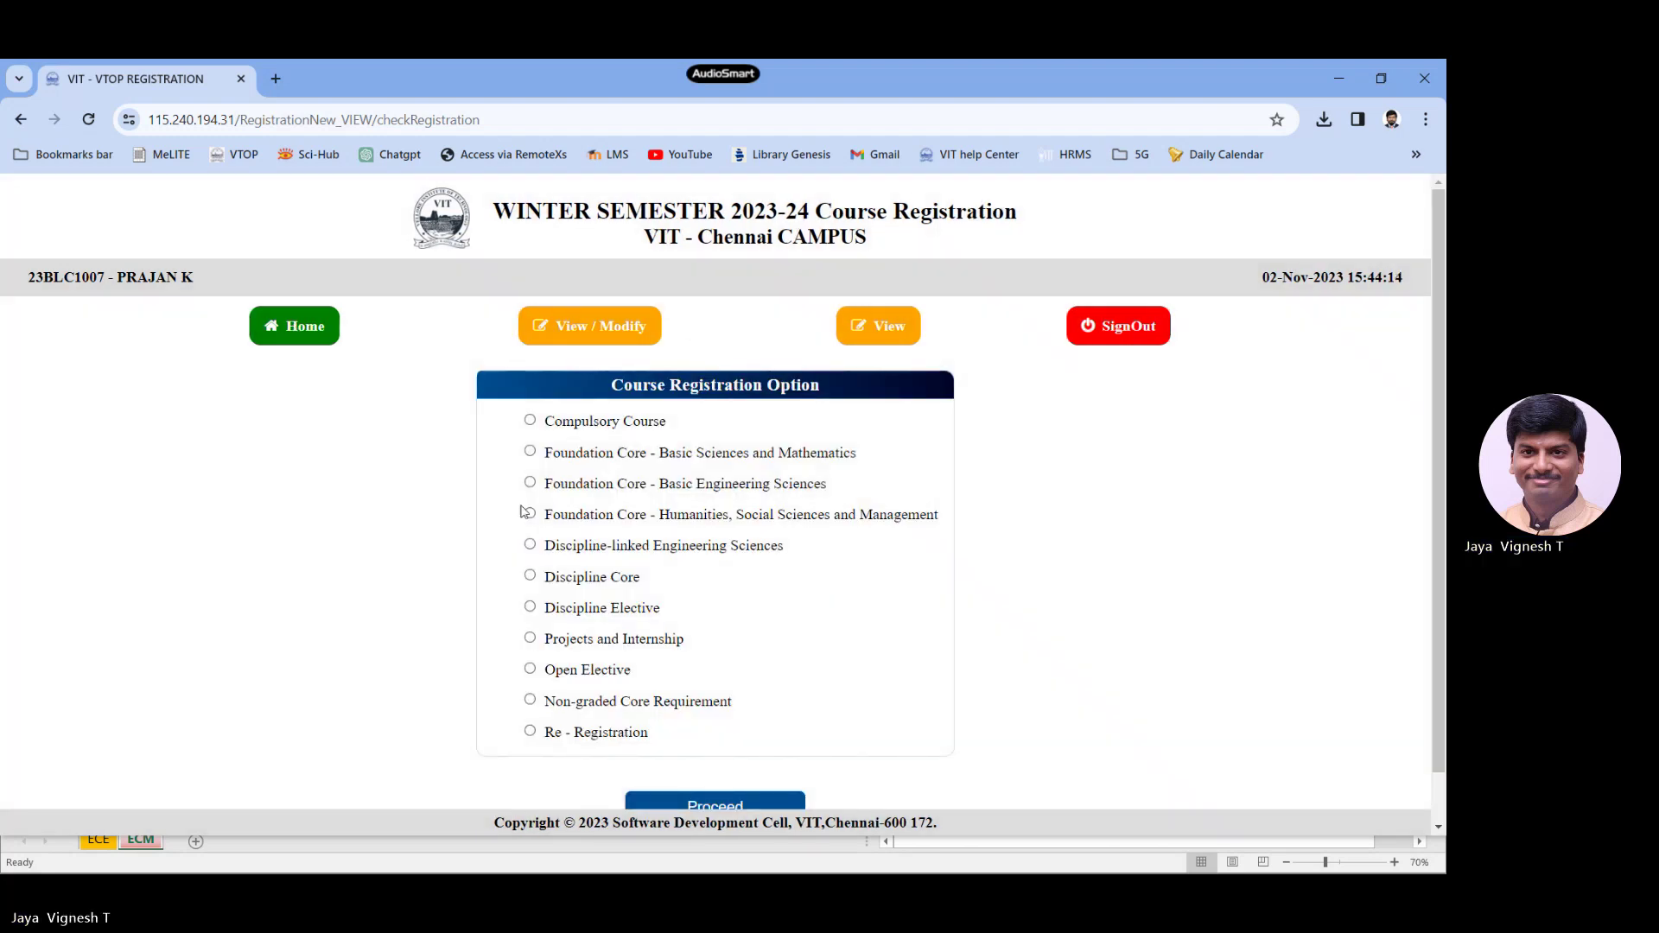
Step: Check the Engineering Chemistry row in the sheet, then choose Foundation Core - Basic Sciences and Mathematics
key(alt+Tab)
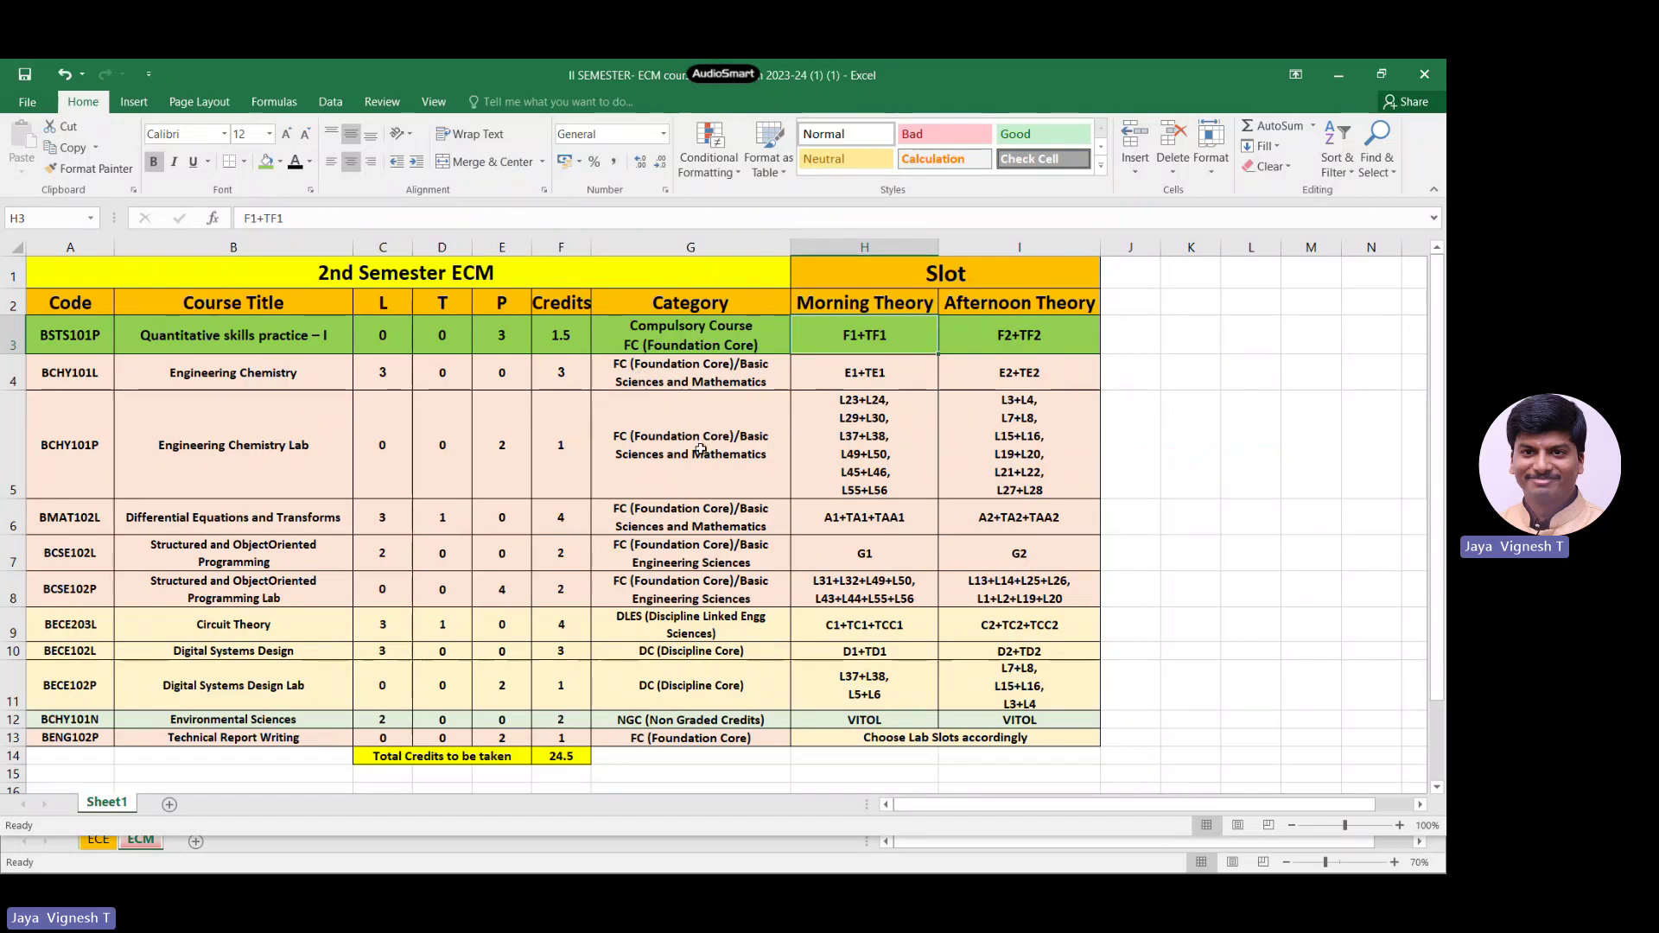
click(251, 380)
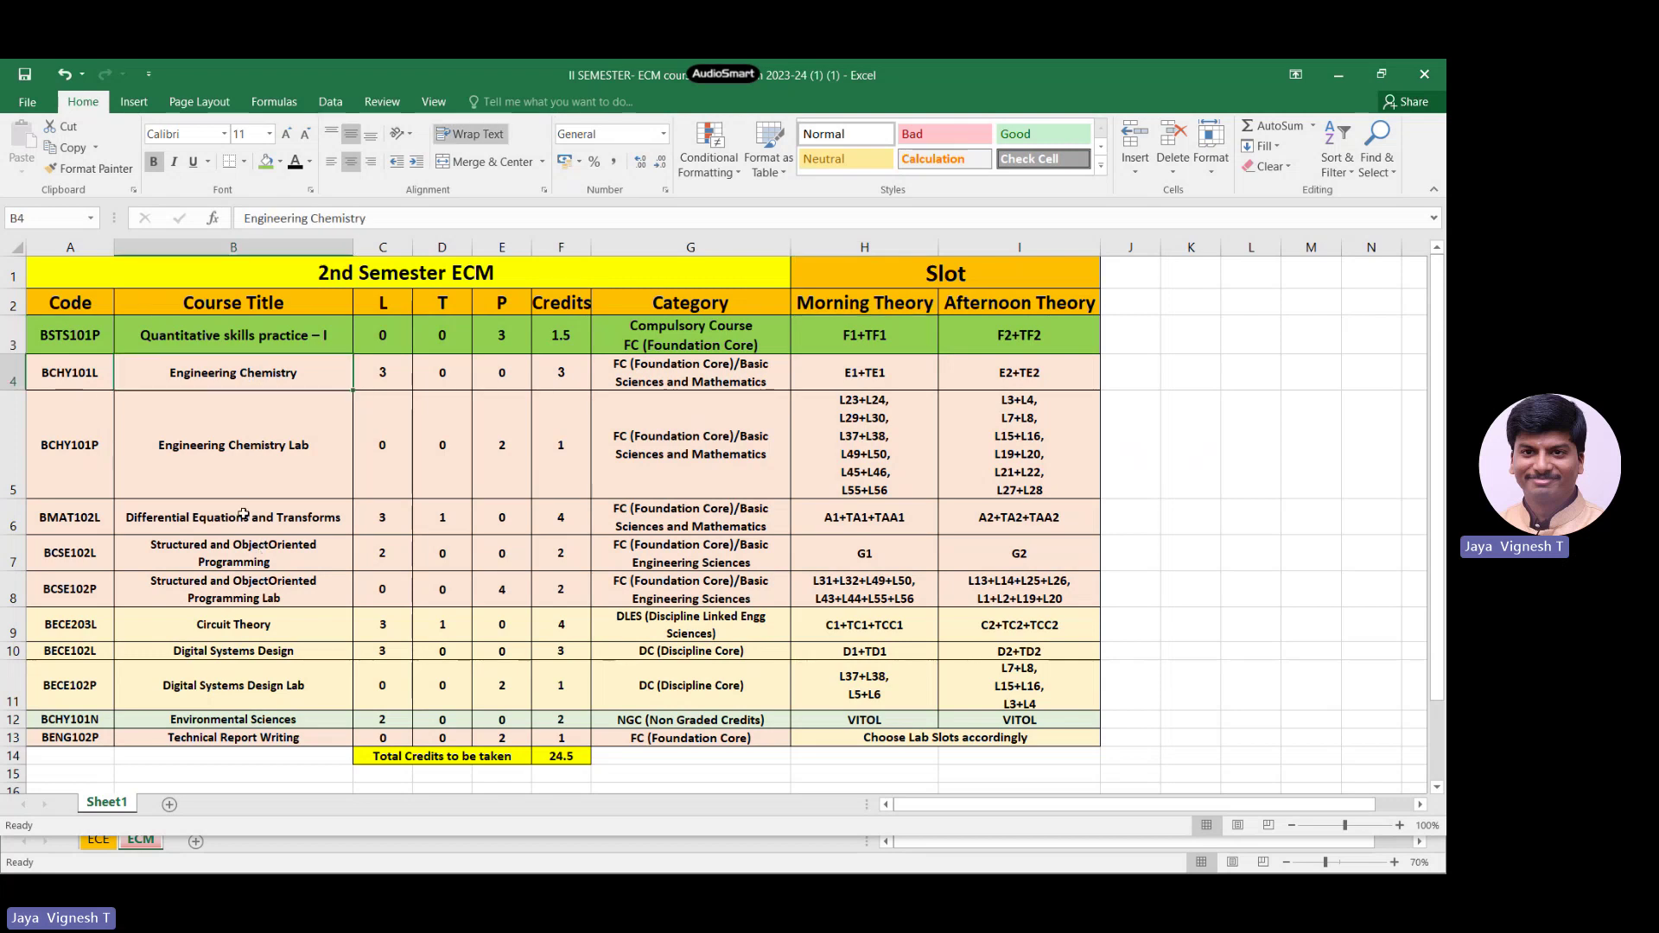
key(alt+Tab)
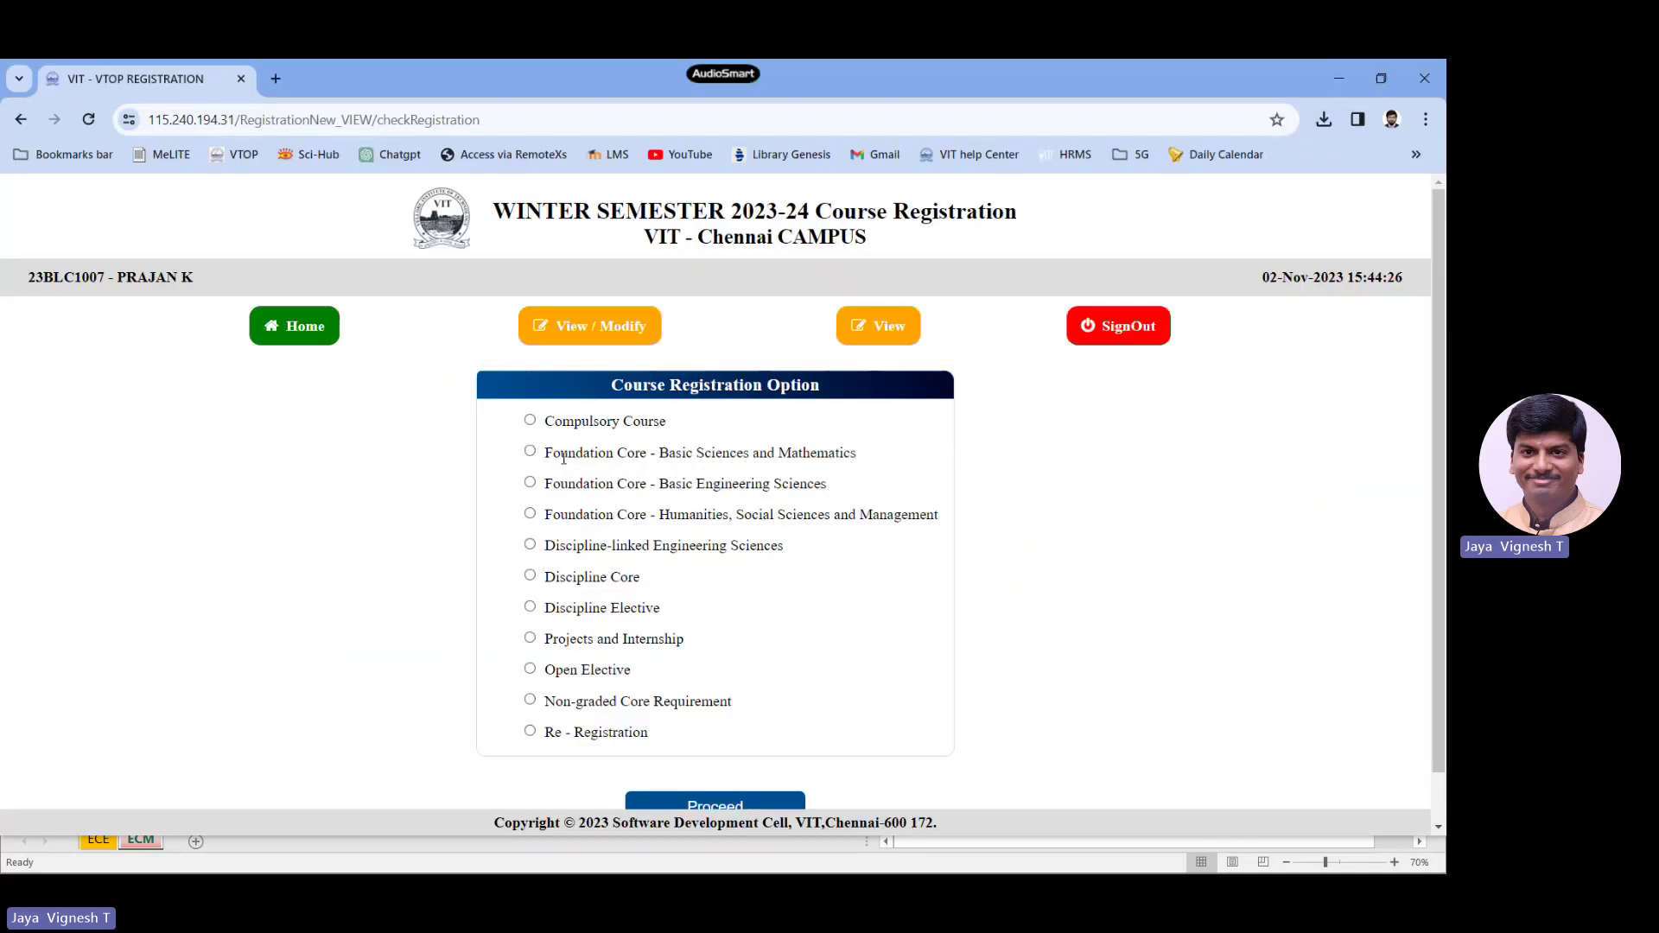
click(530, 452)
scroll(770, 631, down, 1)
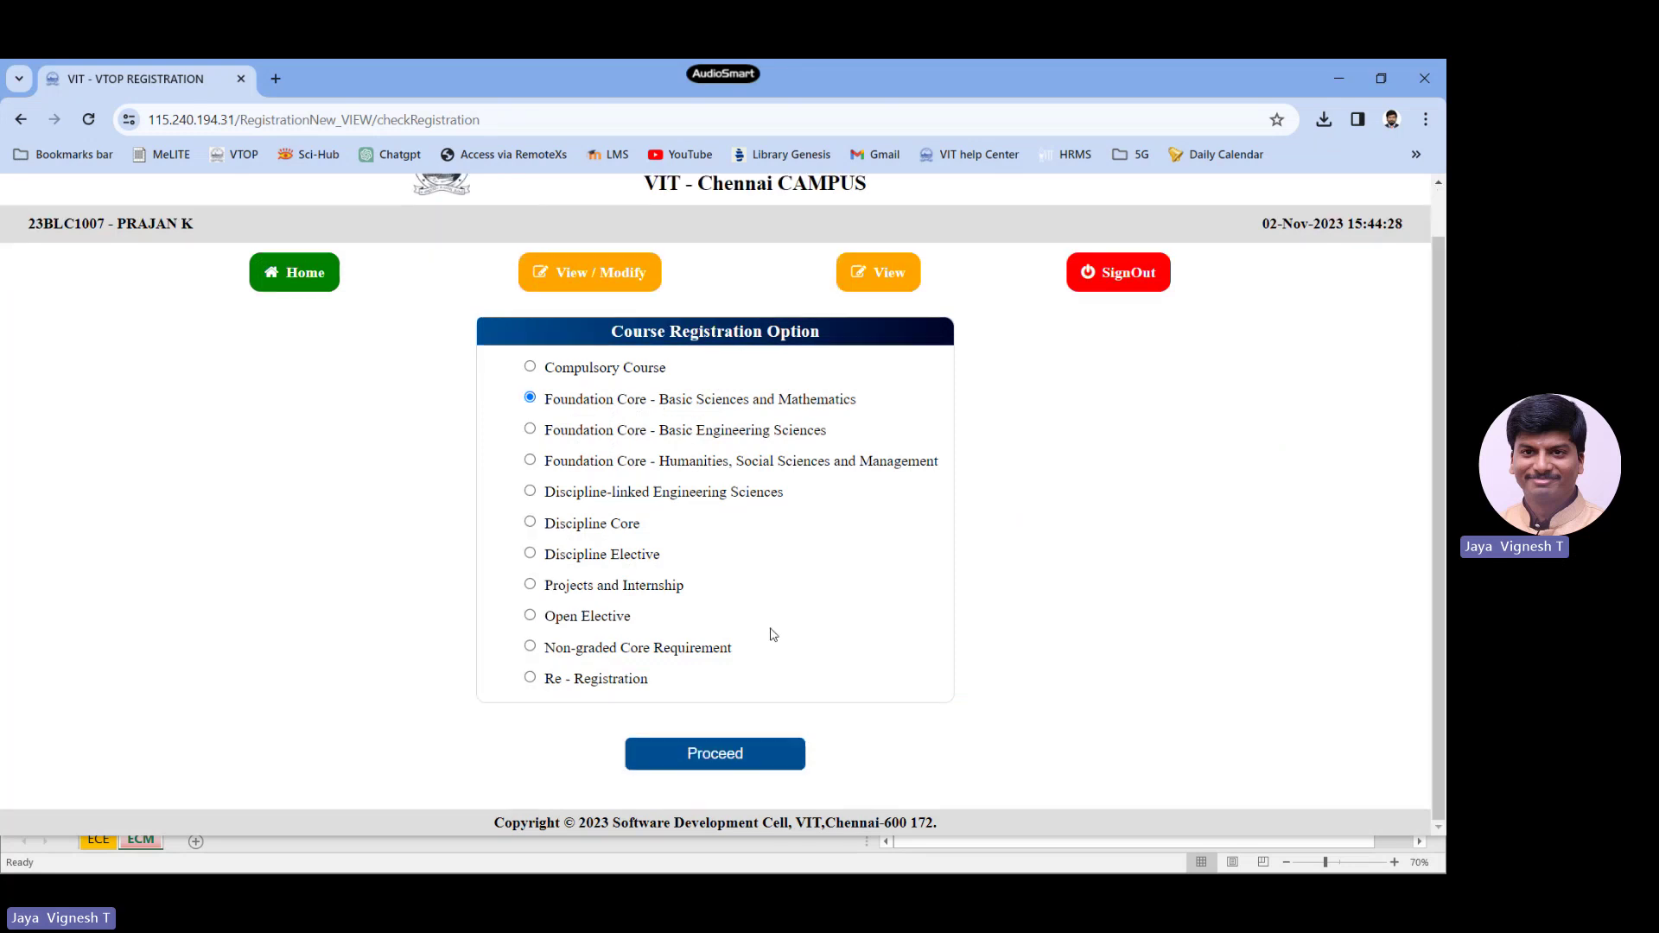
Step: Open the Basic Sciences and Mathematics course list and the BCHY101L Engineering Chemistry slot choices
click(728, 757)
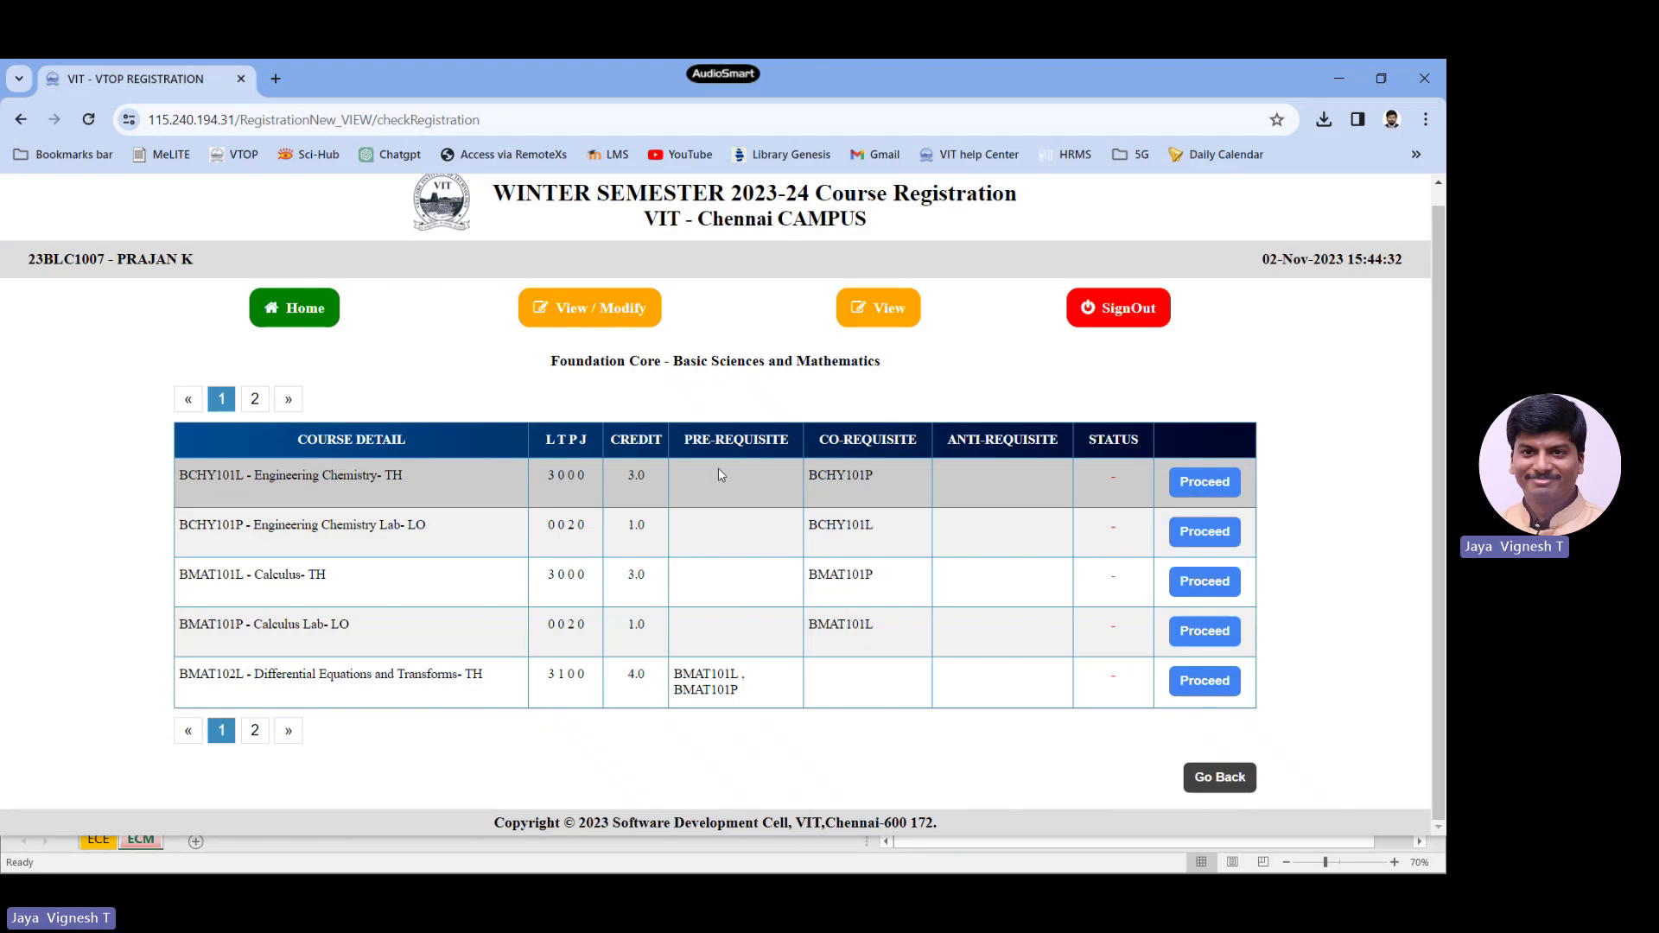
click(1202, 484)
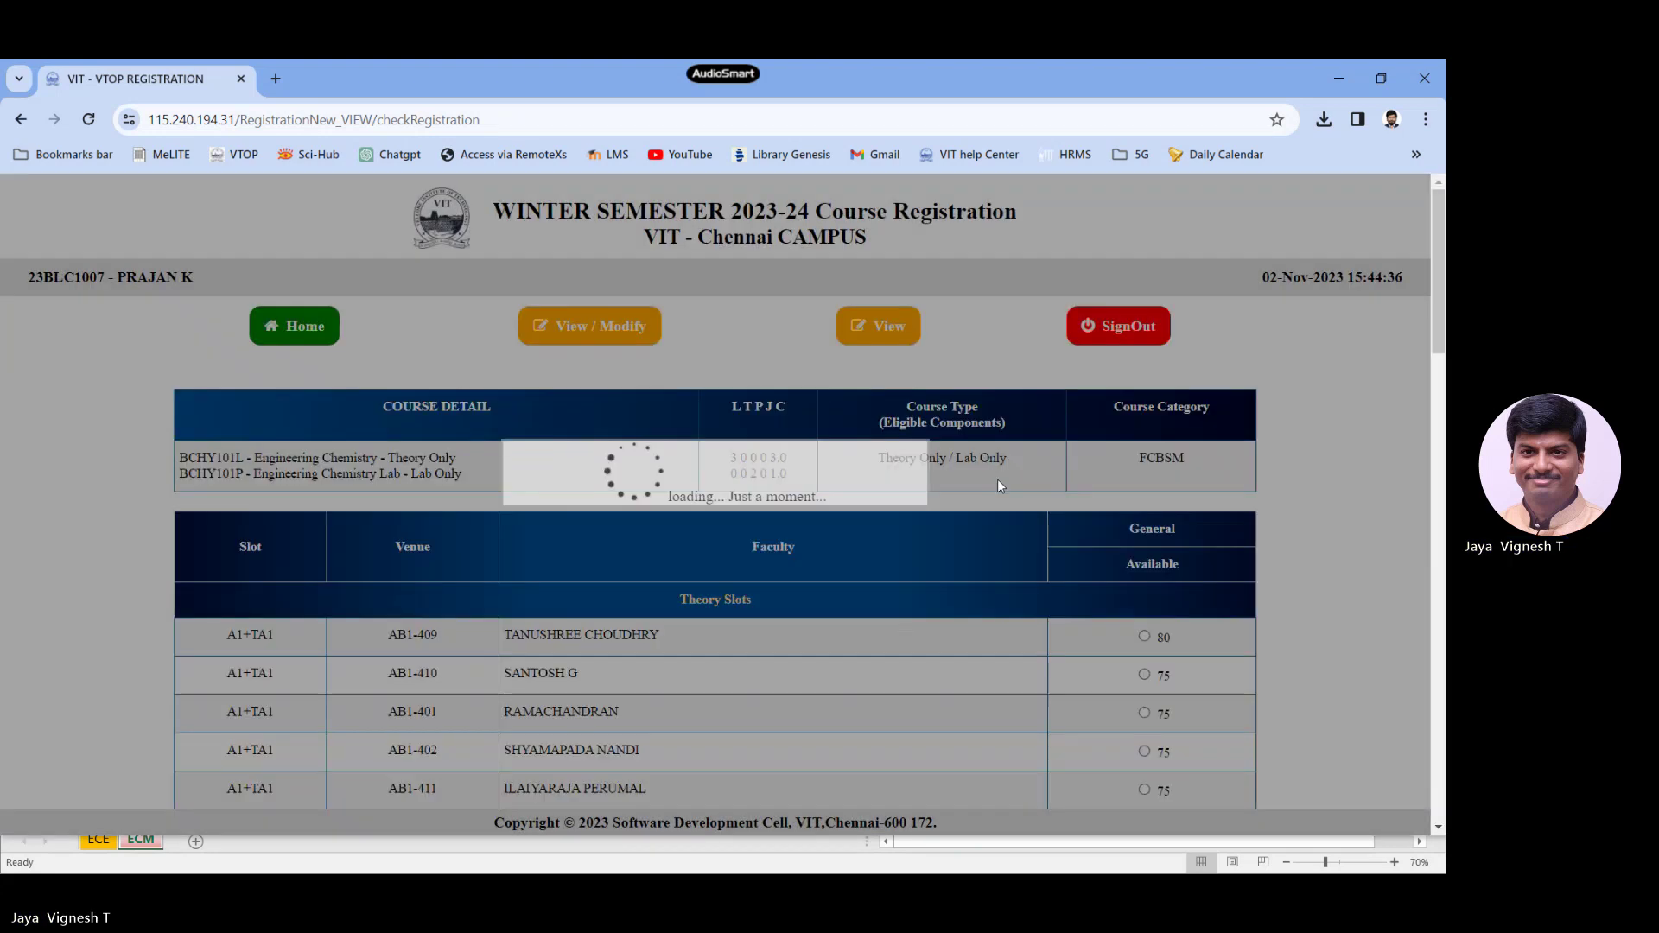
key(alt+Tab)
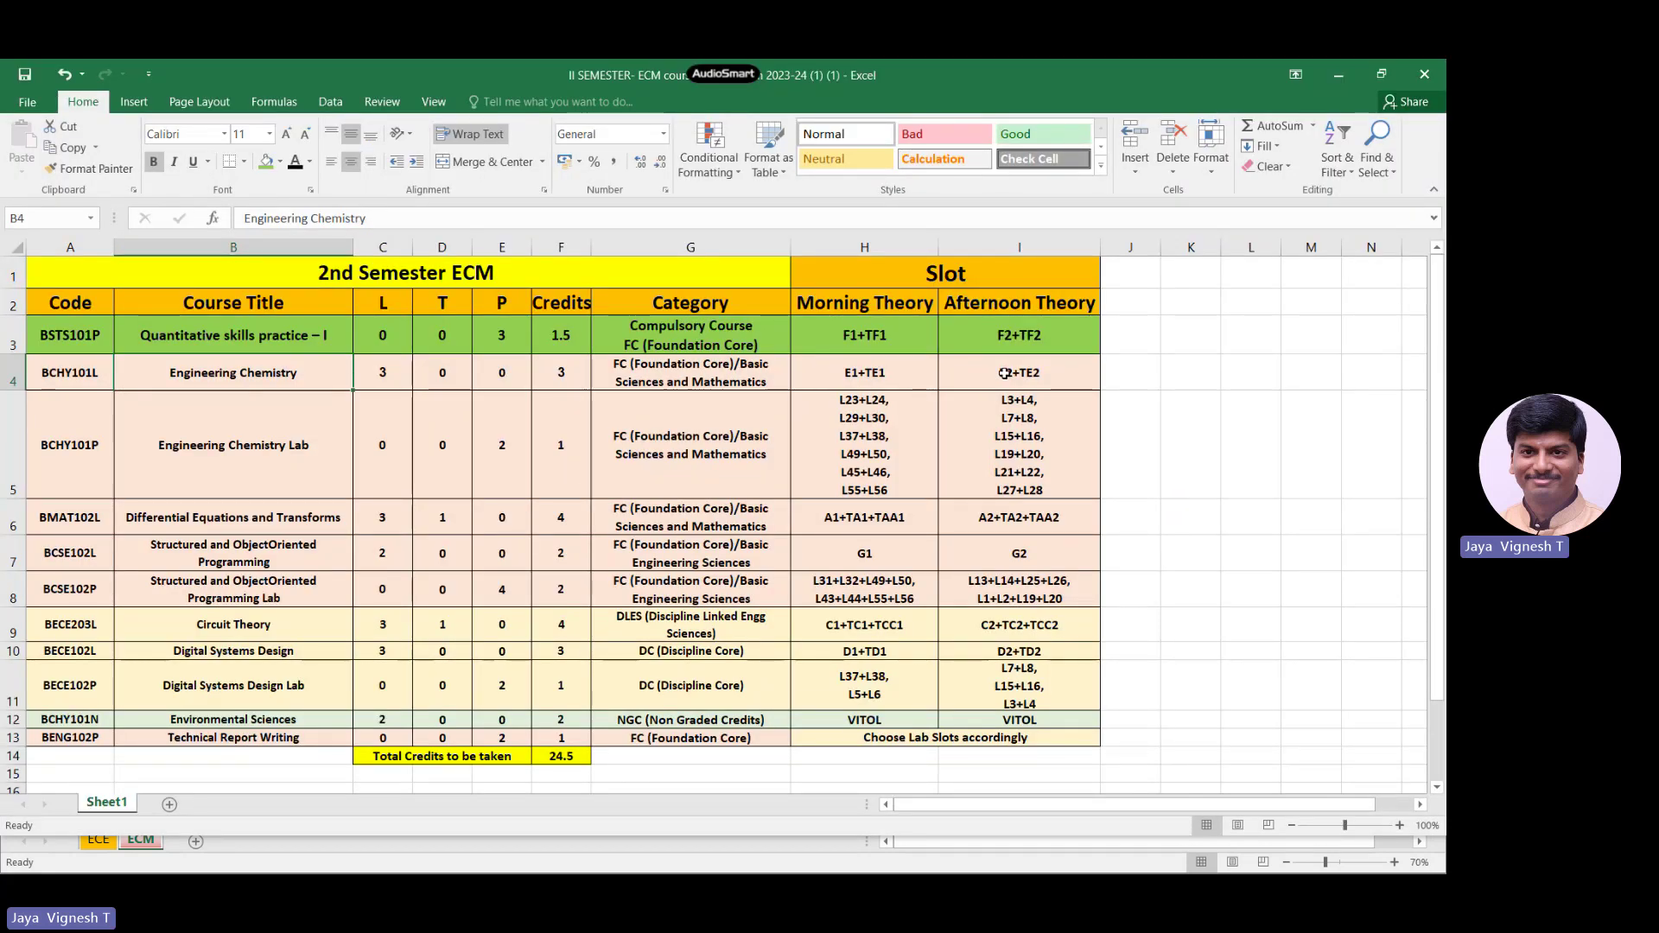
Step: In the ECM sheet, mark the theory slot columns and read Engineering Chemistry's E1+TE1 slot
key(Caps_Lock)
drag(870, 303, 932, 737)
click(851, 370)
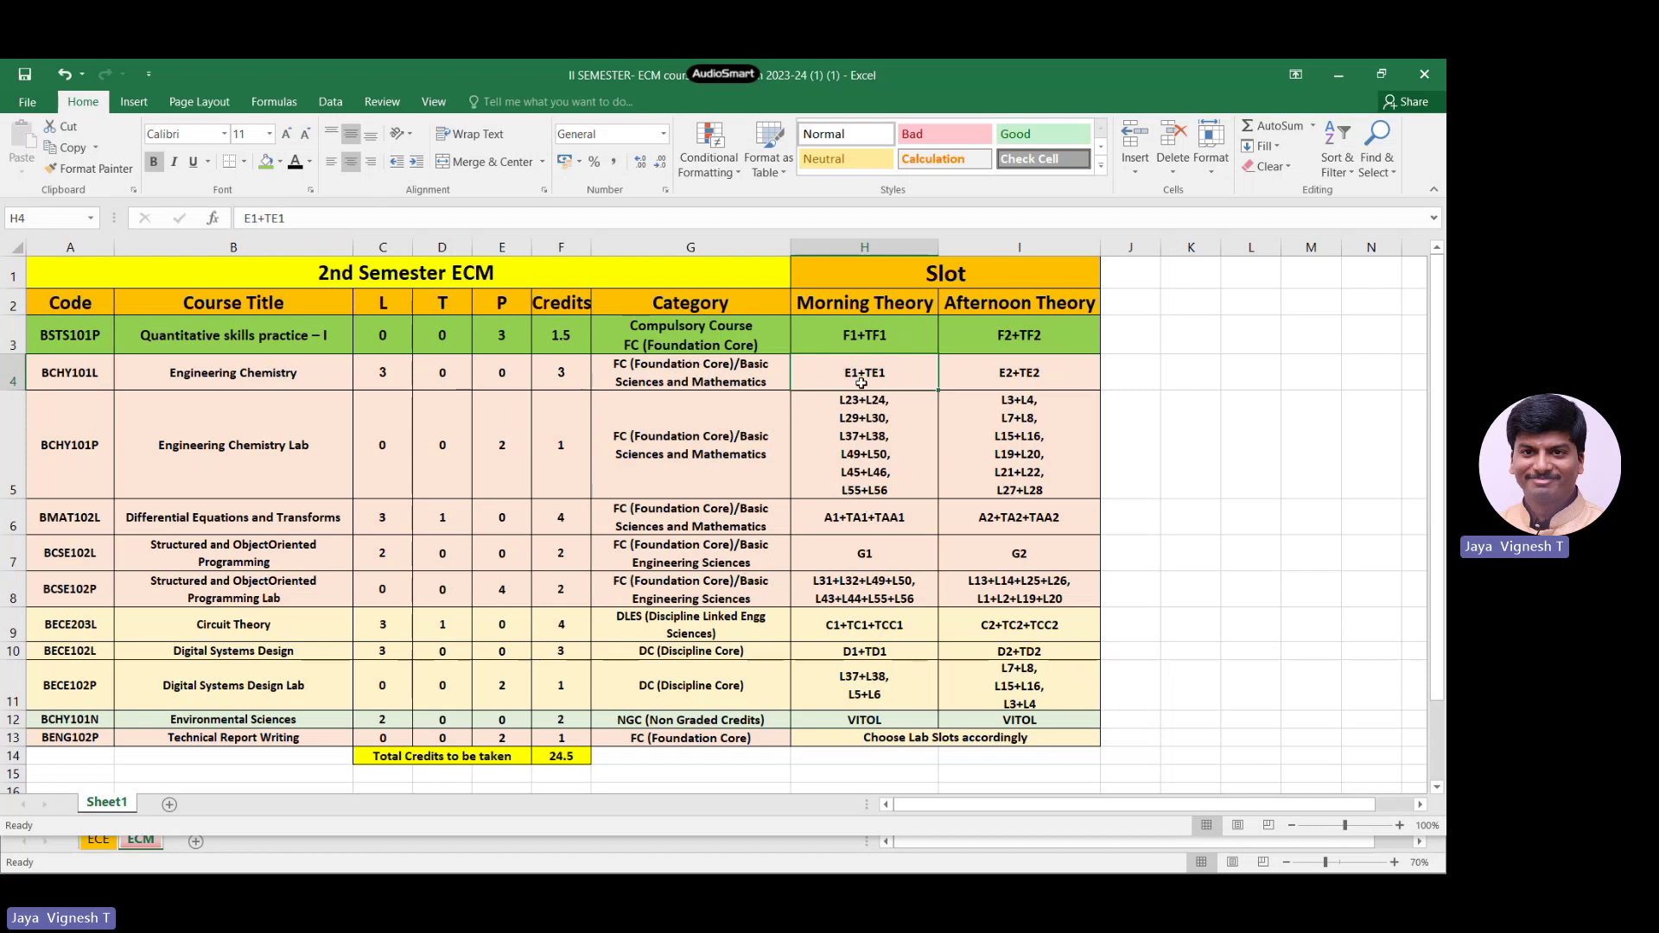
key(alt+Tab)
Step: Register Engineering Chemistry as Regular in theory slot E1+TE1 (AB1-612) with lab L55+L56
scroll(328, 631, down, 6)
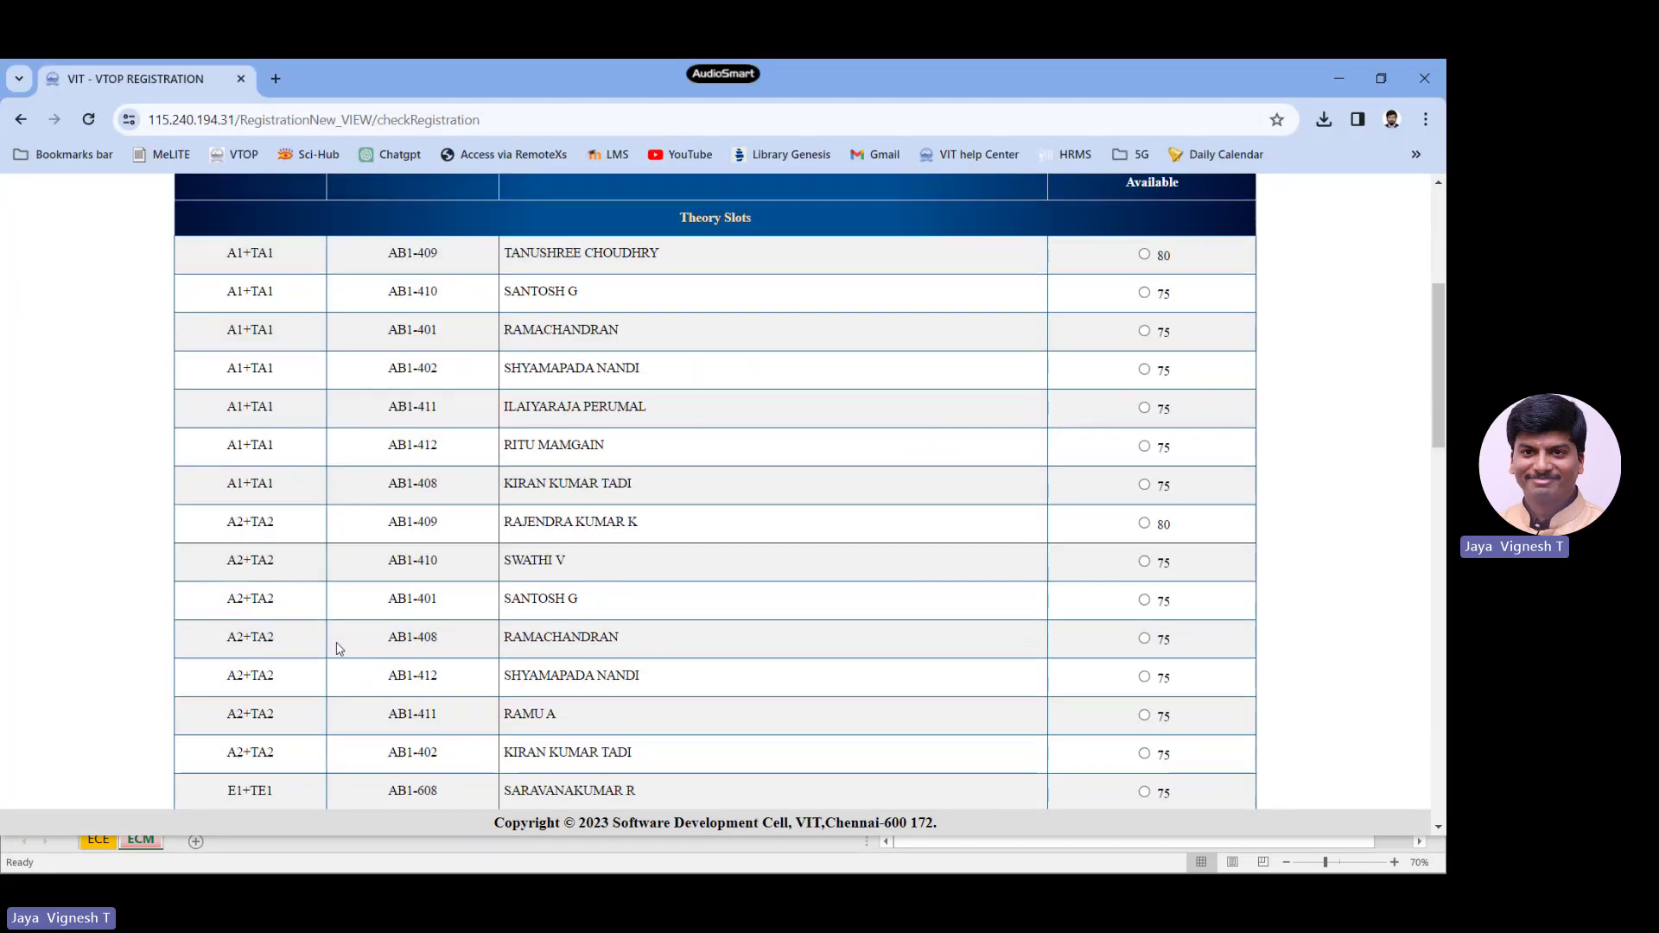
drag(262, 333, 648, 478)
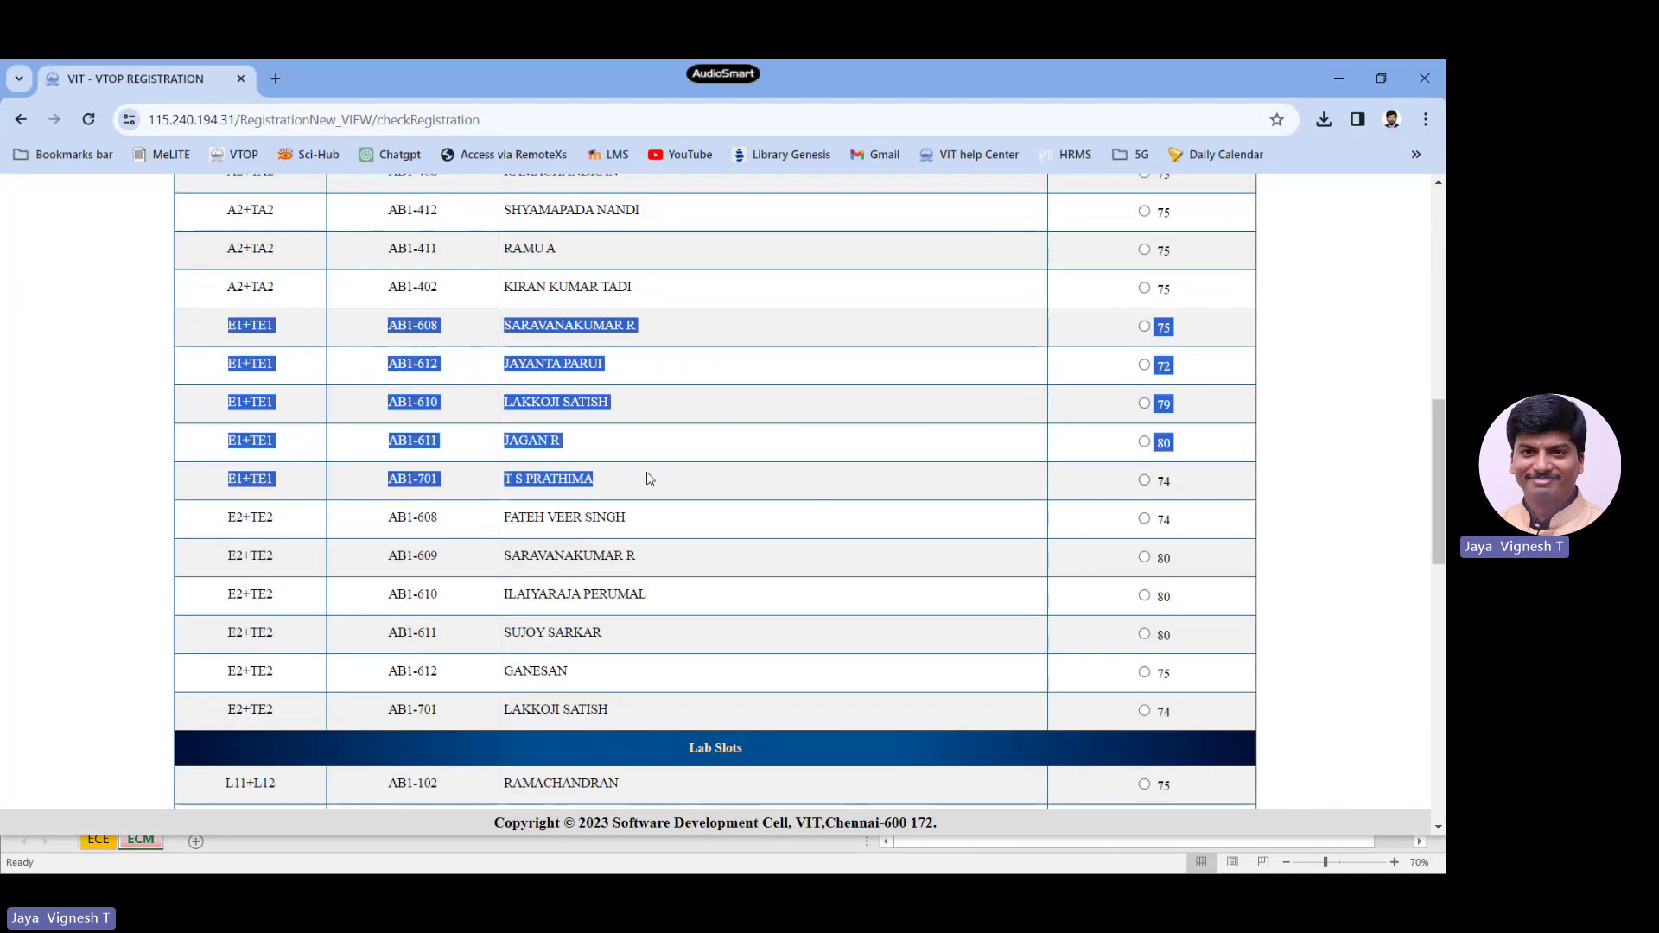
click(532, 383)
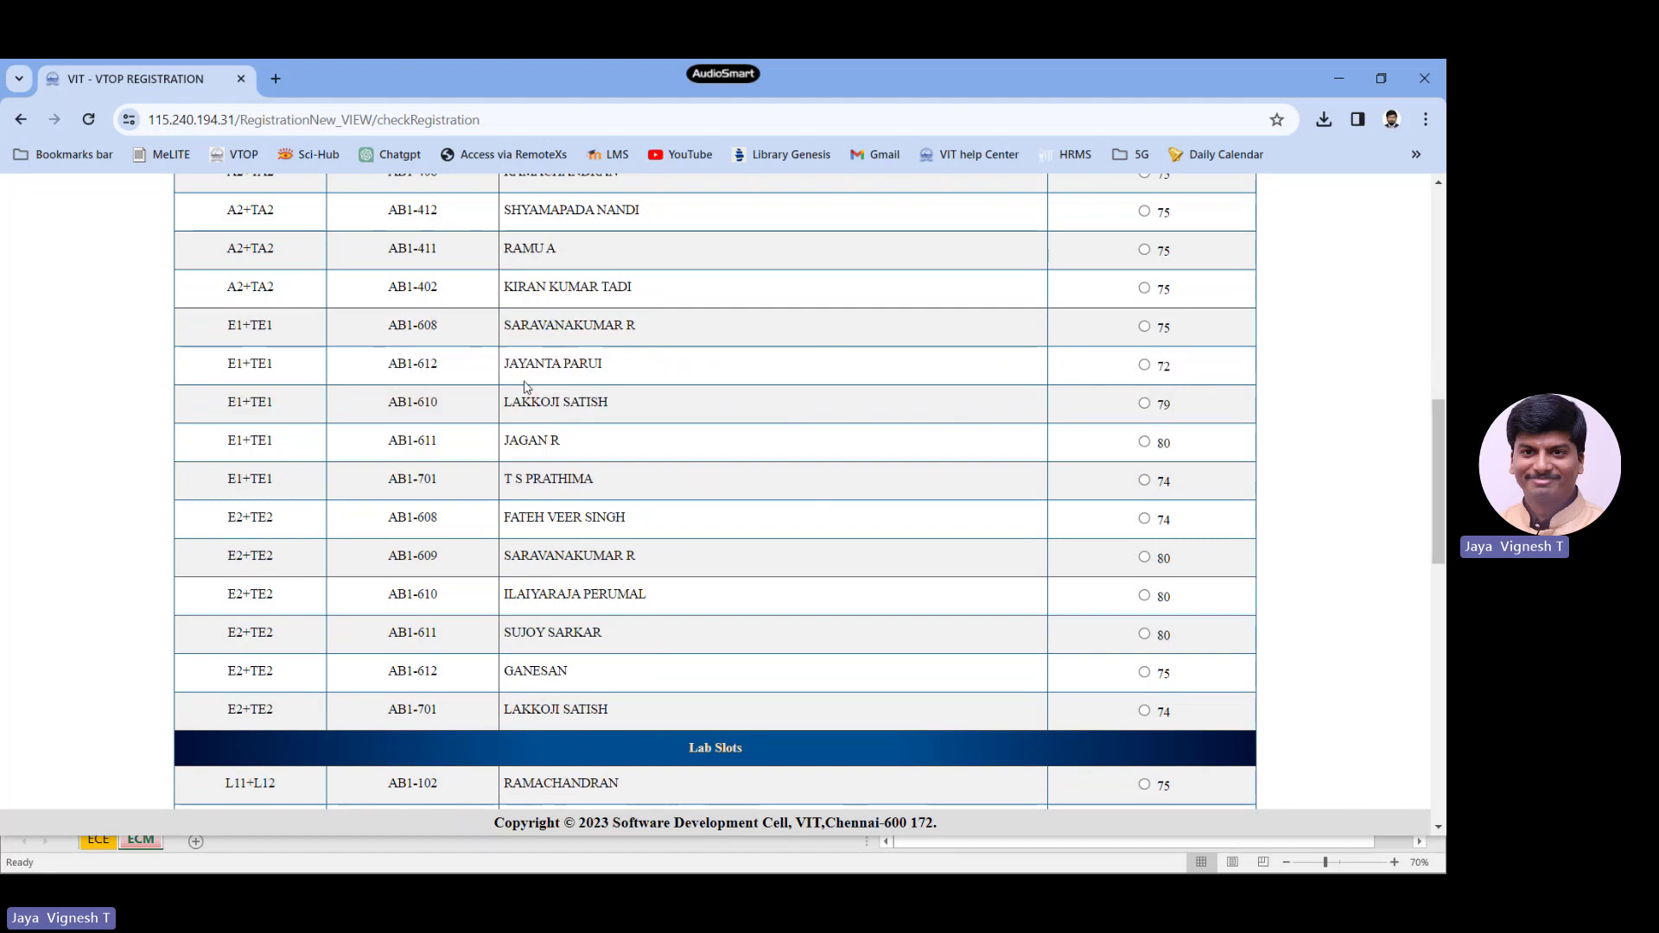
click(1145, 364)
scroll(727, 455, down, 2)
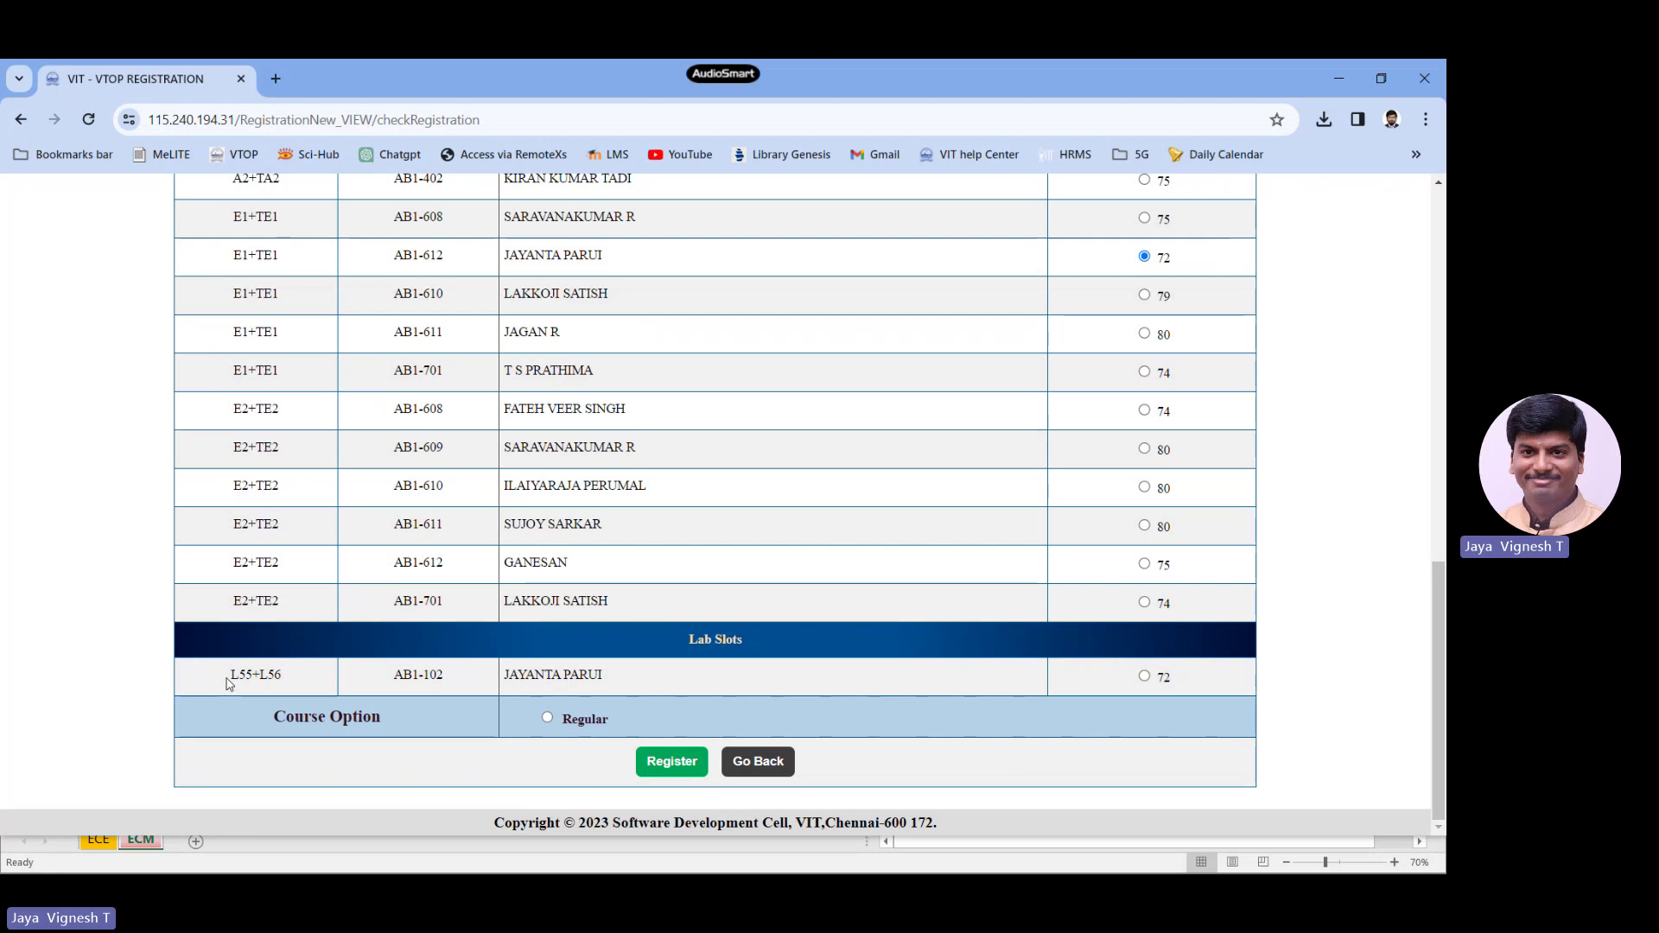
drag(233, 674, 301, 677)
click(1145, 677)
drag(230, 677, 296, 677)
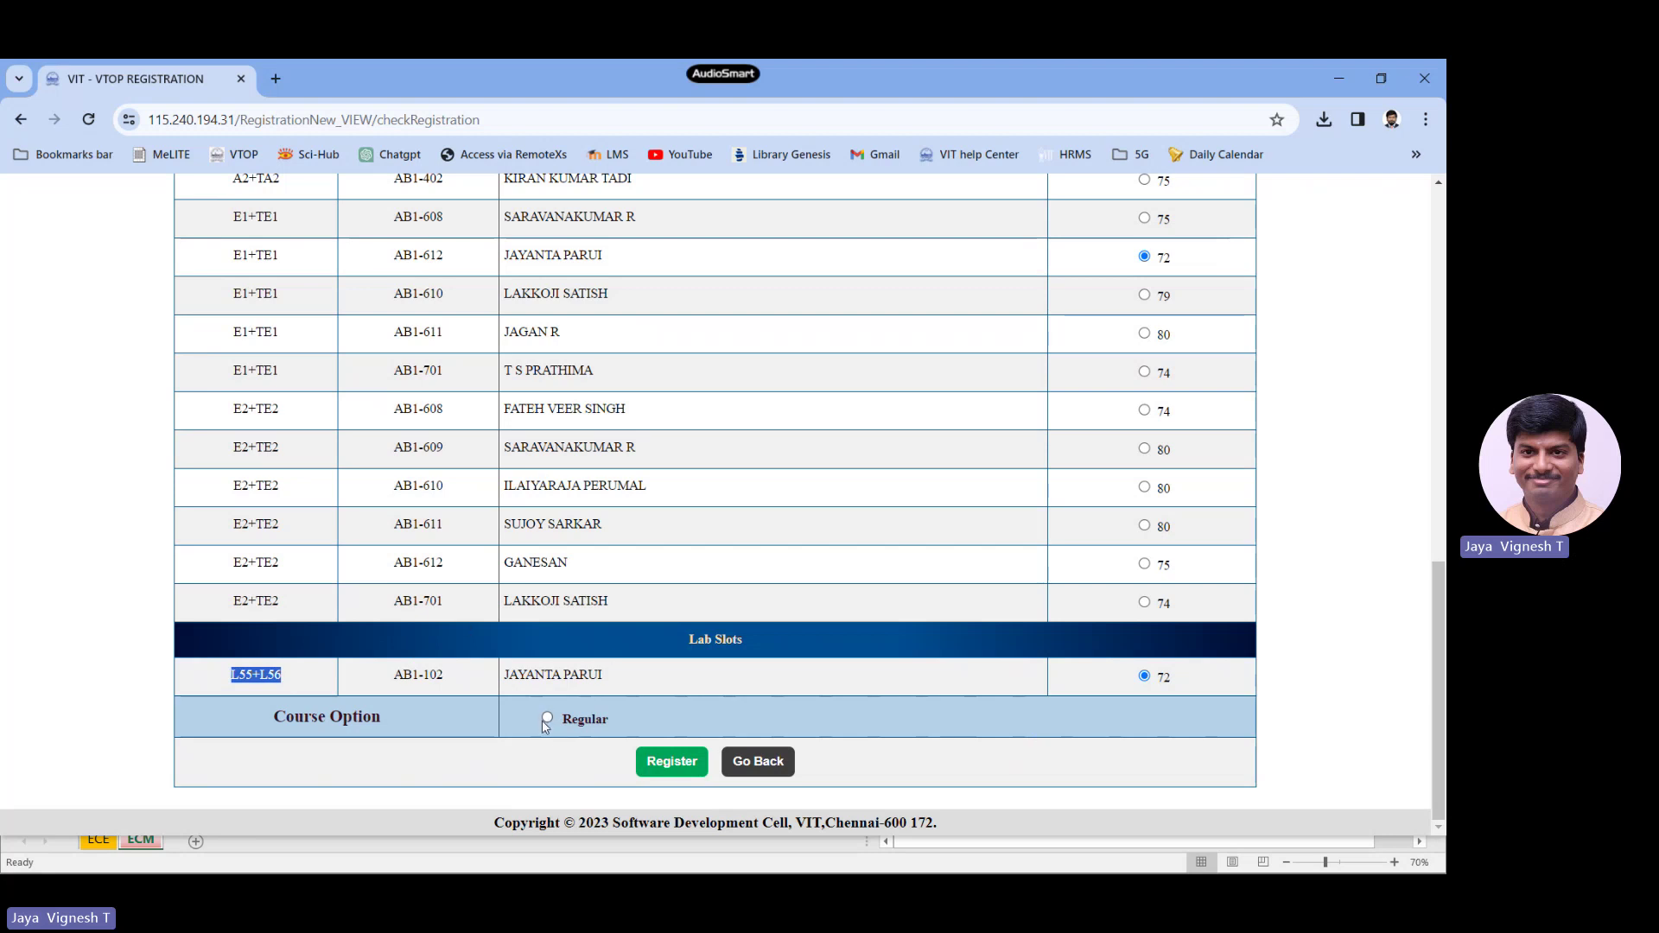
click(667, 763)
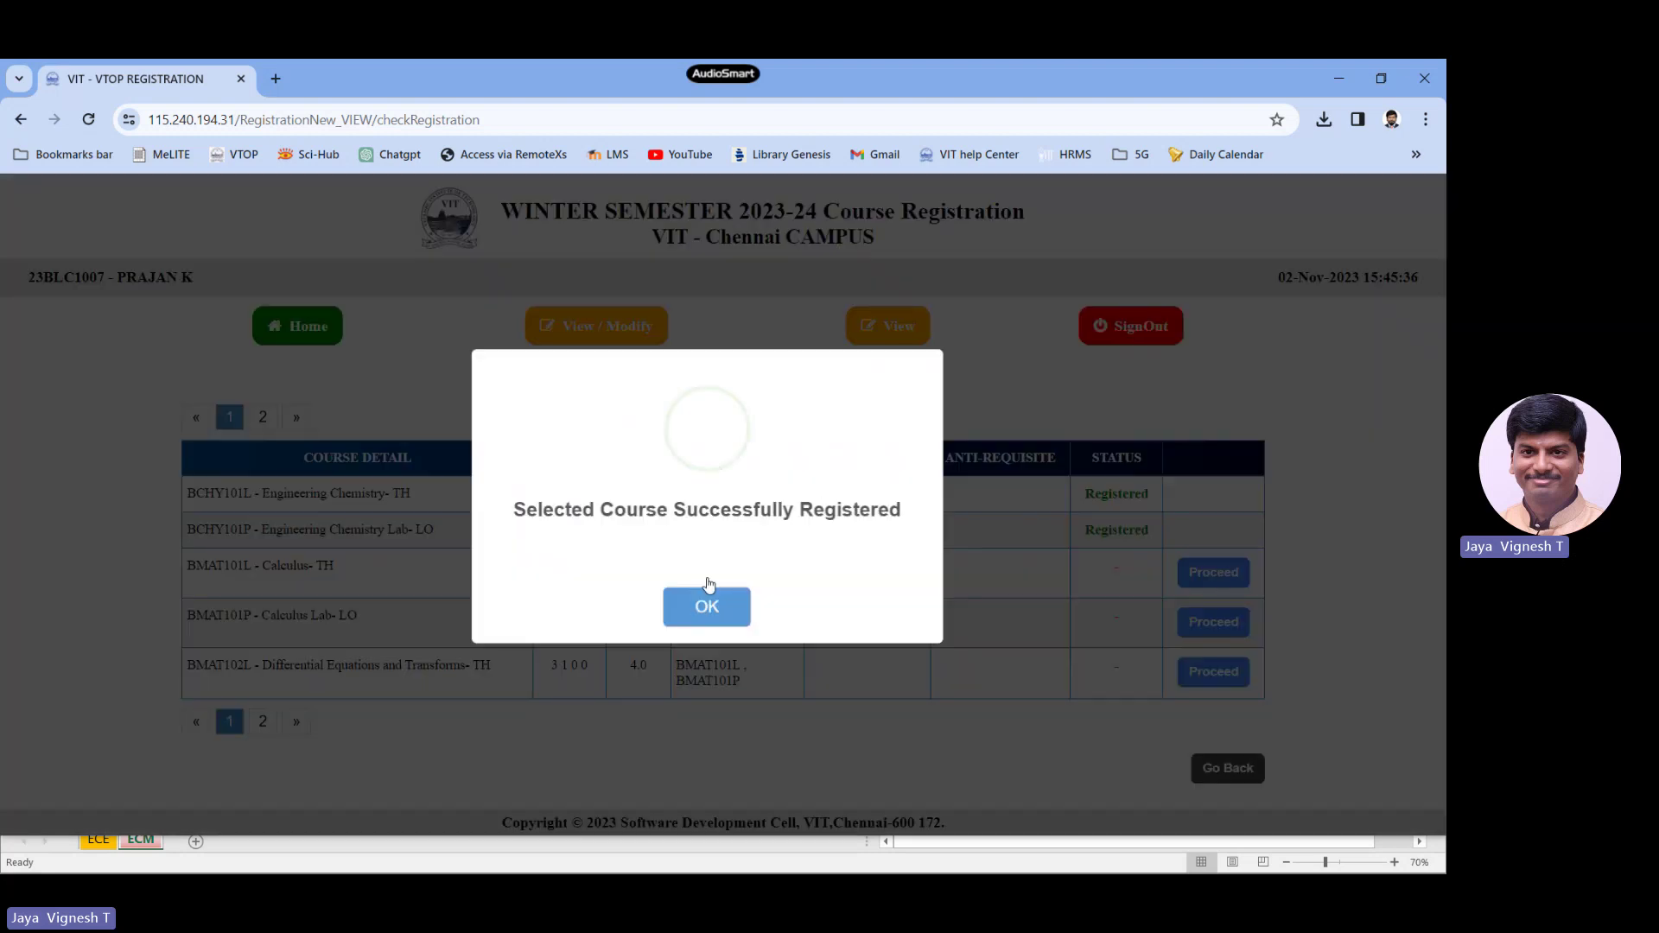
click(707, 594)
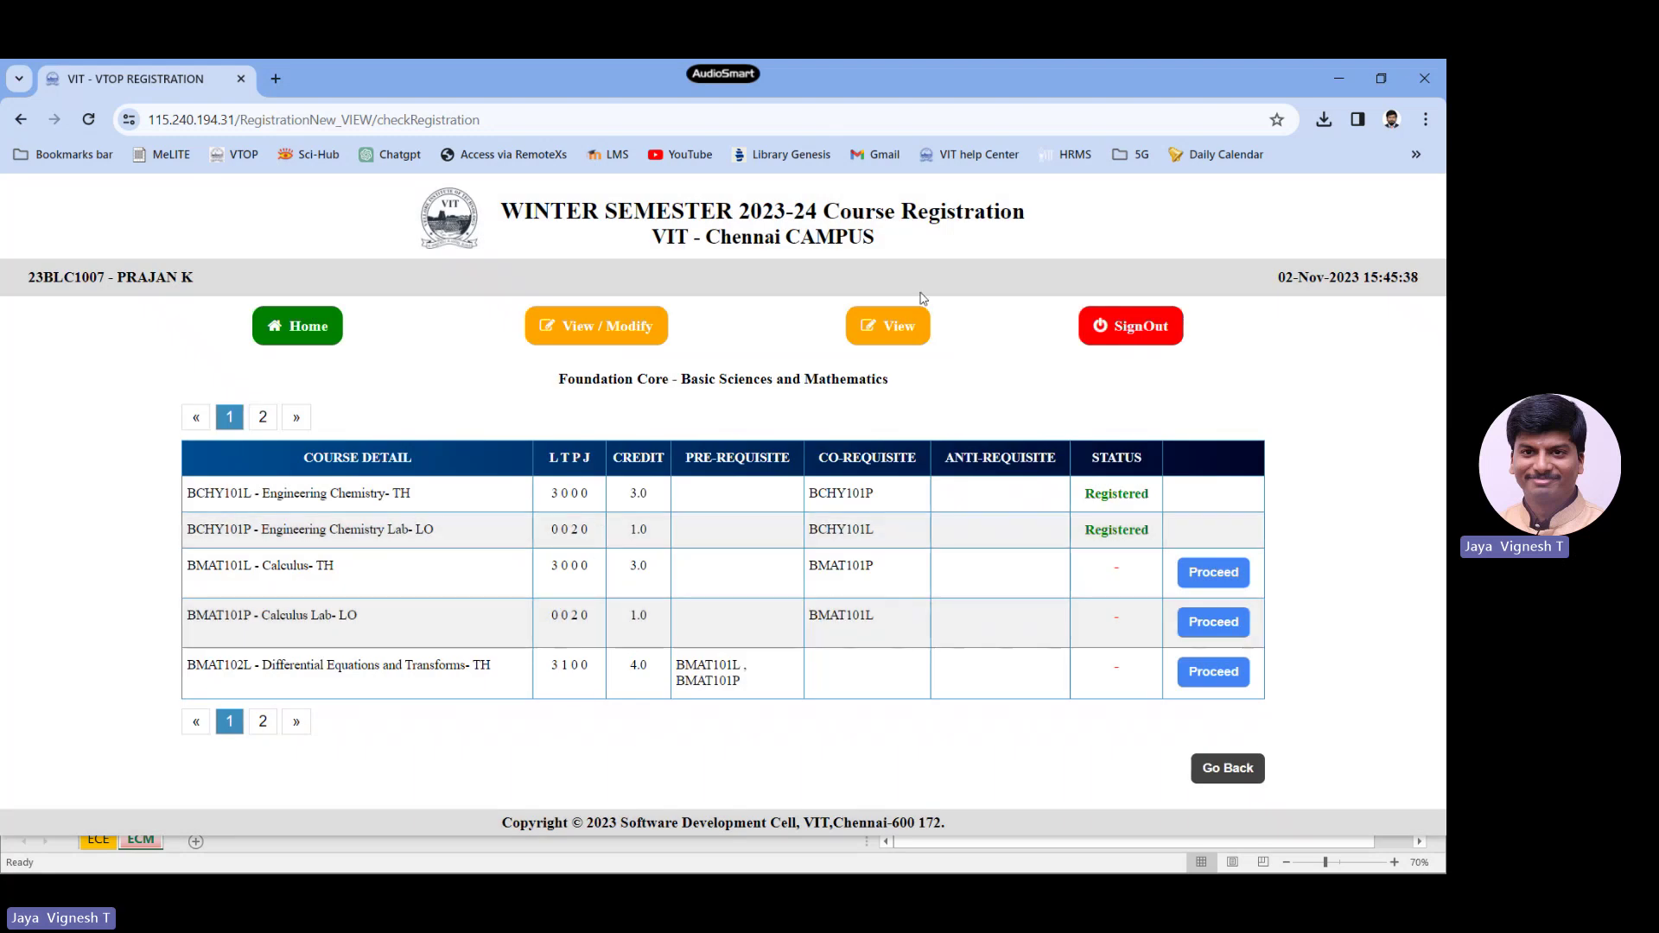
click(898, 326)
scroll(642, 587, down, 15)
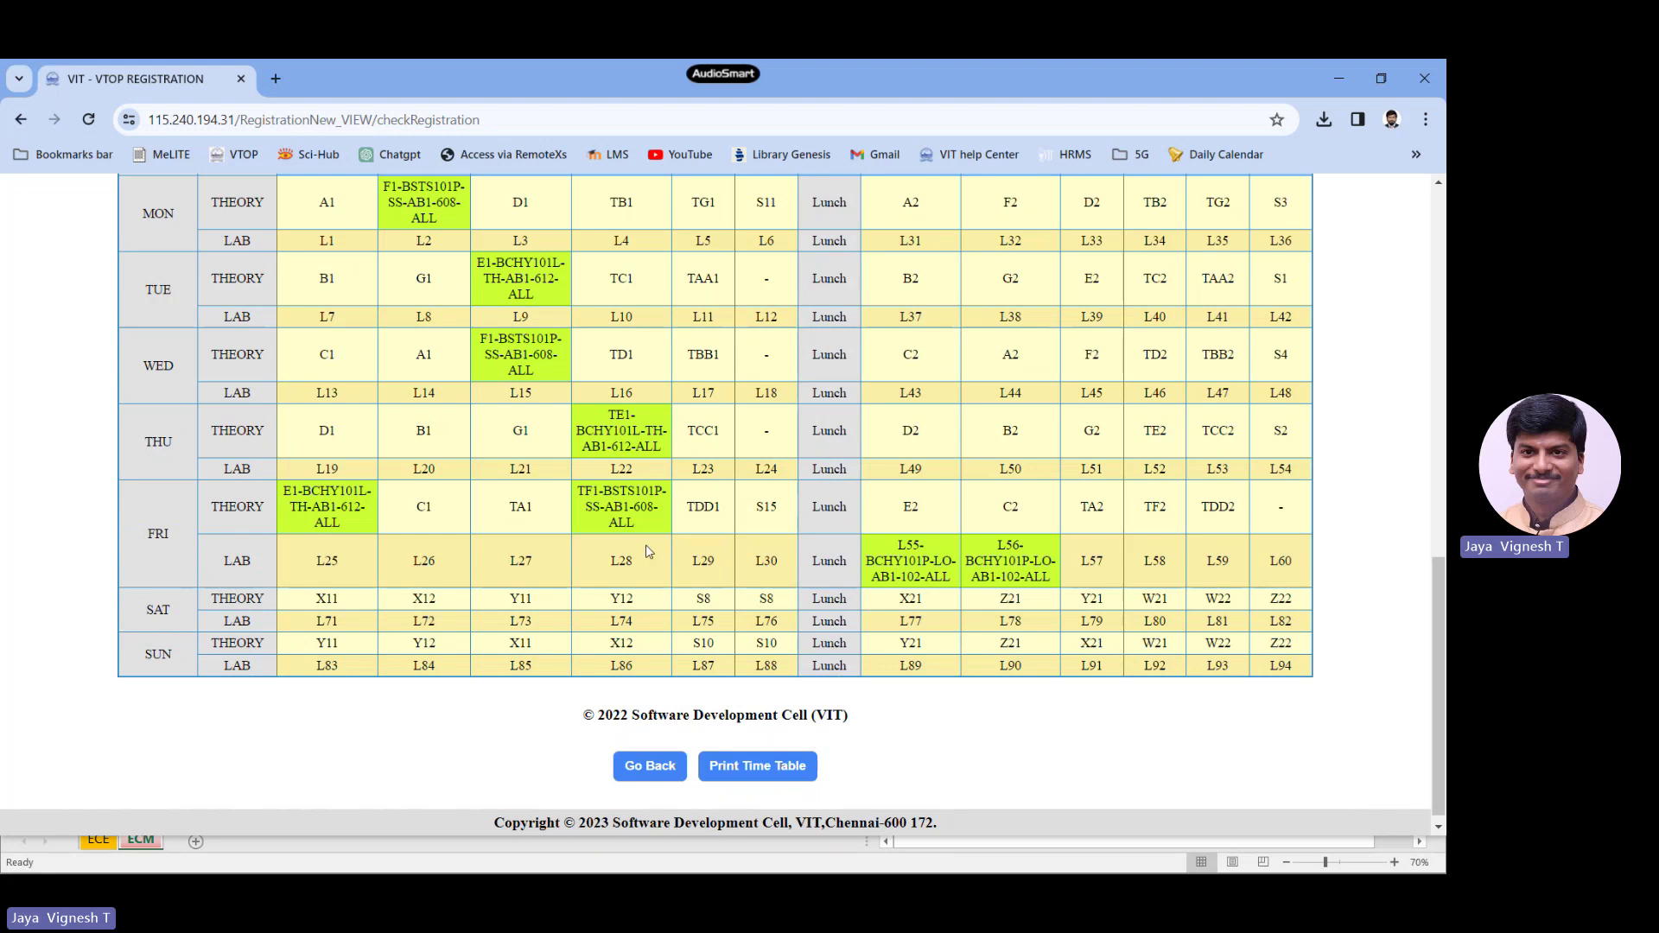
scroll(648, 551, up, 15)
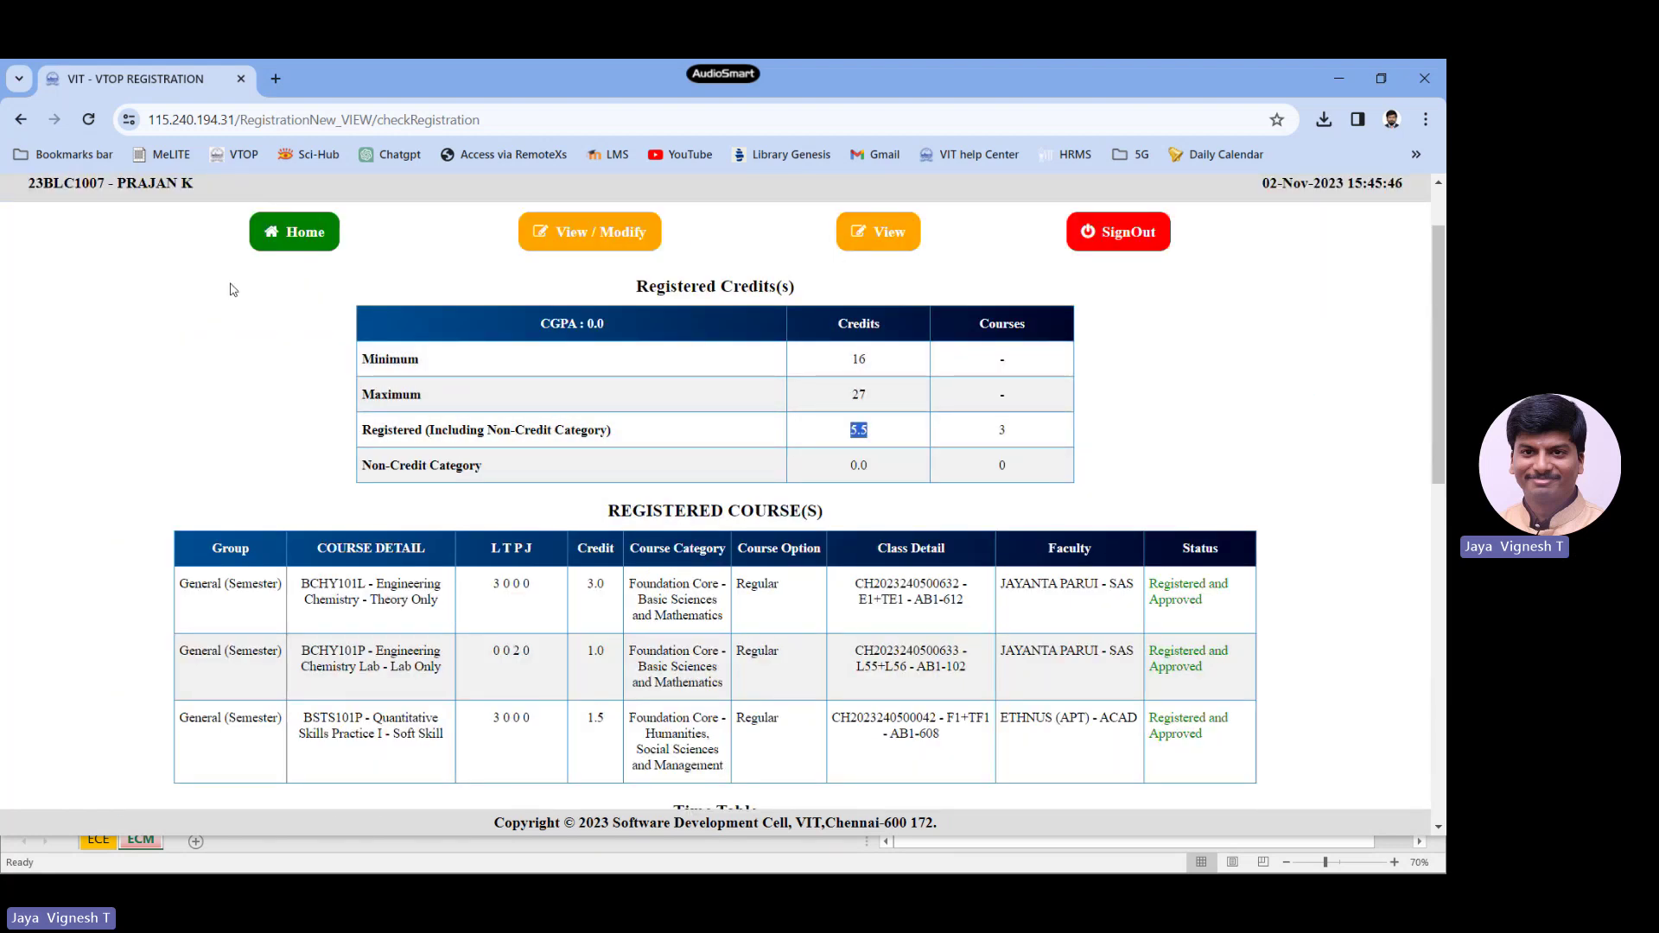
click(299, 226)
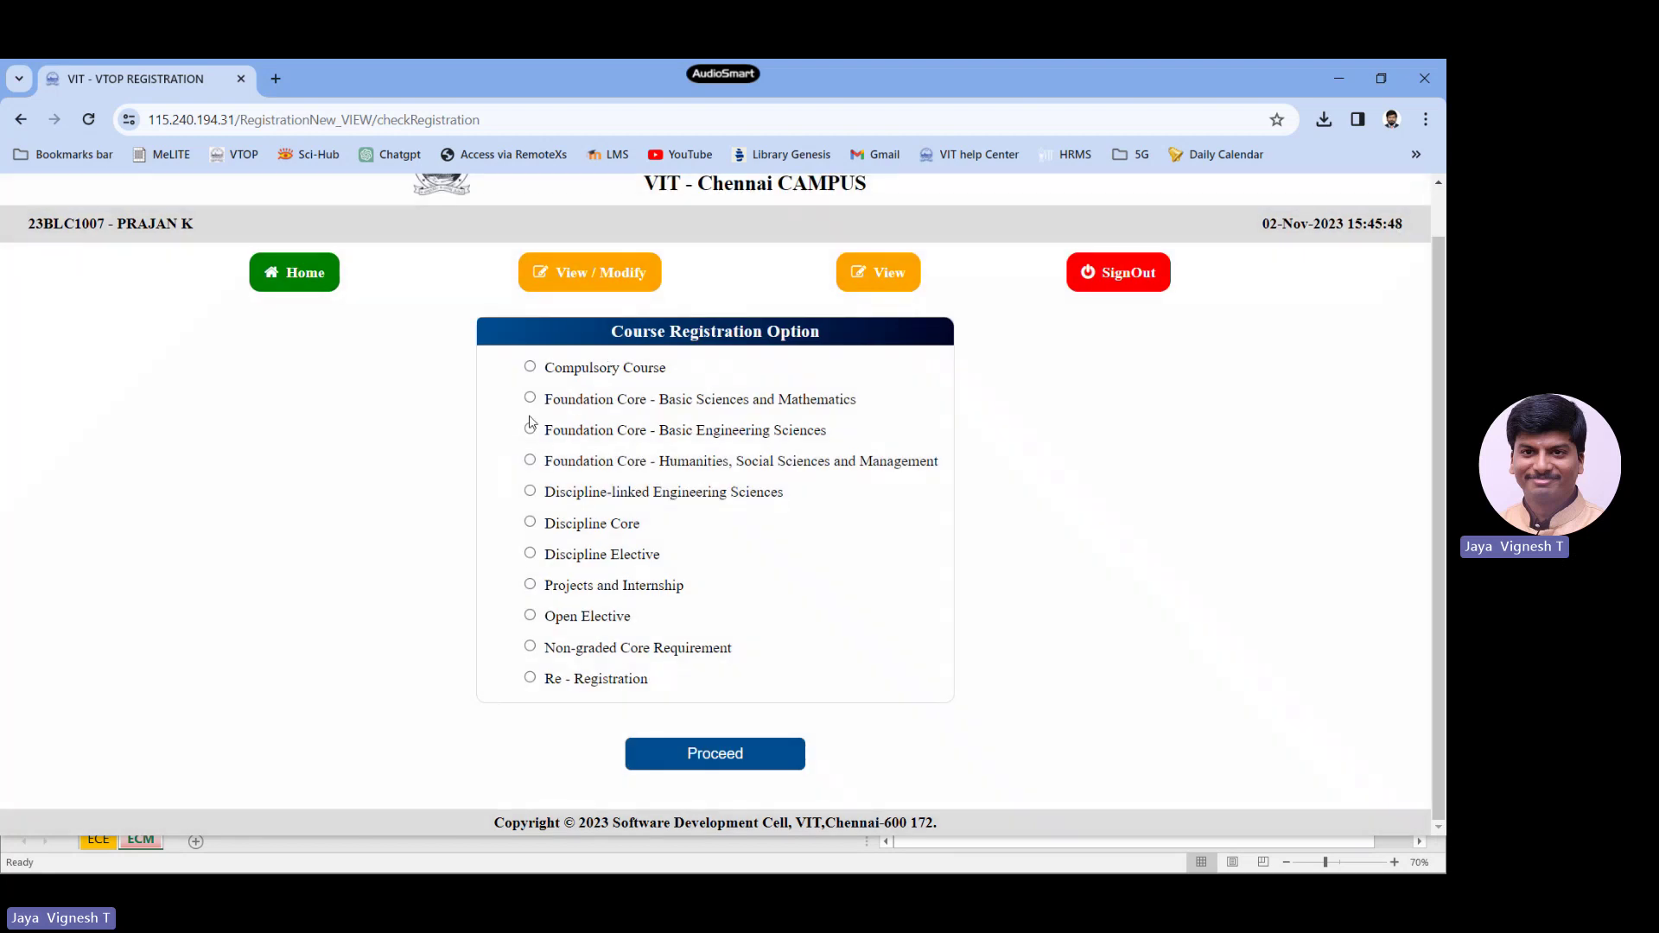
click(714, 753)
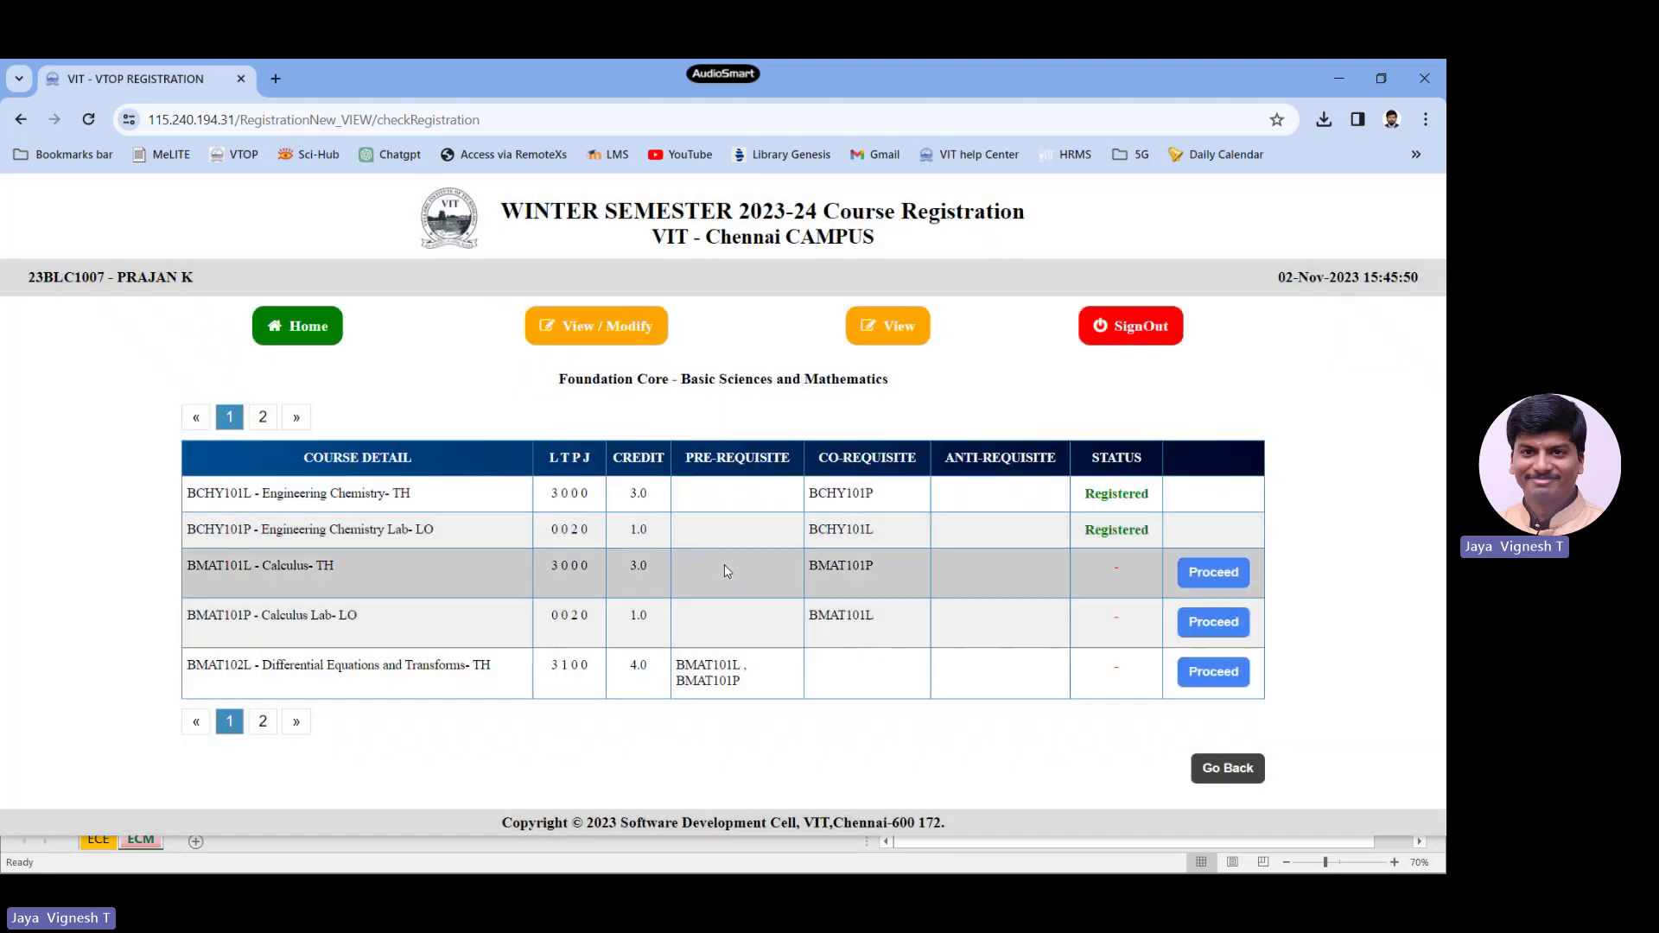
Step: Read the A1+TA1+TAA1 and A2+TA2+TAA2 slots for Differential Equations and Transforms
key(alt+Tab)
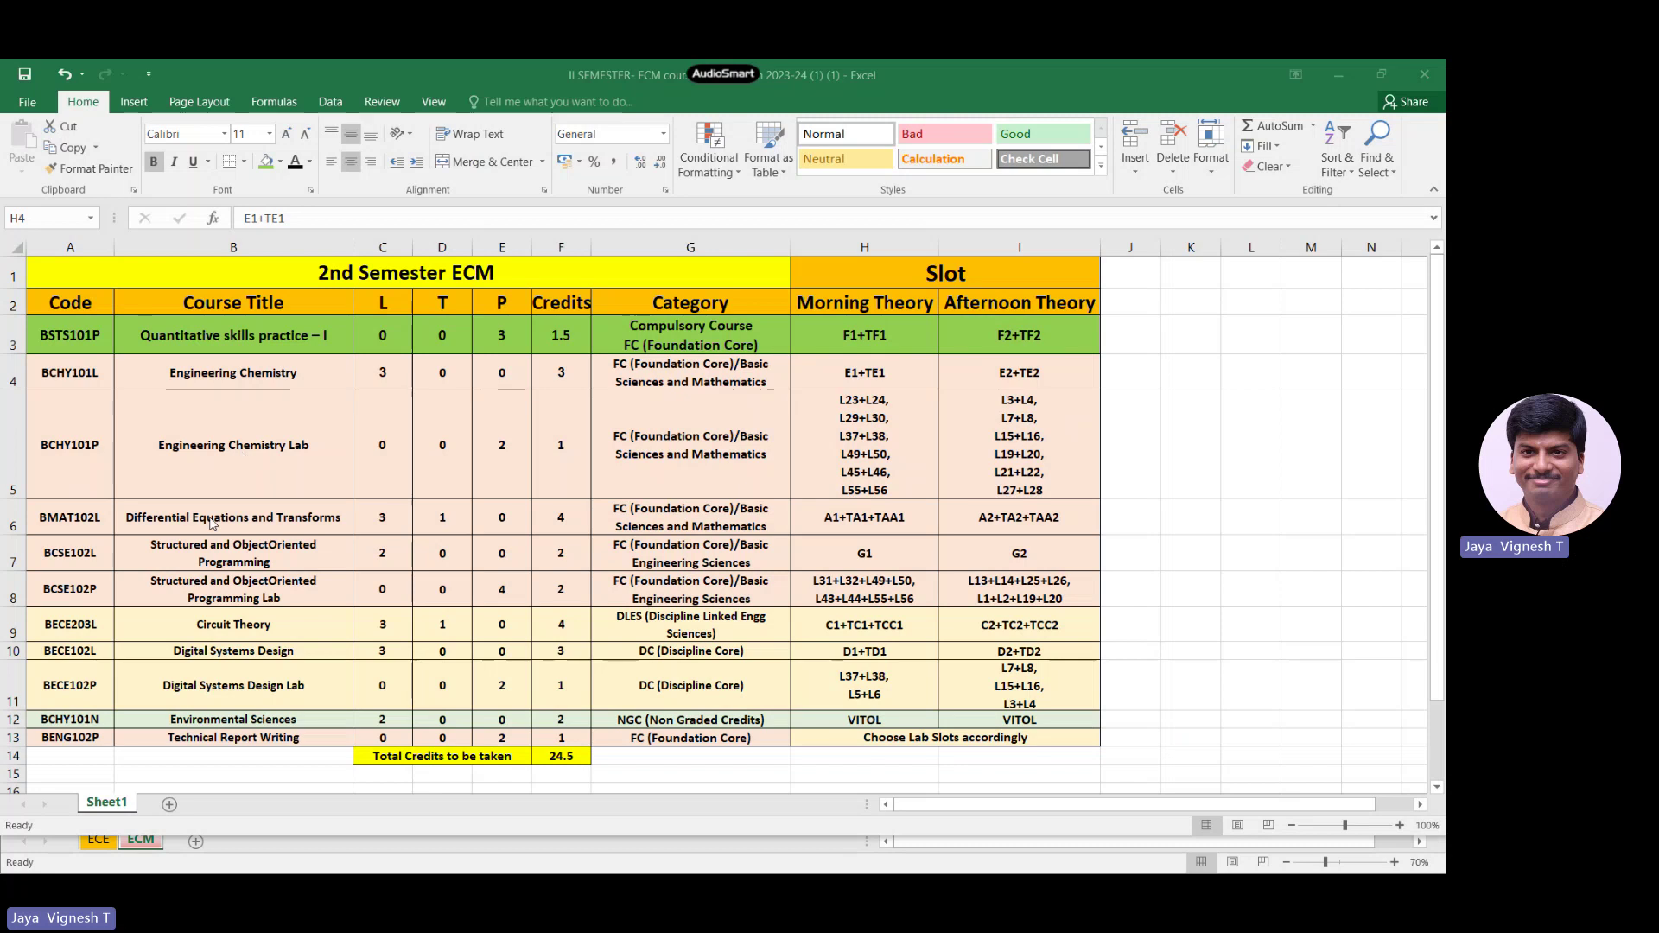
click(207, 518)
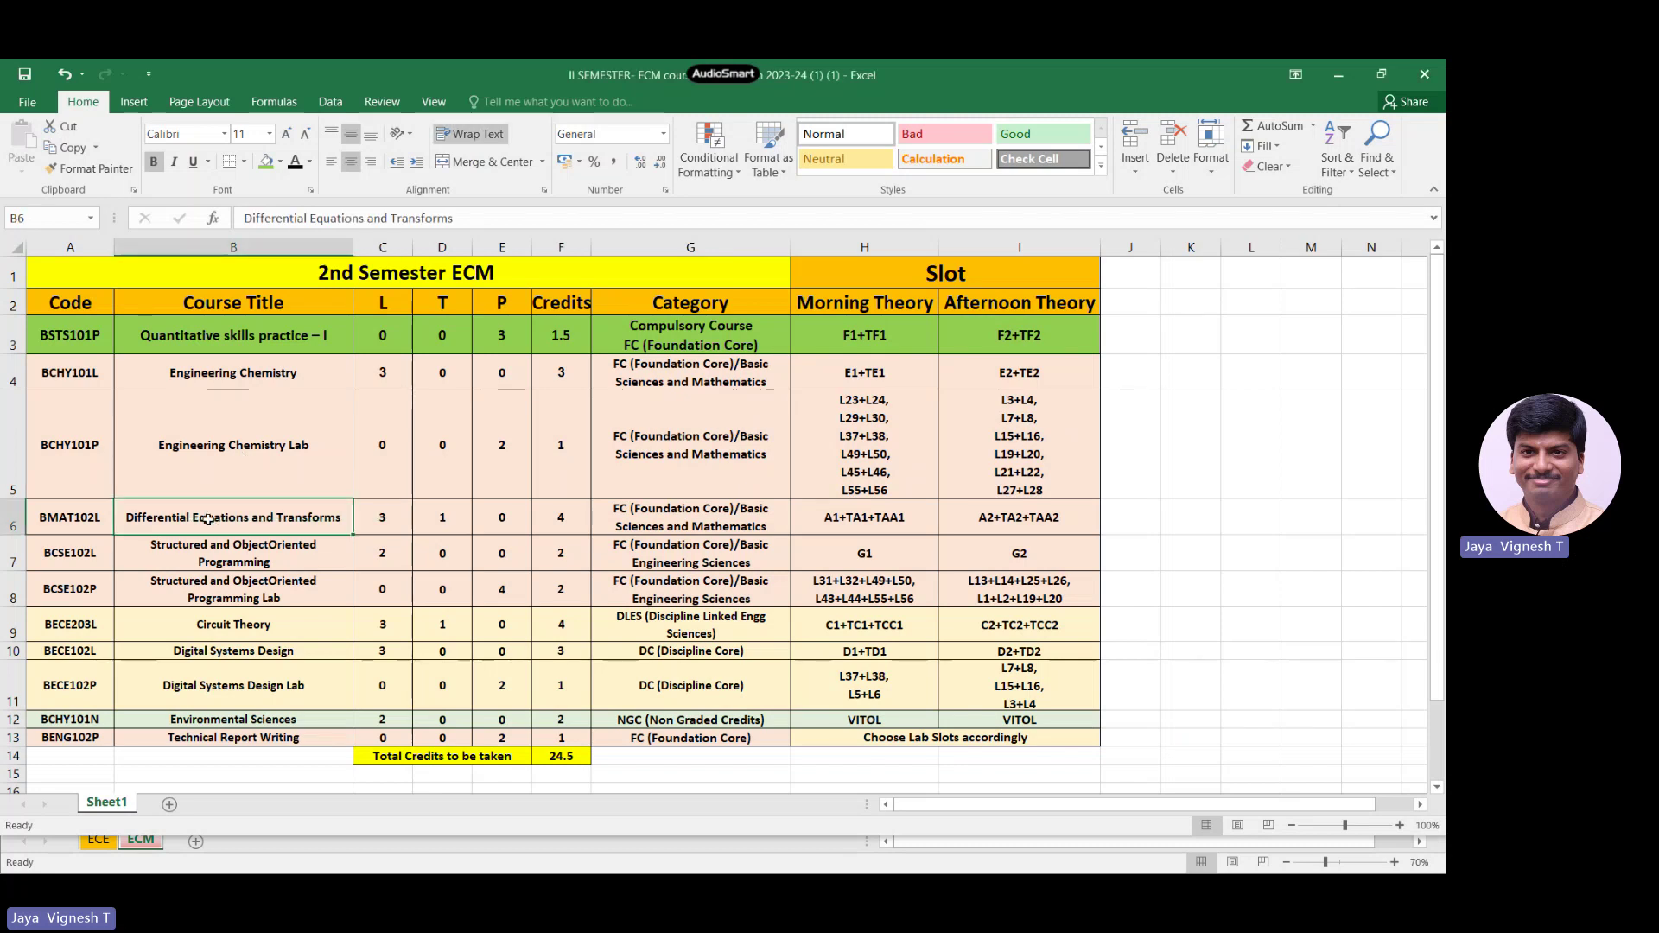
click(875, 520)
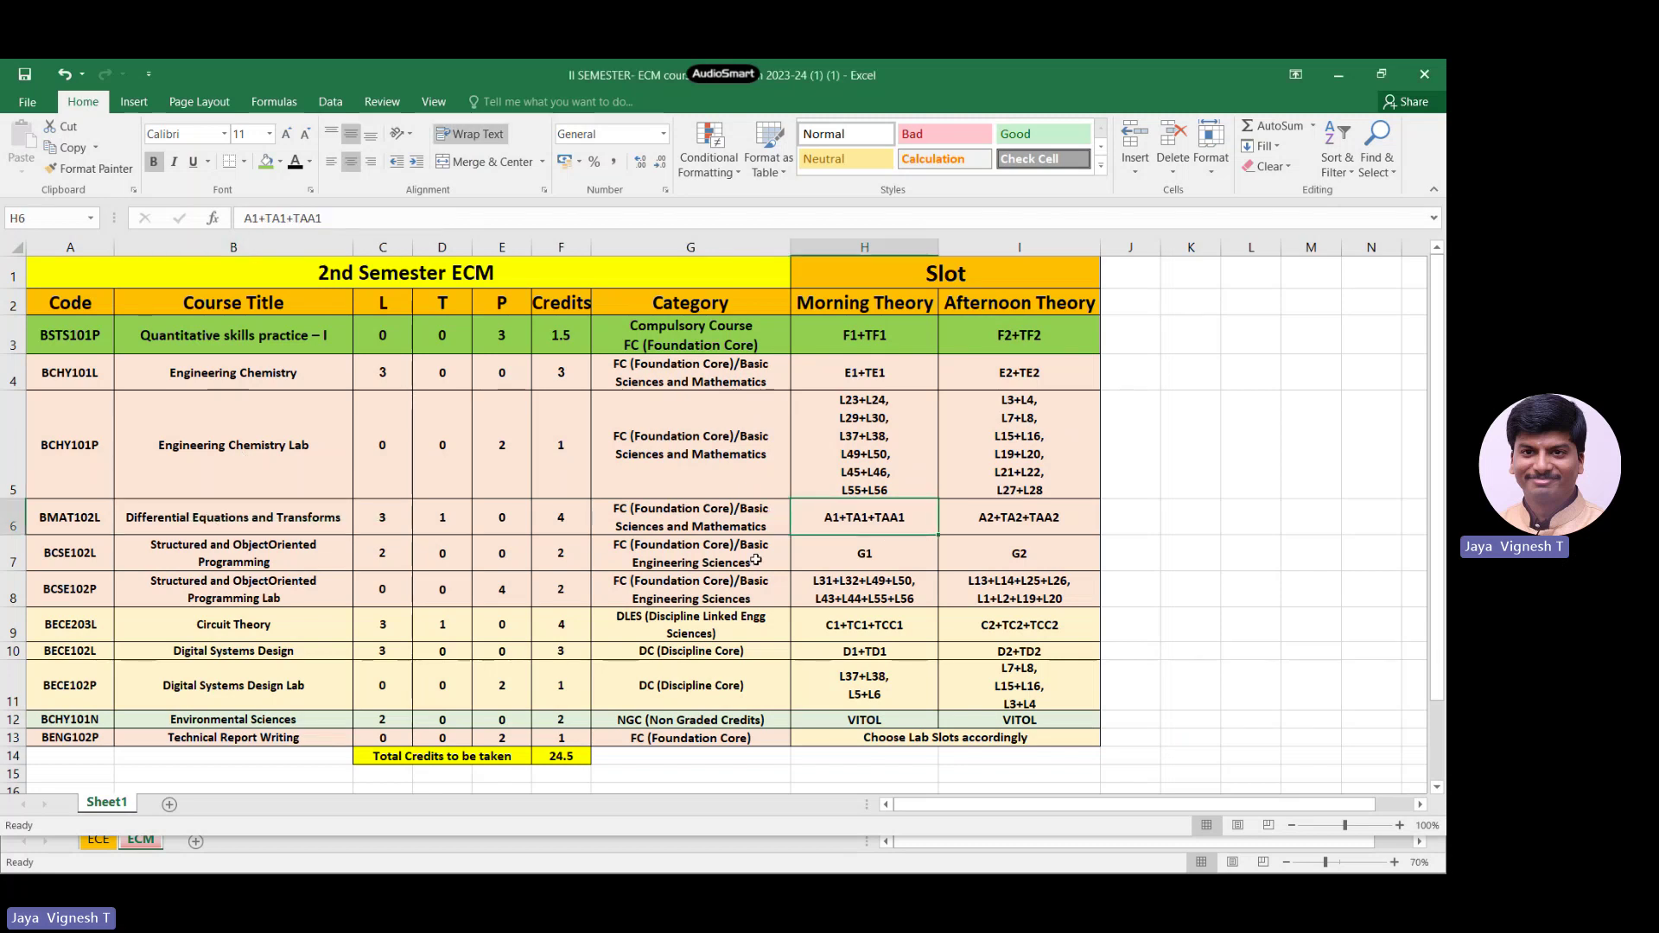
click(1015, 506)
drag(1015, 507, 857, 505)
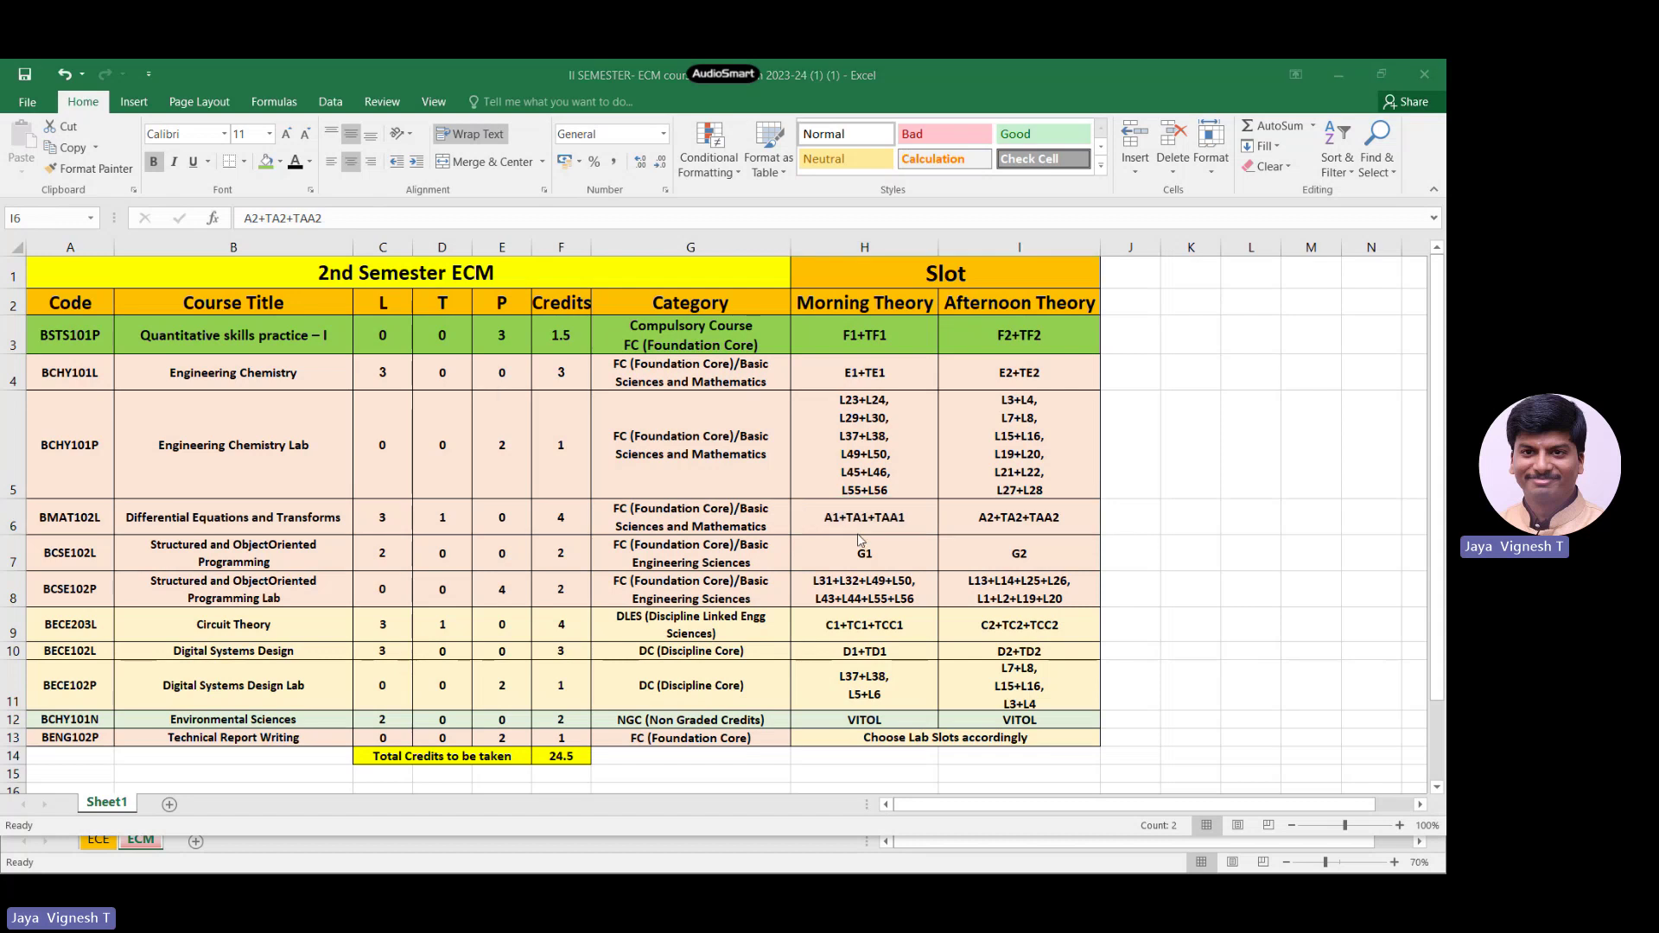
key(alt+Tab)
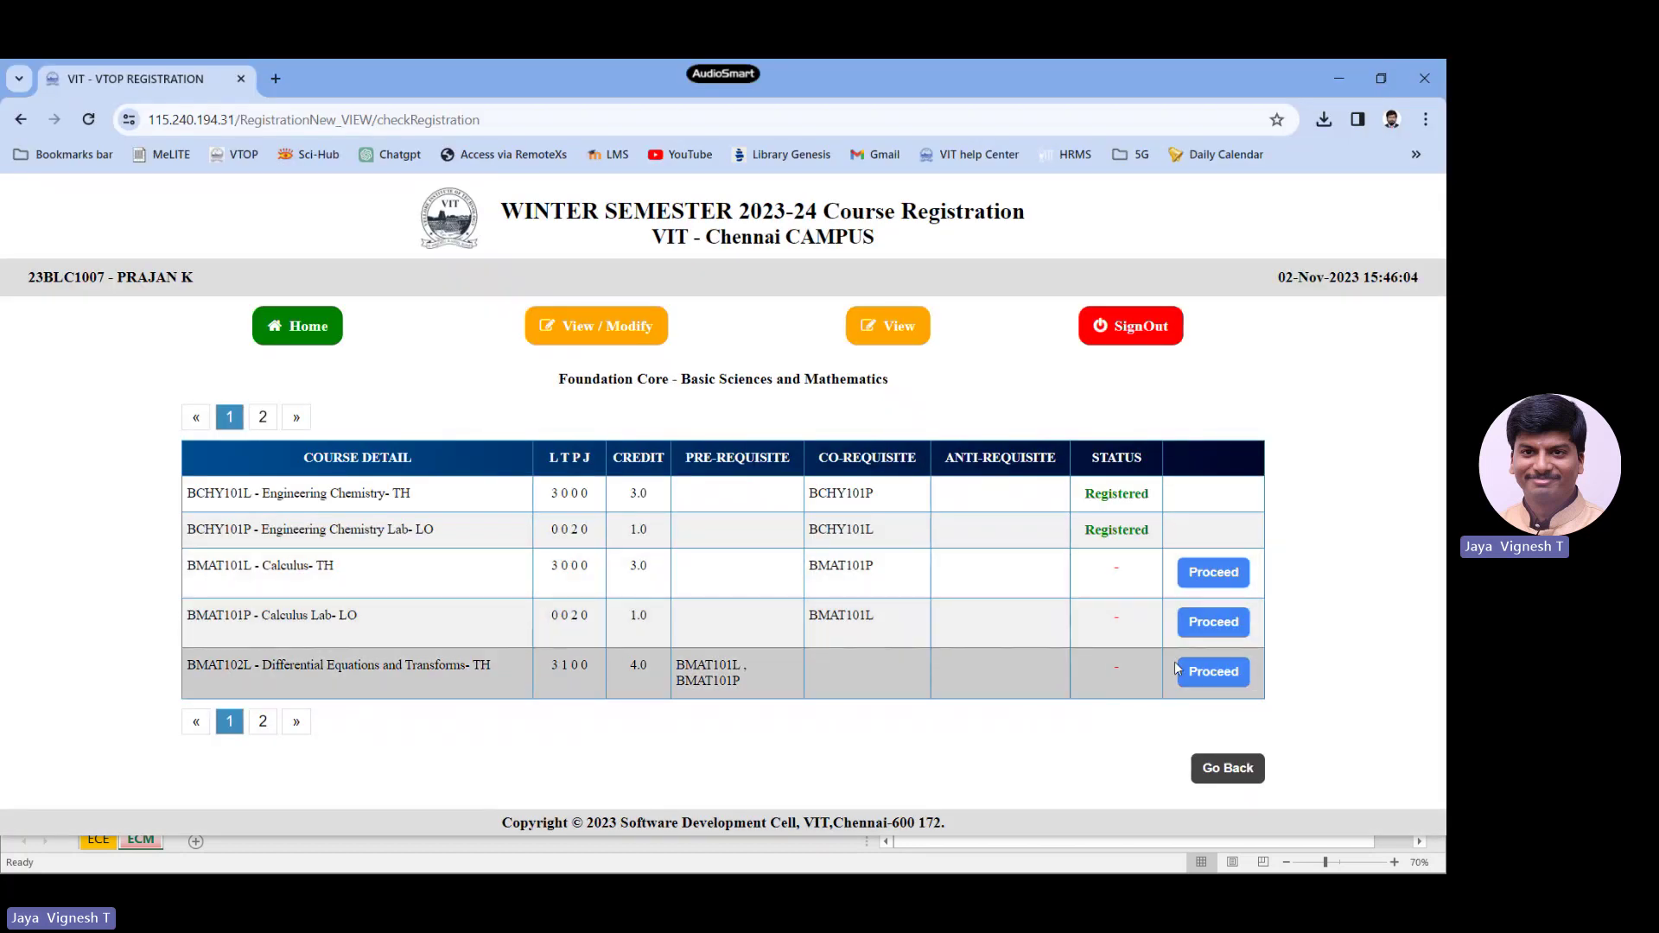
Step: Register BMAT102L as Regular in slot A1+TA1+TAA1, room AB1-609, then return to category options
click(1213, 671)
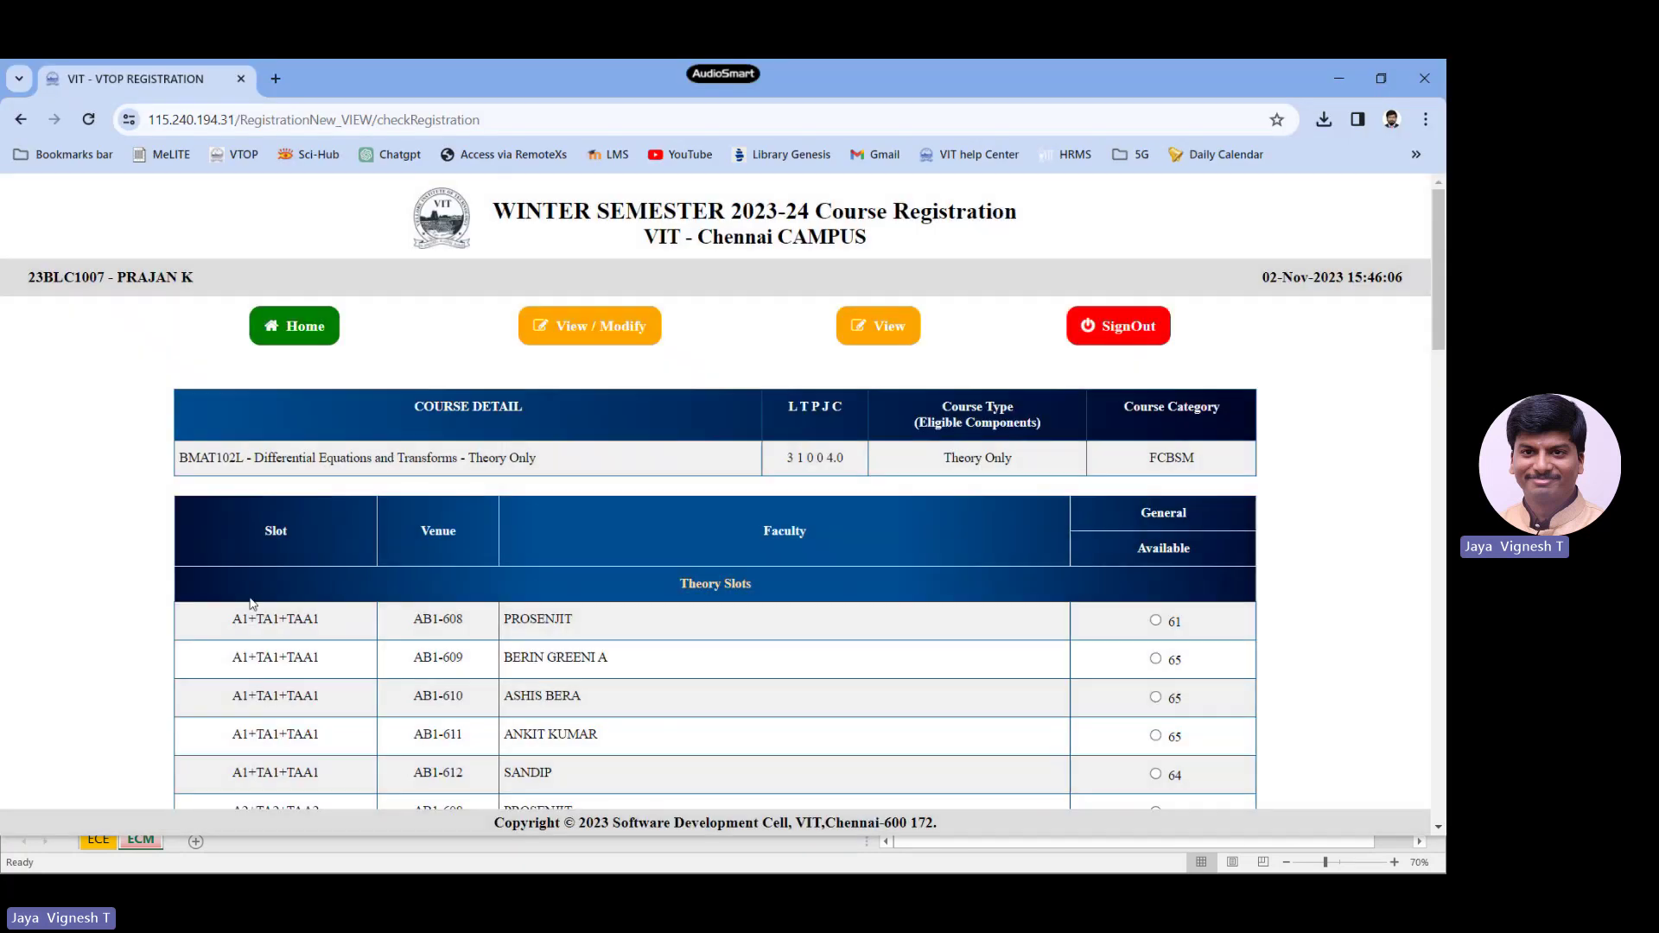
scroll(253, 451, down, 4)
drag(245, 246, 354, 351)
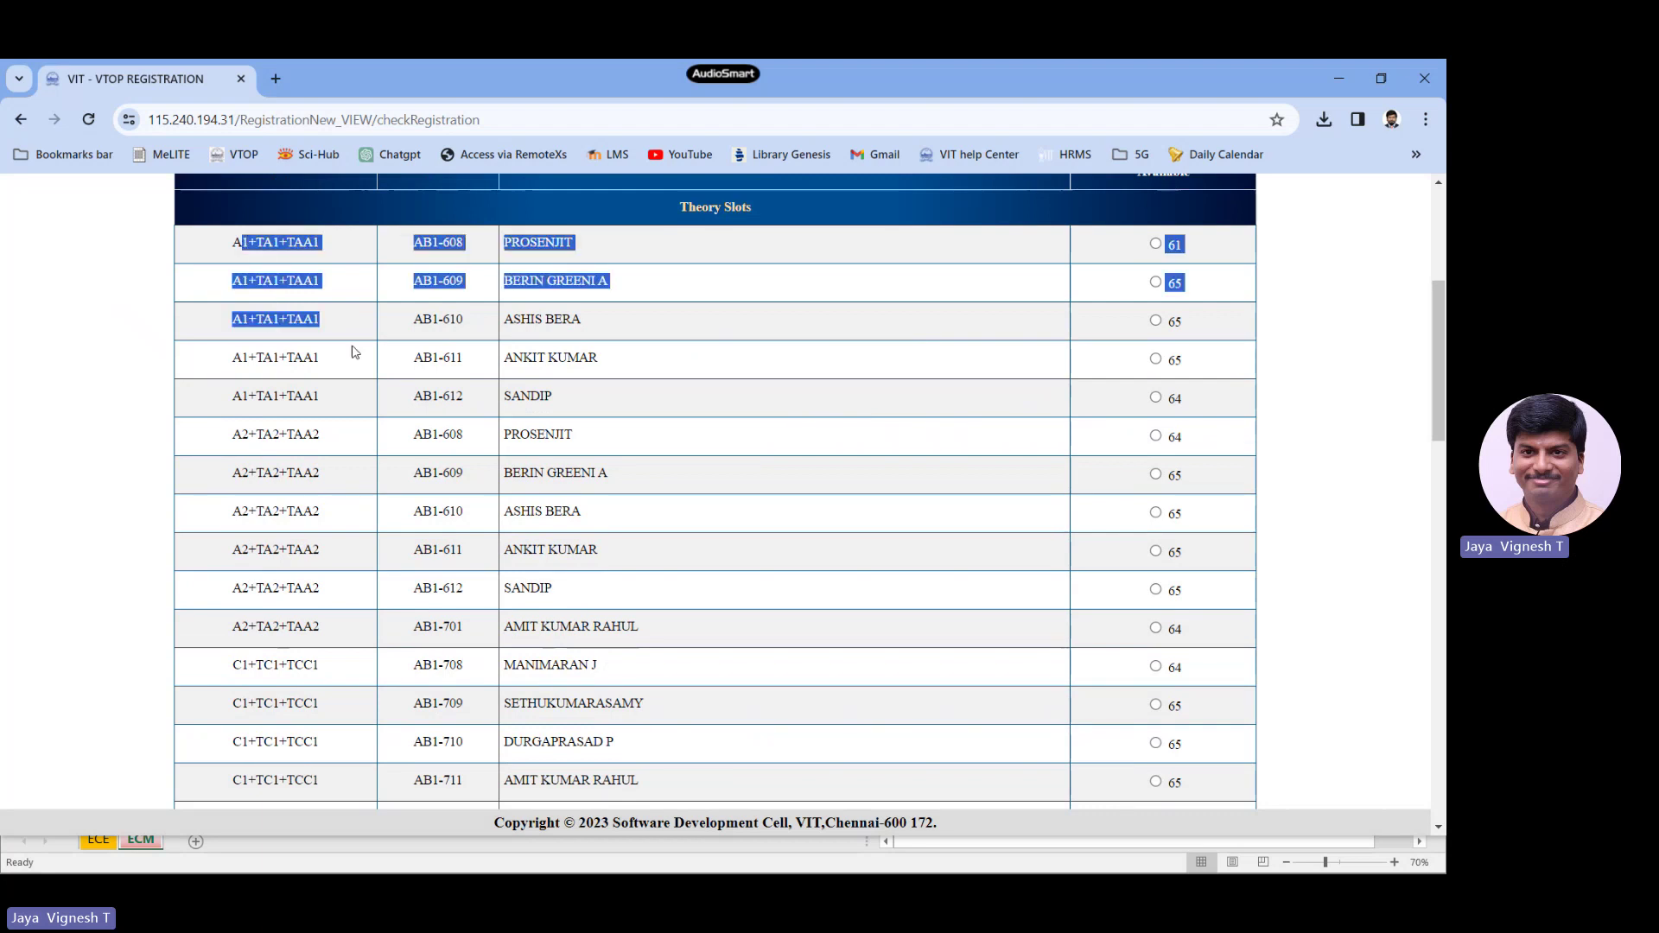
click(355, 351)
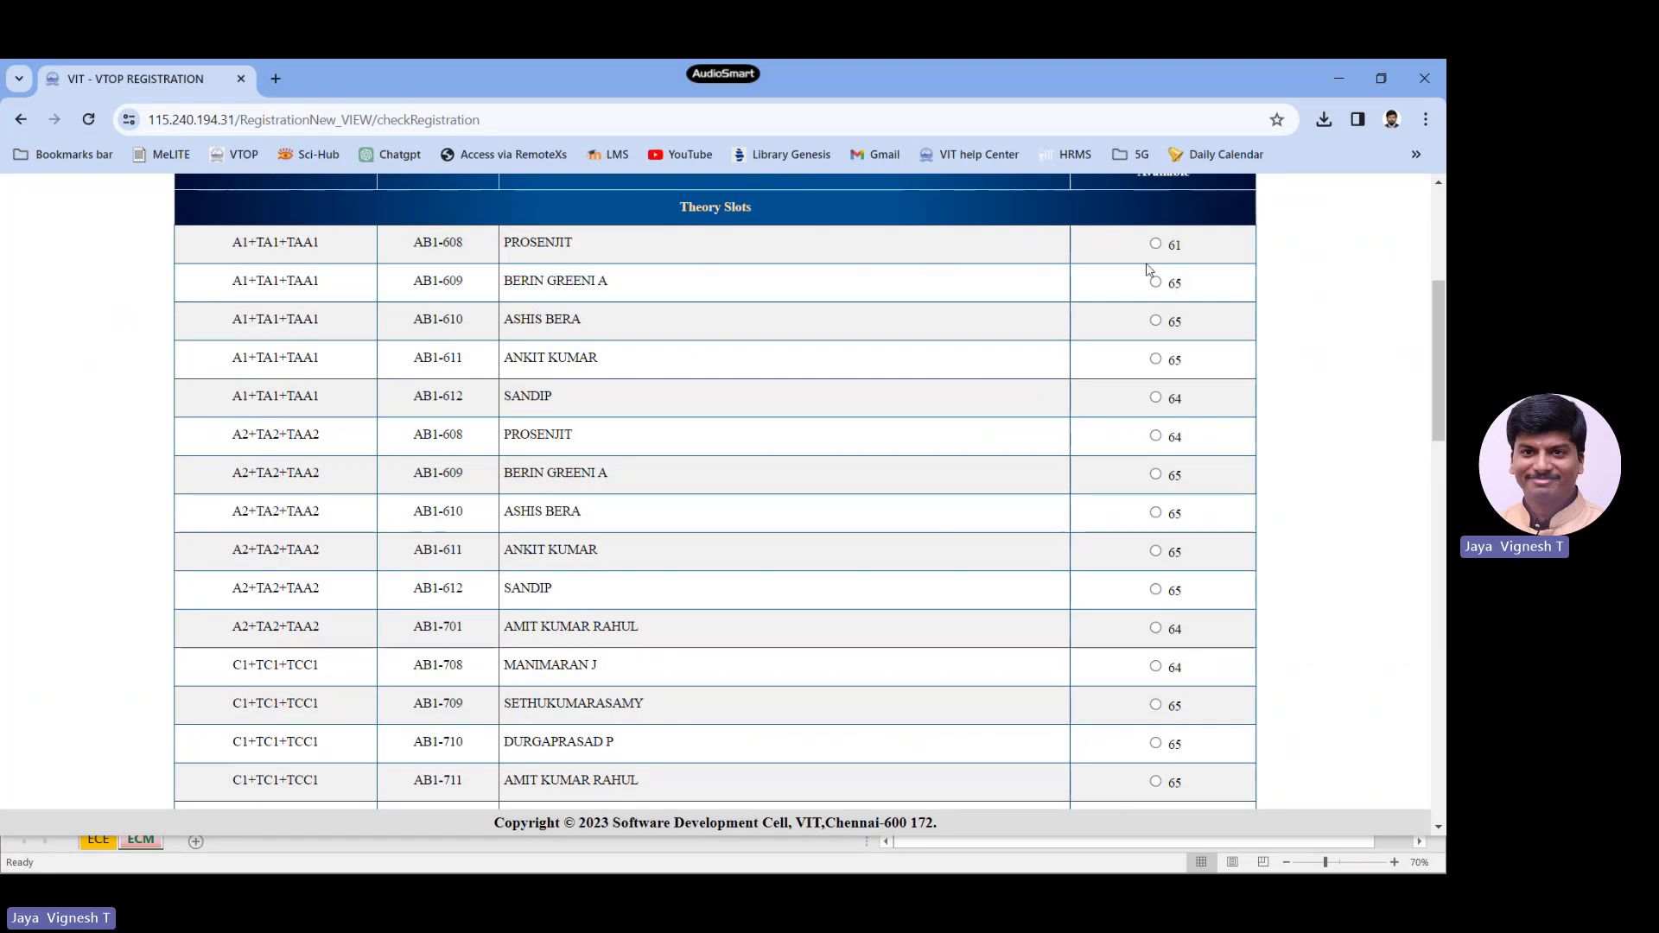
click(1156, 282)
scroll(689, 574, down, 20)
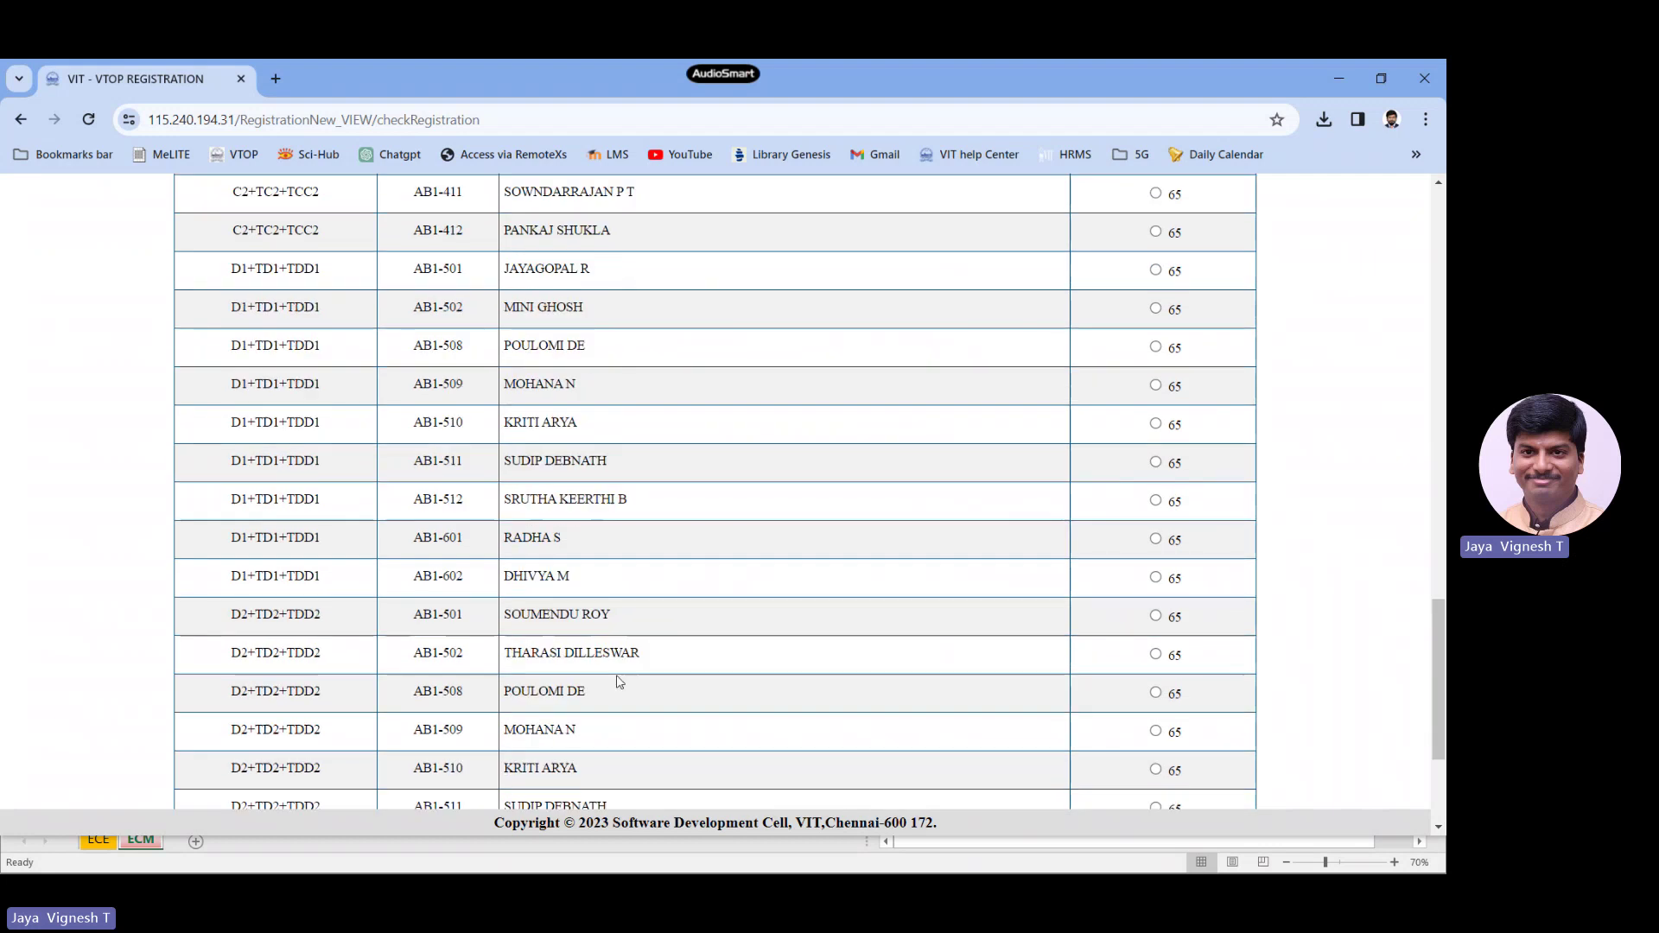
click(547, 717)
click(652, 761)
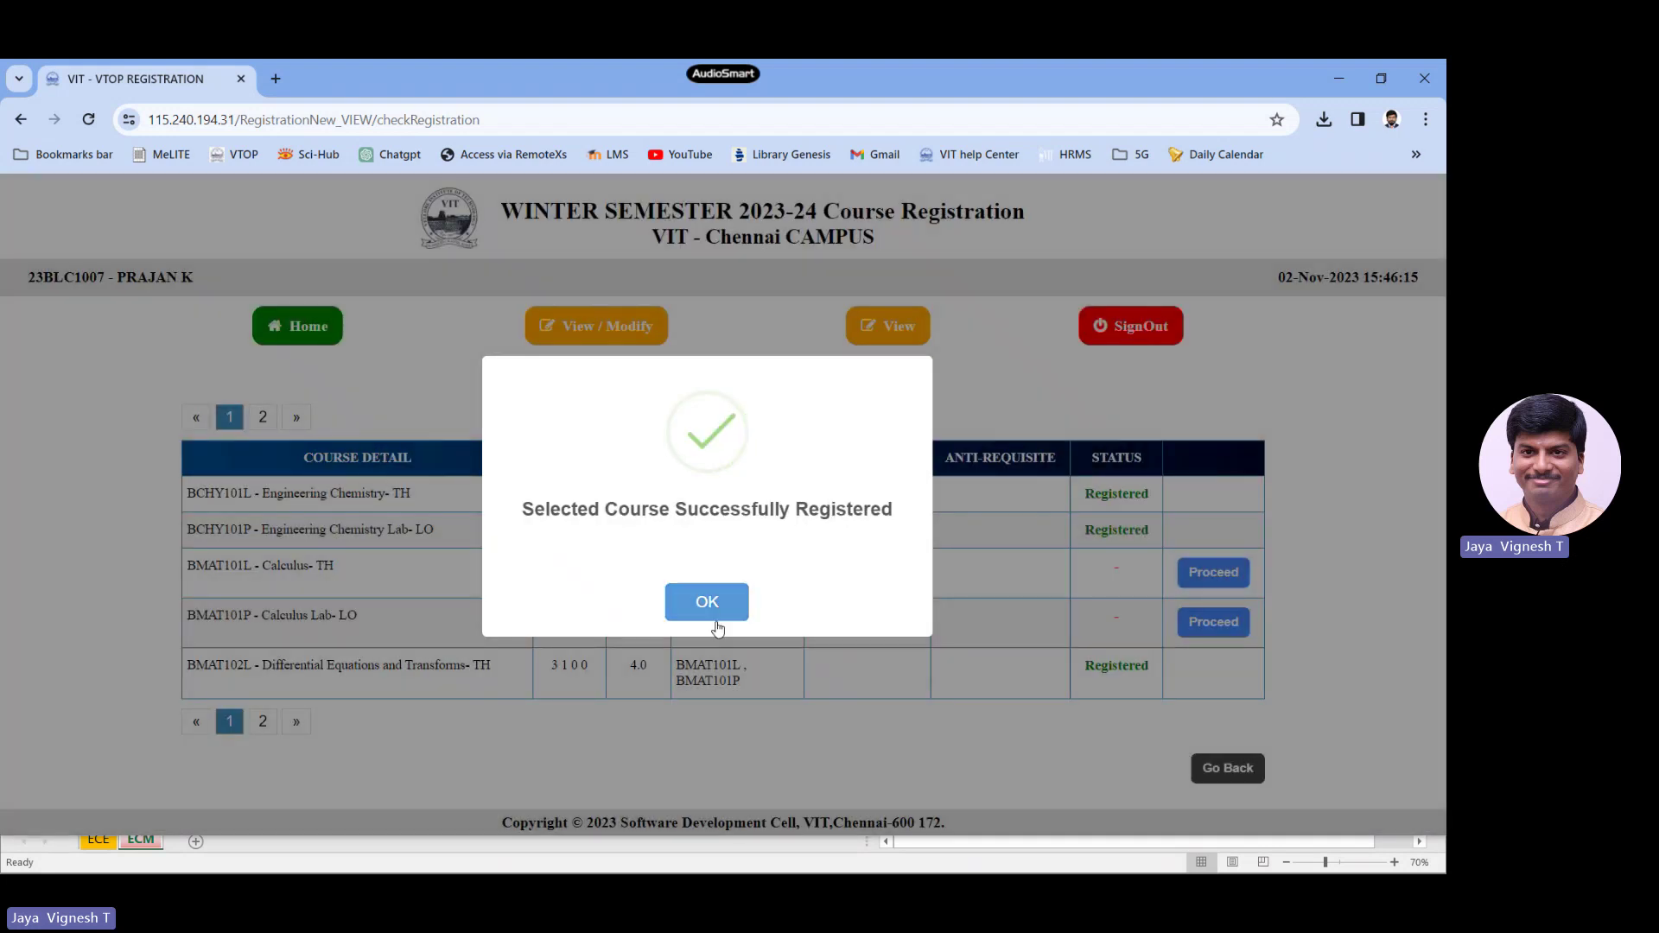
click(707, 599)
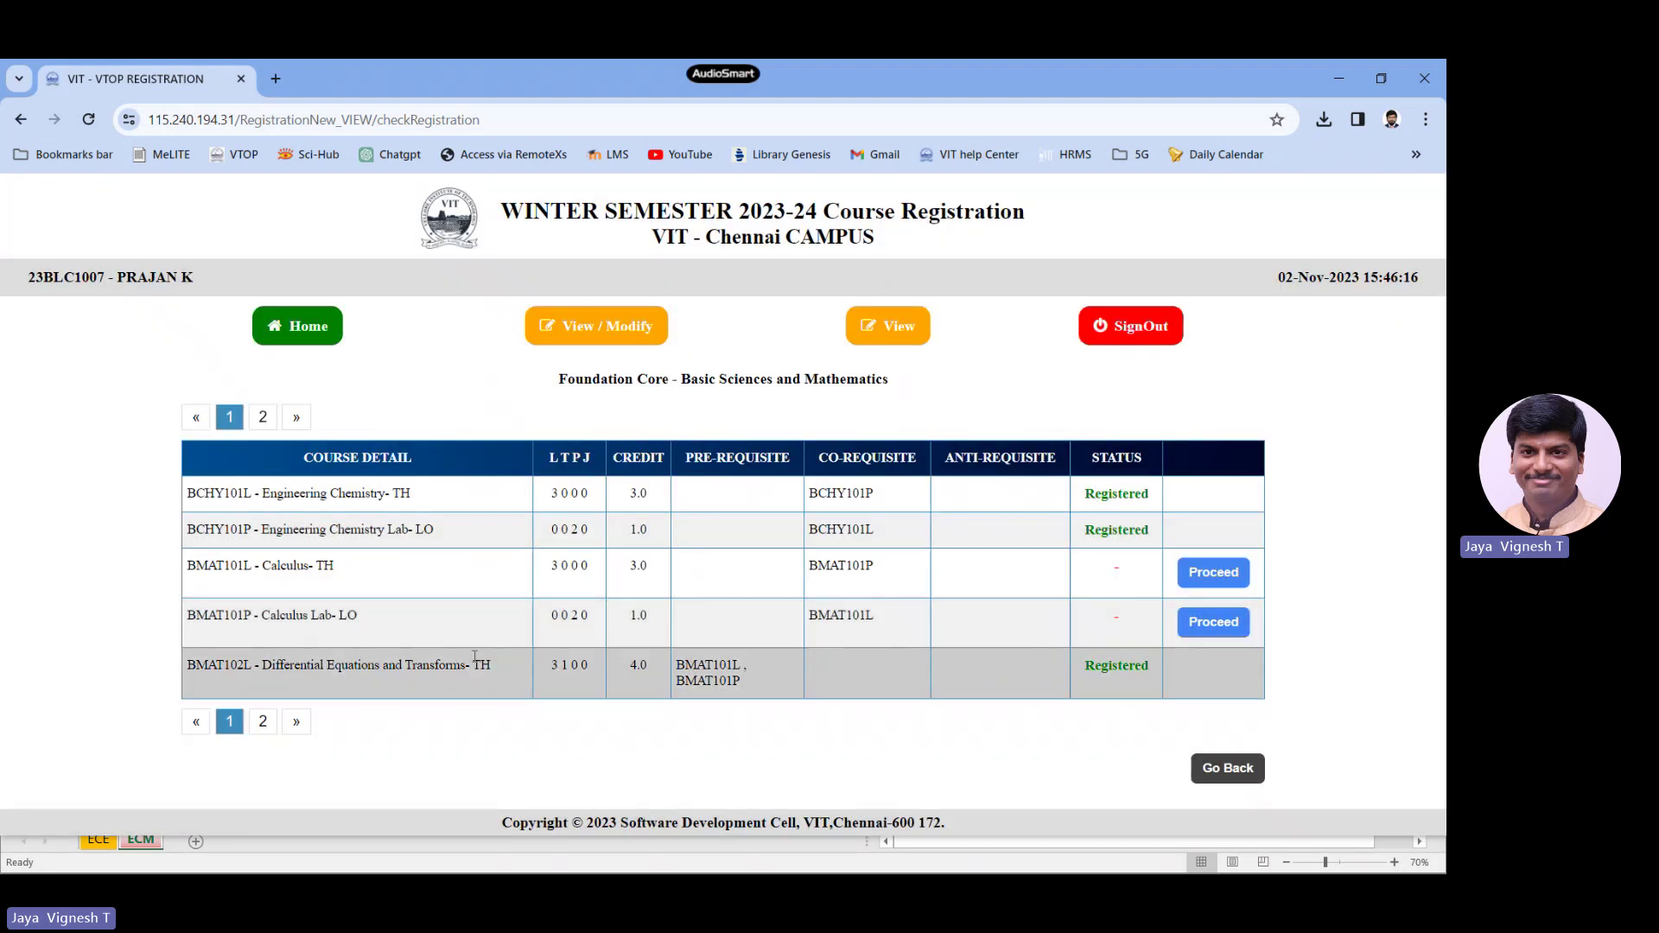
click(282, 331)
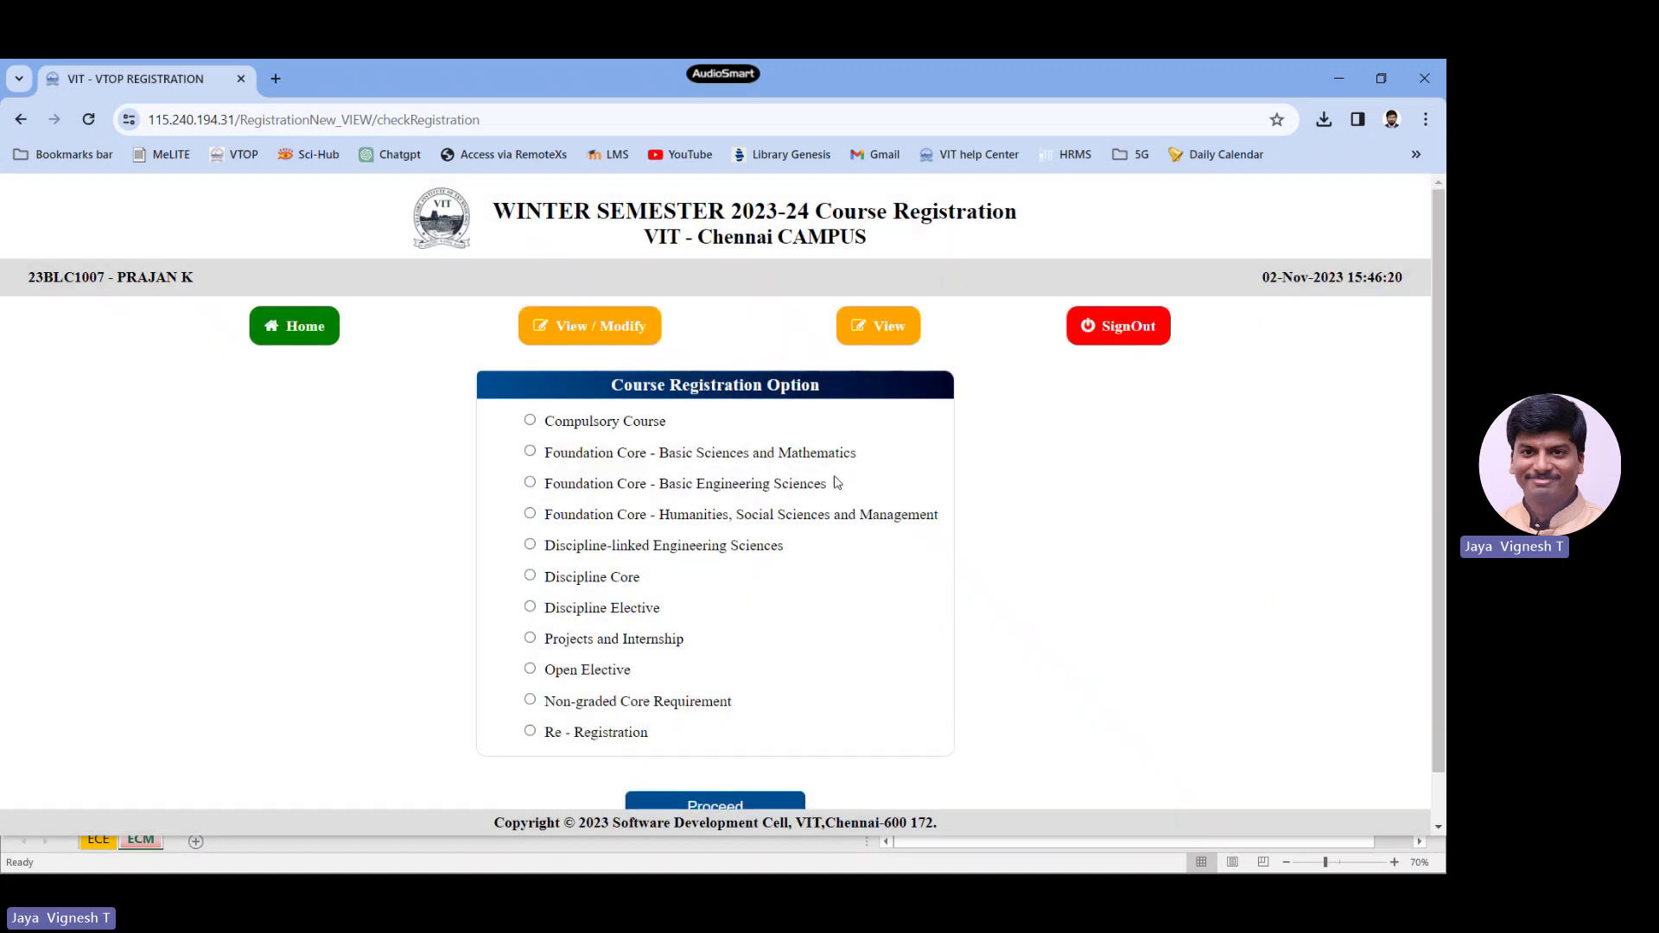
Step: In the ECM sheet, check the next category and the BCSE102L Structured and Object-Oriented Programming rows
key(alt+Tab)
drag(683, 373, 95, 519)
click(644, 560)
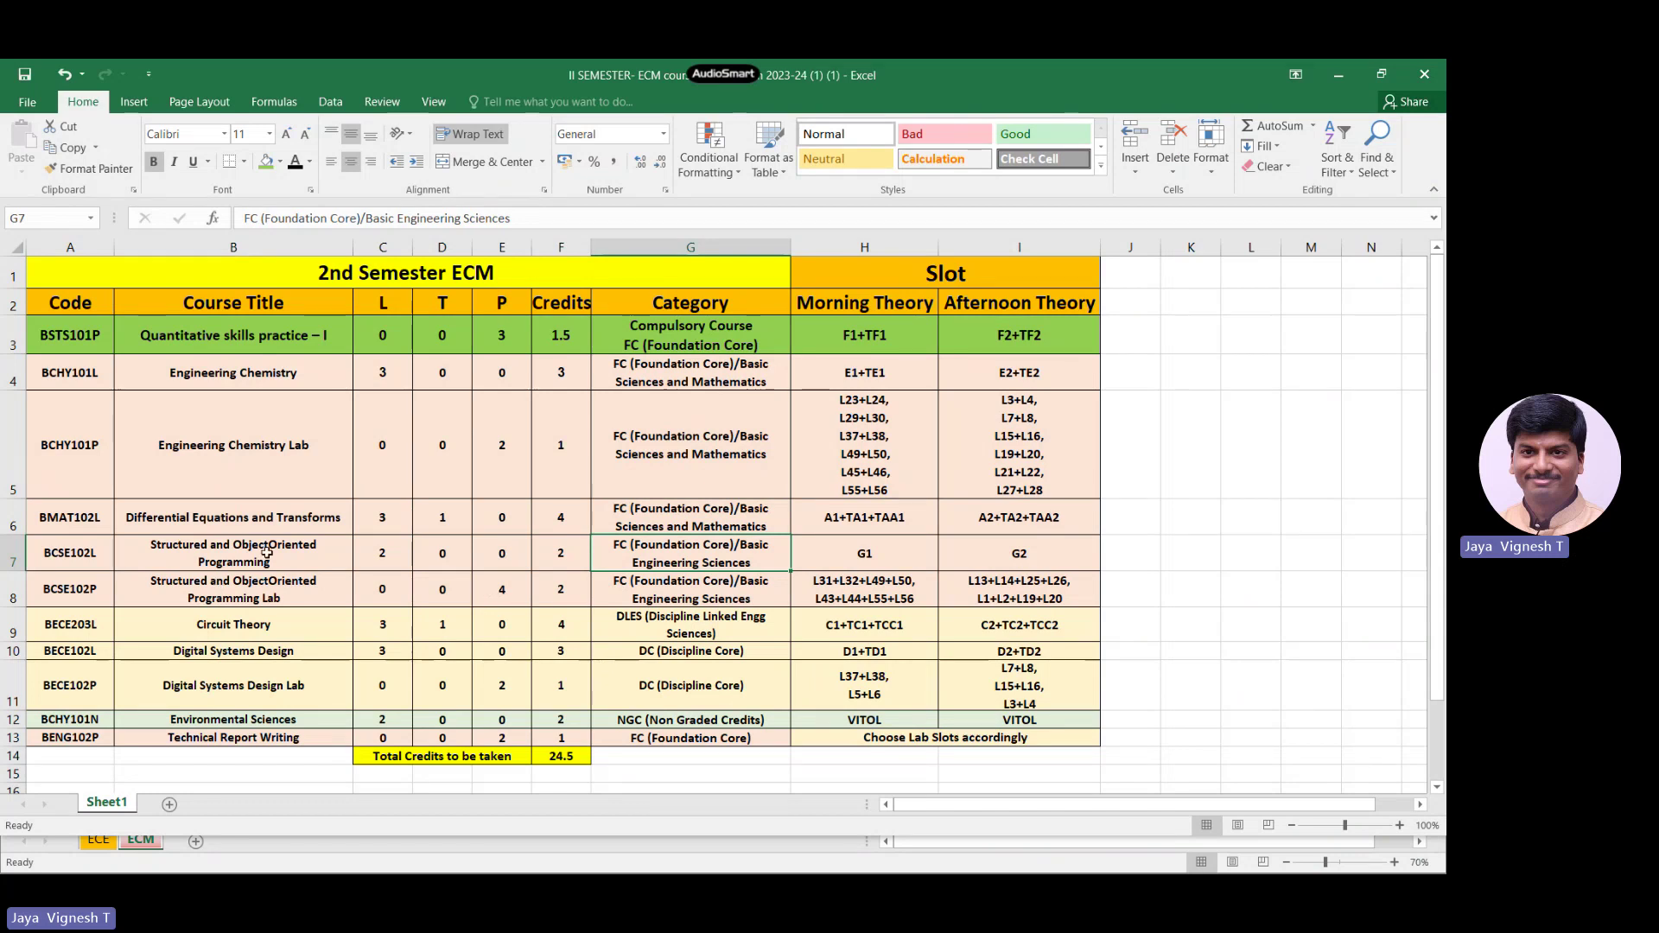
click(102, 558)
drag(117, 568, 924, 583)
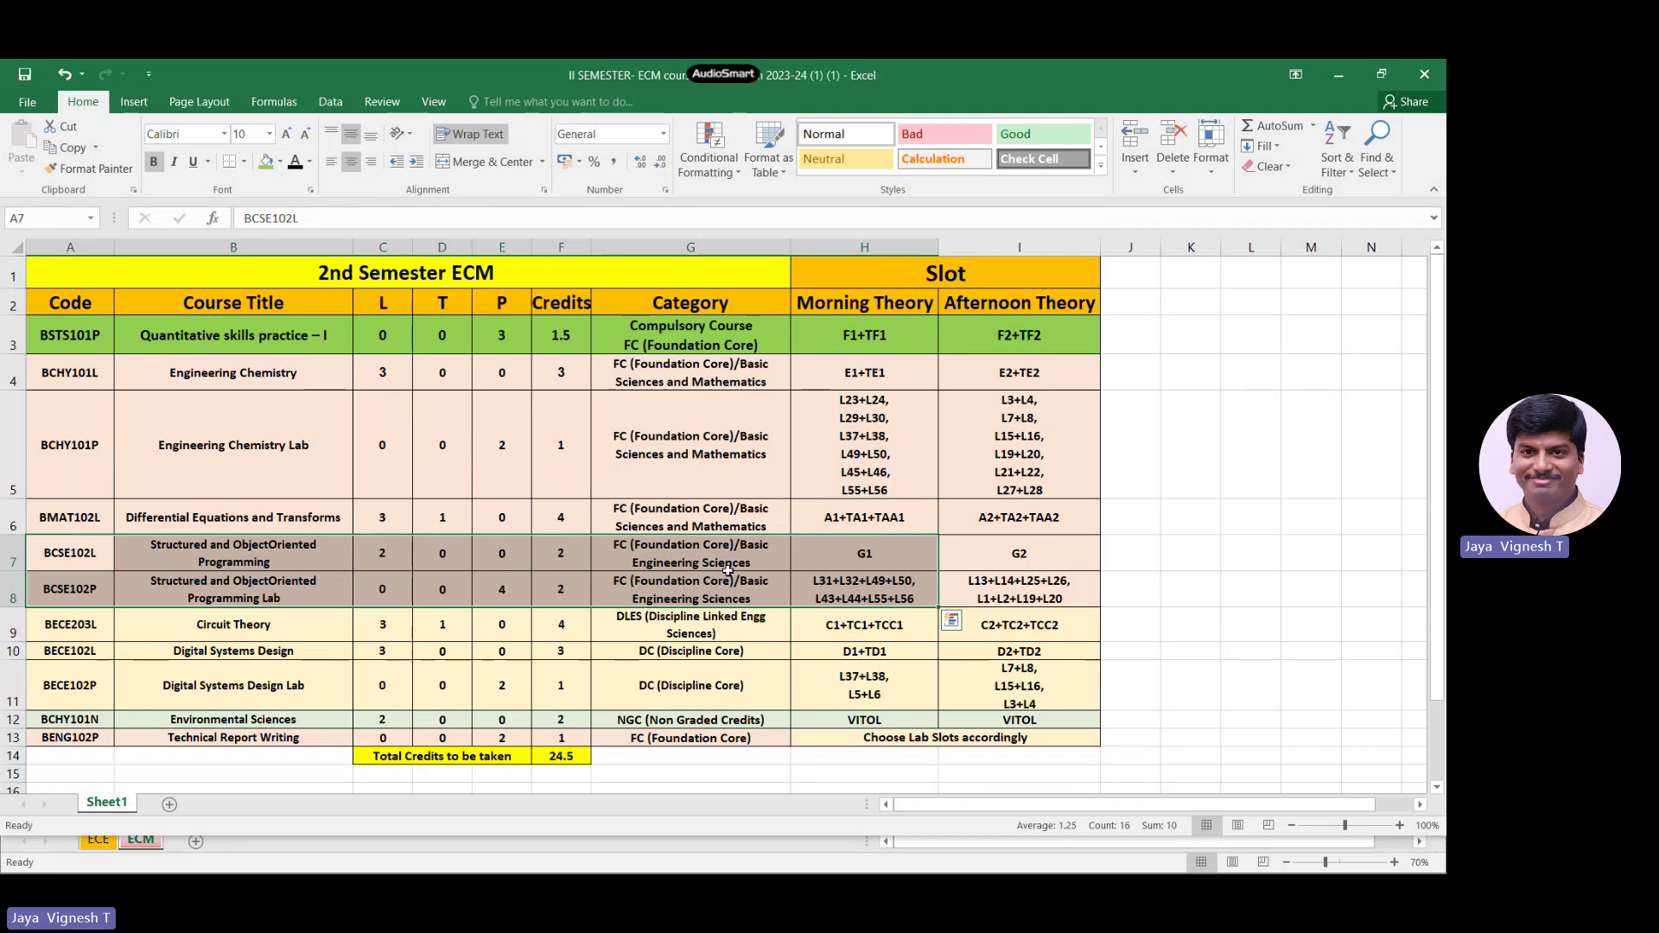
Step: Choose the Foundation Core - Basic Engineering Sciences category and proceed to its courses
key(alt+Tab)
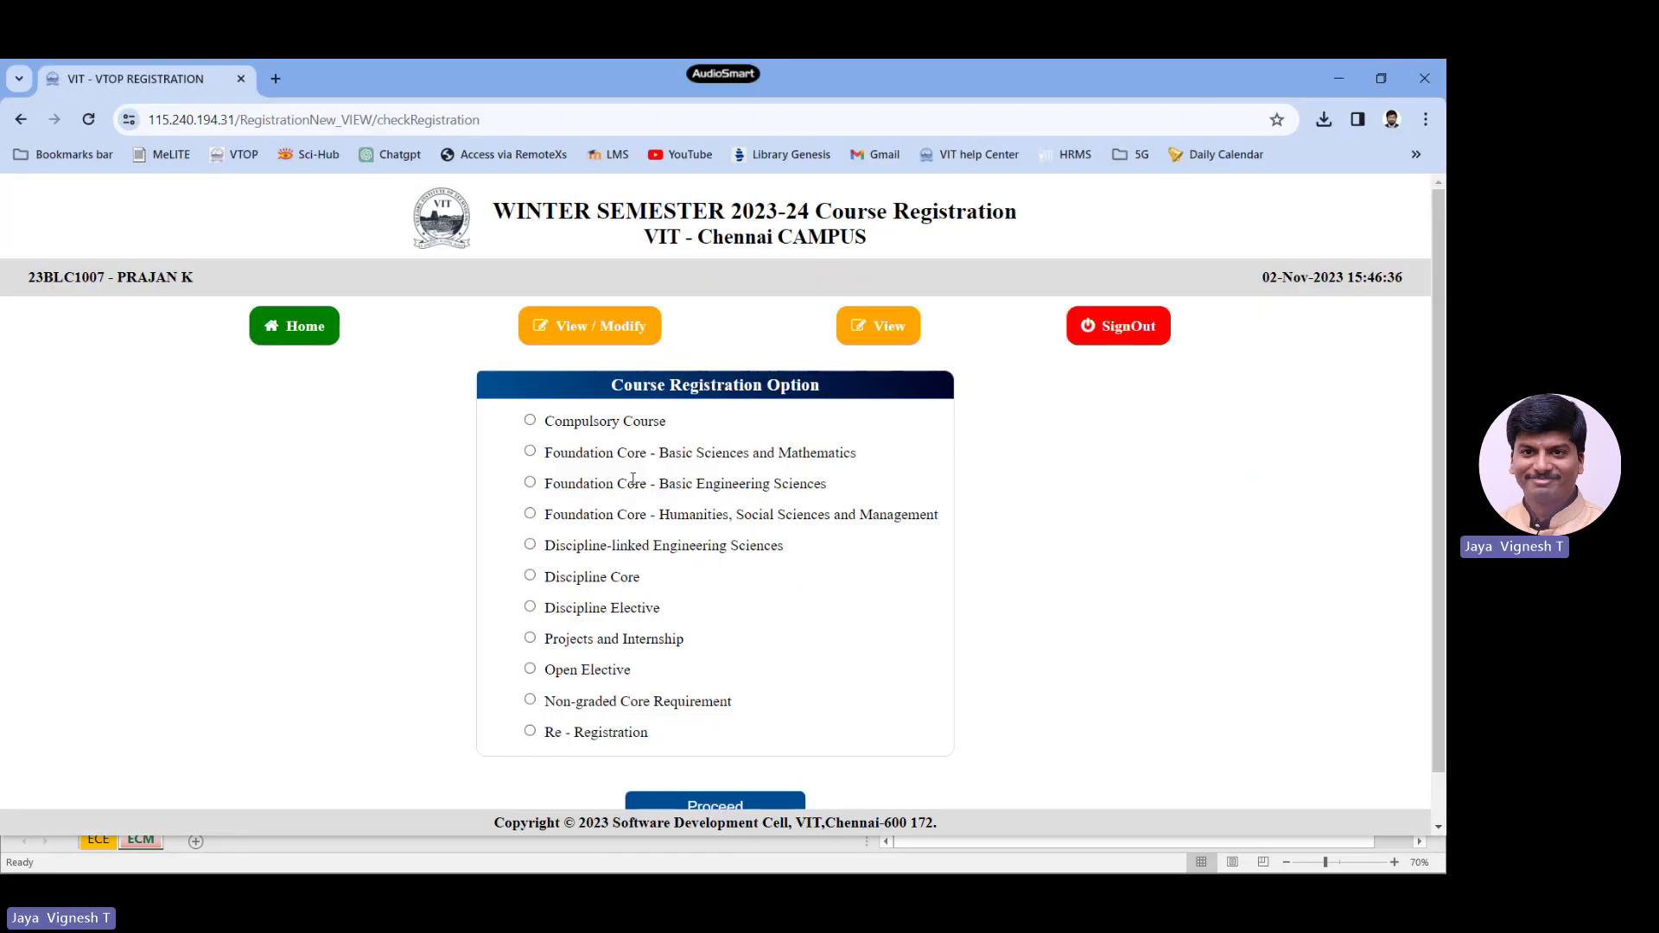
drag(646, 483, 804, 500)
click(589, 476)
click(530, 483)
click(726, 805)
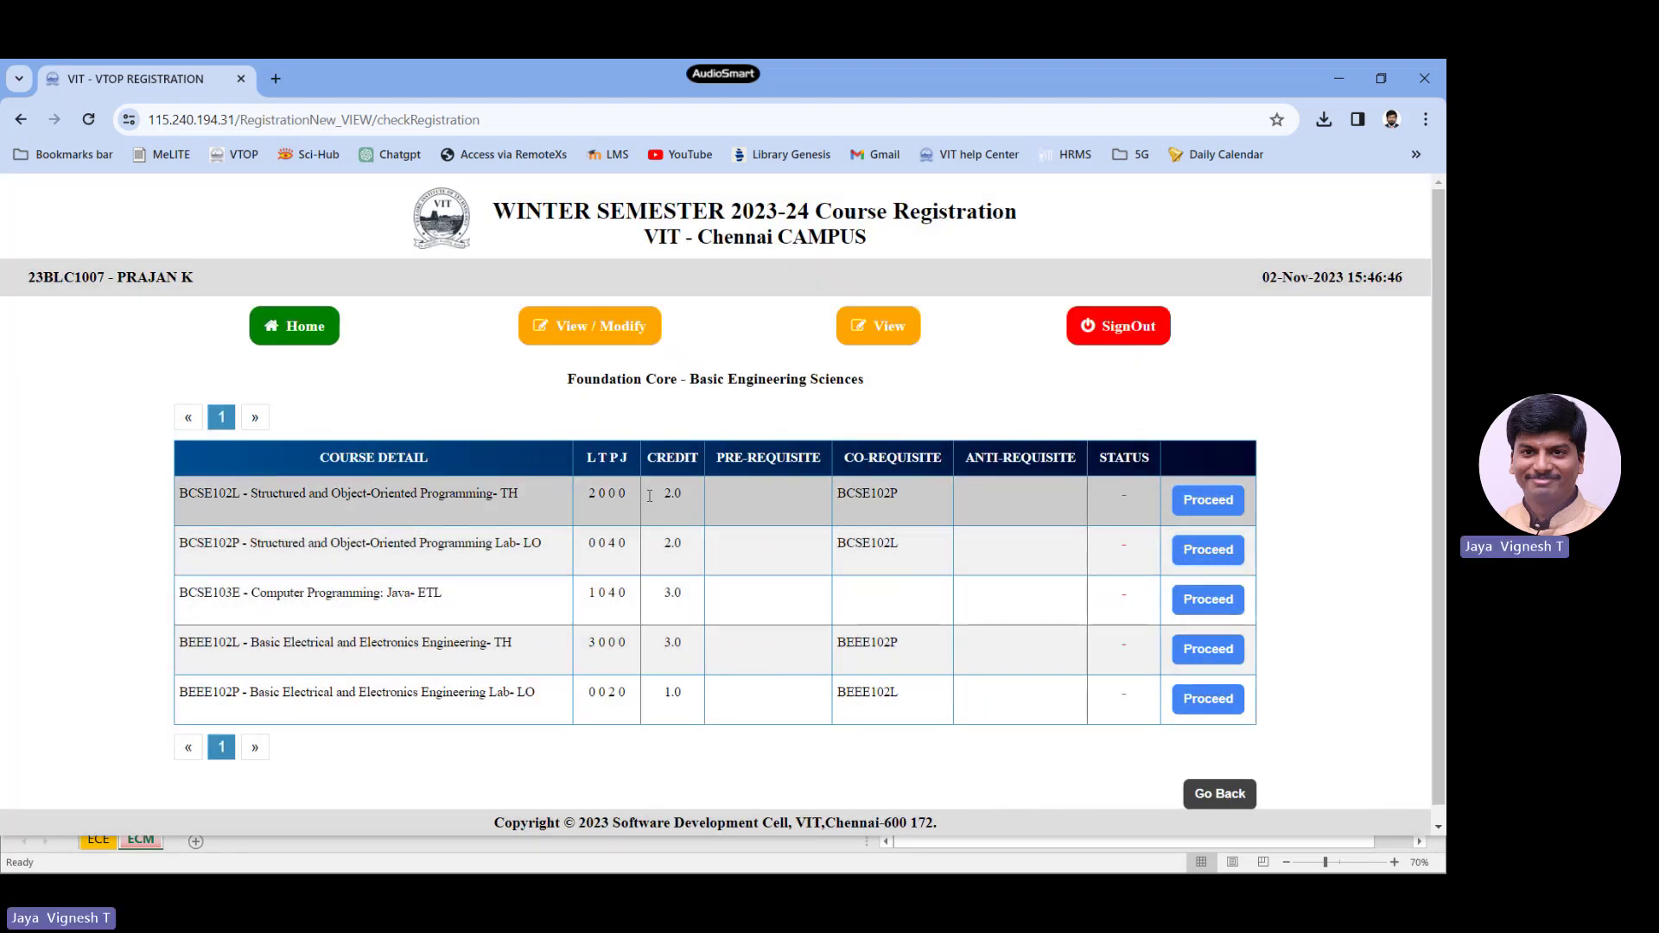
Step: Open BCSE102L's slot choices and check its slots in the ECM sheet
click(1210, 506)
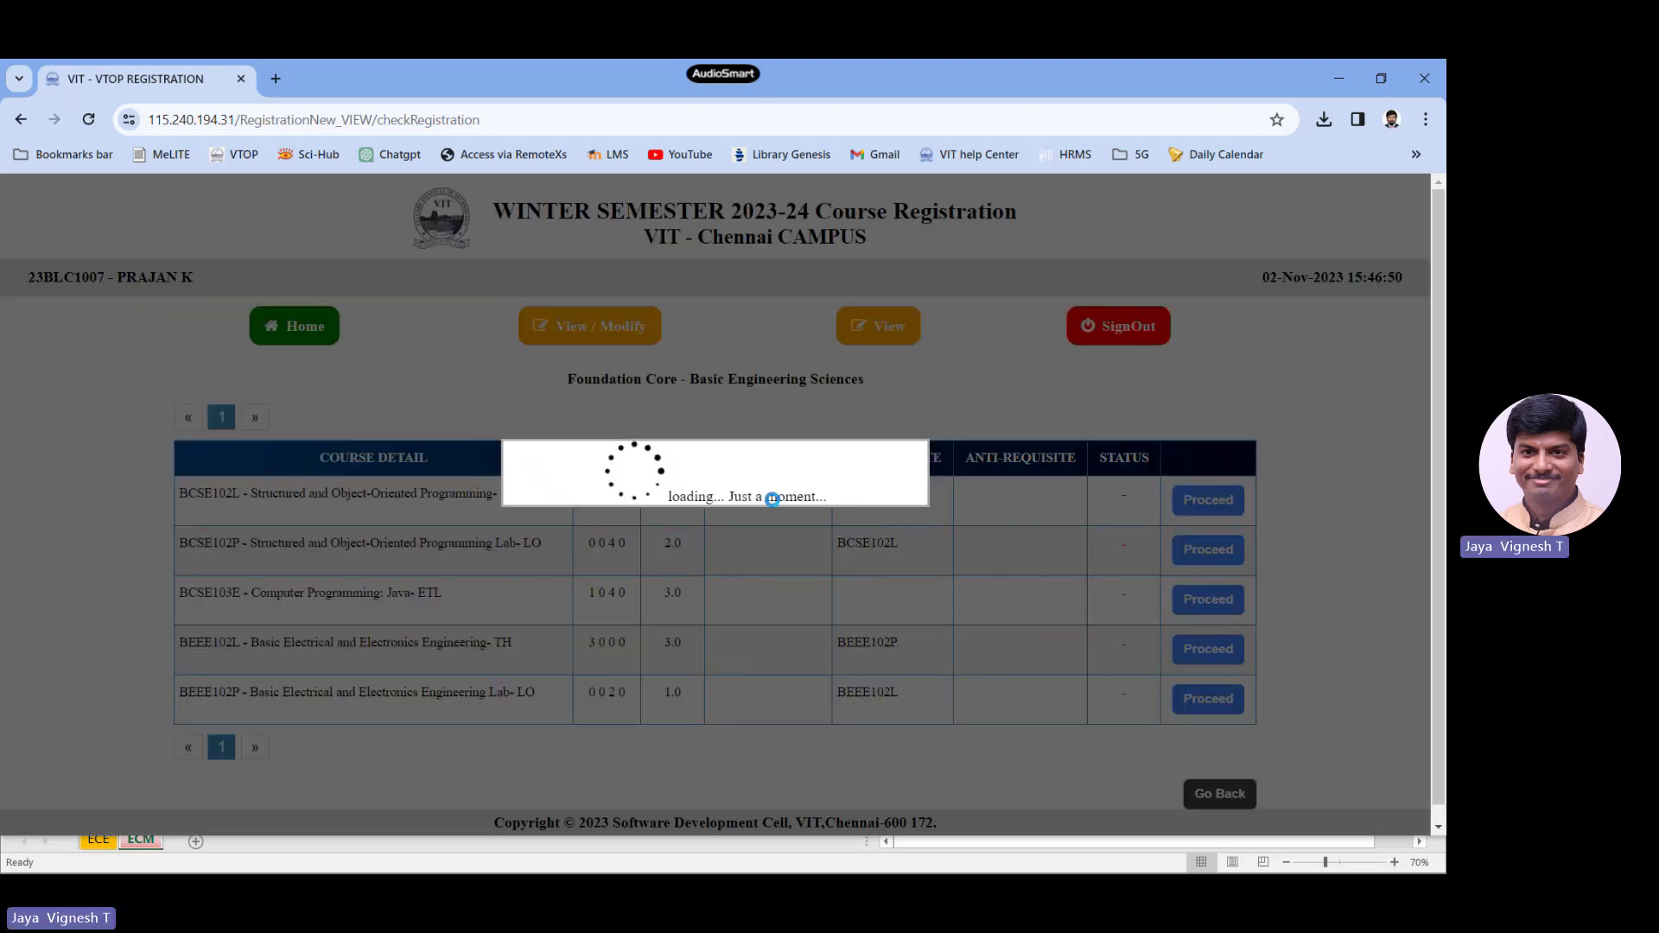
scroll(968, 557, down, 1)
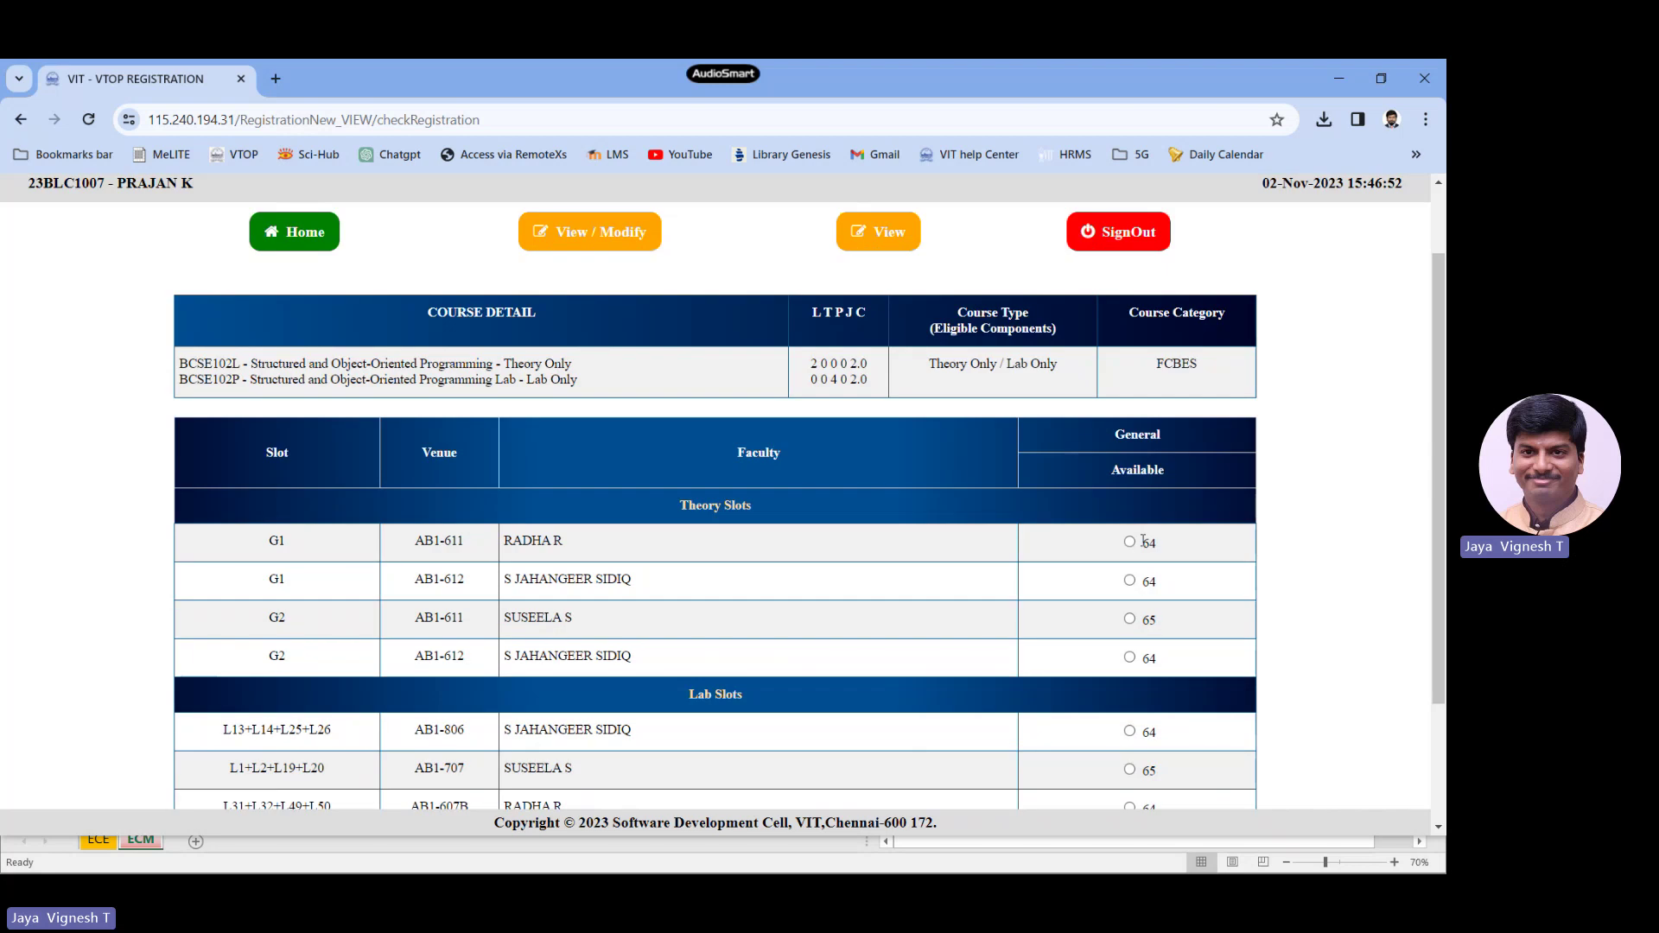
key(alt+Tab)
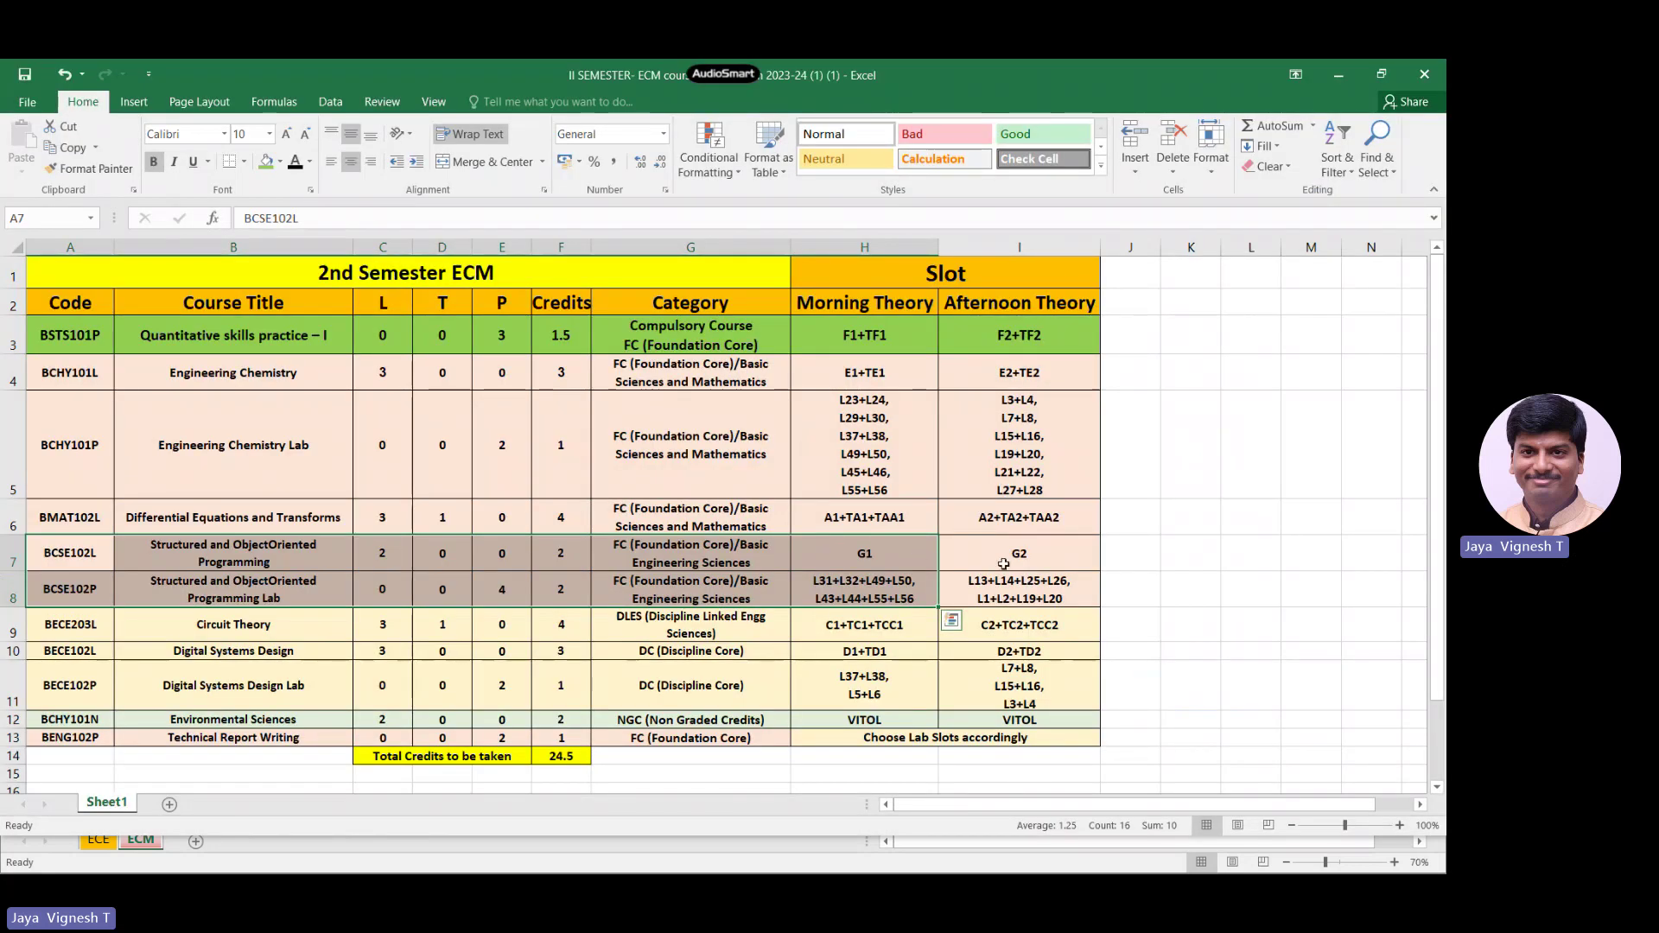
click(876, 555)
key(alt+Tab)
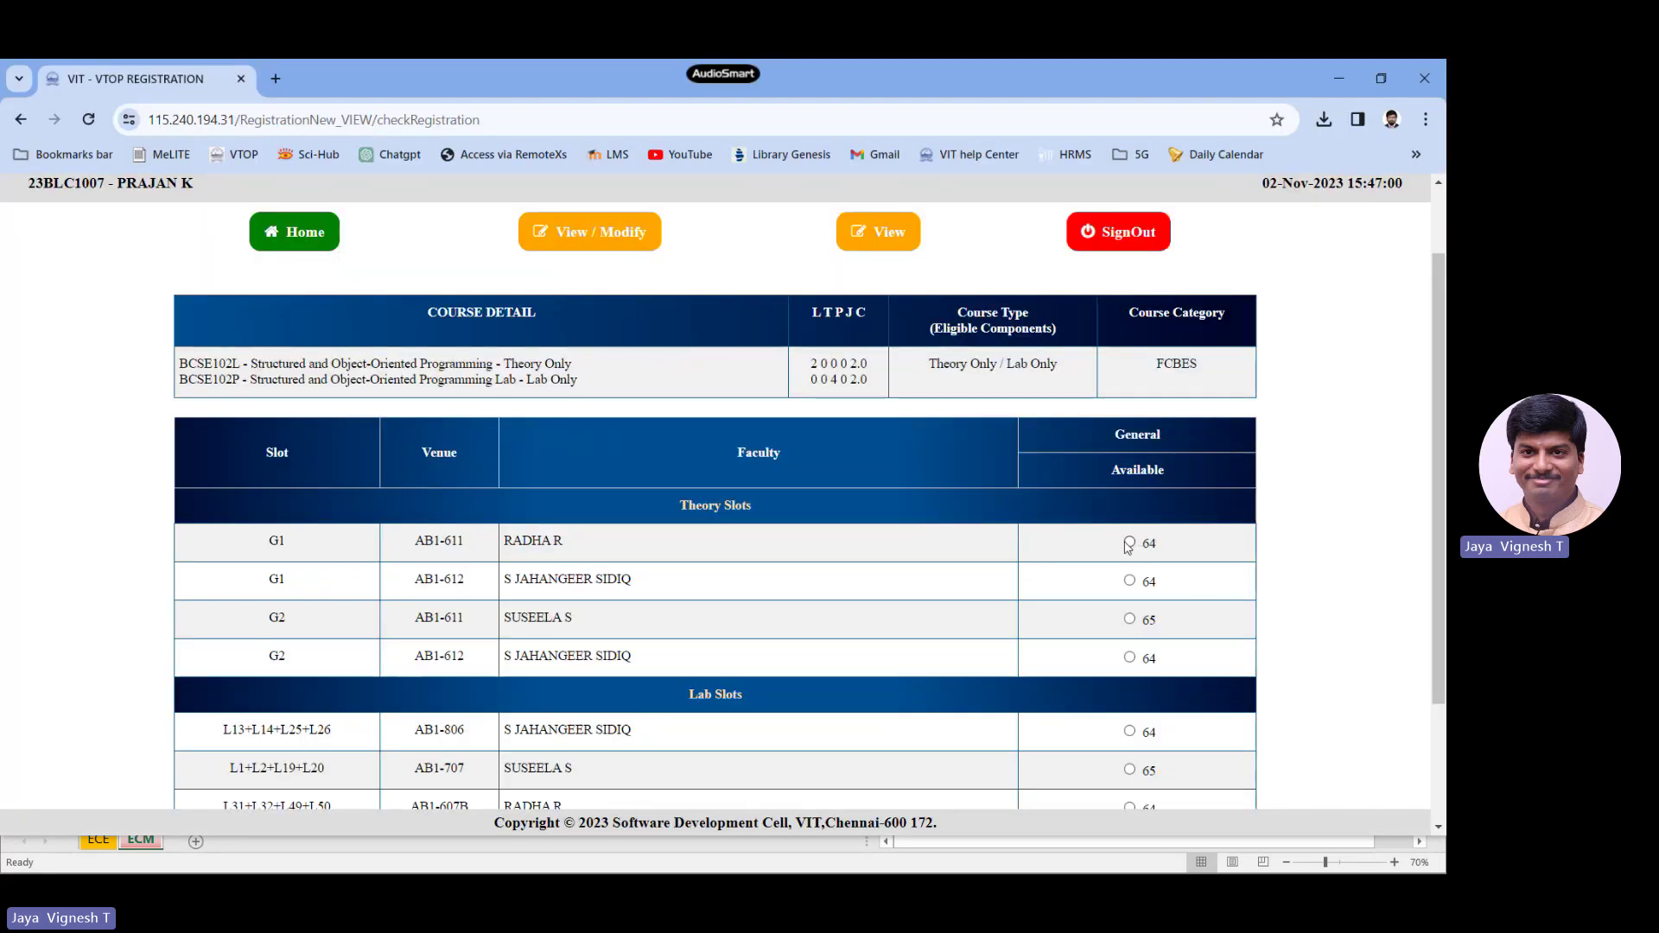
Step: Register BCSE102L/BCSE102P with theory slot G1 and lab slot L31+L32+L49+L50
click(1130, 542)
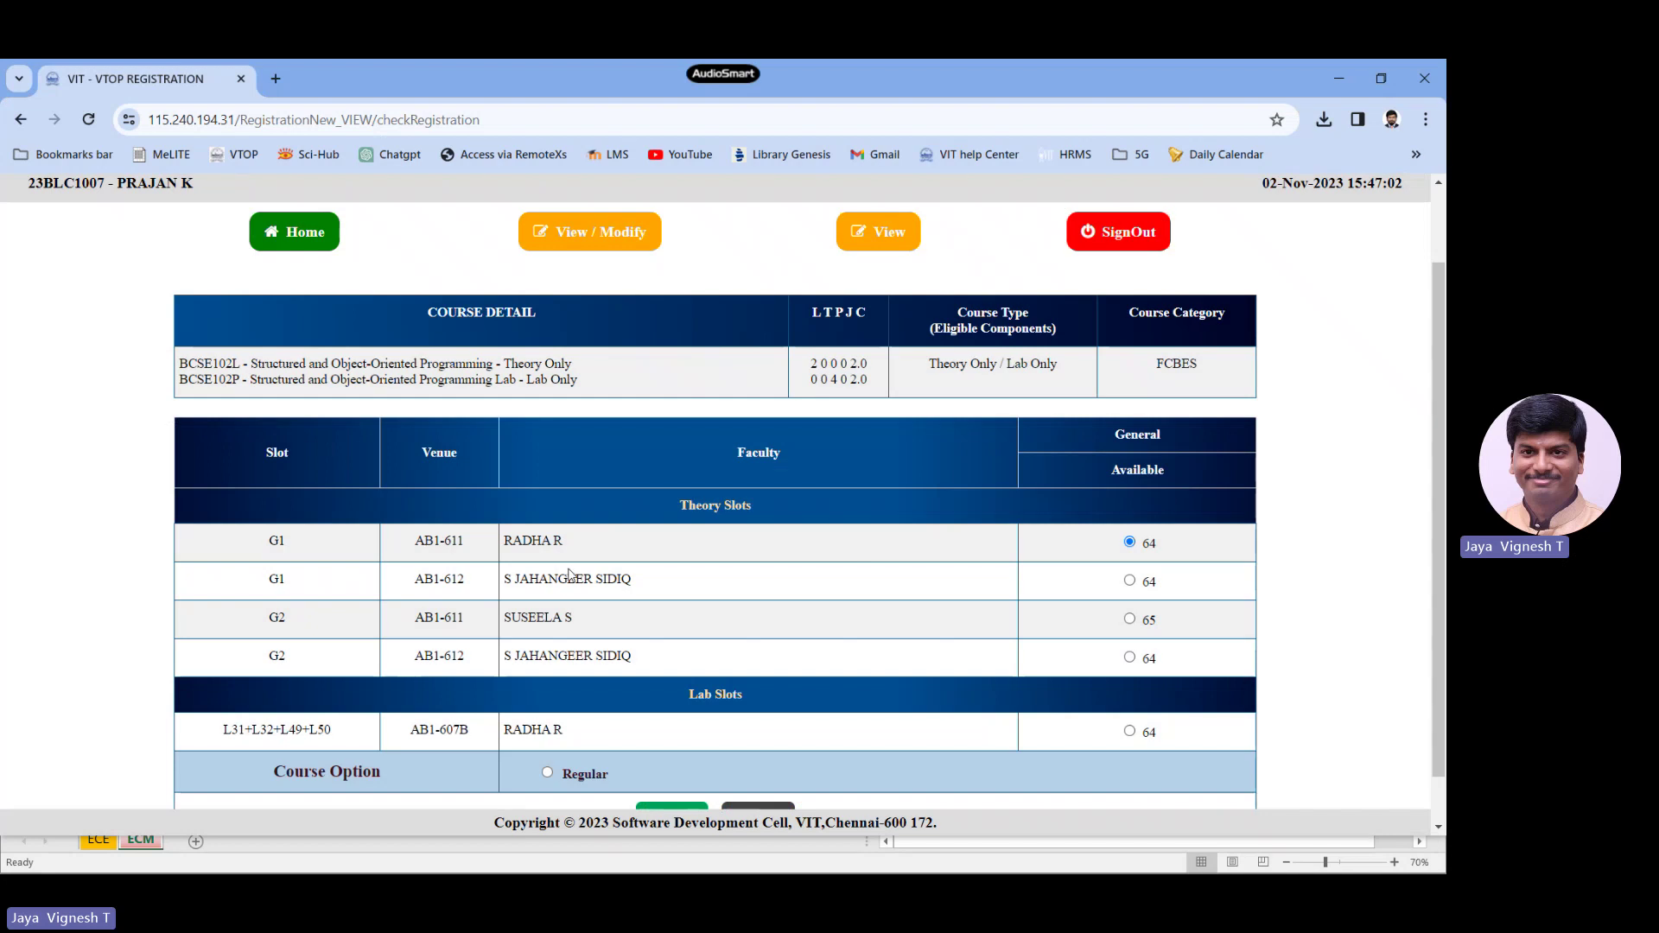
scroll(566, 570, down, 1)
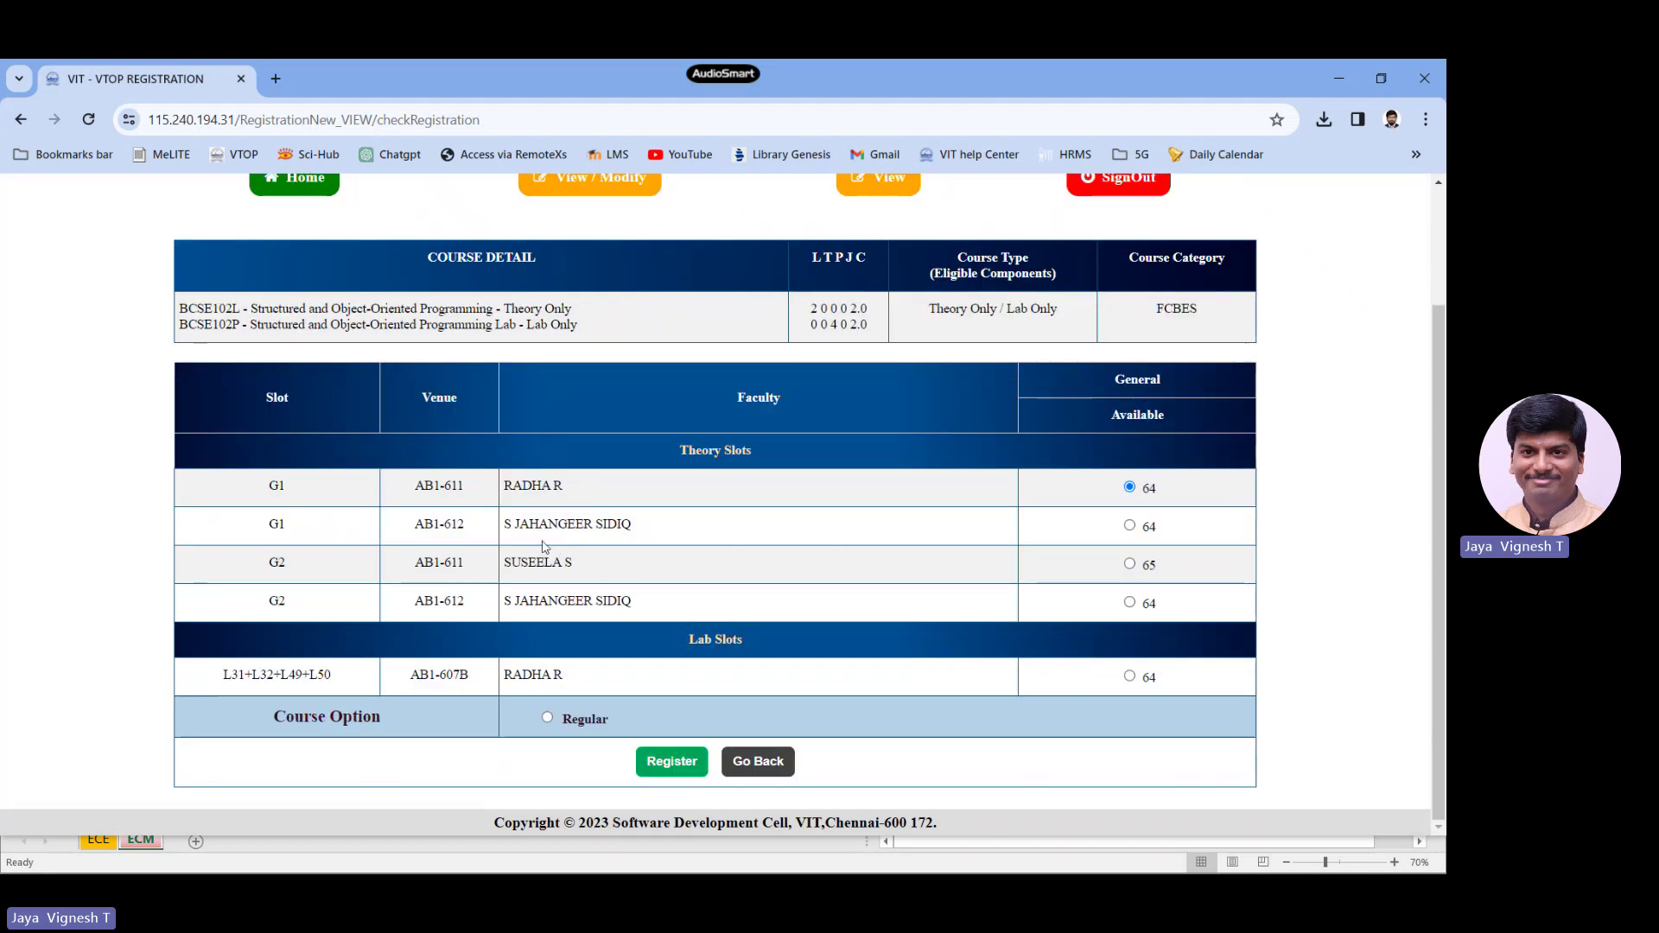
drag(241, 676, 332, 676)
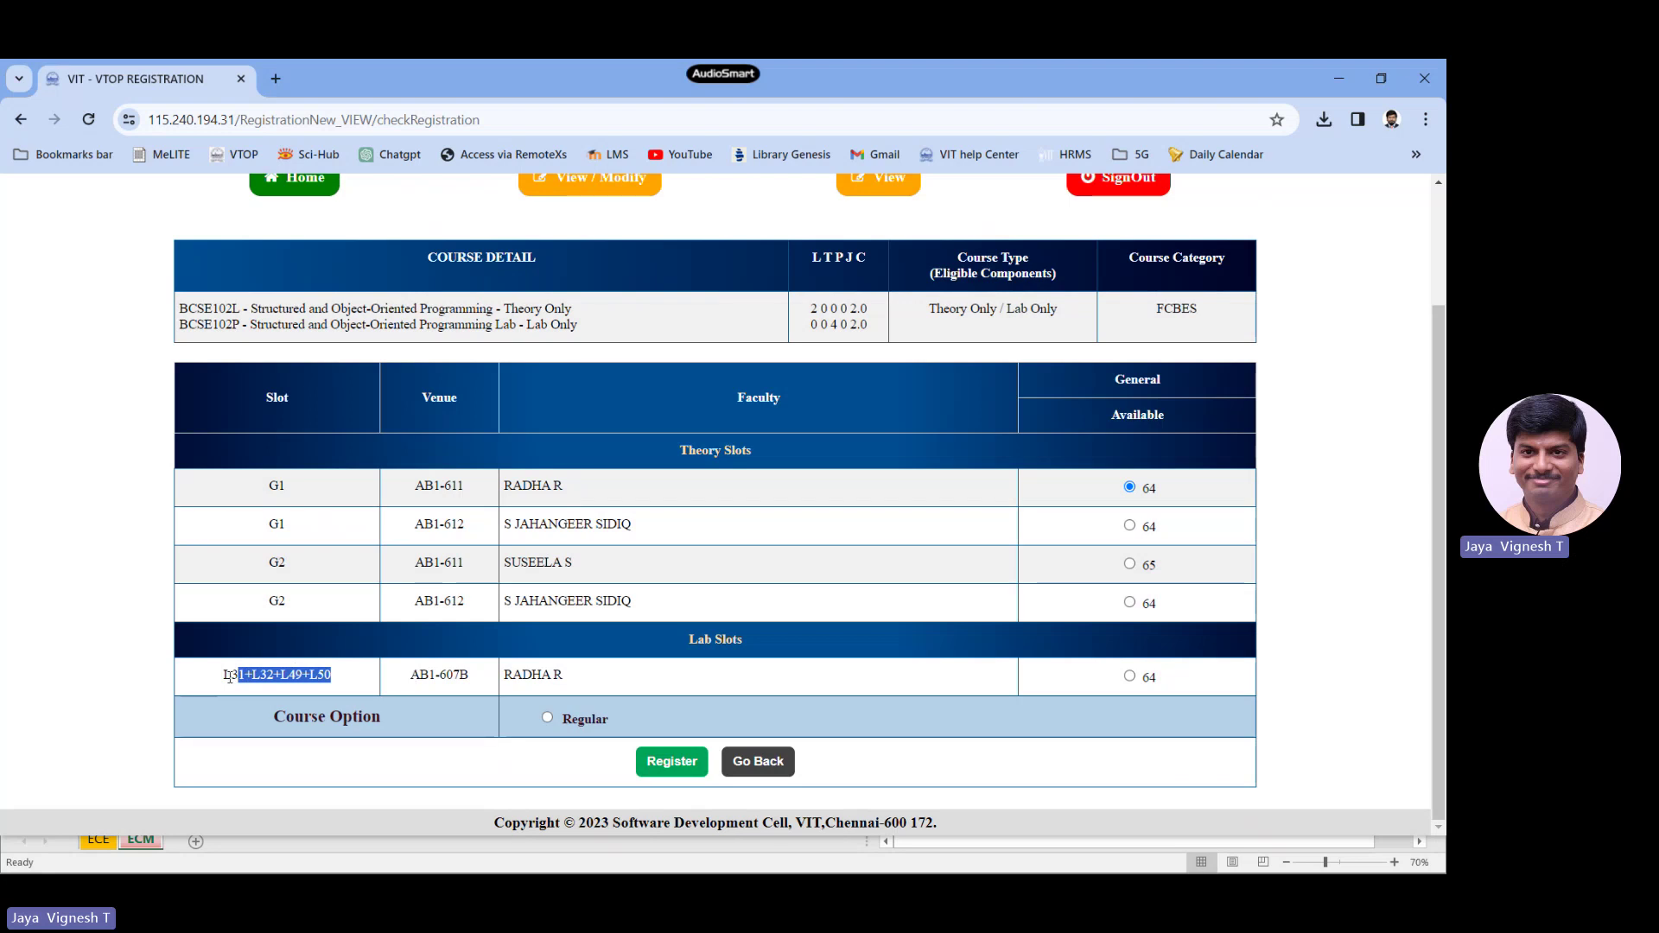
drag(229, 676, 346, 678)
click(346, 680)
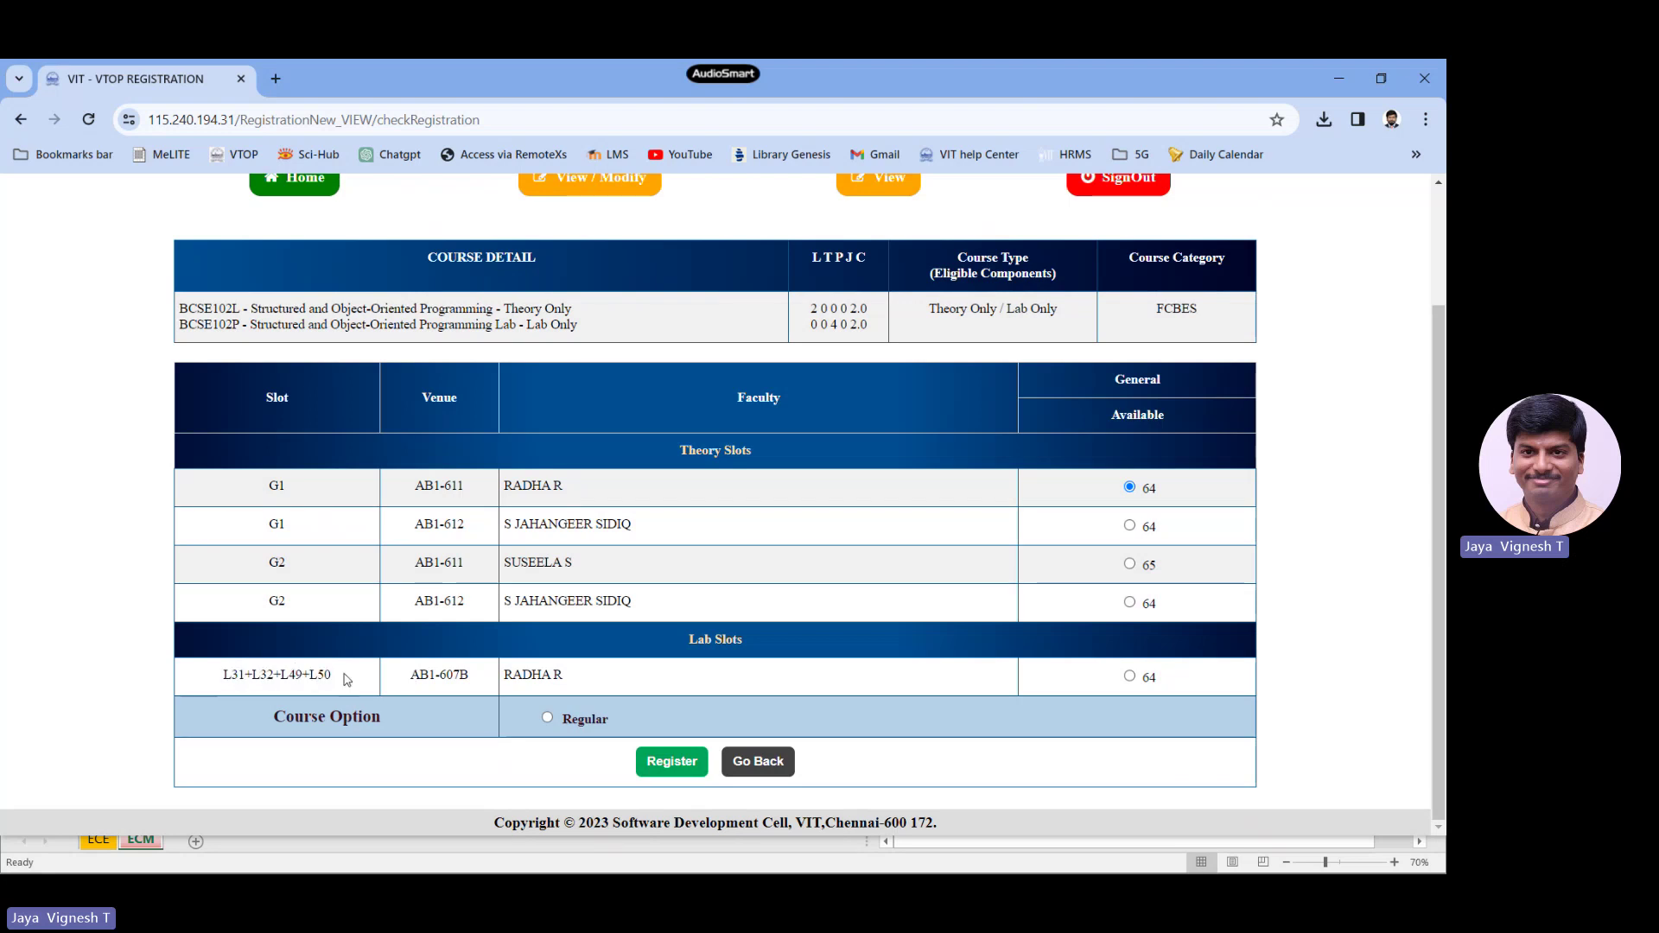
click(1130, 675)
click(666, 769)
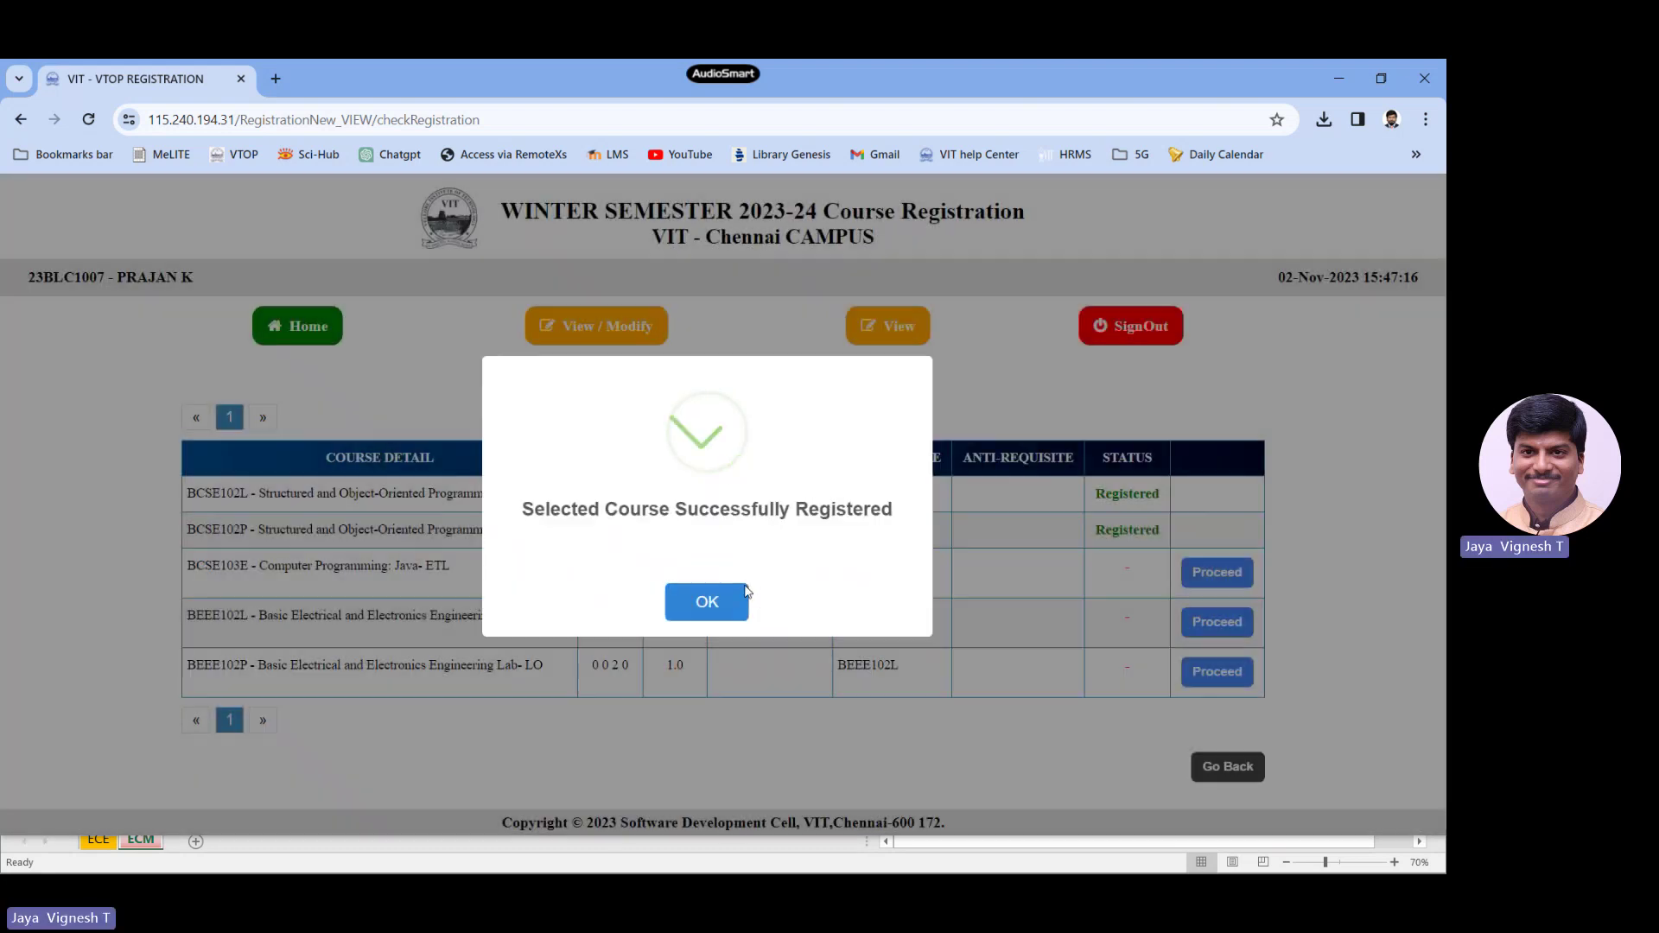
click(696, 602)
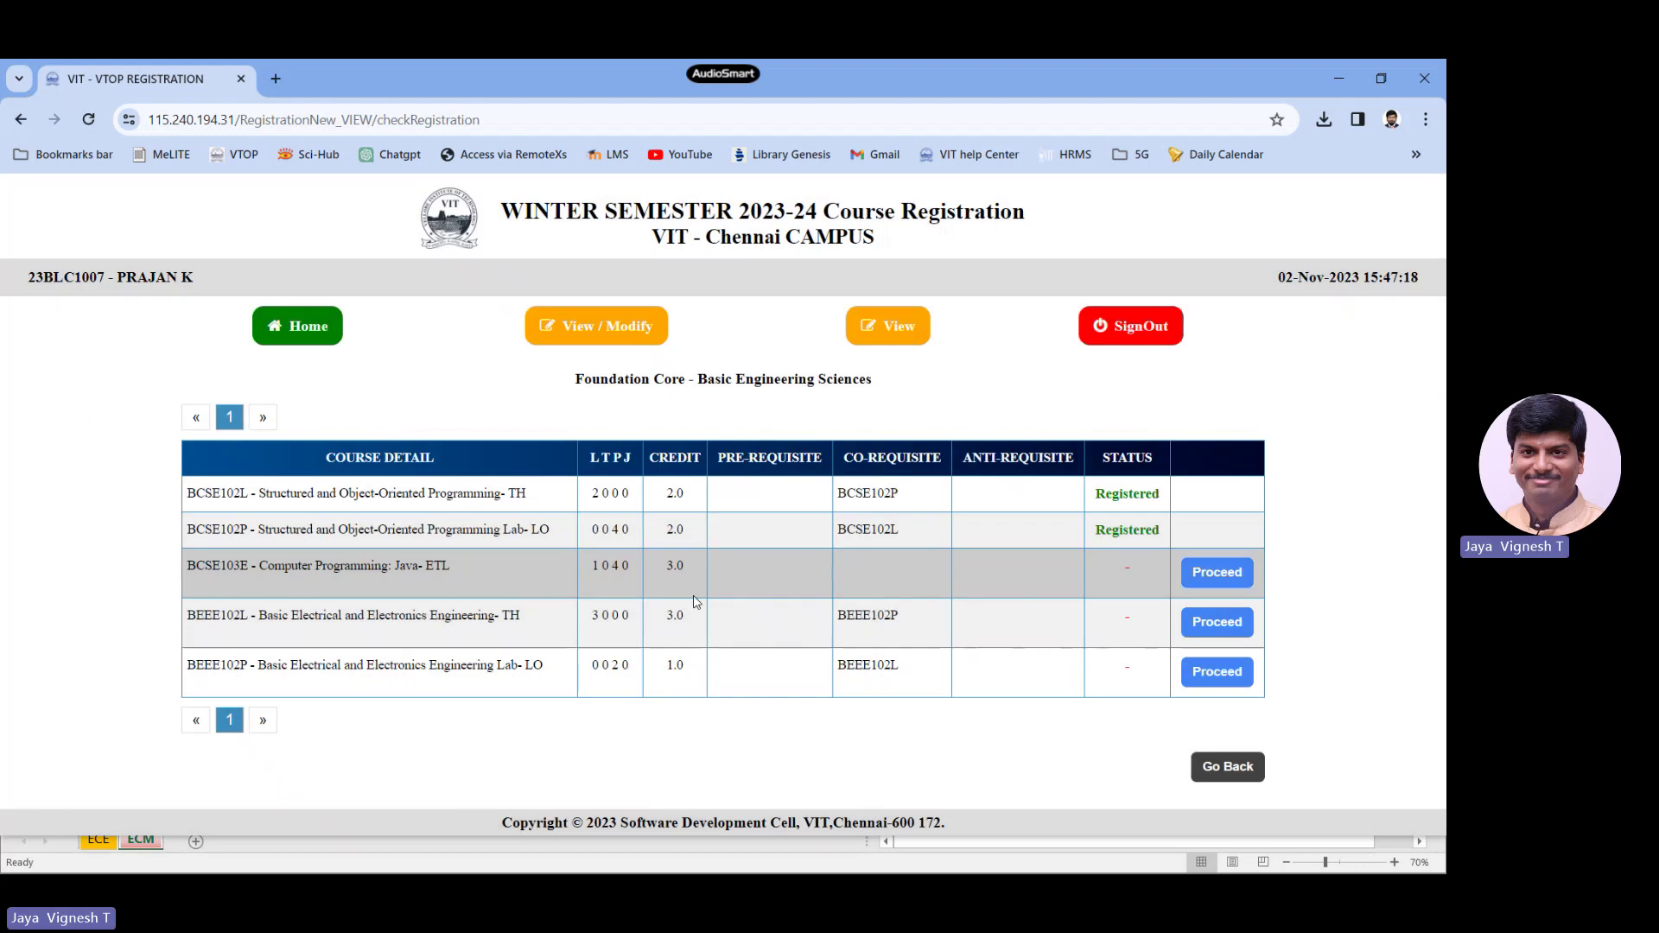
key(alt+Tab)
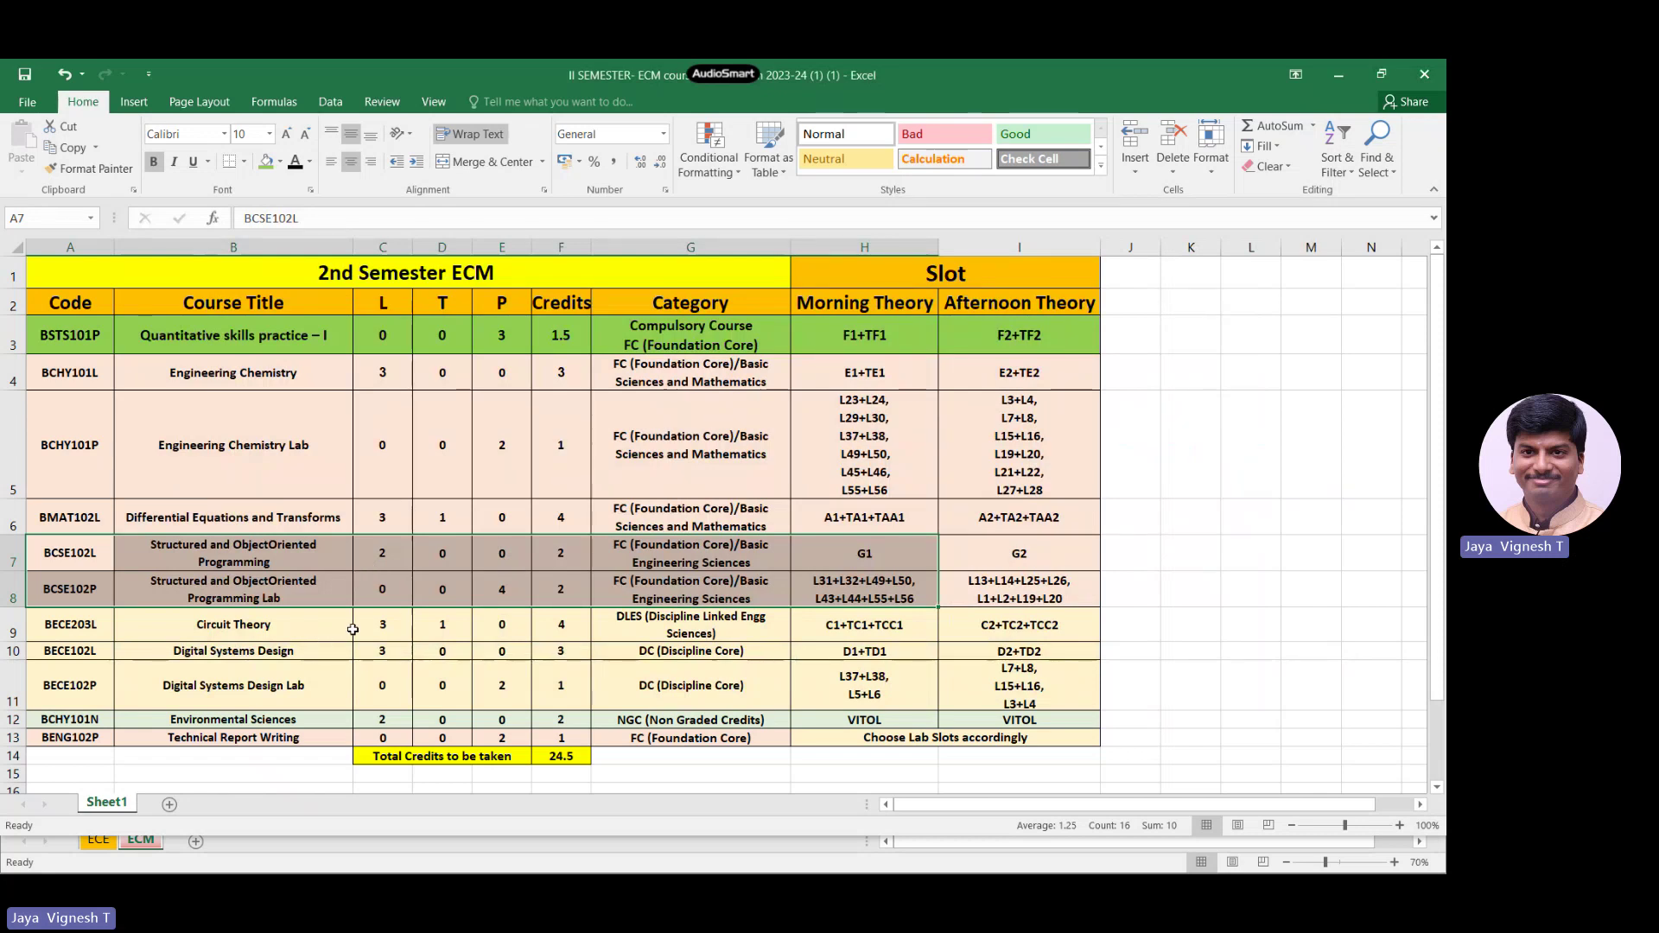
Step: Check the BVD sheet's Java course rows and theory slot TB1 in cell H7
key(alt+Tab)
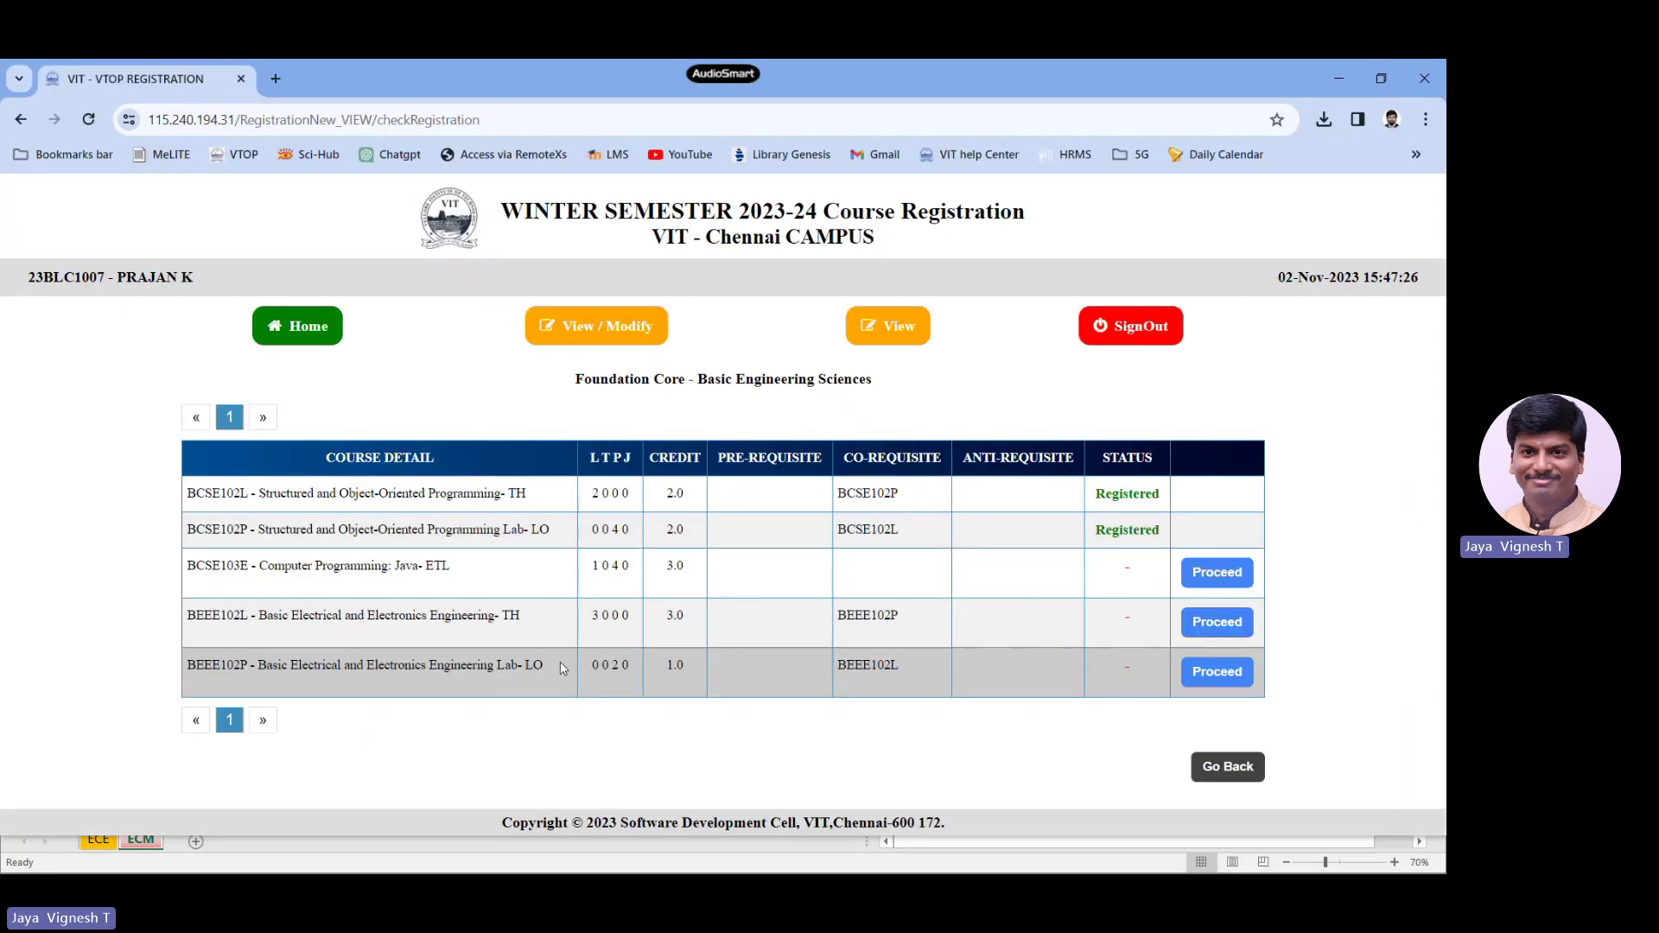
key(alt+Tab)
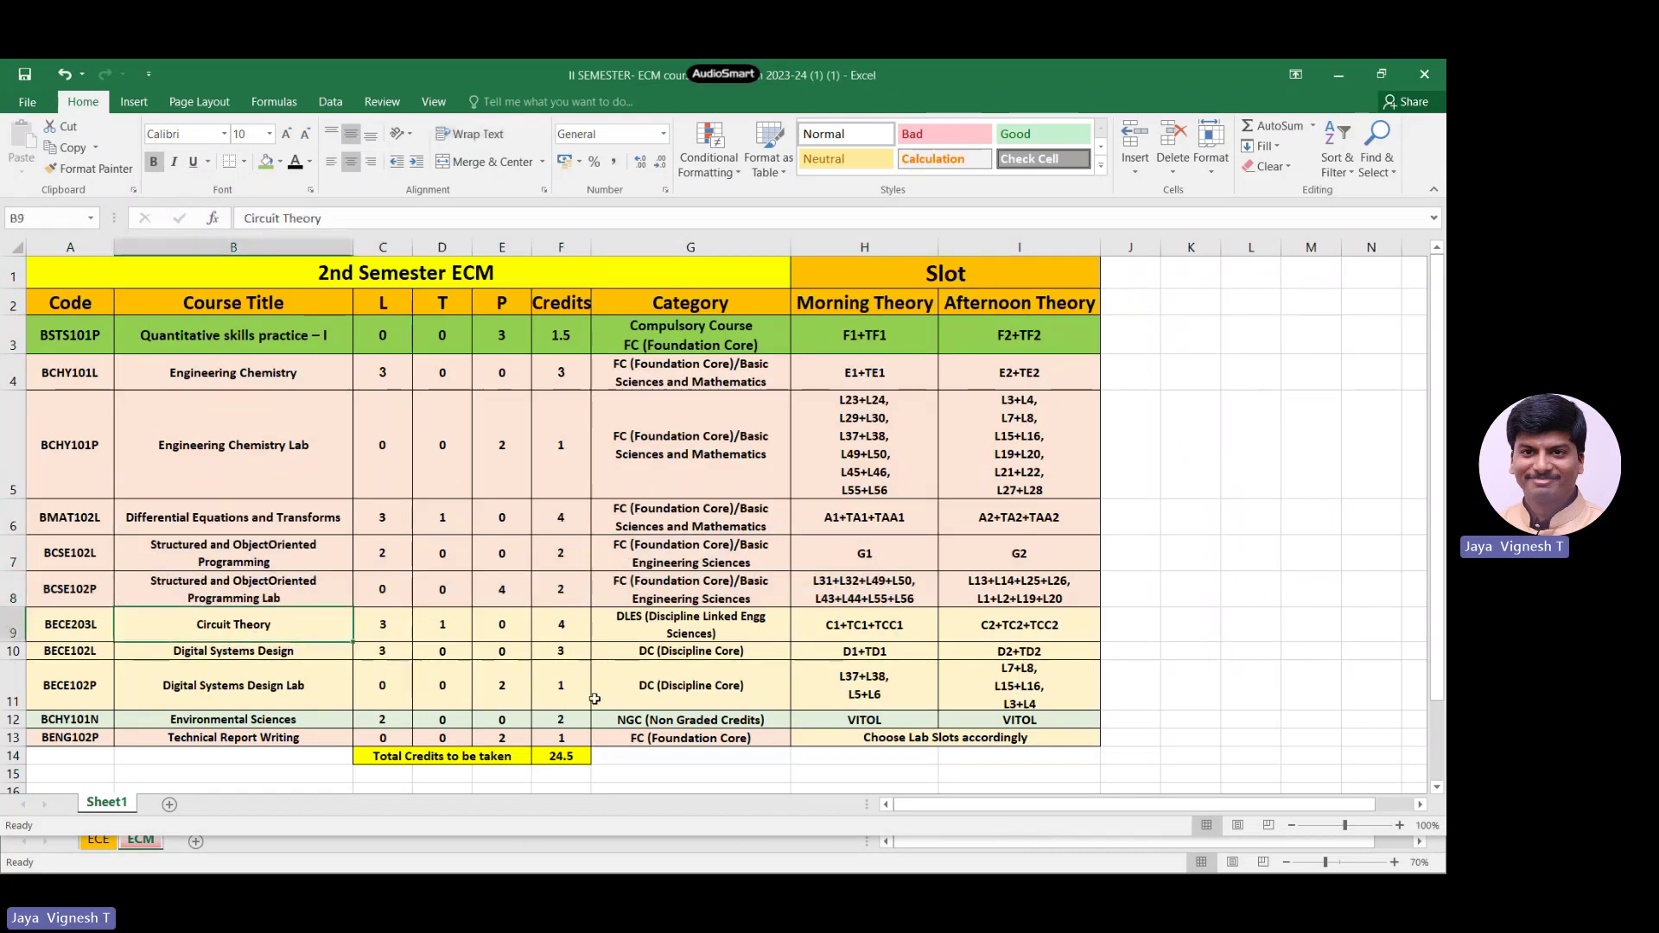
key(alt+Tab)
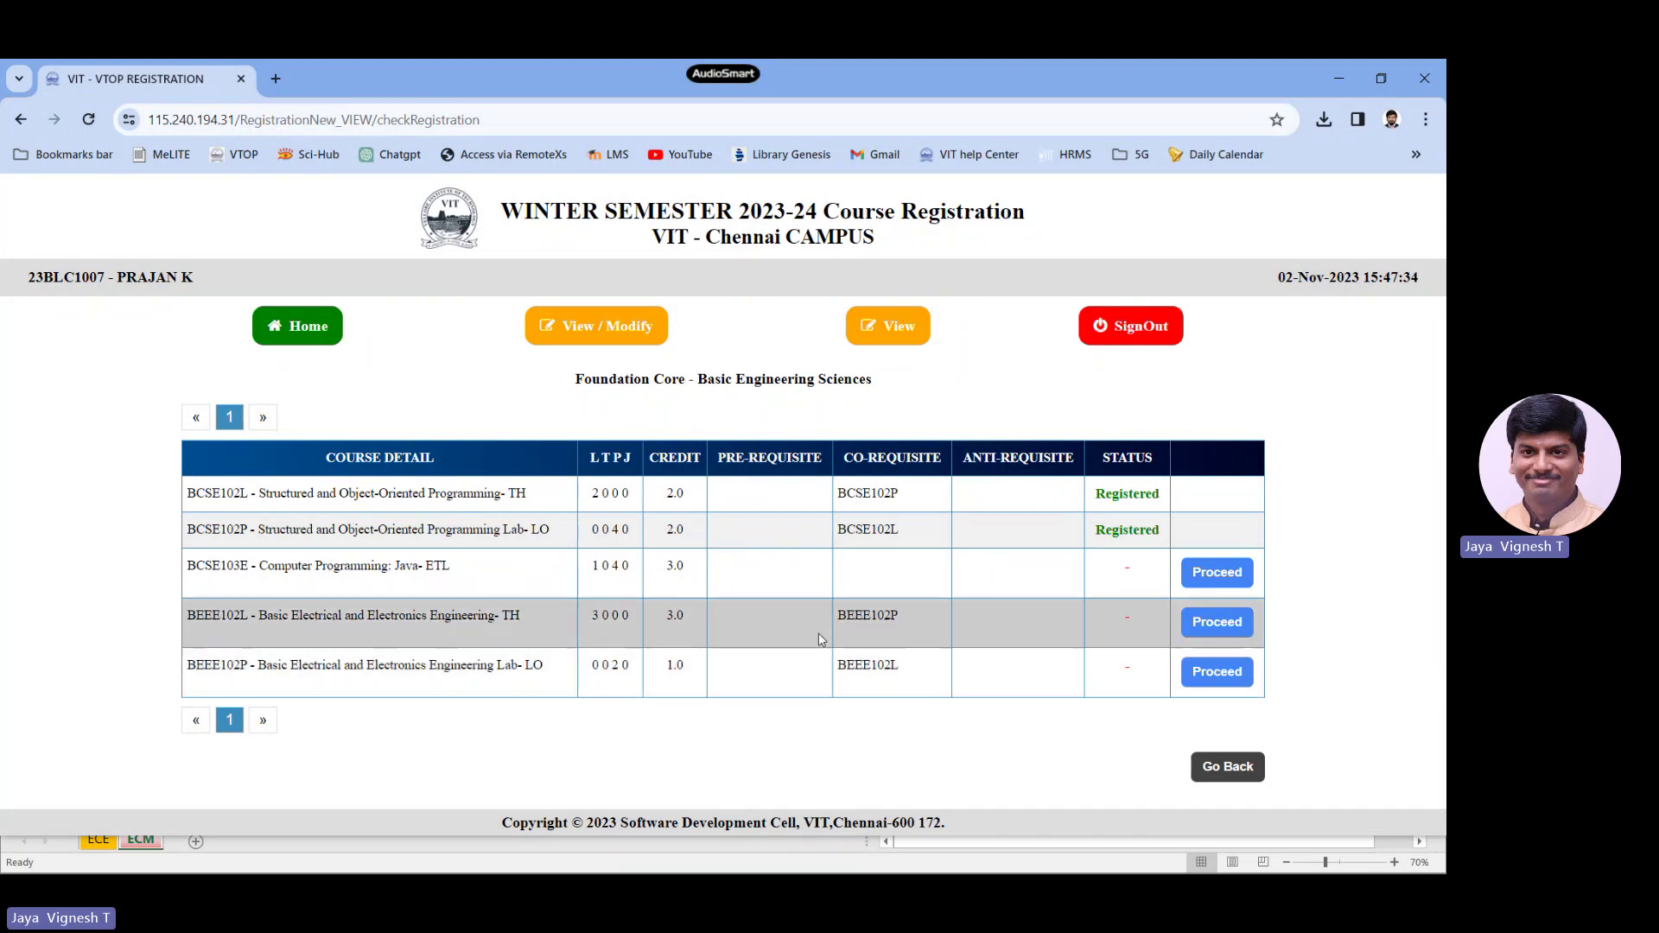
key(alt+Tab)
key(alt+Tab)
key(alt+Tab)
key(alt+Tab)
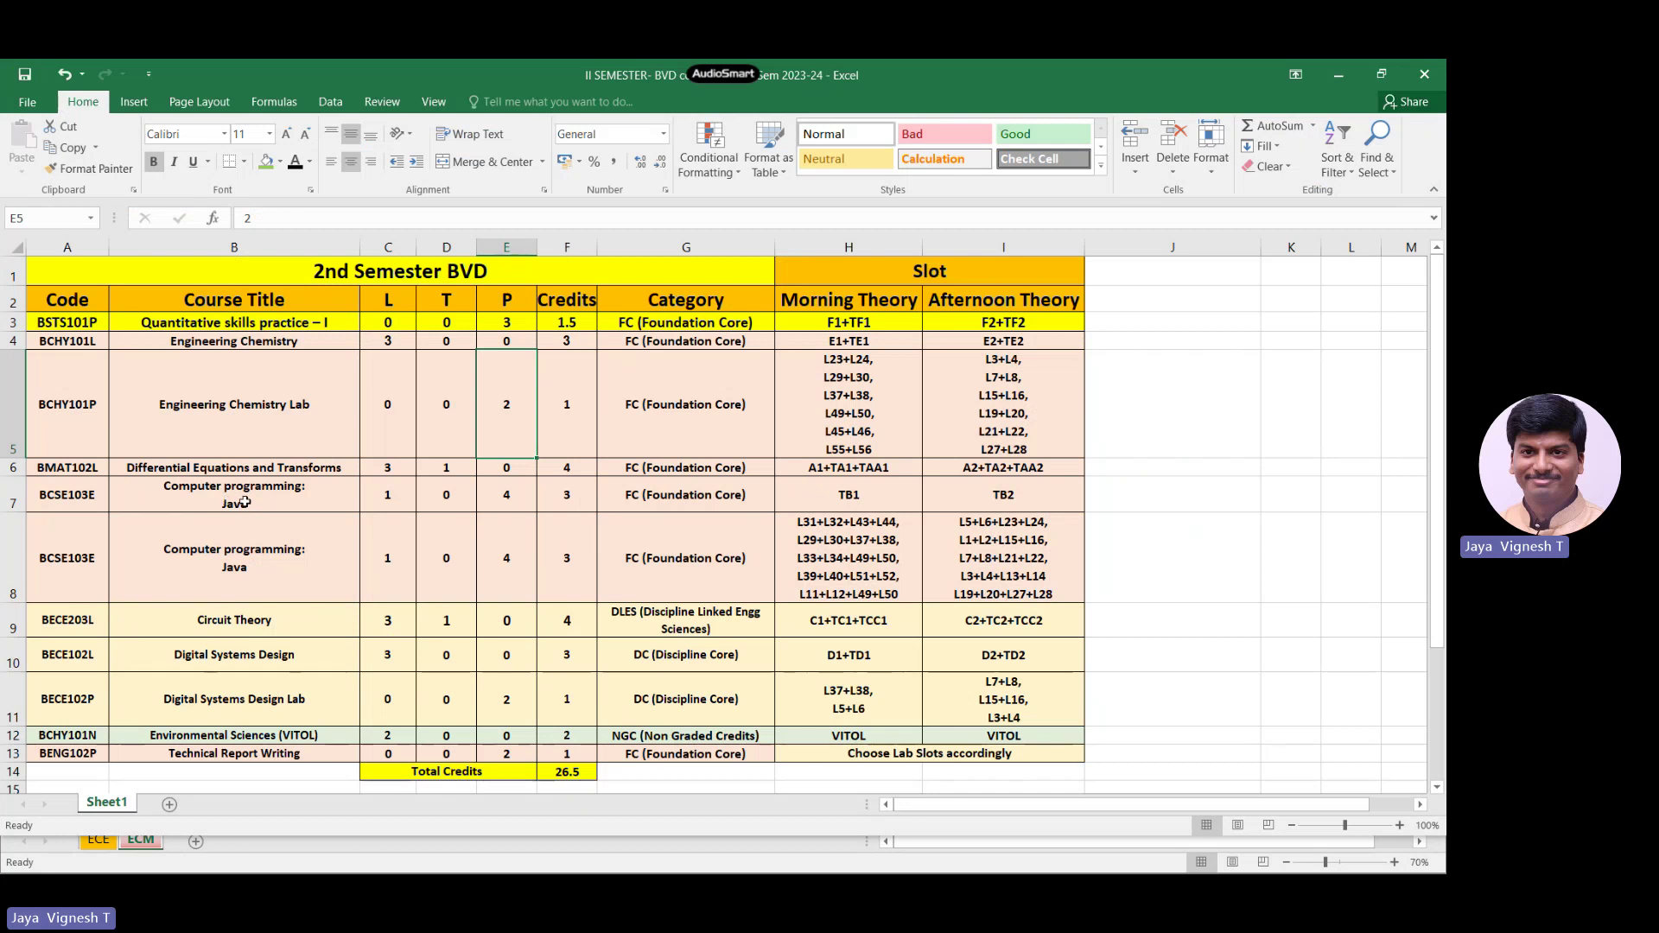
drag(235, 488, 224, 598)
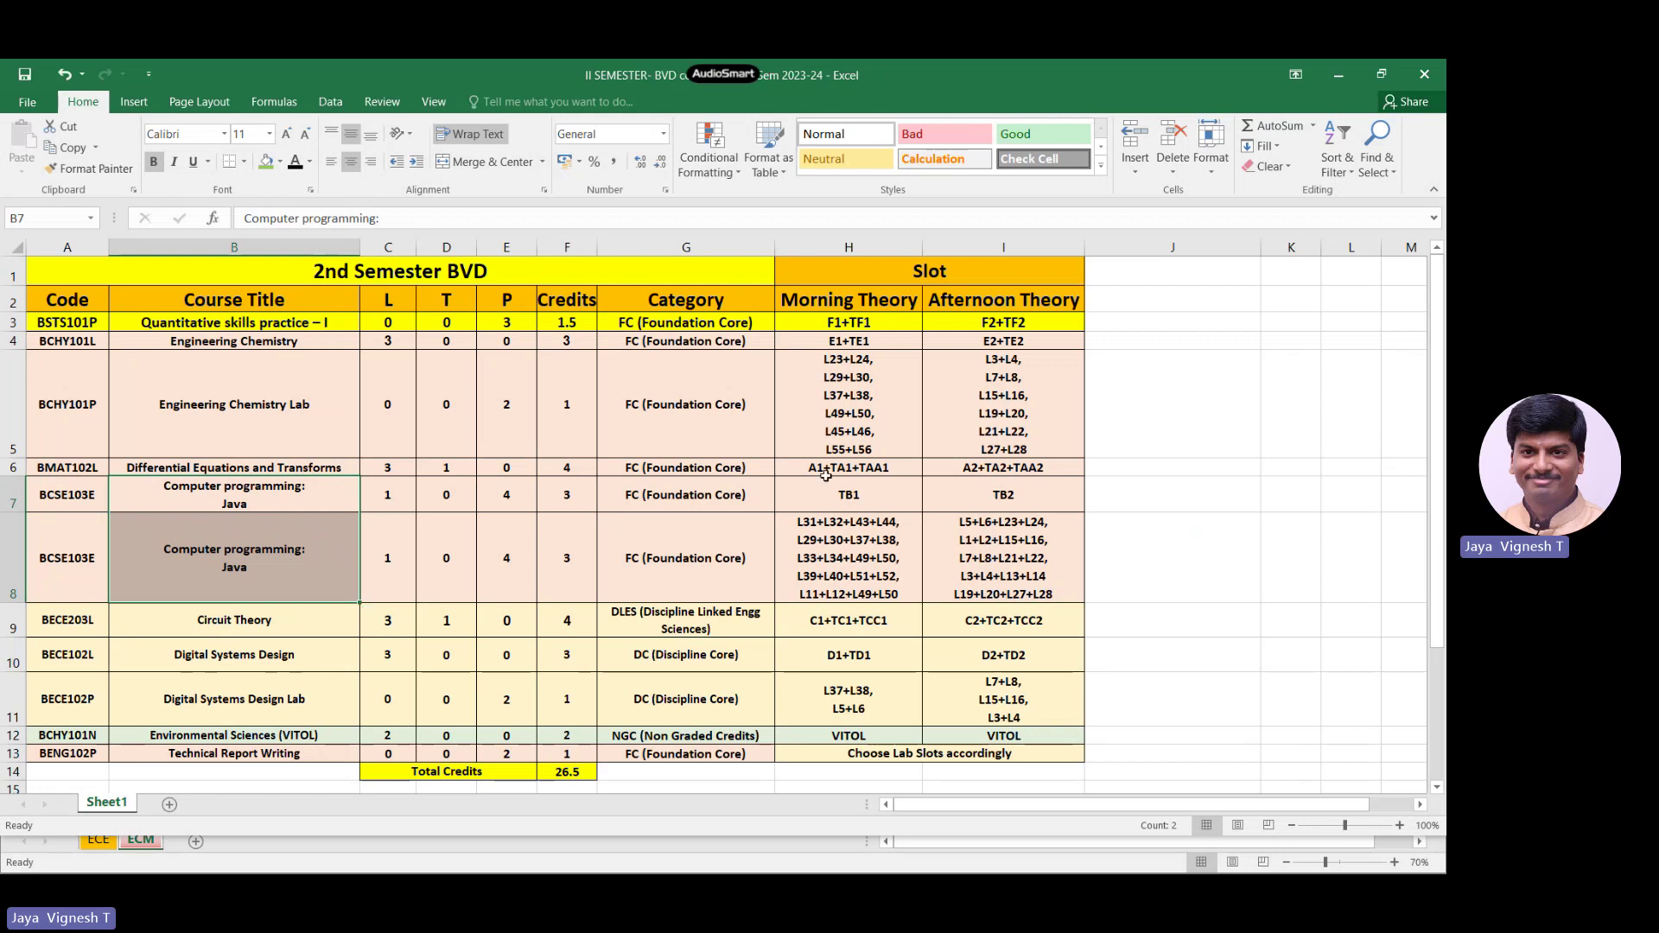
click(862, 506)
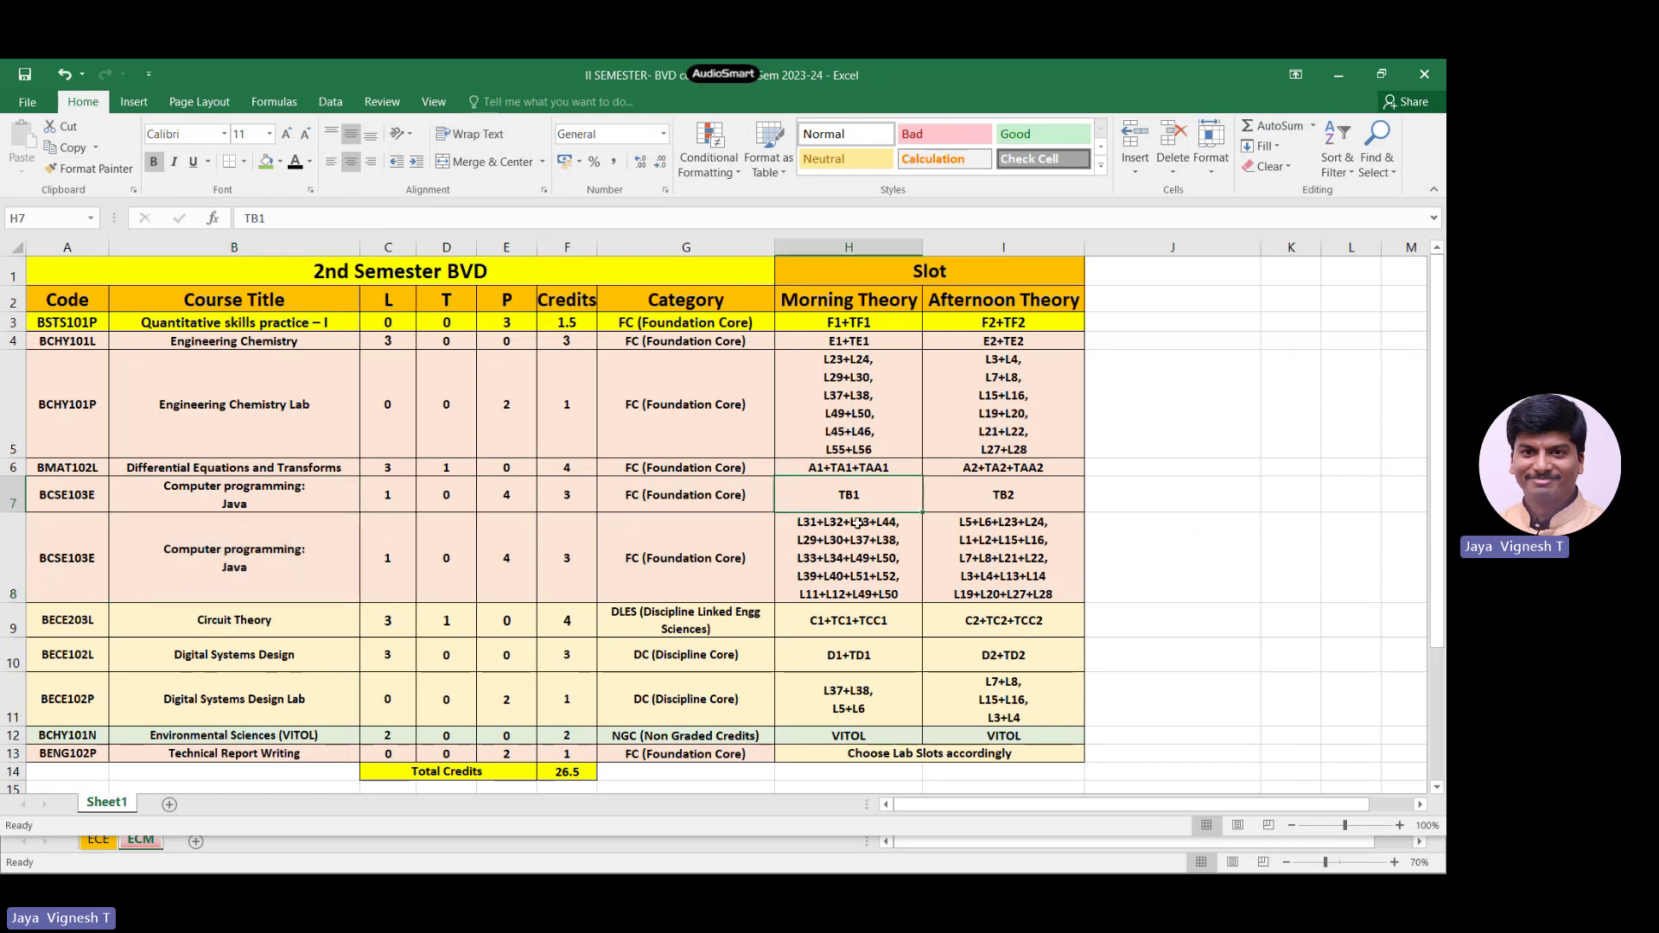
key(alt+Tab)
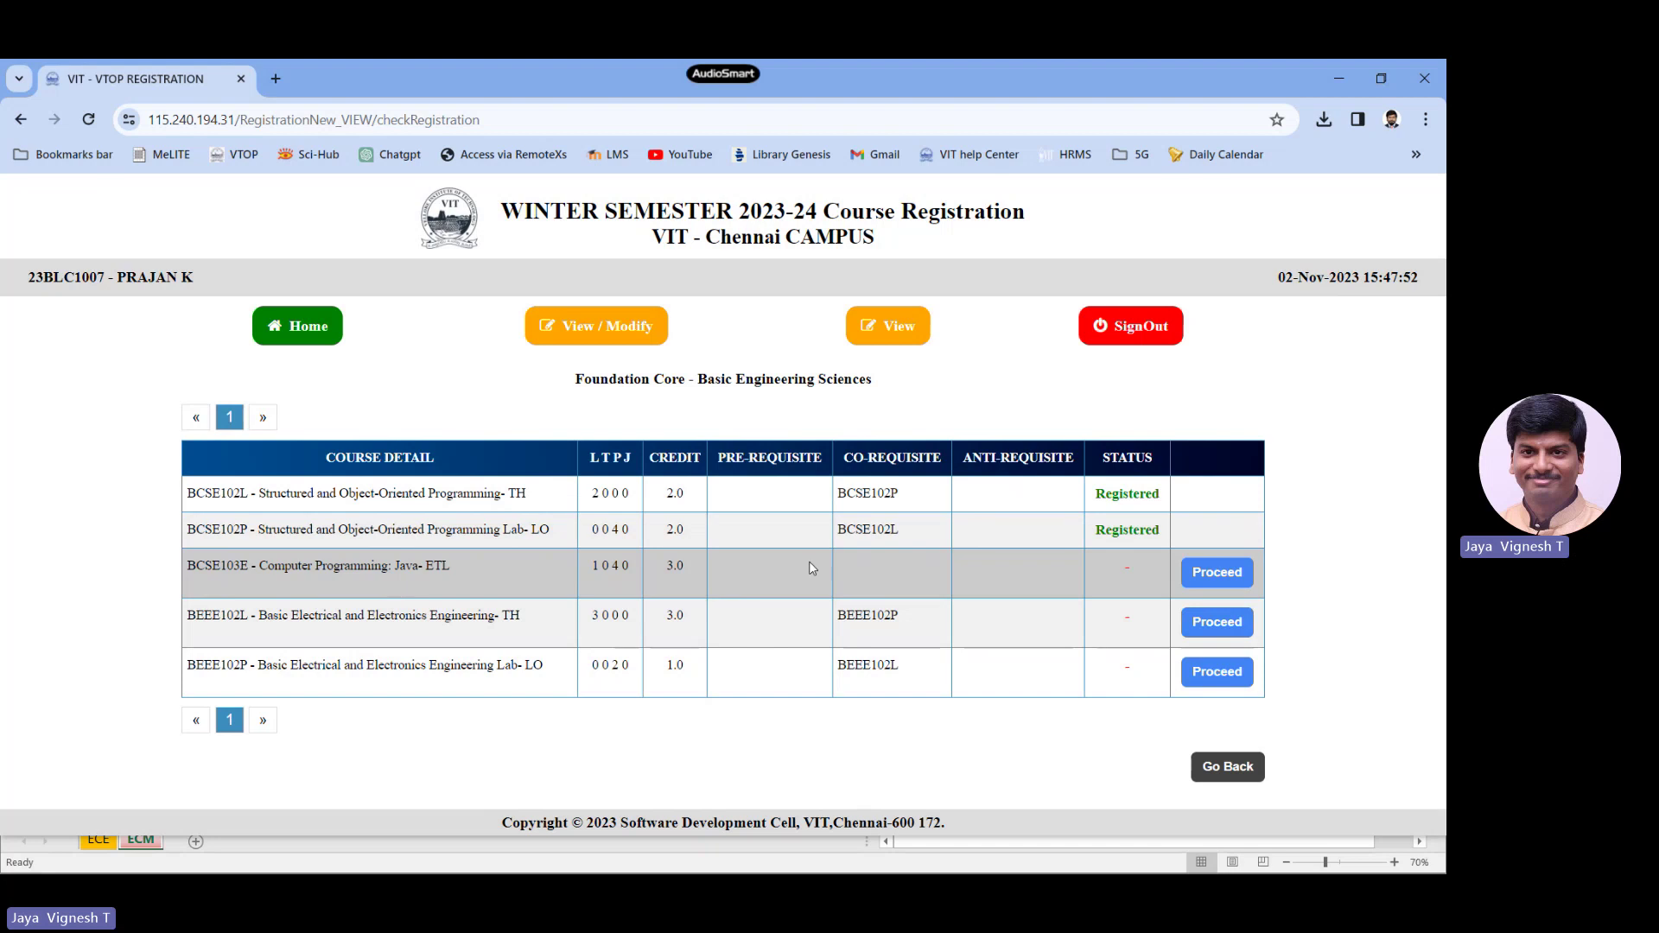
Step: Open BCSE103E's slots and pick the first TB1 theory slot in AB1-611
click(1217, 572)
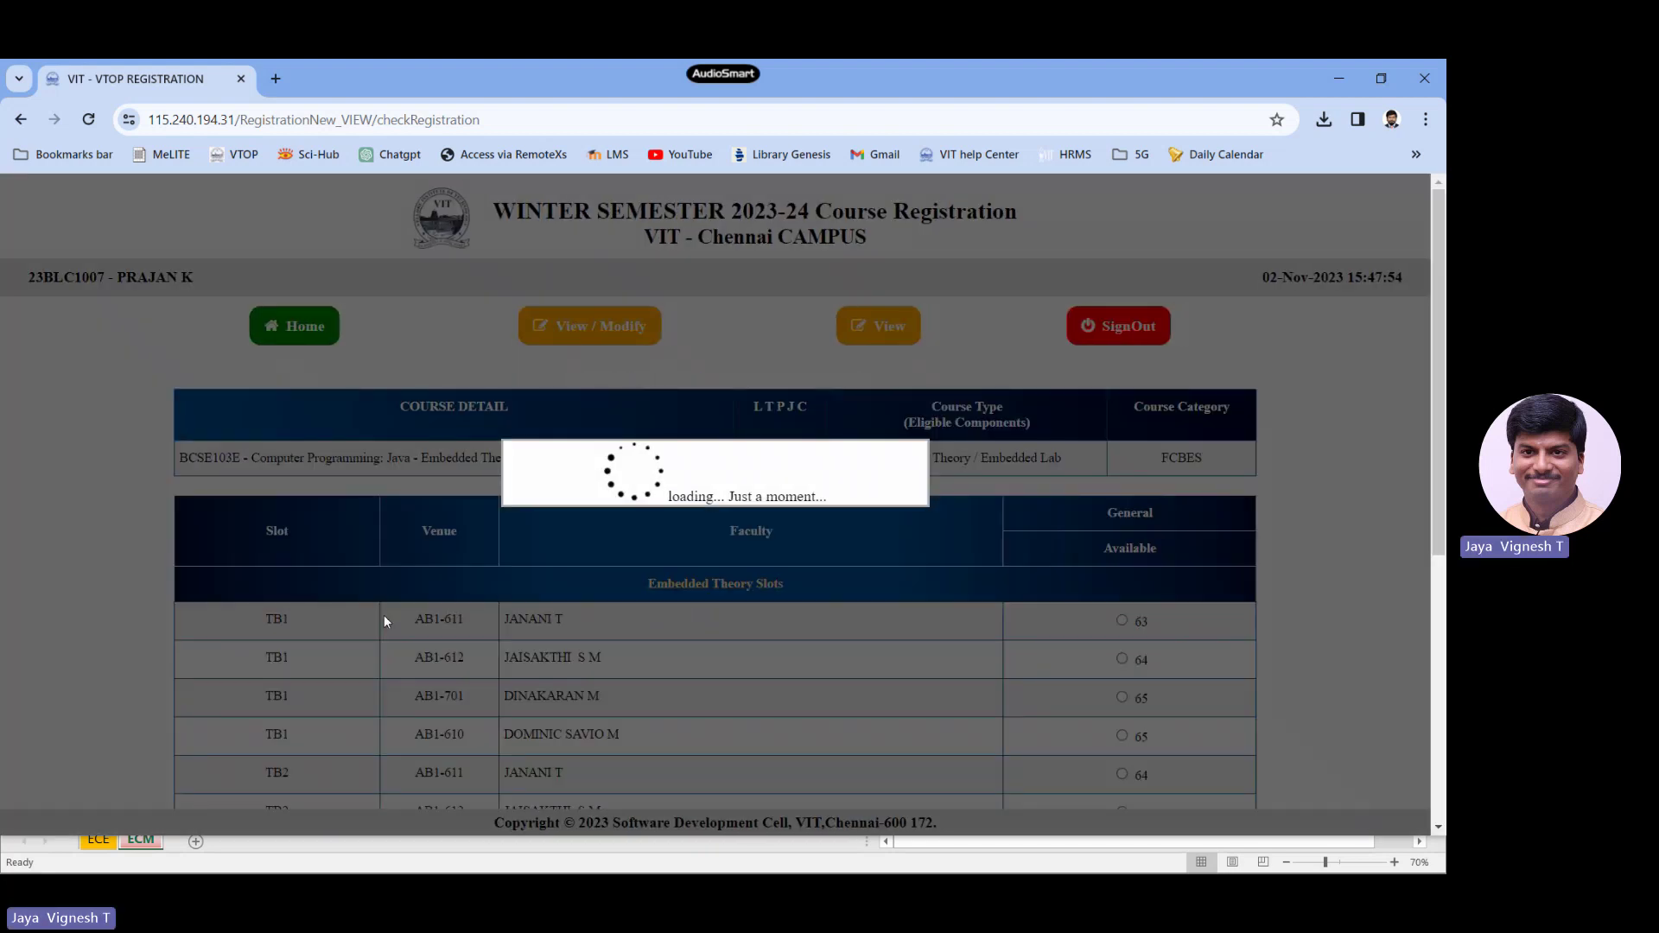
scroll(279, 498, down, 2)
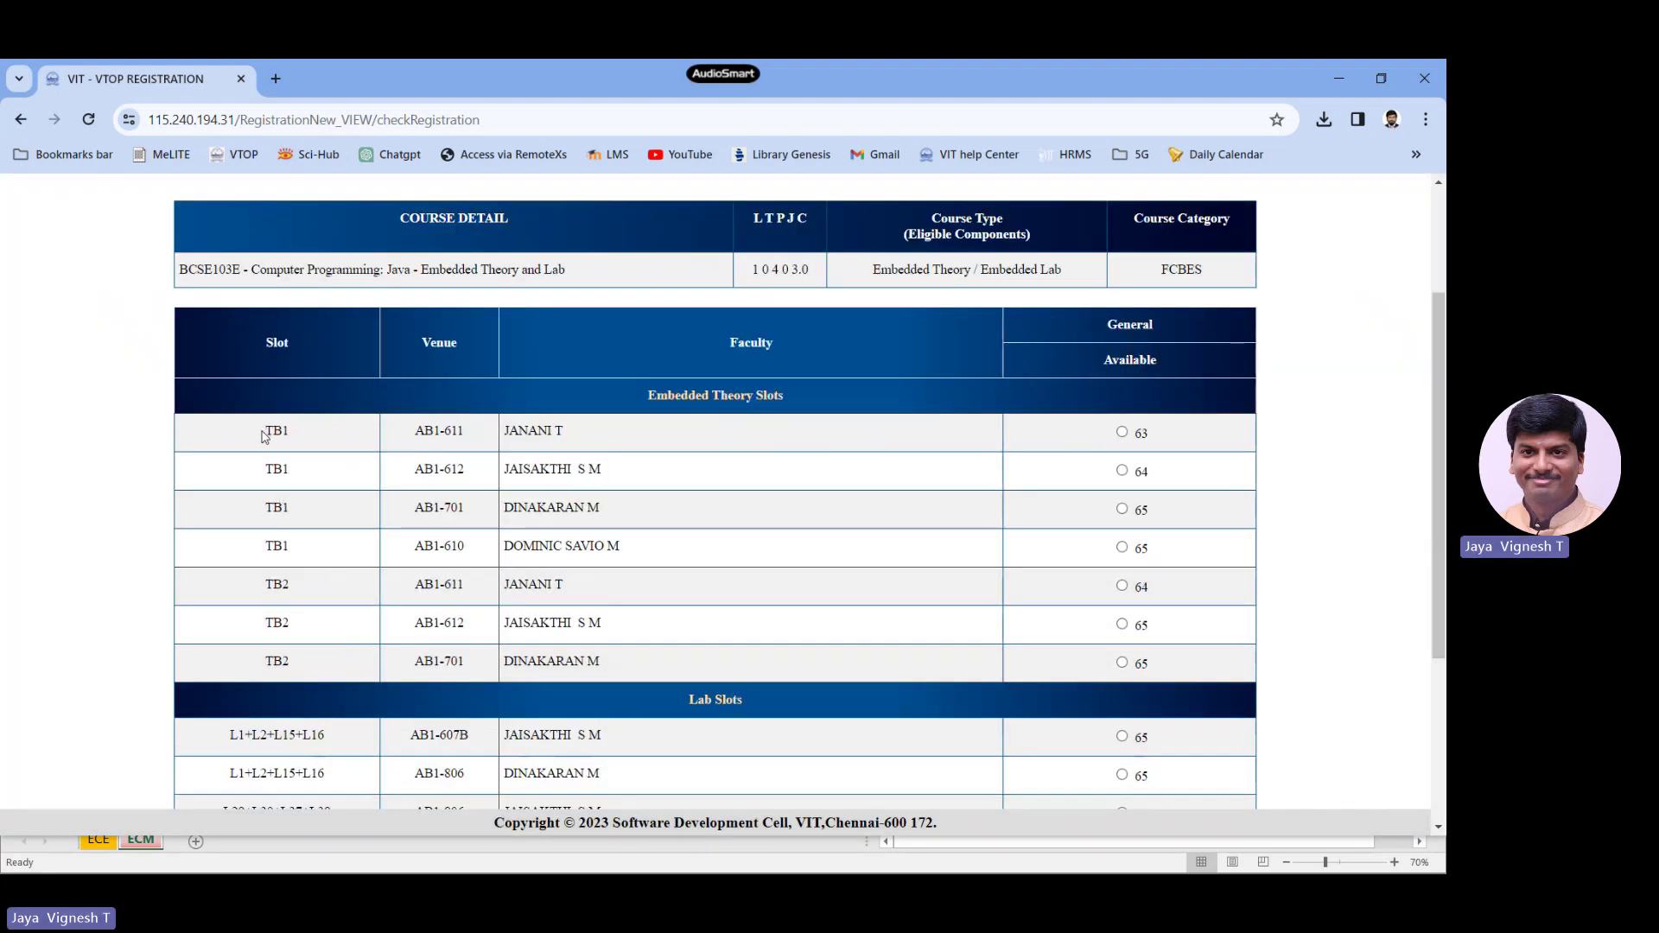
drag(270, 430, 264, 505)
click(293, 545)
click(1123, 433)
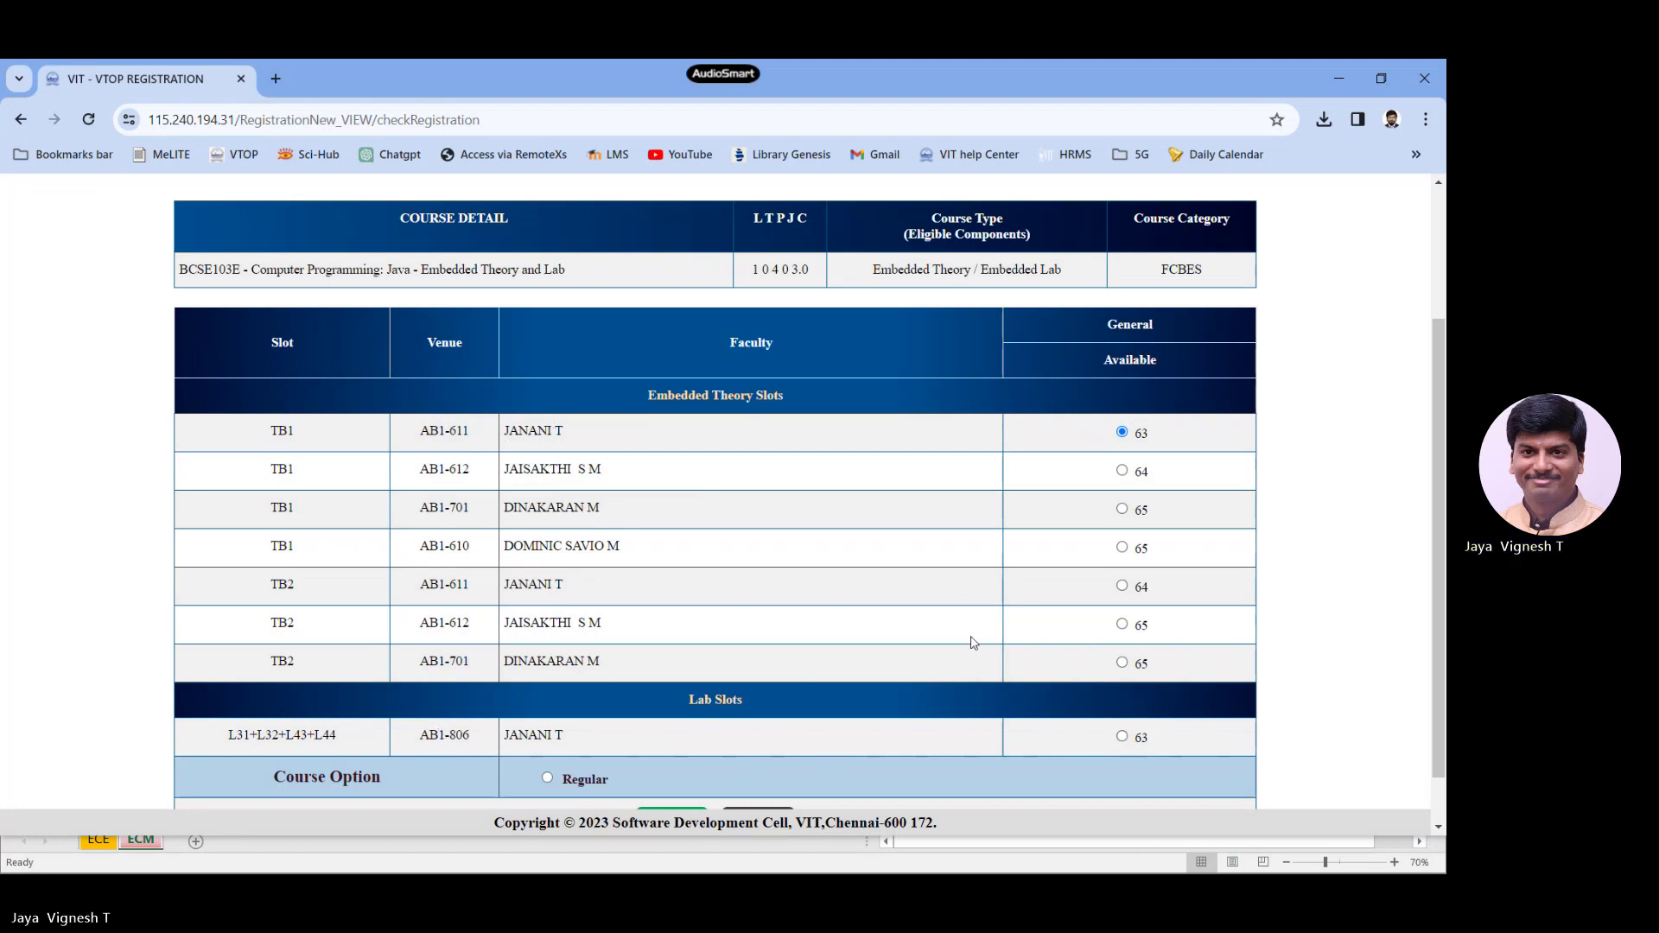
scroll(865, 458, up, 3)
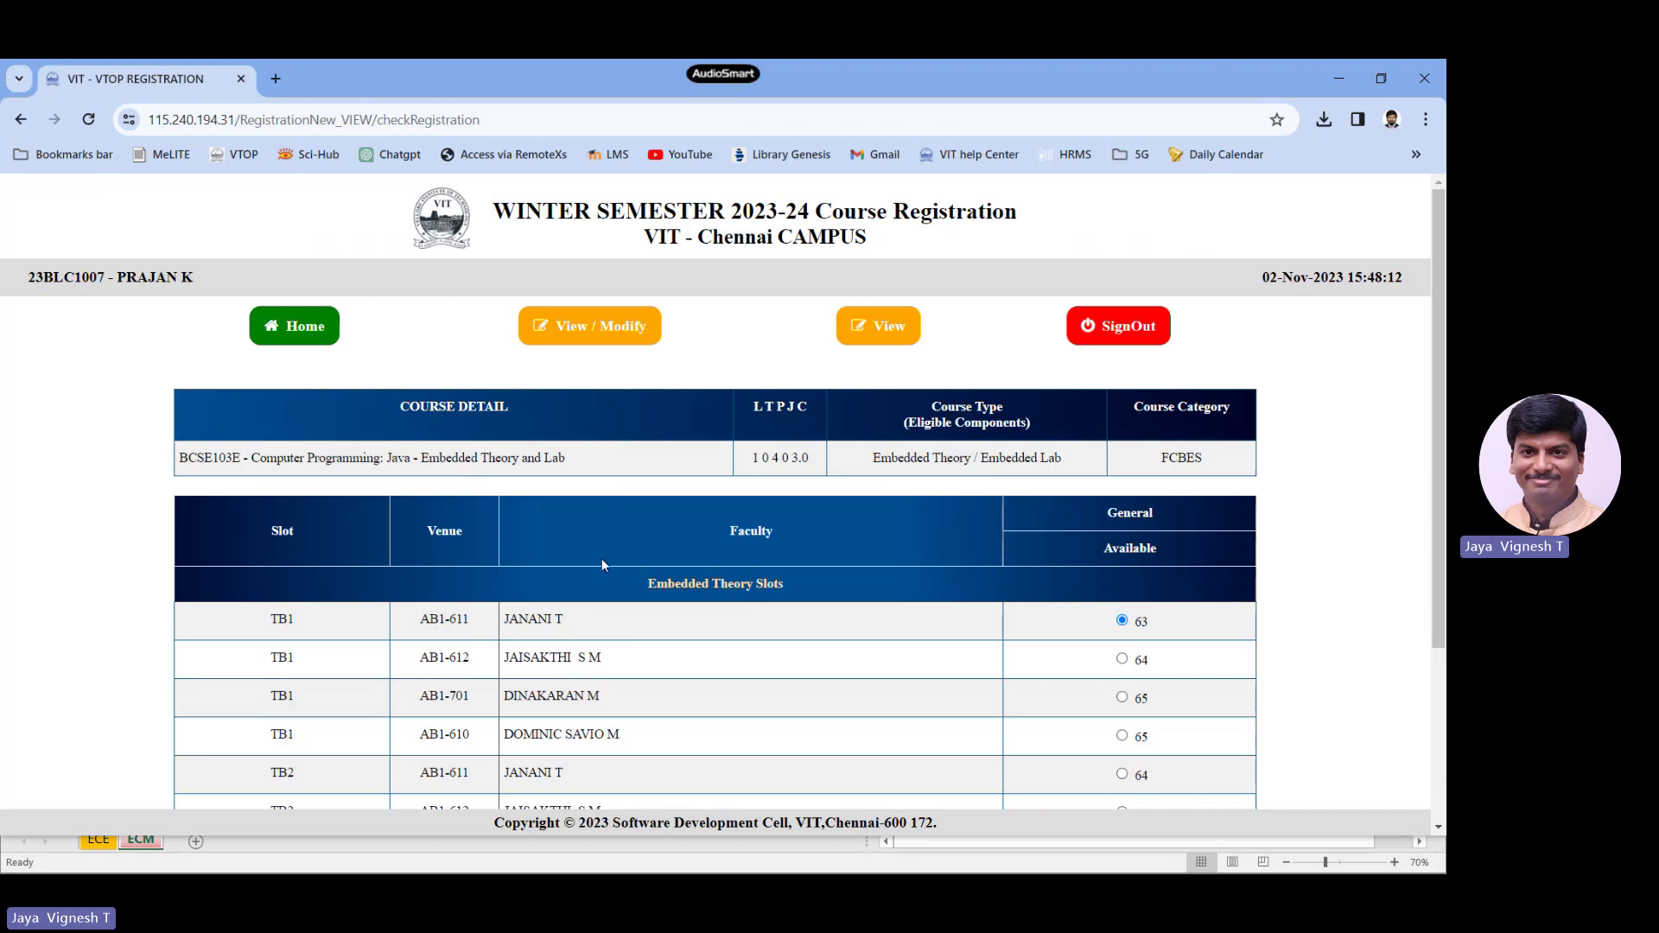
Step: Review registered courses, then check the Java course title in B7 of the BVD sheet
click(579, 337)
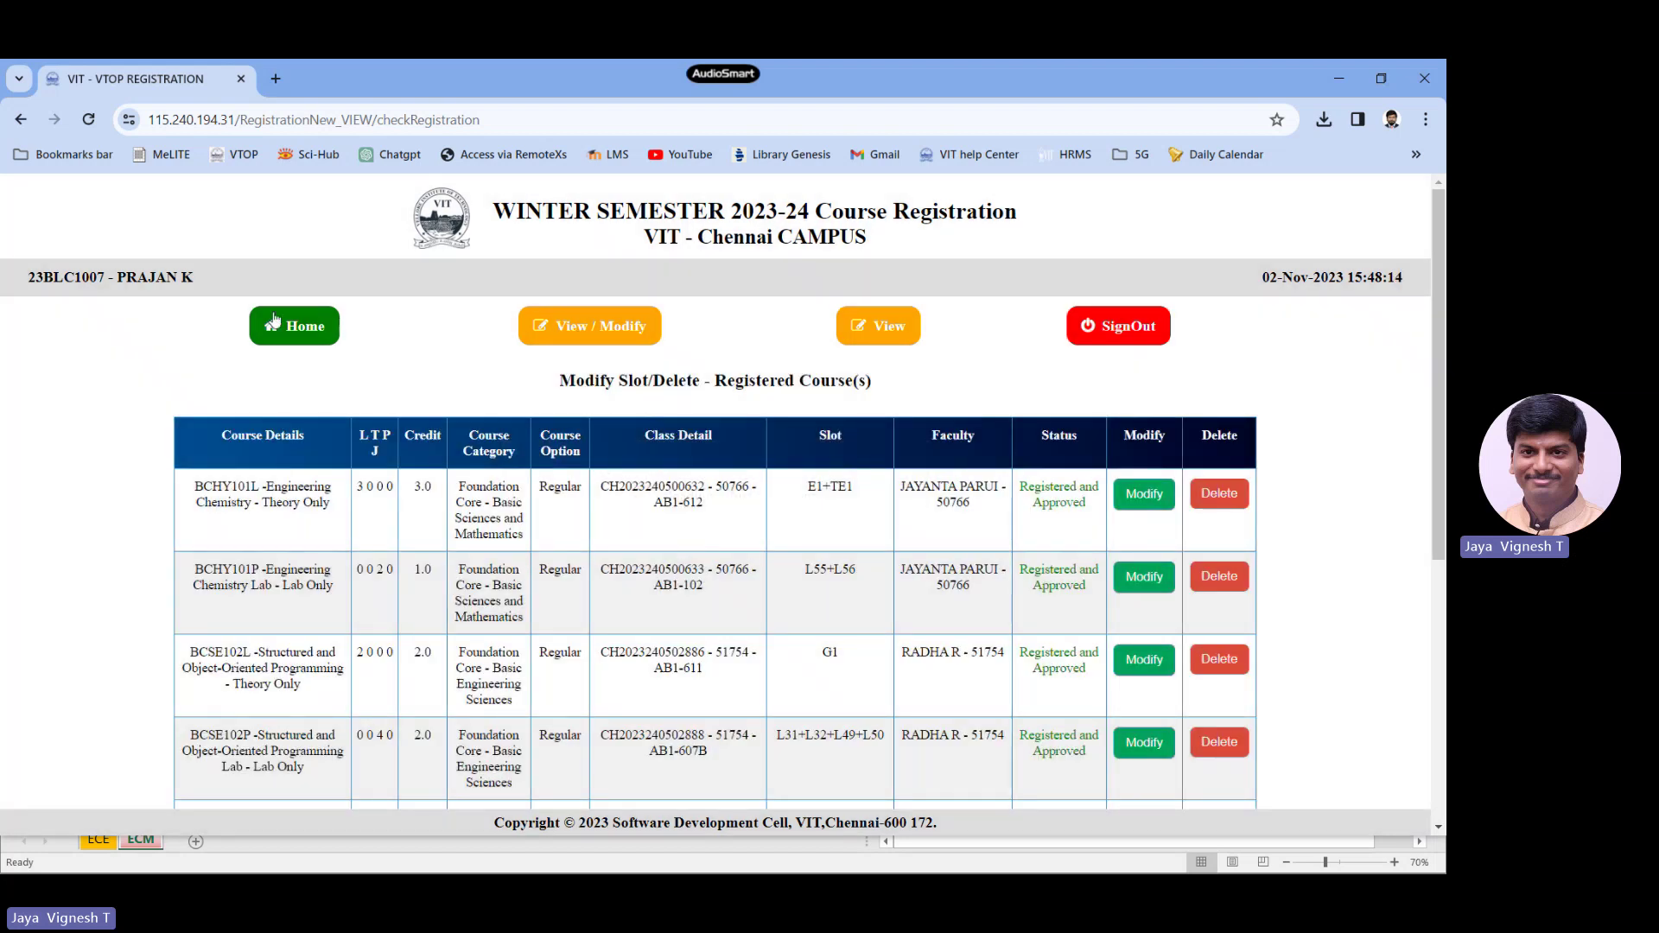
click(293, 325)
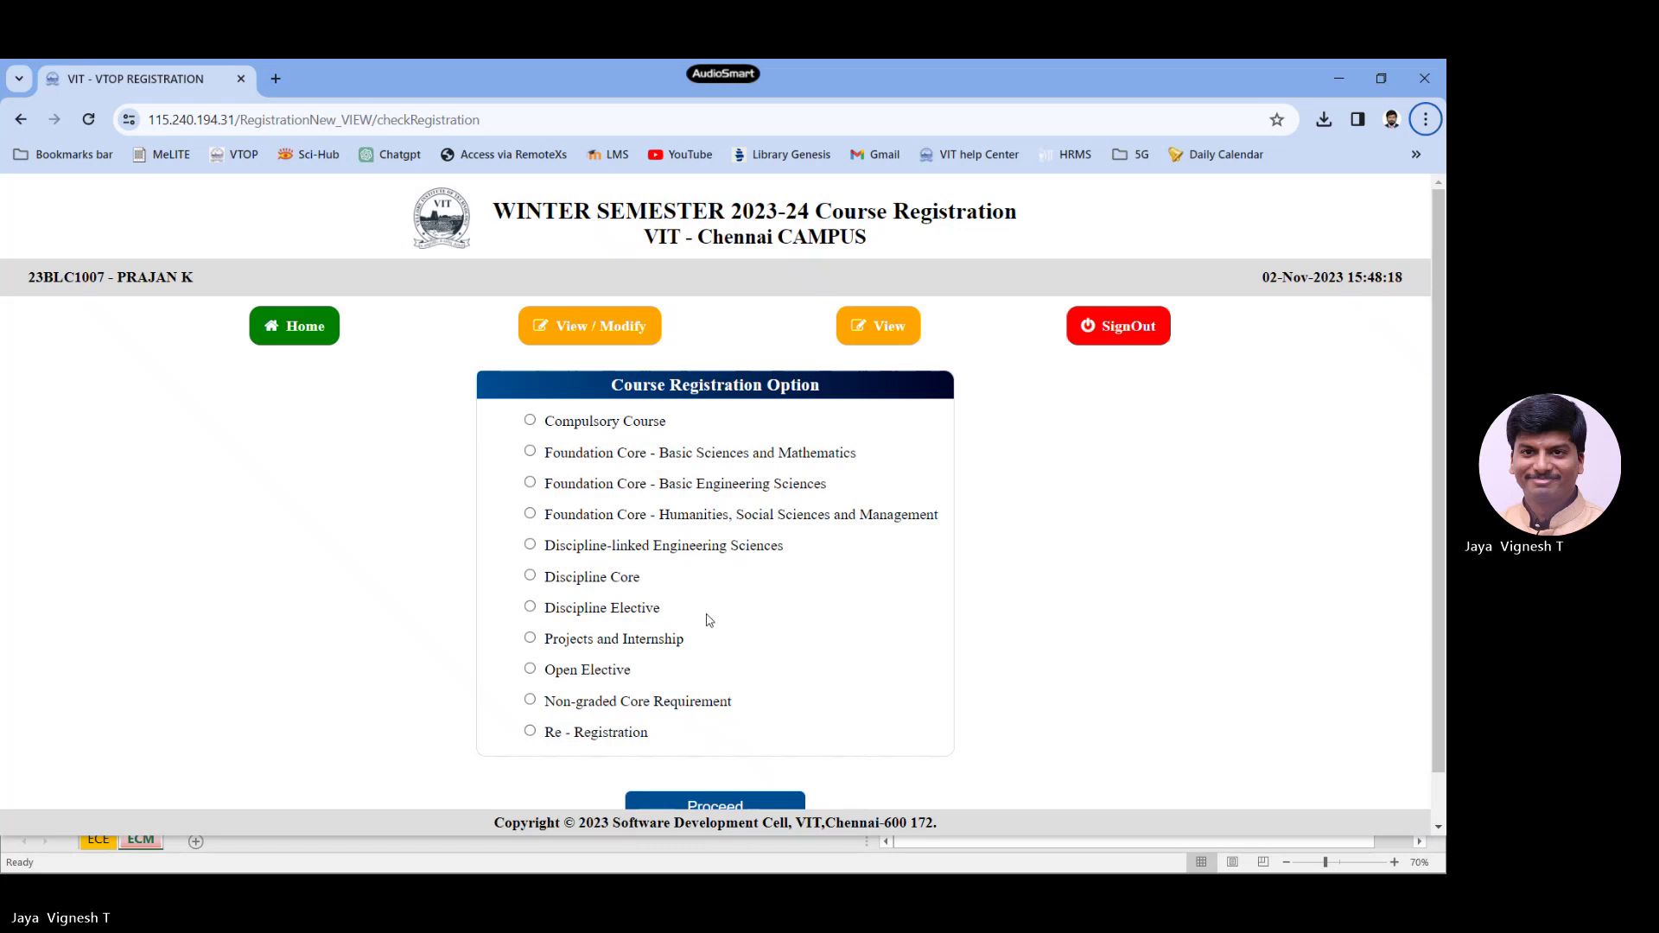
key(alt+Tab)
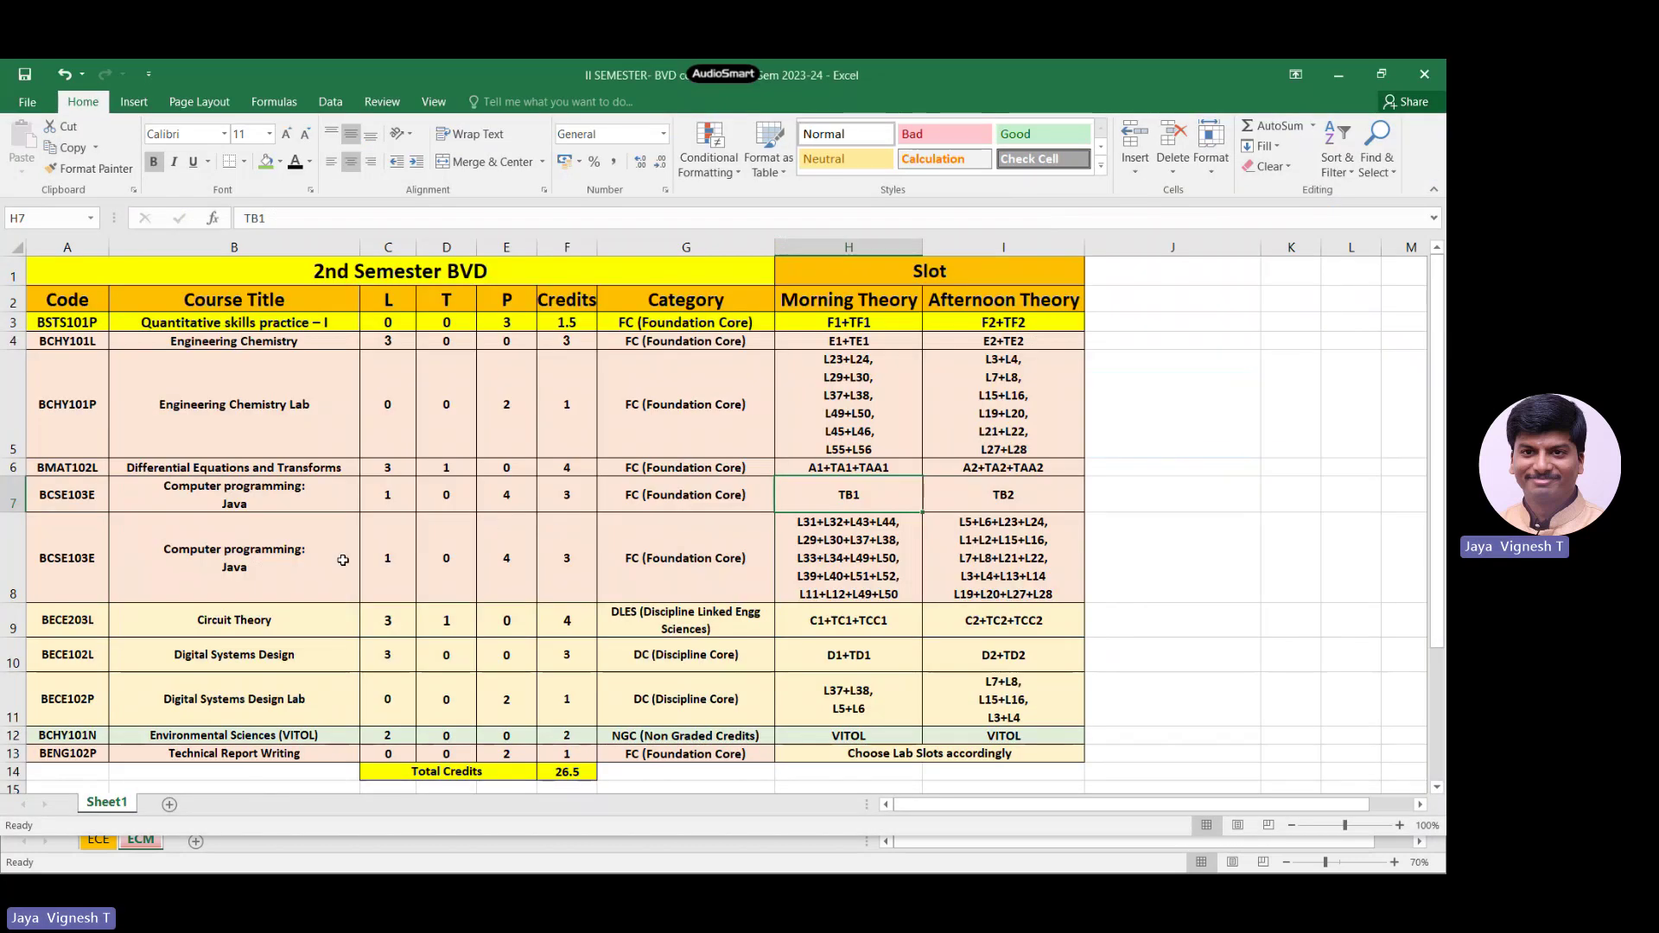
click(232, 502)
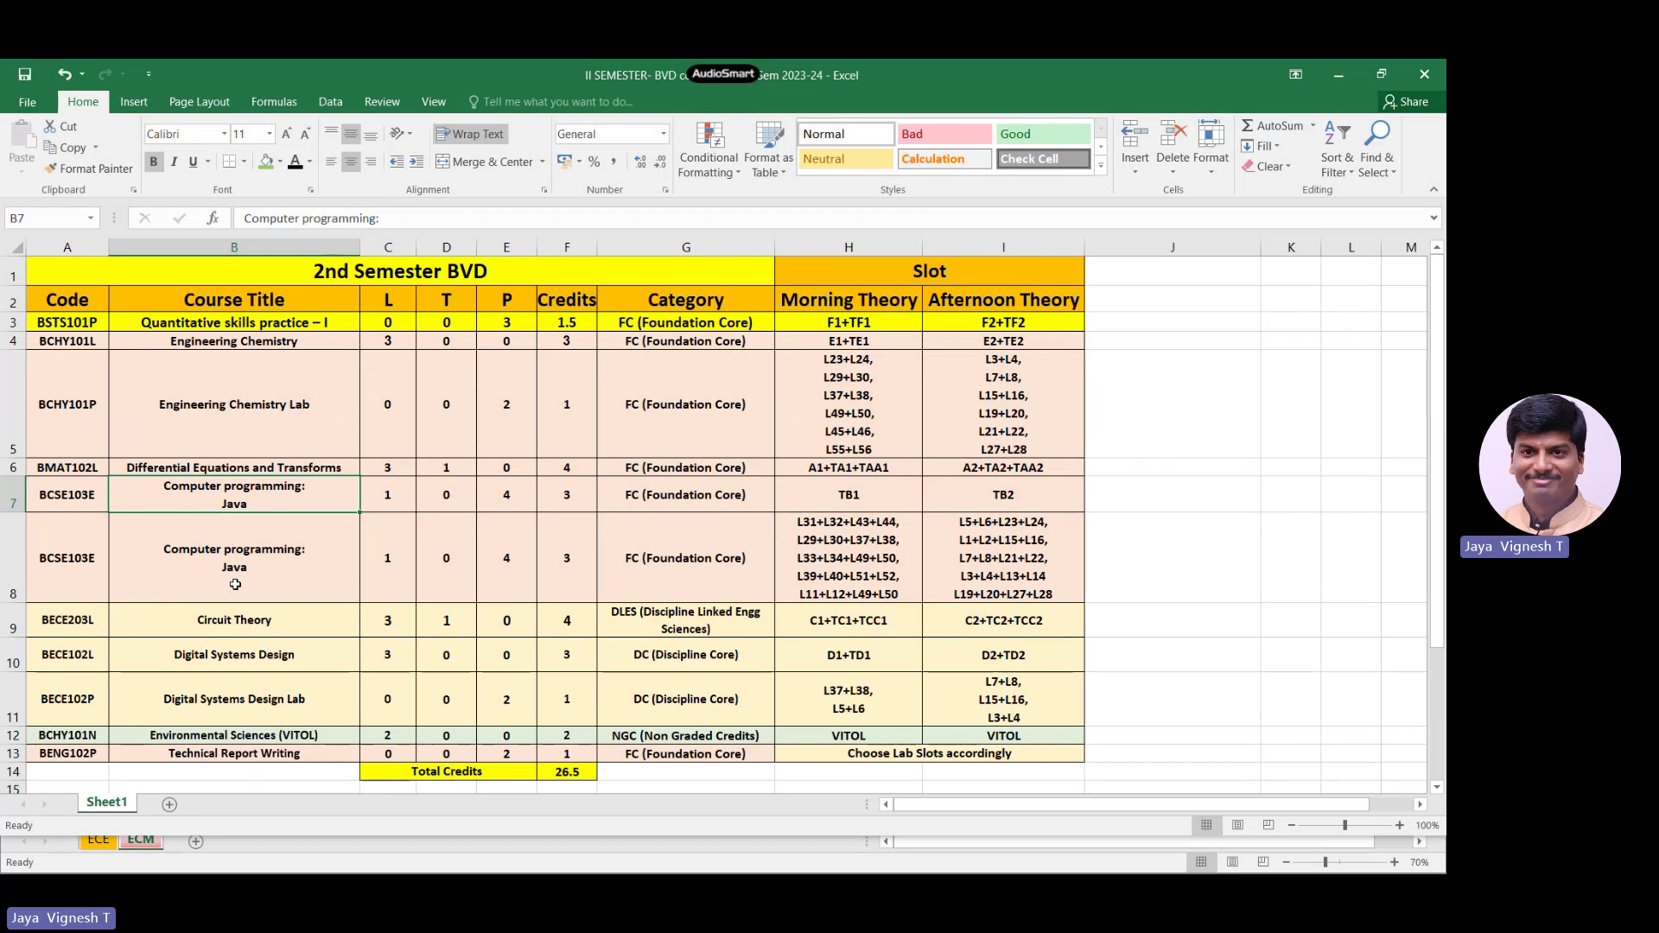
key(alt+Tab)
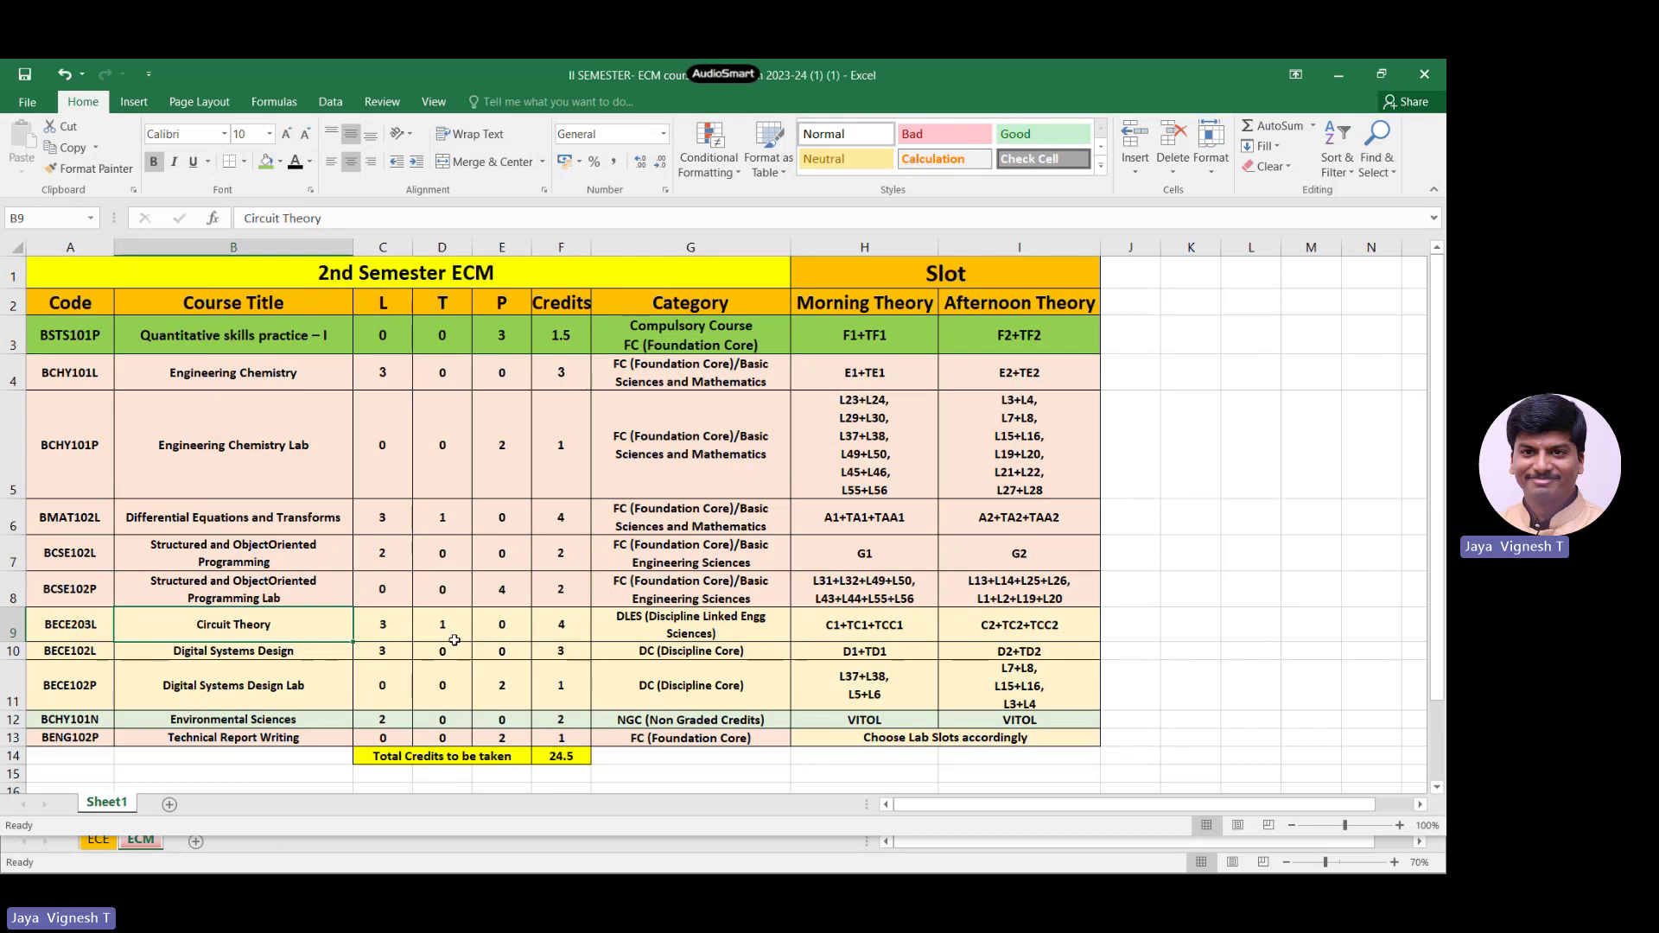
key(alt+Tab)
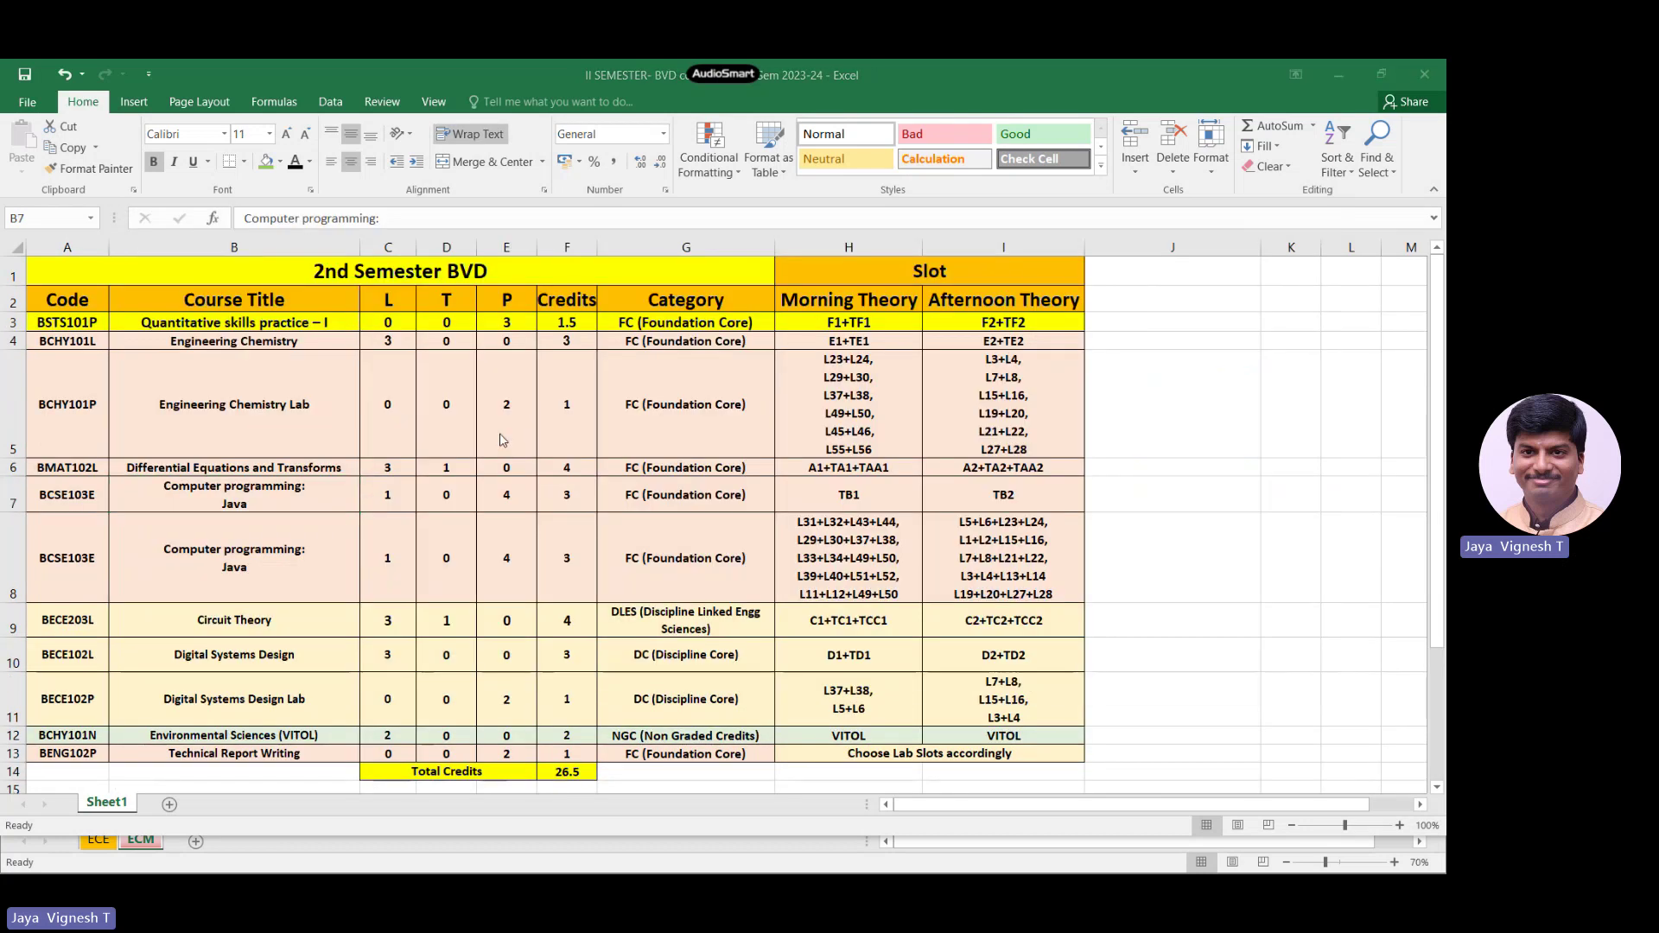
Step: Select Discipline-linked Engineering Sciences as the registration category
key(alt+Tab)
key(Tab)
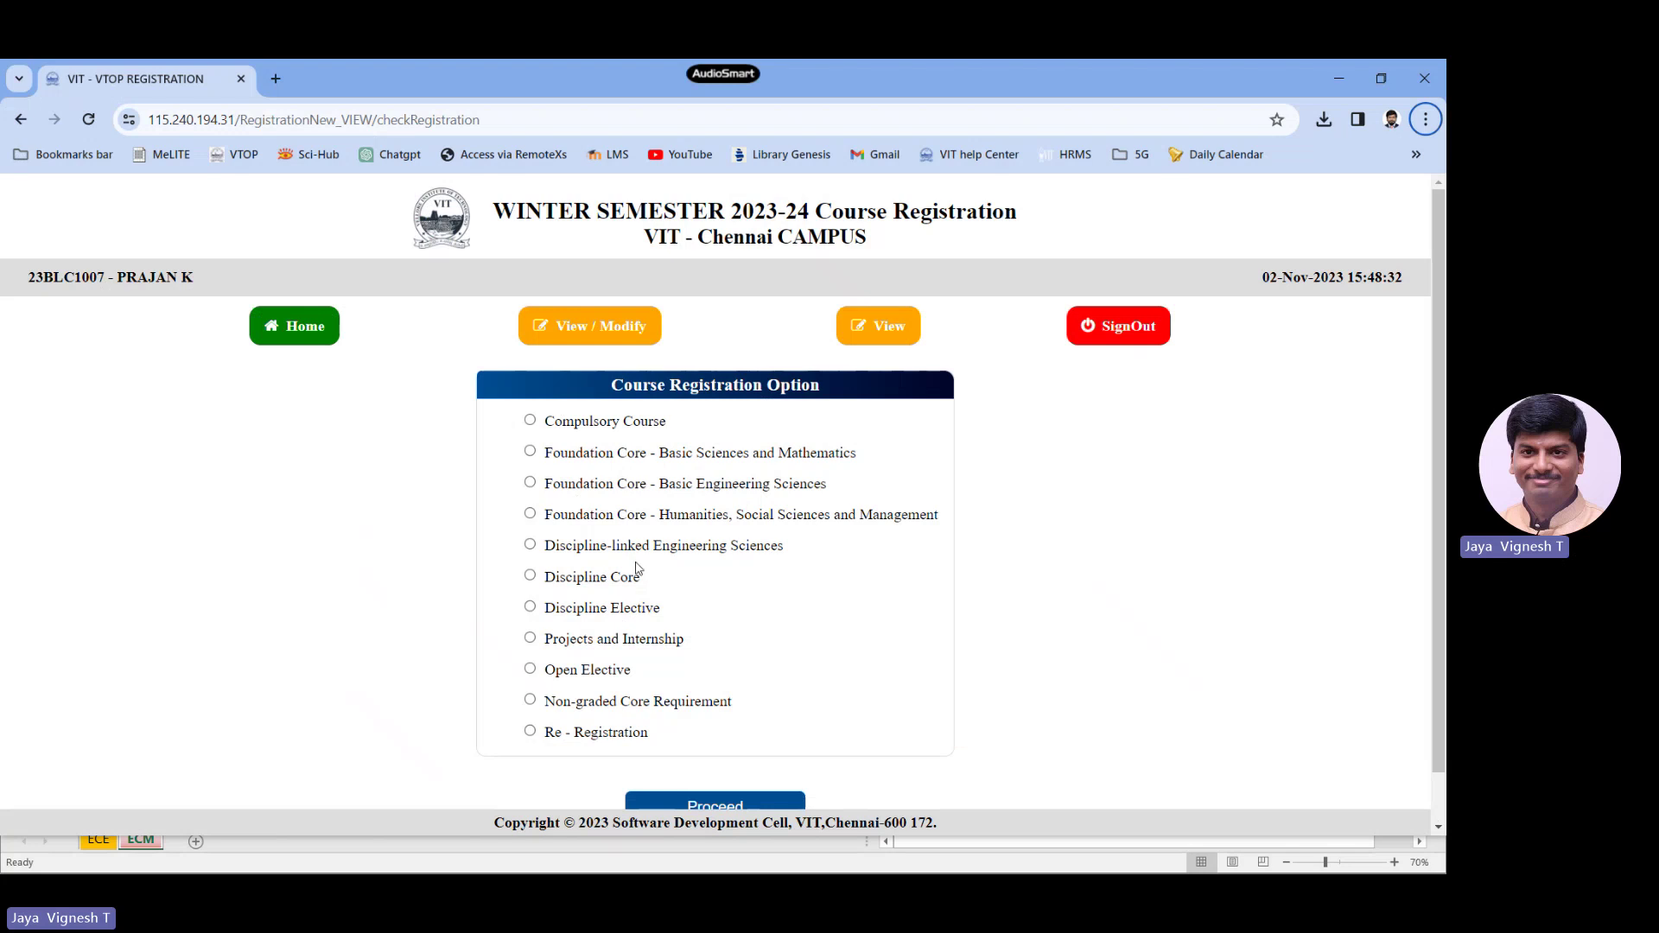
click(542, 541)
Step: Open the Discipline-linked Engineering Sciences list and compare Circuit Theory with the Excel sheet
scroll(752, 588, down, 1)
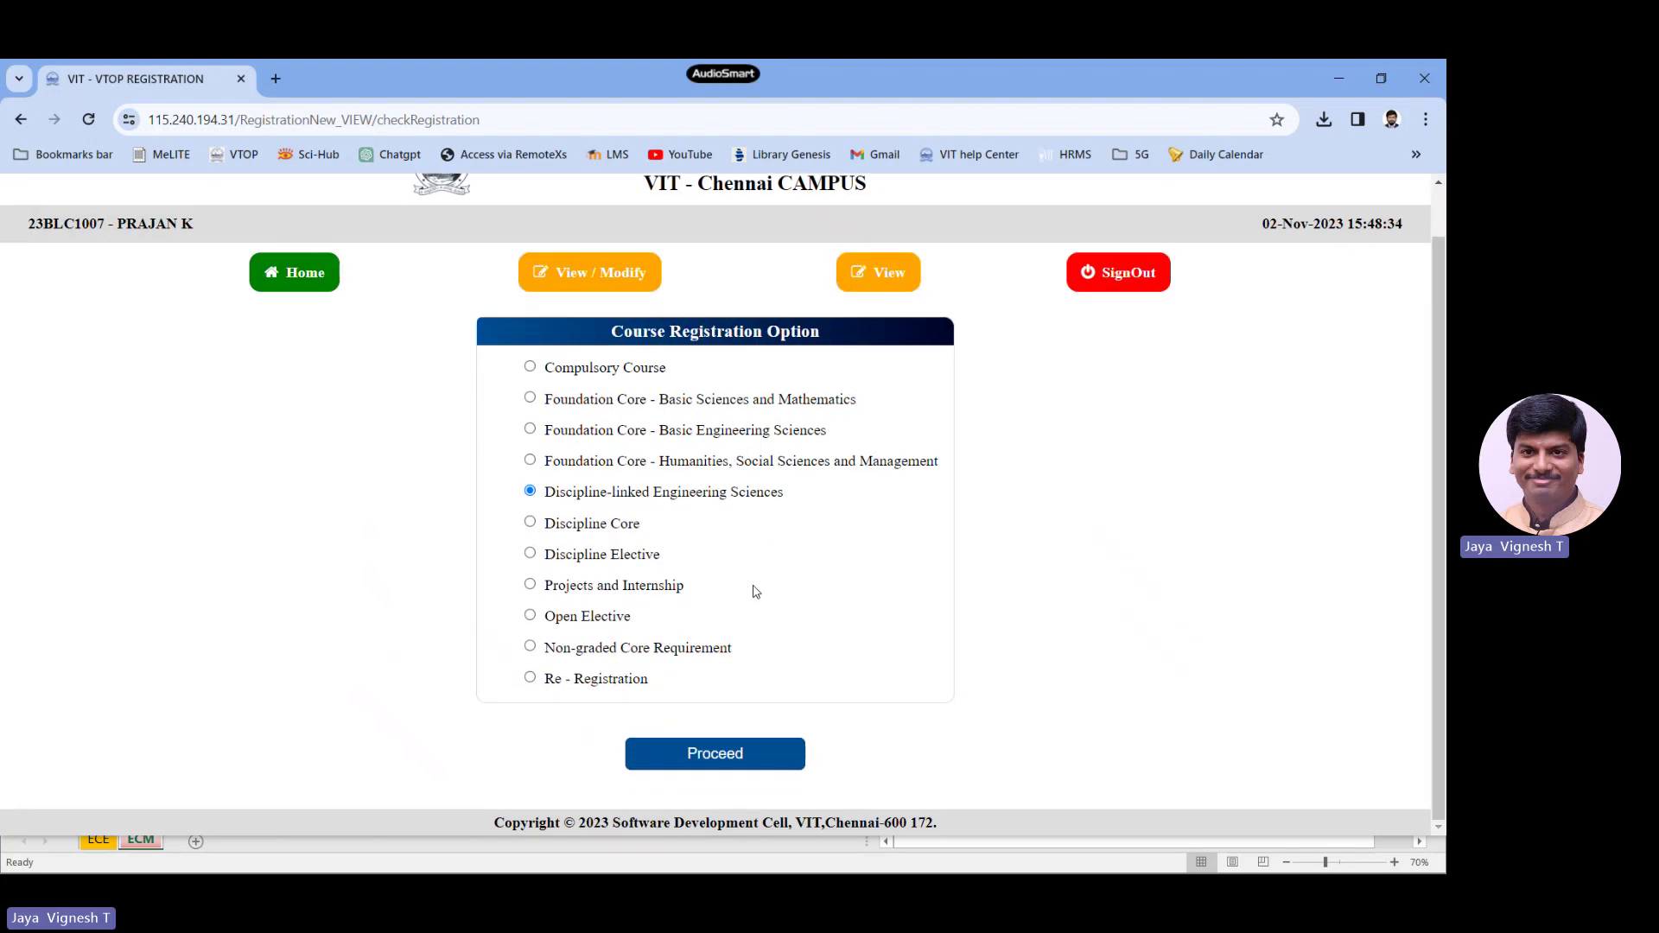
click(729, 758)
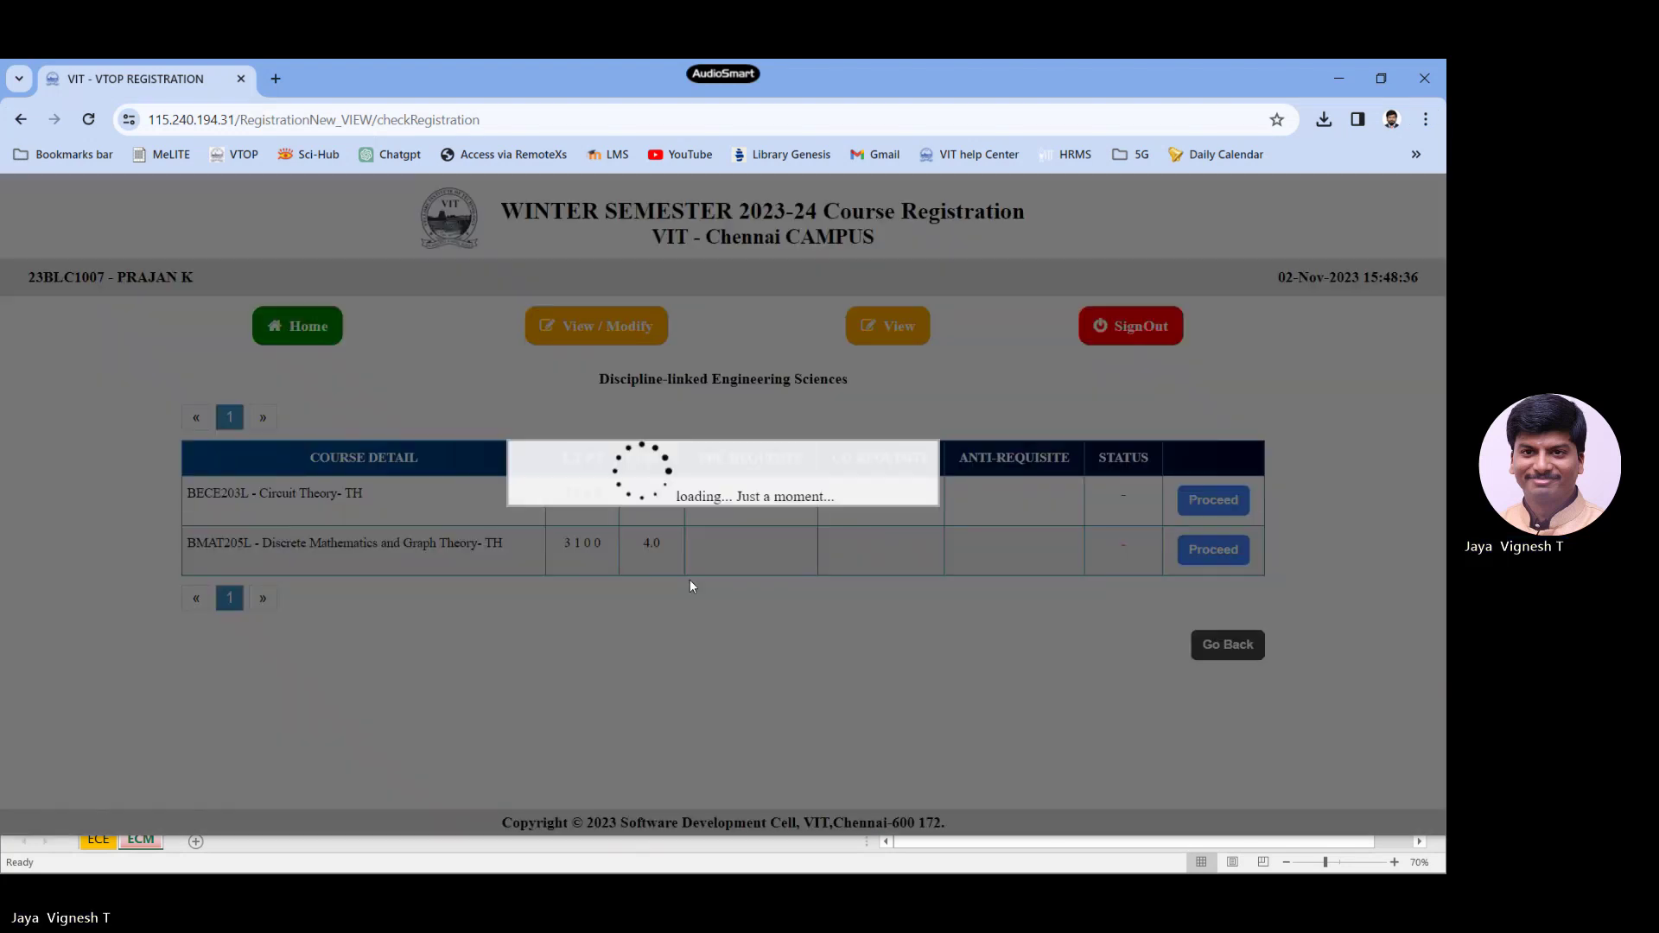
drag(238, 493, 433, 505)
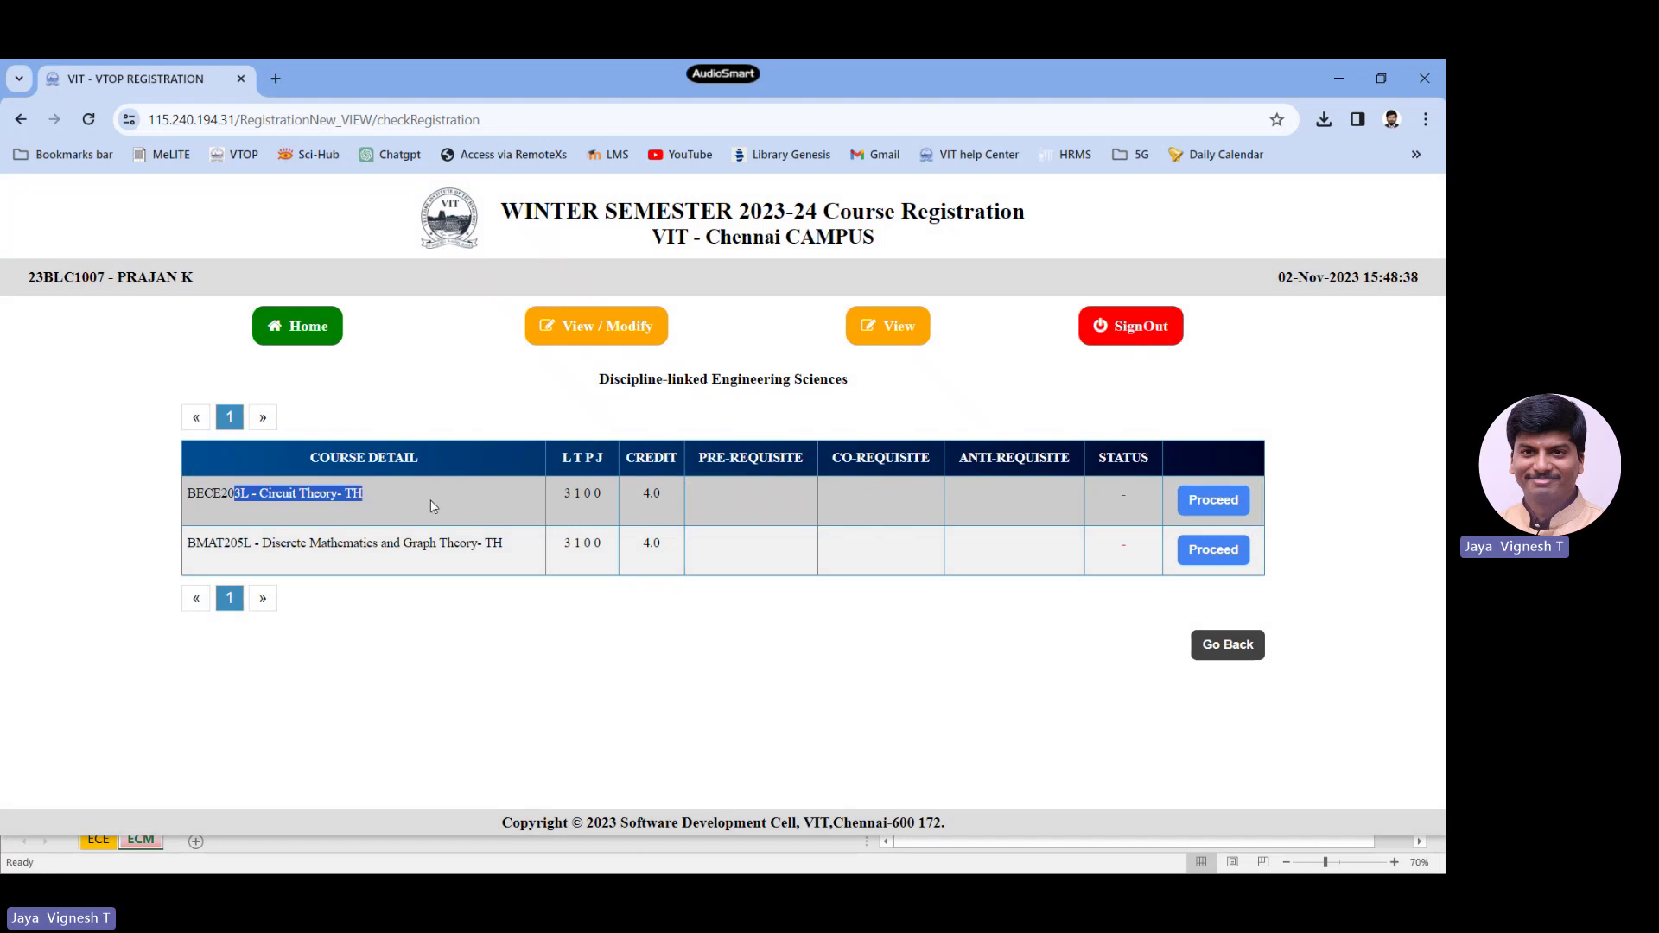
key(alt+Tab)
key(alt+Tab)
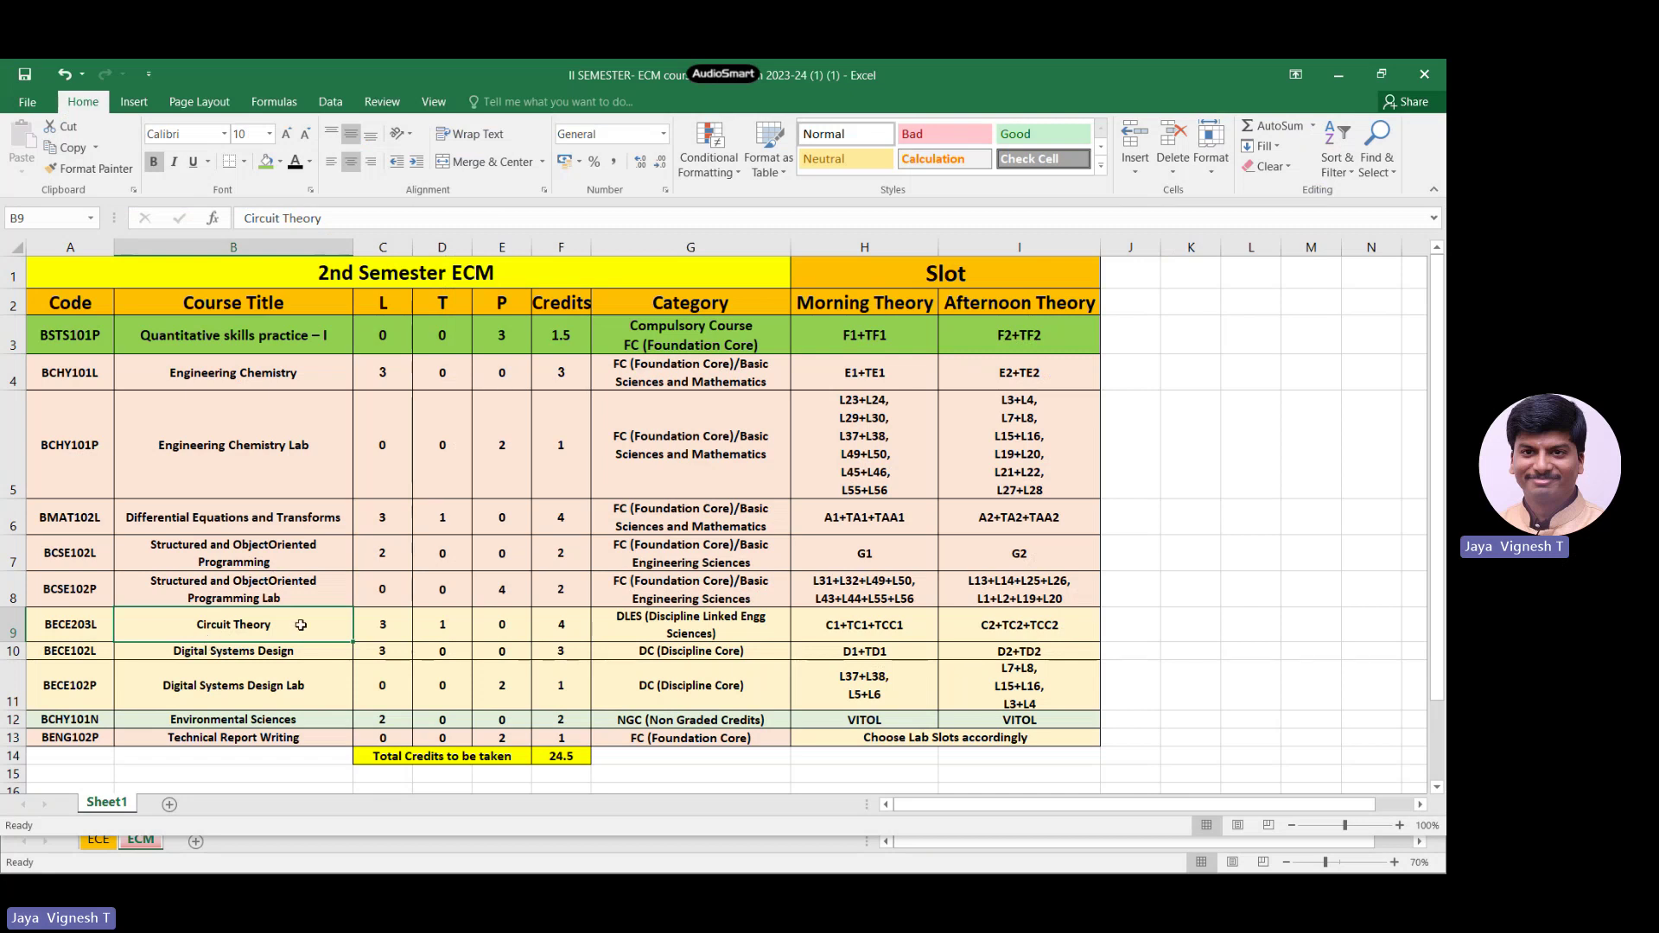
key(alt+Tab)
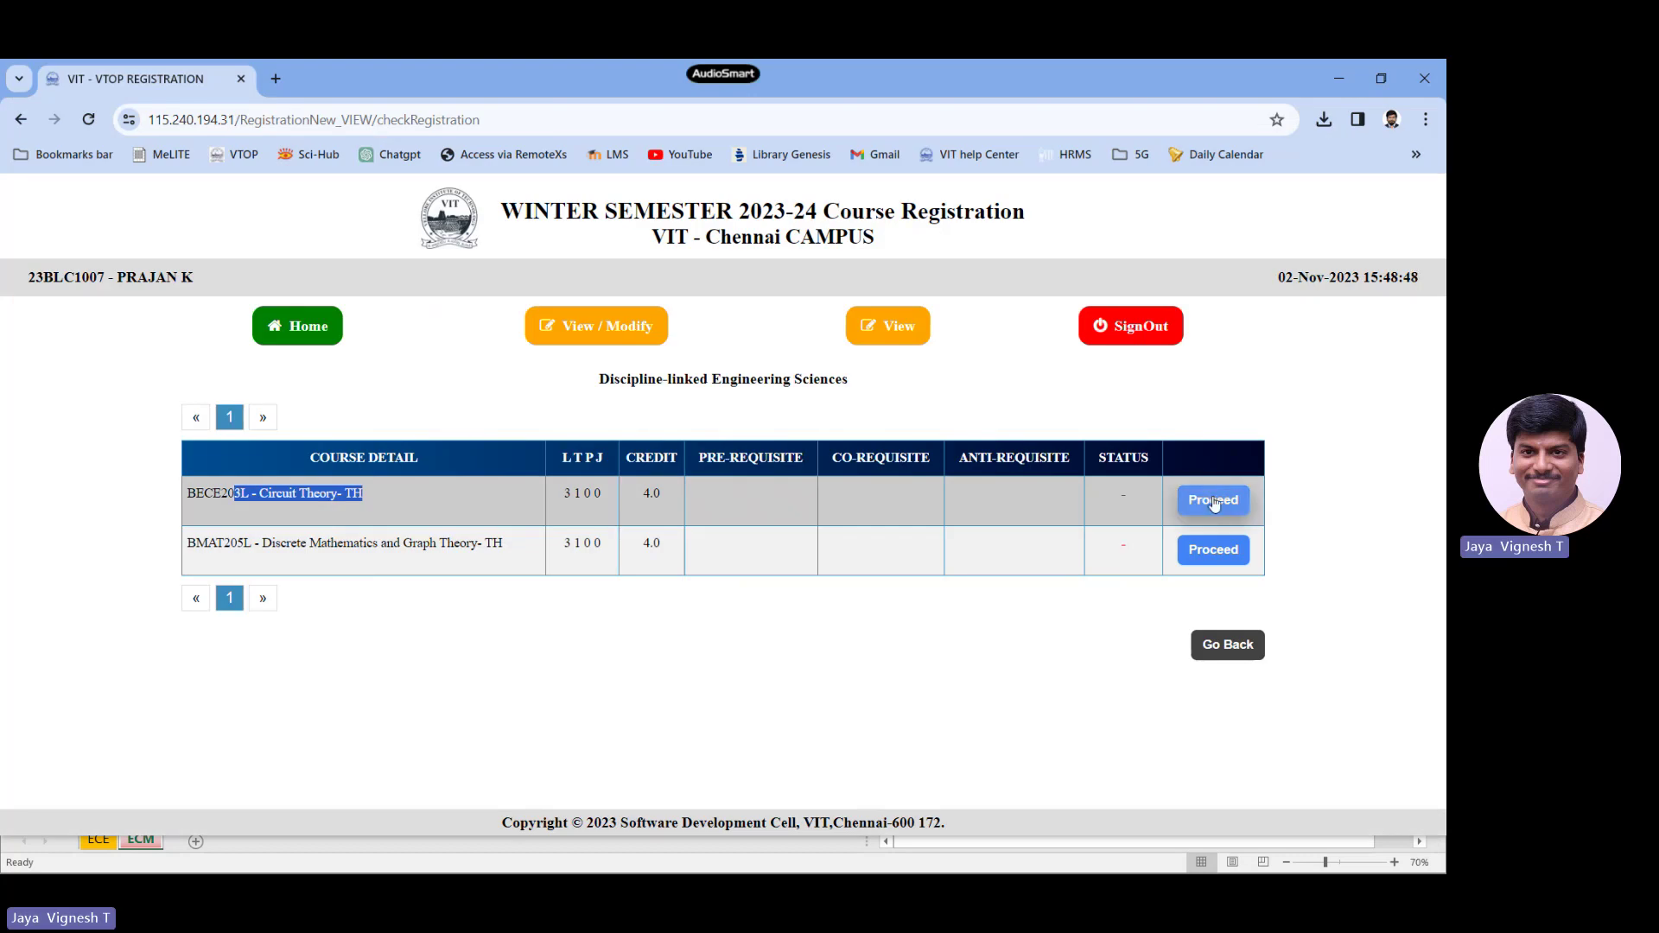
Step: Register BECE203L Circuit Theory in the first C1+TC1+TCC1 slot as a regular course
click(1215, 502)
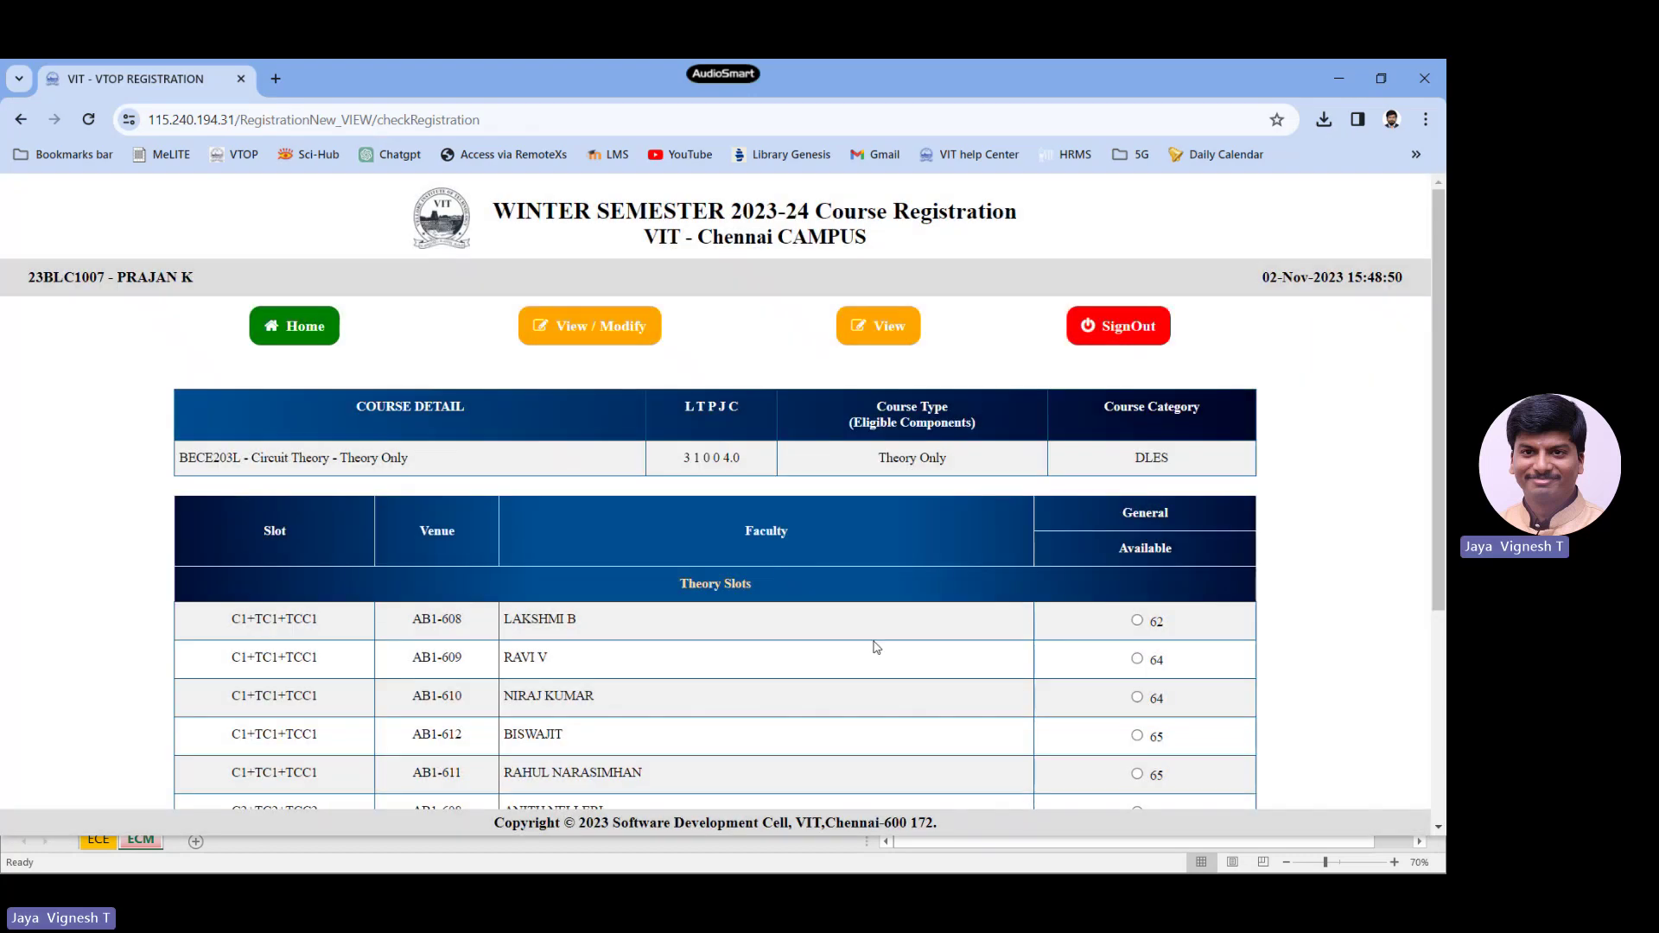
scroll(876, 647, down, 2)
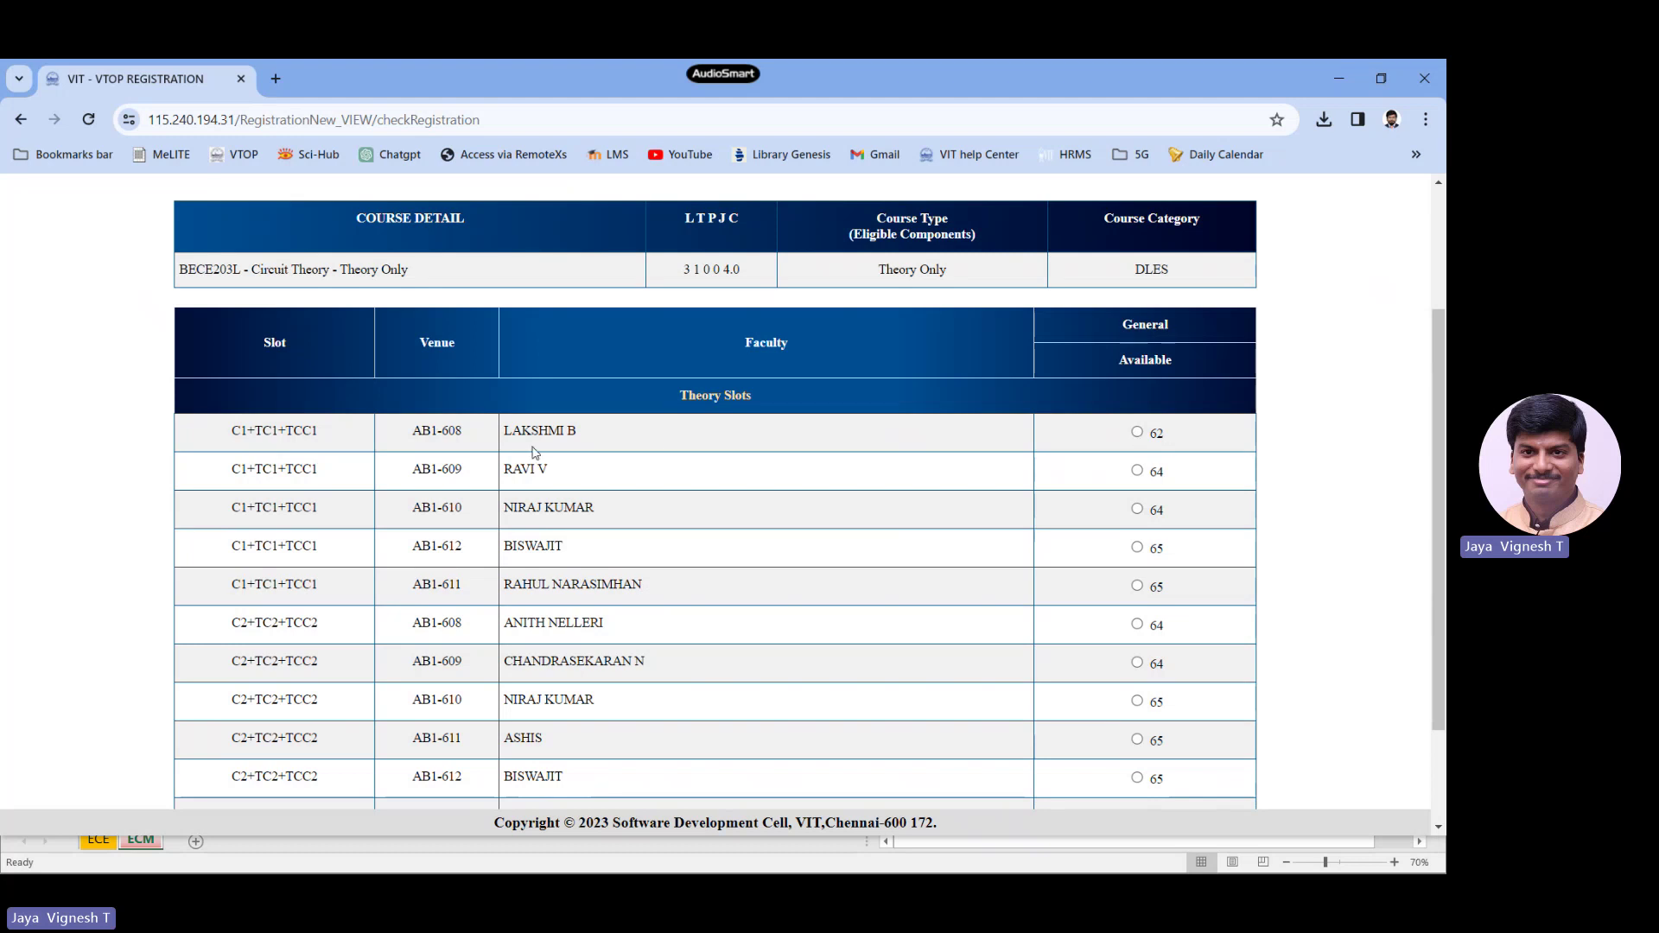
drag(534, 451, 1176, 553)
click(1137, 431)
scroll(785, 493, down, 2)
click(547, 717)
click(661, 764)
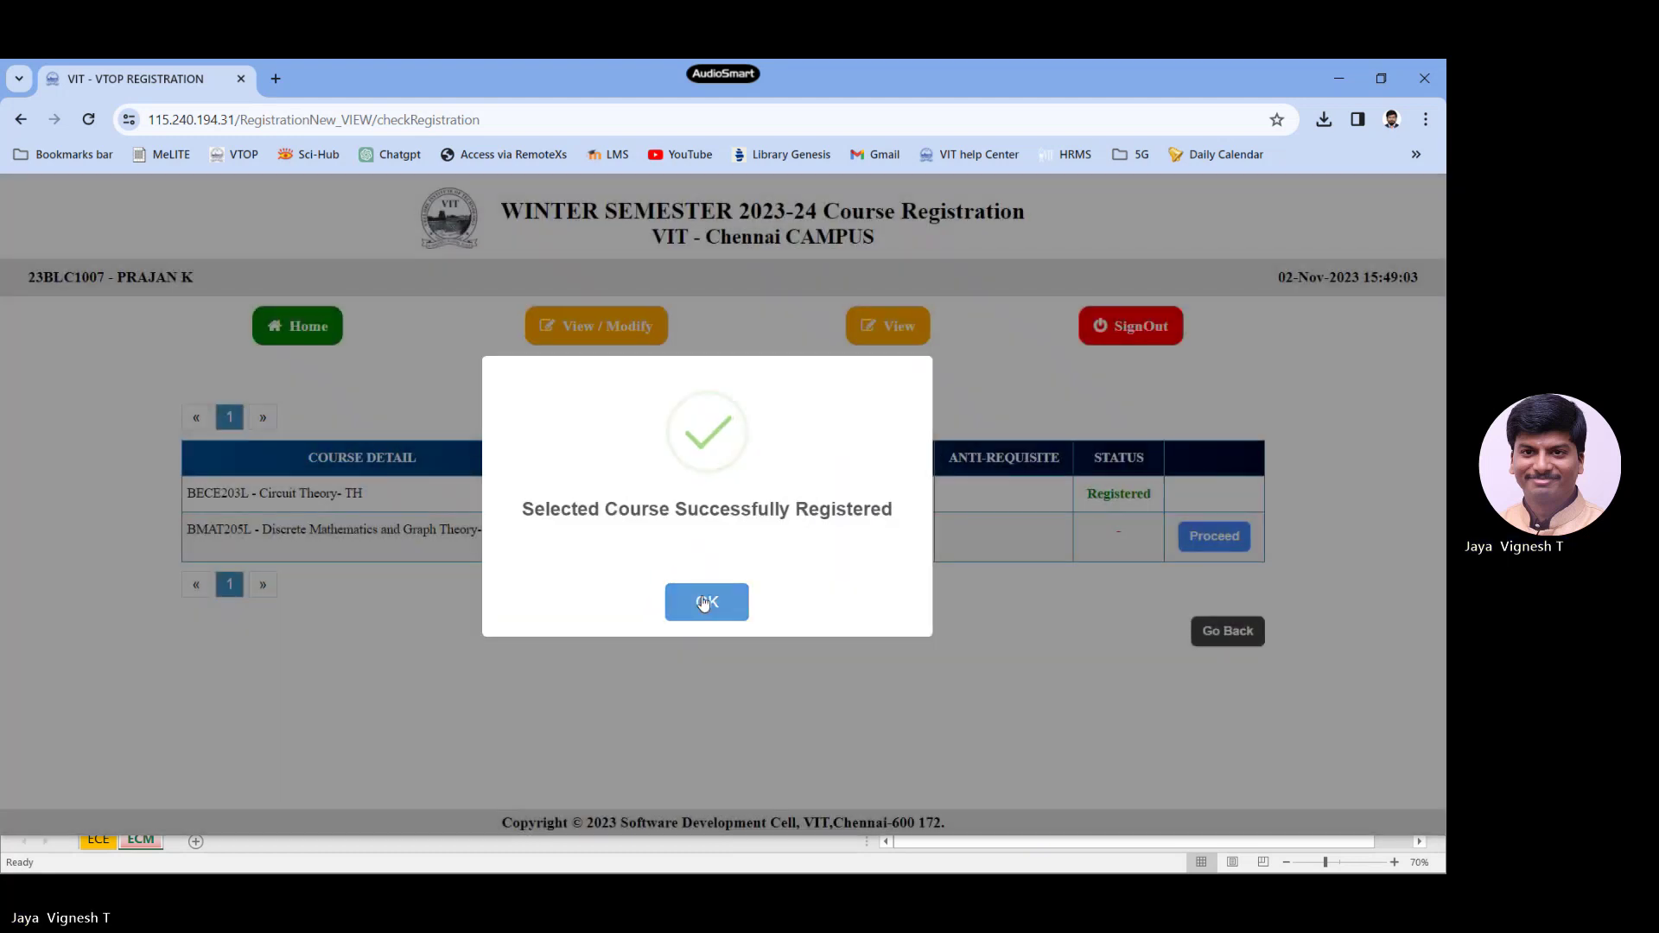
click(705, 602)
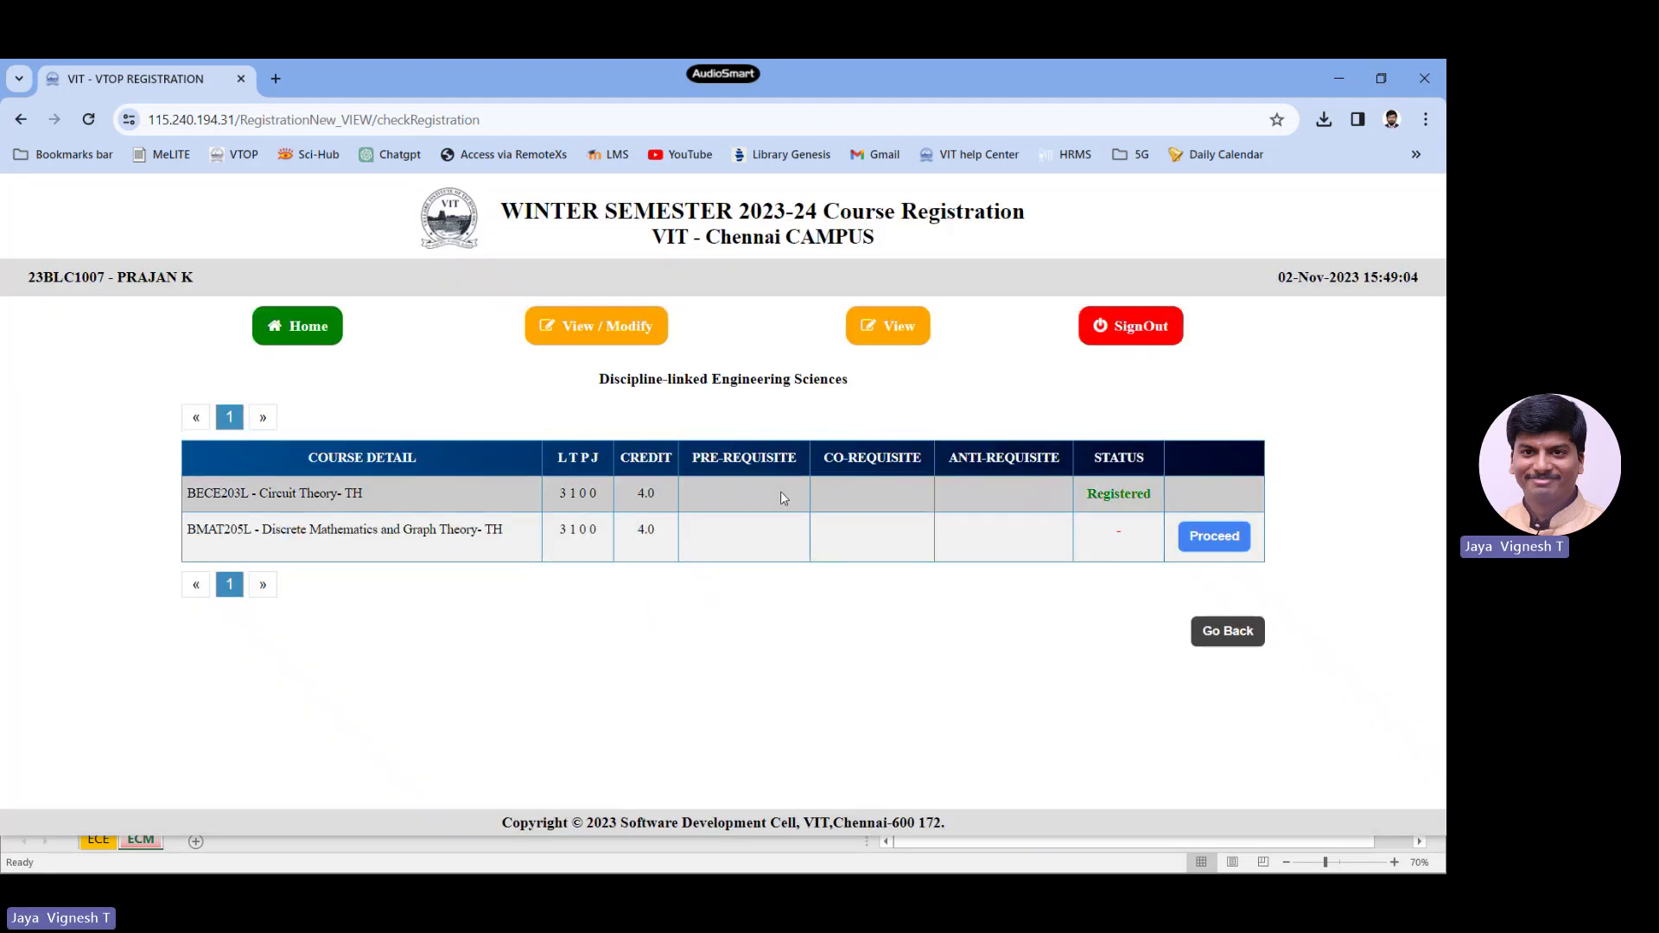
key(alt+Tab)
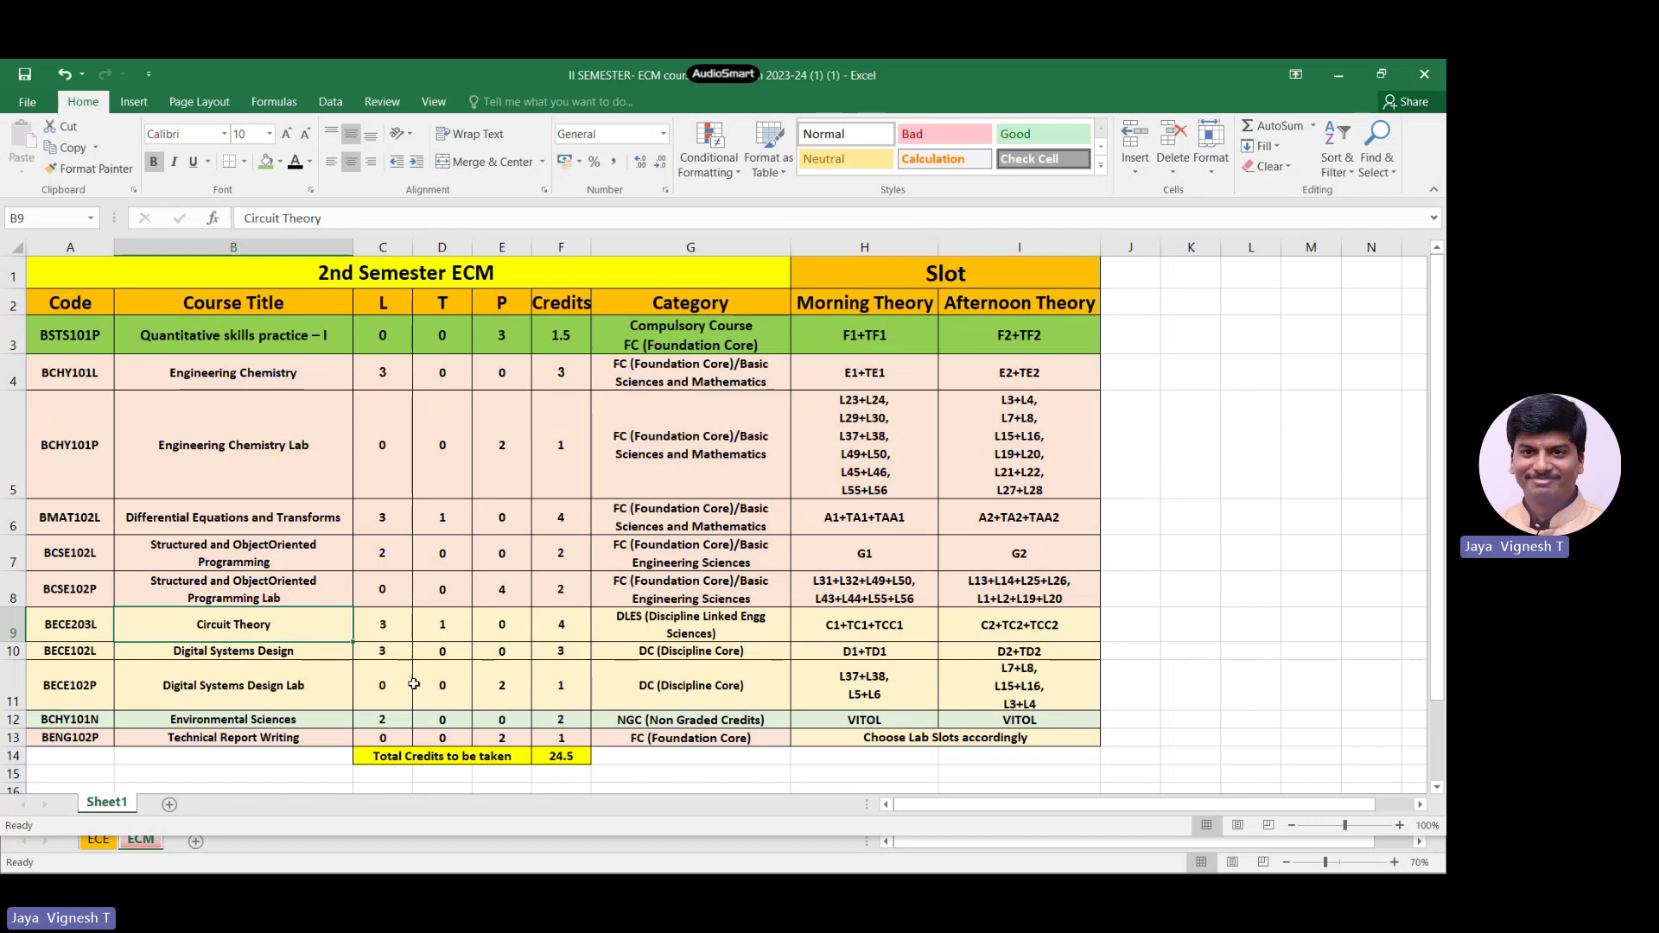
click(725, 654)
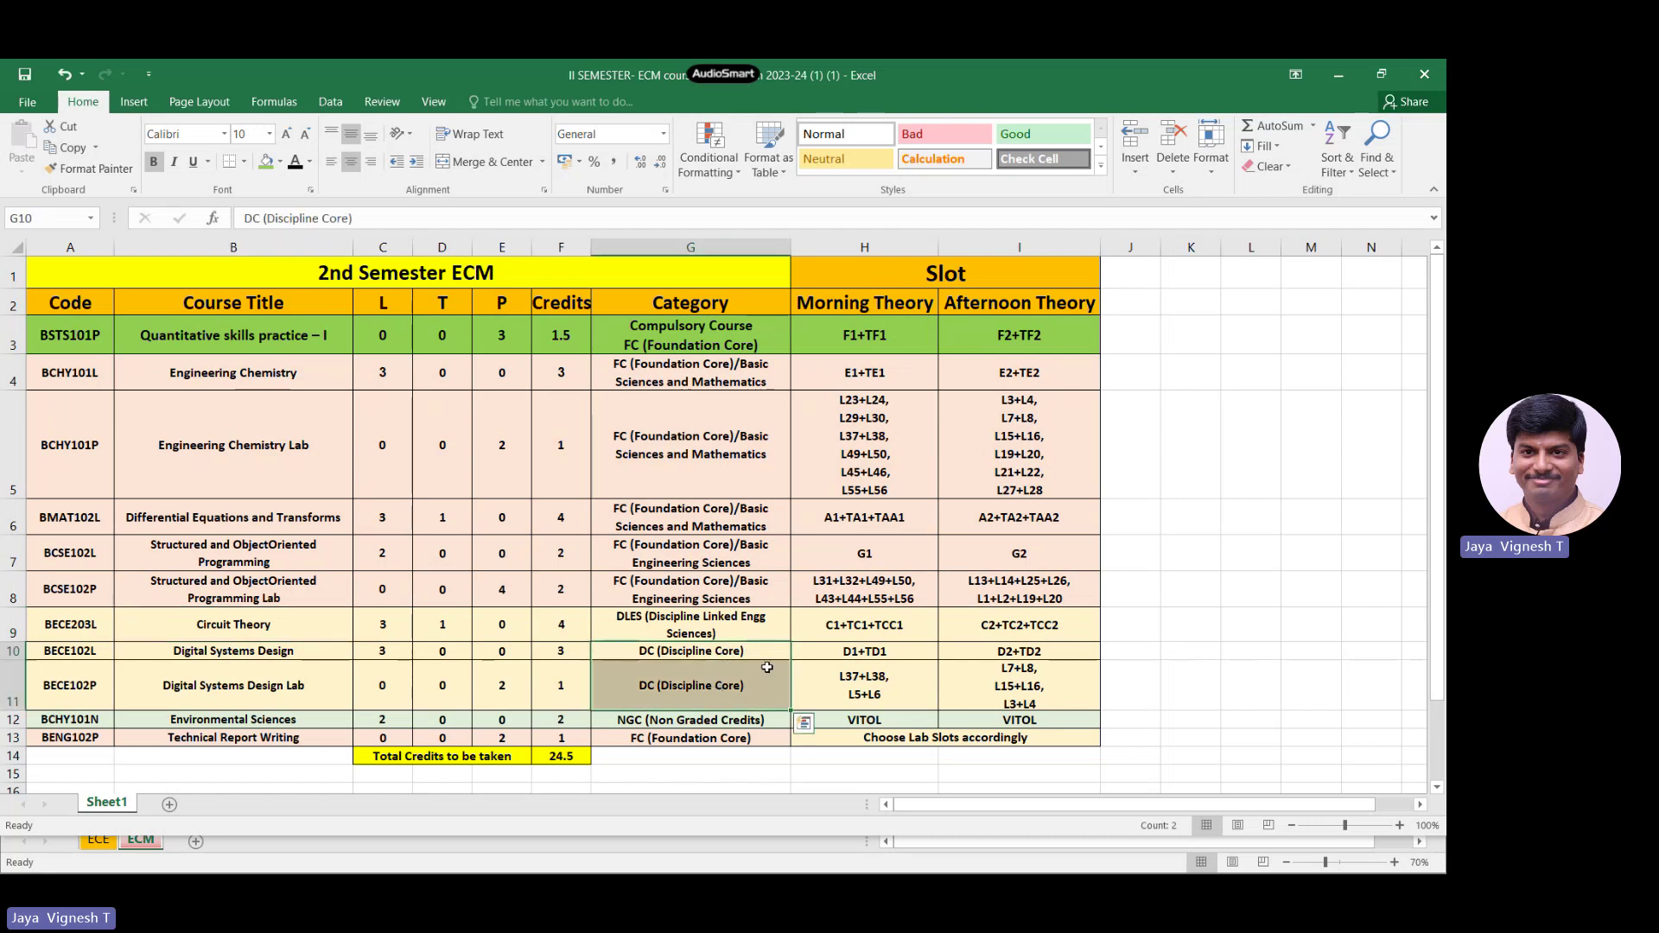
click(795, 648)
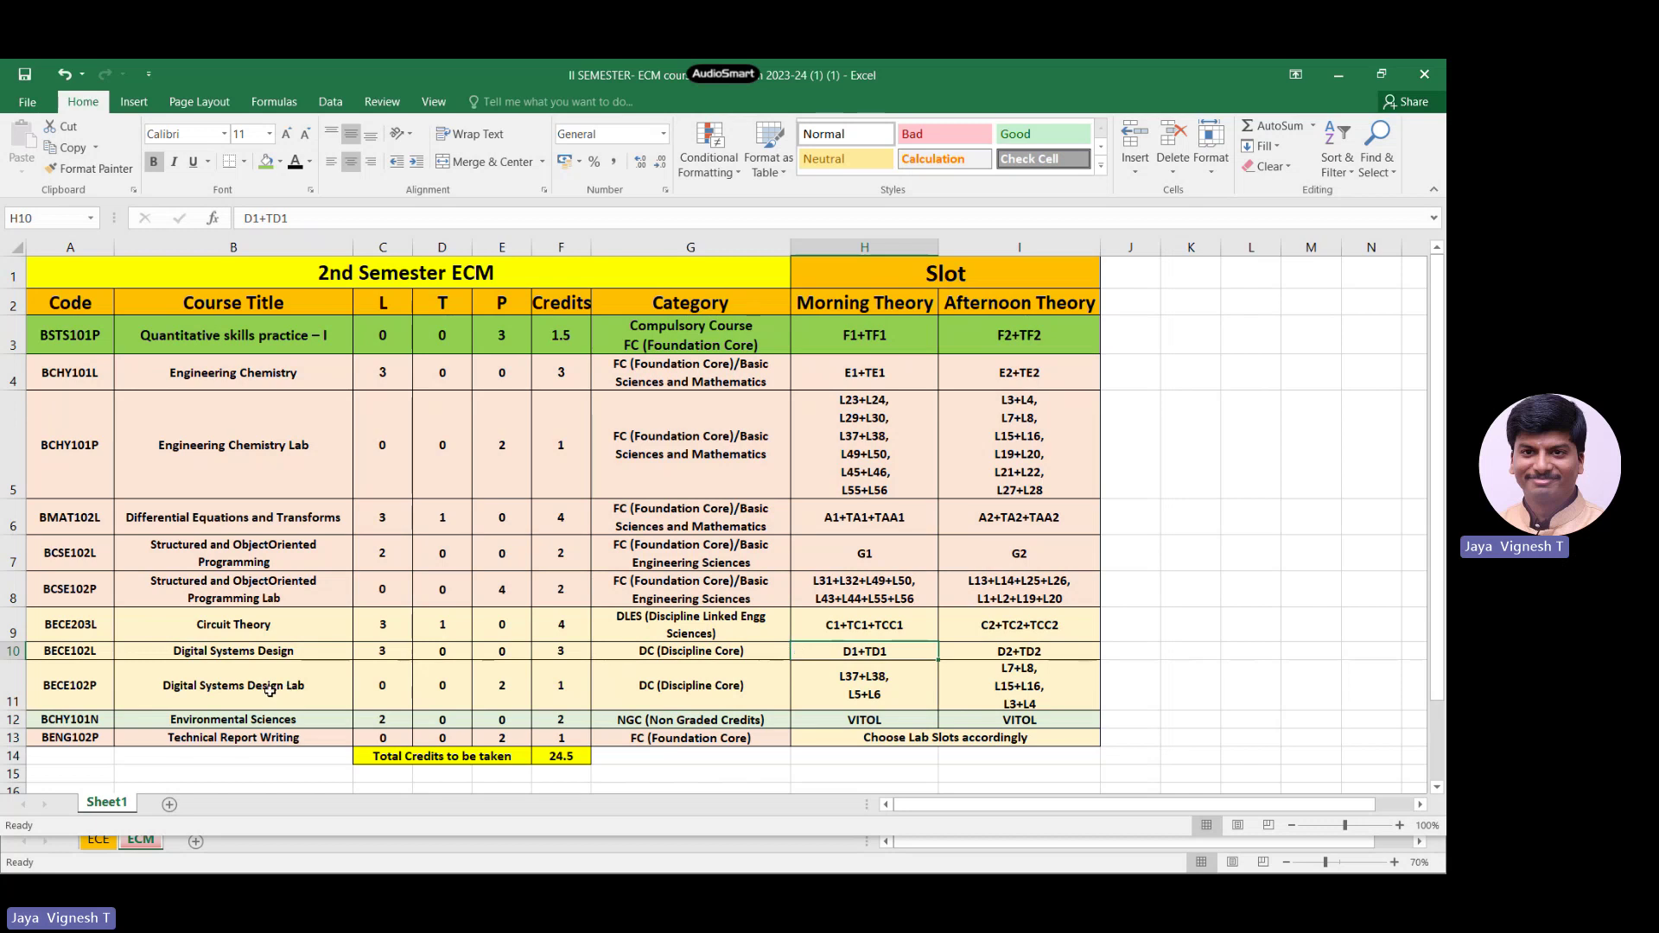
key(alt+Tab)
key(alt+Tab)
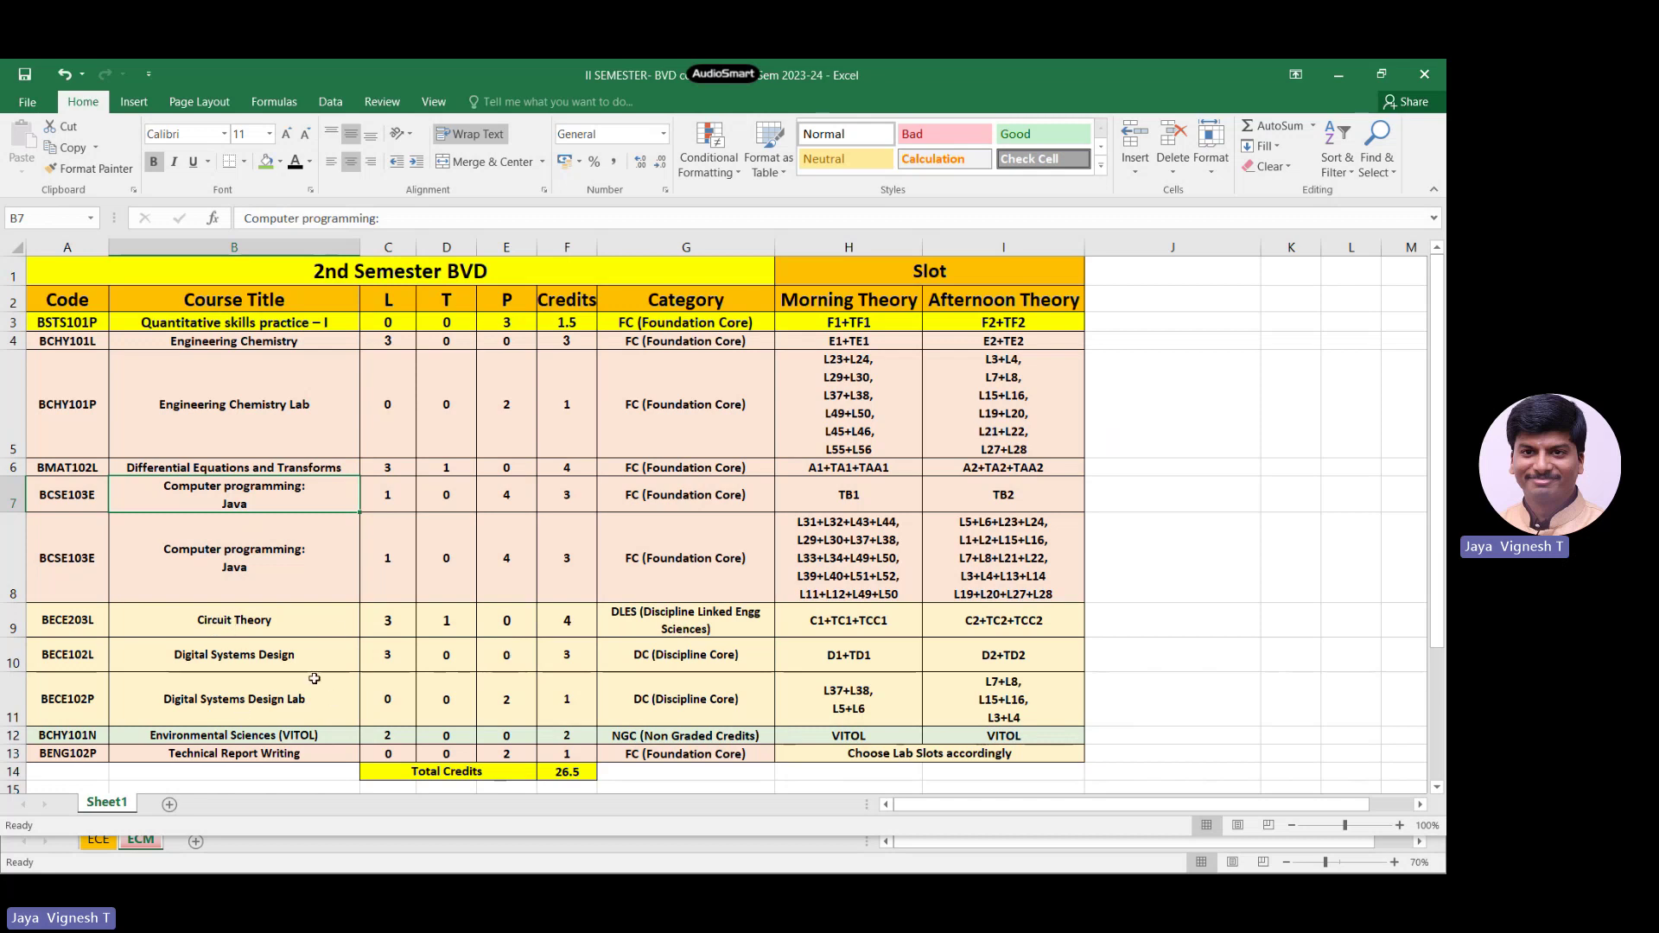
key(alt+Tab)
key(alt+Tab)
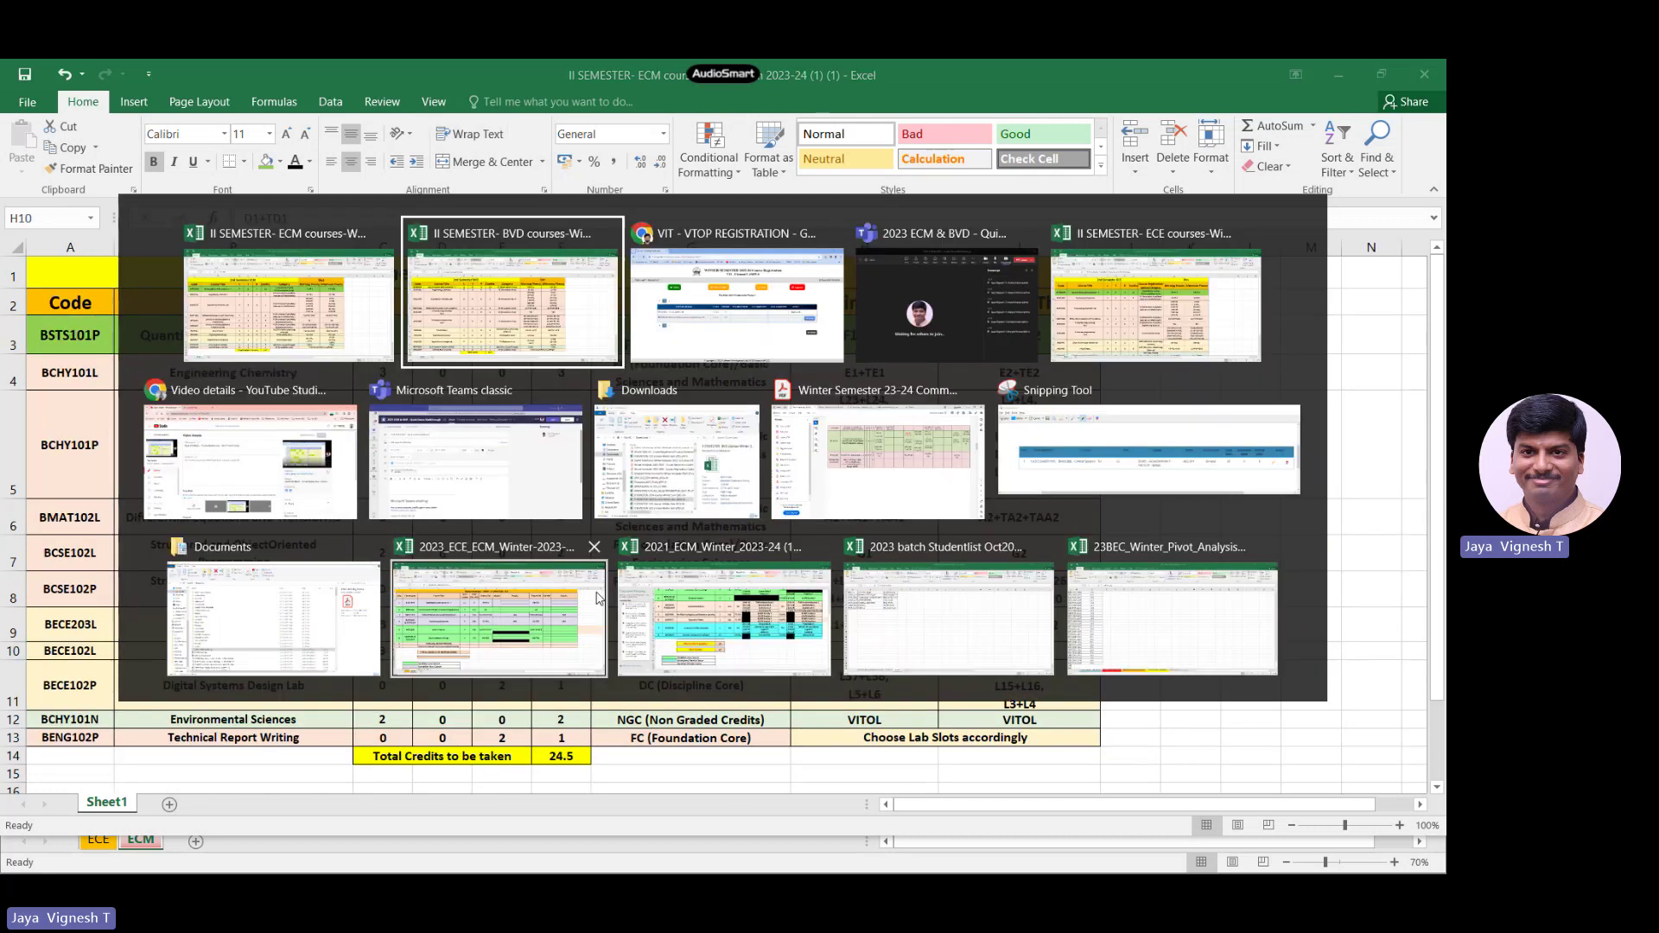
key(alt+Tab)
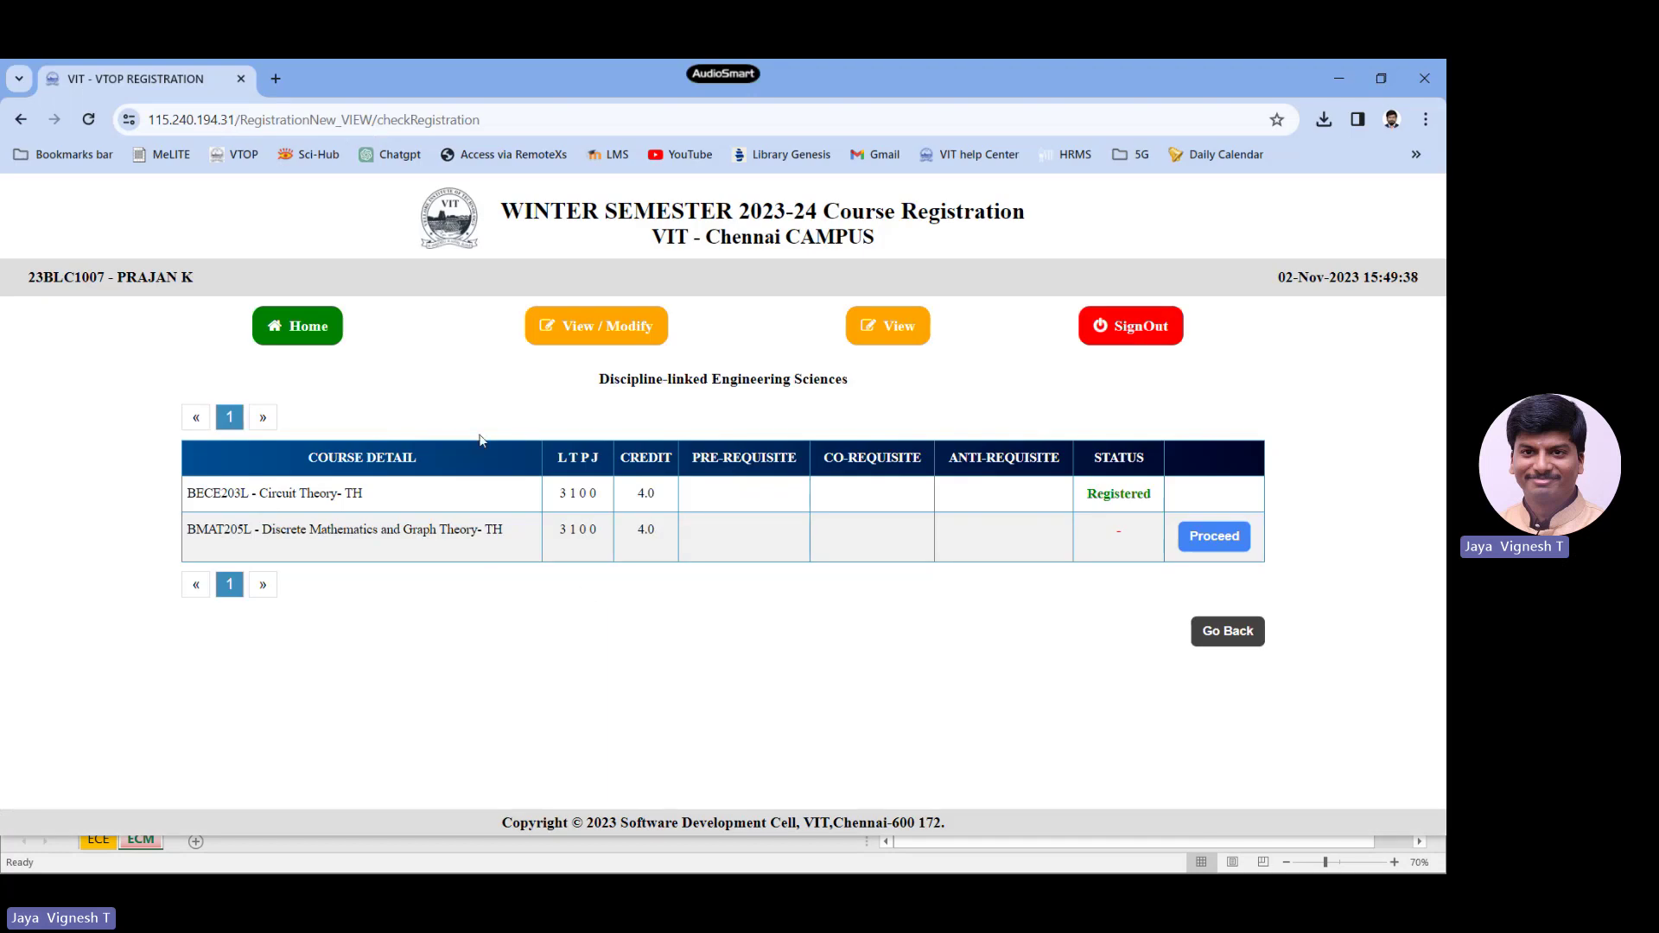
Step: Switch the category to Discipline Core and show its third page of courses
click(304, 329)
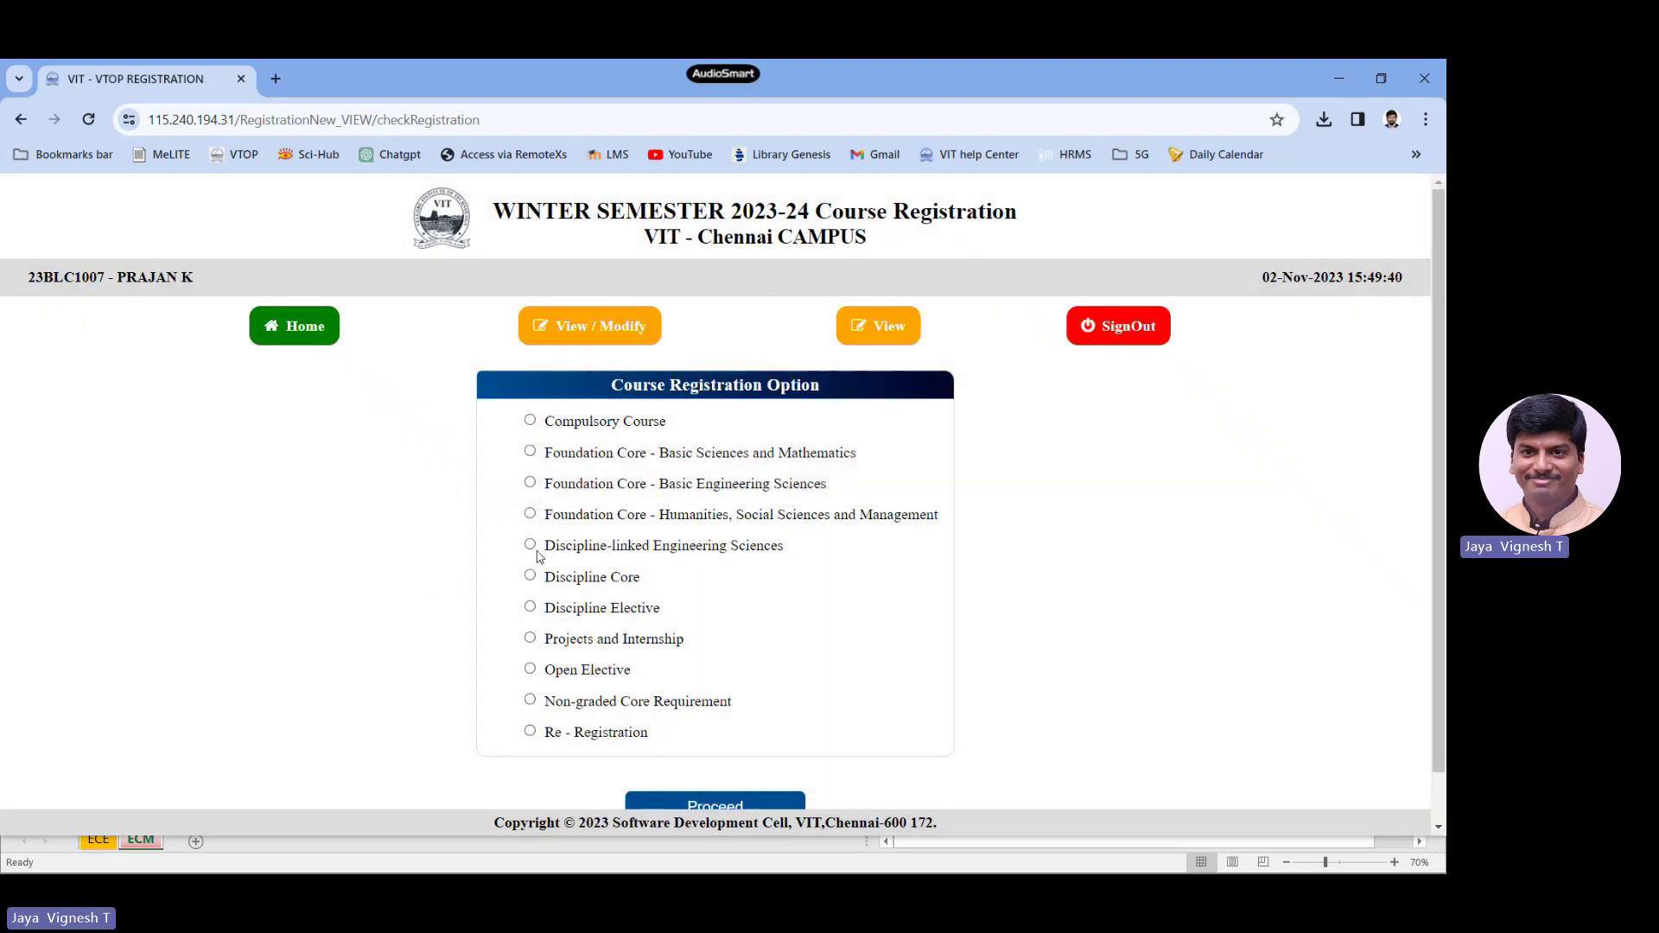
click(529, 546)
scroll(689, 674, down, 1)
click(691, 753)
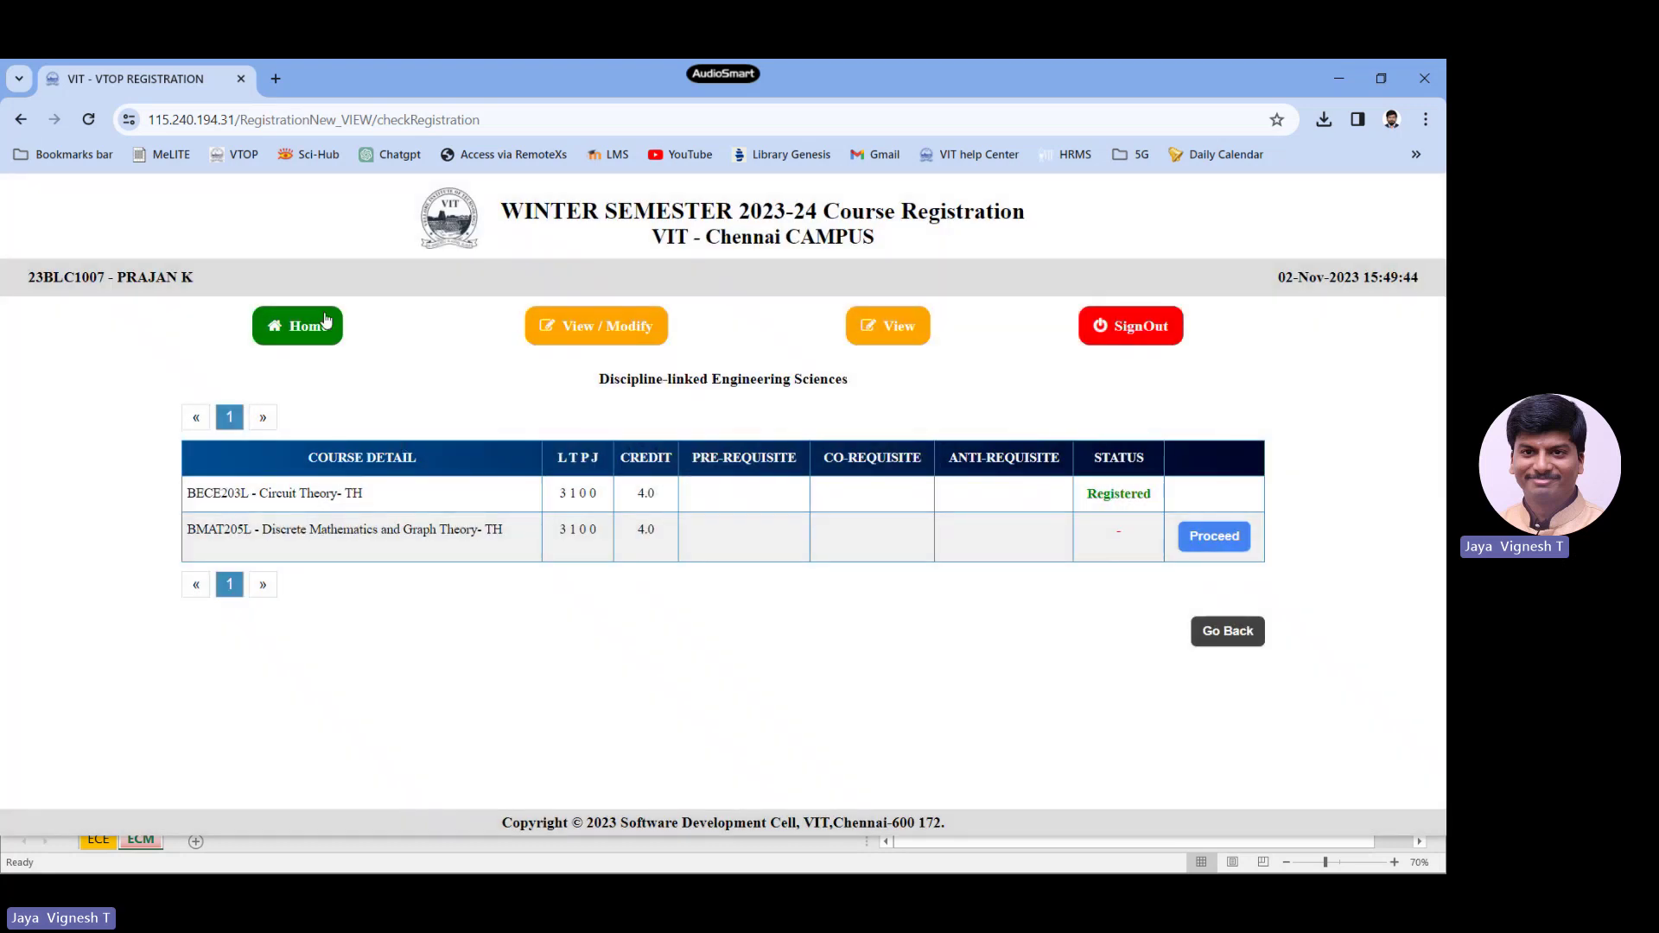
click(325, 321)
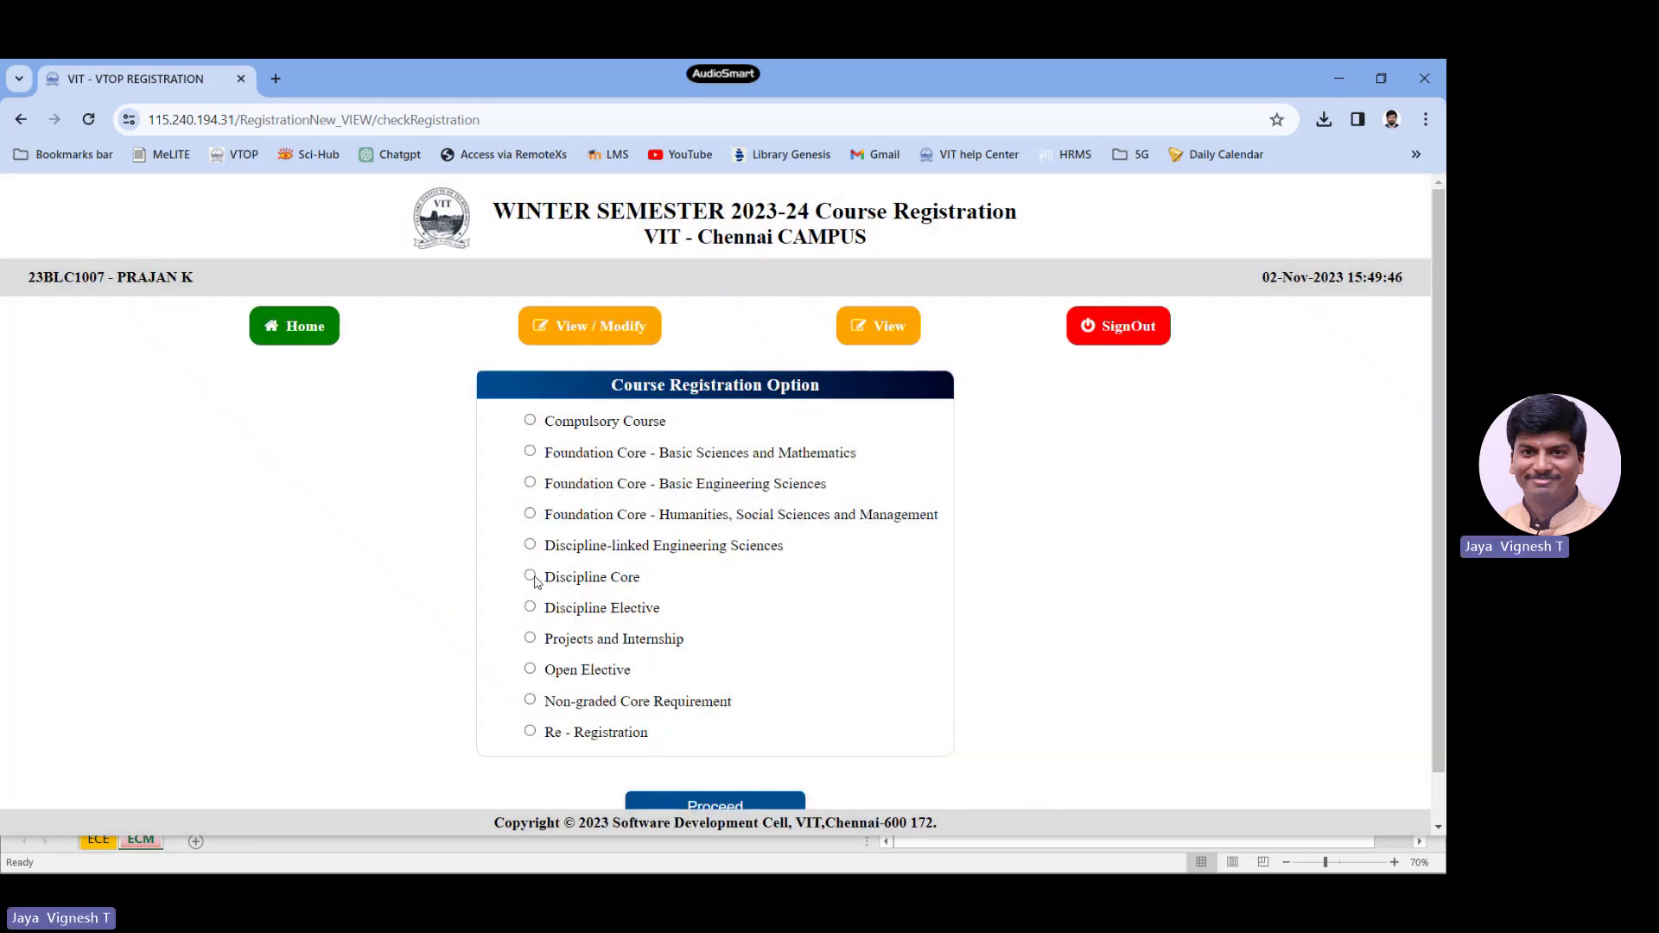
click(530, 576)
scroll(535, 581, down, 1)
click(716, 756)
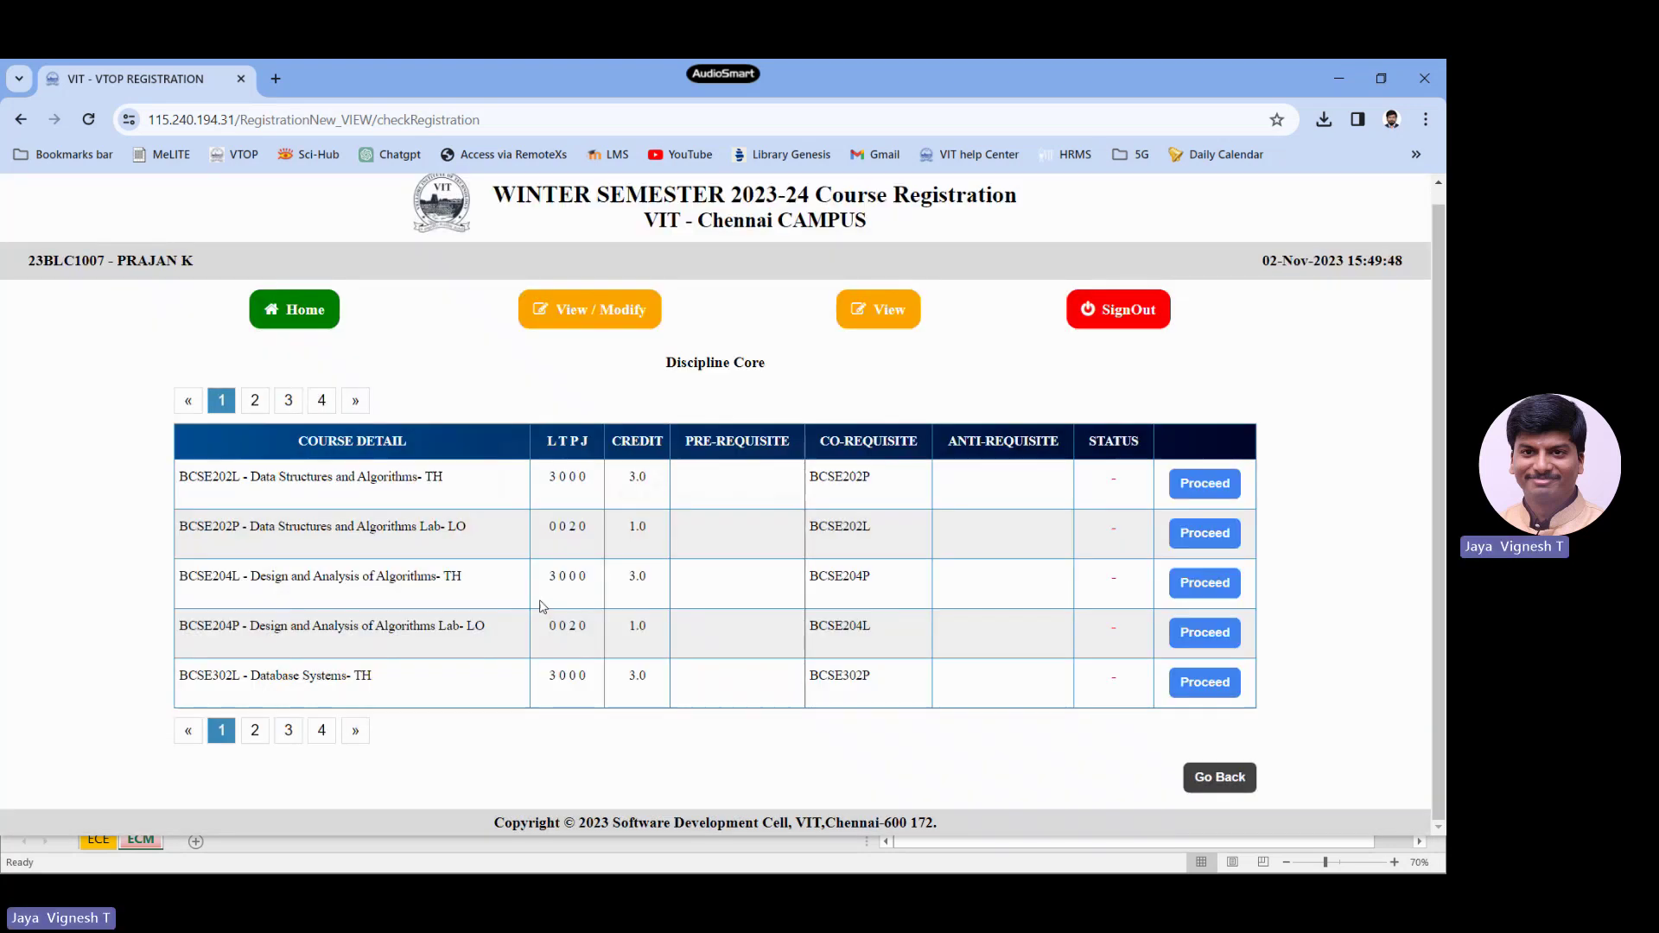
click(258, 732)
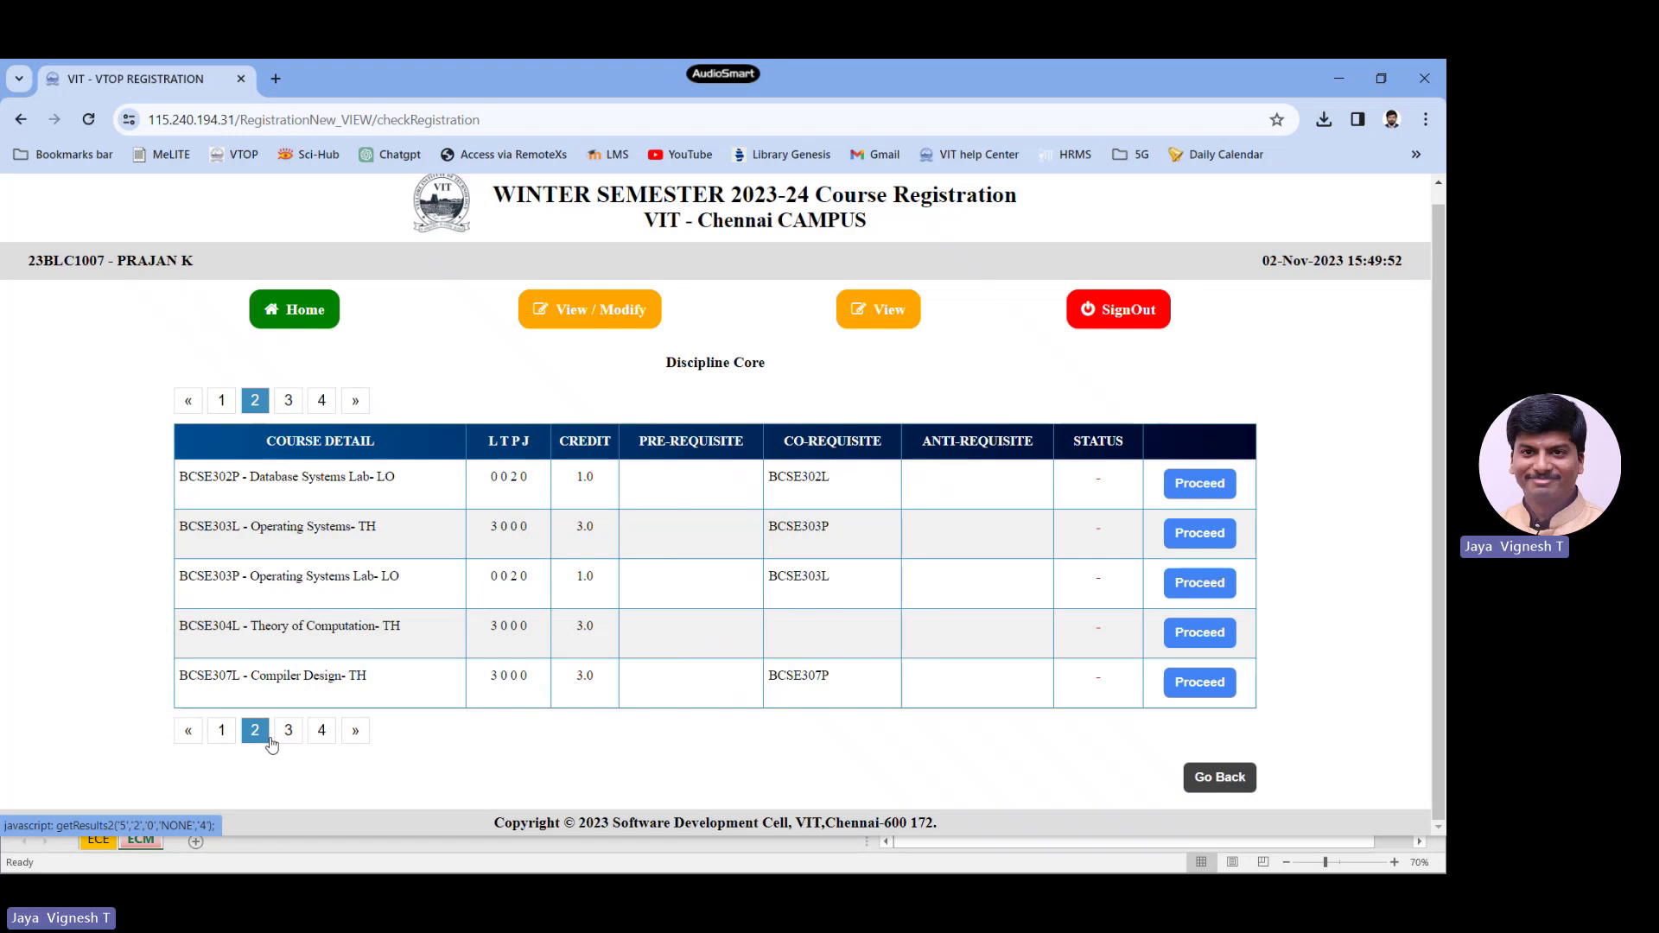
click(291, 735)
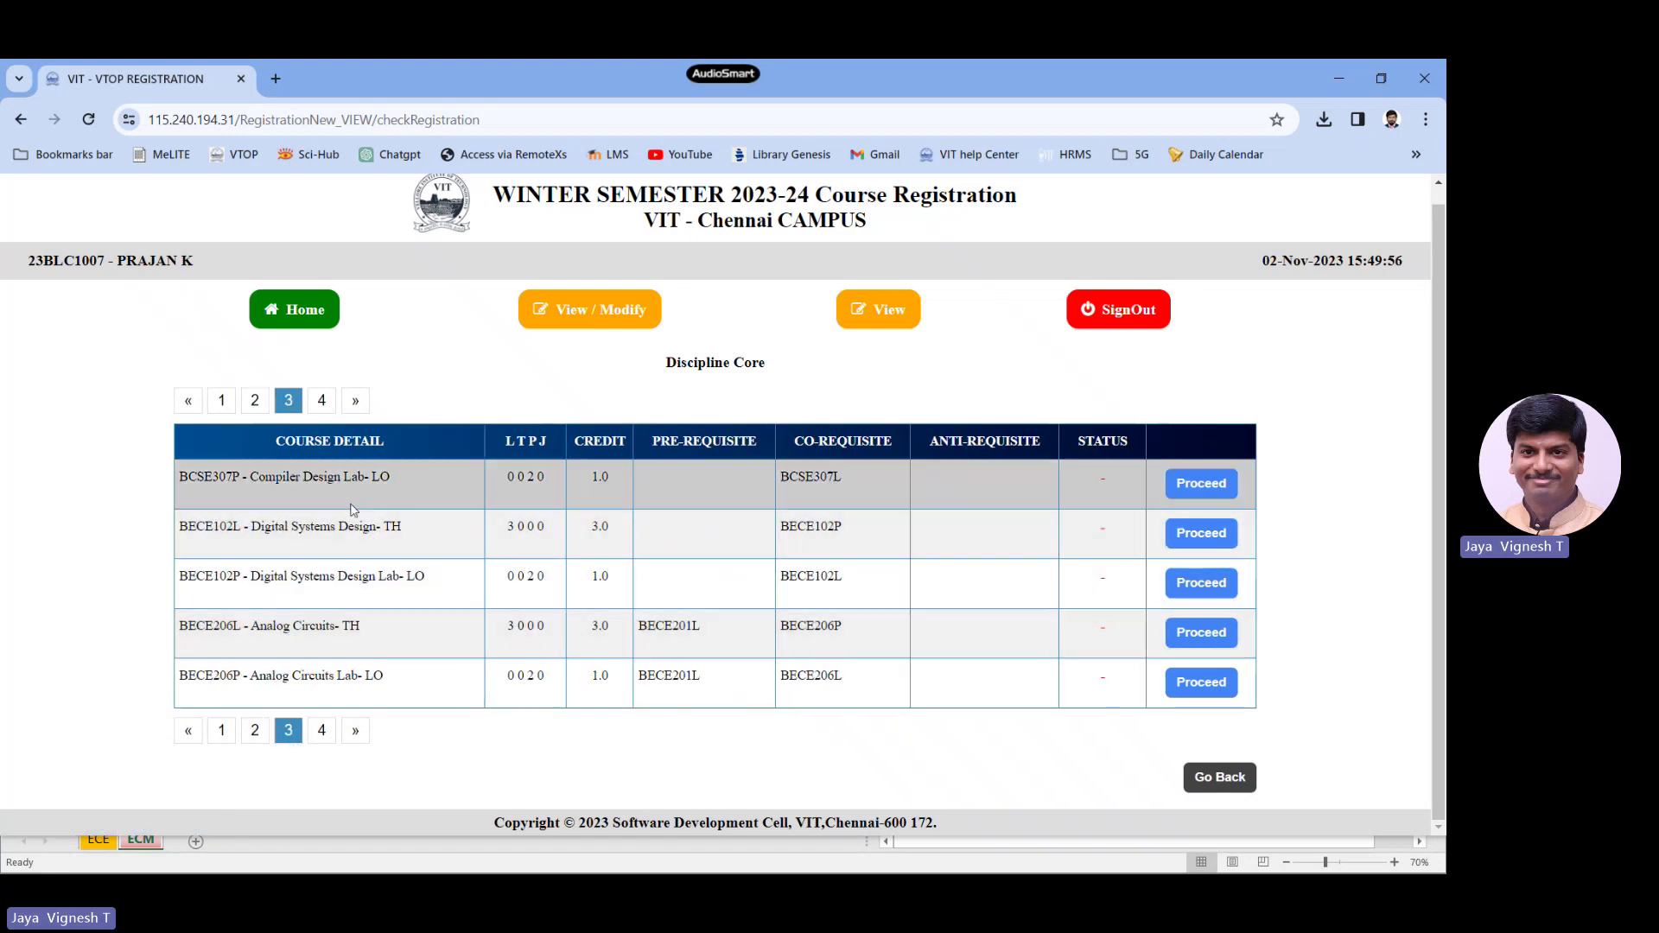
Step: Open Digital Systems Design's slot choices and check its slot in the Excel sheet
click(1221, 528)
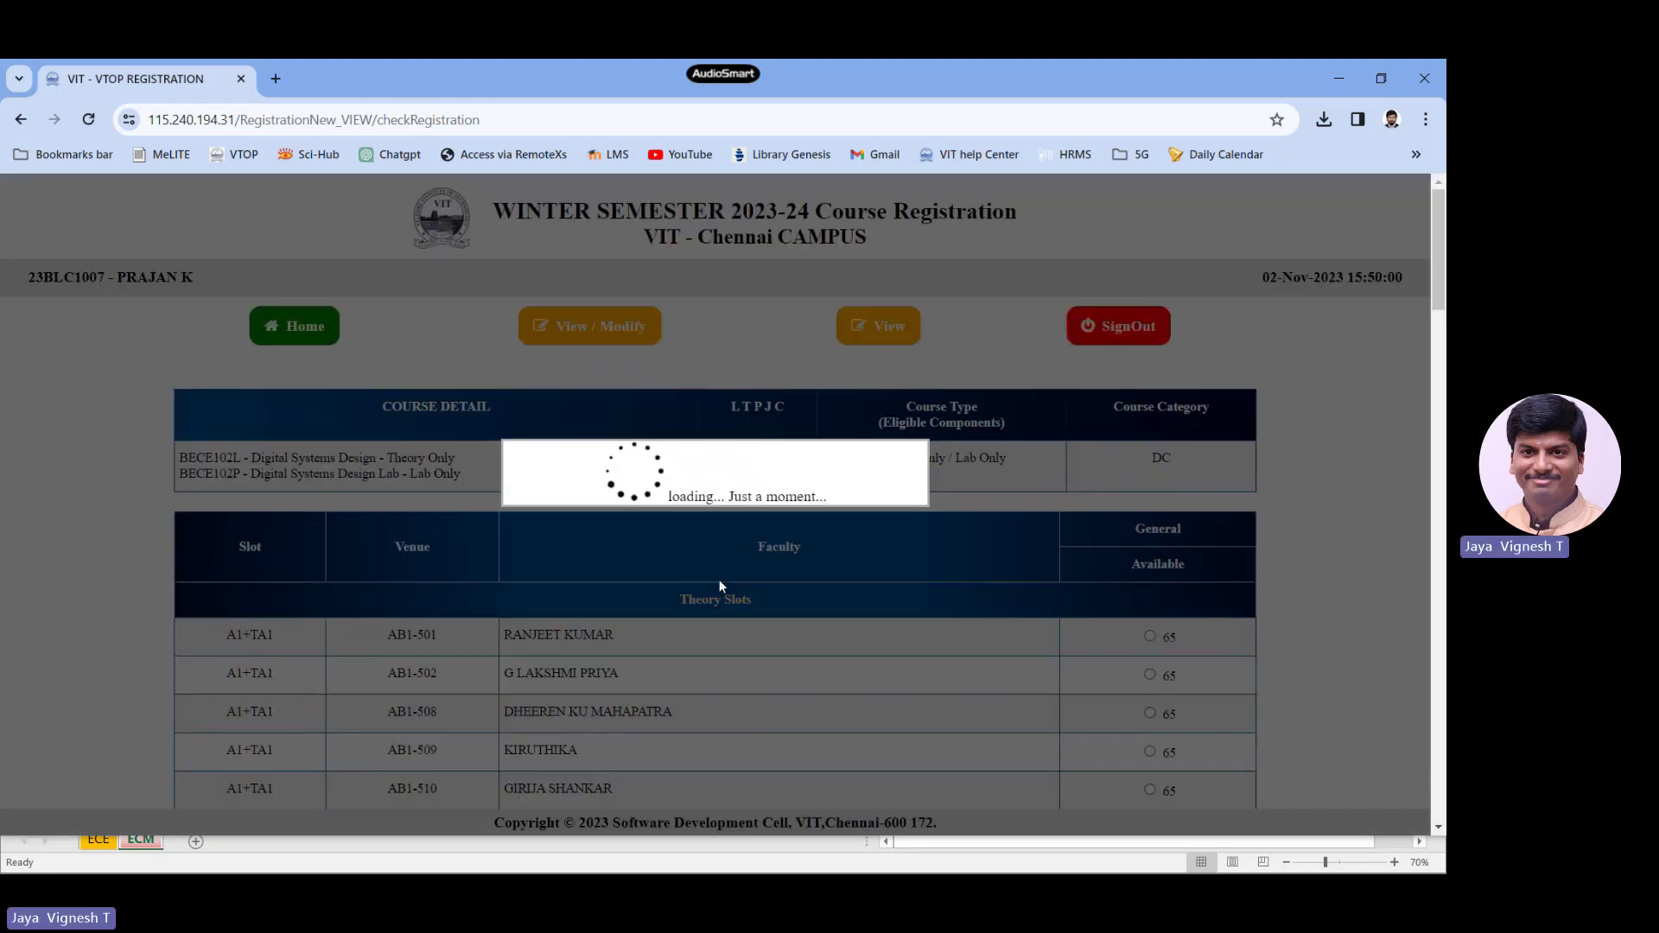
scroll(655, 557, down, 1)
key(alt+Tab)
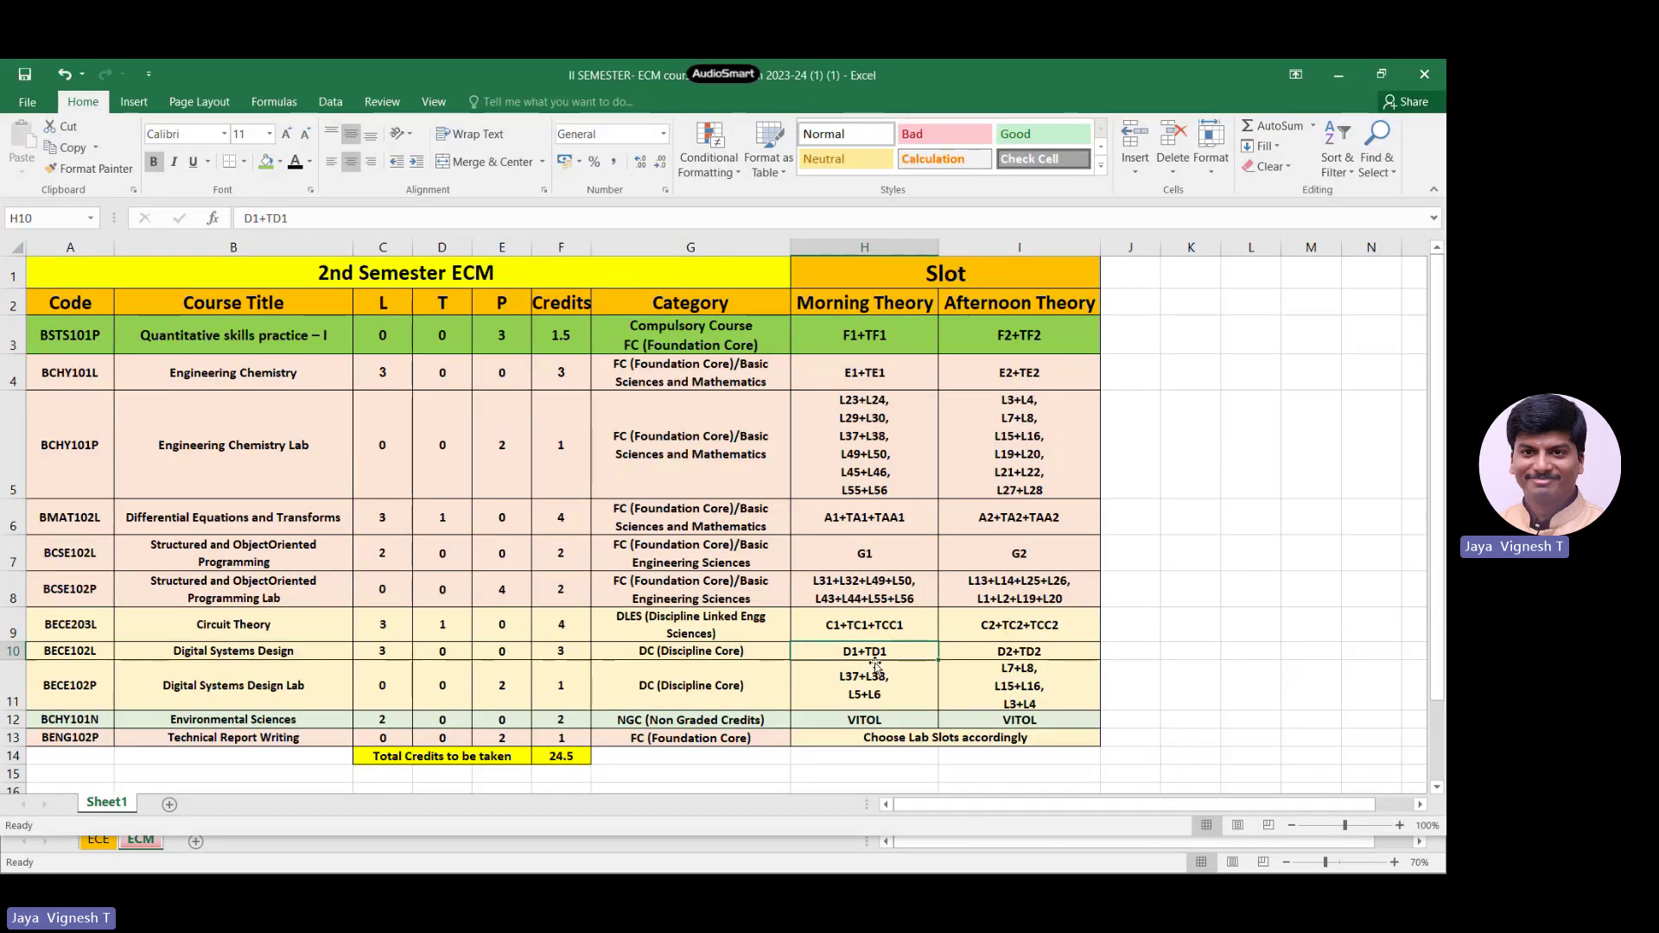
click(940, 647)
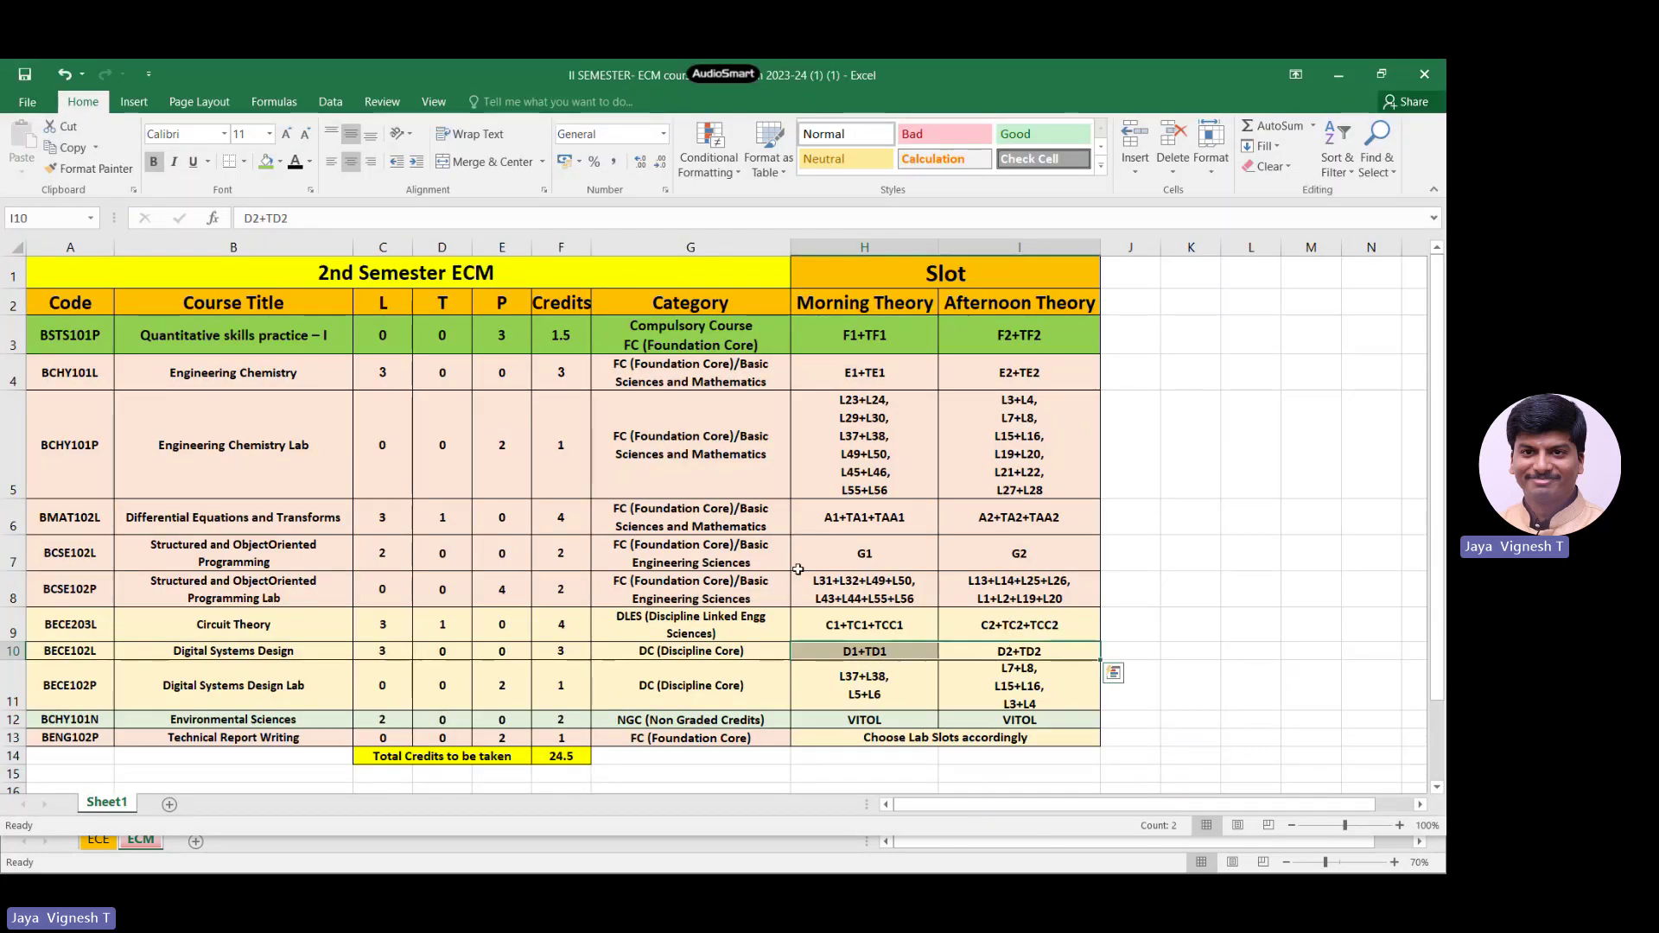
key(alt+Tab)
scroll(294, 652, down, 5)
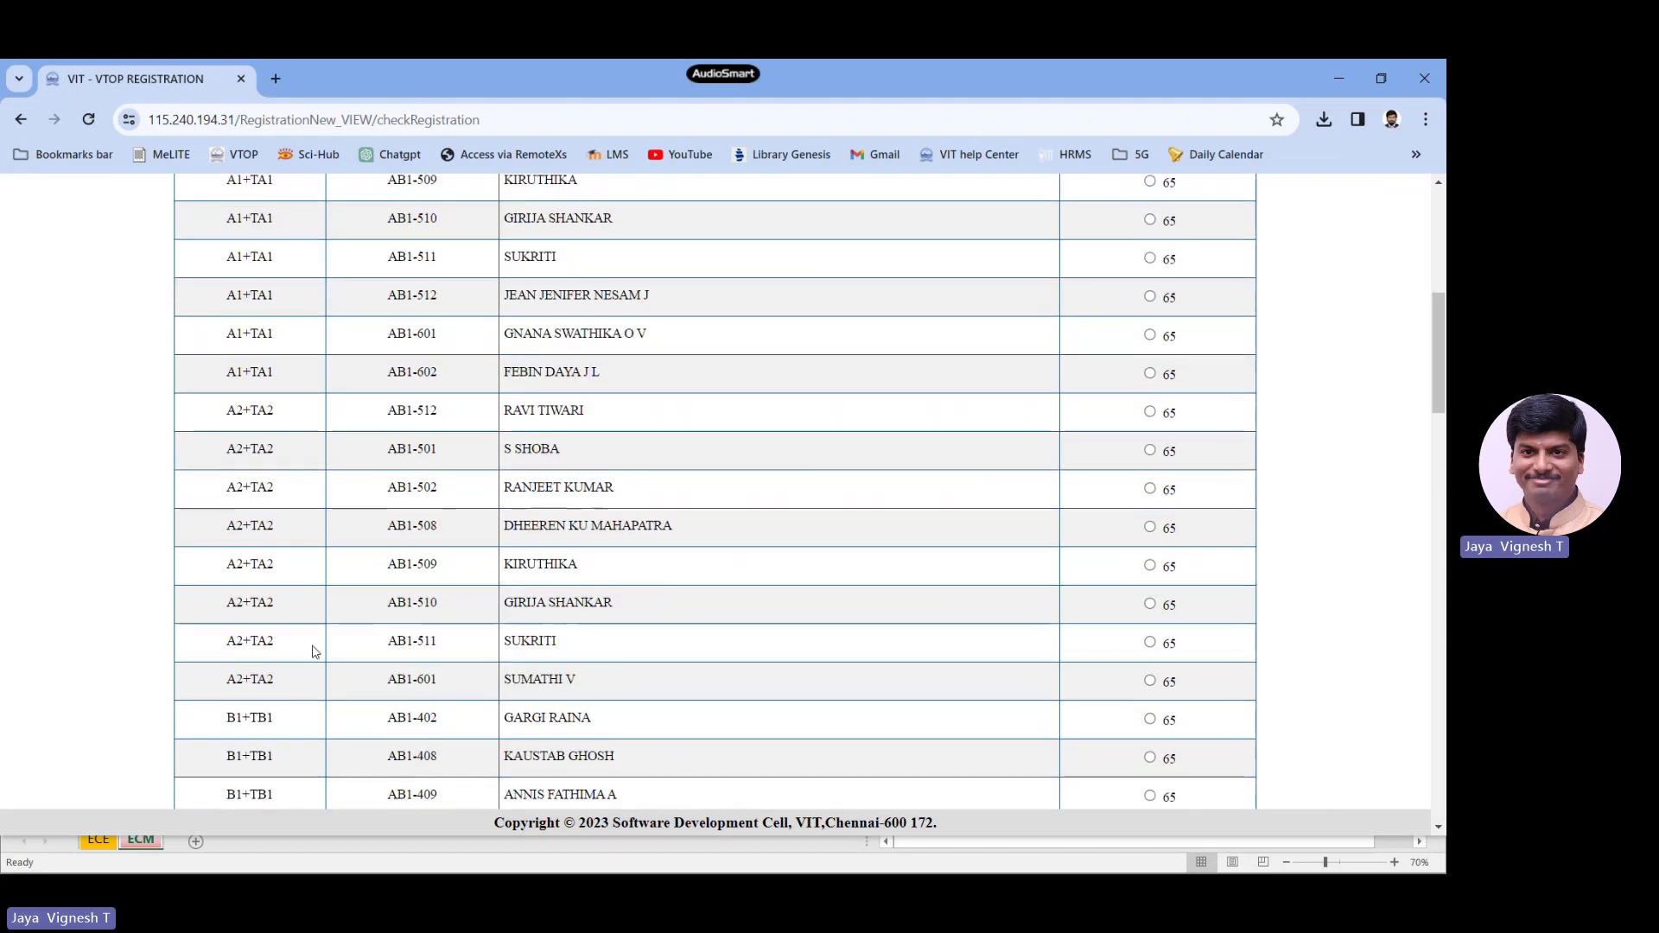
scroll(295, 651, down, 9)
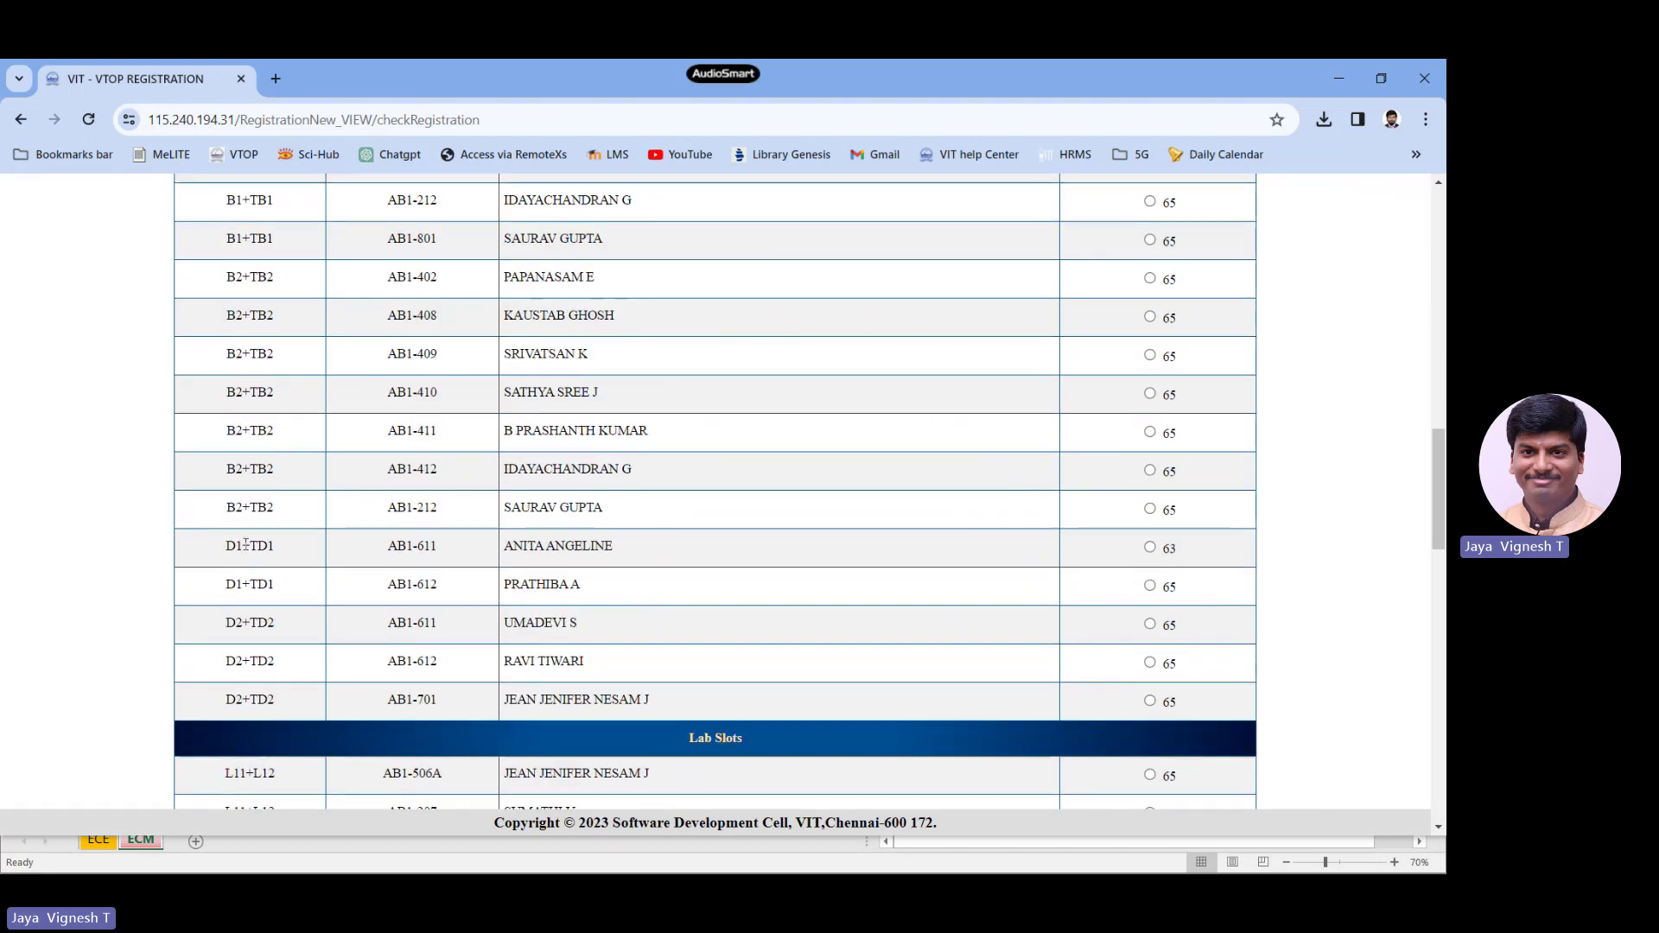
Step: Register BECE102L with theory slot D1+TD1 and lab slot L37+L38
drag(259, 551, 326, 600)
click(573, 550)
click(1150, 548)
scroll(264, 698, down, 2)
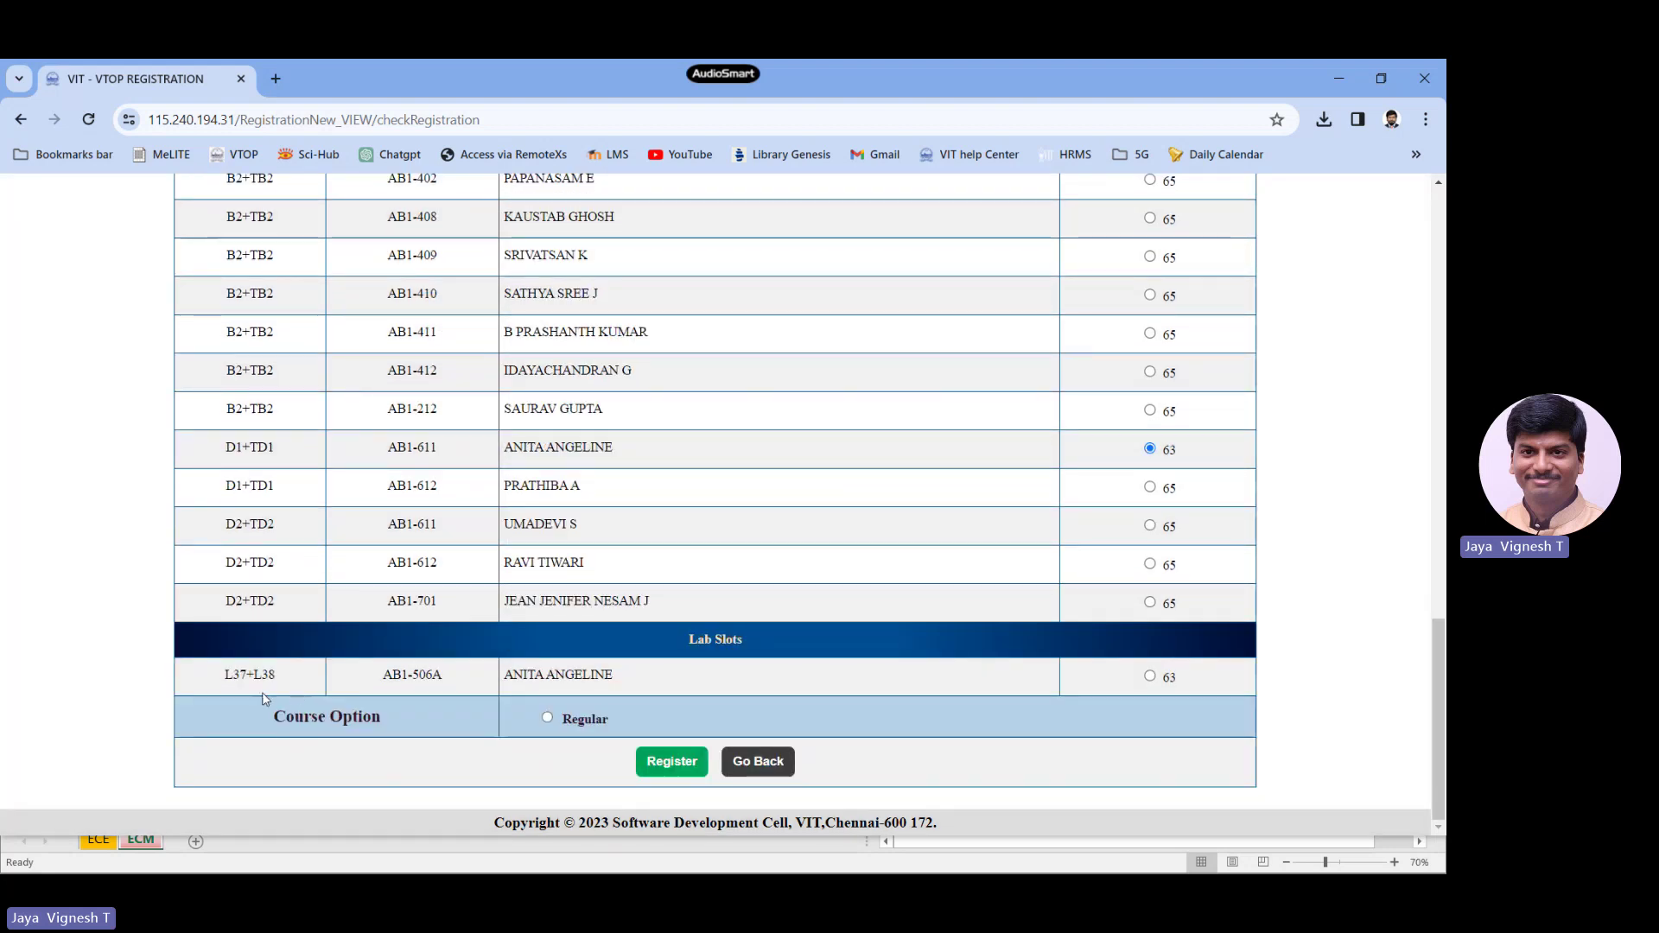
click(1150, 676)
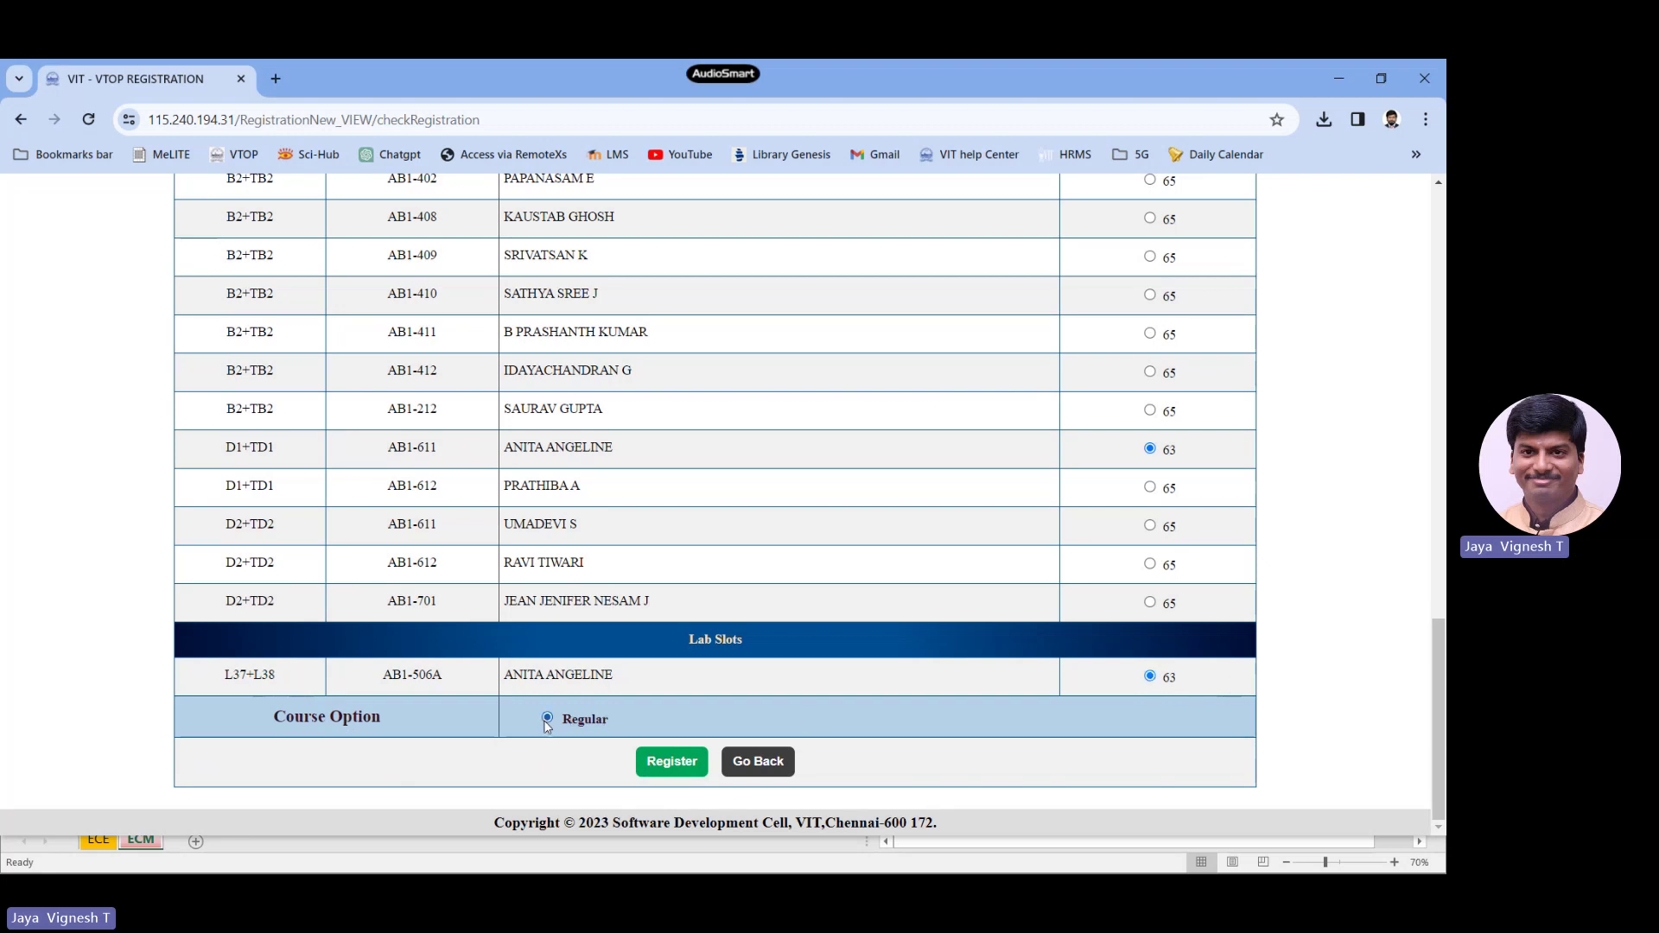
click(679, 760)
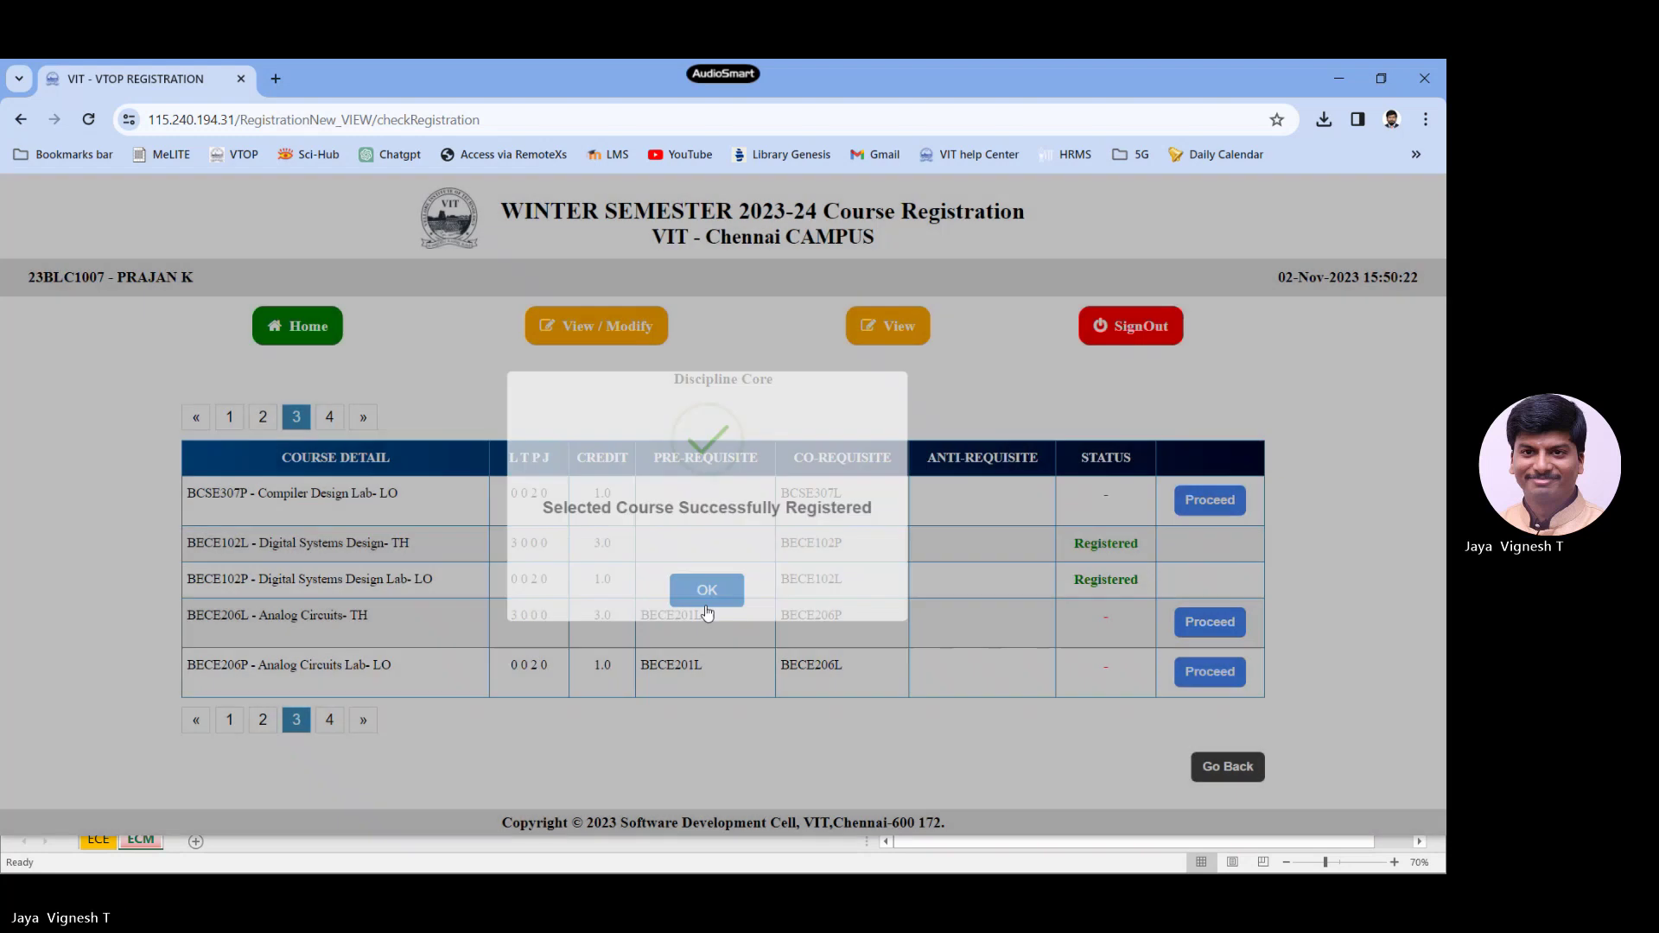
click(707, 591)
Step: Check the registered credit total of 21.5 and return to the registration options
click(884, 331)
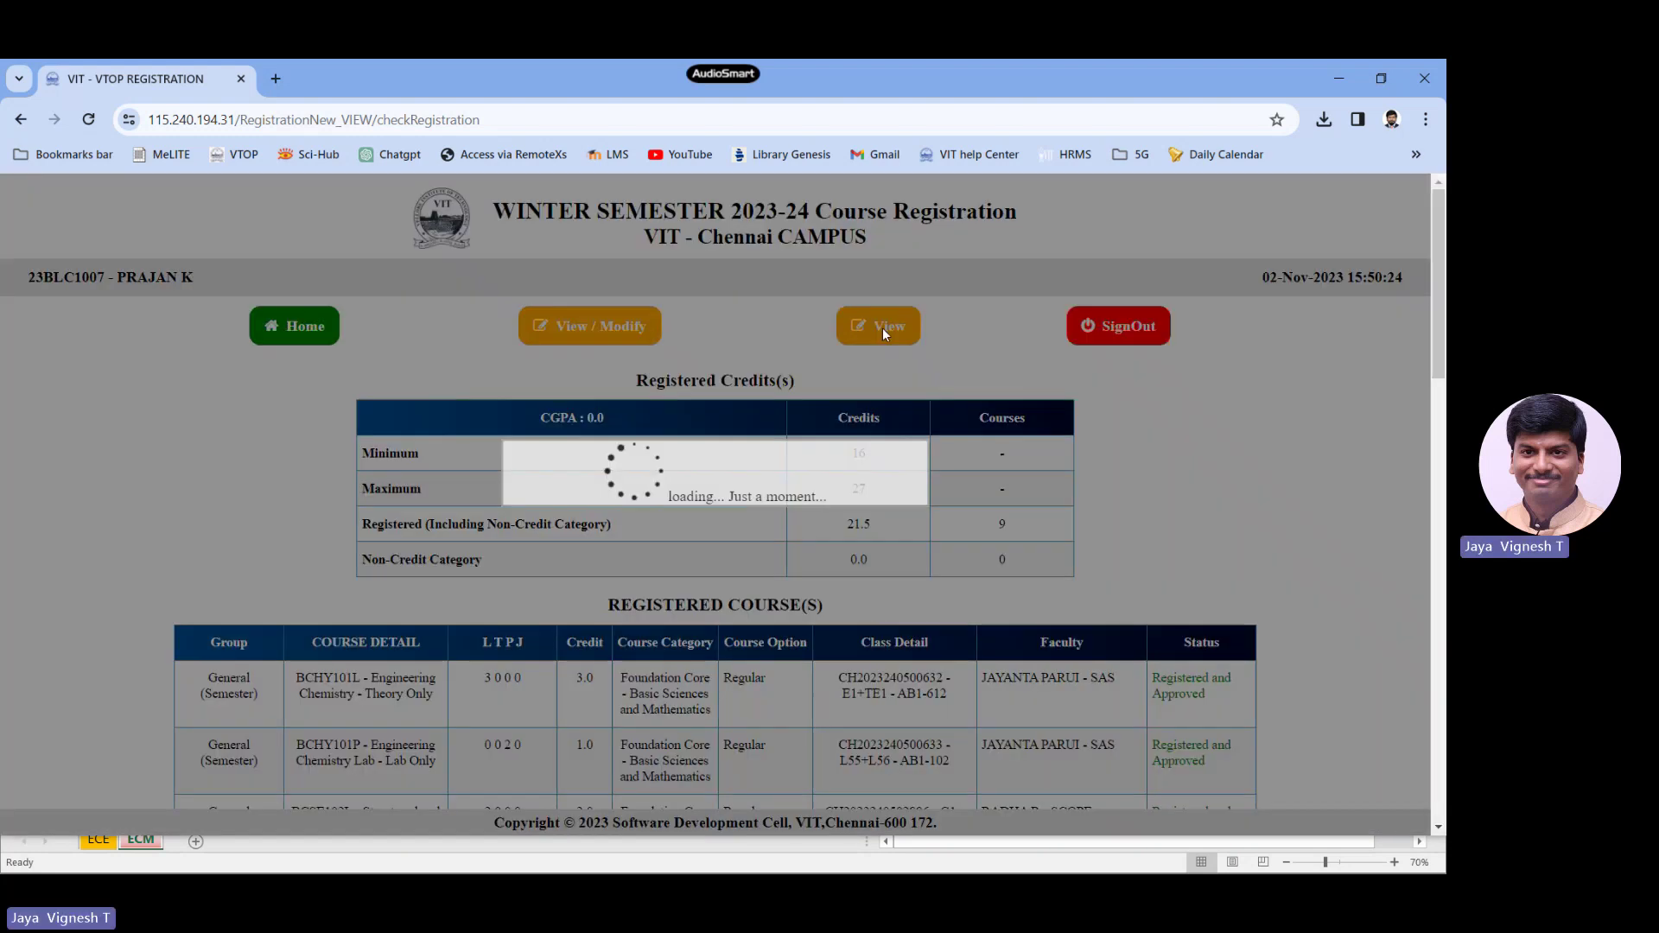
drag(837, 529, 894, 525)
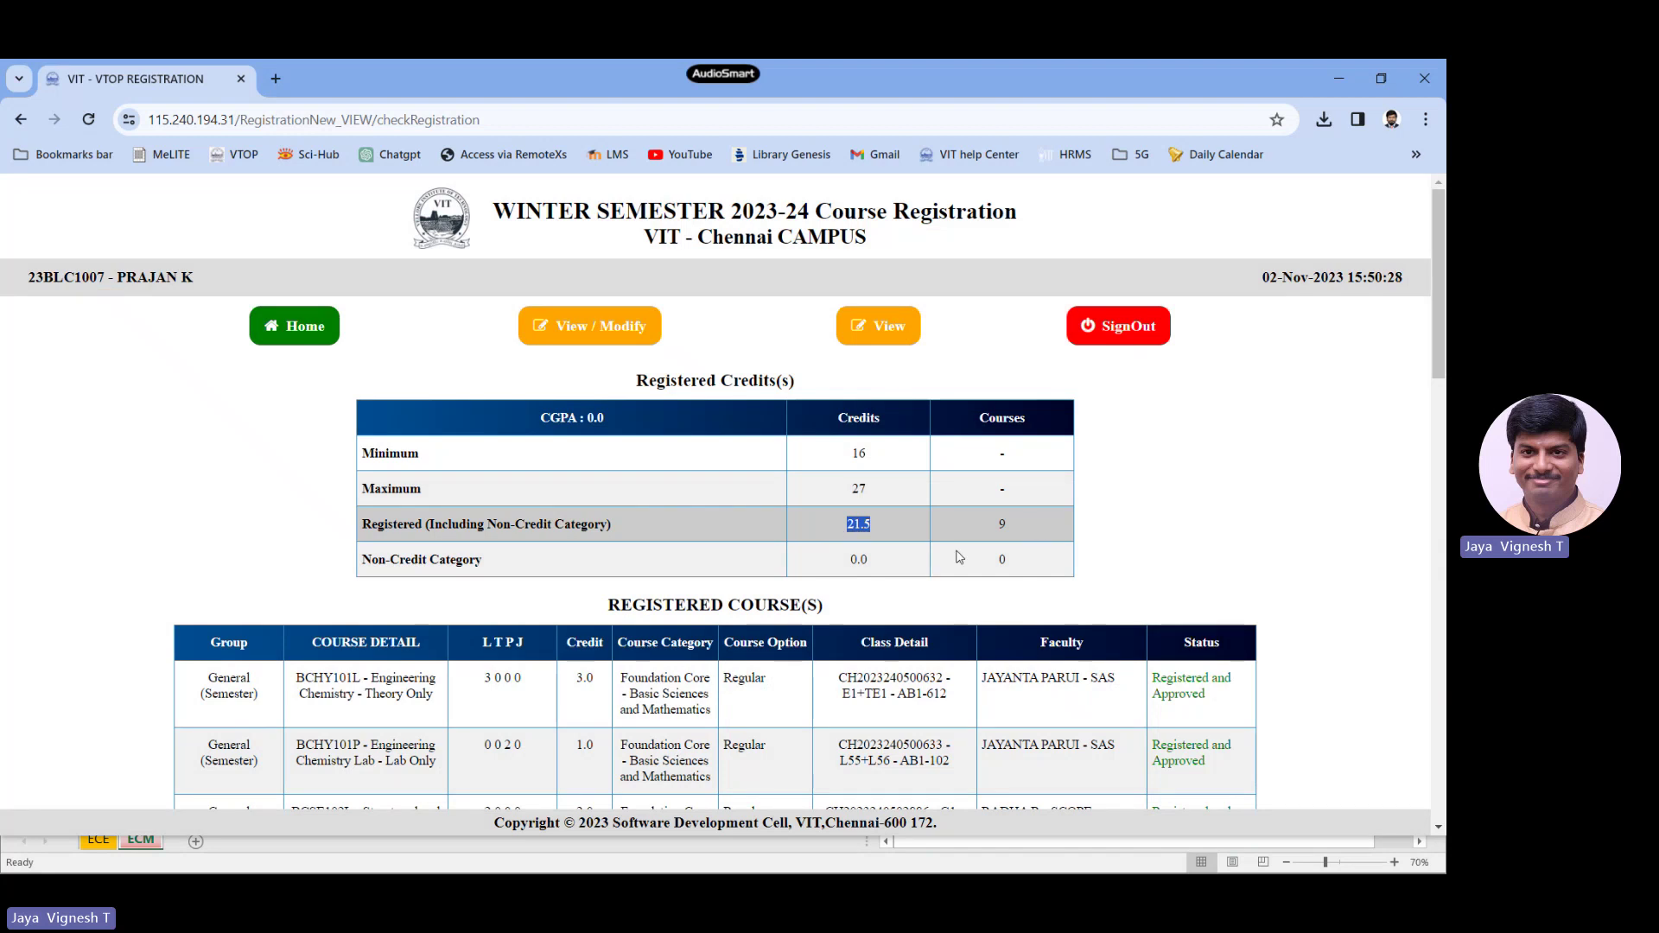
scroll(945, 553, down, 15)
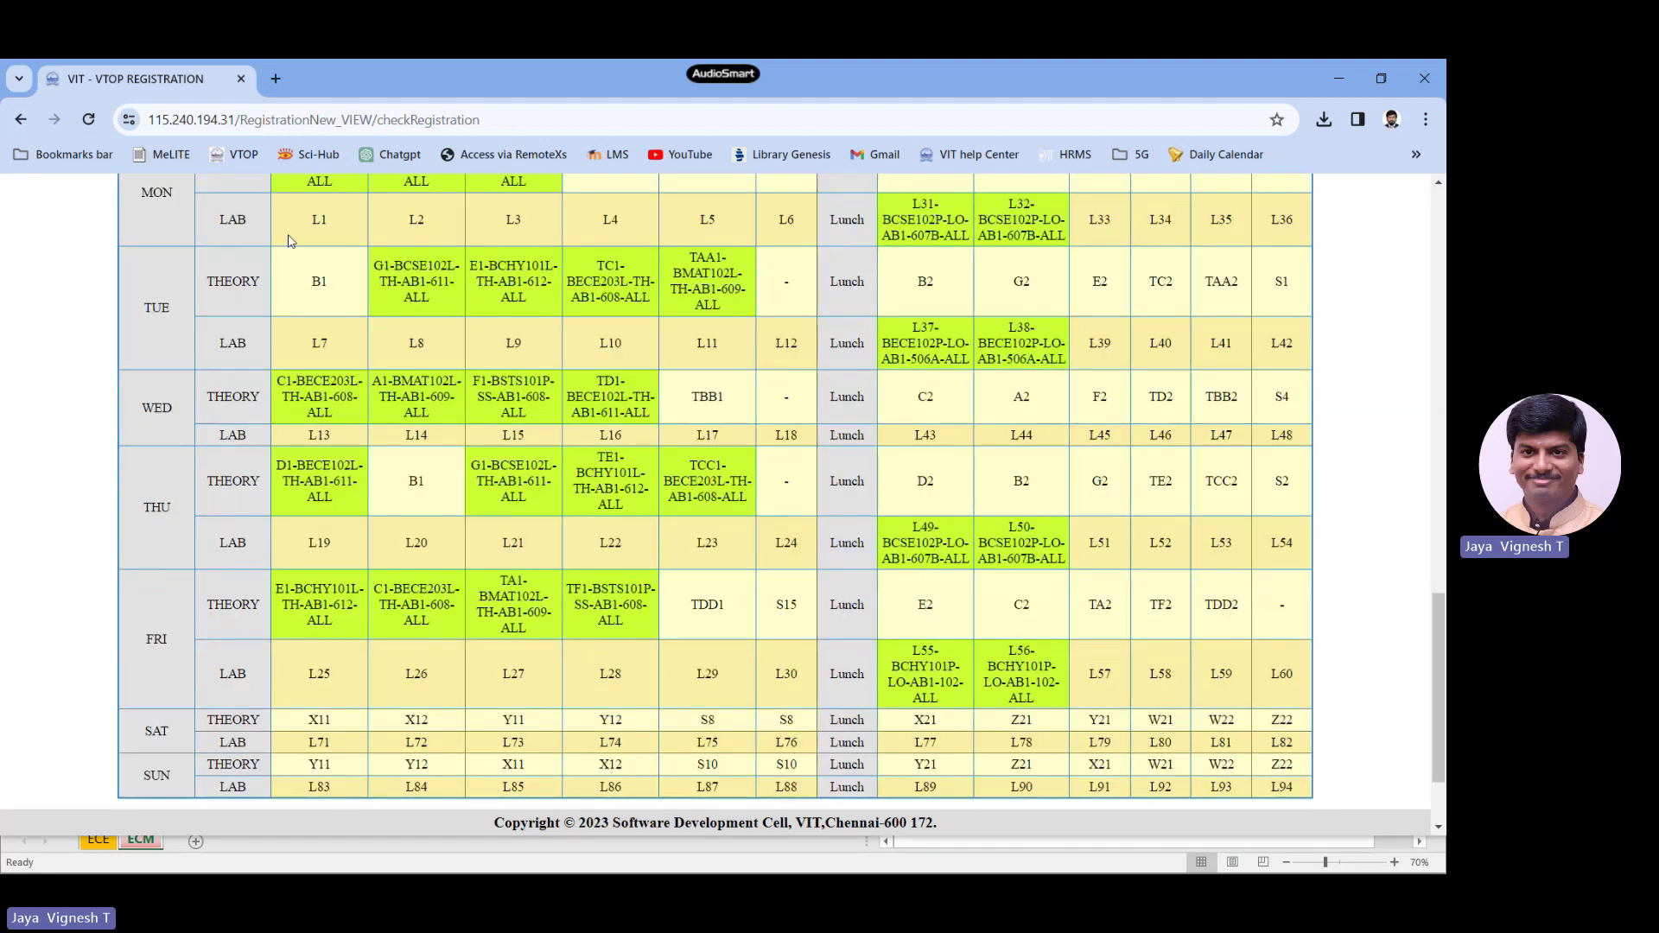
scroll(474, 539, up, 15)
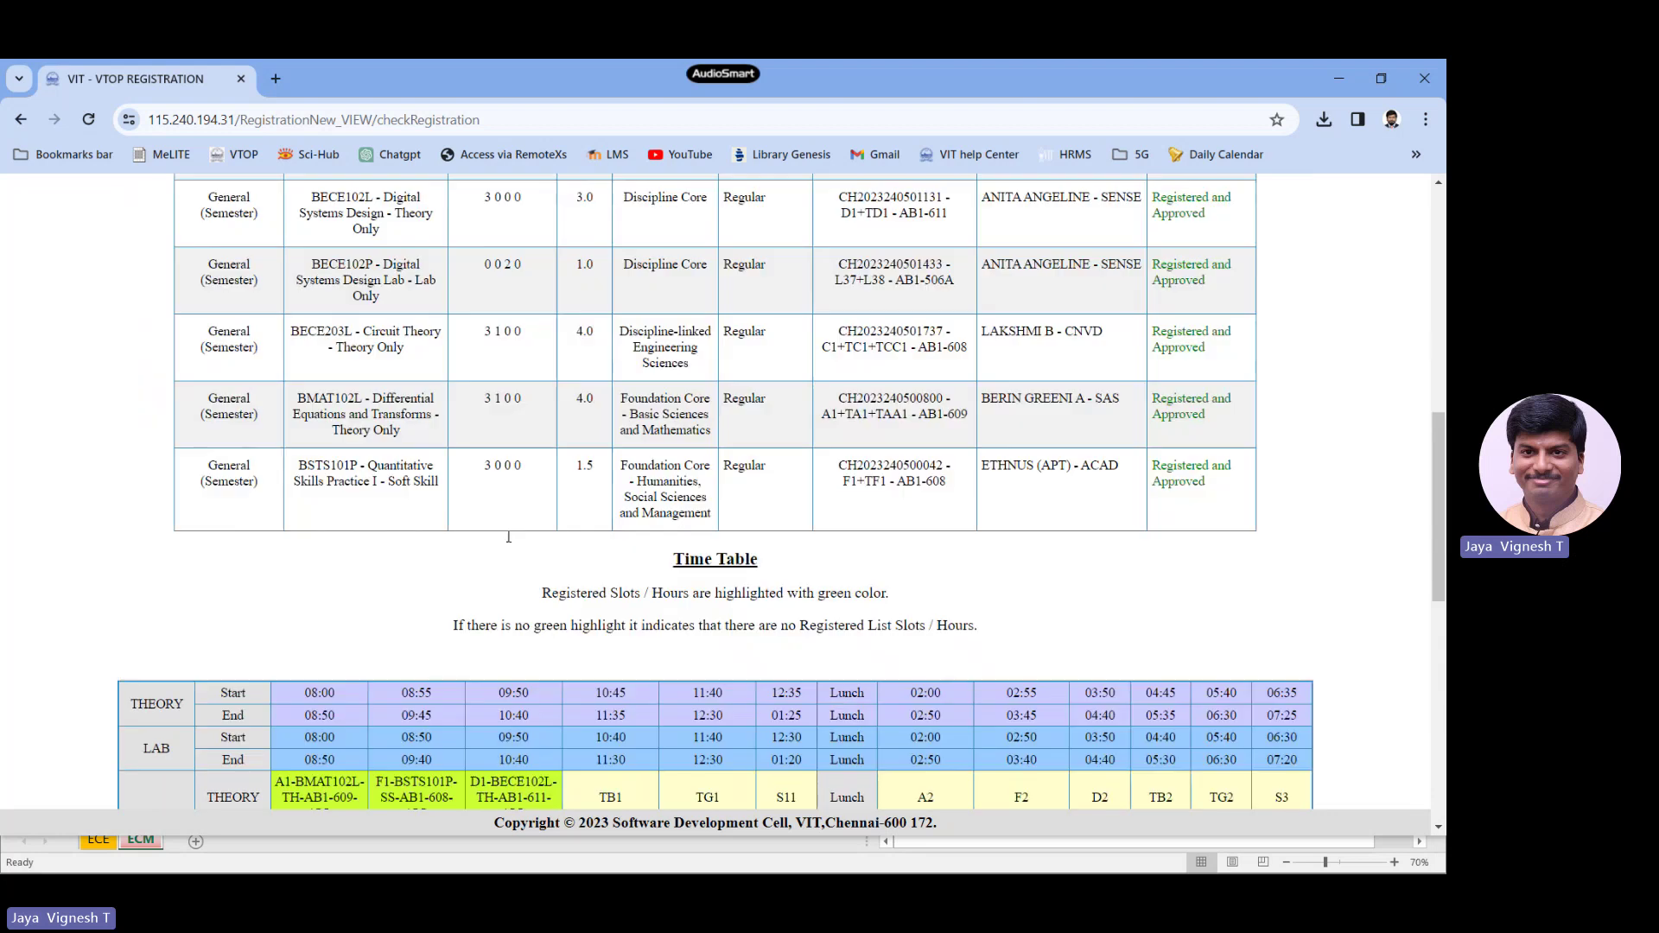
click(293, 333)
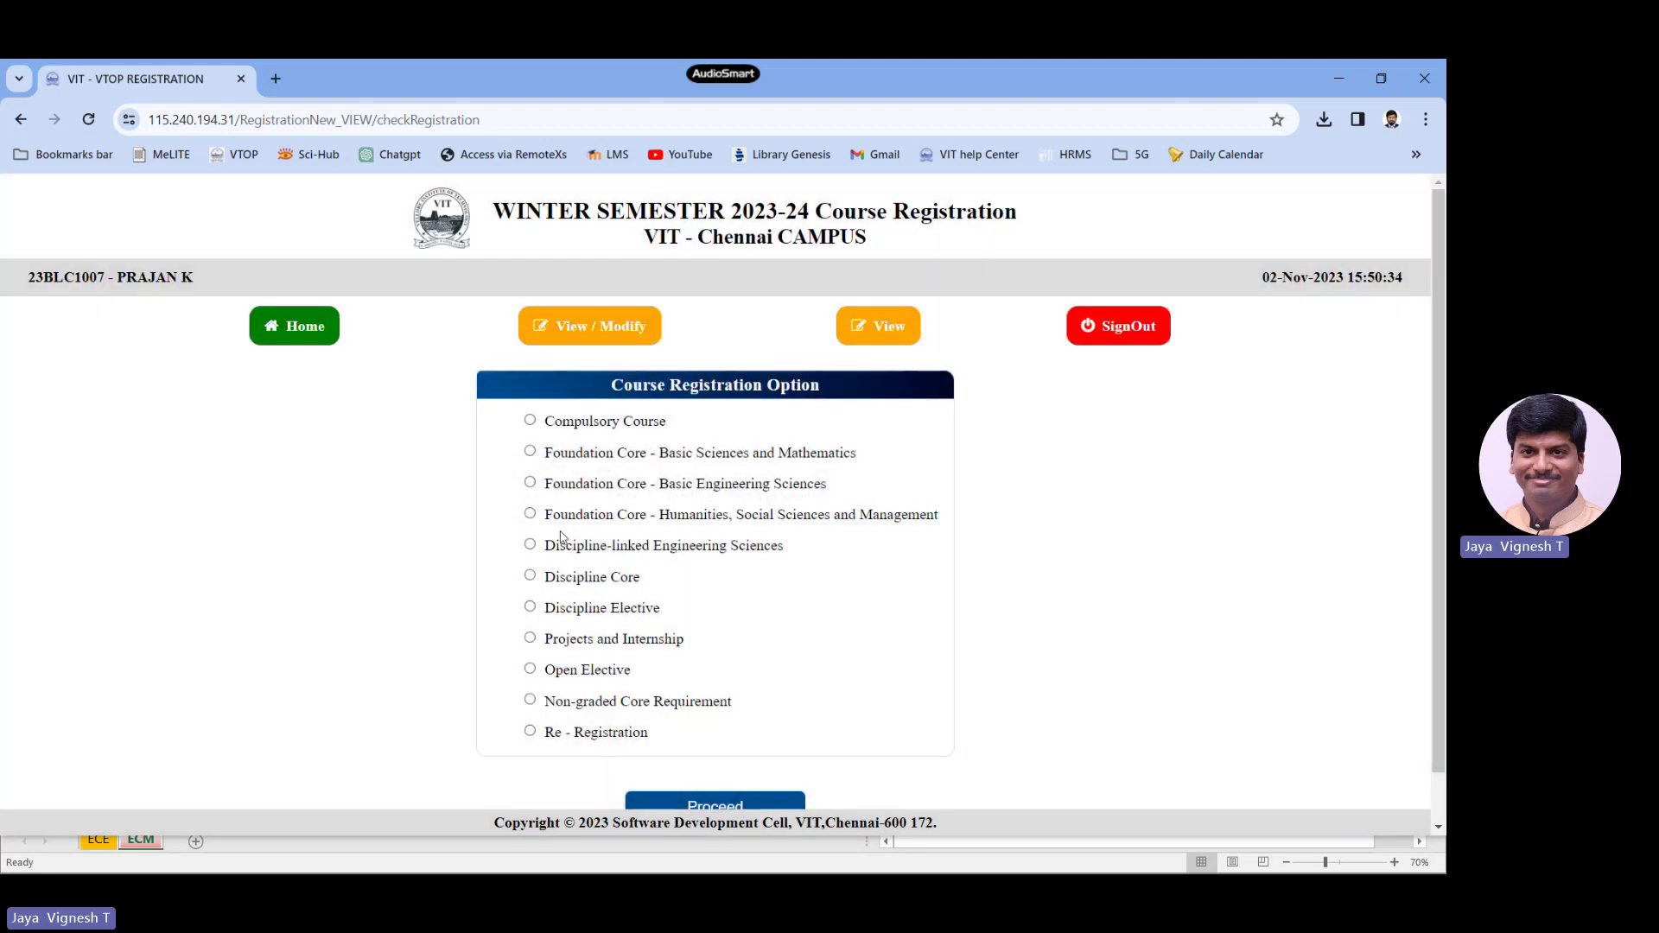
Step: Check Environmental Sciences' category in the ECM course plan sheet
key(alt+Tab)
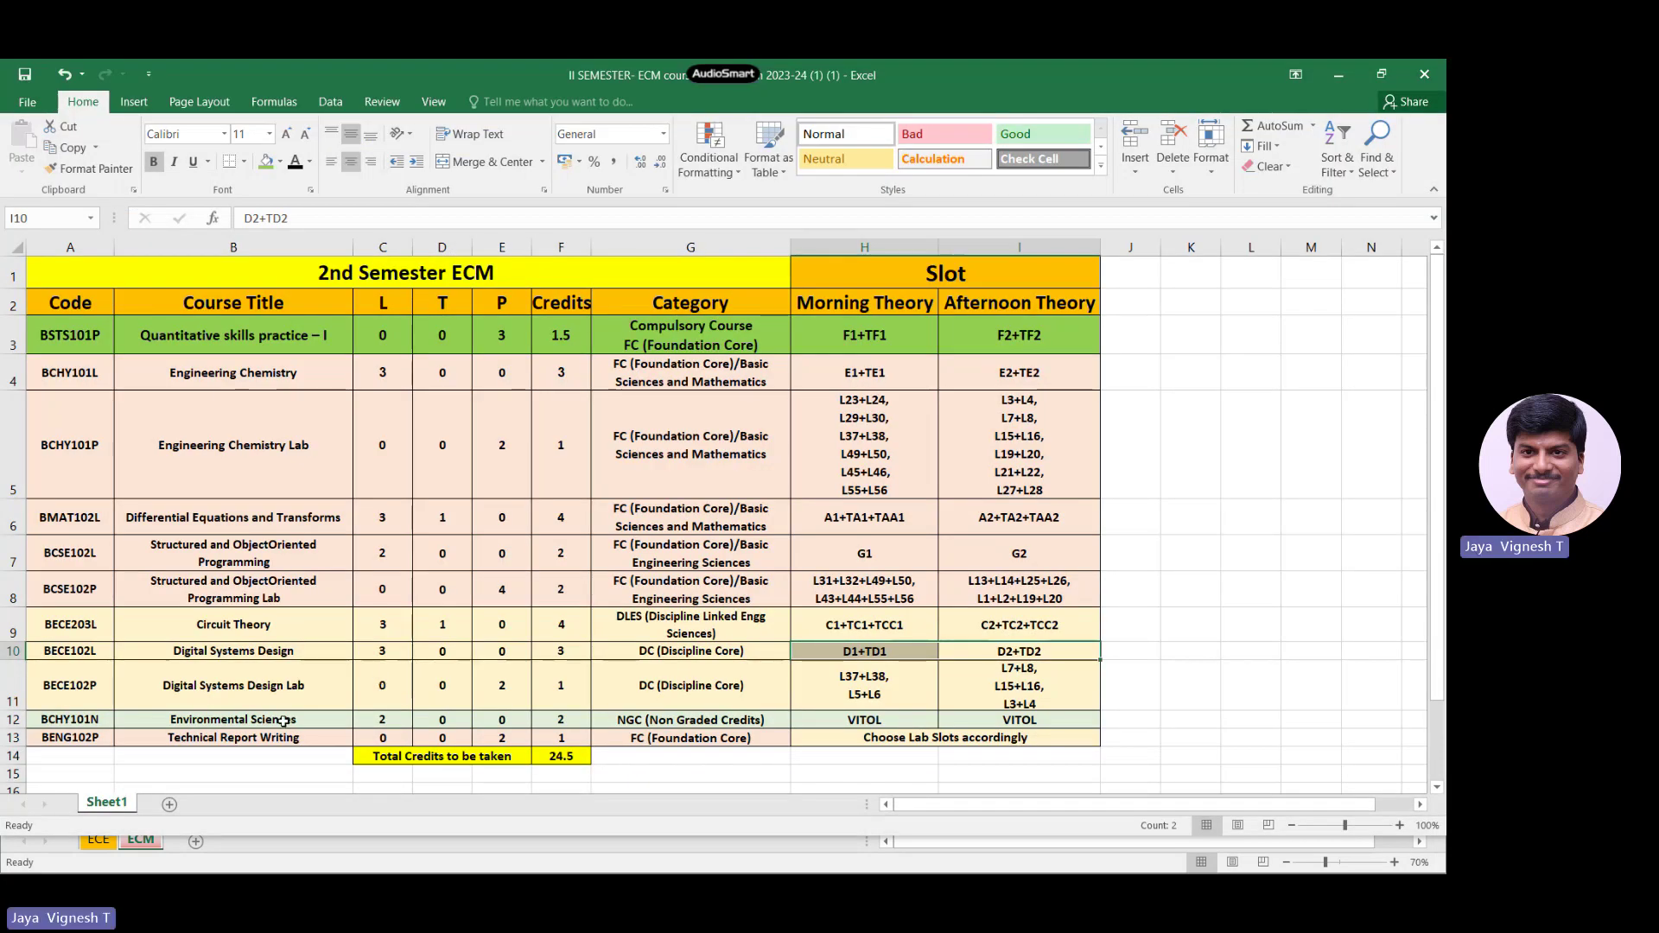
click(624, 717)
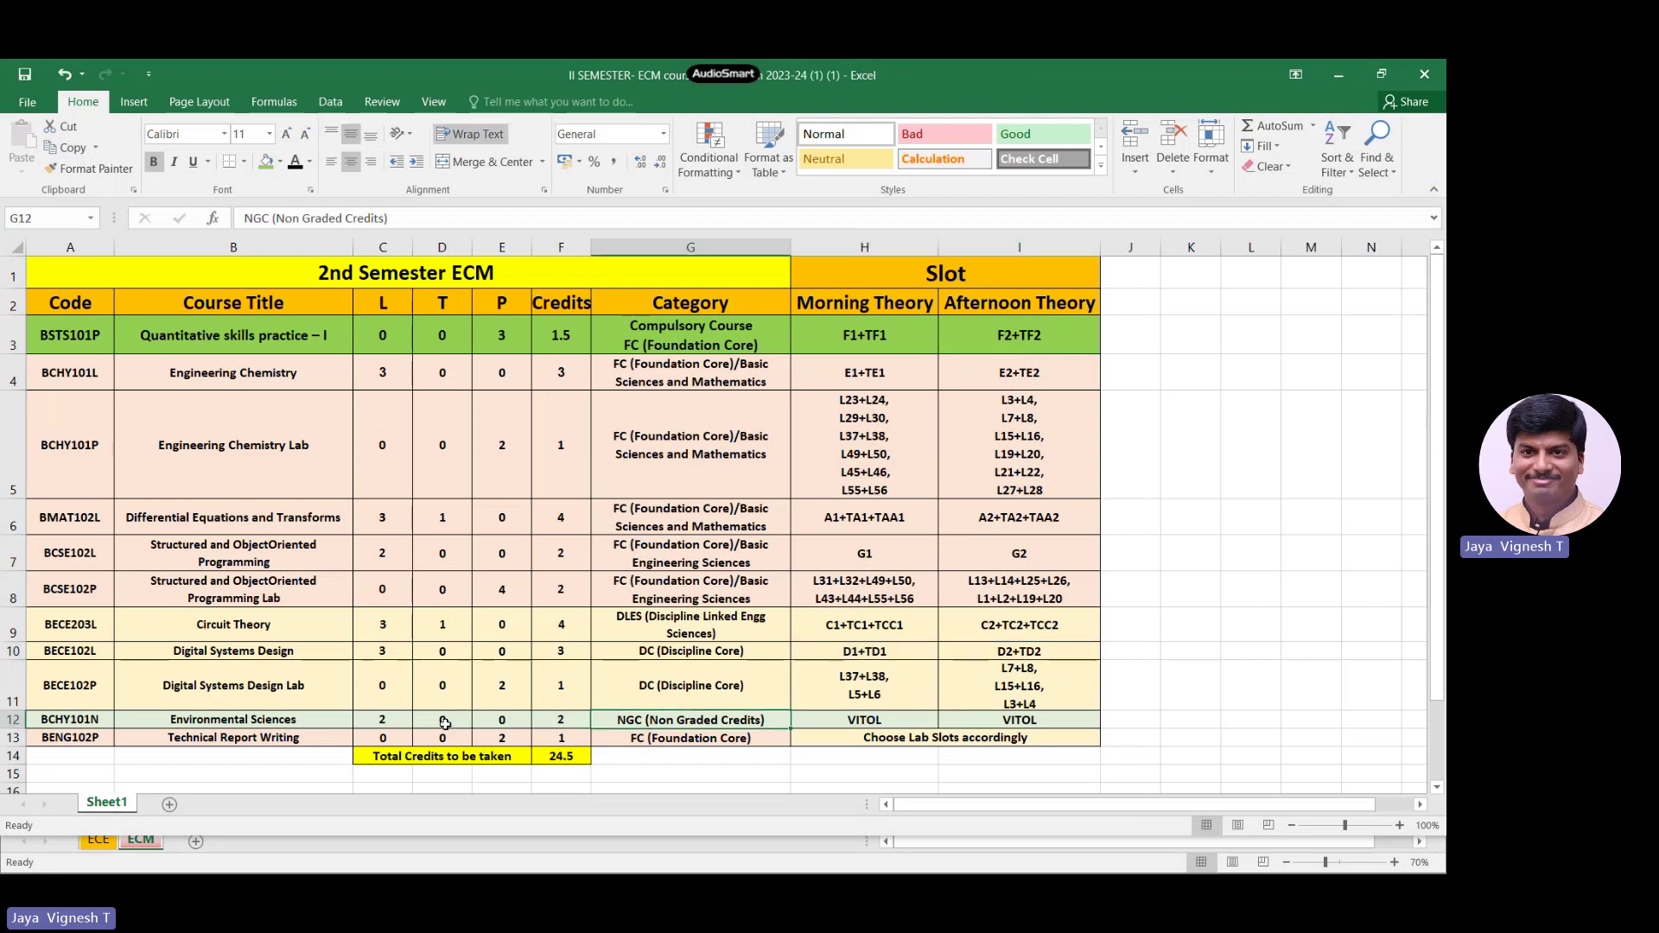
click(240, 723)
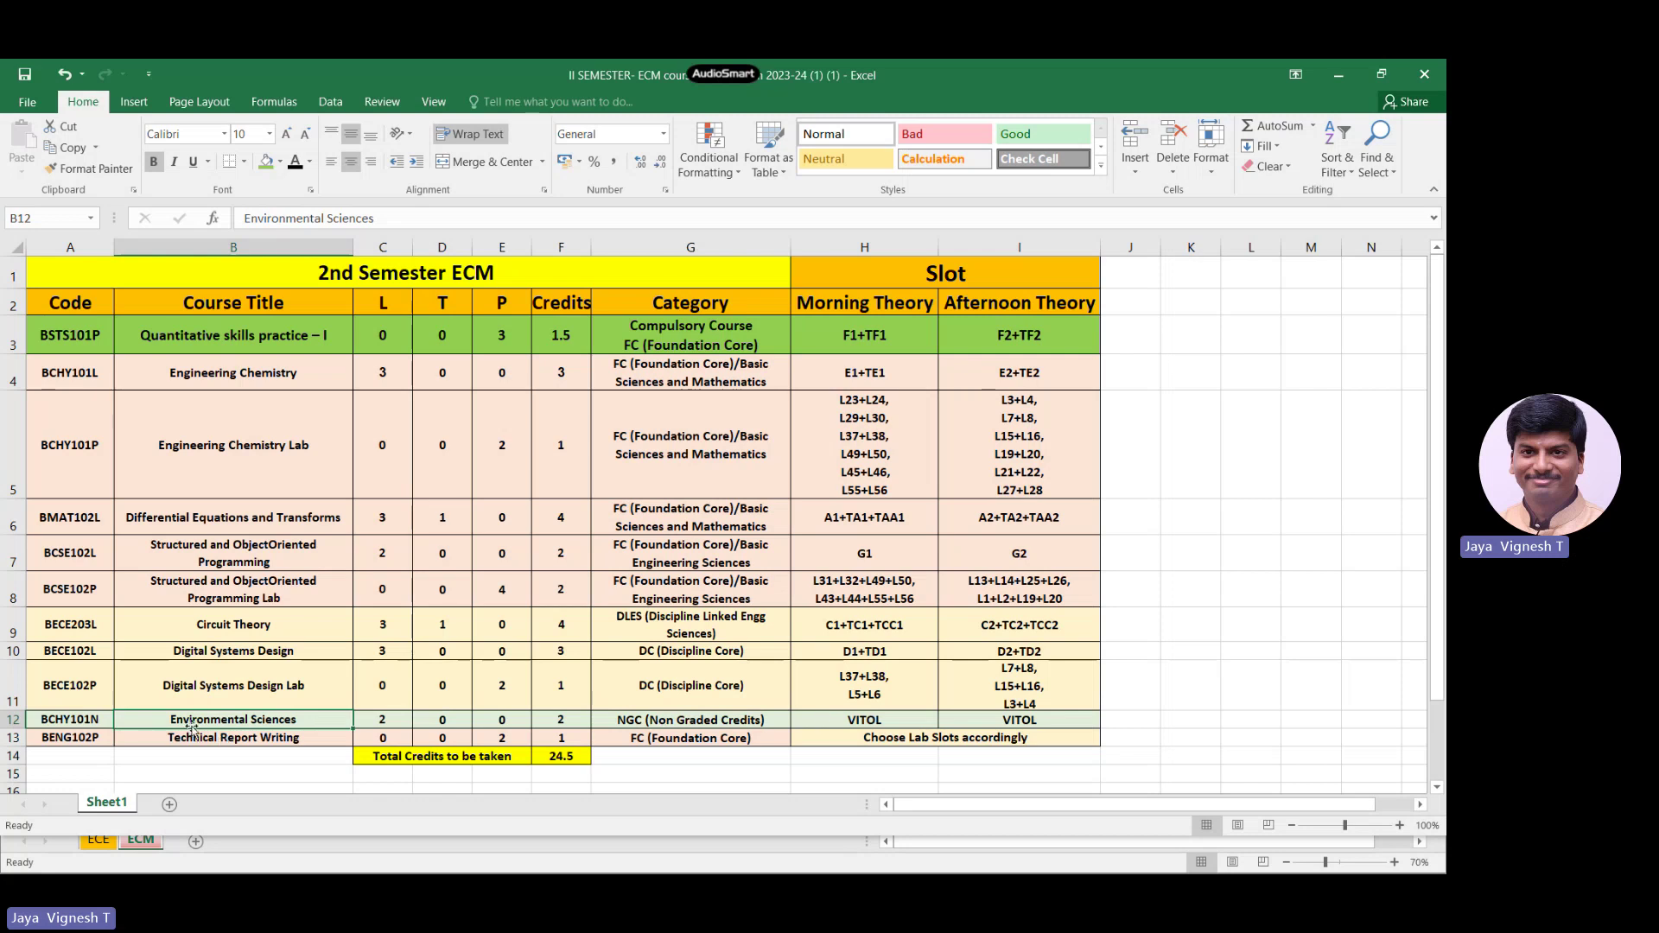
key(alt+Tab)
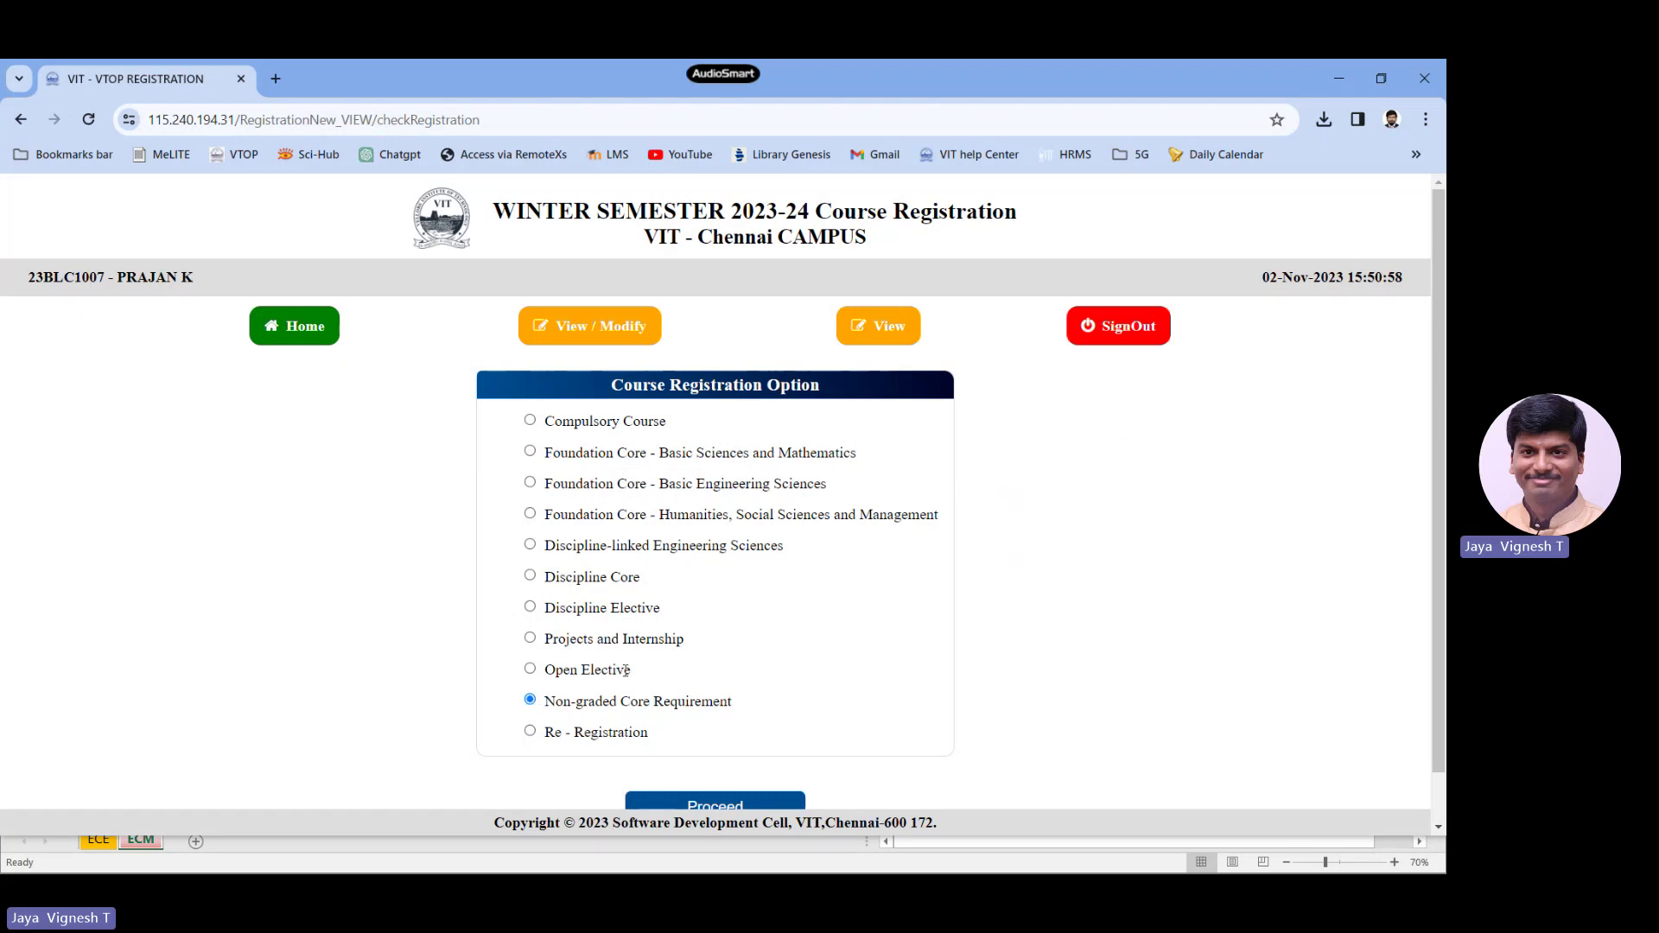
Step: Open the Non-graded Core Requirement course list showing Environmental Sciences
scroll(626, 671, down, 1)
click(695, 755)
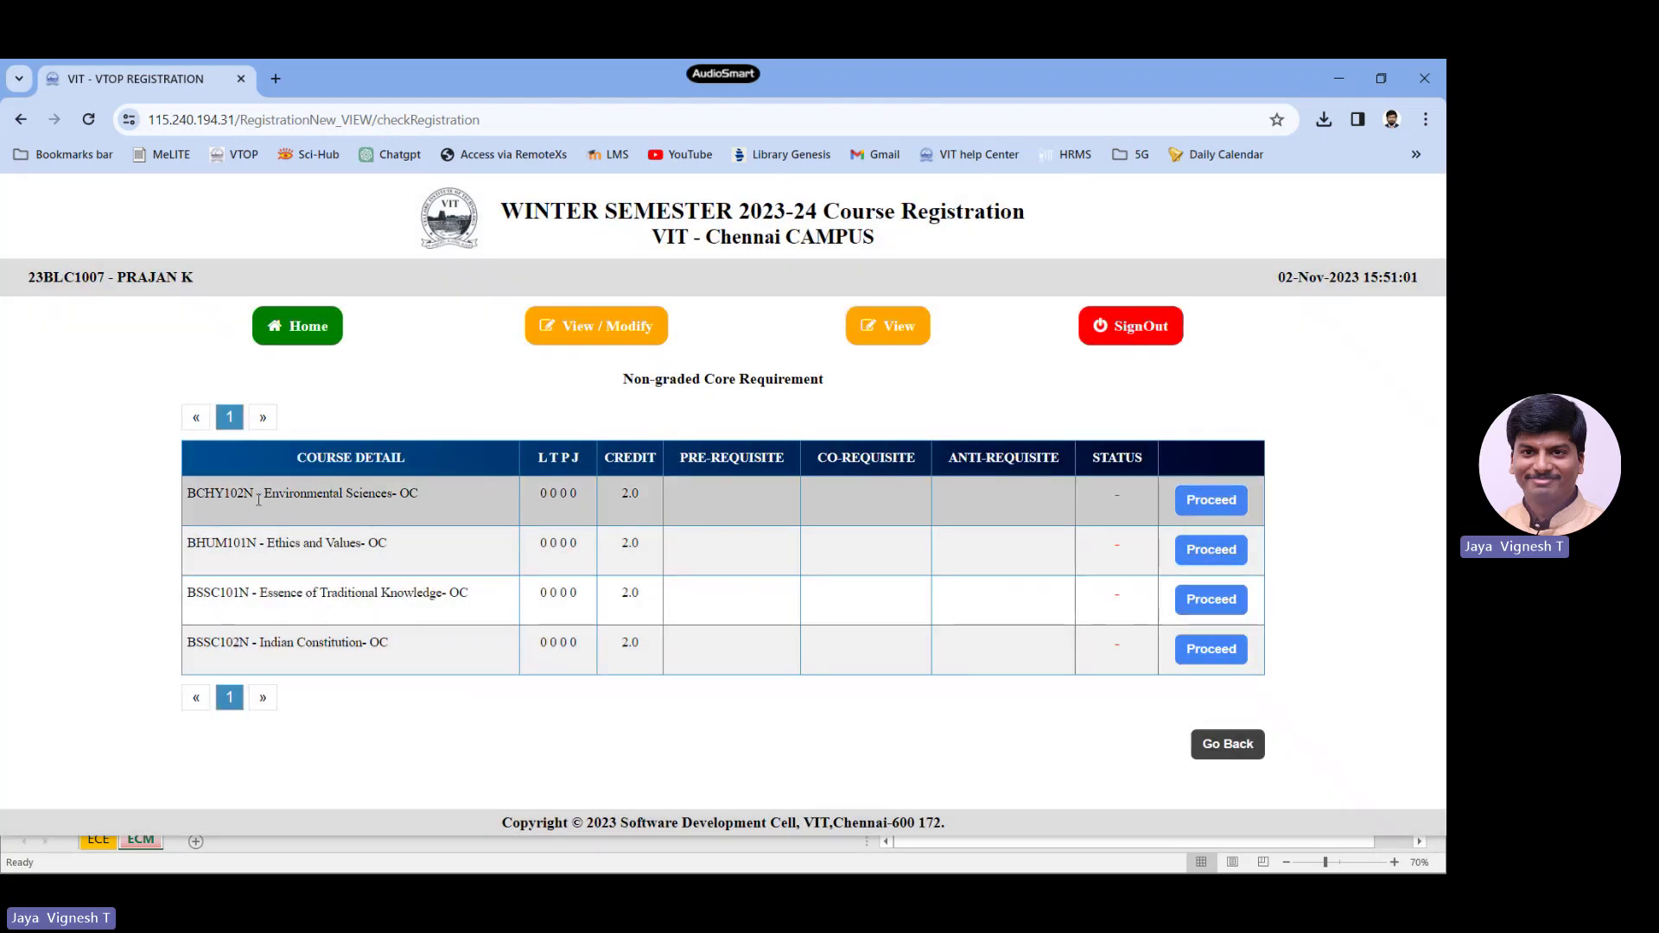
drag(254, 494, 423, 502)
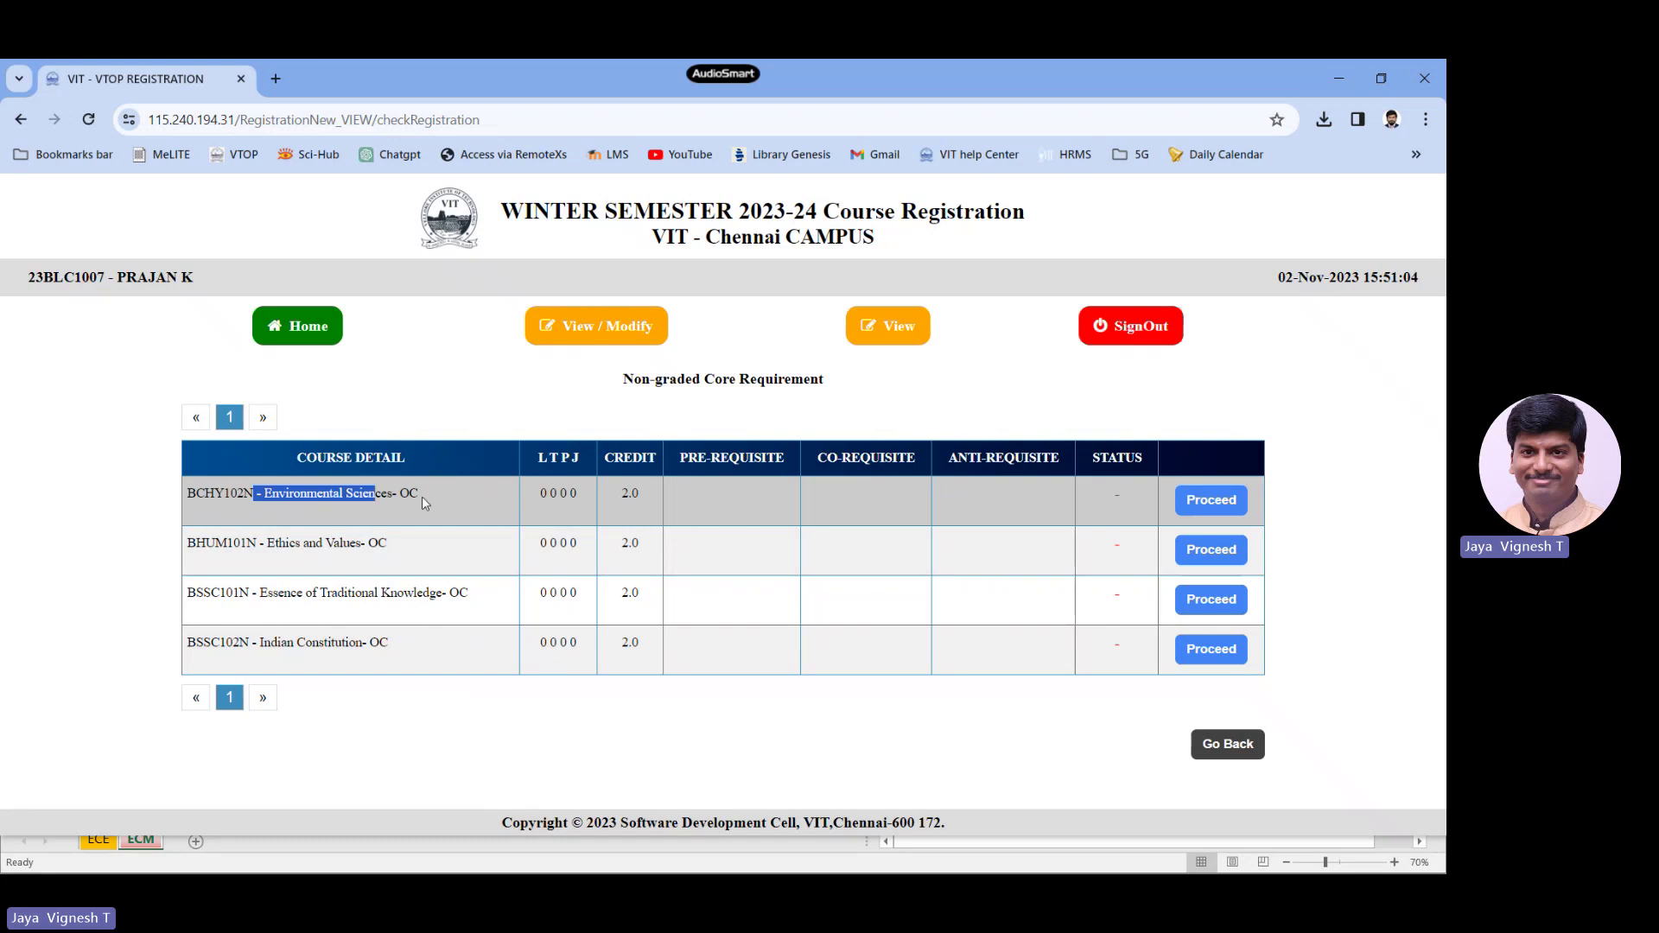
click(373, 497)
Step: Register BCHY102N Environmental Sciences as Regular with the first faculty option (198 seats)
click(1231, 505)
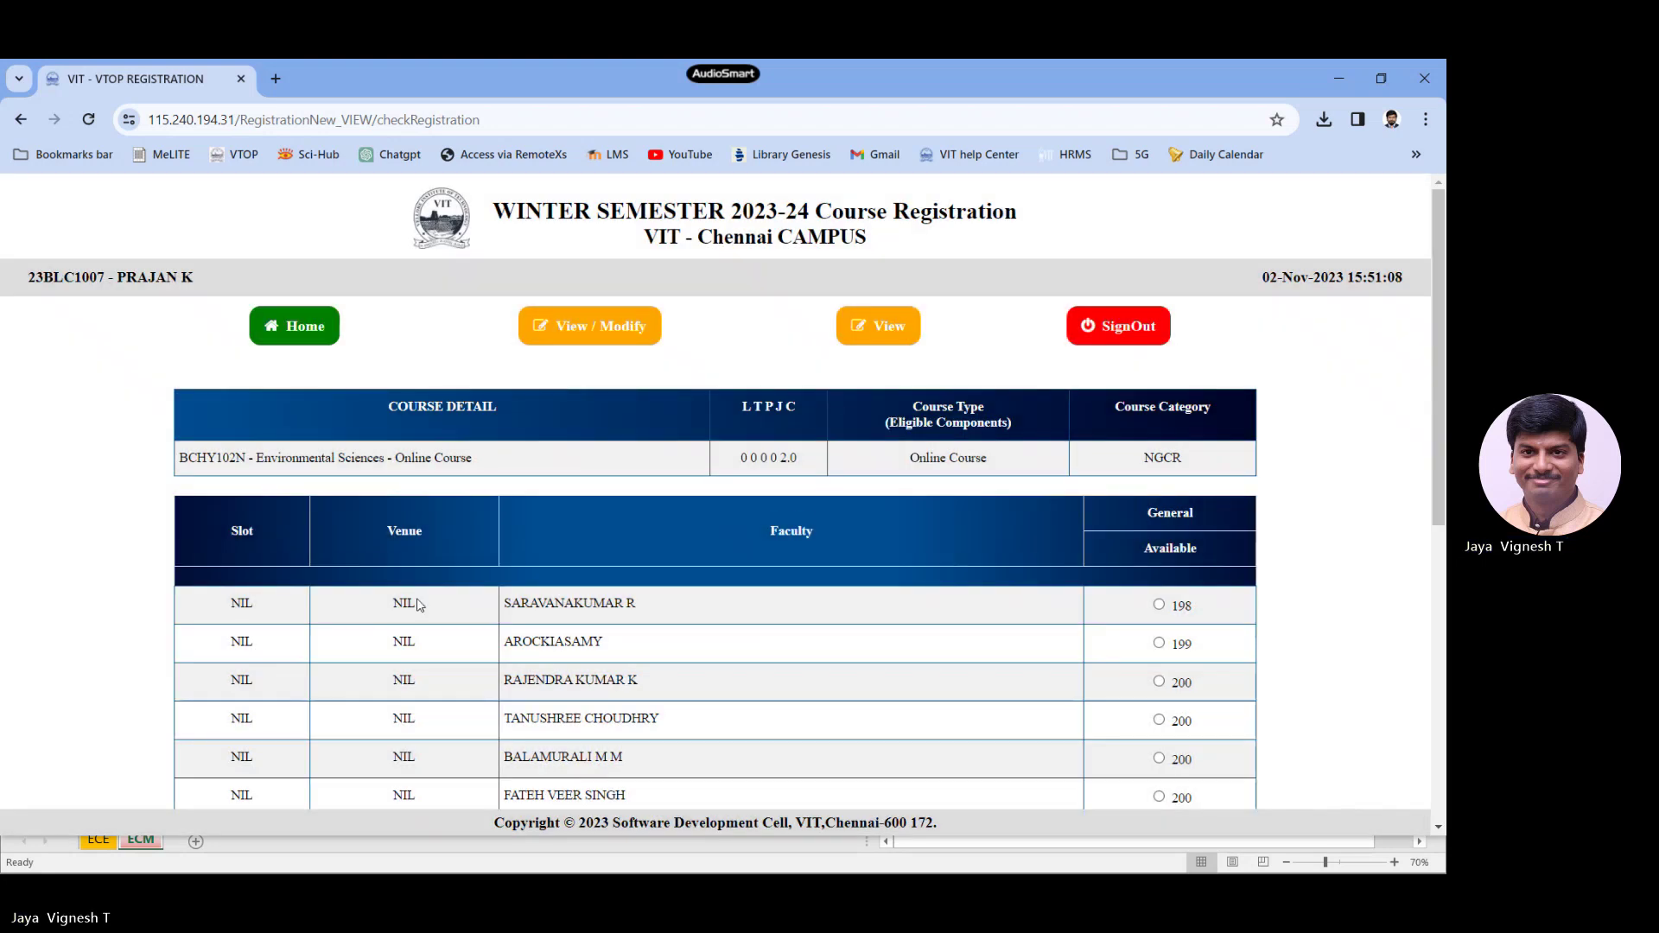
scroll(455, 593, down, 3)
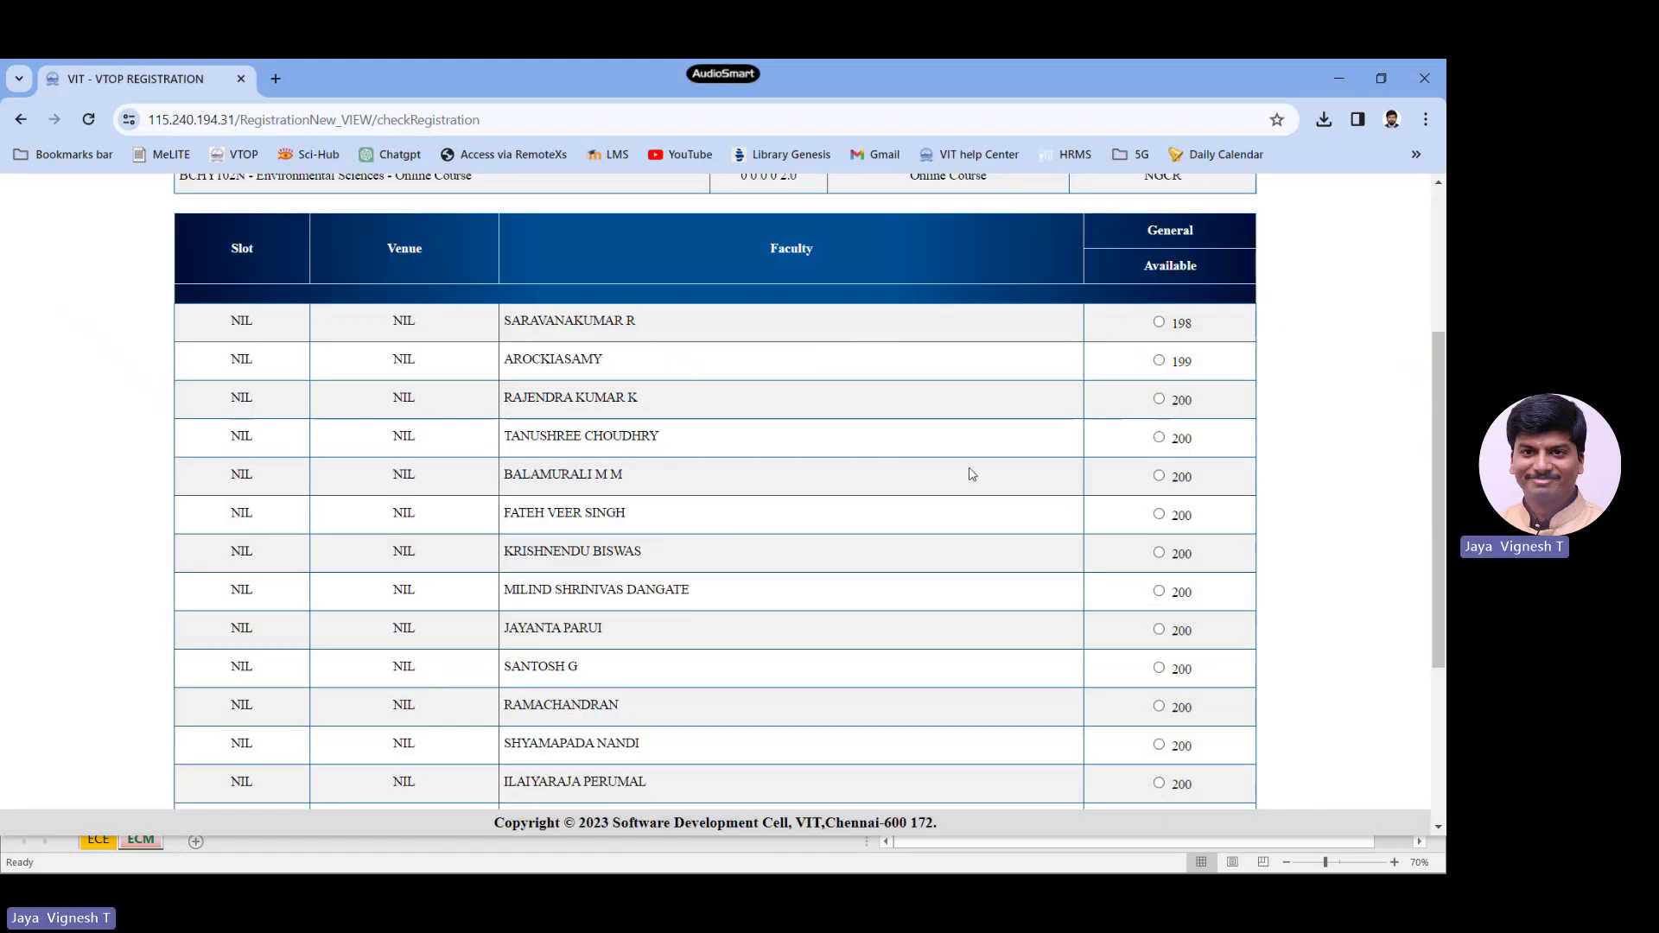
click(1159, 322)
scroll(1159, 328, down, 3)
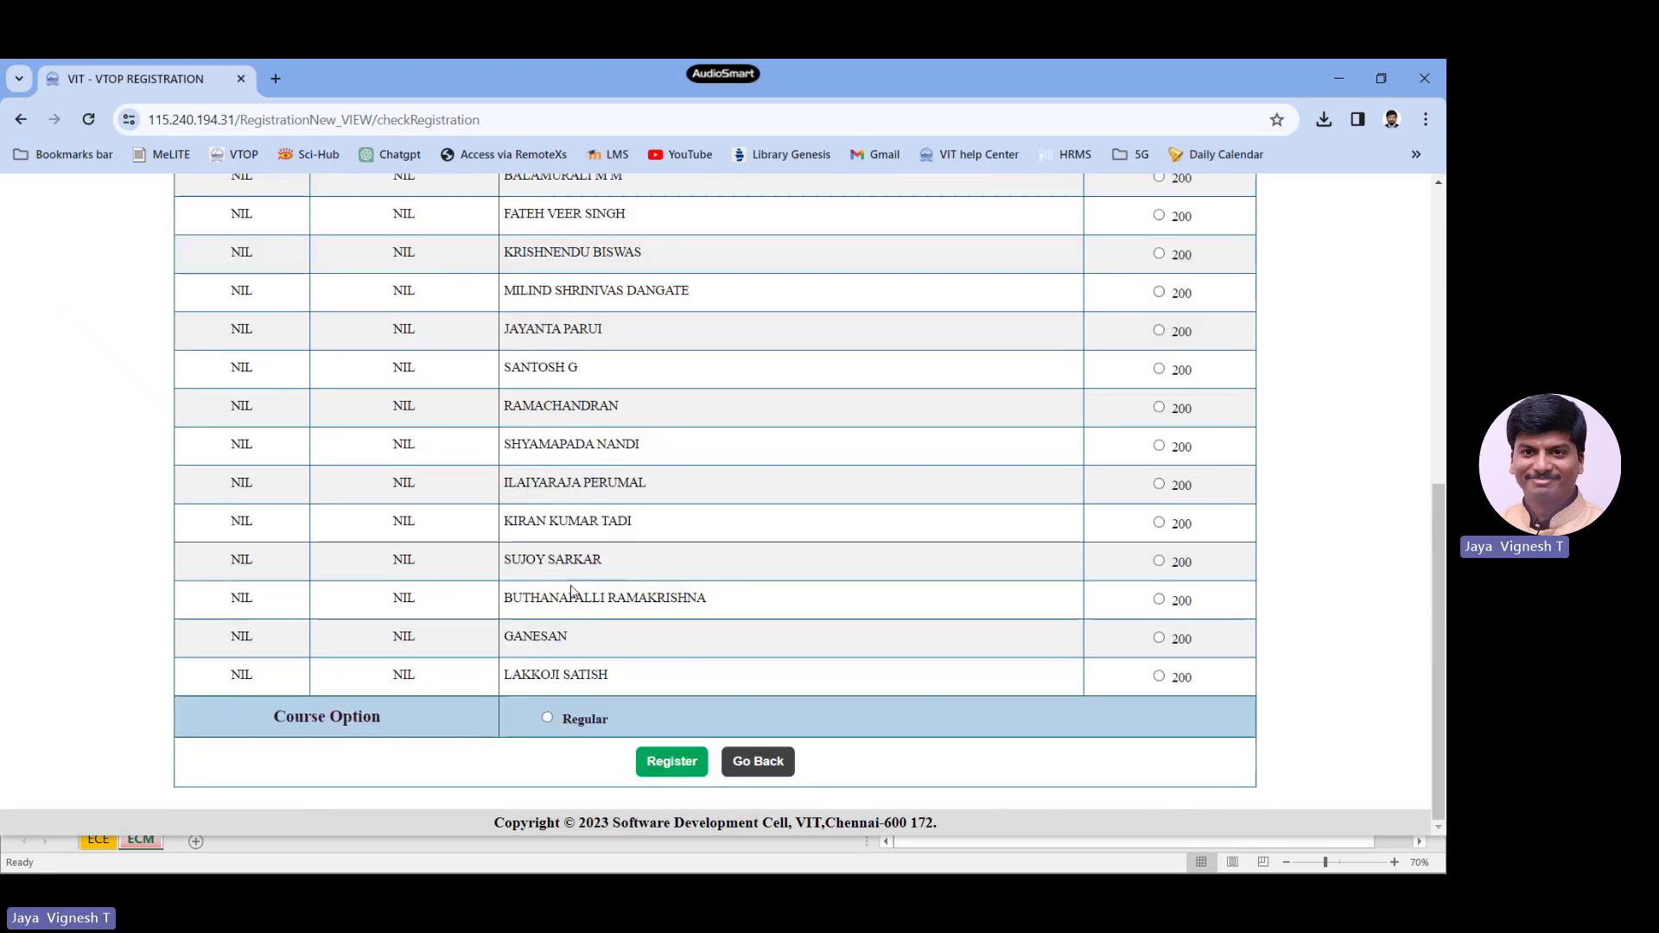
click(547, 719)
click(671, 761)
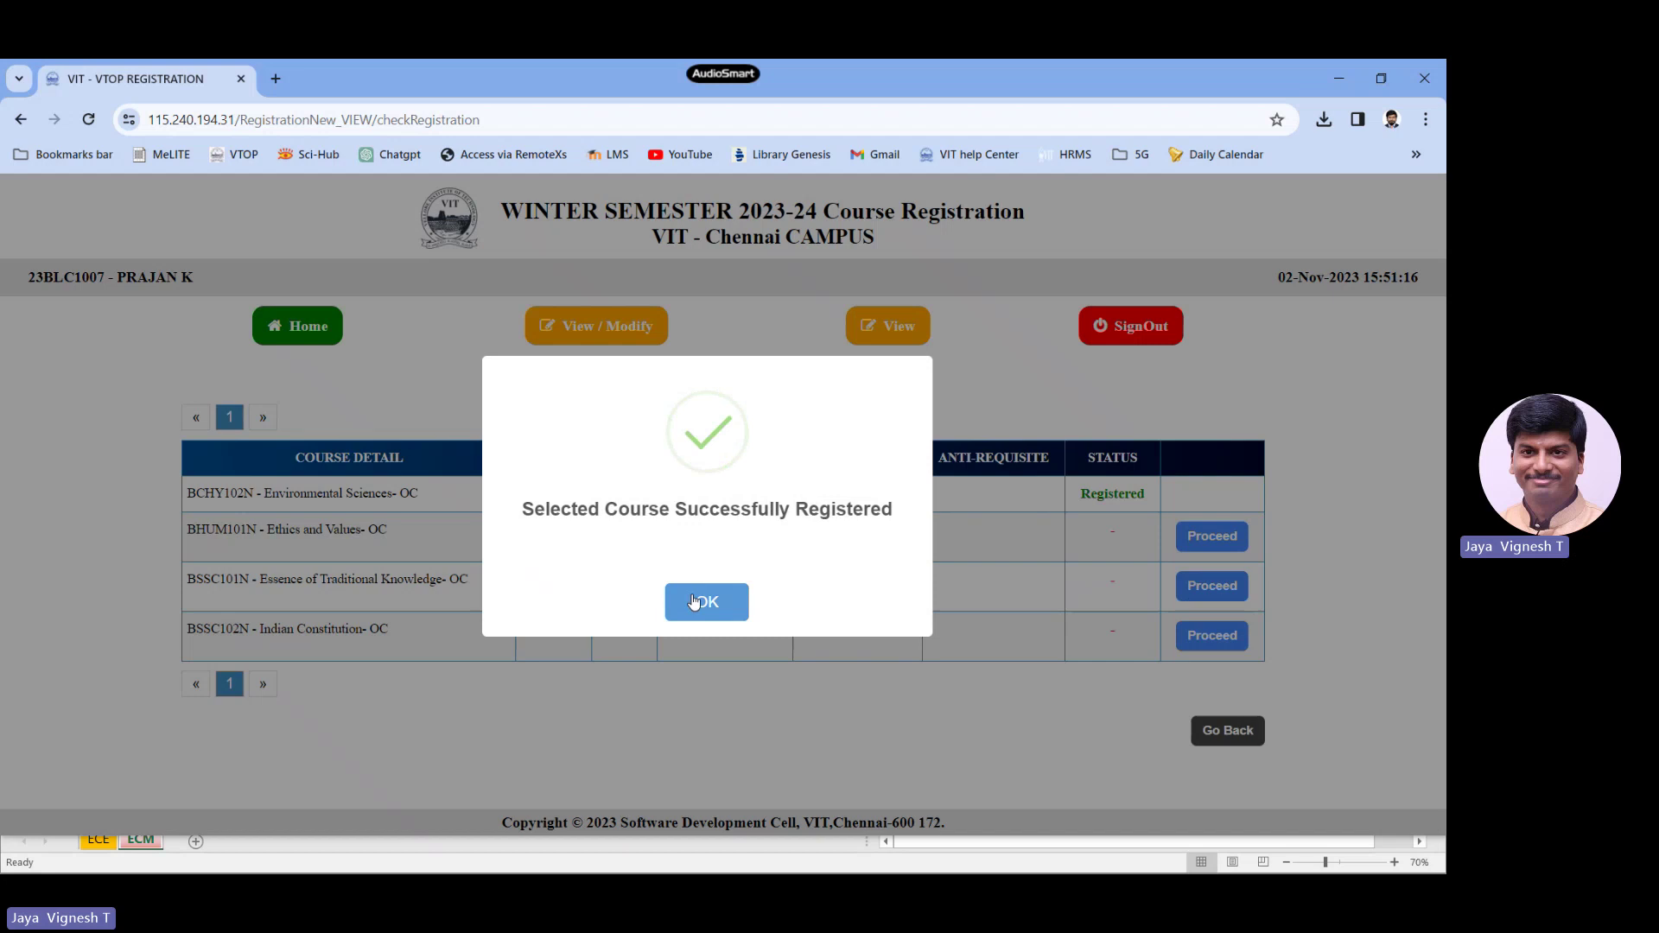
click(694, 602)
Step: Return to registration options and look up Technical Report Writing in the course plan sheet
click(303, 341)
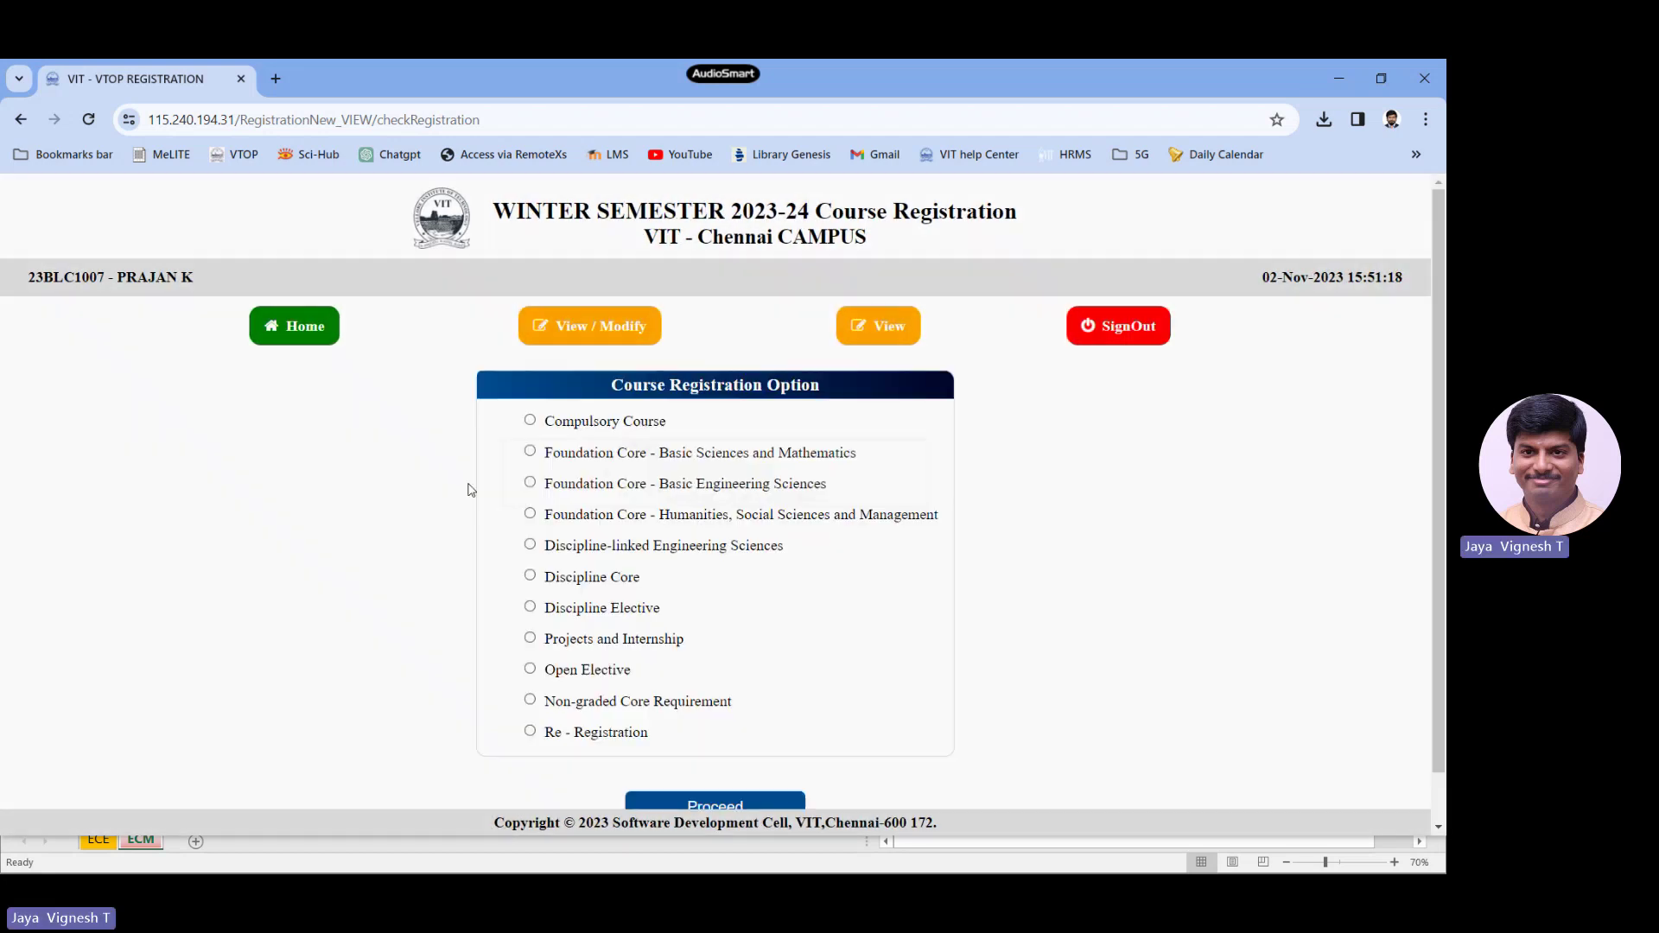
key(alt+Tab)
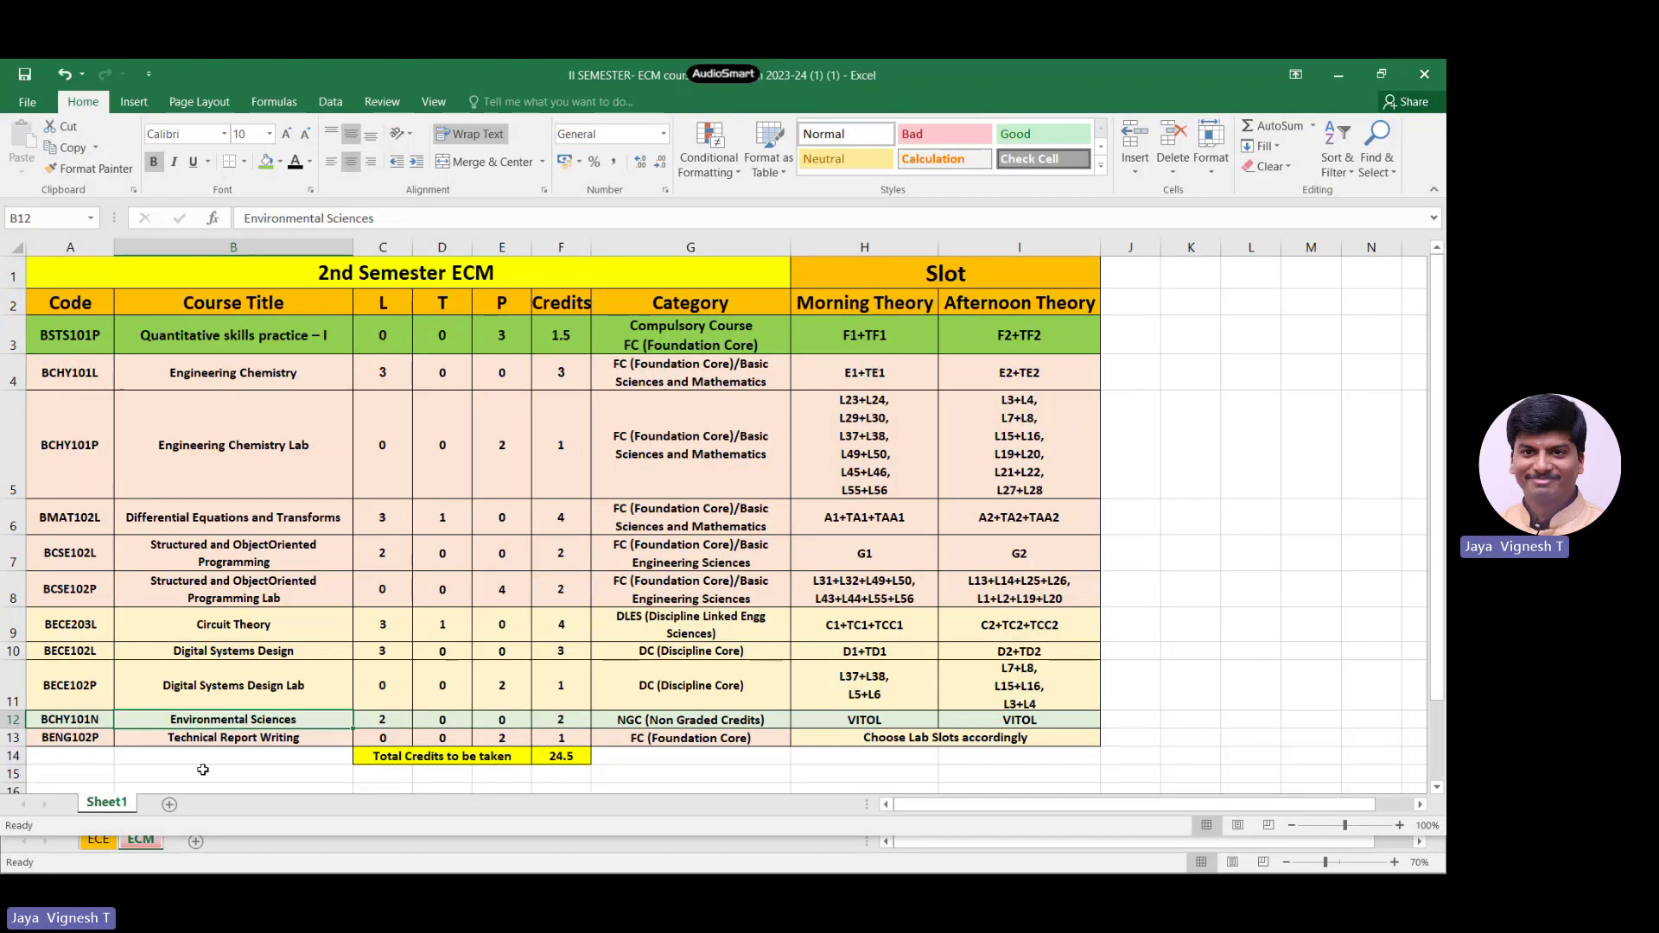
click(229, 740)
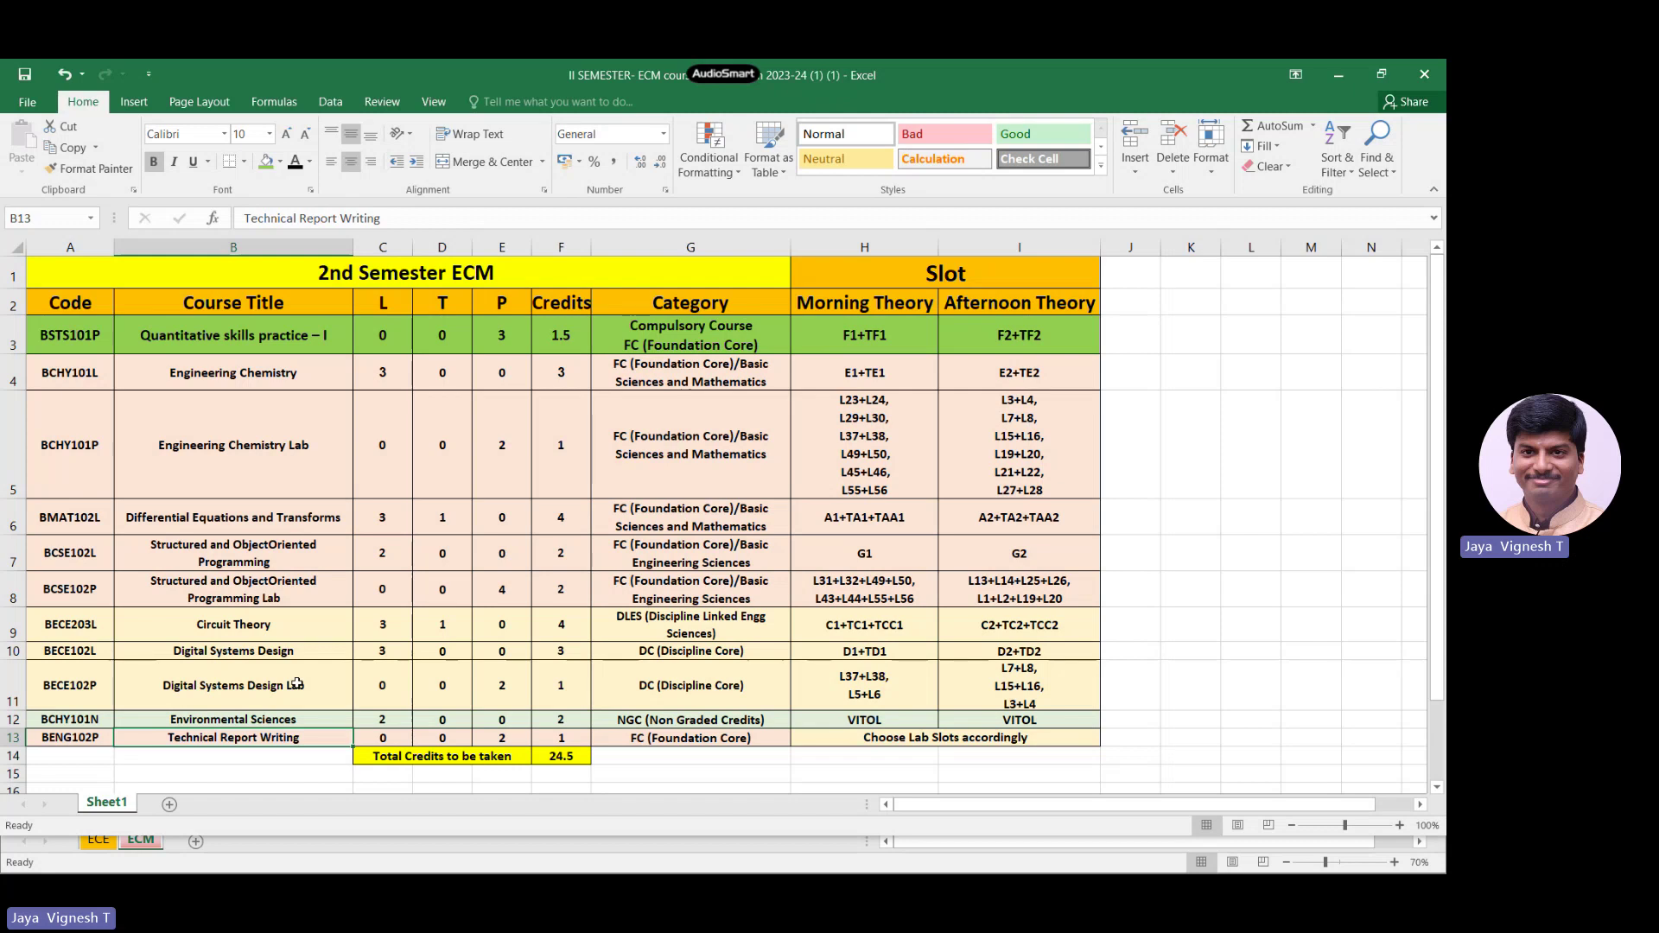
key(alt+Tab)
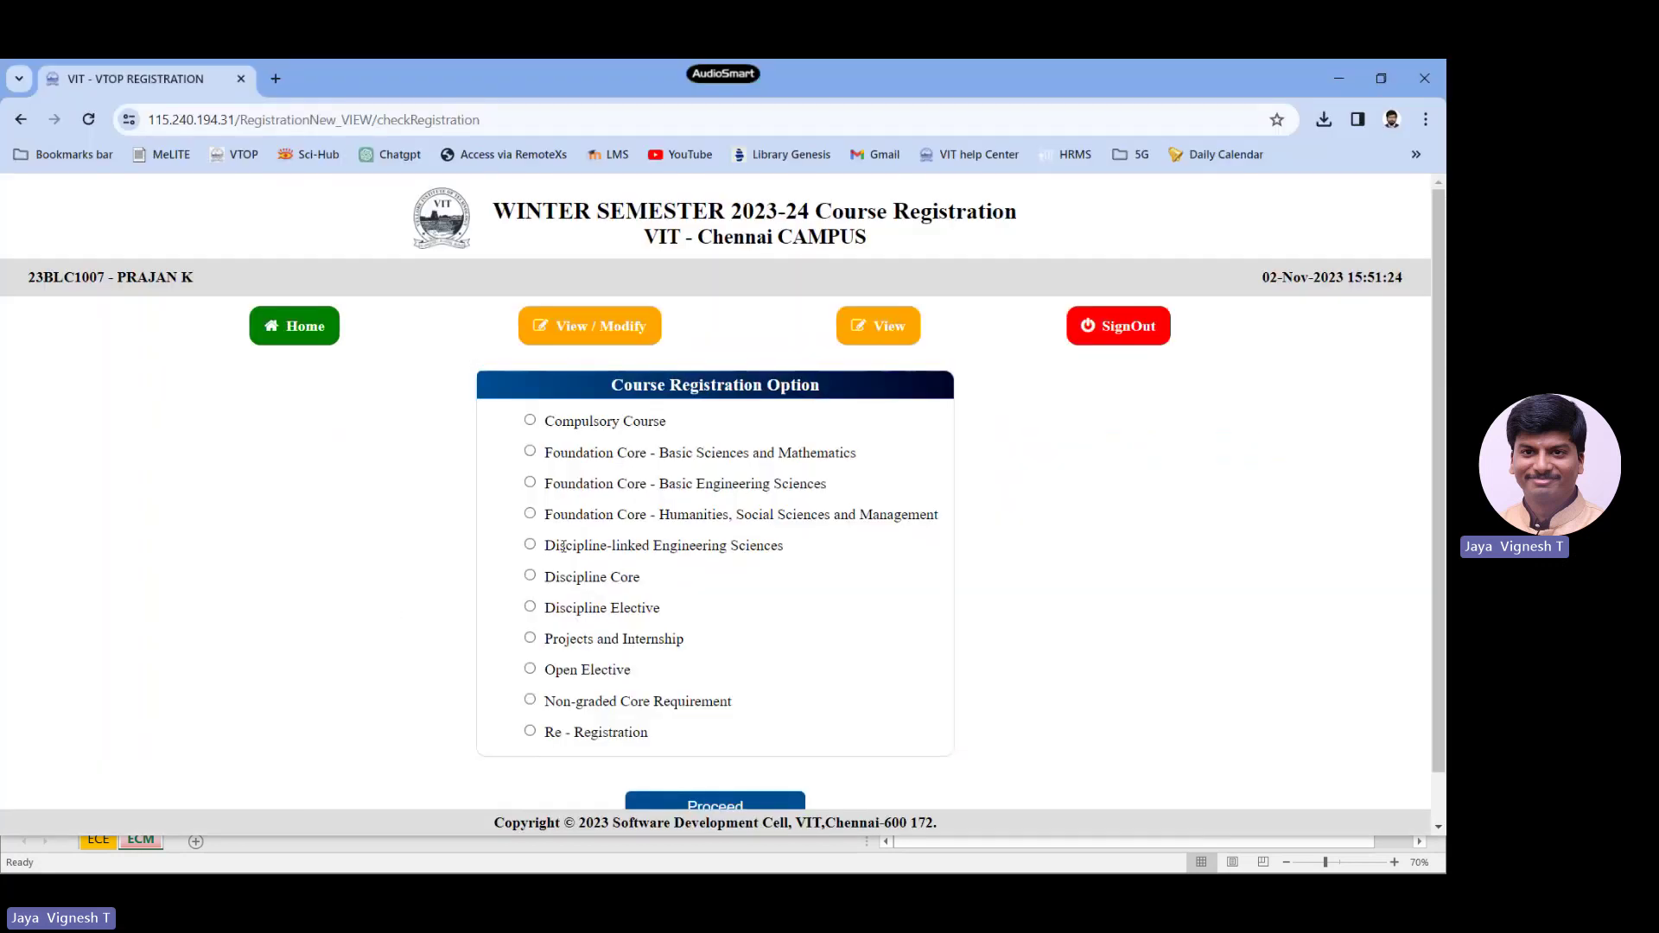
Step: Choose Foundation Core - Humanities and show the second page of its courses
drag(680, 515, 930, 512)
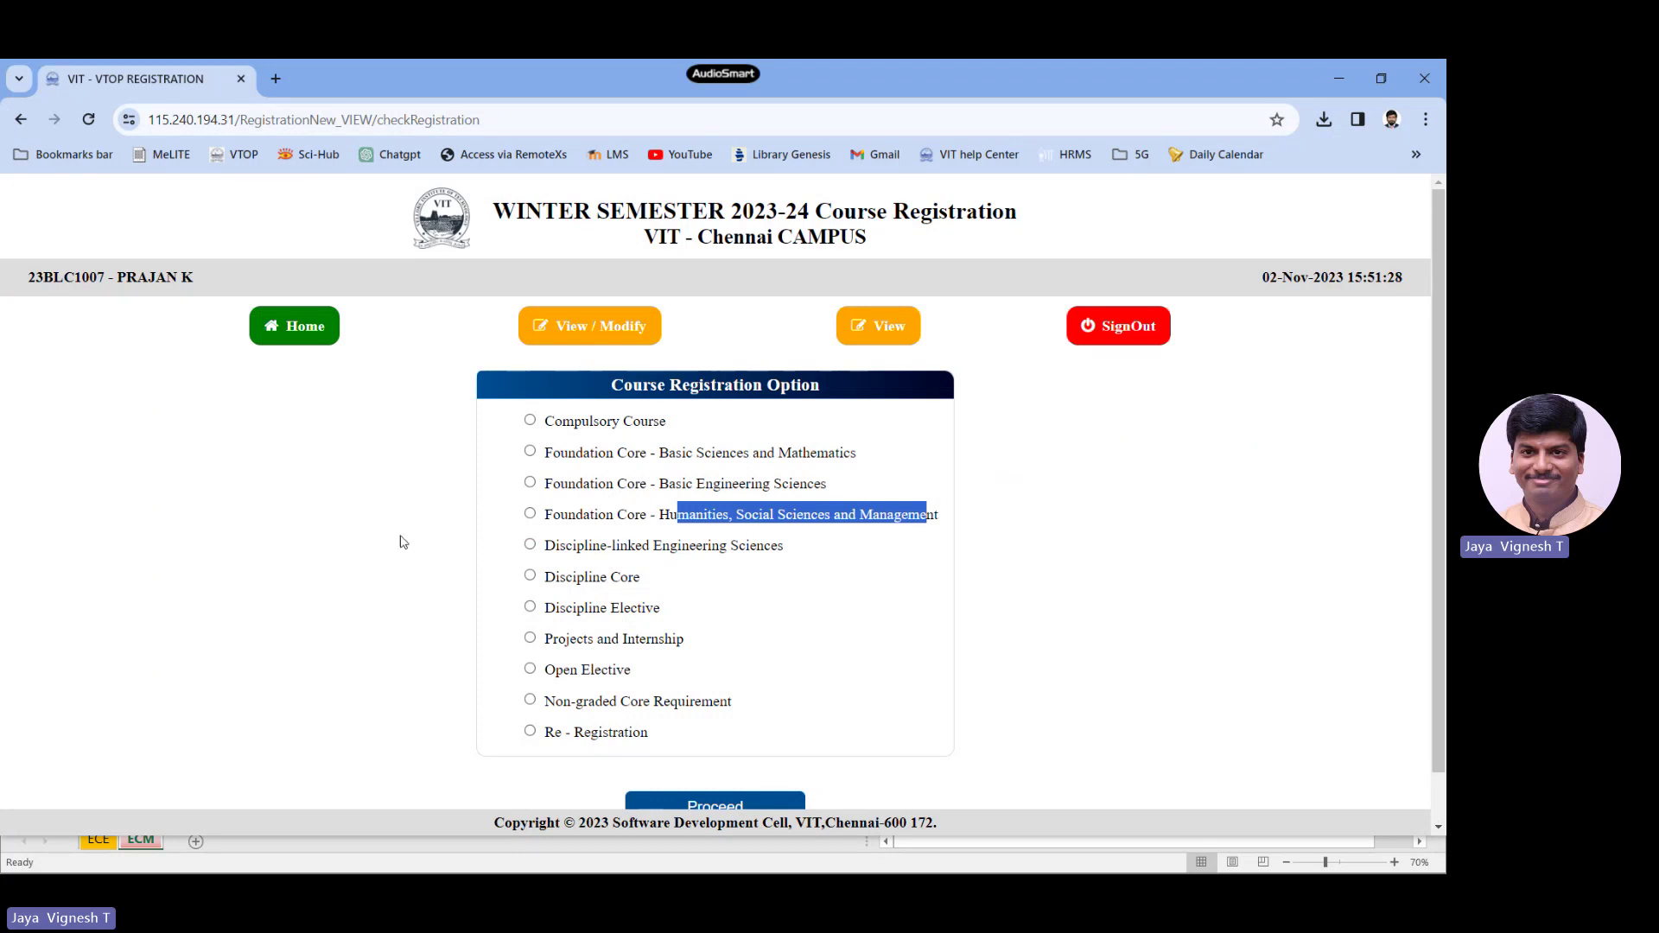
click(530, 514)
scroll(683, 579, down, 1)
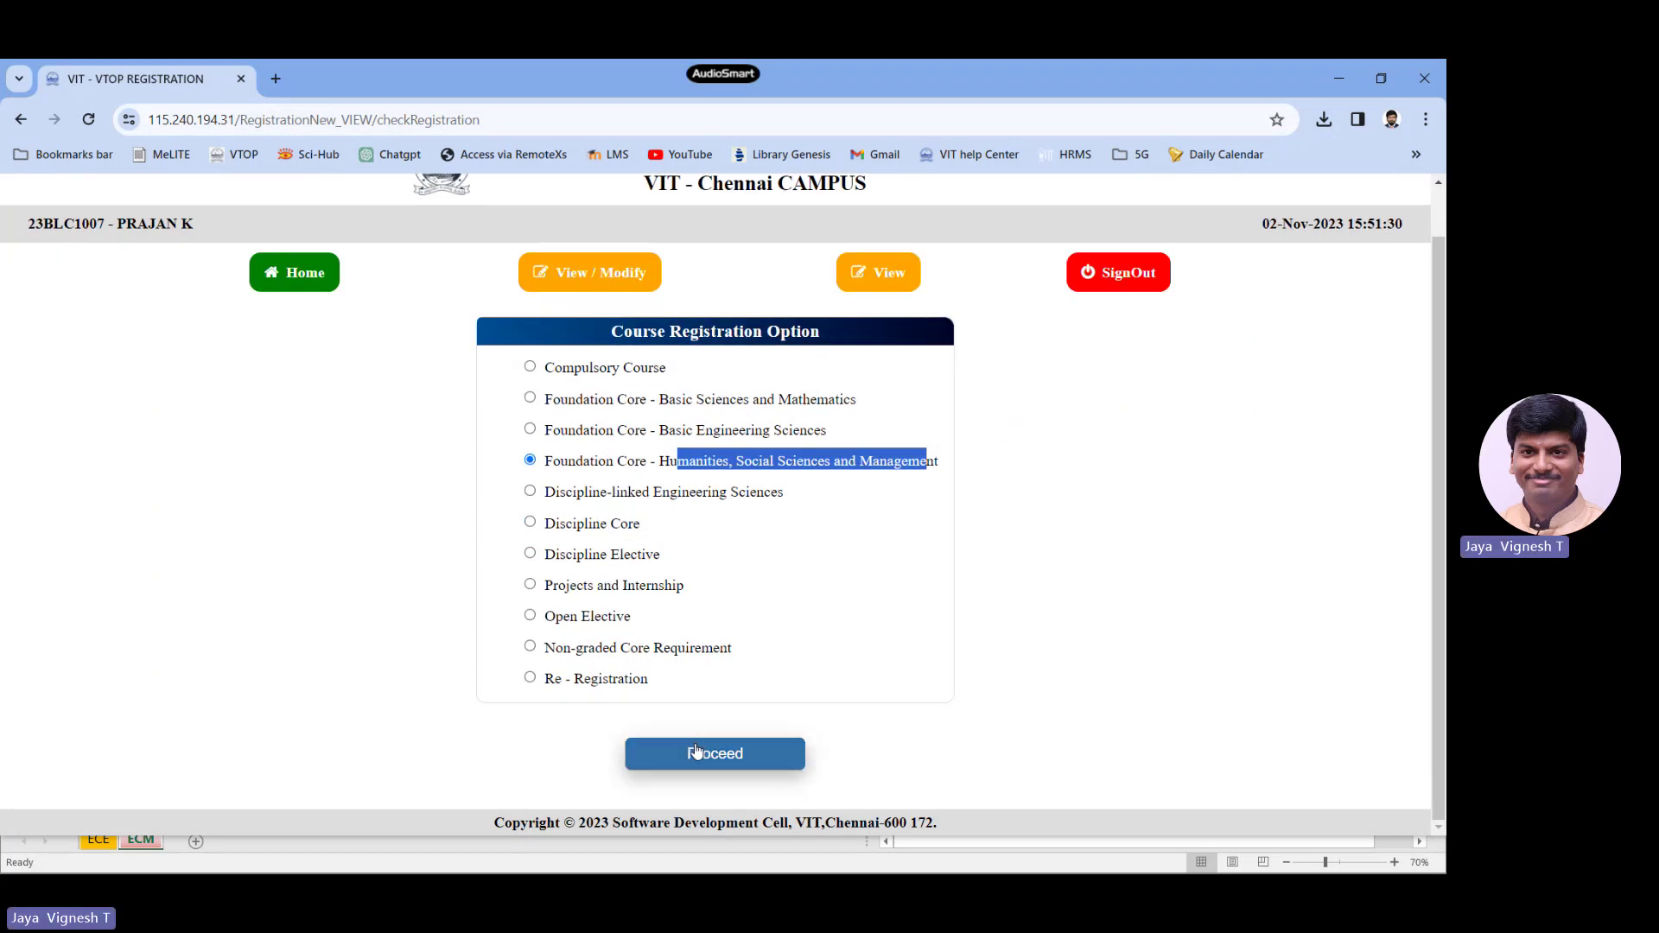
click(697, 753)
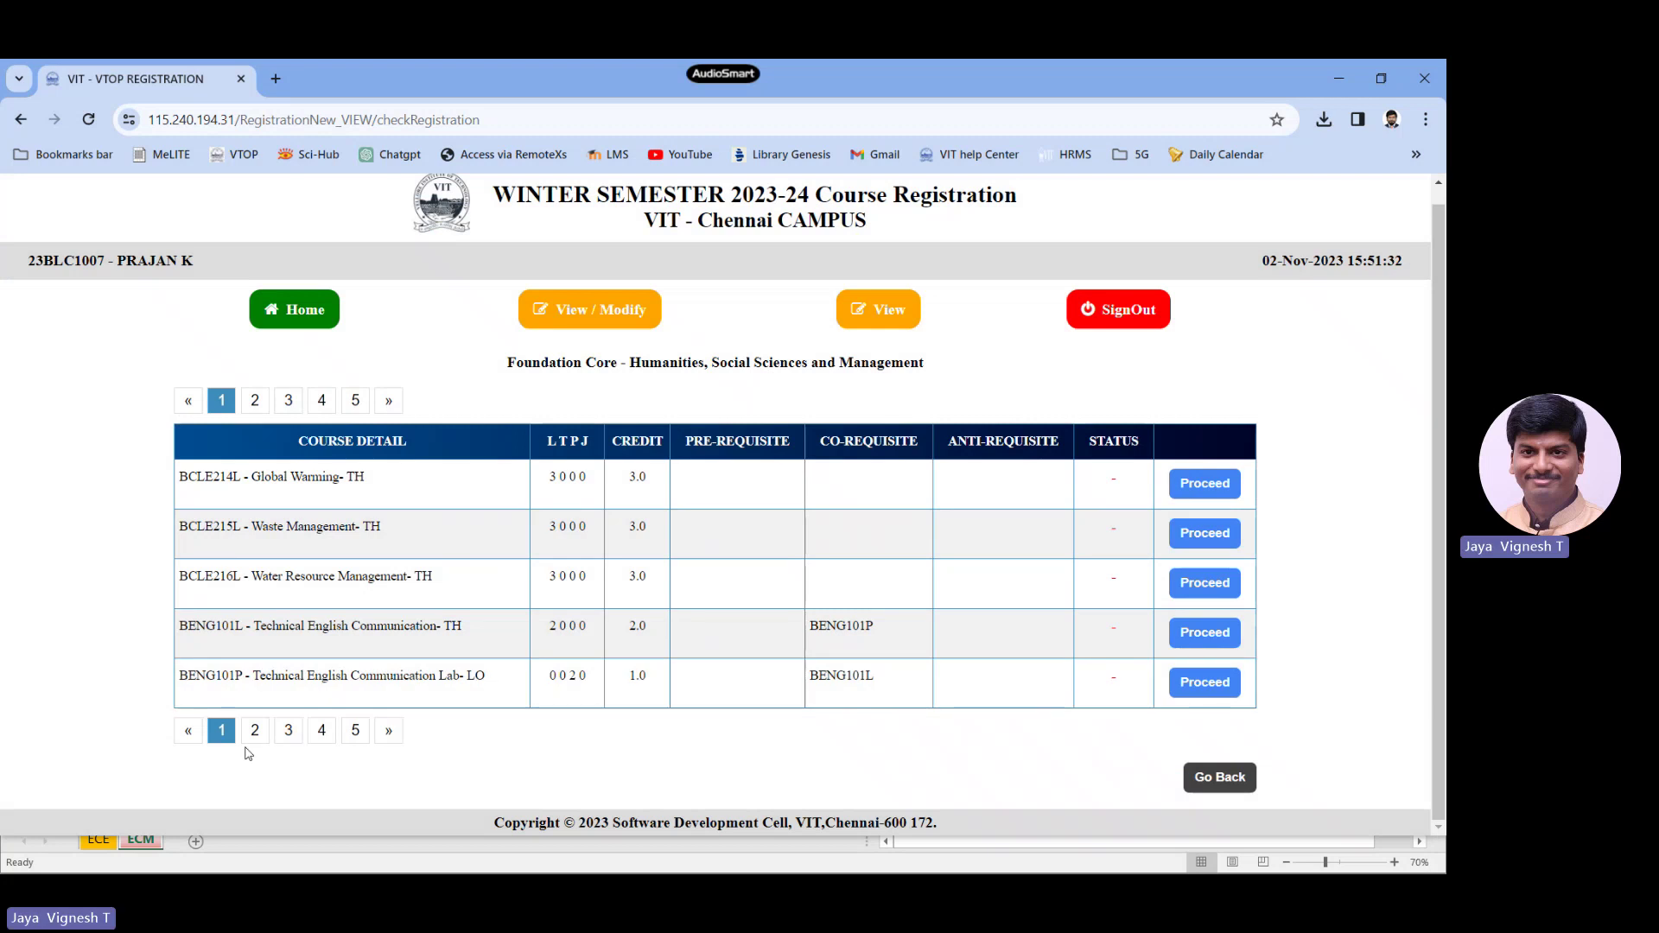
click(255, 731)
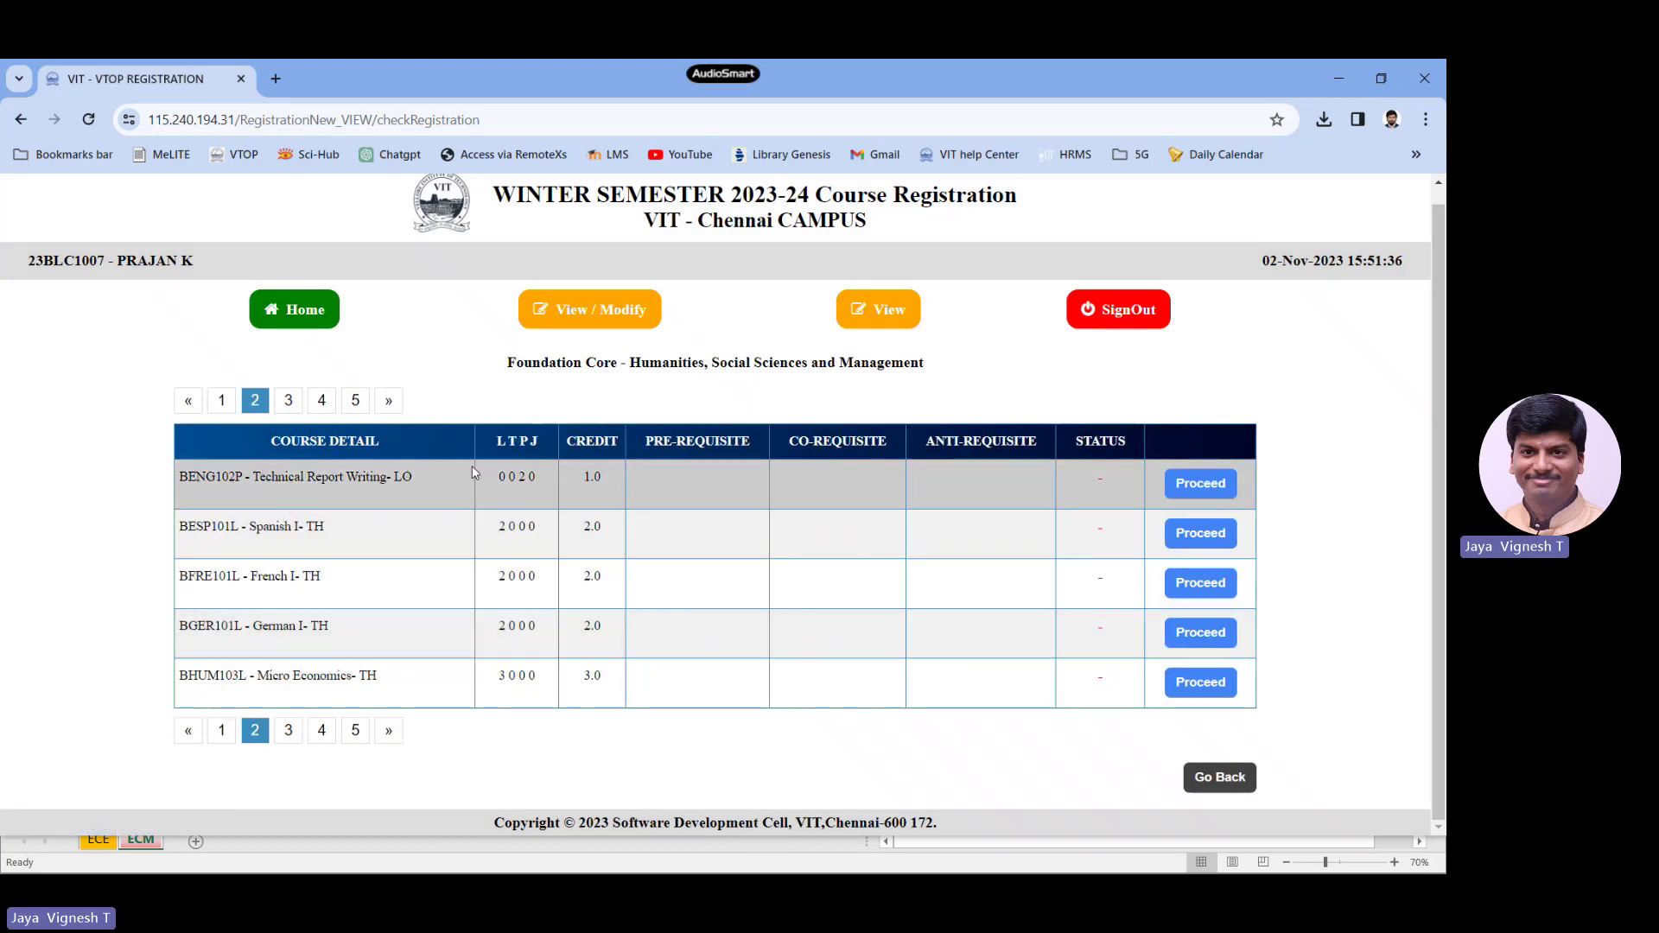
Step: Attempt to register BENG102P Technical Report Writing in an L31+L32 lab slot
click(1219, 484)
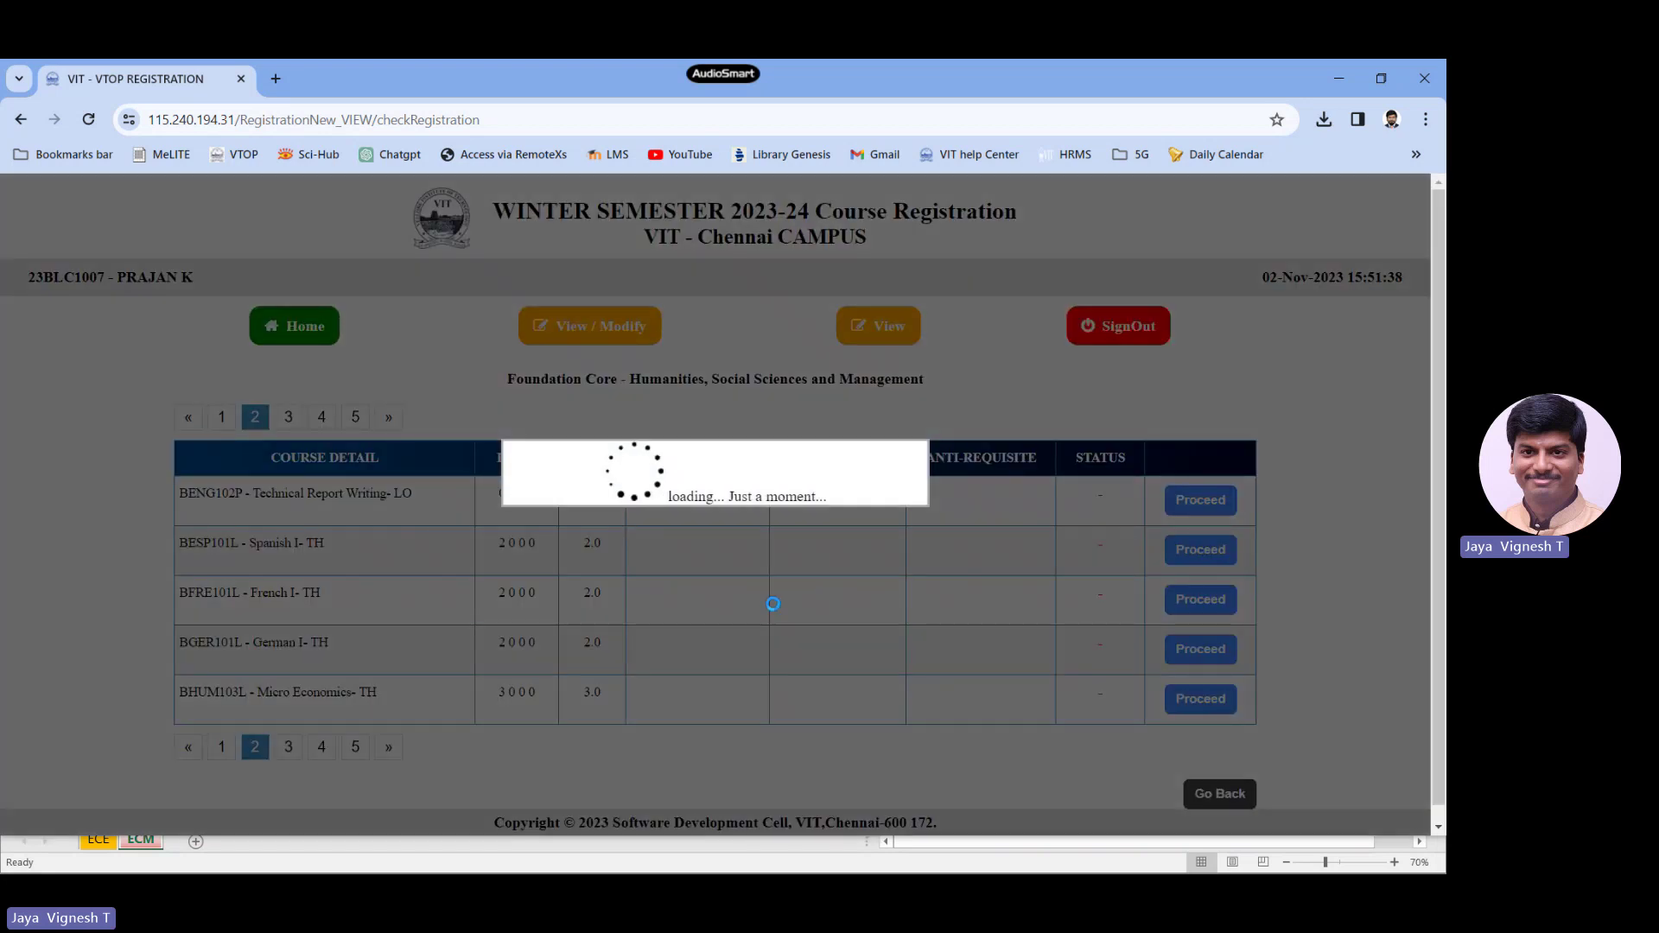
scroll(471, 564, down, 3)
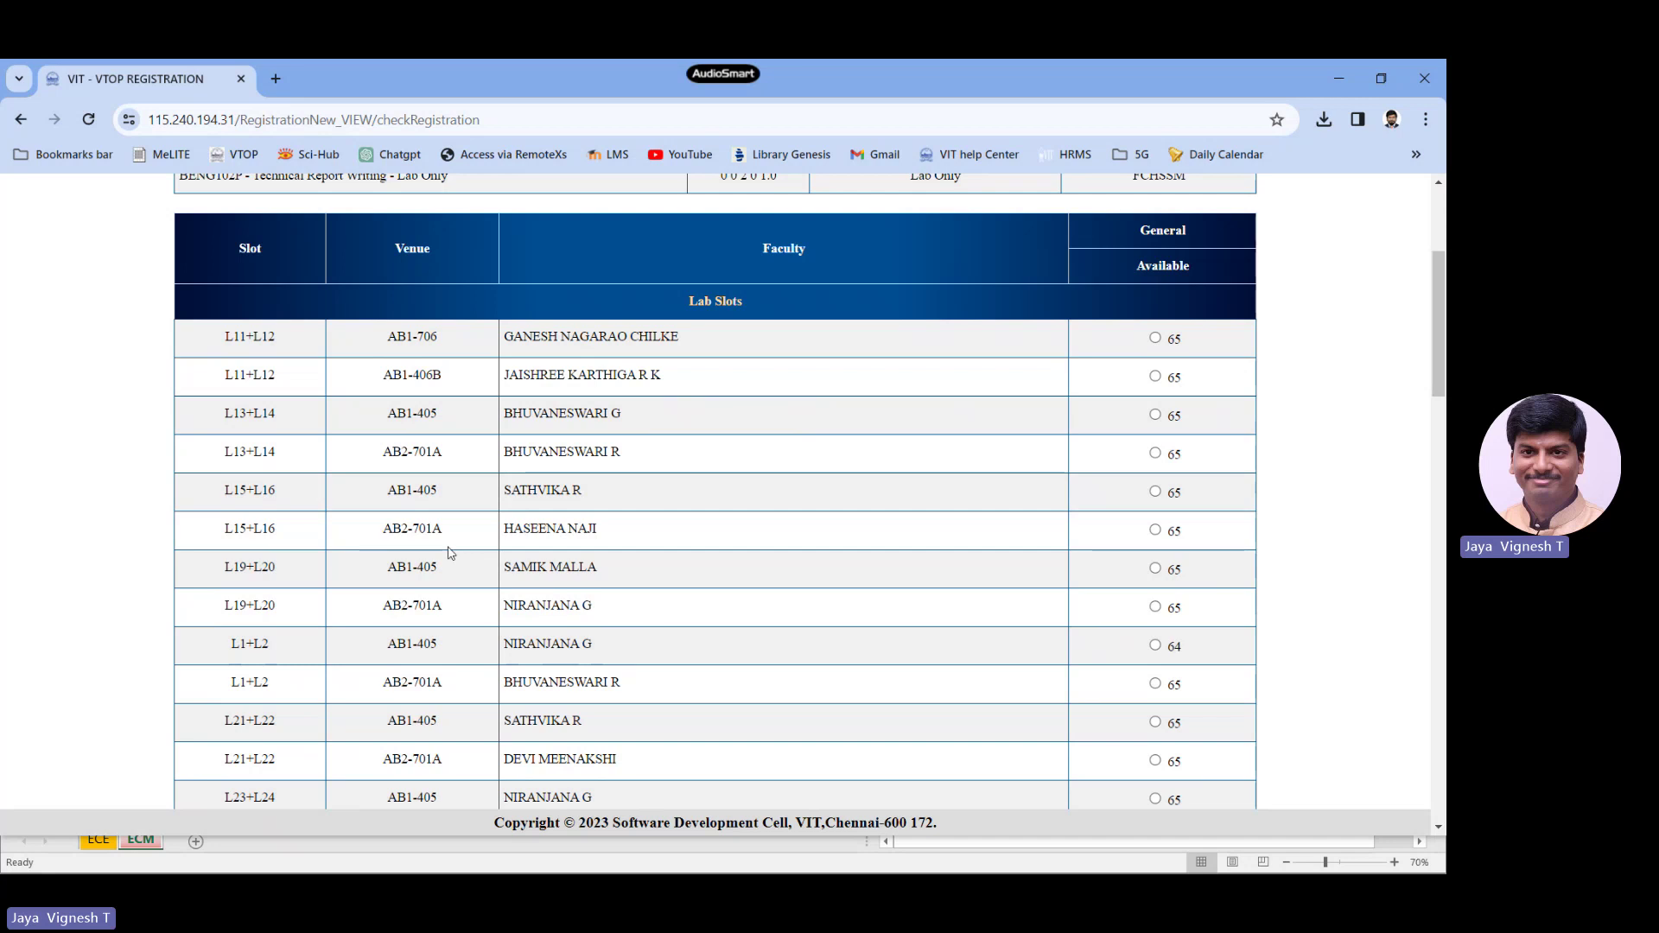
scroll(449, 553, up, 3)
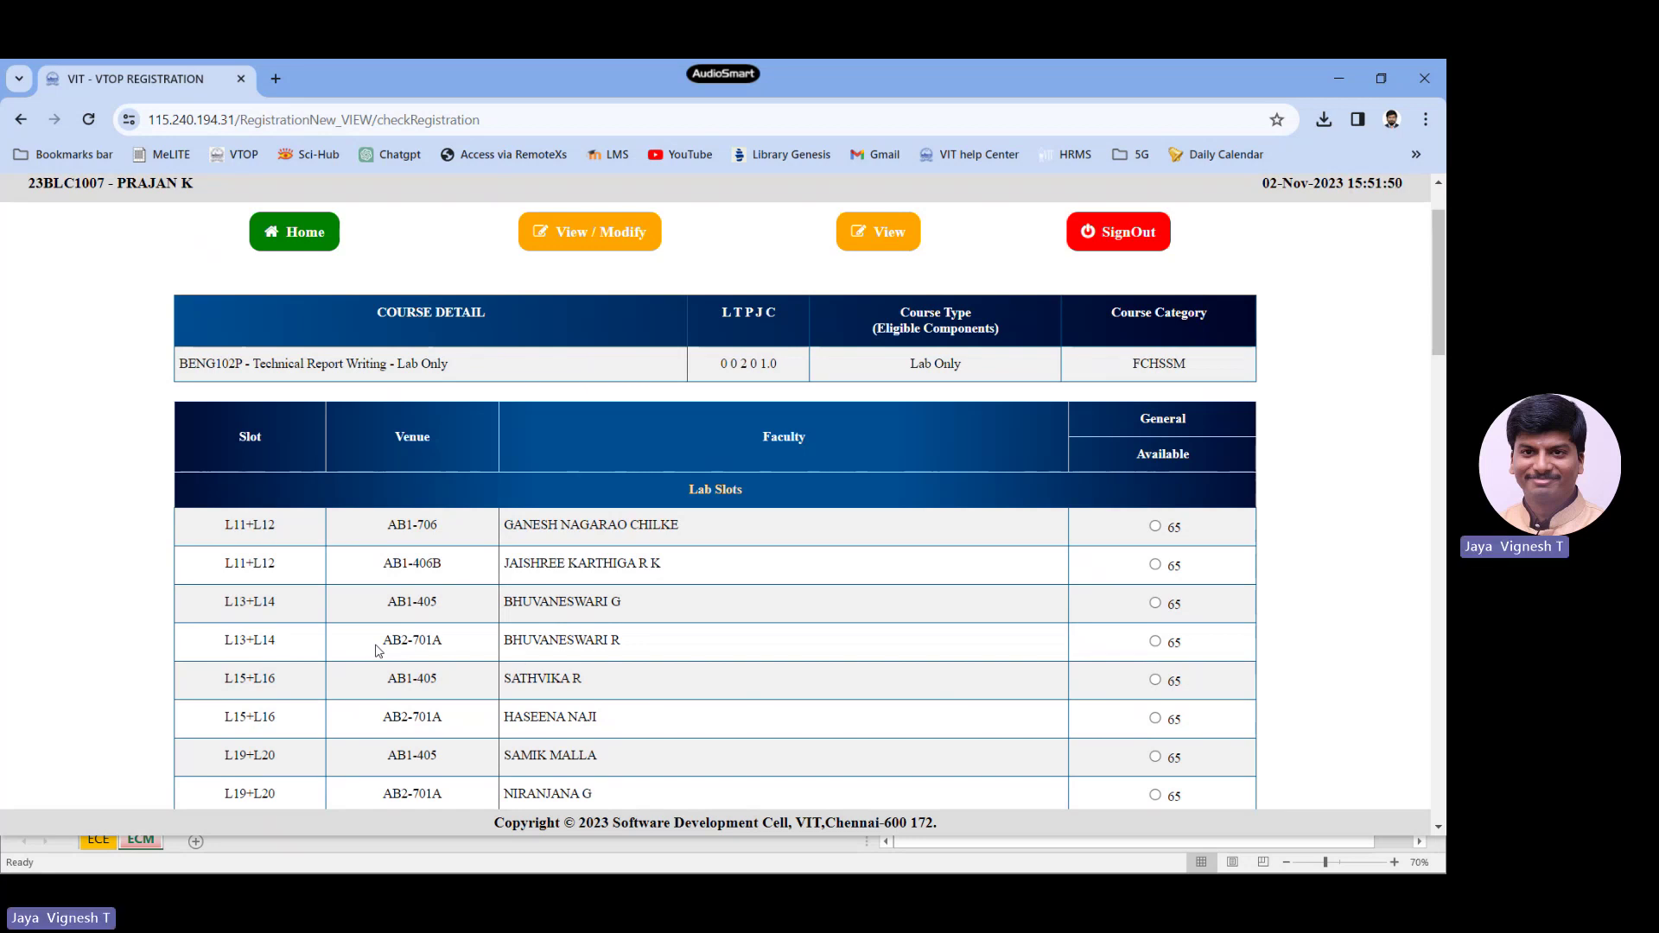
scroll(294, 651, down, 3)
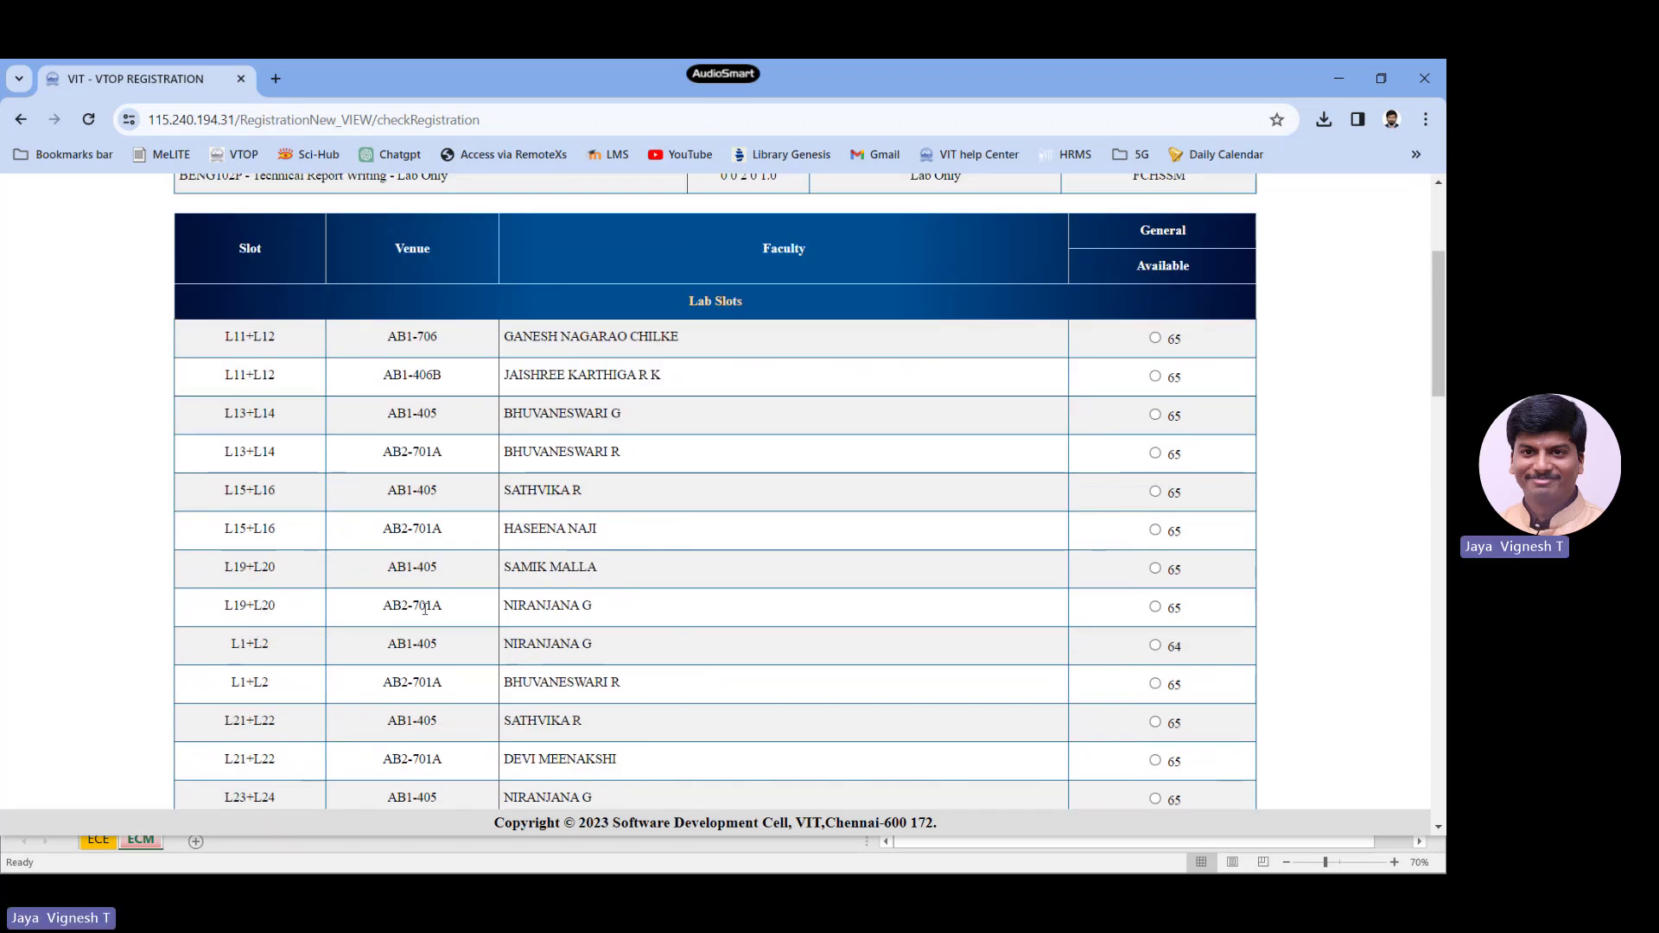
scroll(425, 610, down, 2)
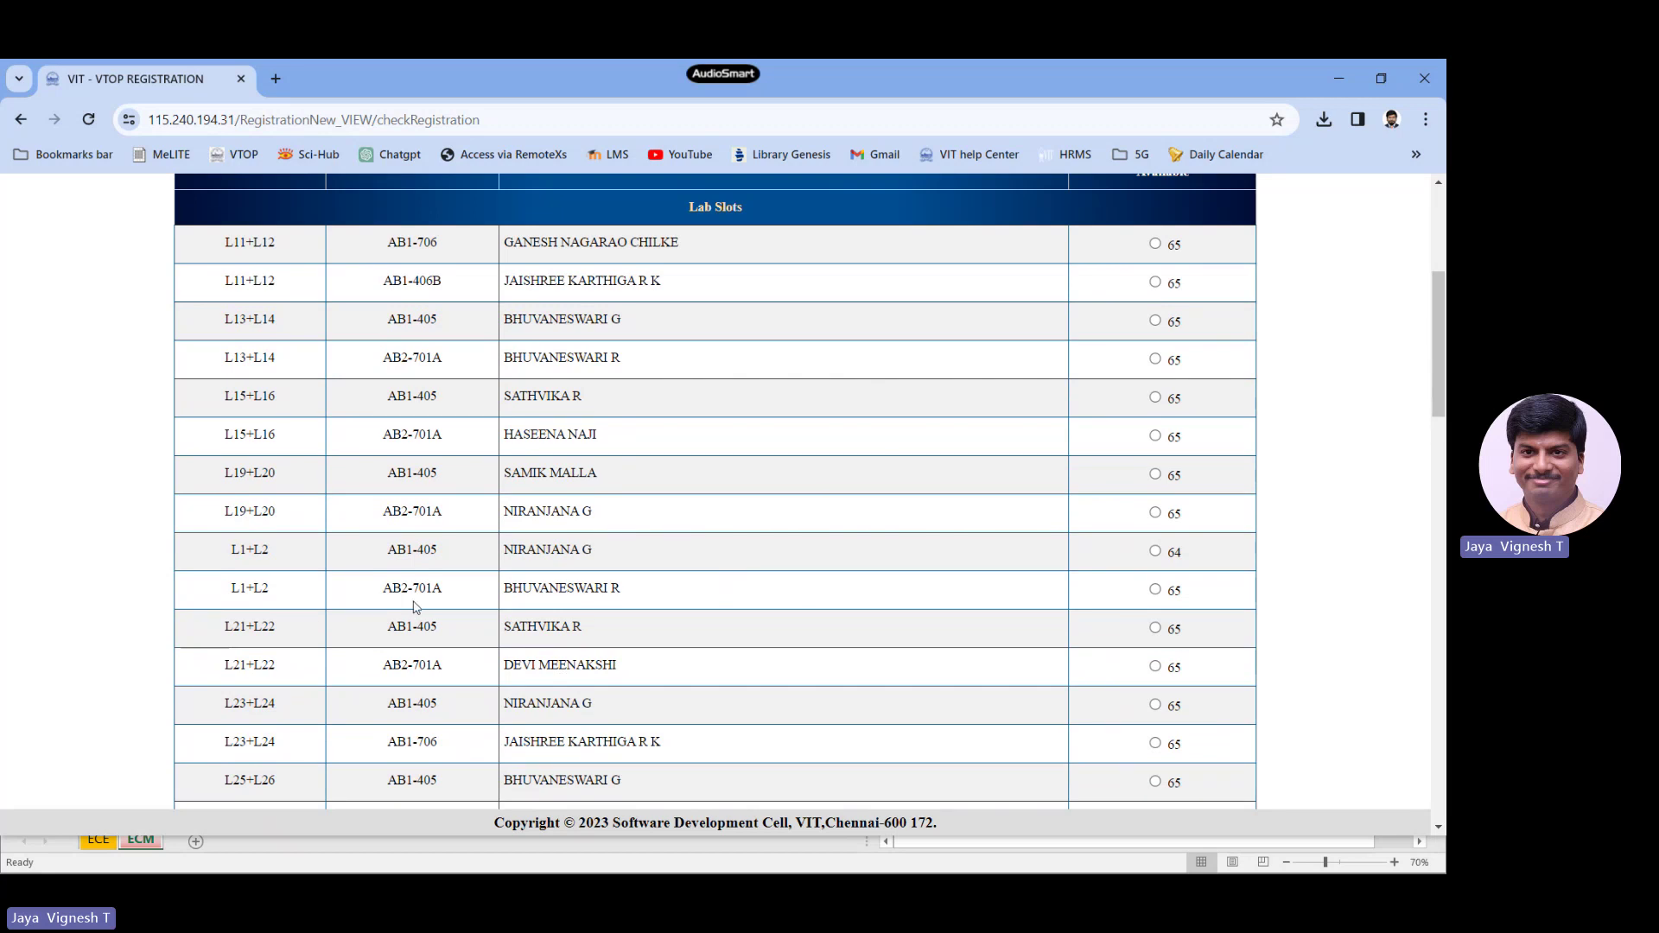
scroll(310, 631, down, 6)
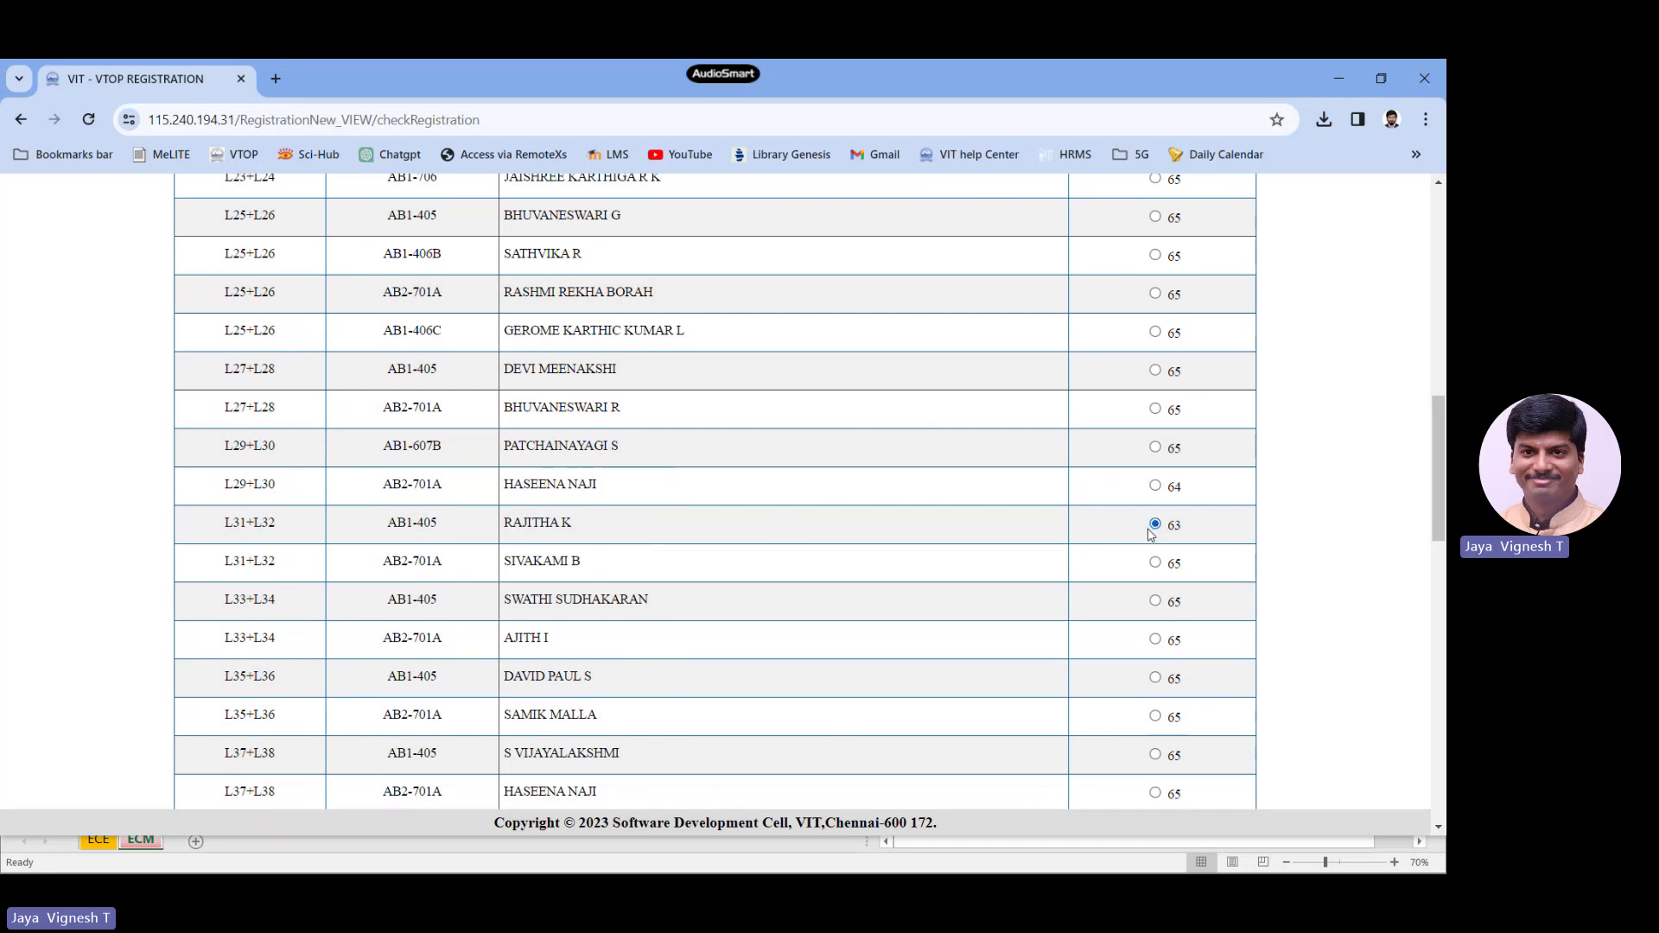
scroll(730, 615, down, 10)
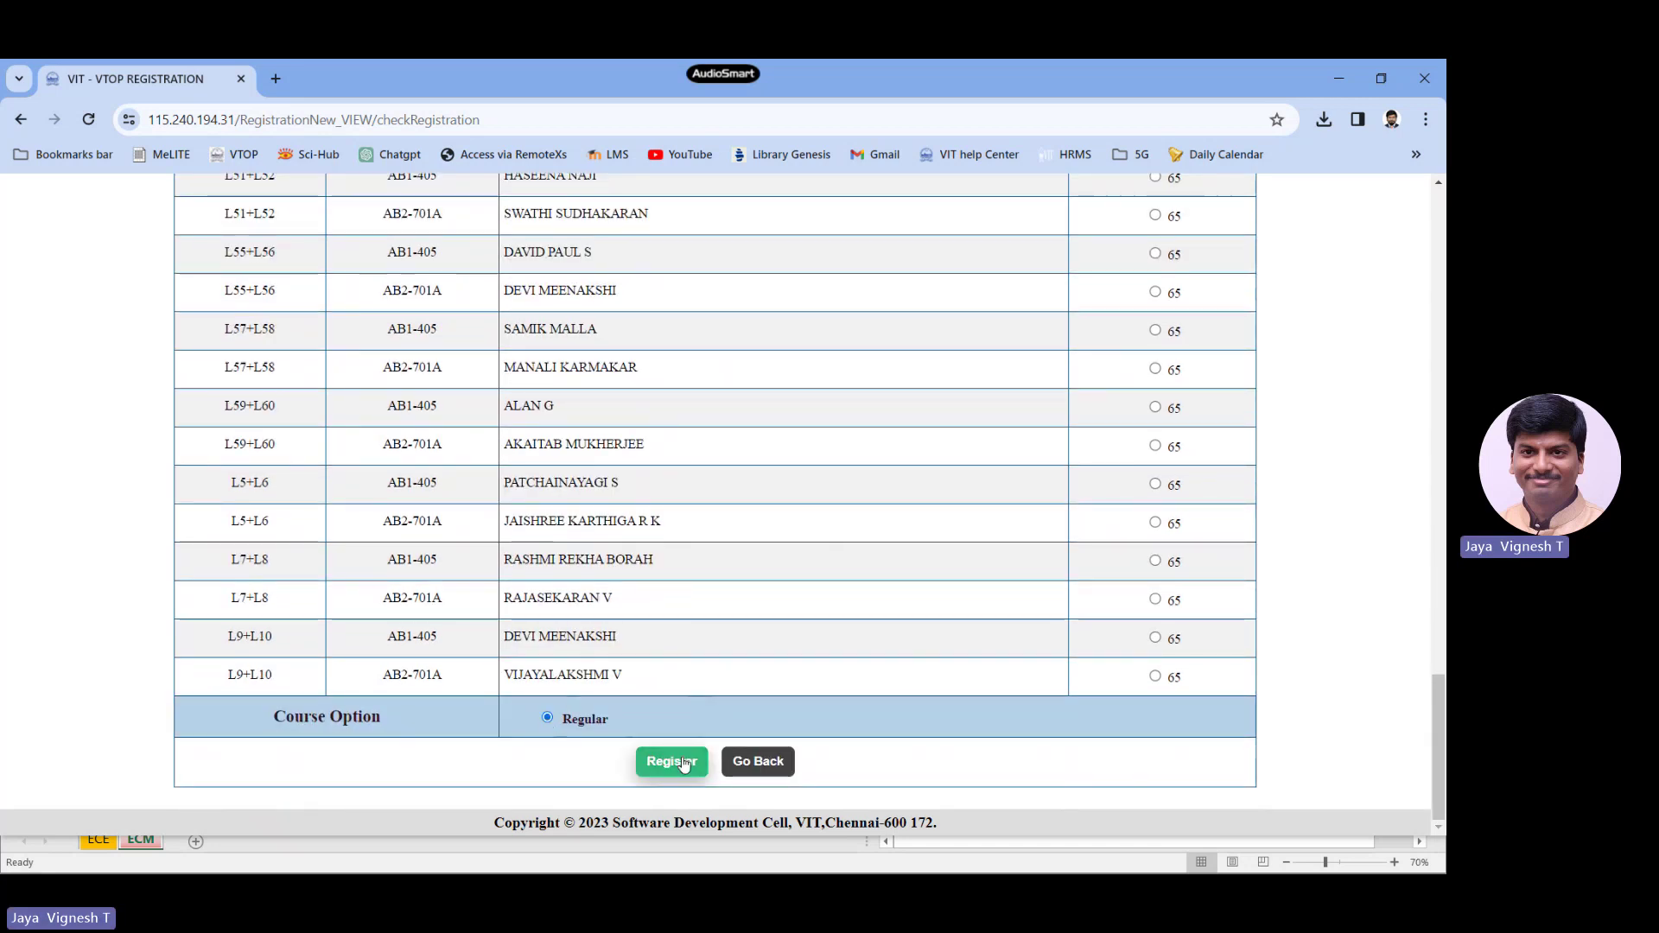
click(674, 761)
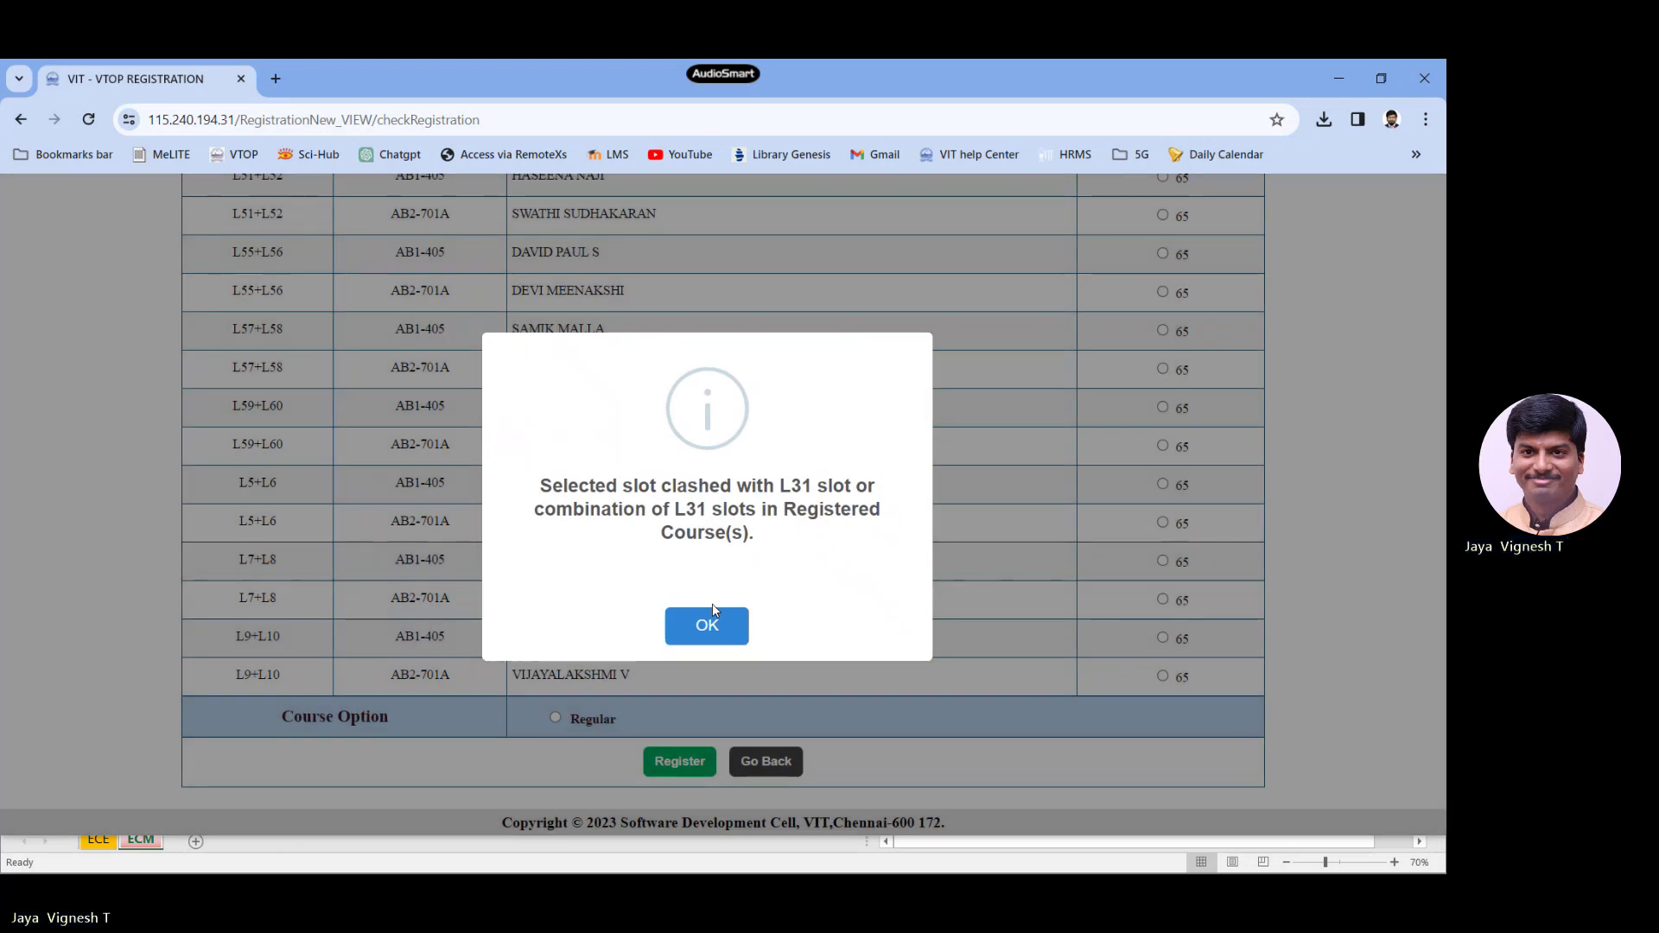
Step: Dismiss the L31 clash alert, review registered courses and timetable, then return to options
click(704, 627)
scroll(733, 382, up, 10)
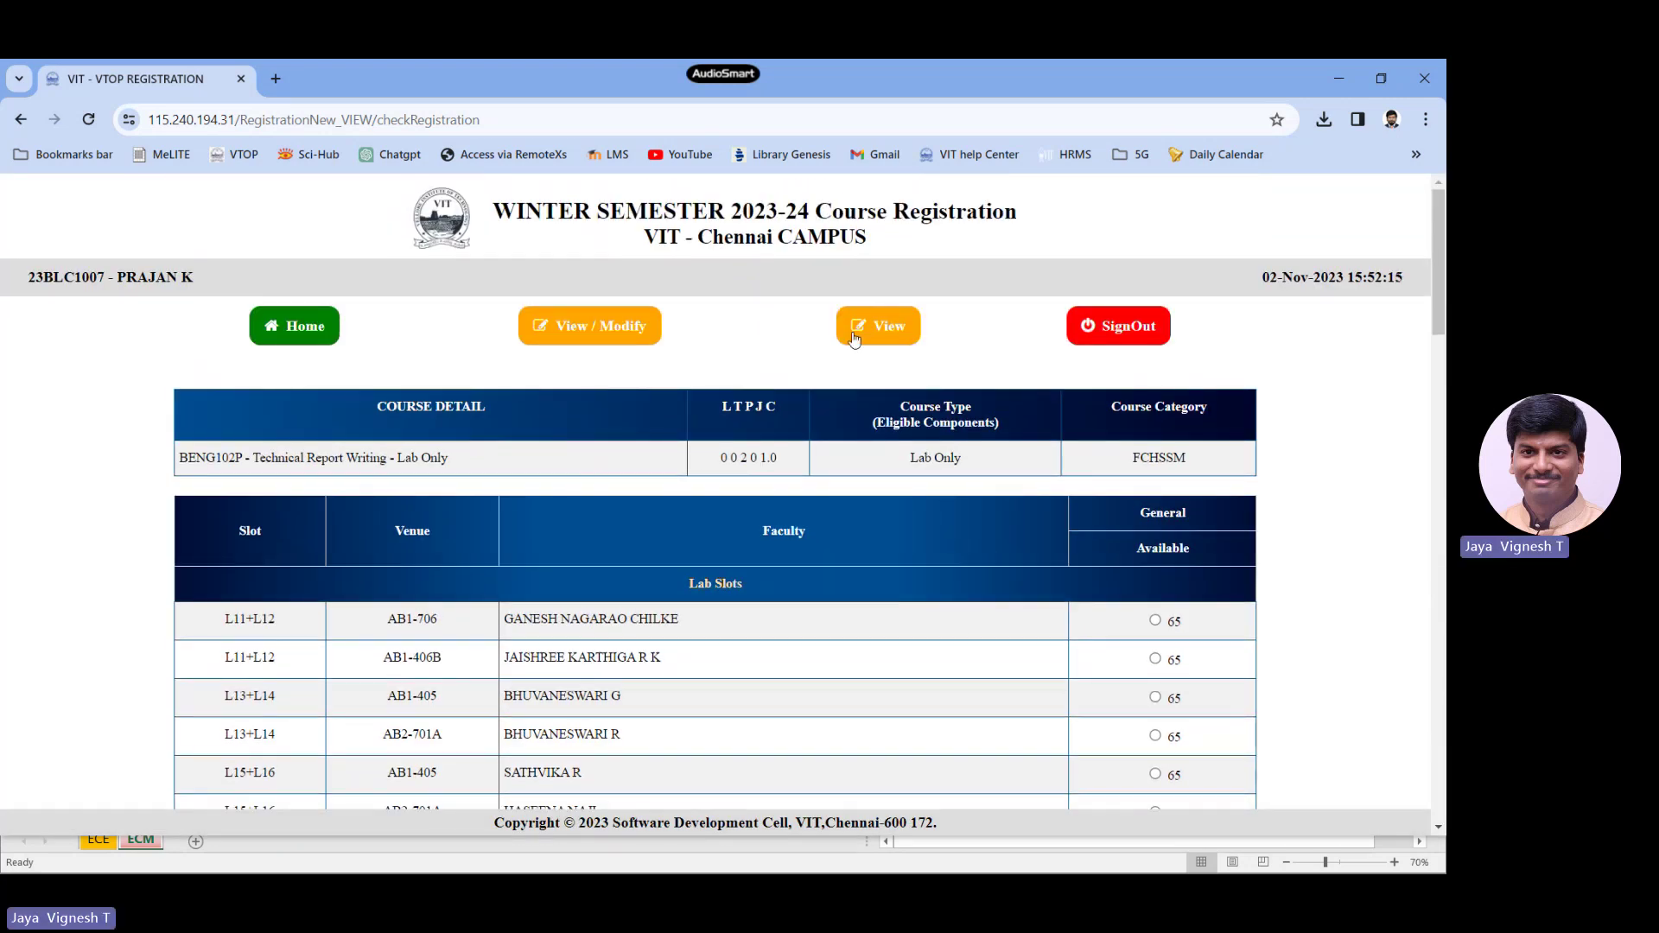
click(877, 326)
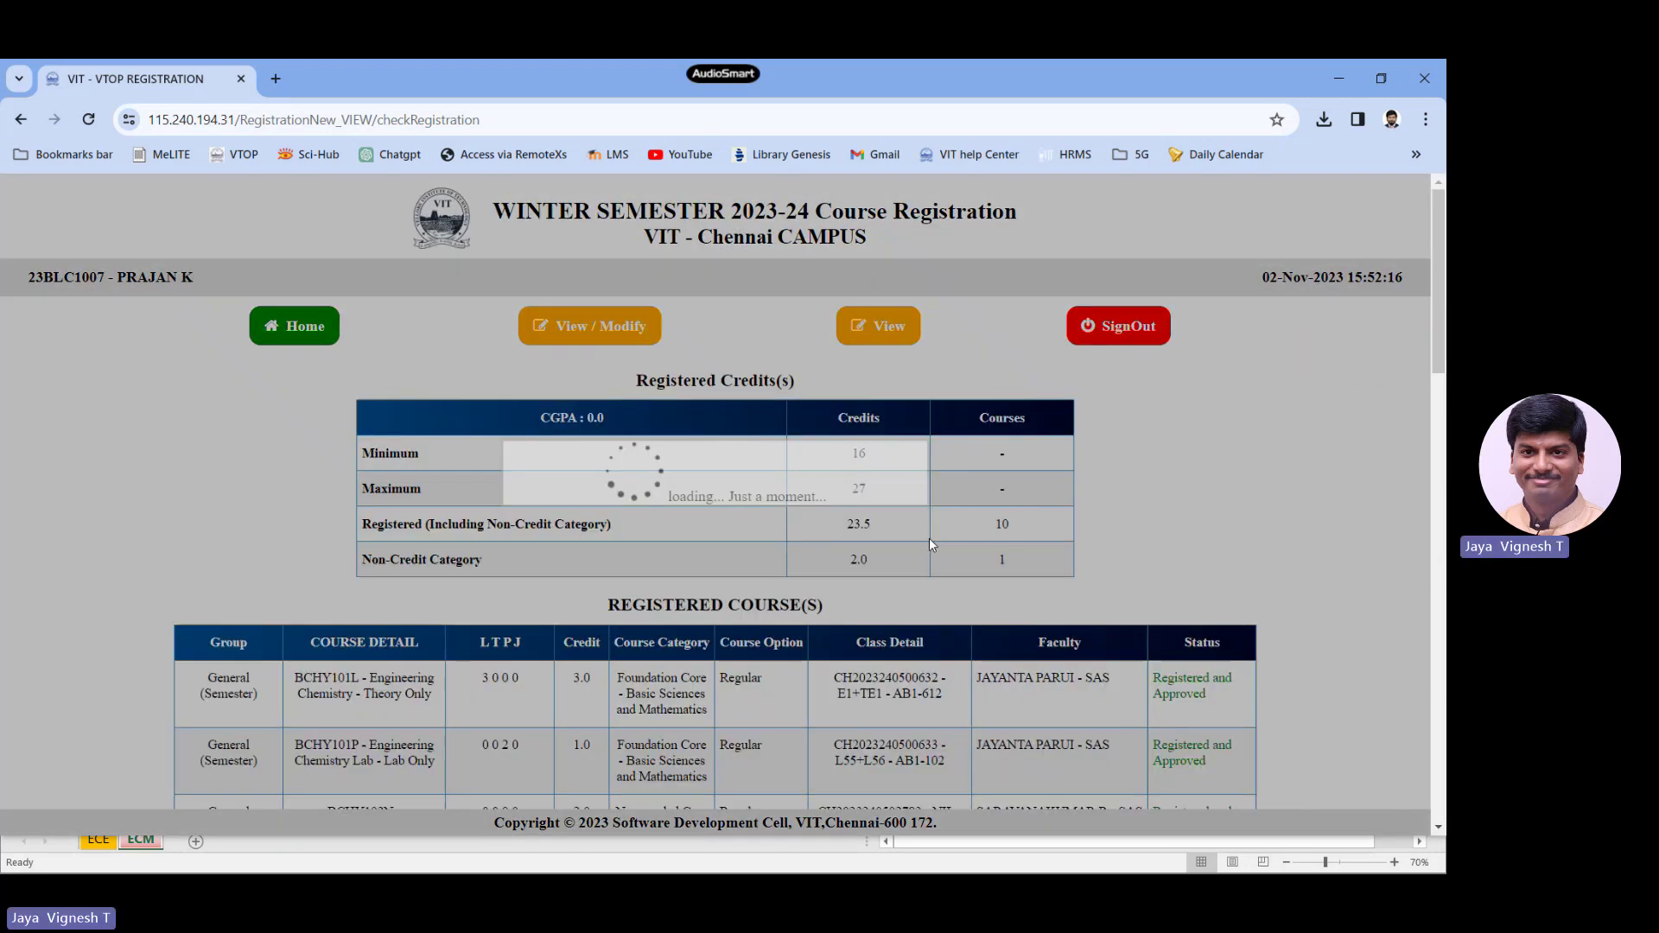
scroll(906, 390, down, 15)
scroll(908, 390, up, 1)
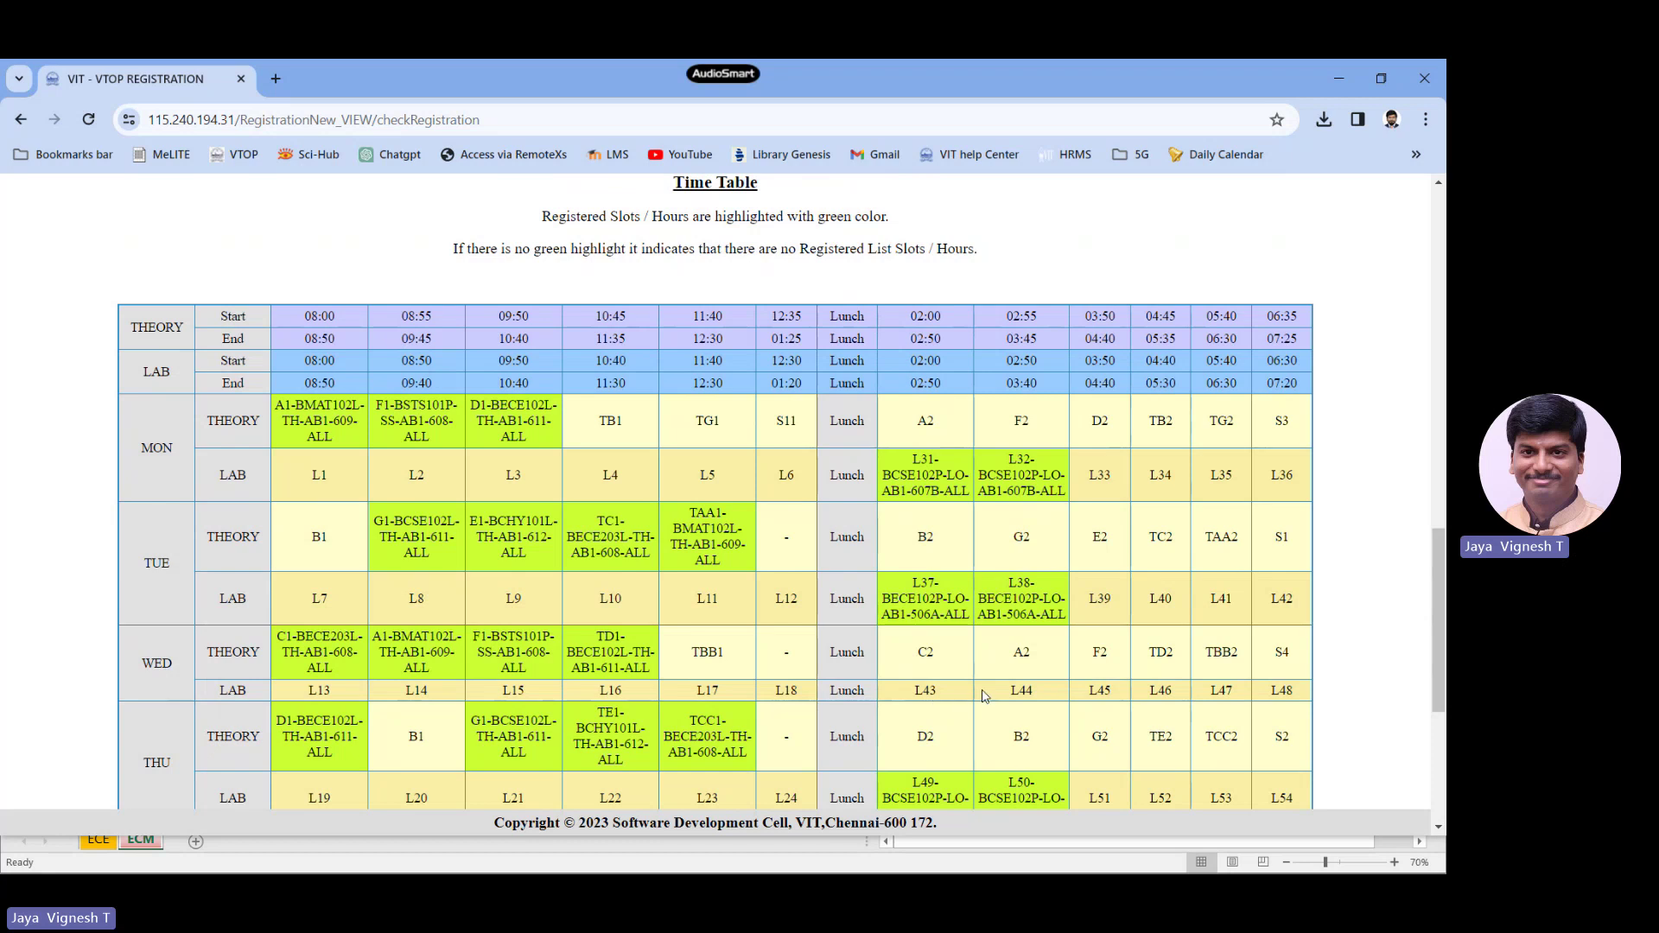
scroll(696, 495, up, 15)
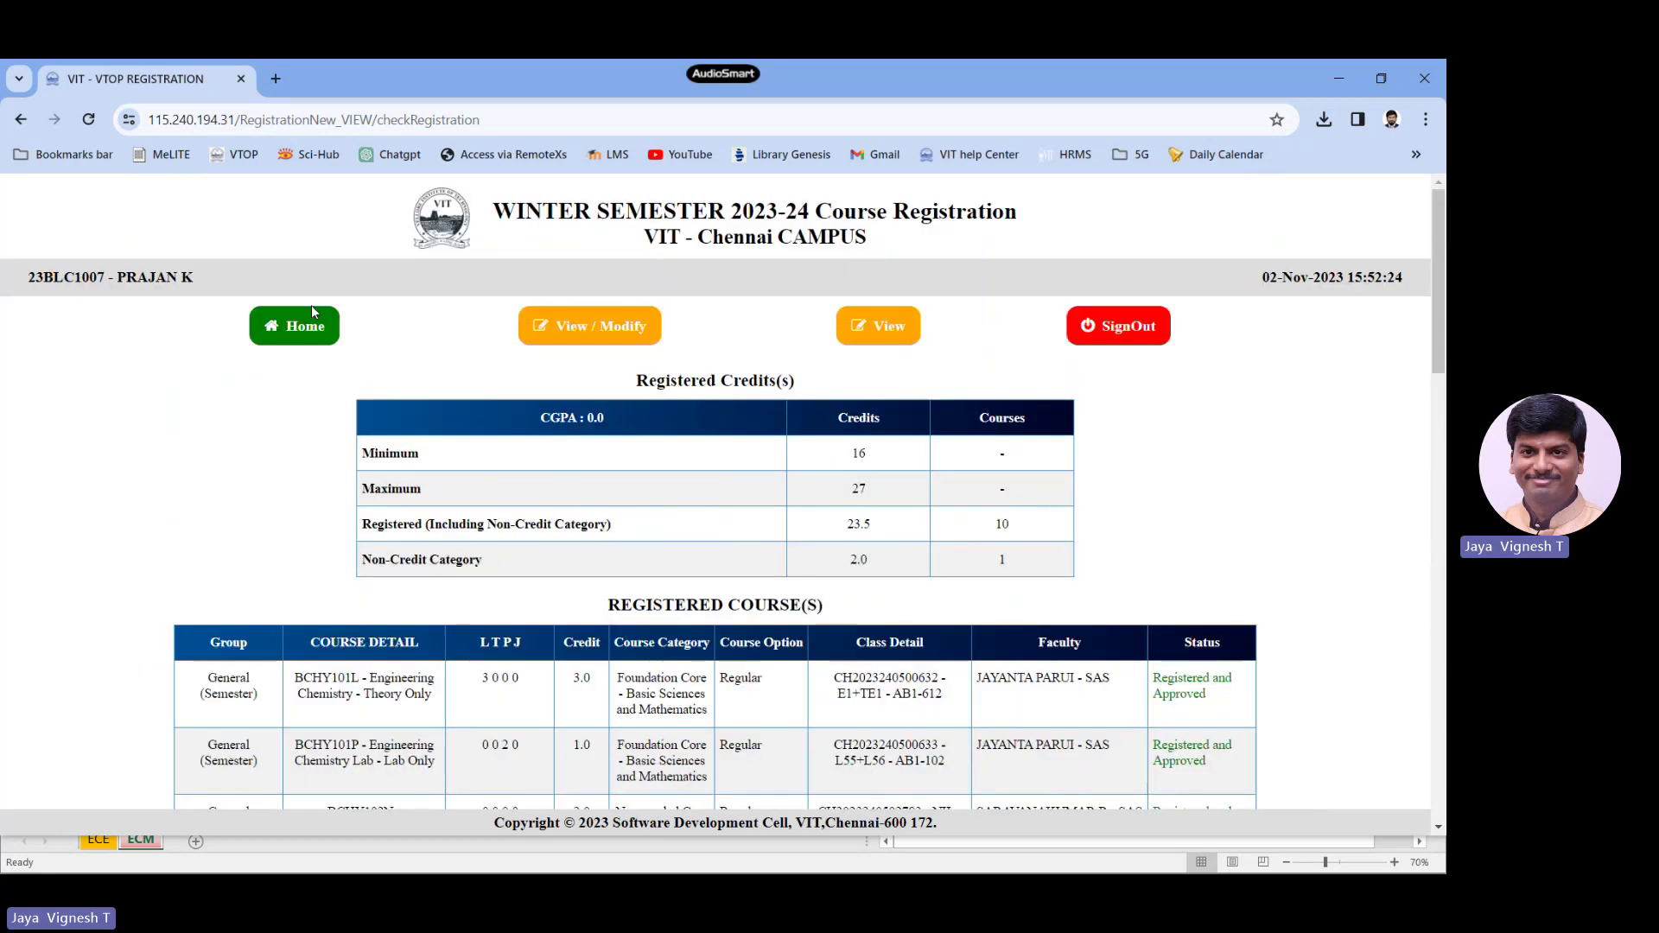
click(302, 328)
scroll(637, 675, down, 1)
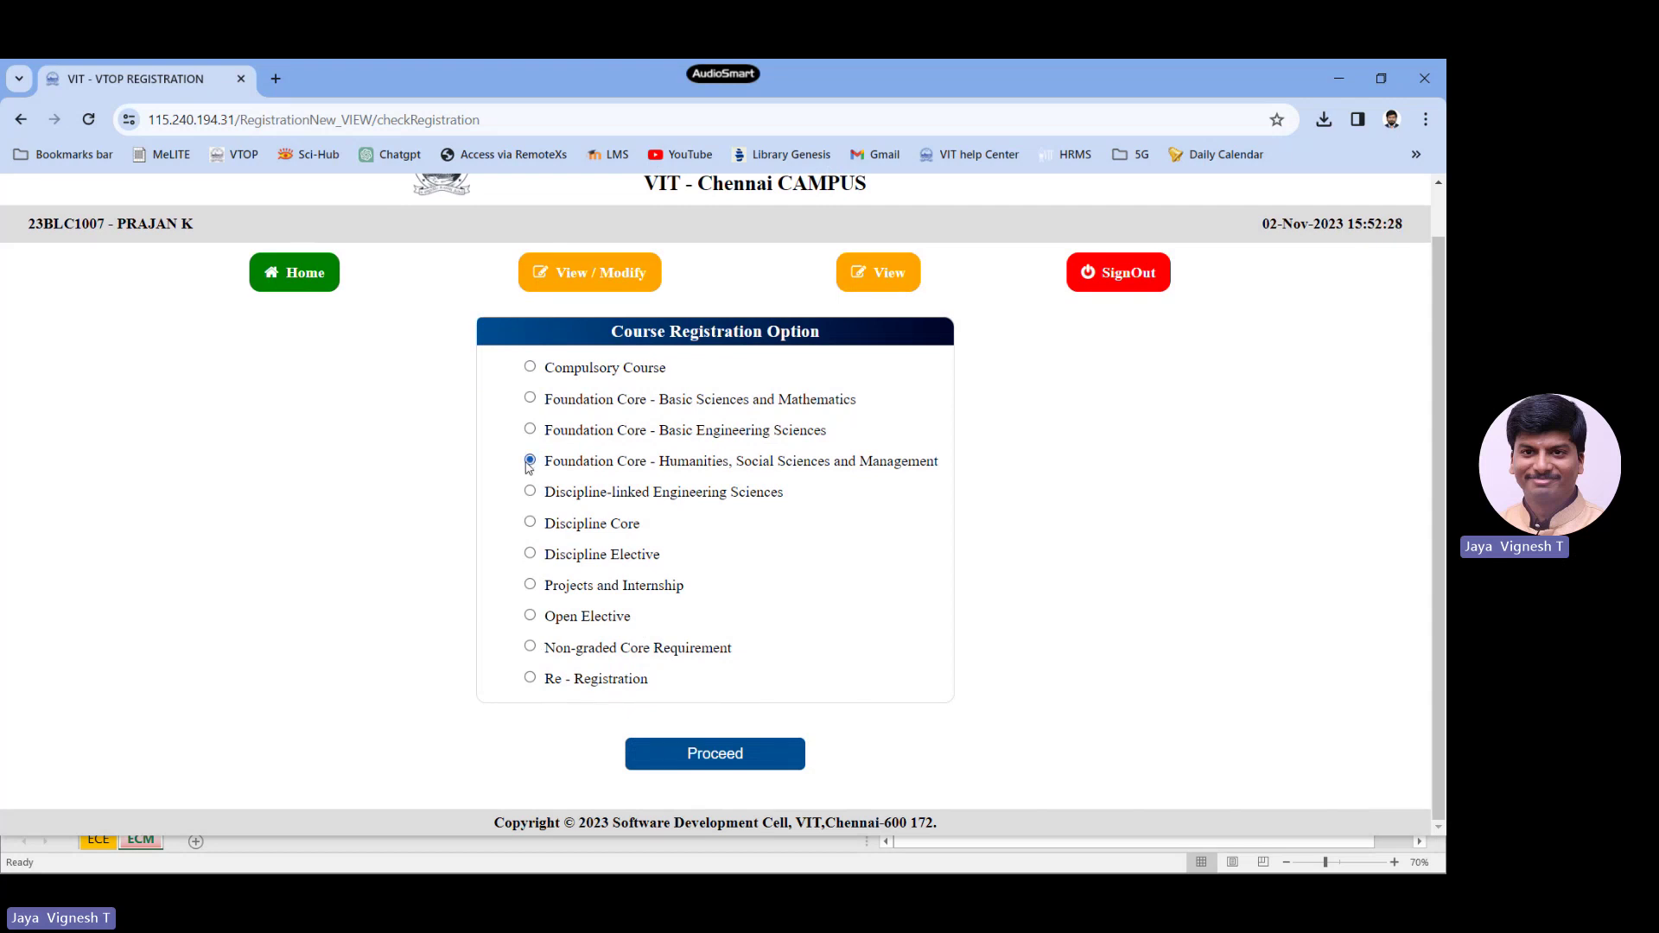
Step: Register BENG102P Technical Report Writing from page 2 in the L43+L44 AB1-405 lab slot as Regular
click(689, 752)
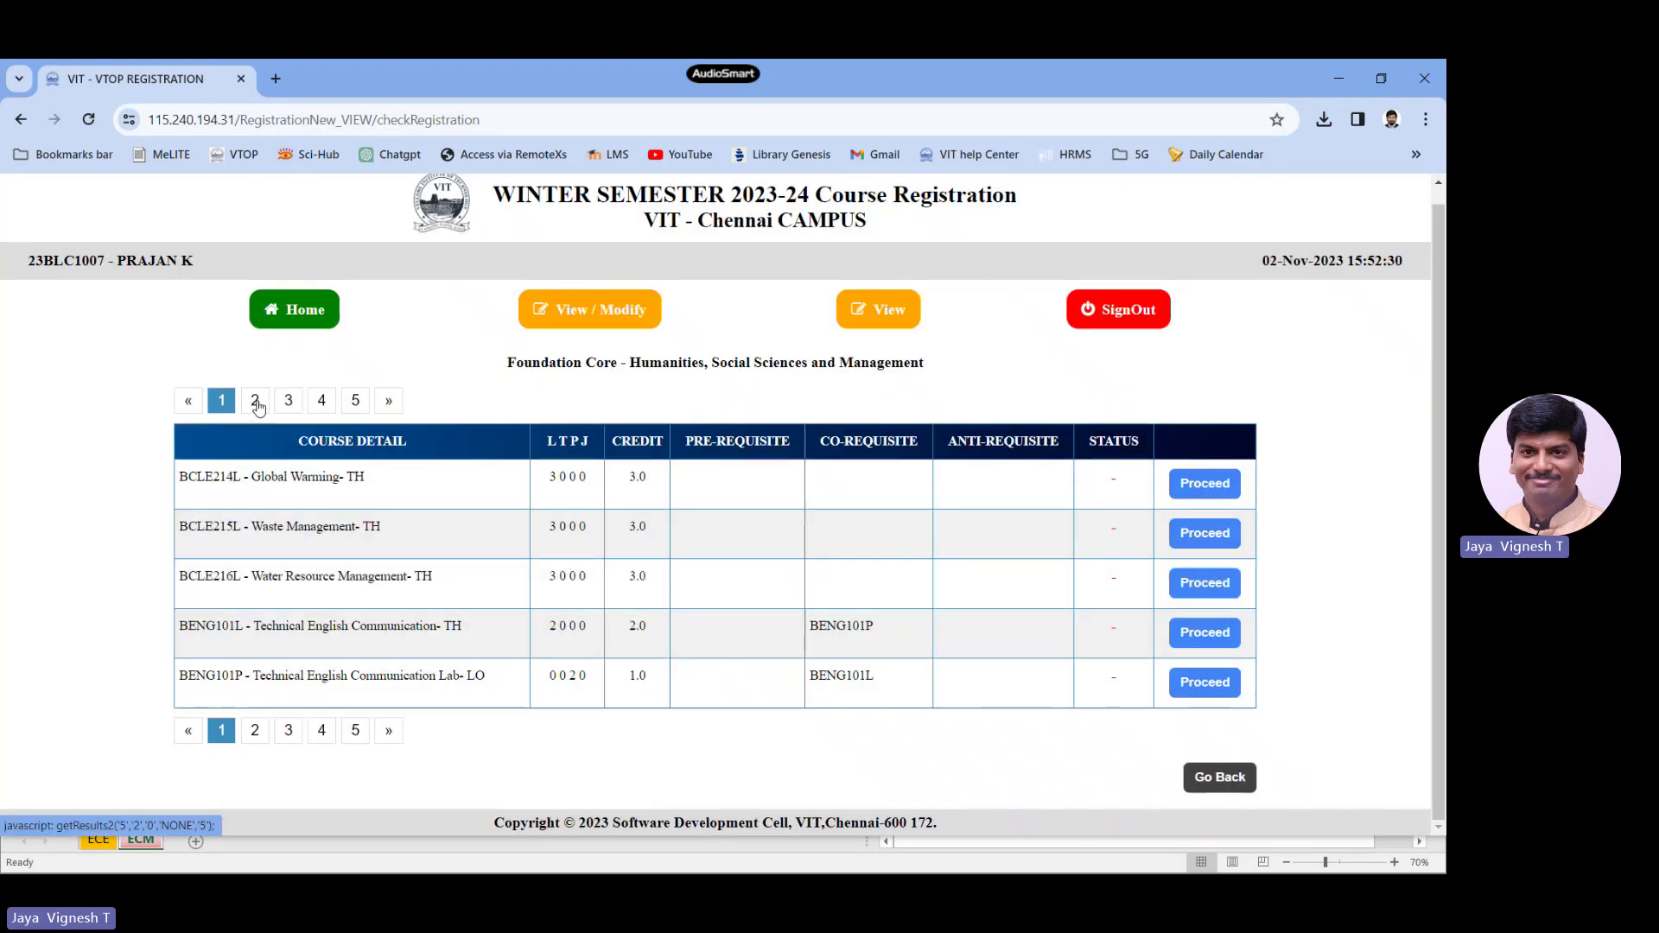
click(256, 402)
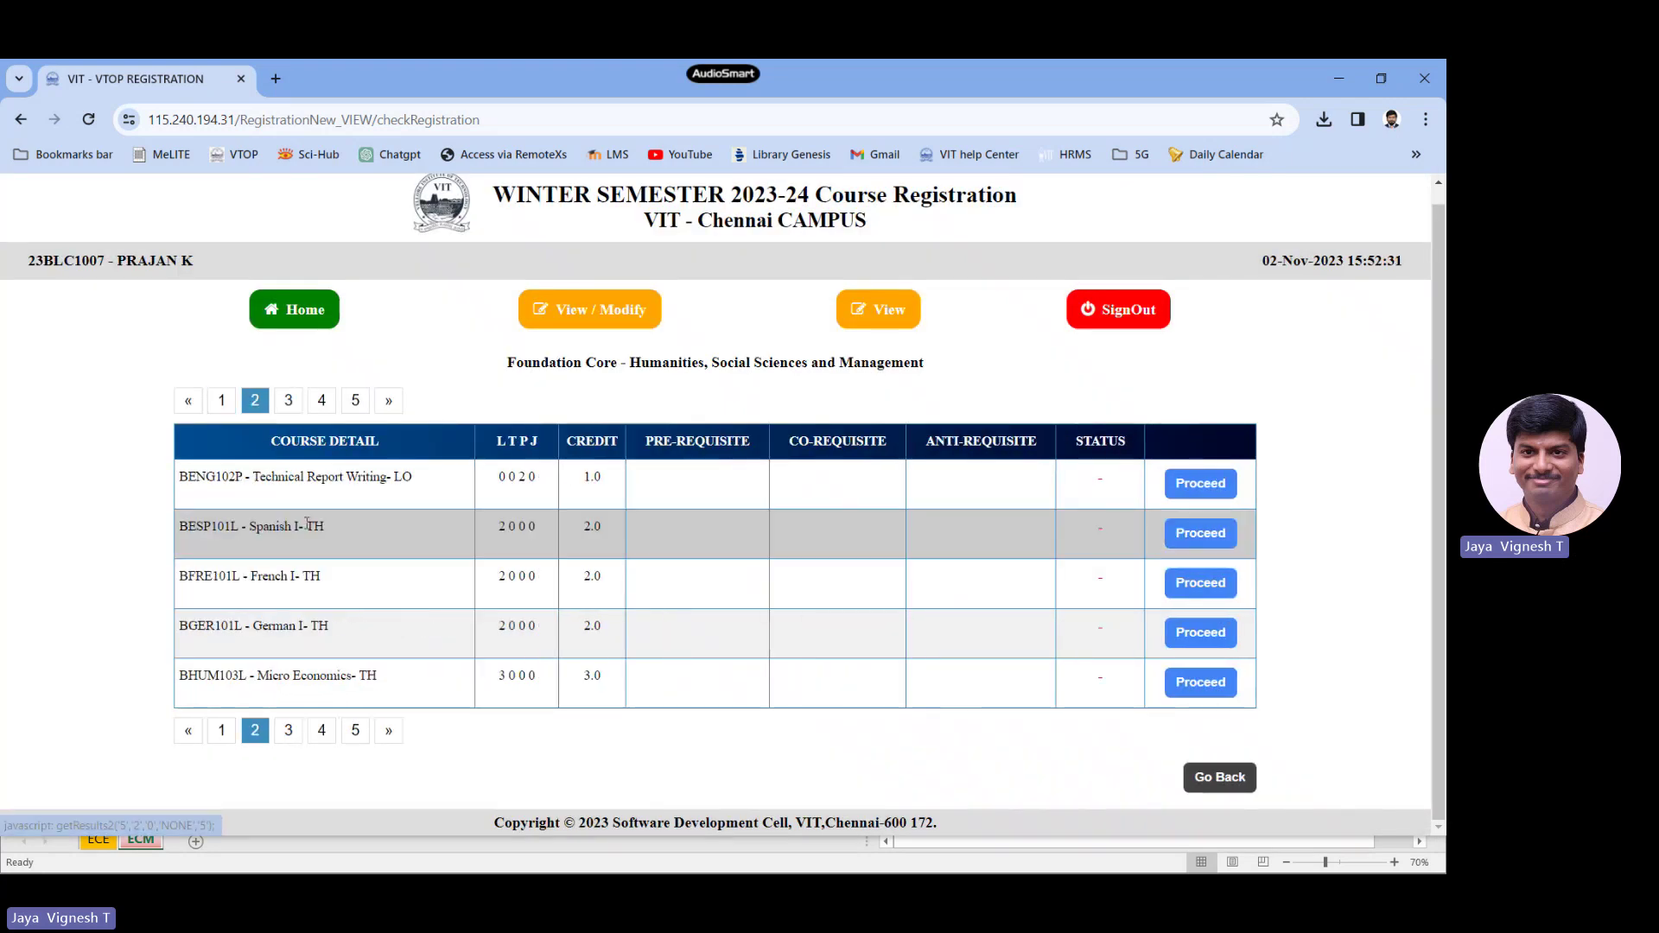
click(1206, 488)
scroll(333, 605, down, 10)
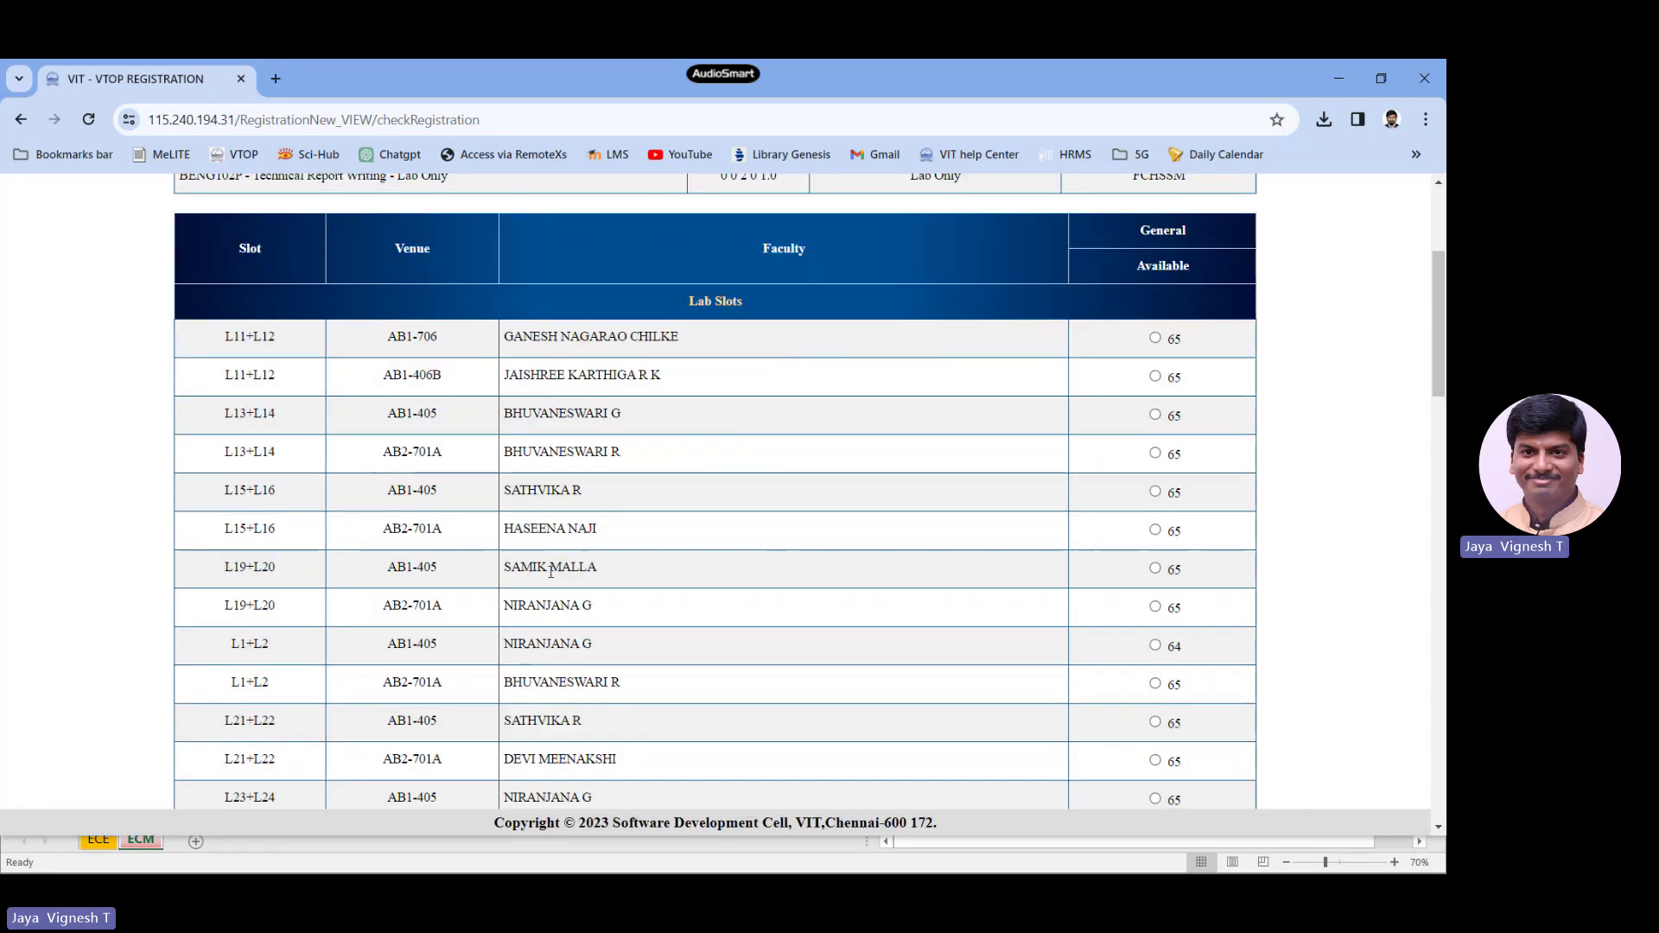
scroll(328, 601, down, 6)
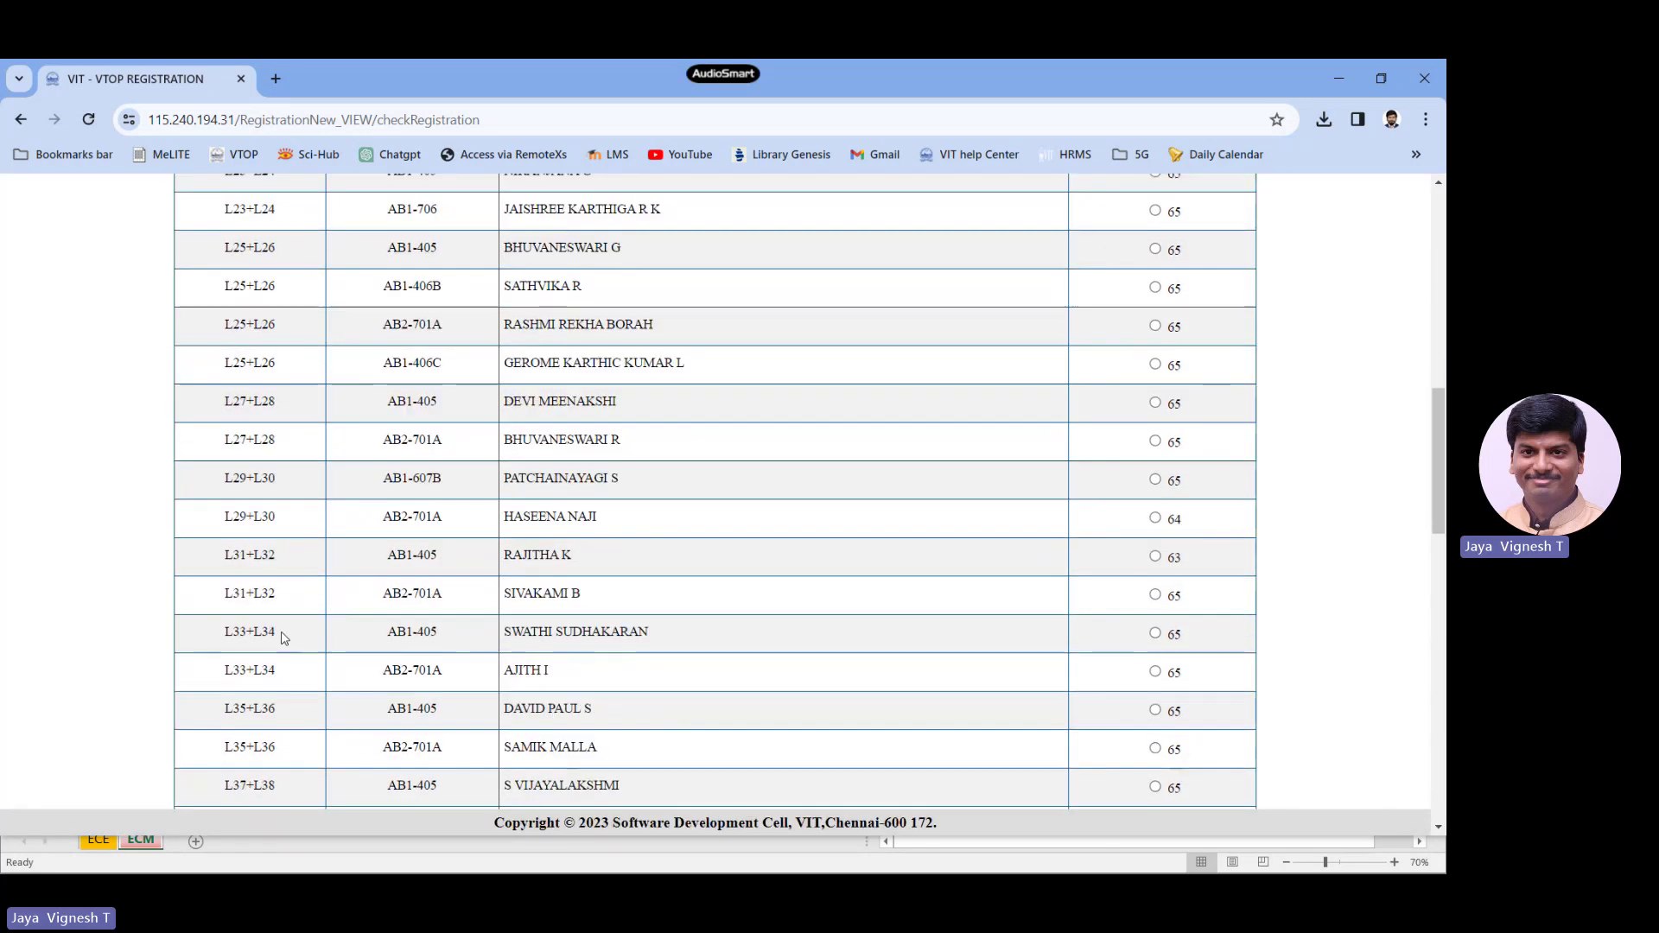
scroll(270, 665, down, 4)
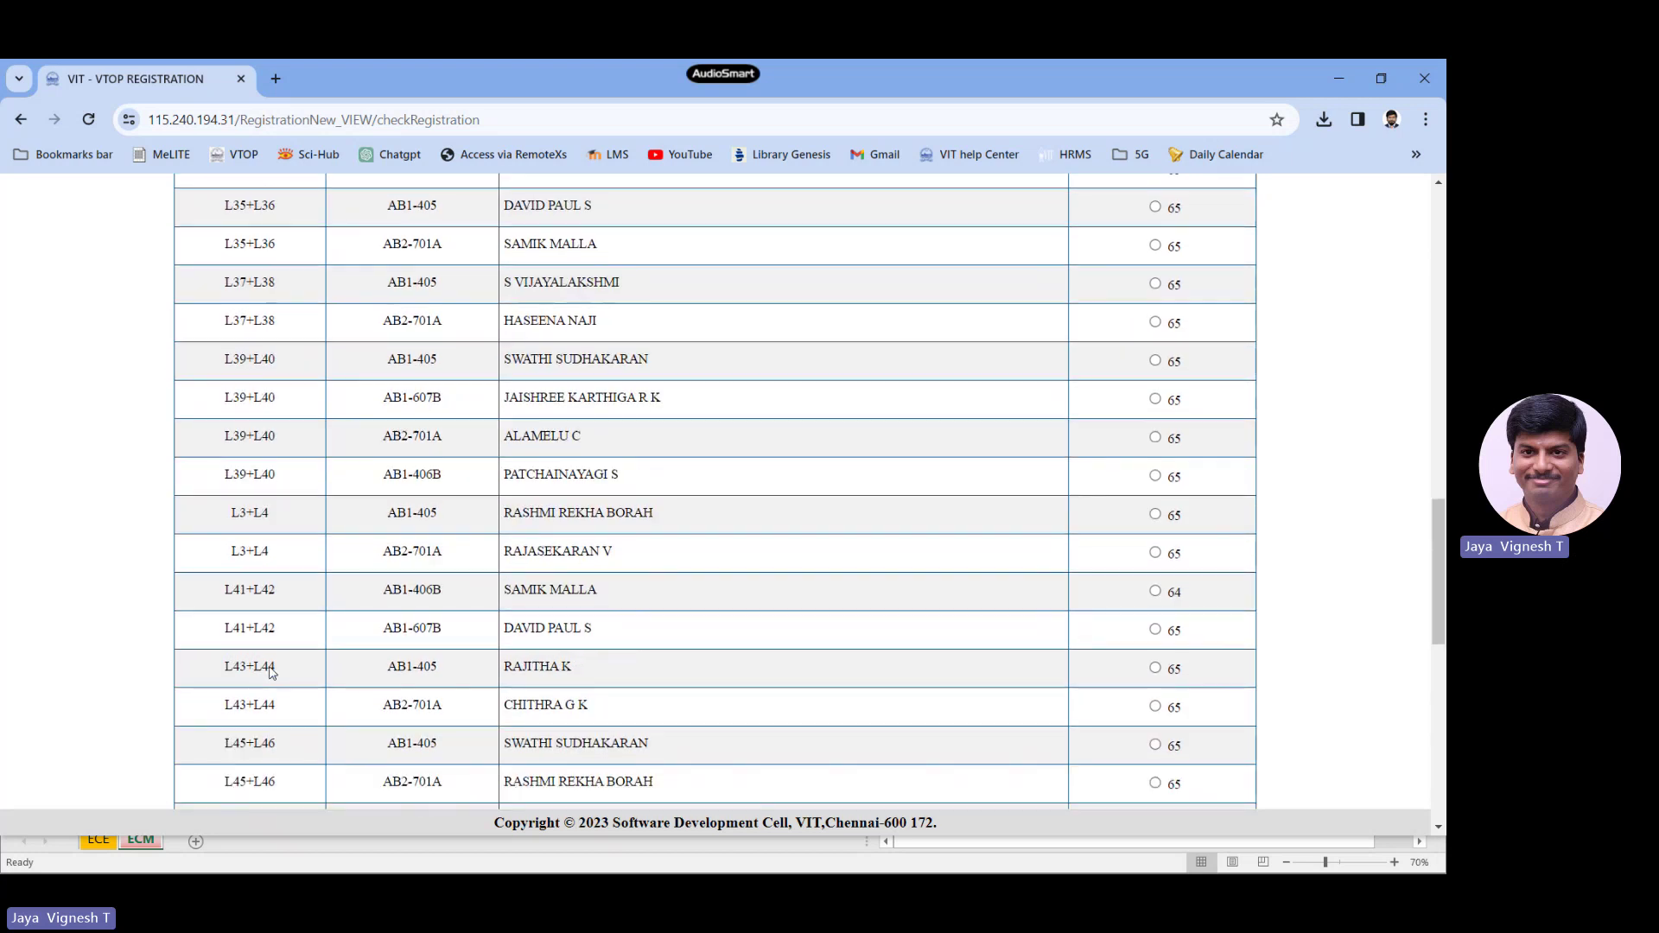
drag(224, 666, 504, 677)
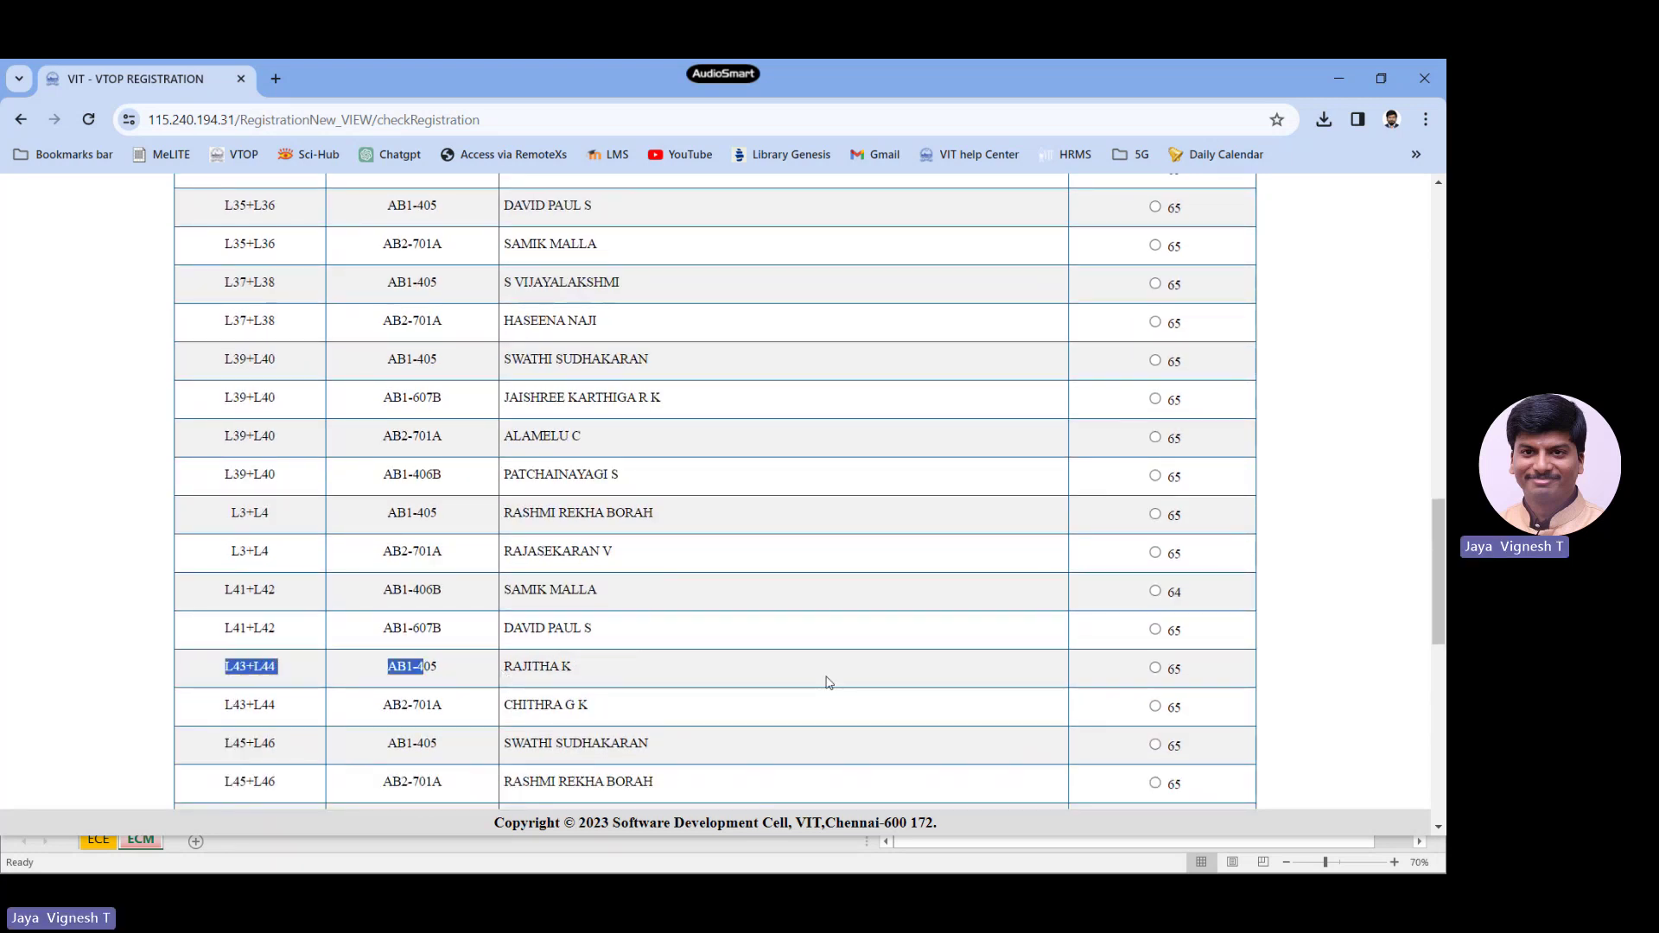
click(1156, 668)
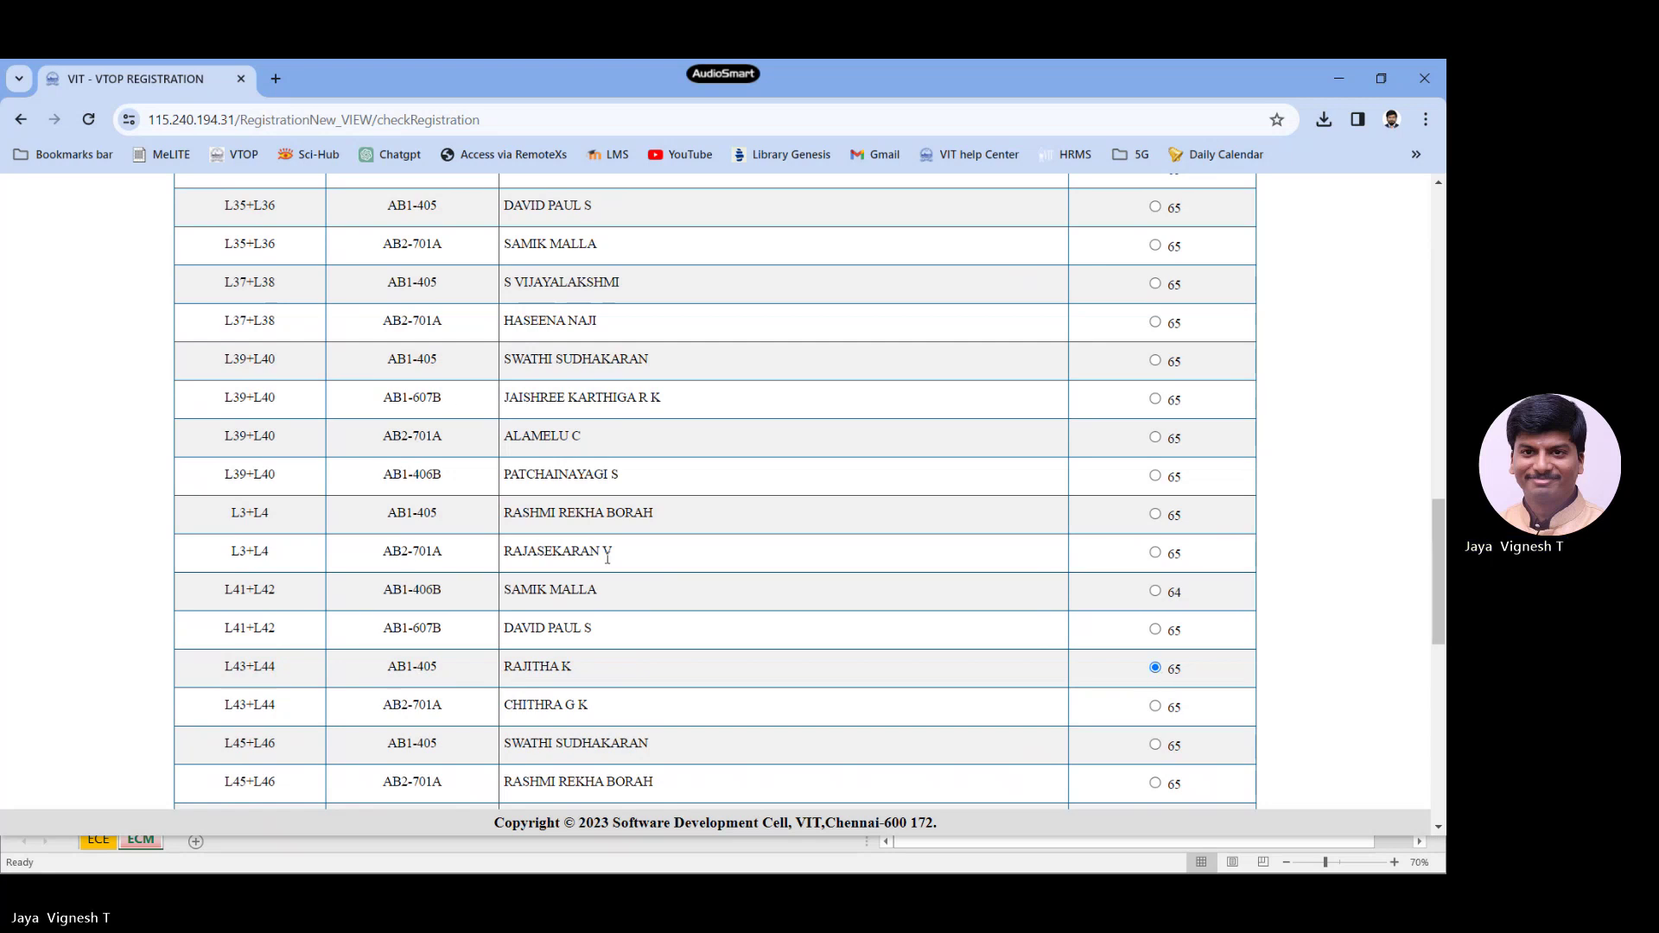
scroll(1158, 670, down, 10)
click(549, 719)
click(668, 762)
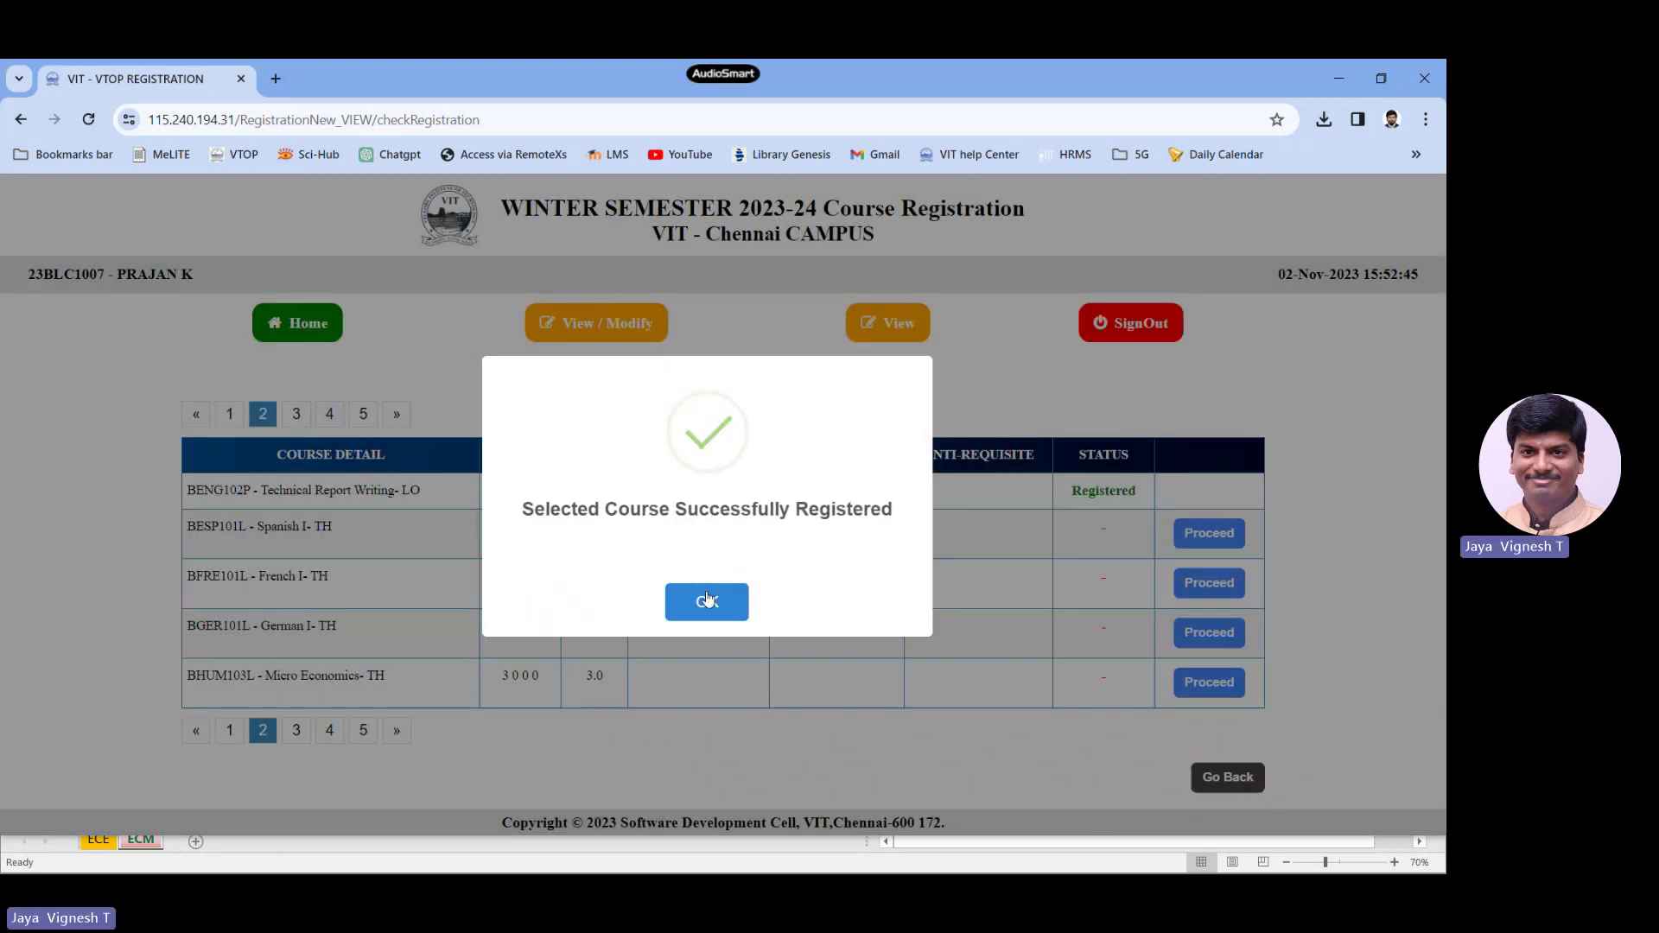
click(707, 599)
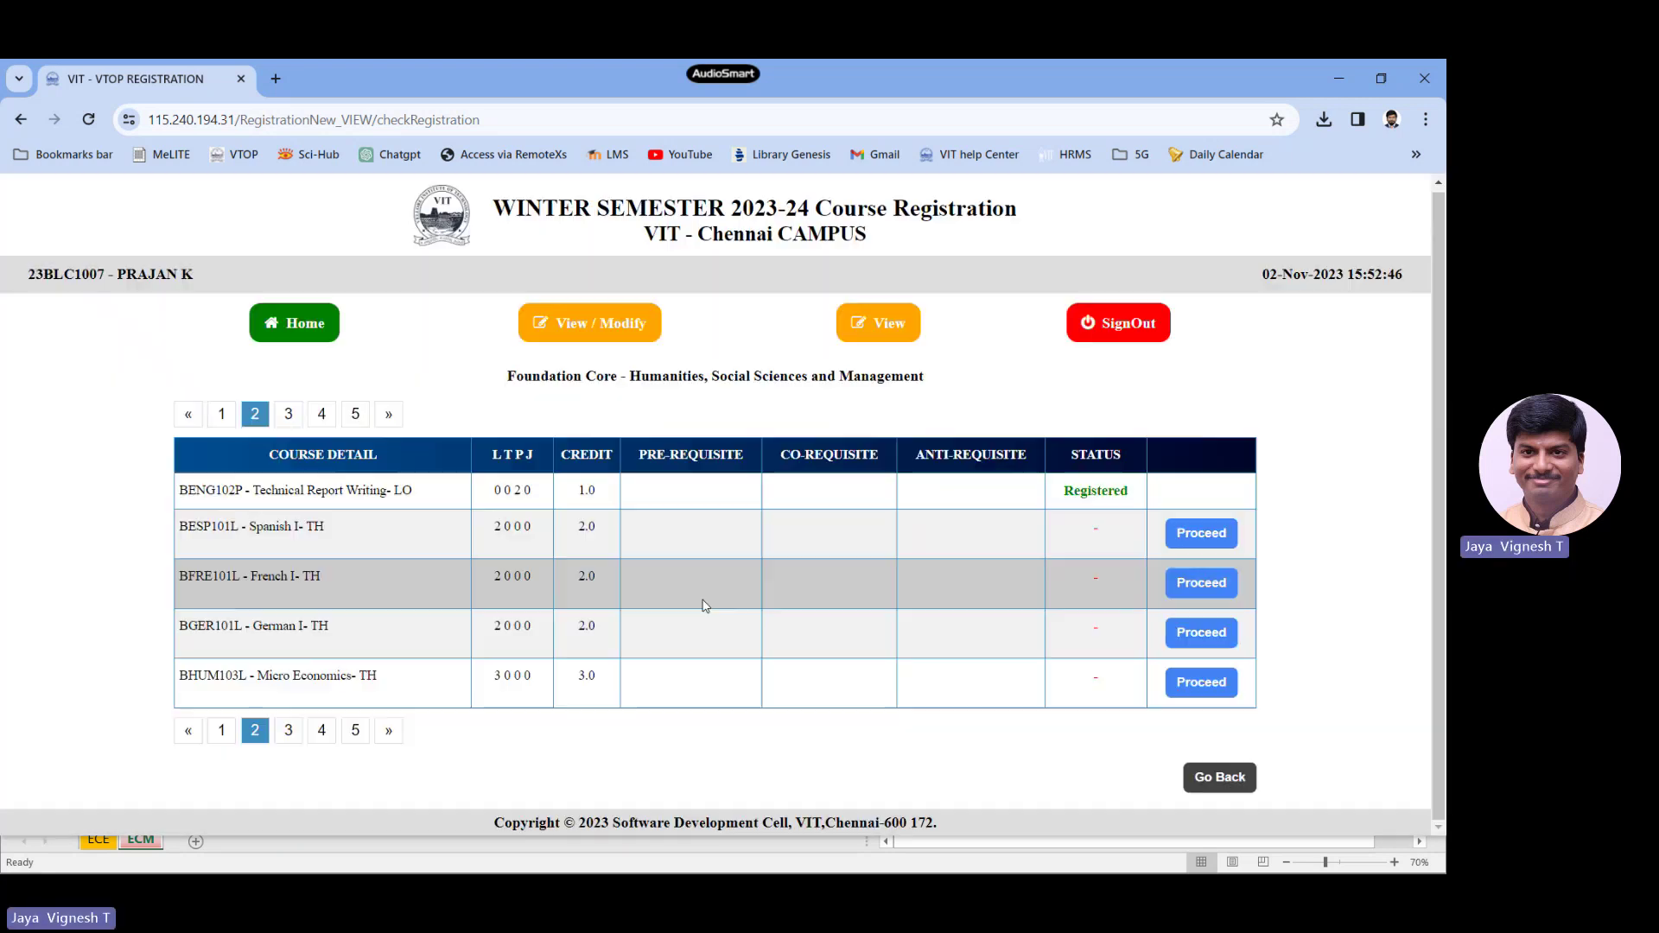
Step: Check the summary's 24.5 registered credits and the L43/L44 timetable, then return to the ECM Excel sheet
click(882, 324)
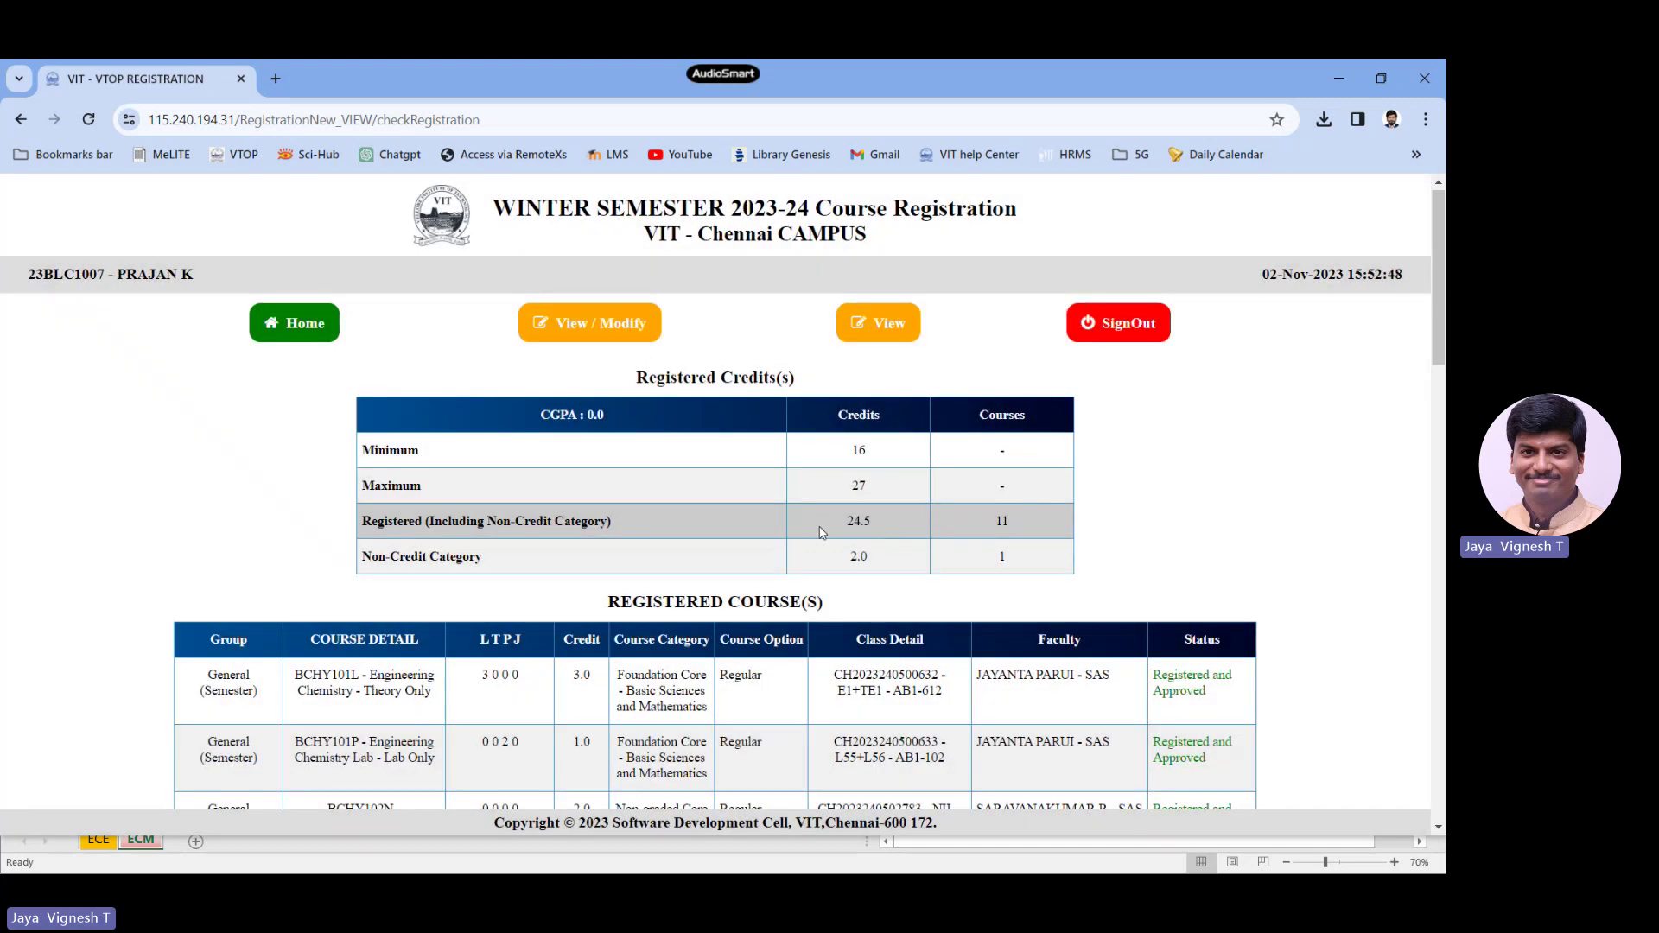
drag(851, 520, 886, 526)
scroll(957, 532, down, 15)
scroll(181, 480, up, 2)
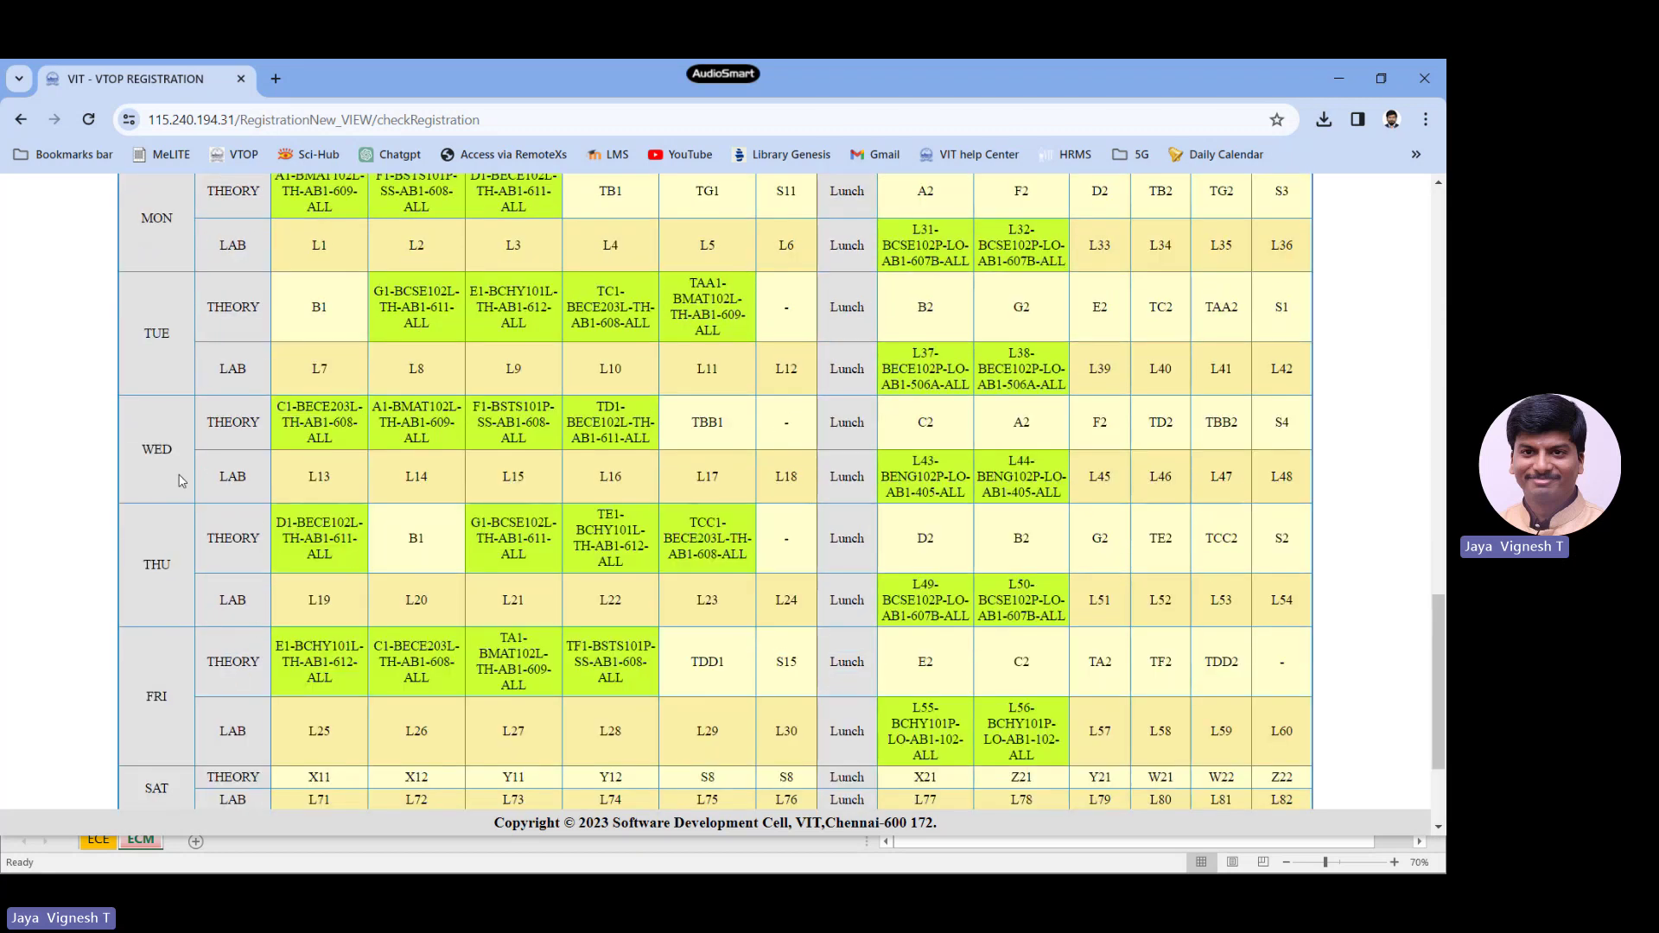
scroll(774, 452, up, 2)
scroll(787, 758, down, 4)
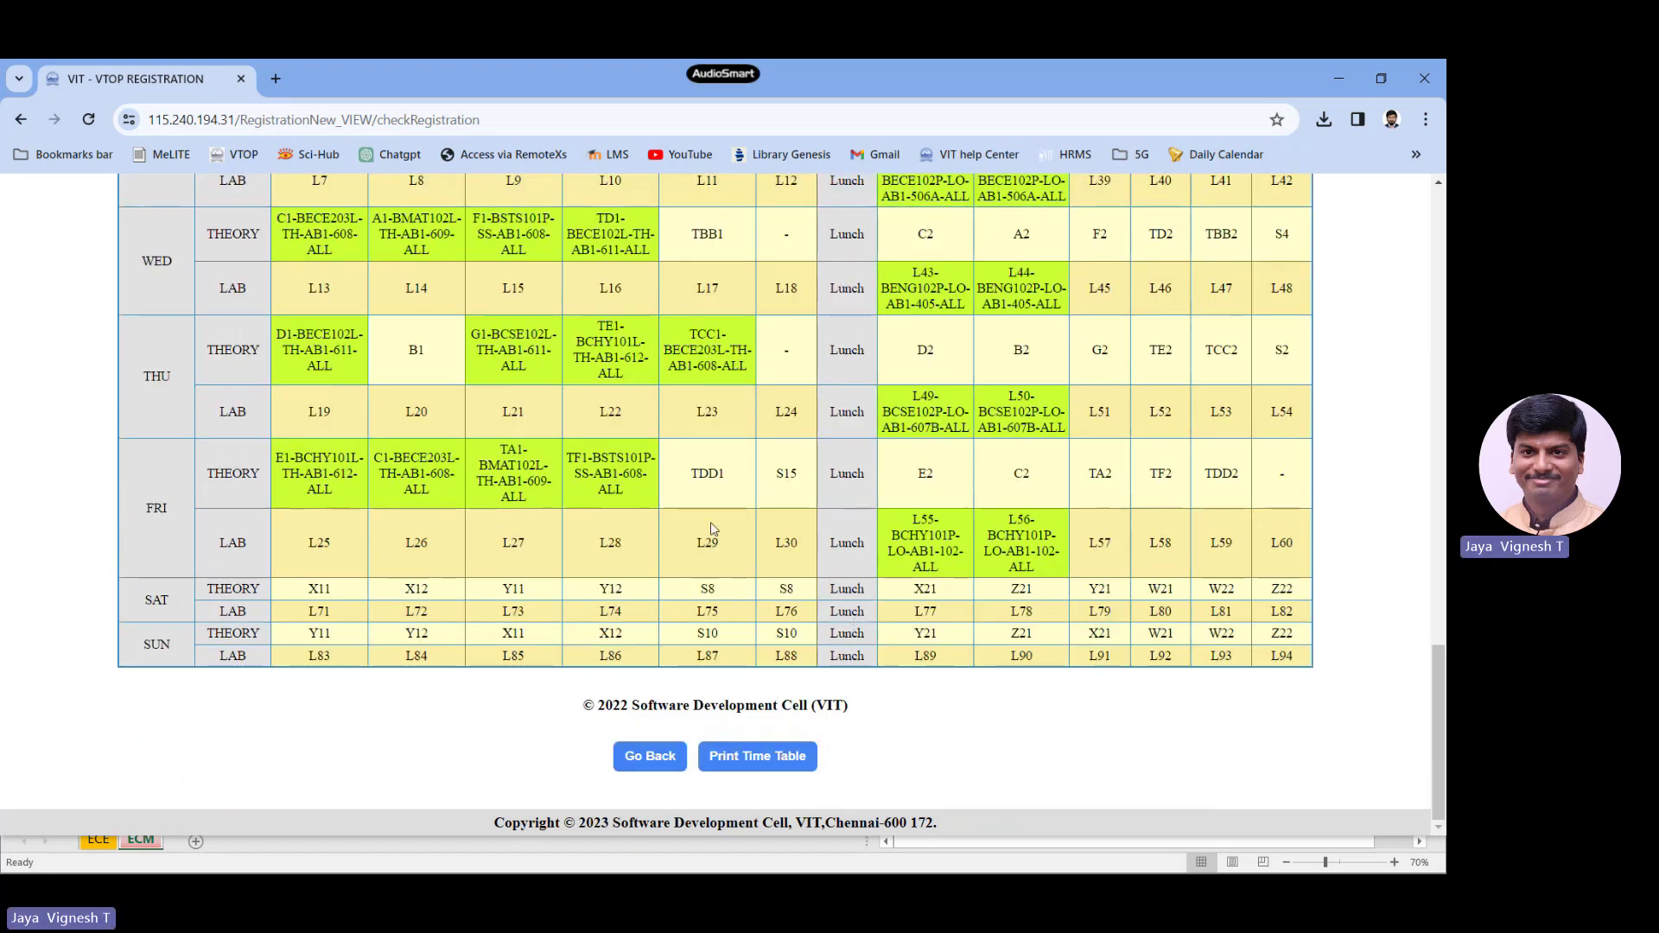
key(alt+Tab)
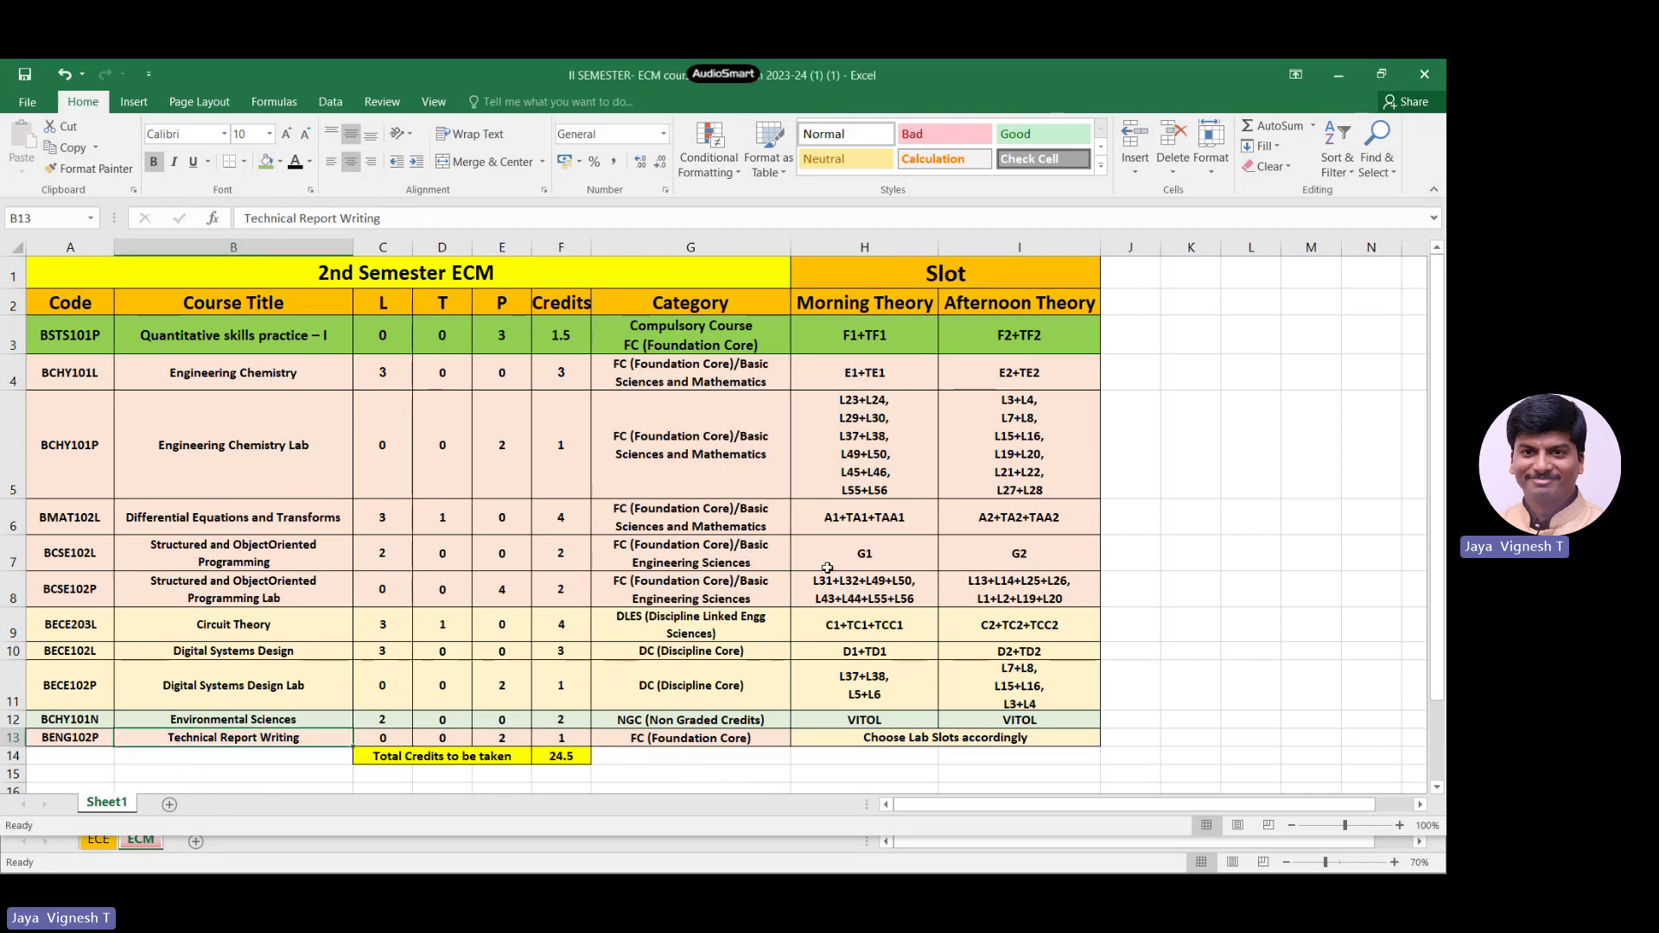
Step: Sum the BVD sheet's Credits column (26.5) in Excel, then return to the VTOP timetable
key(alt+Tab)
key(Tab)
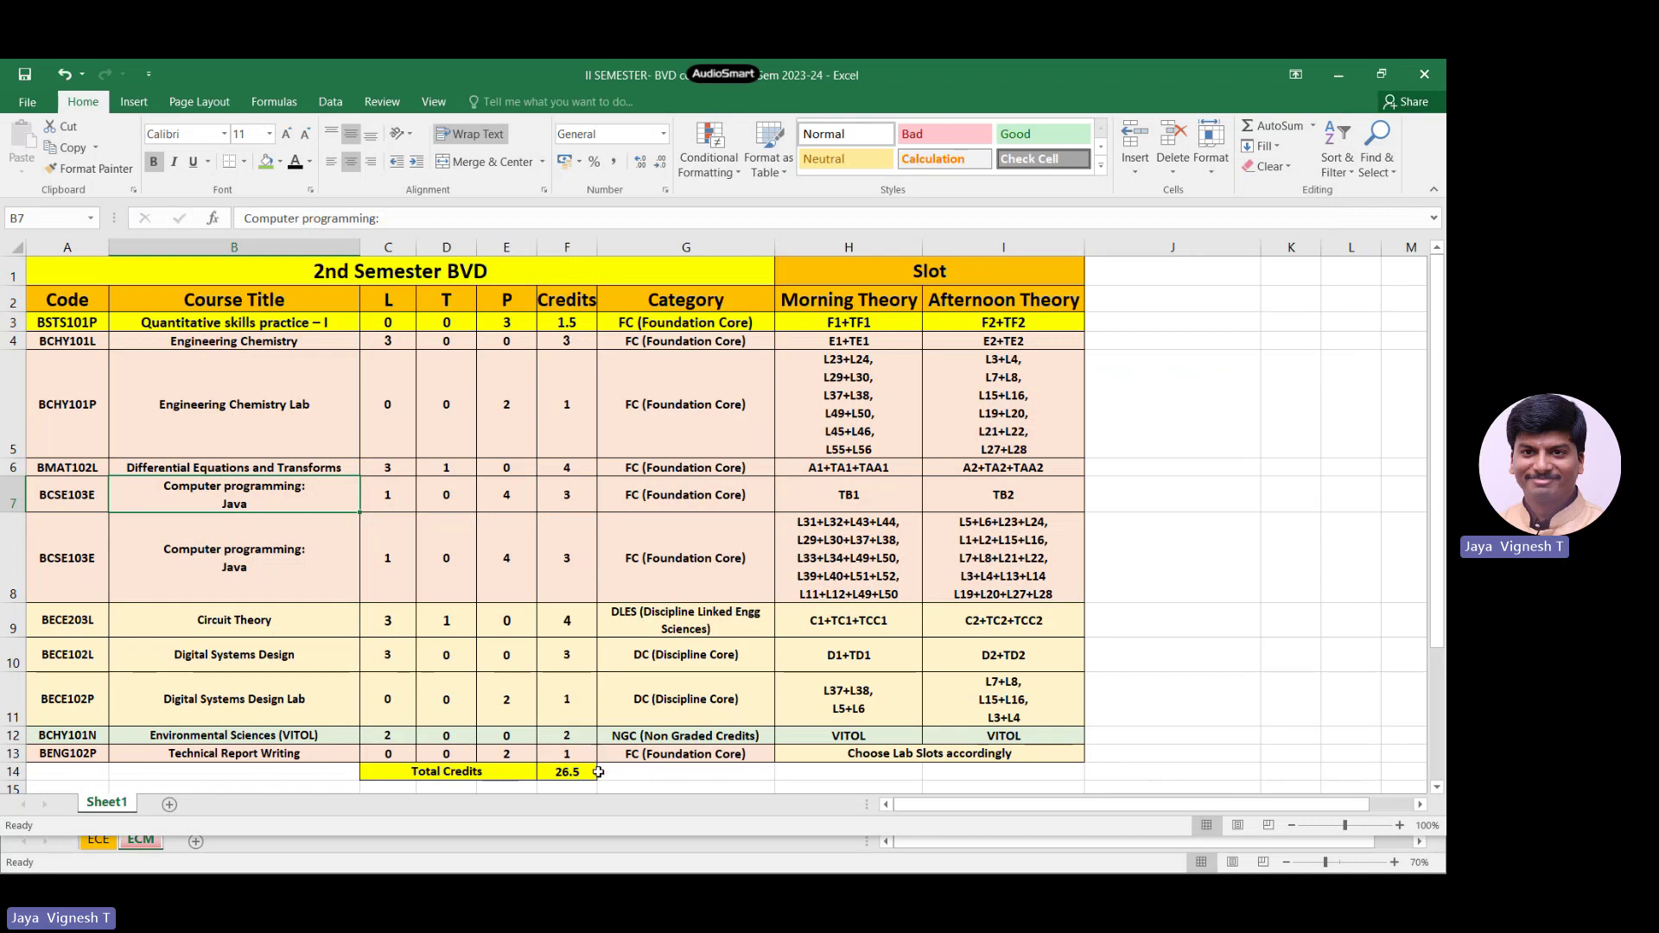
drag(567, 359, 570, 323)
click(651, 700)
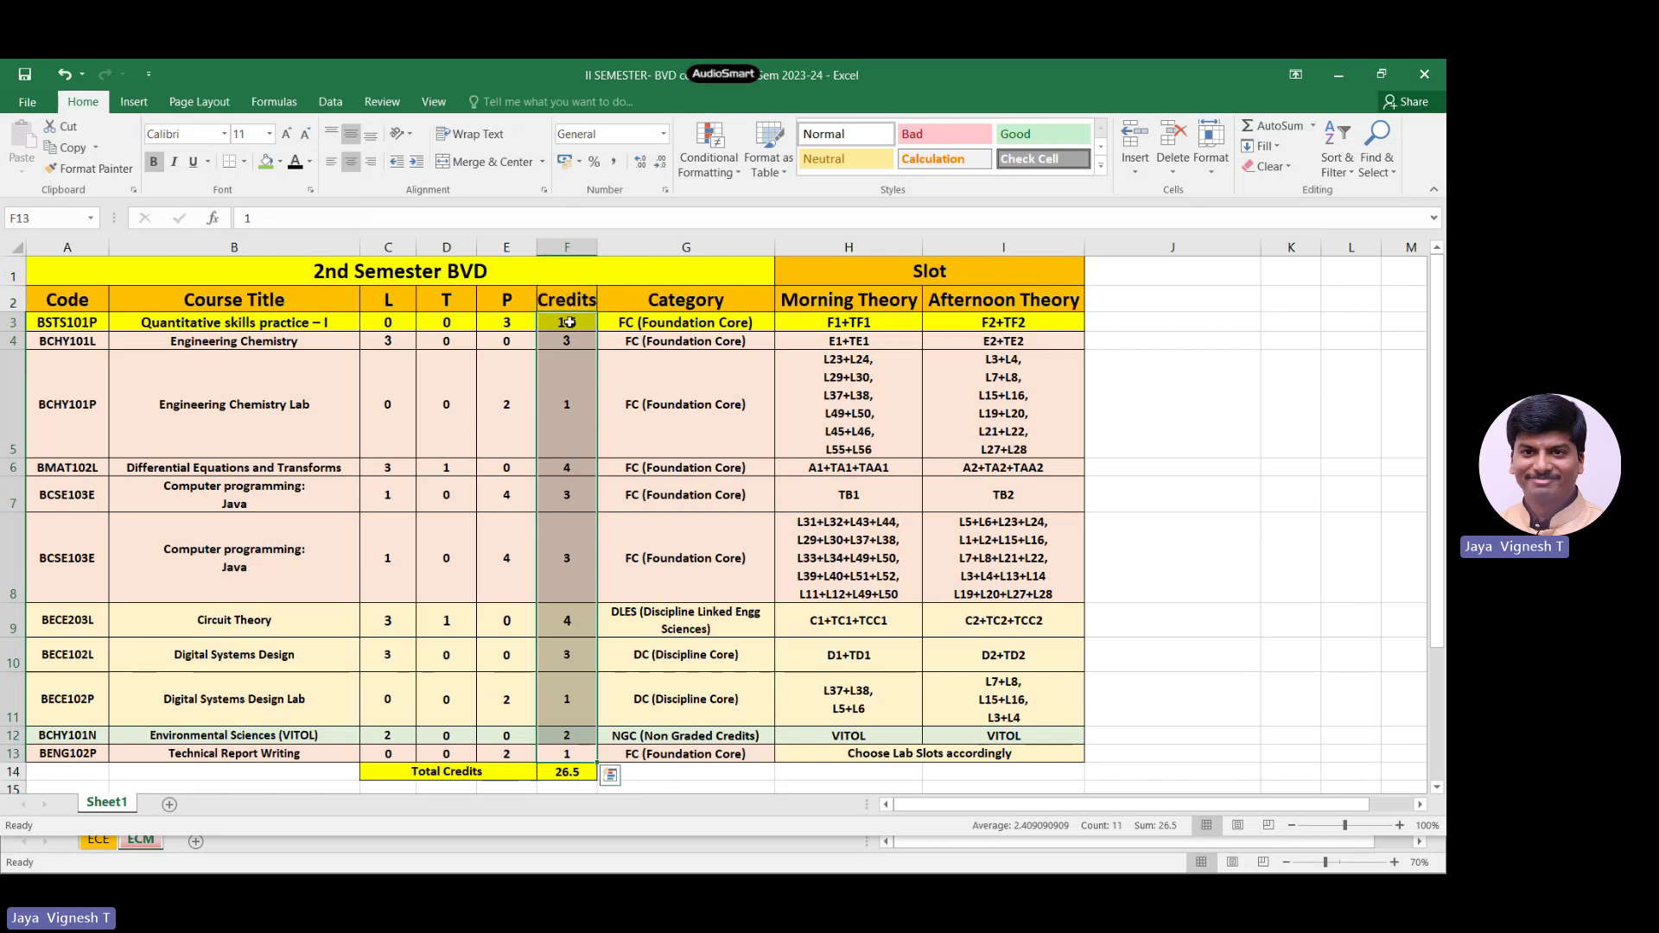
key(alt+Tab)
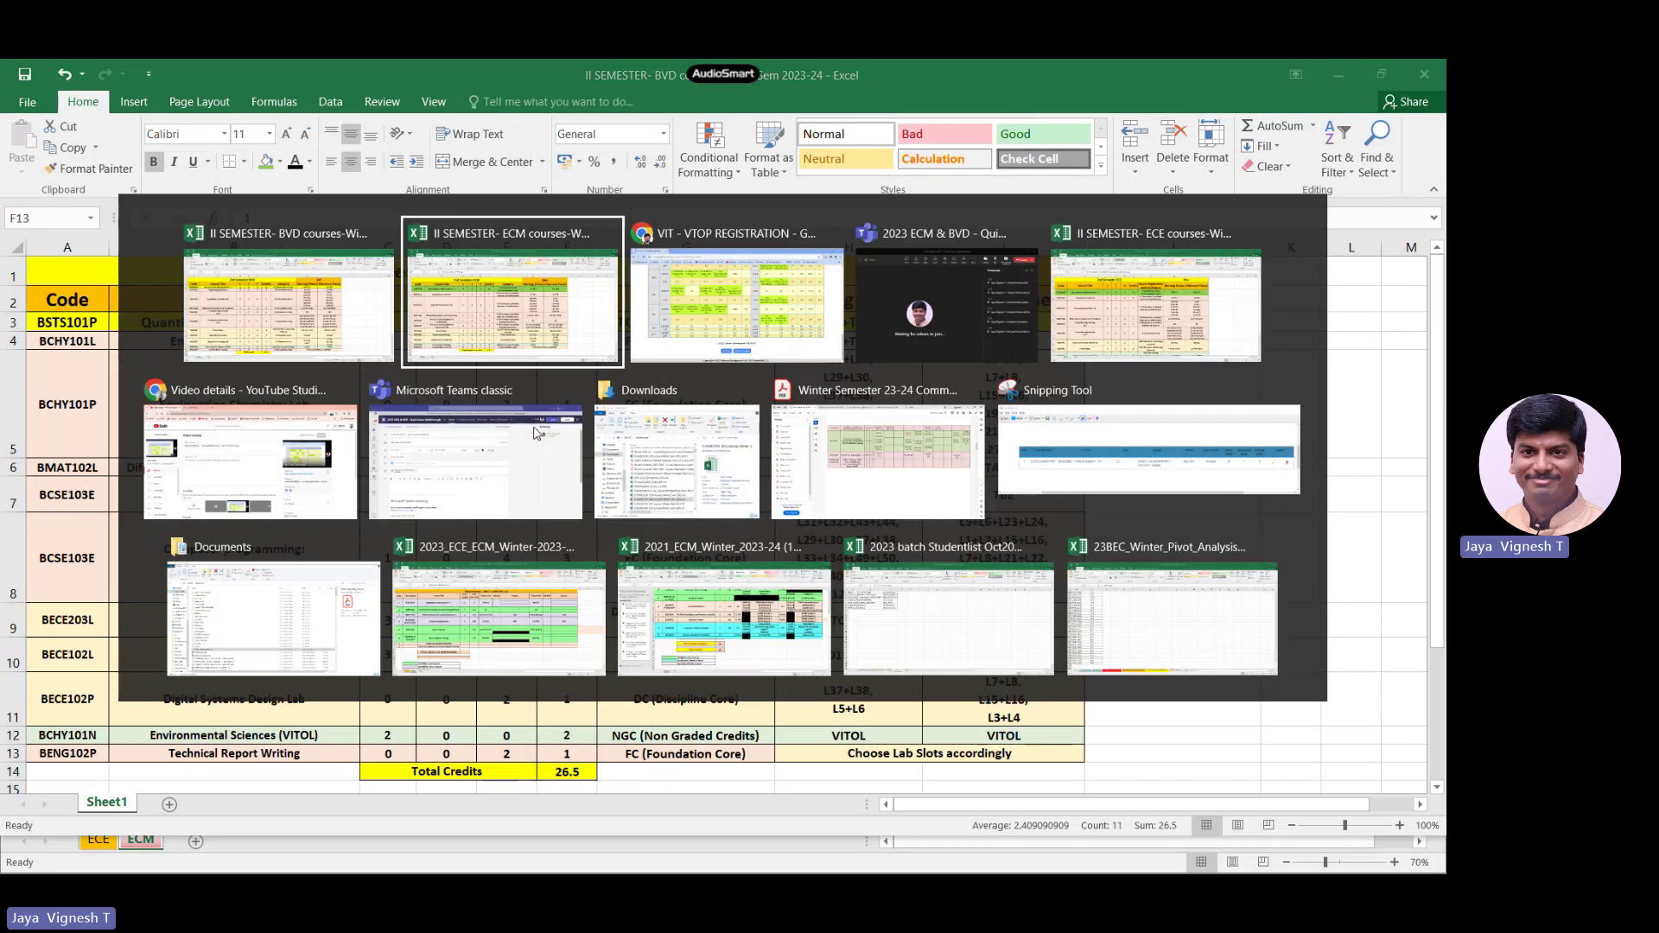
key(alt+Tab)
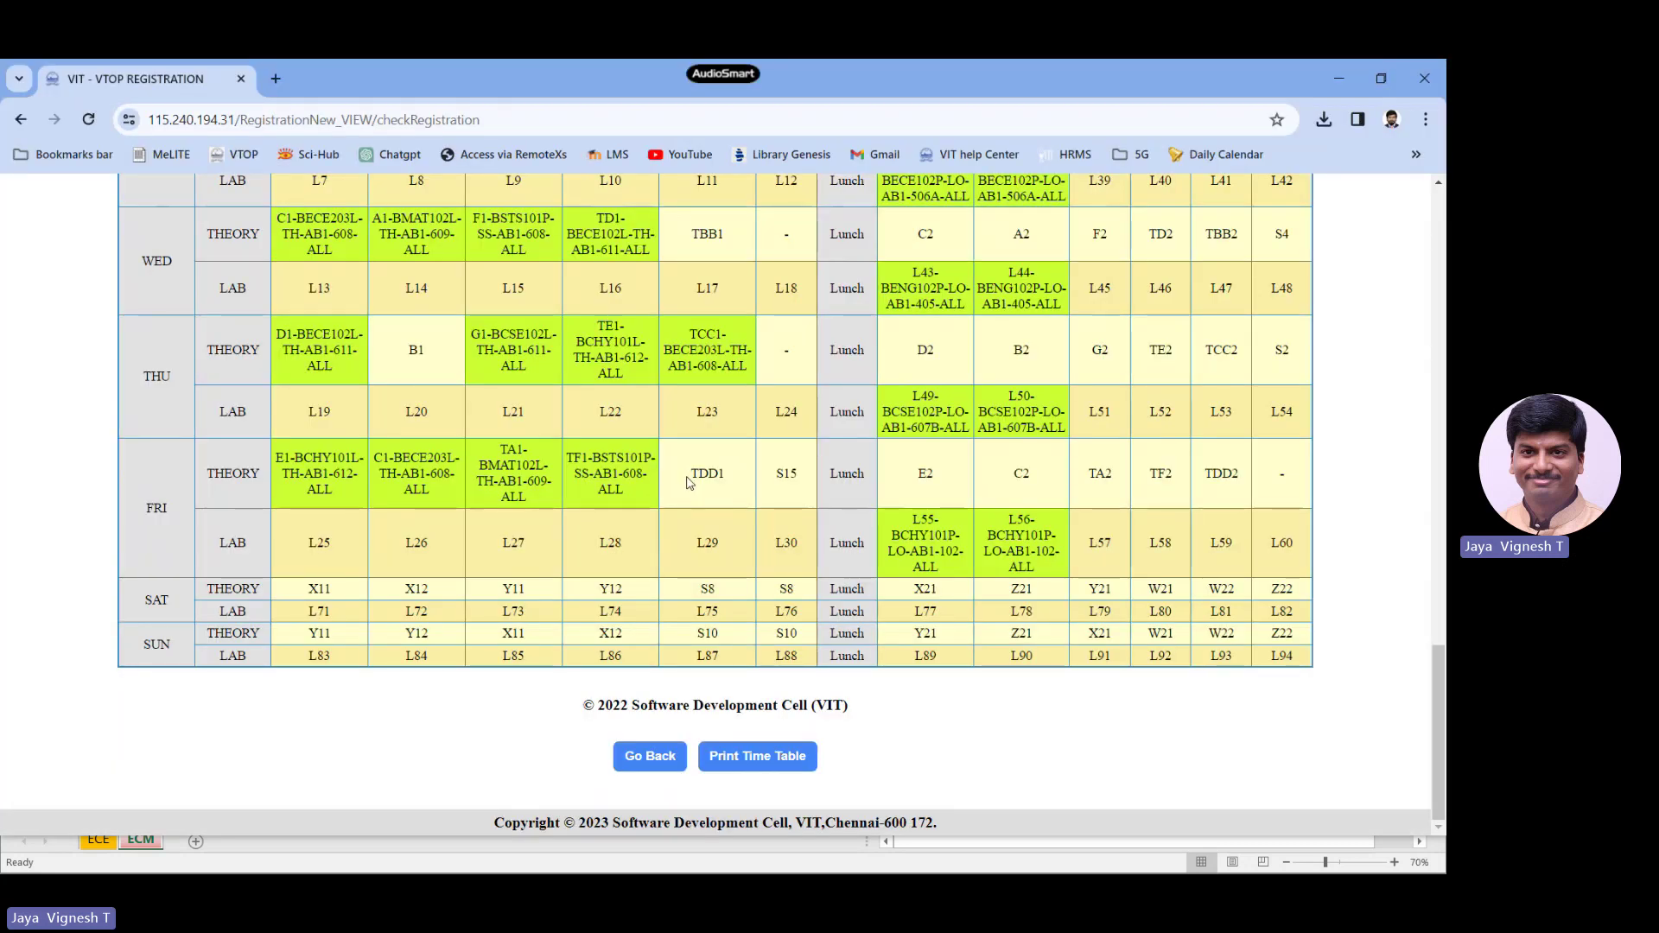
Step: Sign out of VTOP and sign back in with the student's username, password and captcha
scroll(749, 525, up, 15)
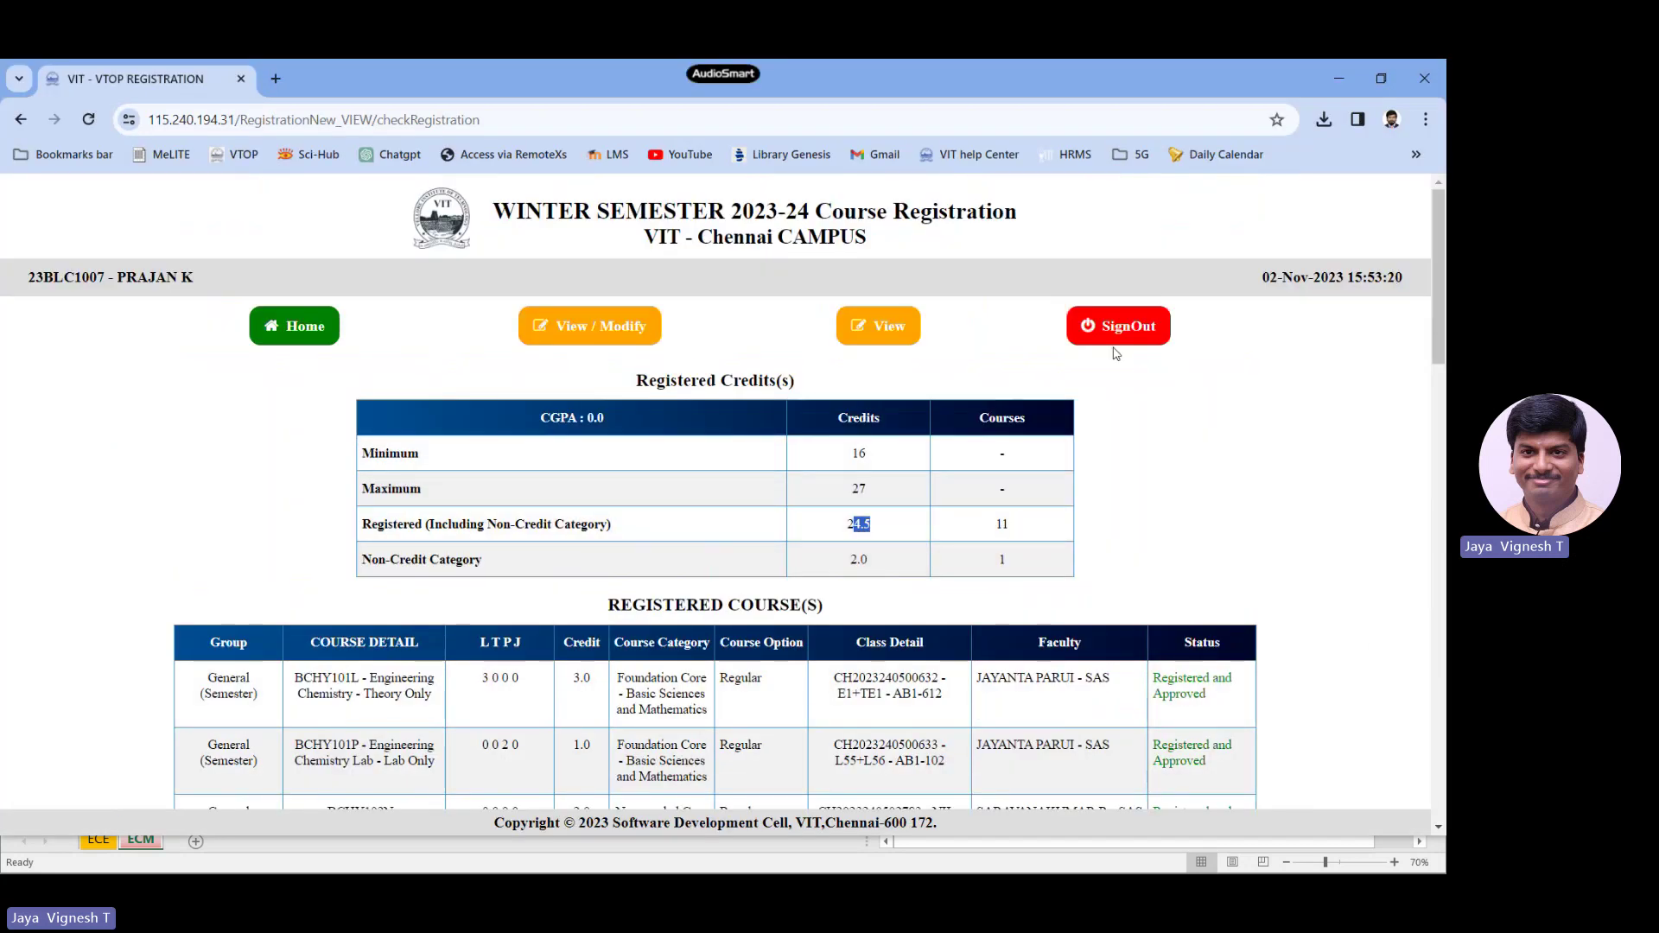
click(1116, 326)
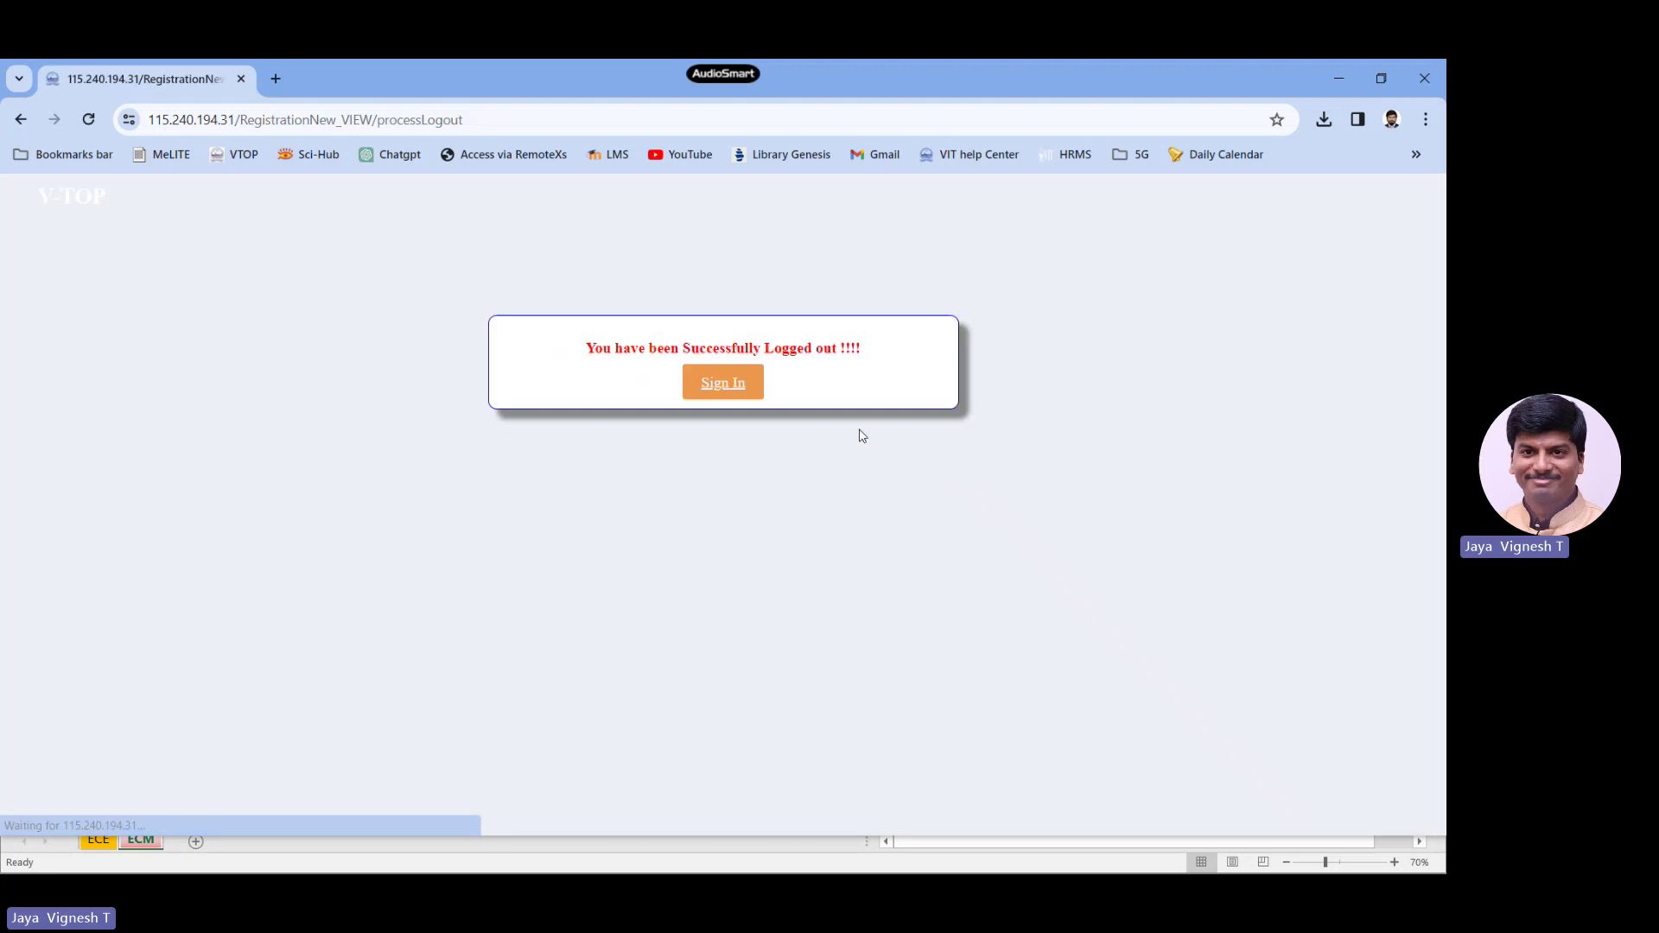
click(731, 388)
click(523, 396)
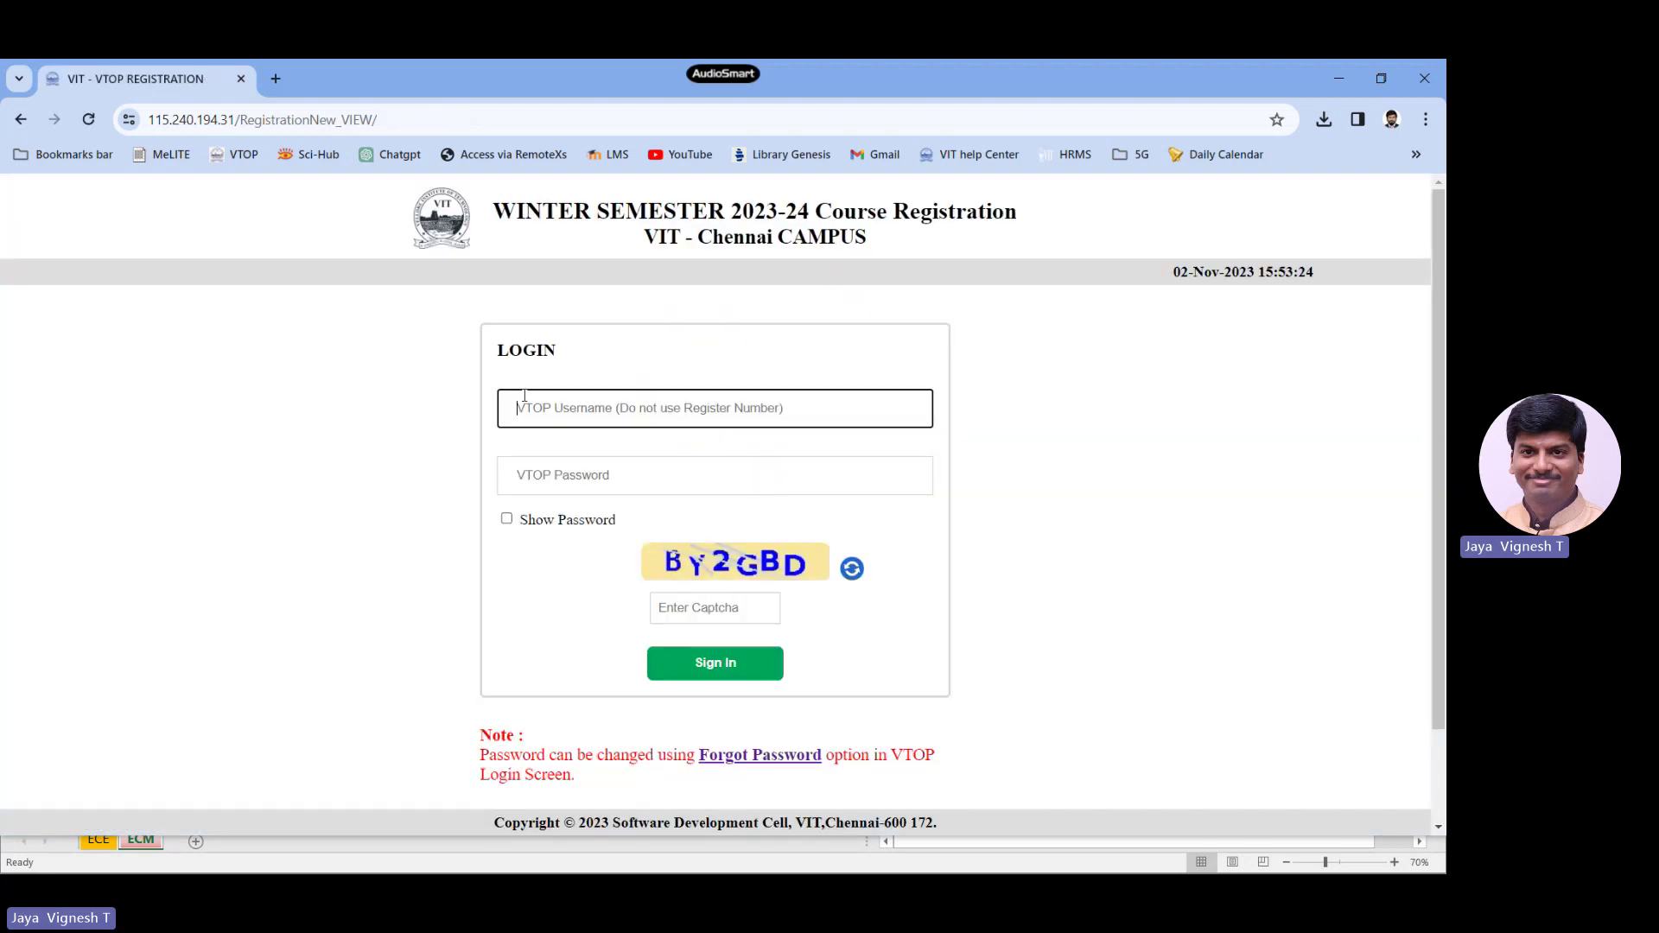
text(23BLC1008)
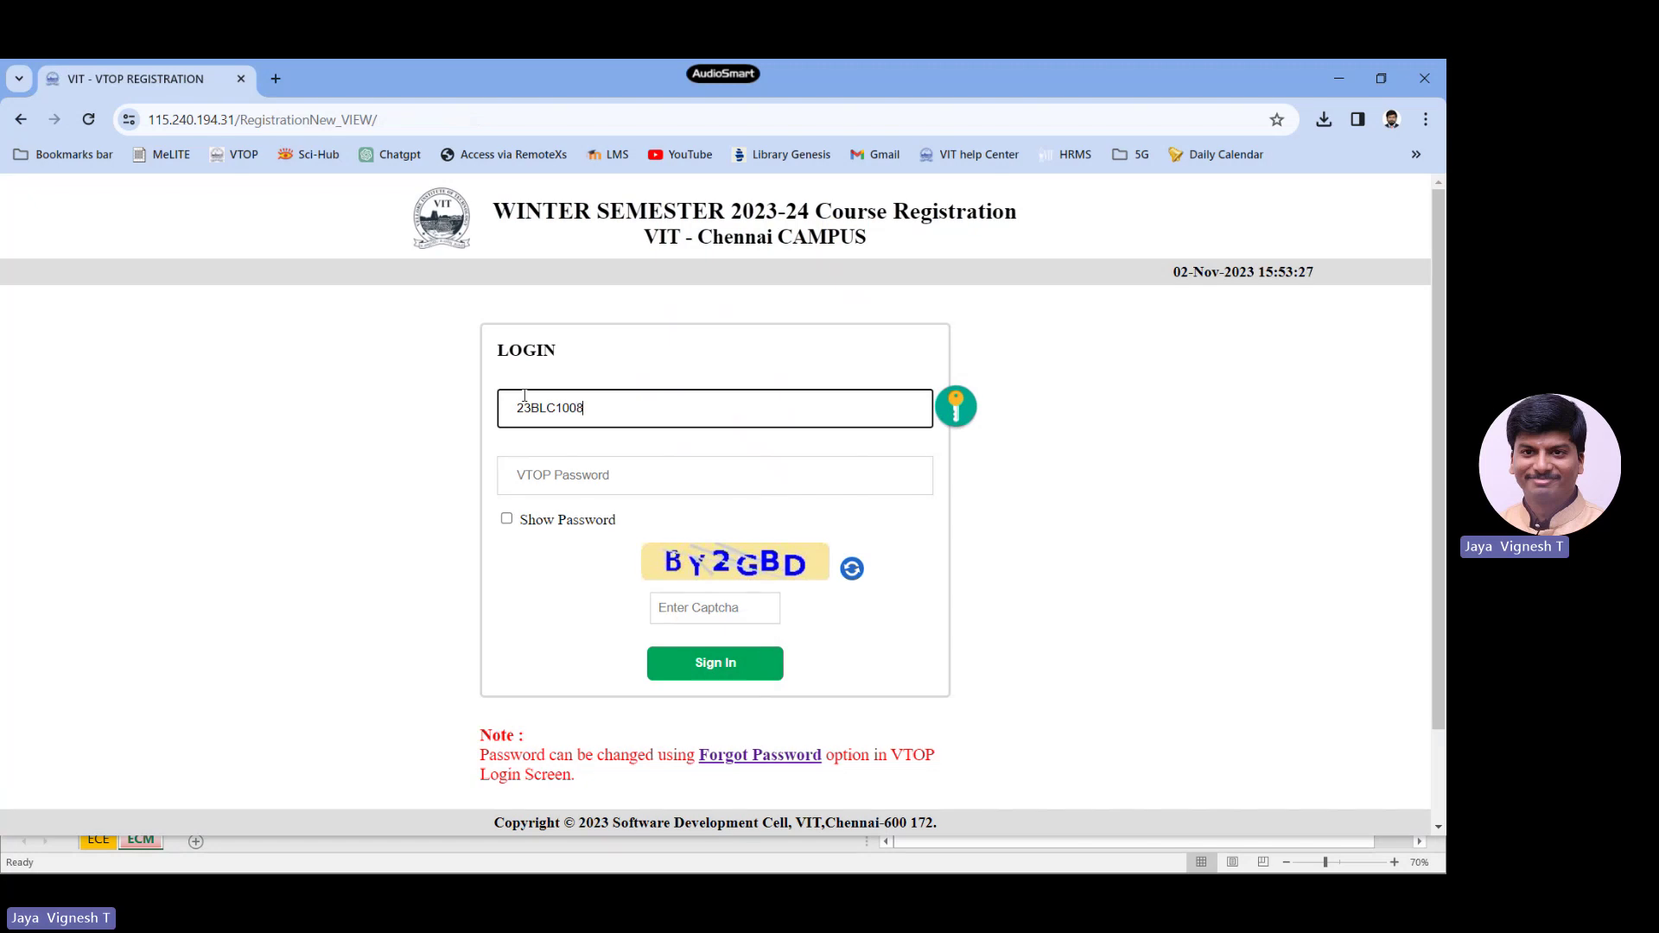
key(Tab)
text(******)
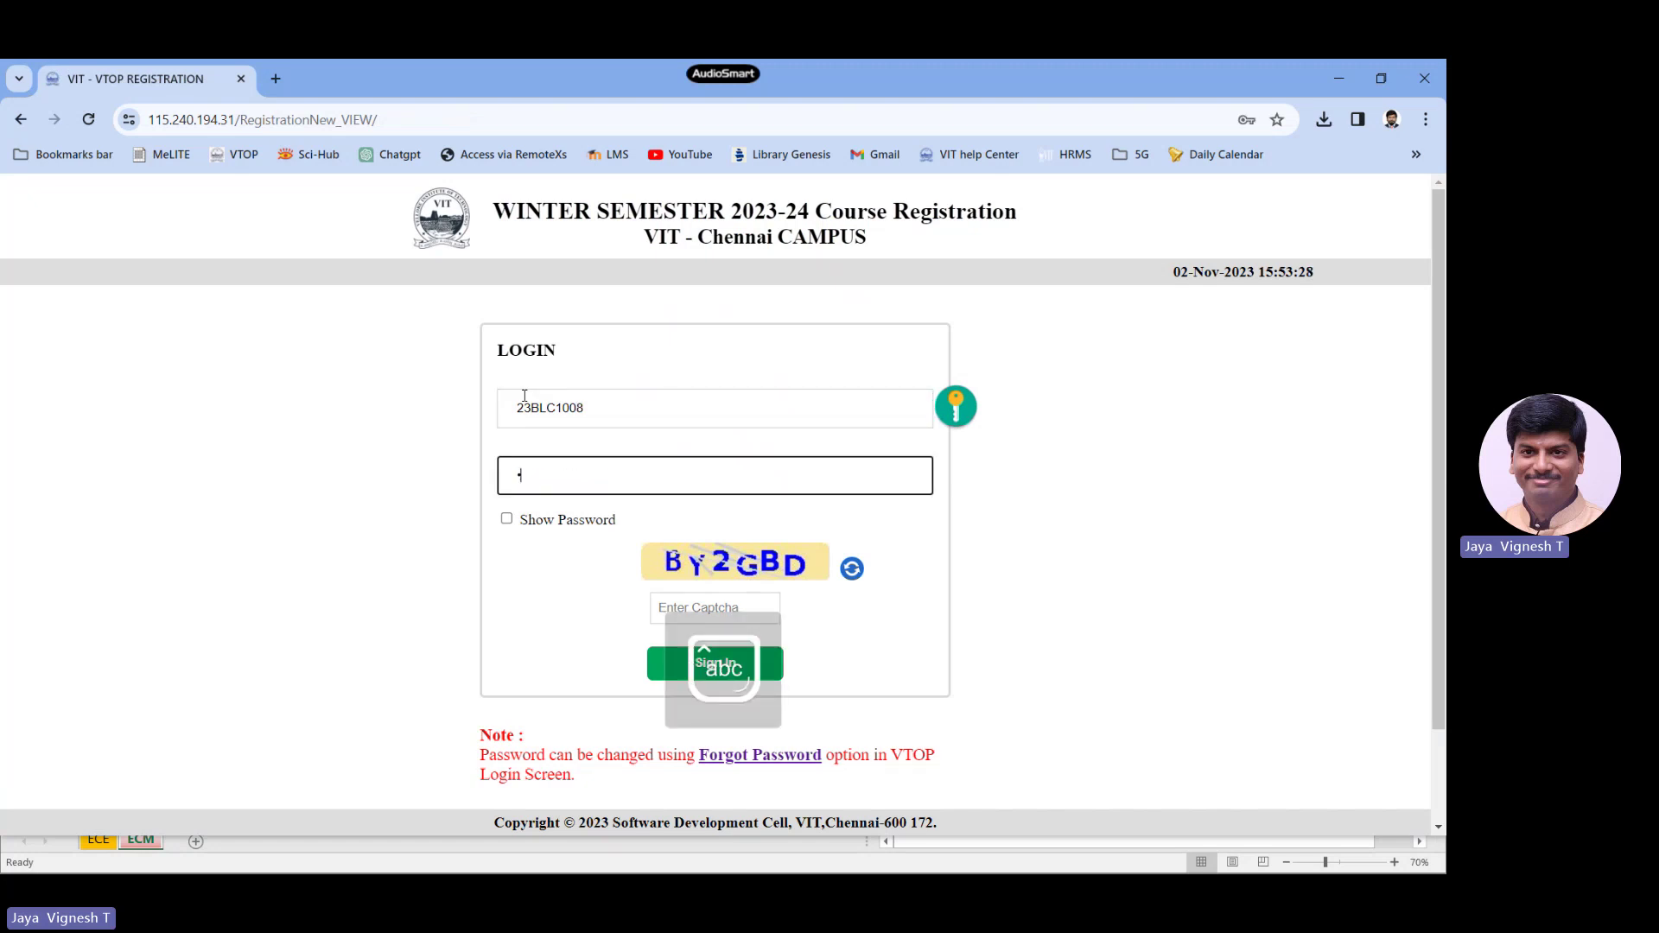
key(Tab)
key(Tab)
key(Tab)
text(B)
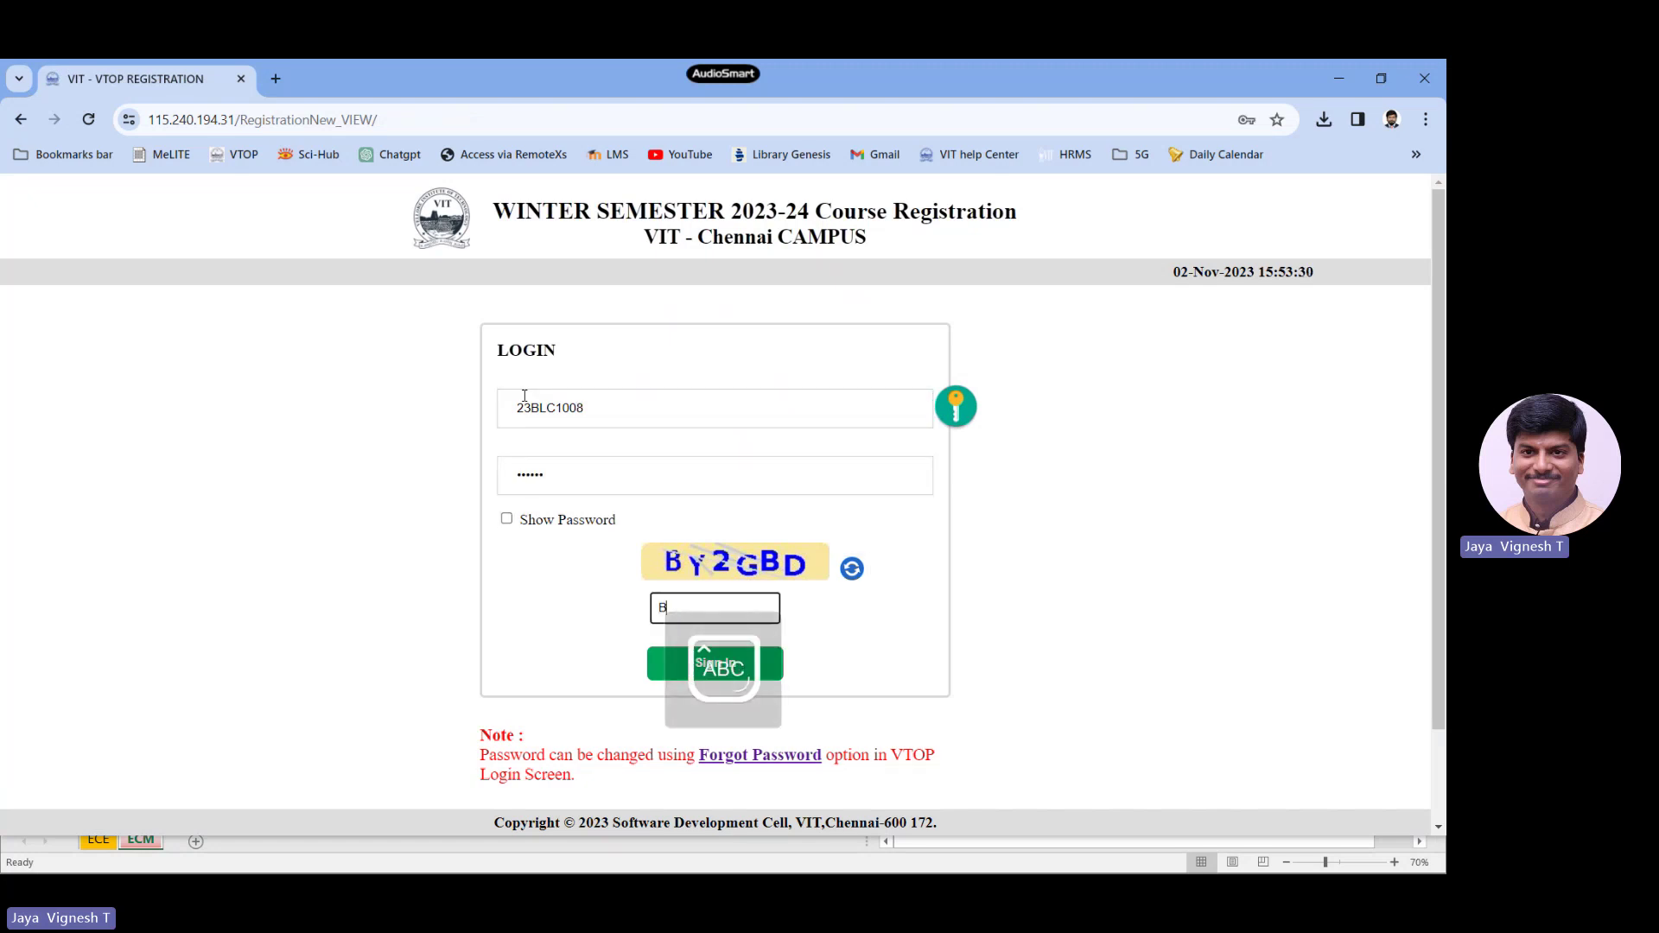
text(Y2GBD)
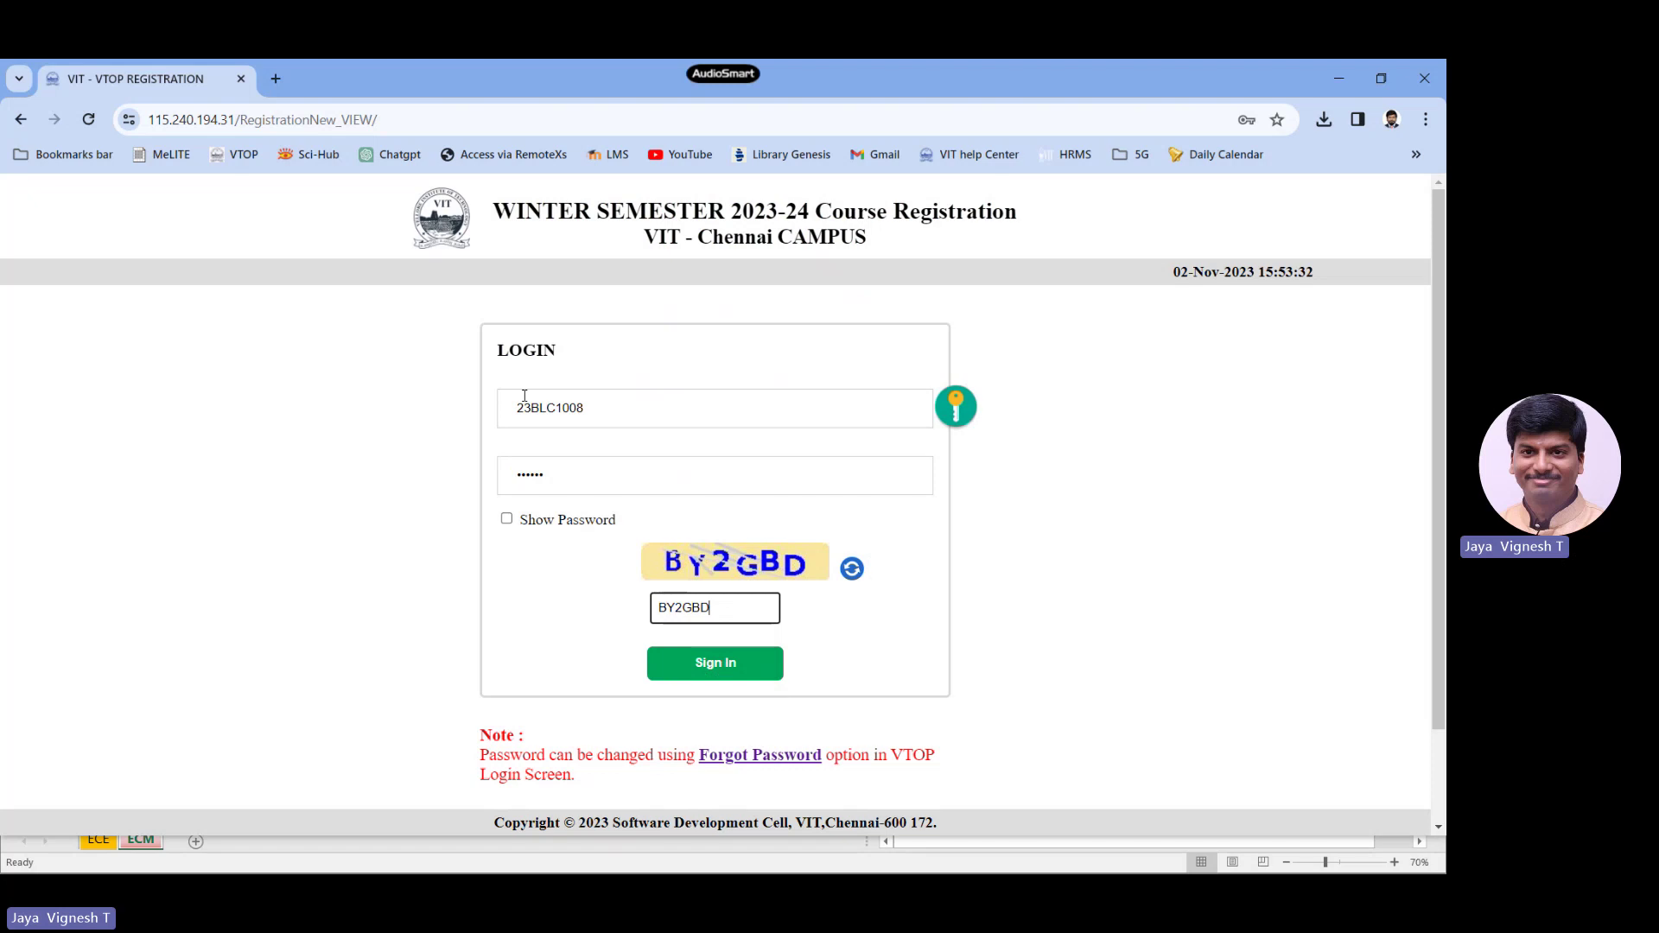
key(Caps_Lock)
key(Caps_Lock)
key(Caps_Lock)
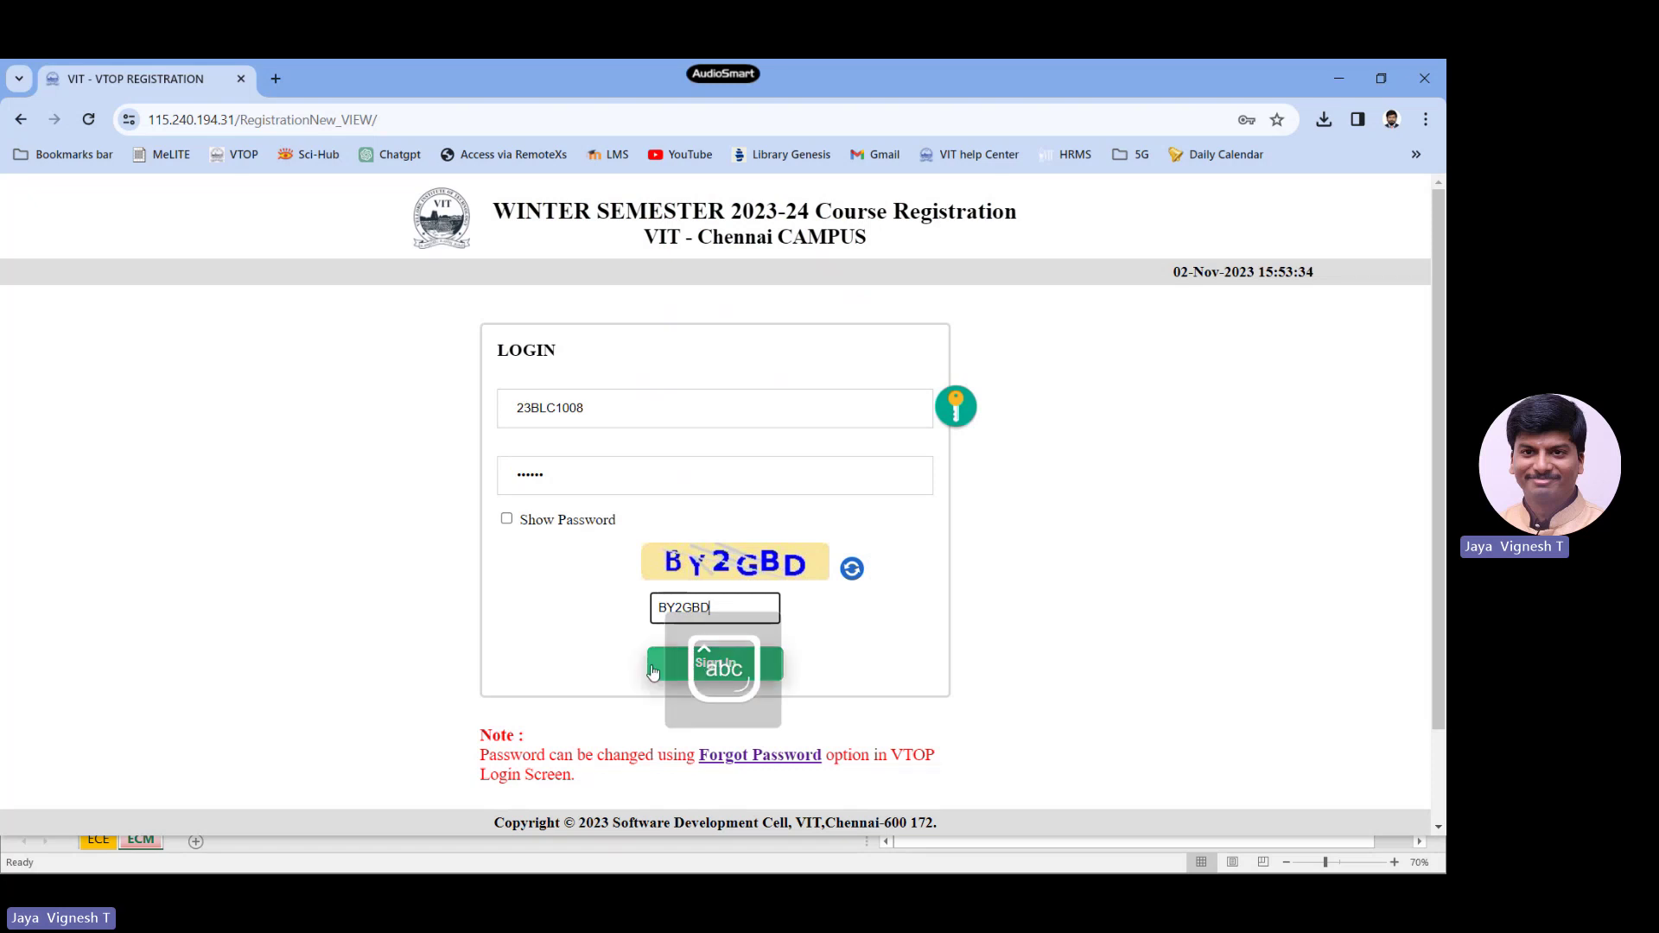
click(652, 671)
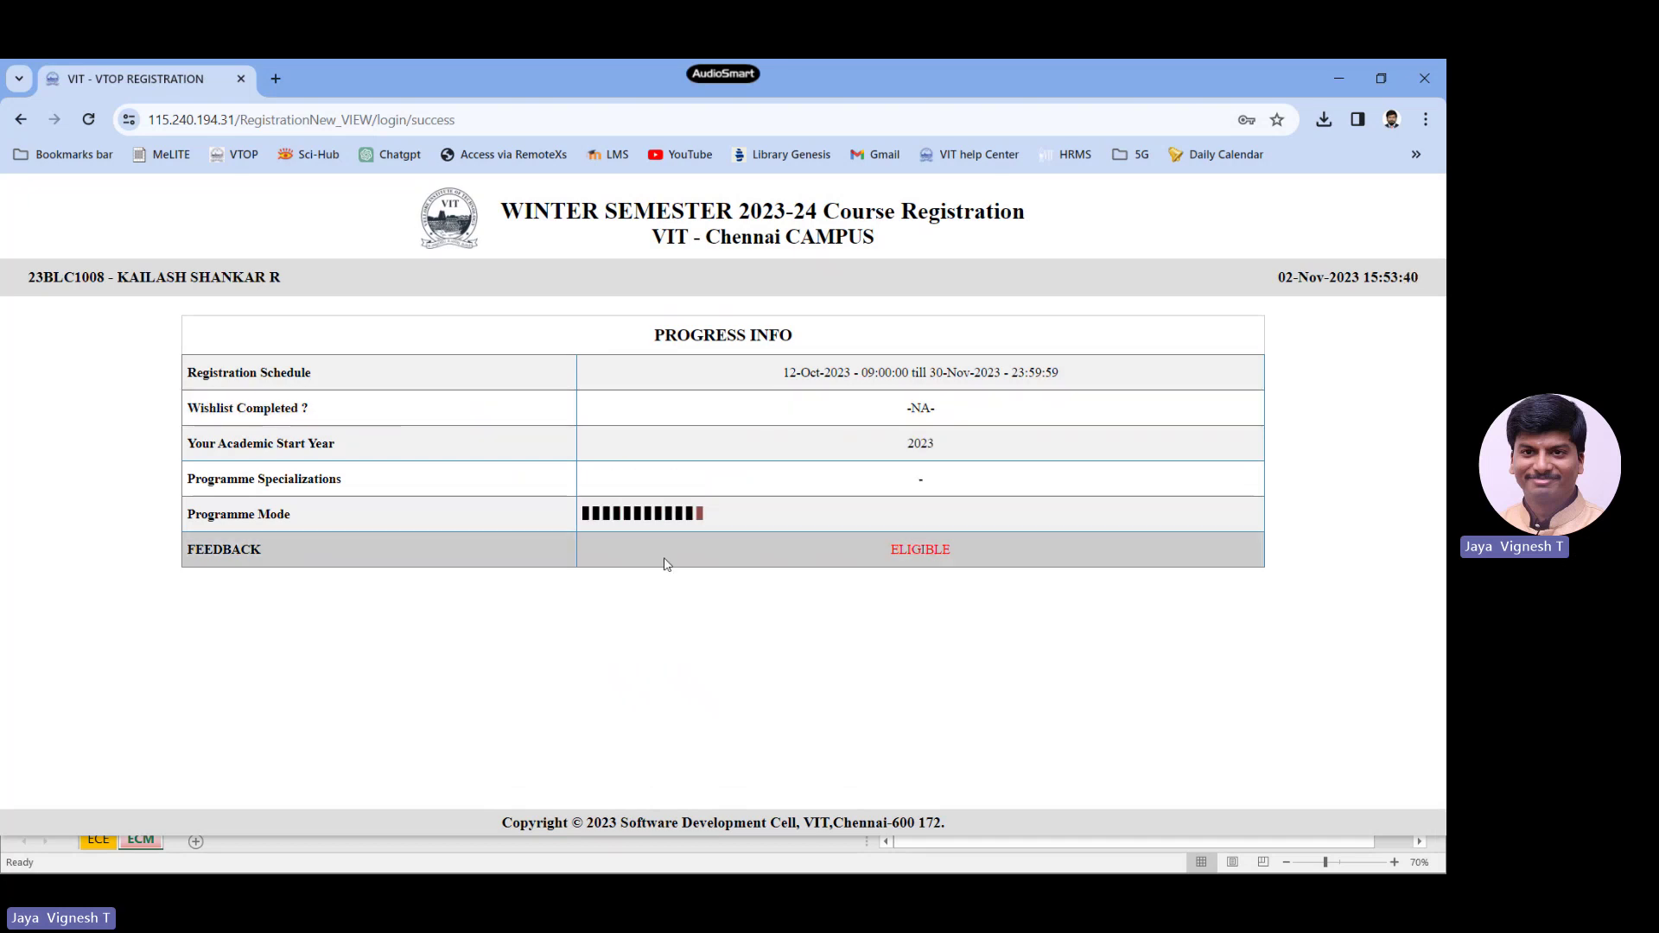
Step: Start course registration and open the Compulsory Course category list
click(663, 581)
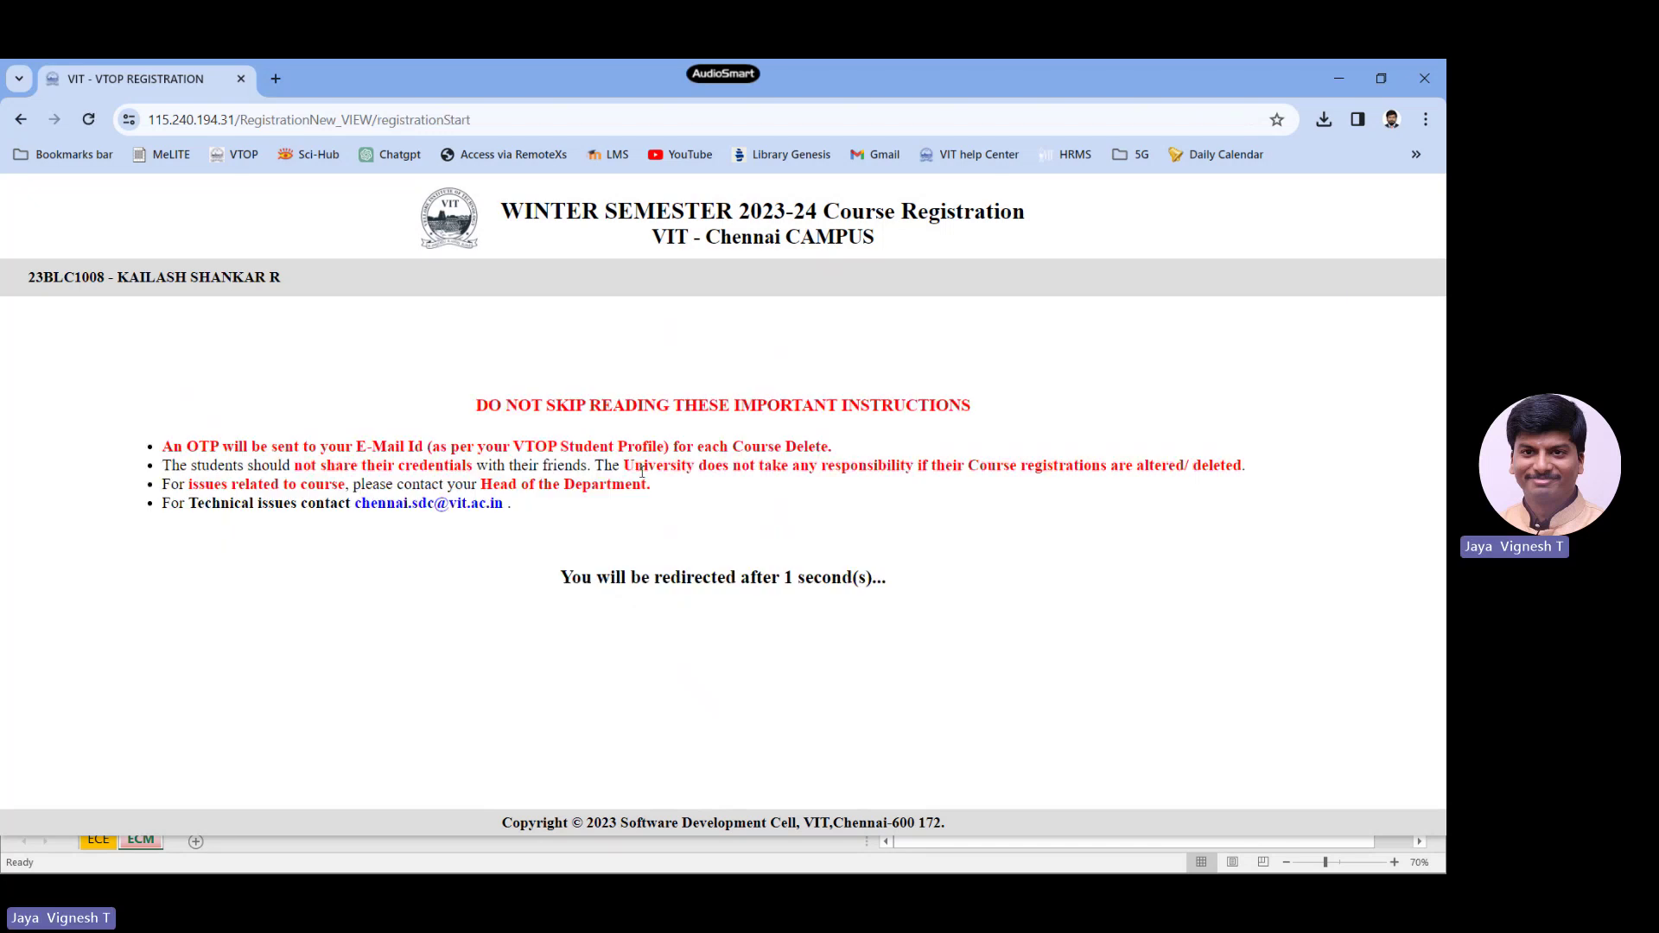
click(575, 581)
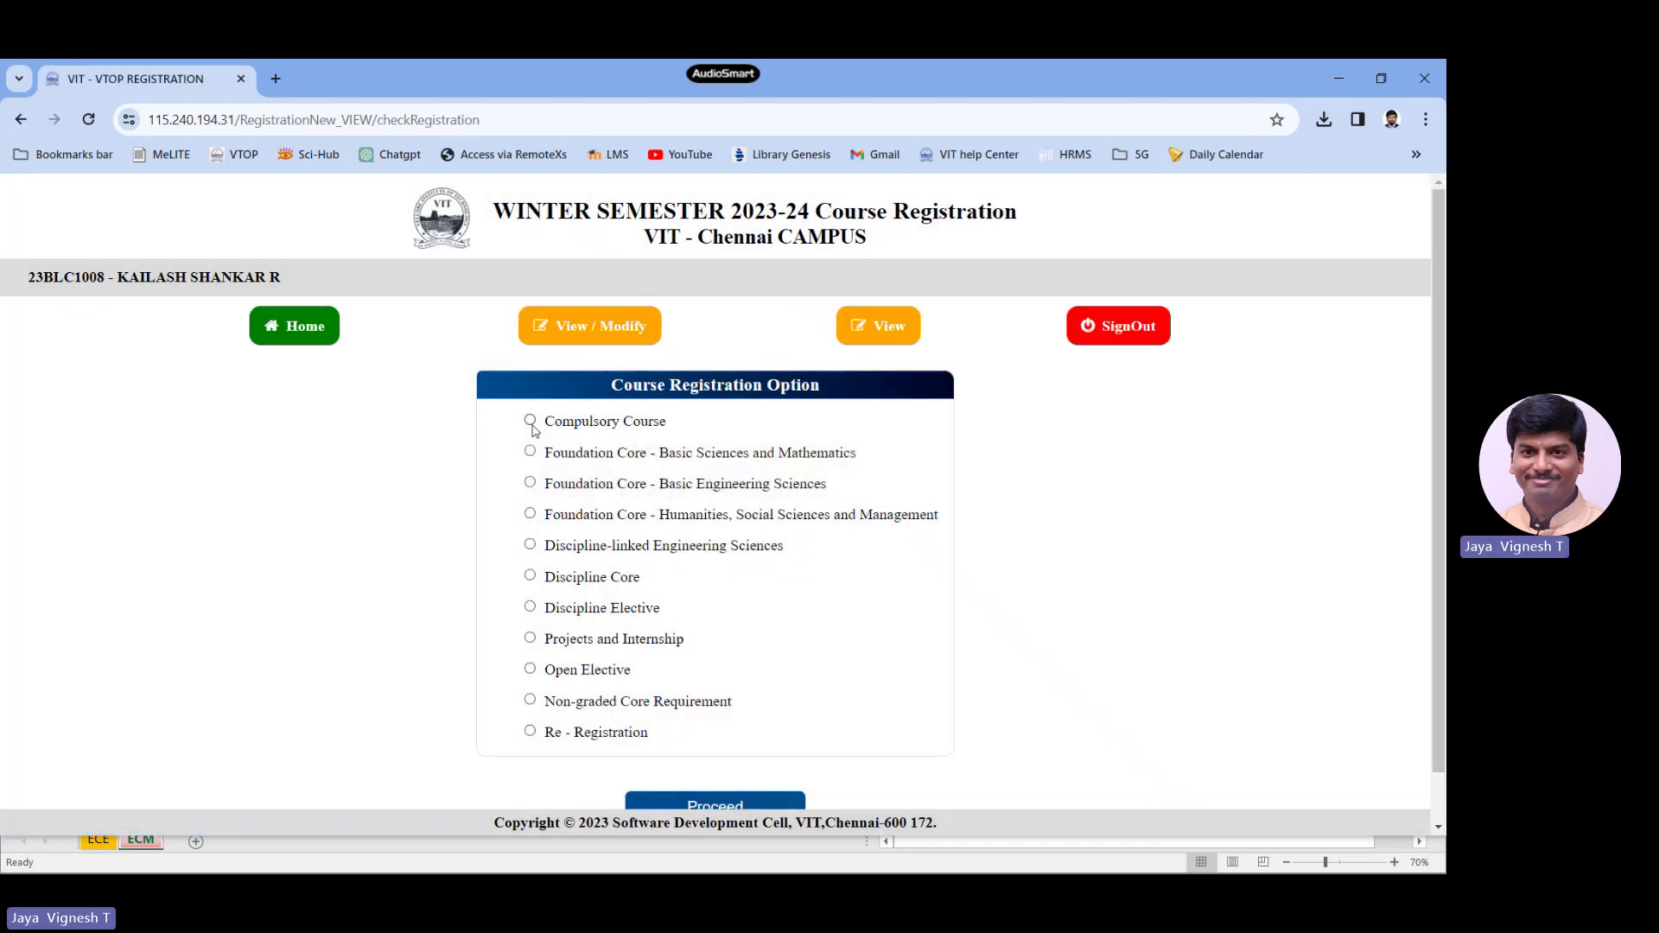
click(531, 422)
click(683, 802)
Step: Open BSTS101P Quantitative Skills Practice I slot options and check its required slot in Excel
click(1209, 517)
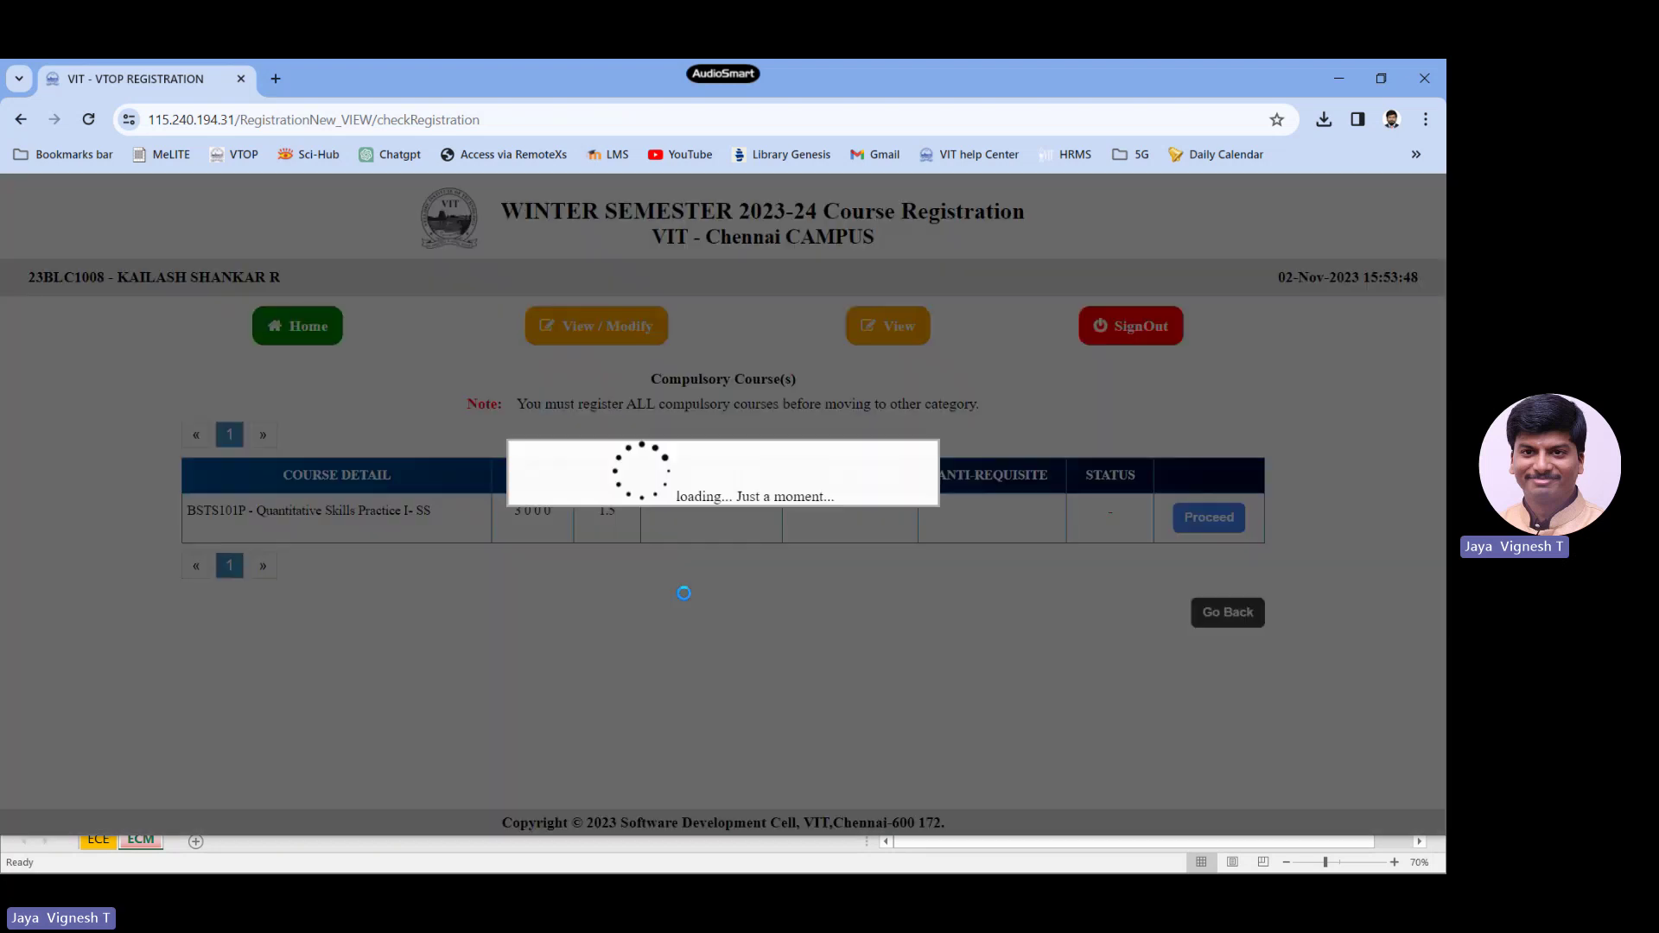
scroll(650, 529, down, 4)
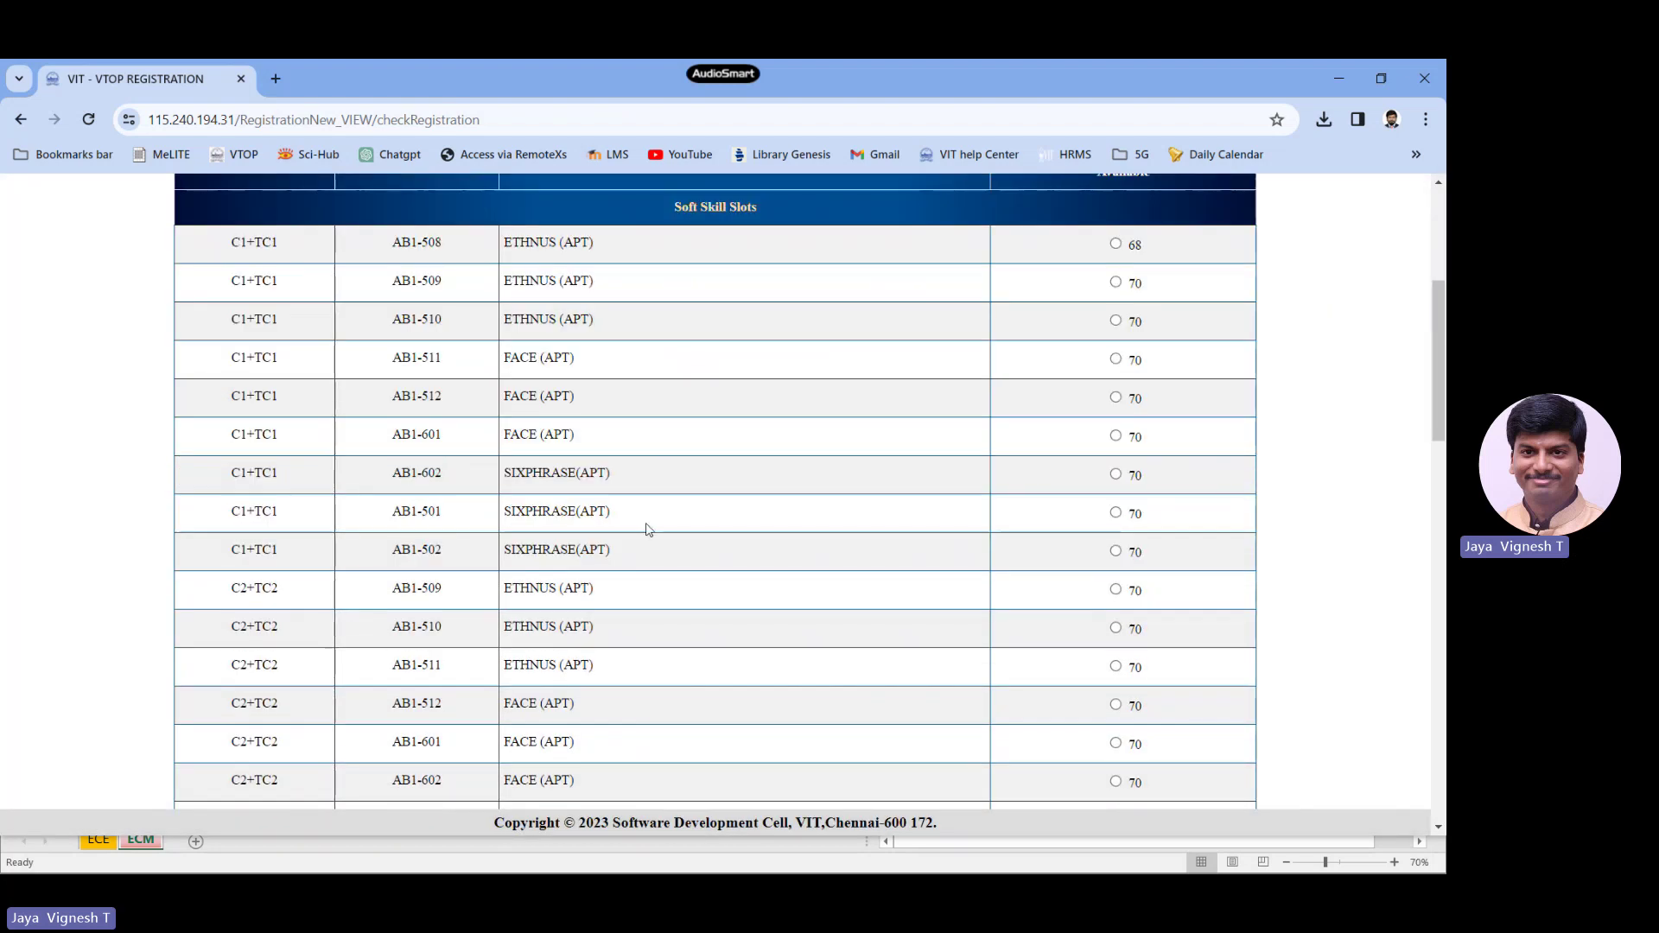
key(alt+Tab)
key(Tab)
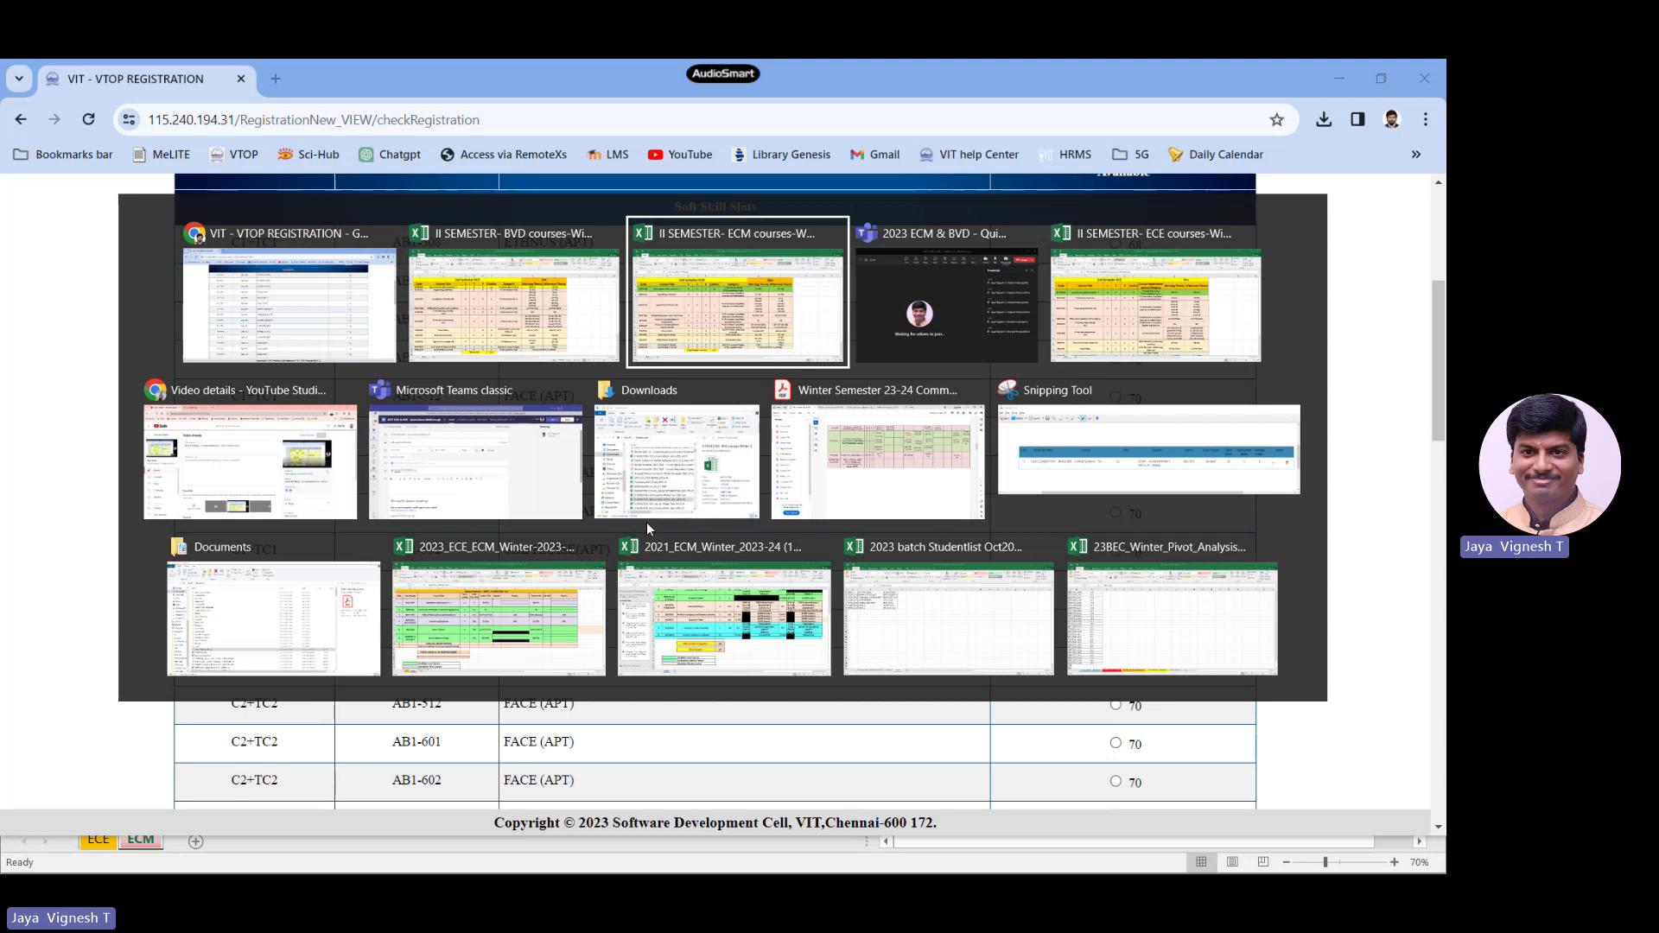
key(alt+Tab)
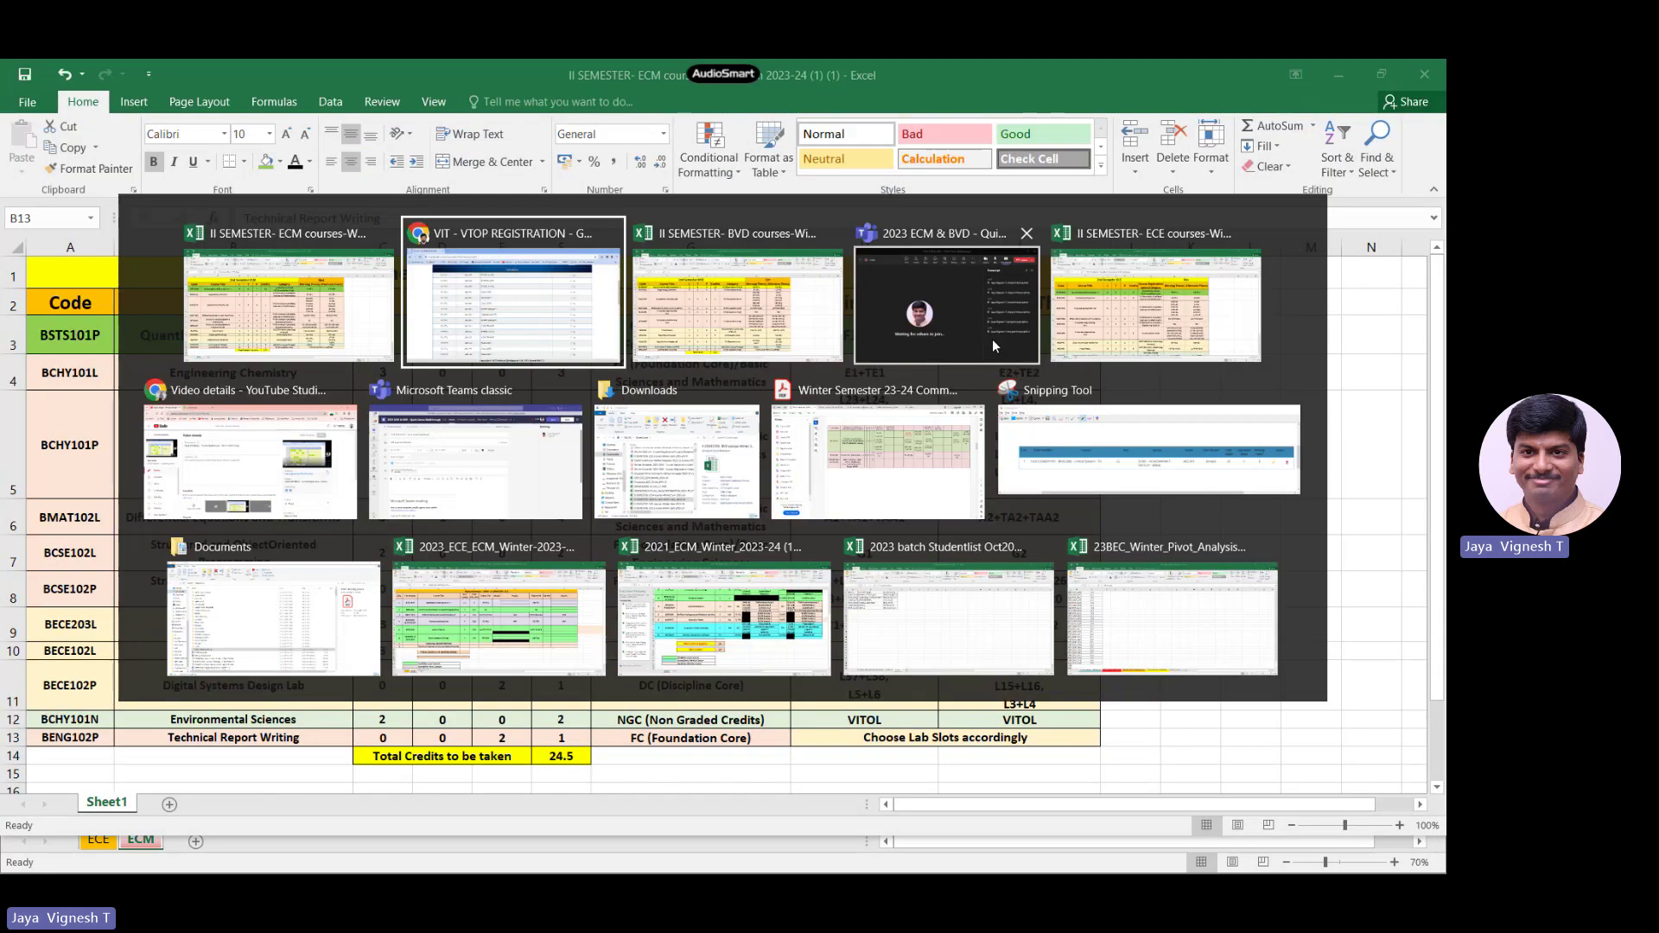
scroll(304, 694, down, 15)
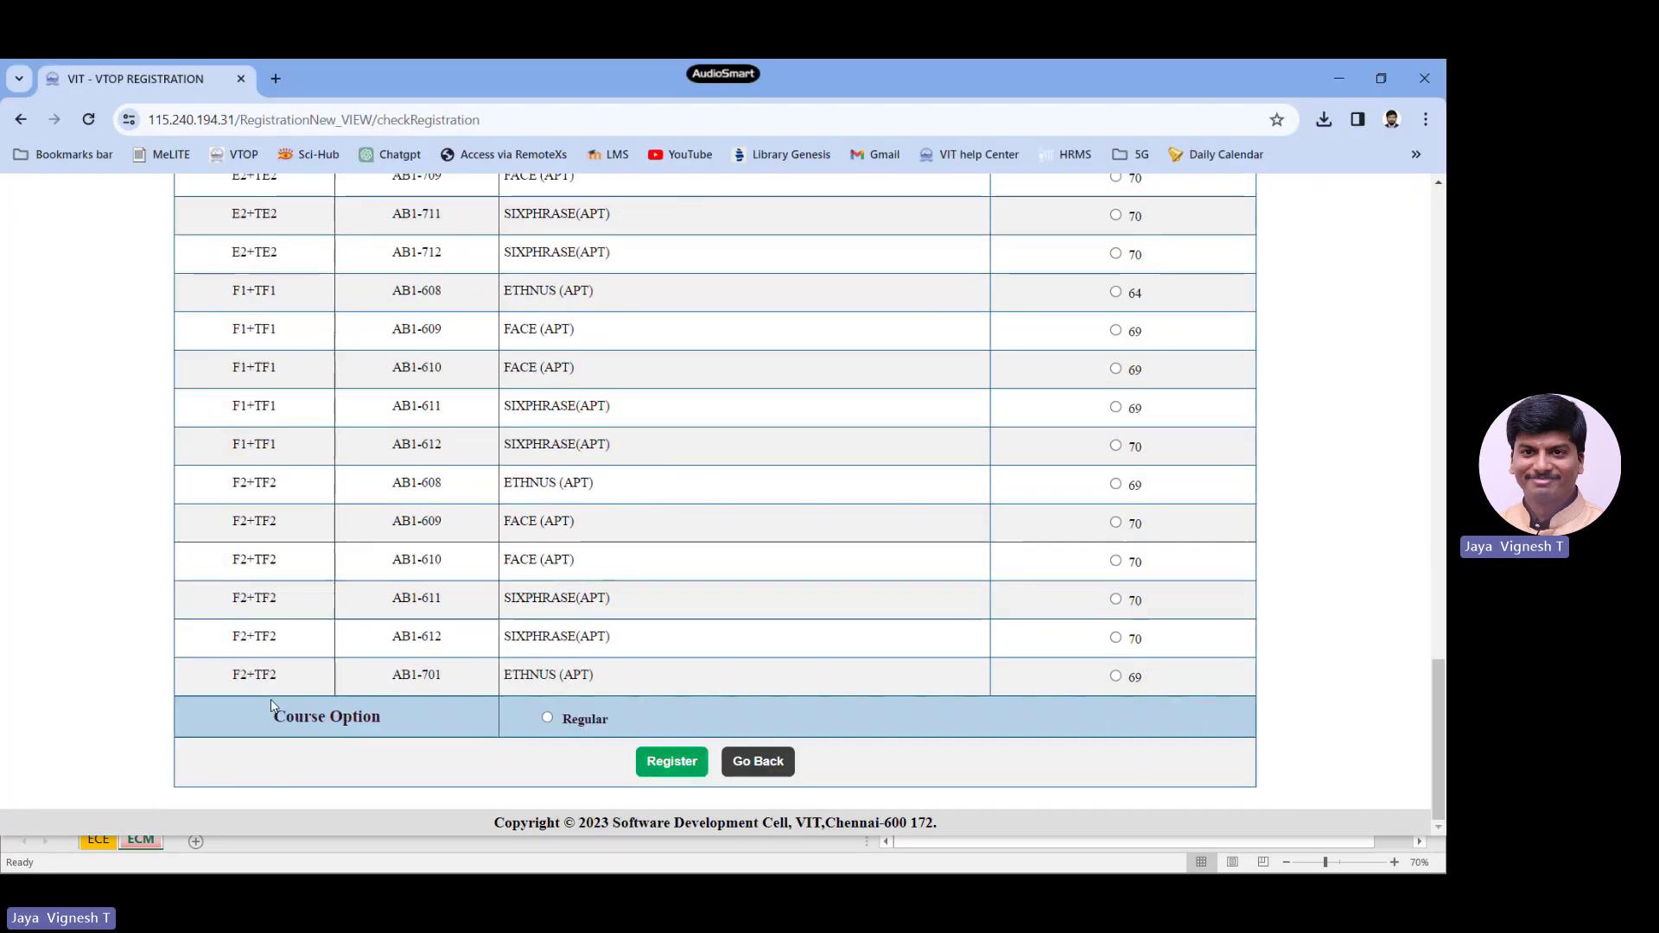
Step: Register BSTS101P as Regular in the F2+TF2 AB1-608 ETHNUS slot and return to the categories
click(1116, 484)
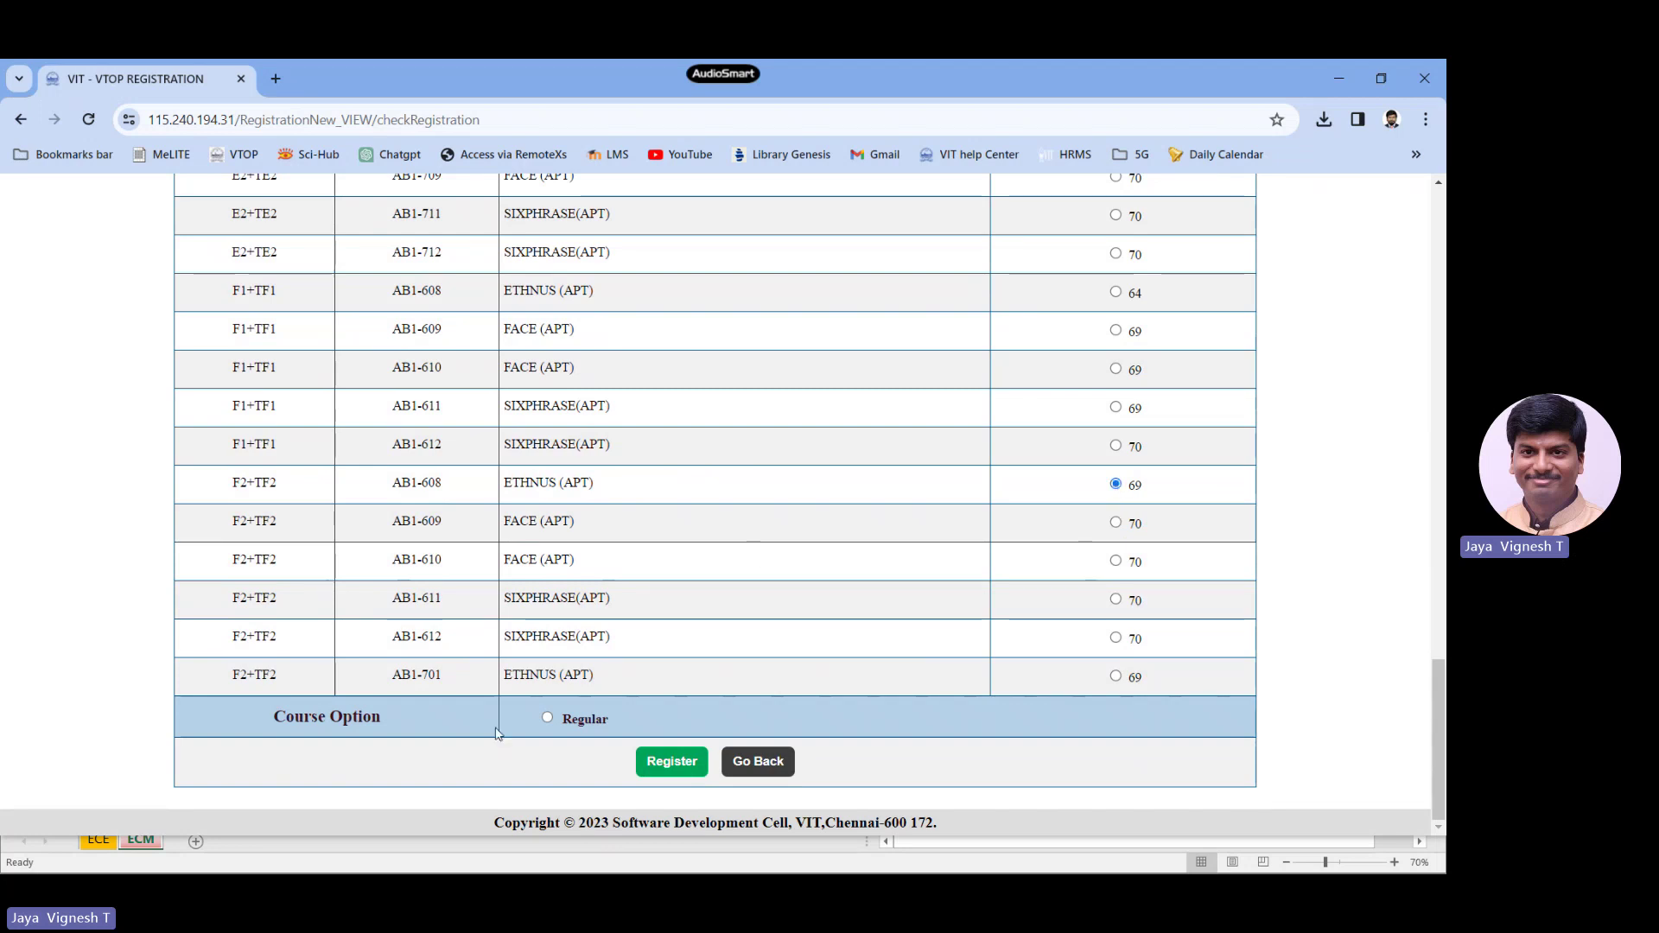
click(548, 719)
click(671, 761)
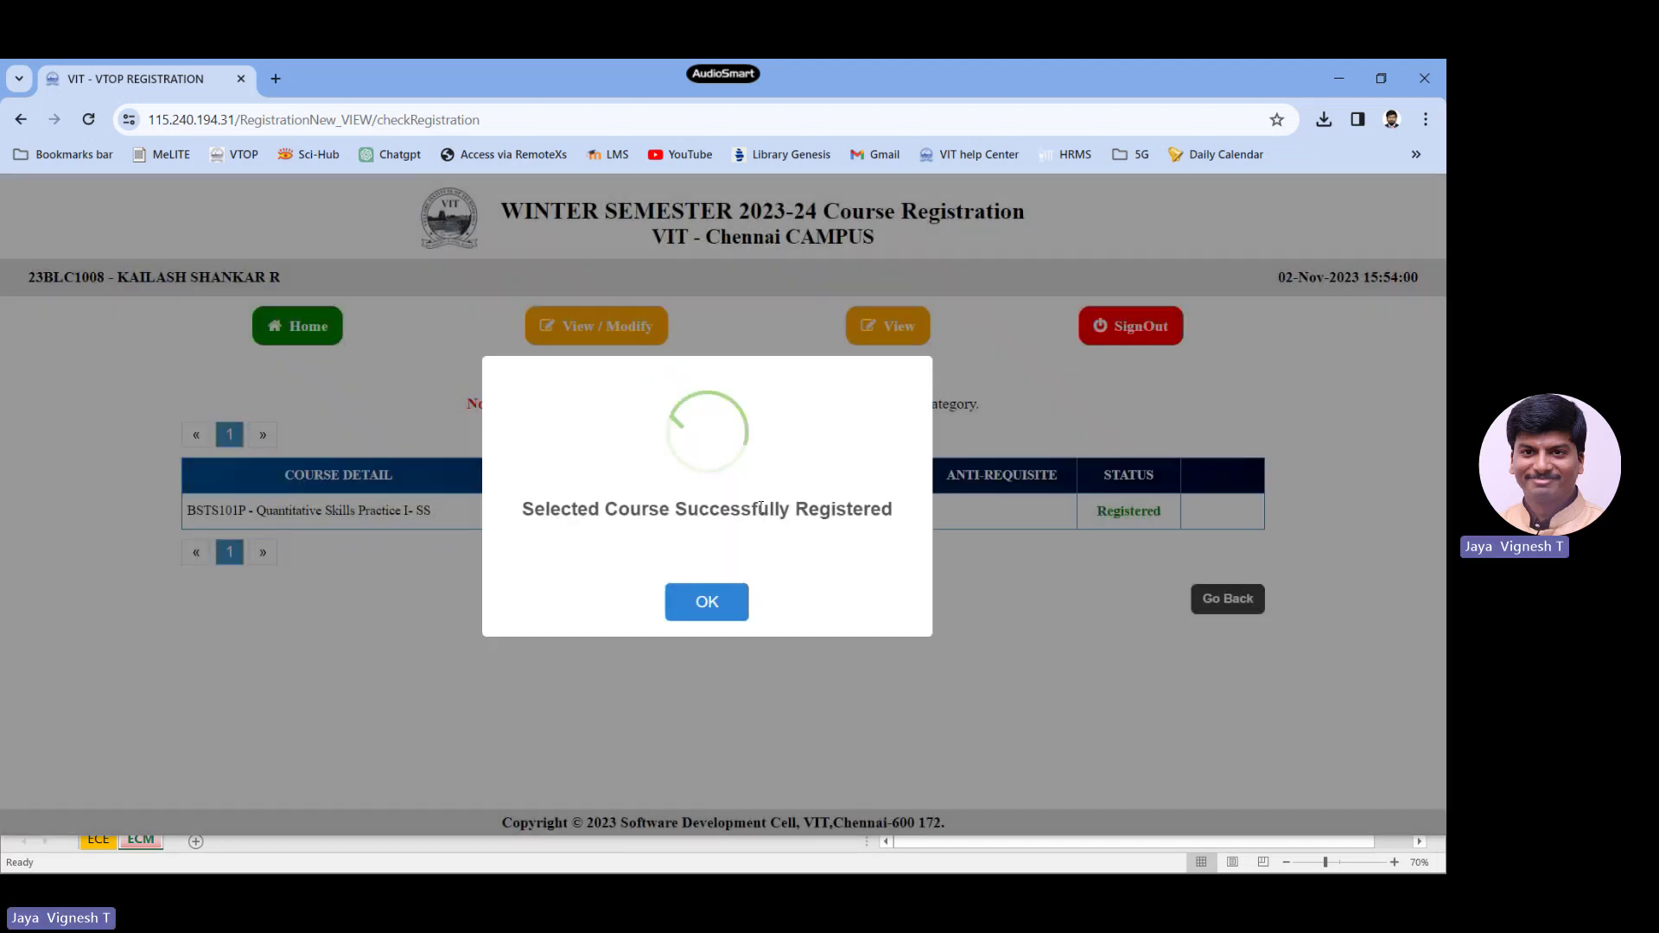
click(705, 603)
click(314, 342)
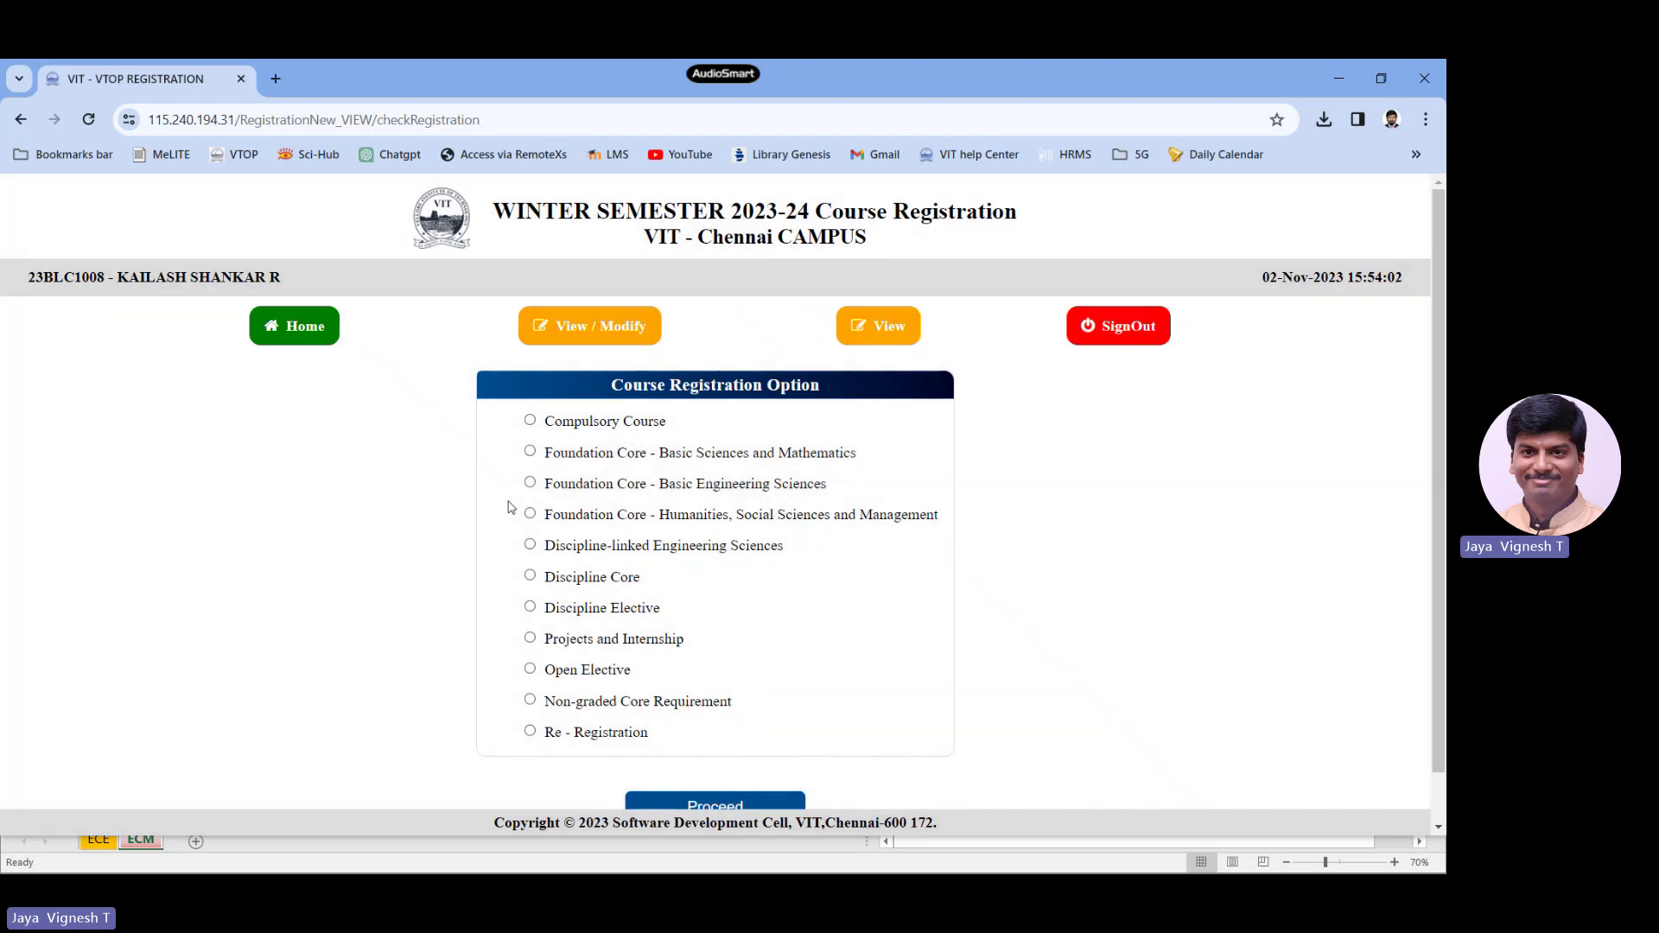
Step: Register BCHY101L Engineering Chemistry as Regular in E2+TE2 AB1-609 with its L15+L16 lab
click(717, 805)
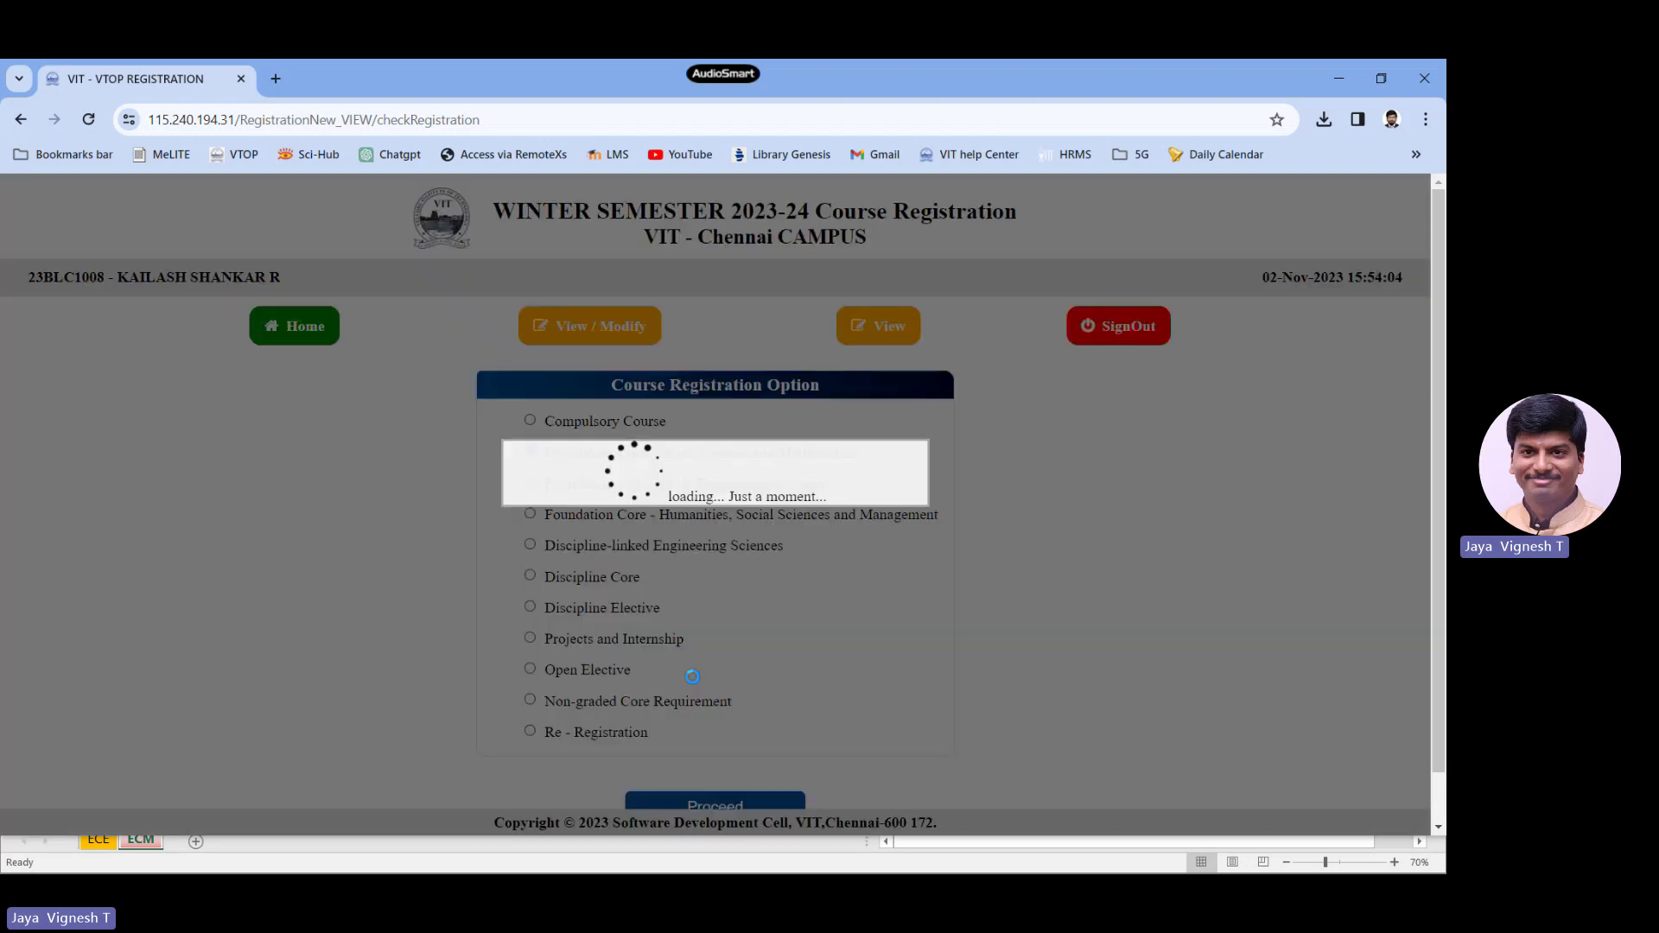
click(1204, 501)
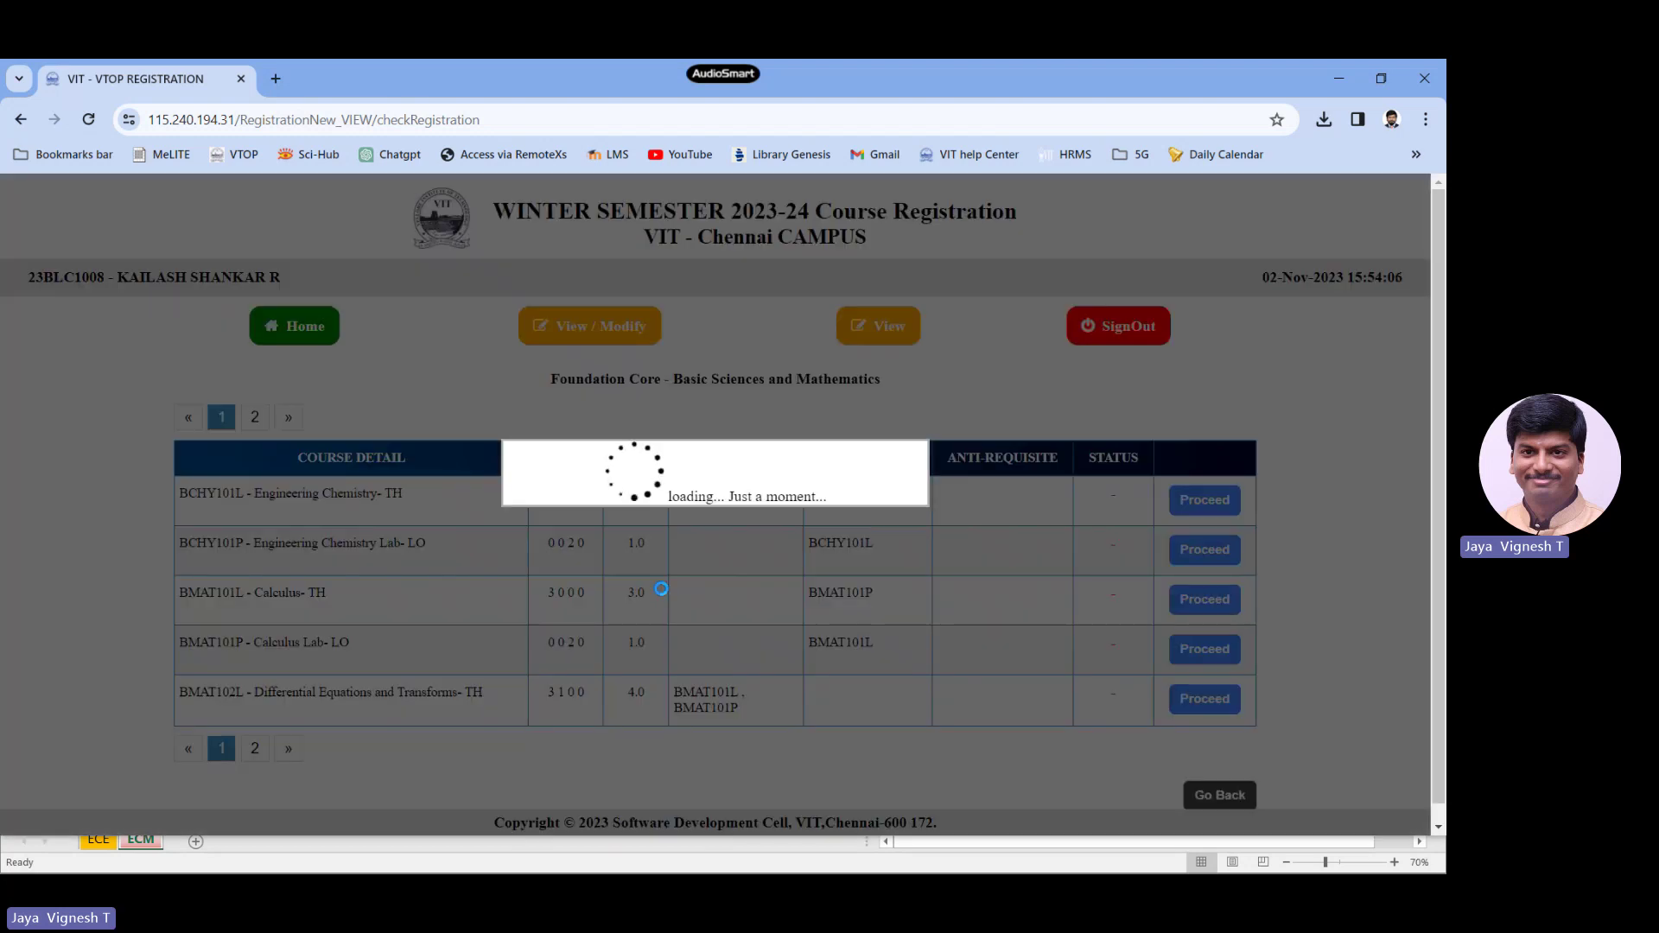
key(alt+Tab)
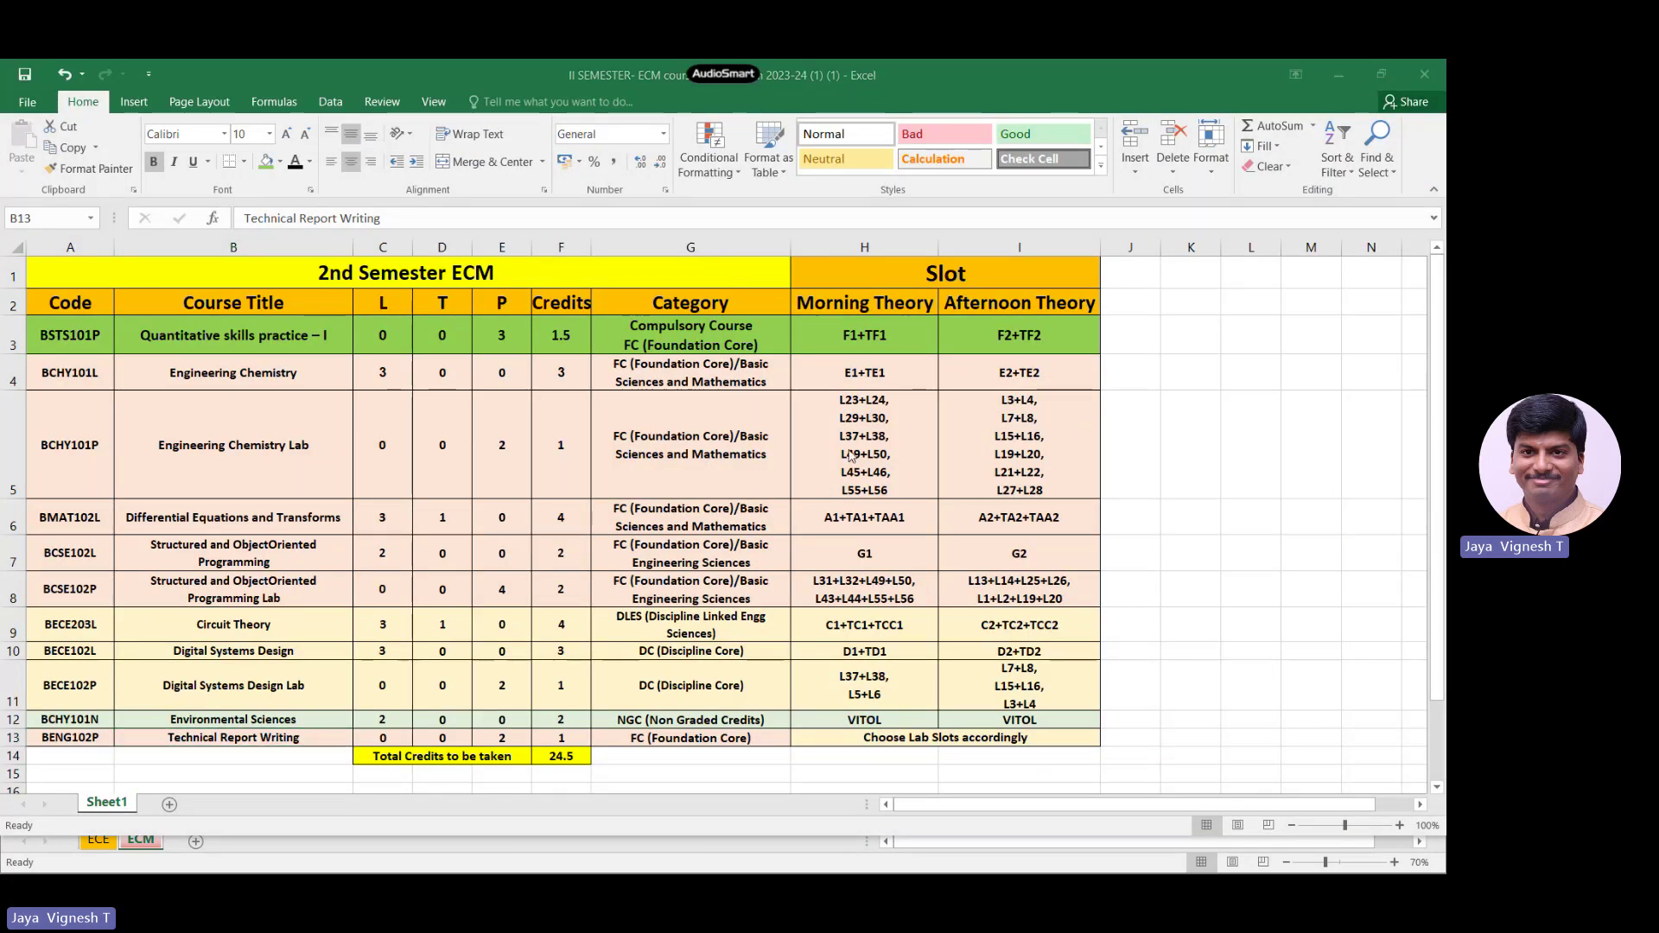
key(alt+Tab)
scroll(271, 502, down, 10)
scroll(270, 502, up, 5)
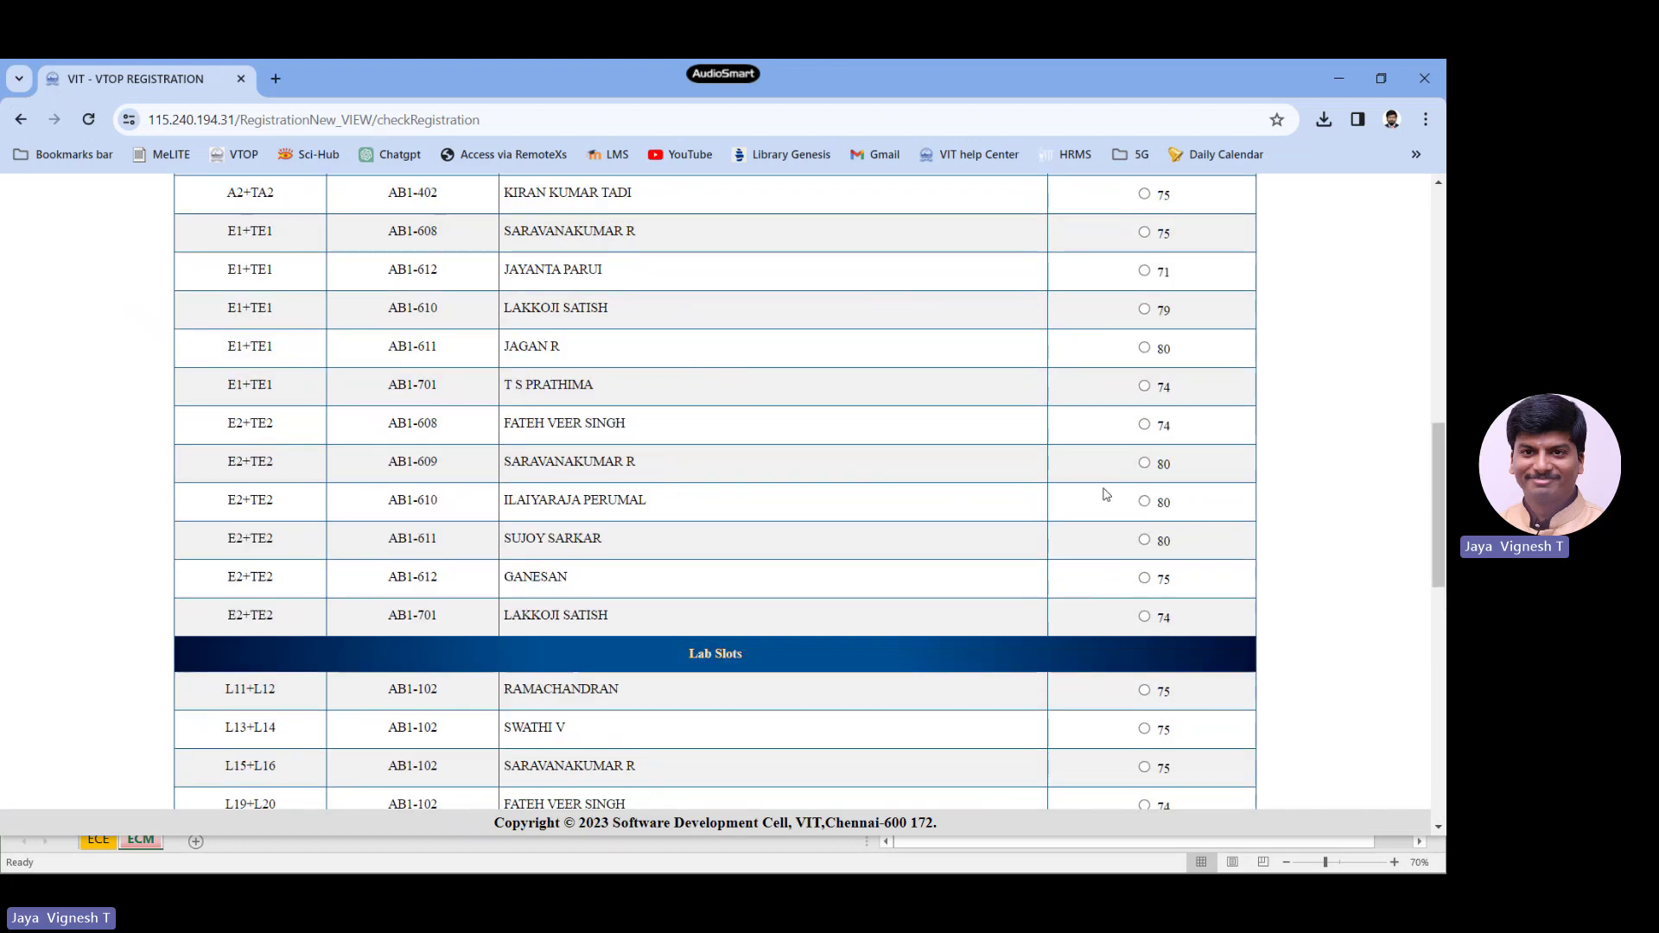
click(1146, 465)
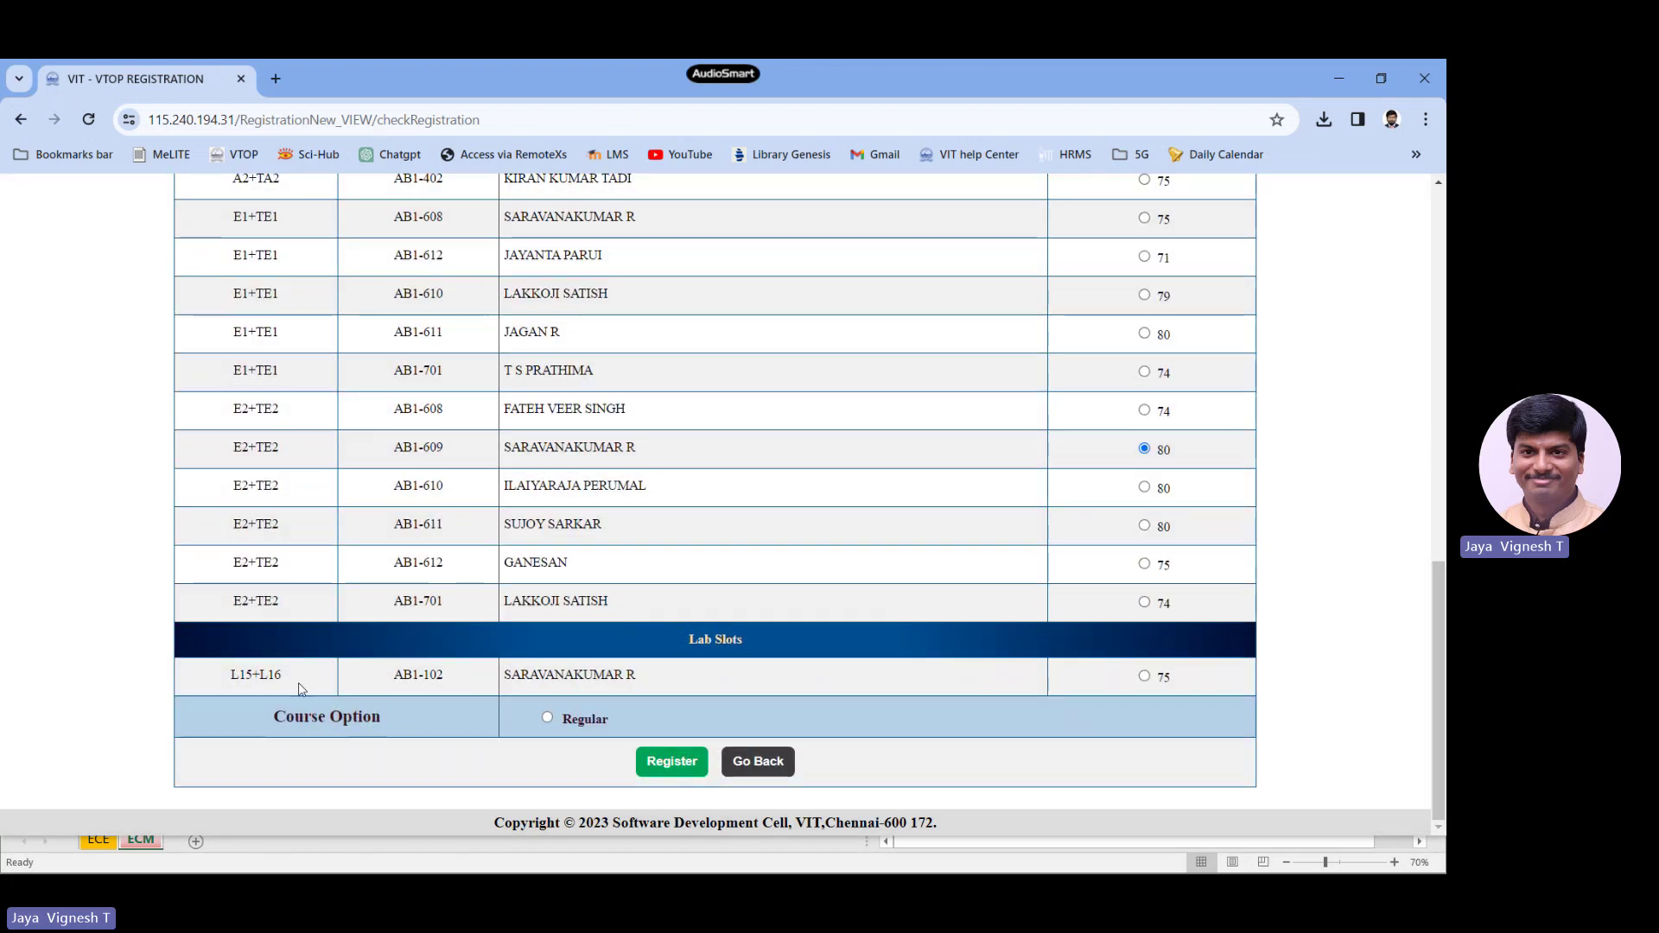
click(547, 719)
click(671, 761)
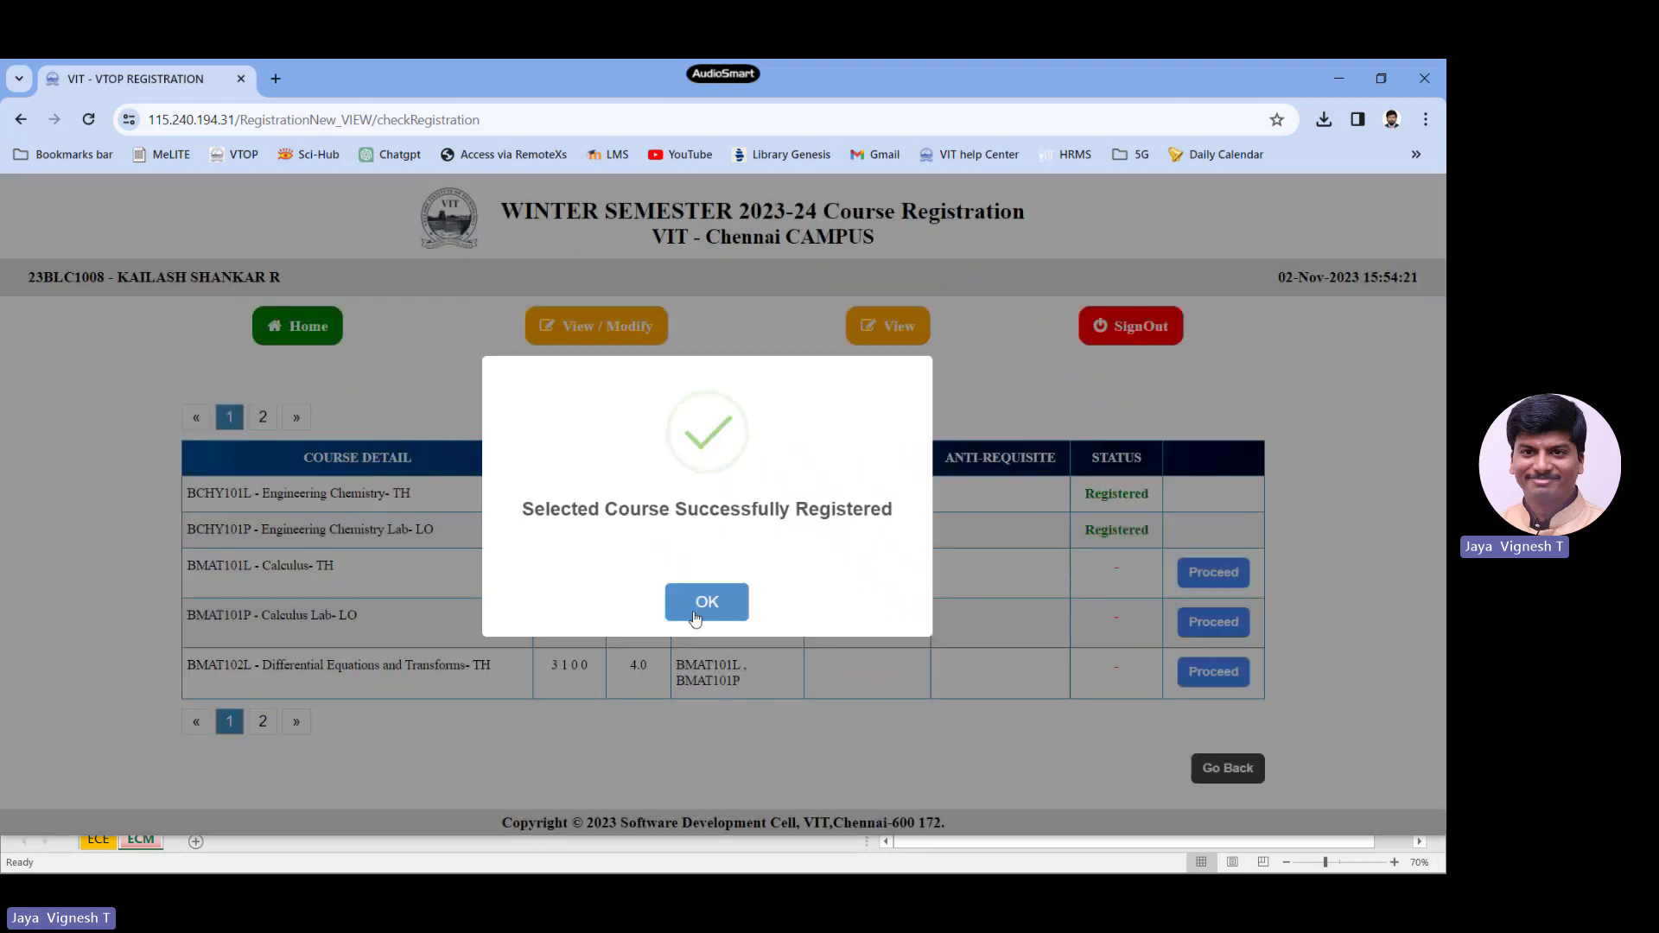
click(700, 598)
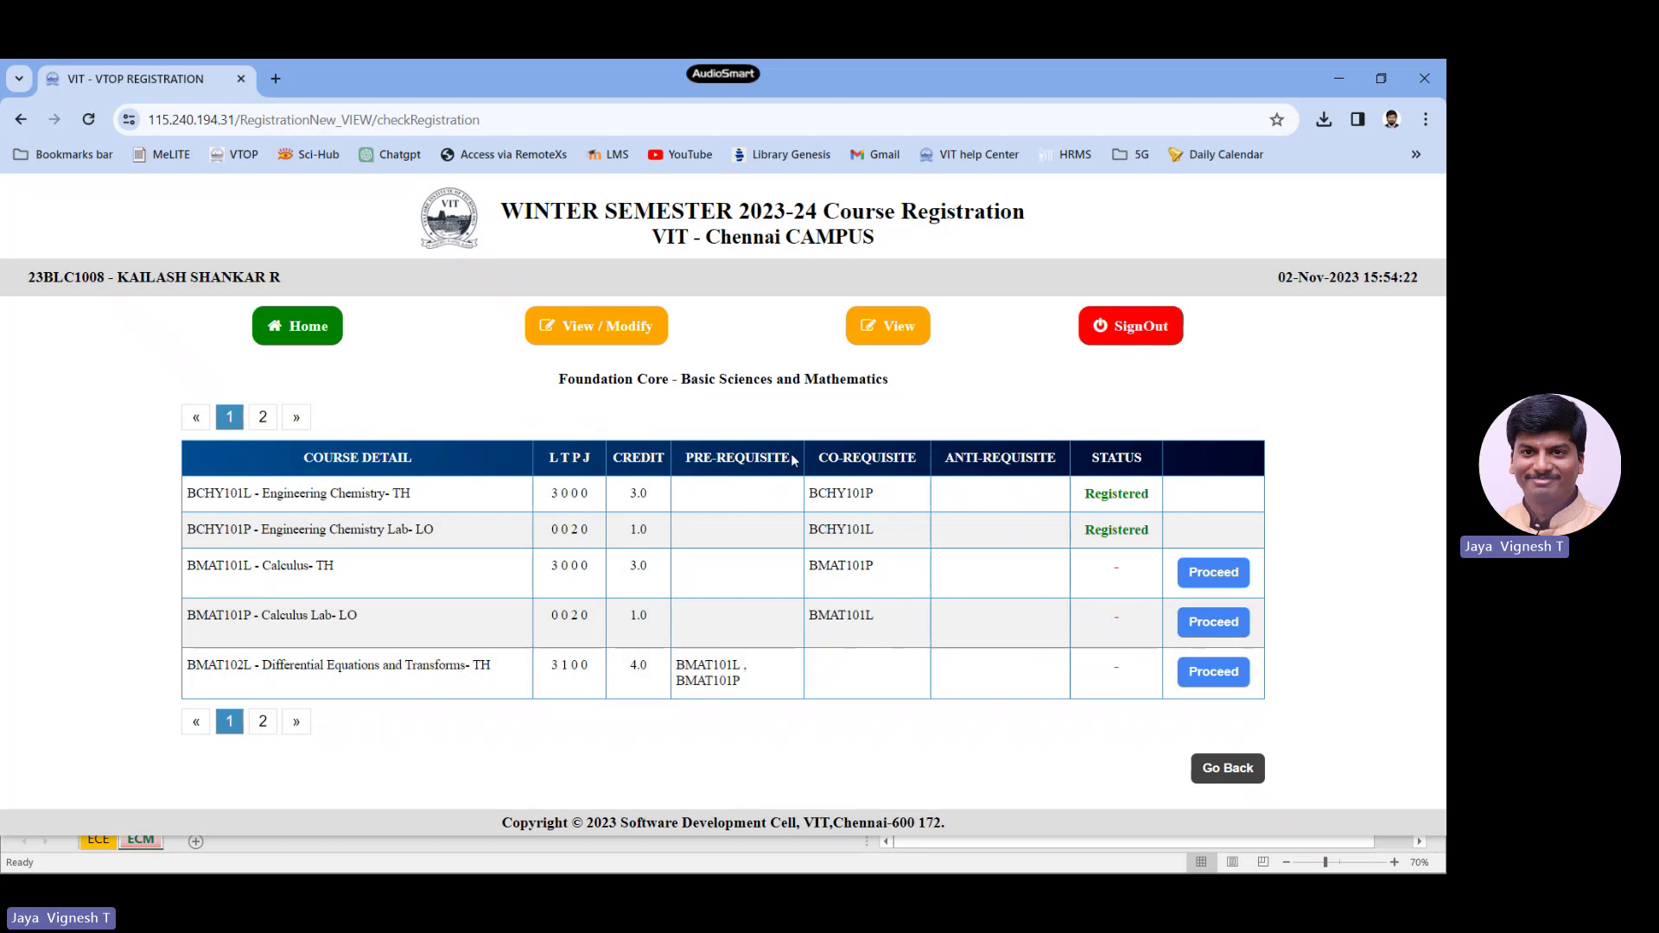
Step: Look up the A2+TA2+TAA2 slot for BMAT102L Differential Equations and Transforms in Excel and mark it
key(alt+Tab)
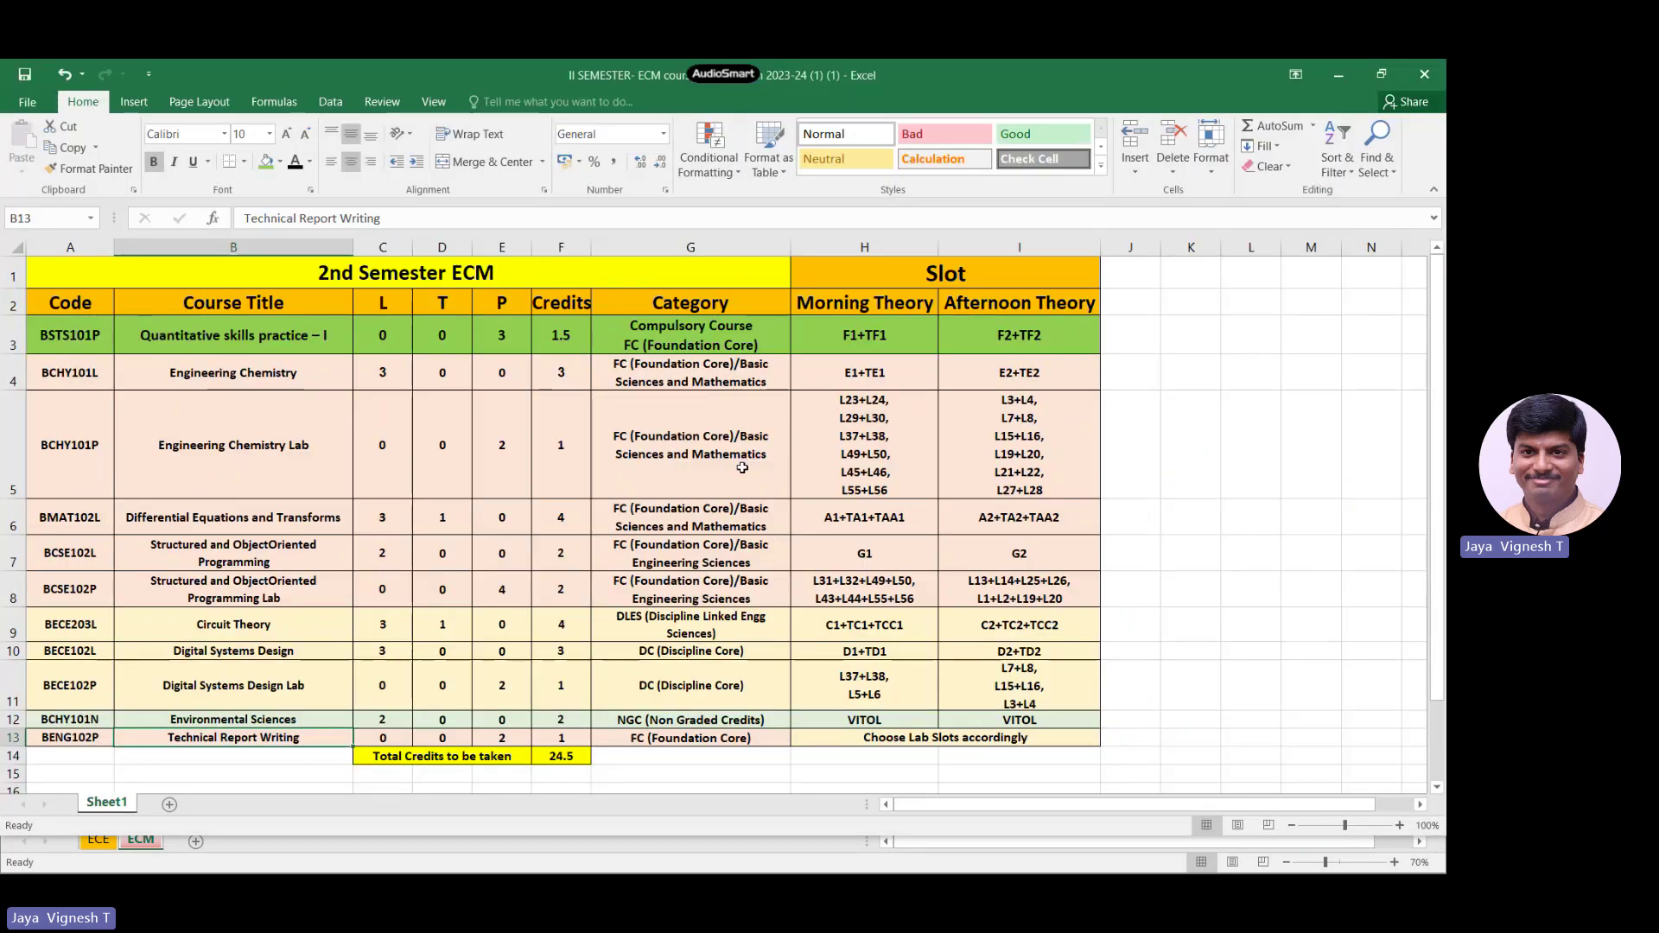
key(alt+Tab)
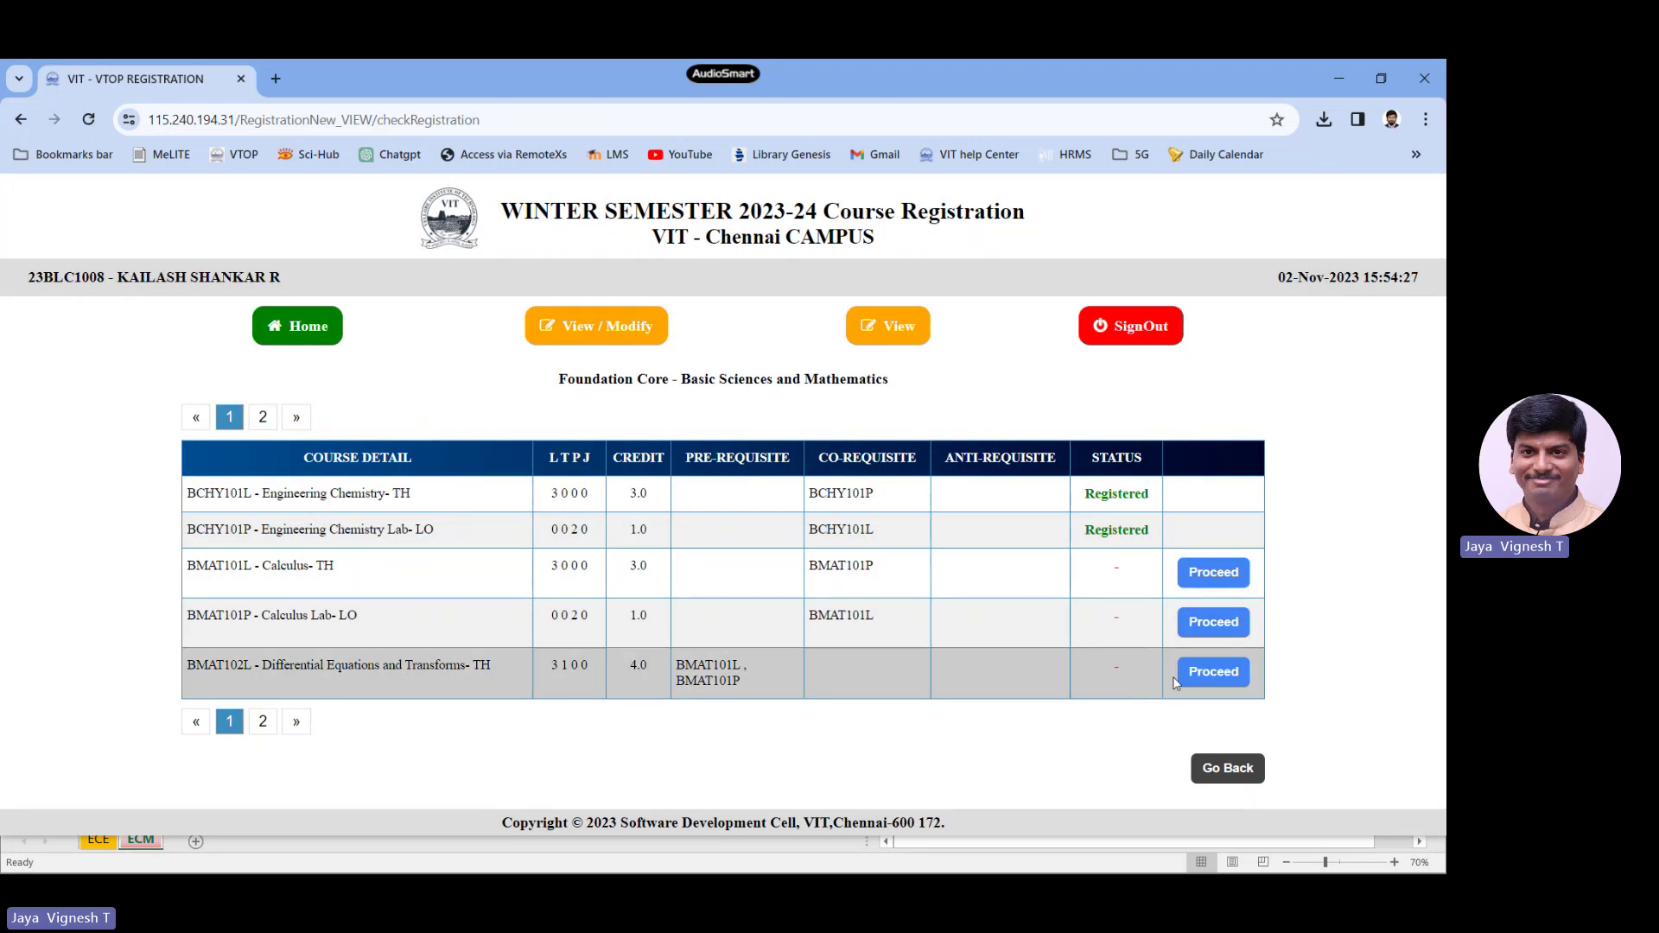
click(1213, 673)
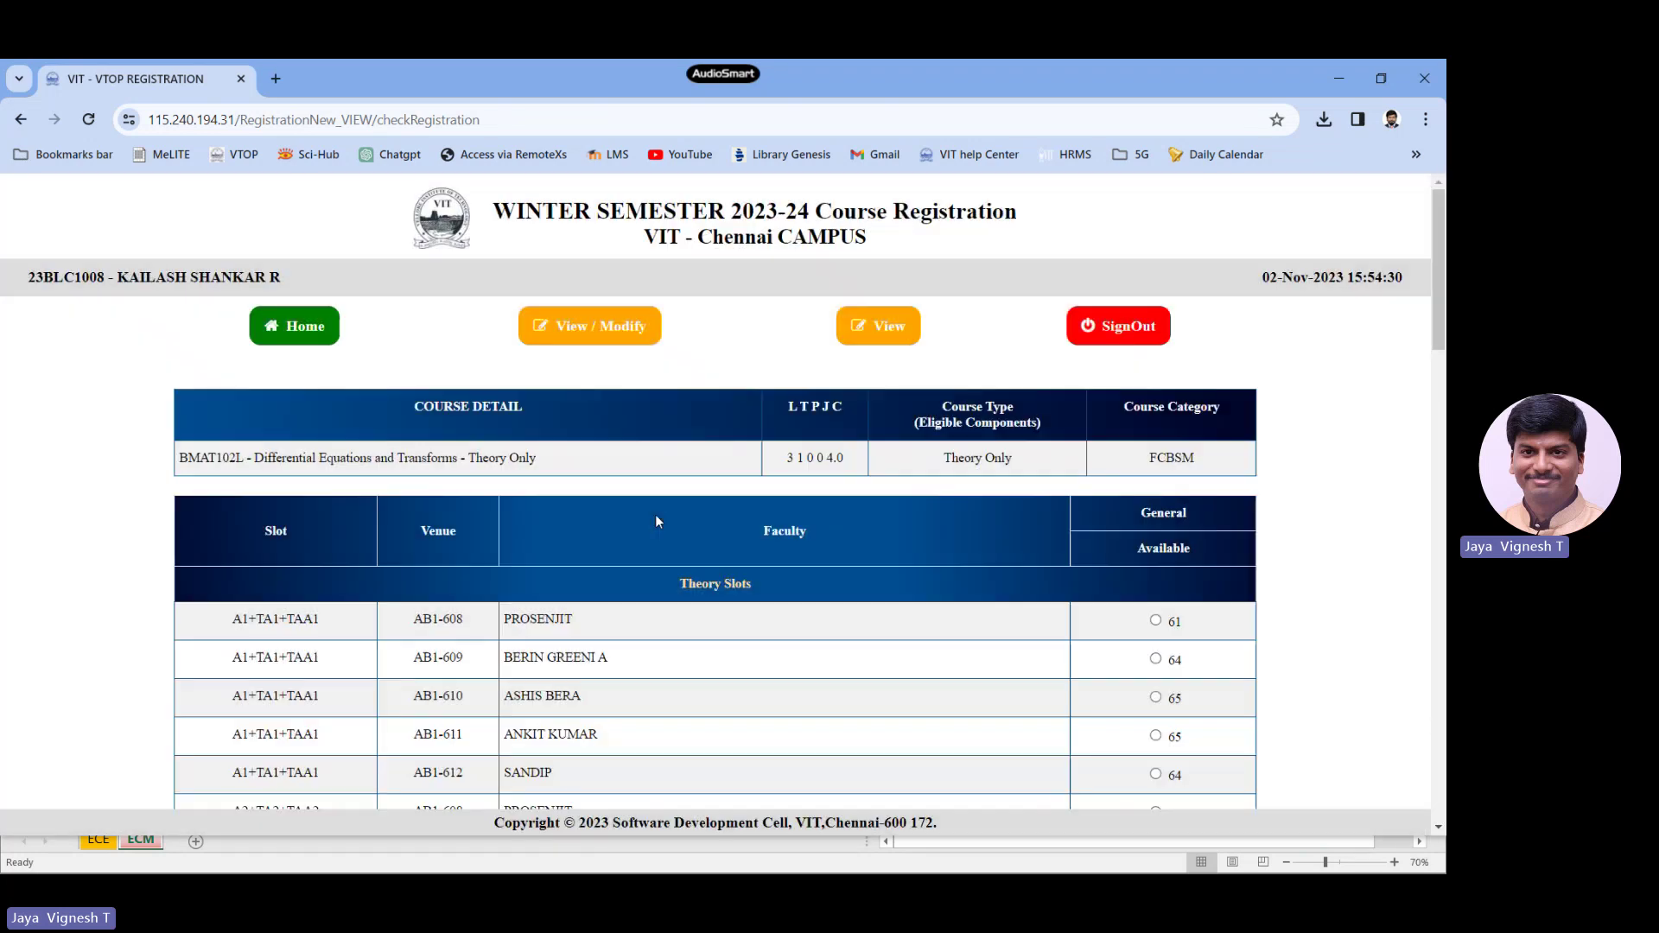
key(alt+Tab)
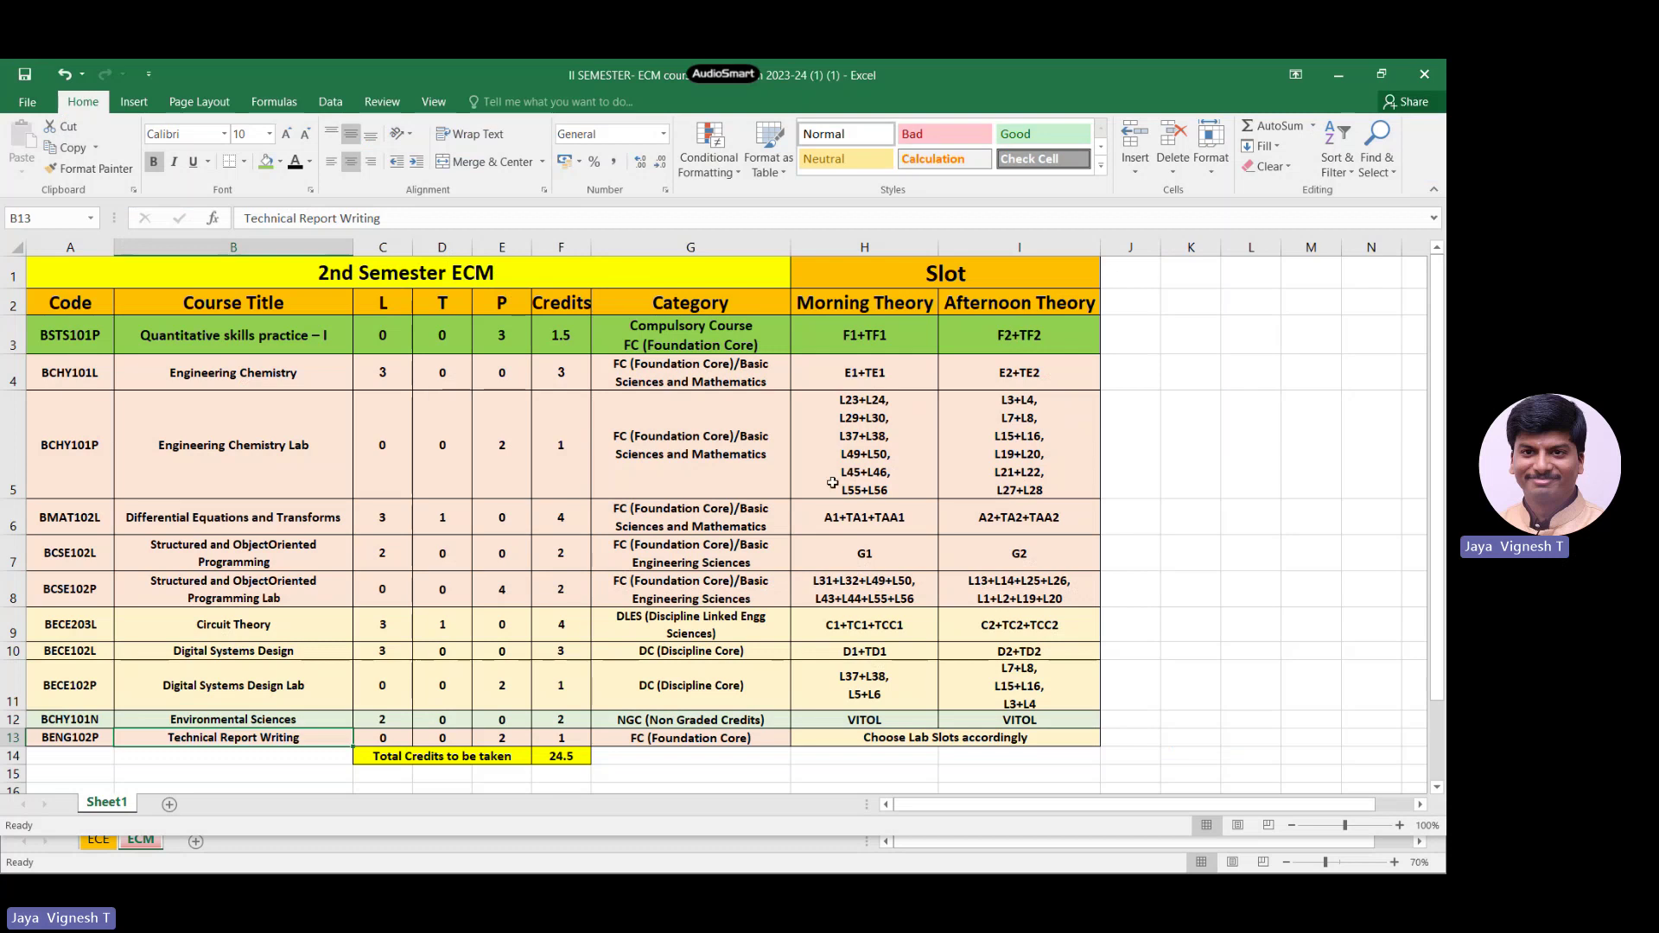
click(992, 521)
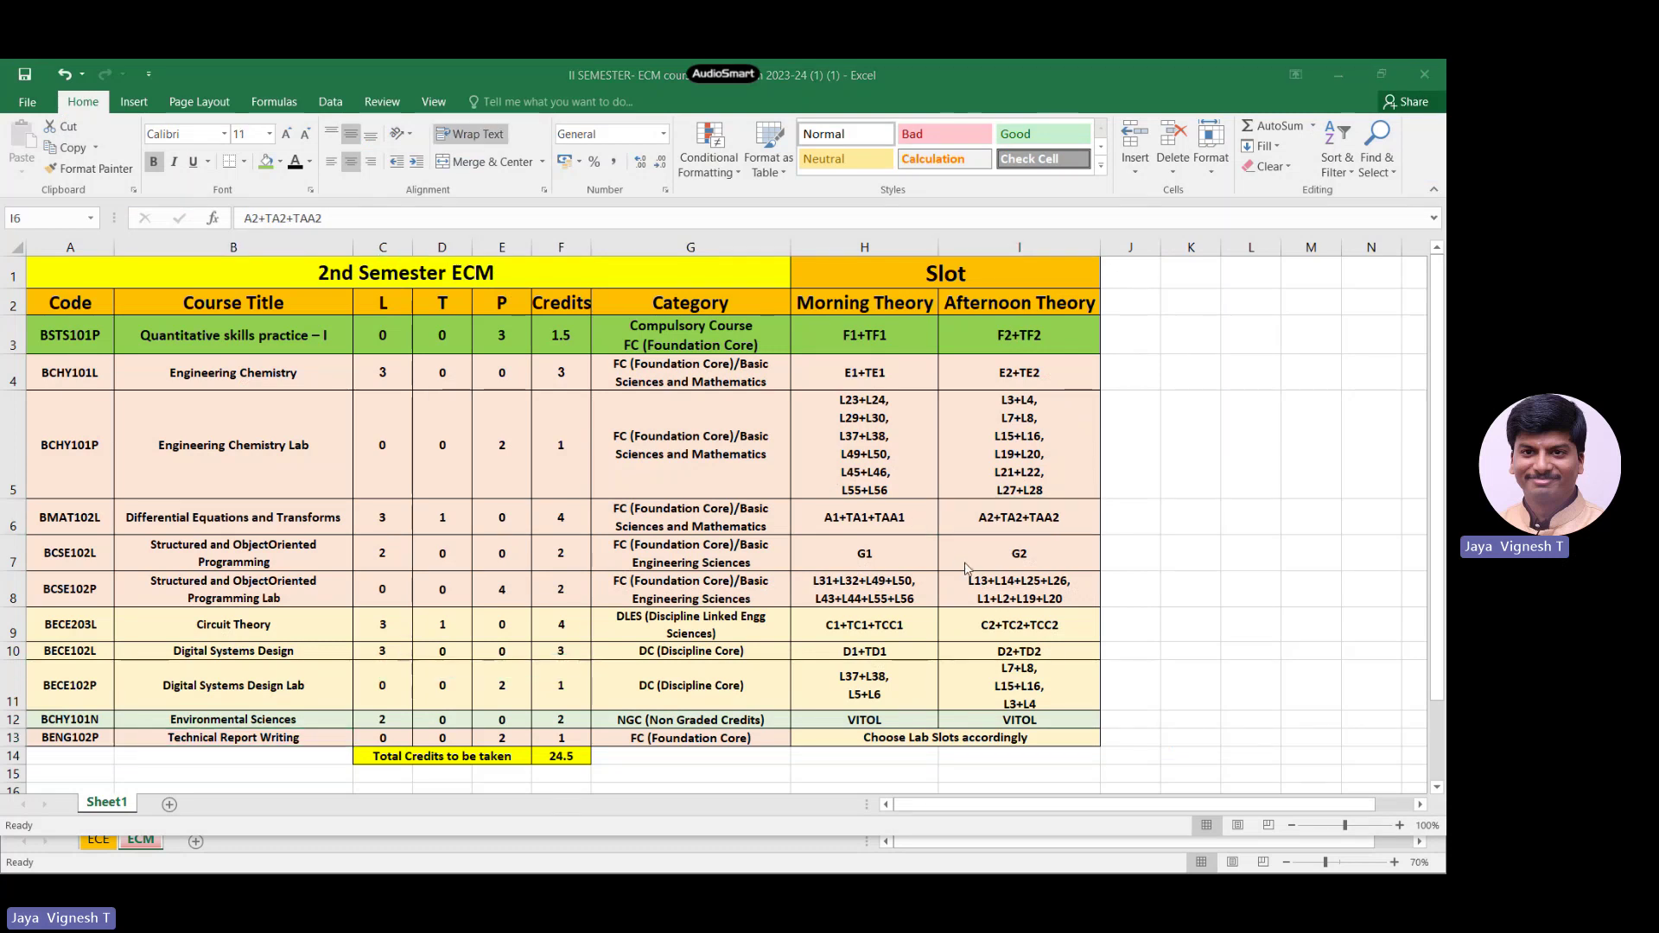
key(alt+Tab)
scroll(229, 499, down, 5)
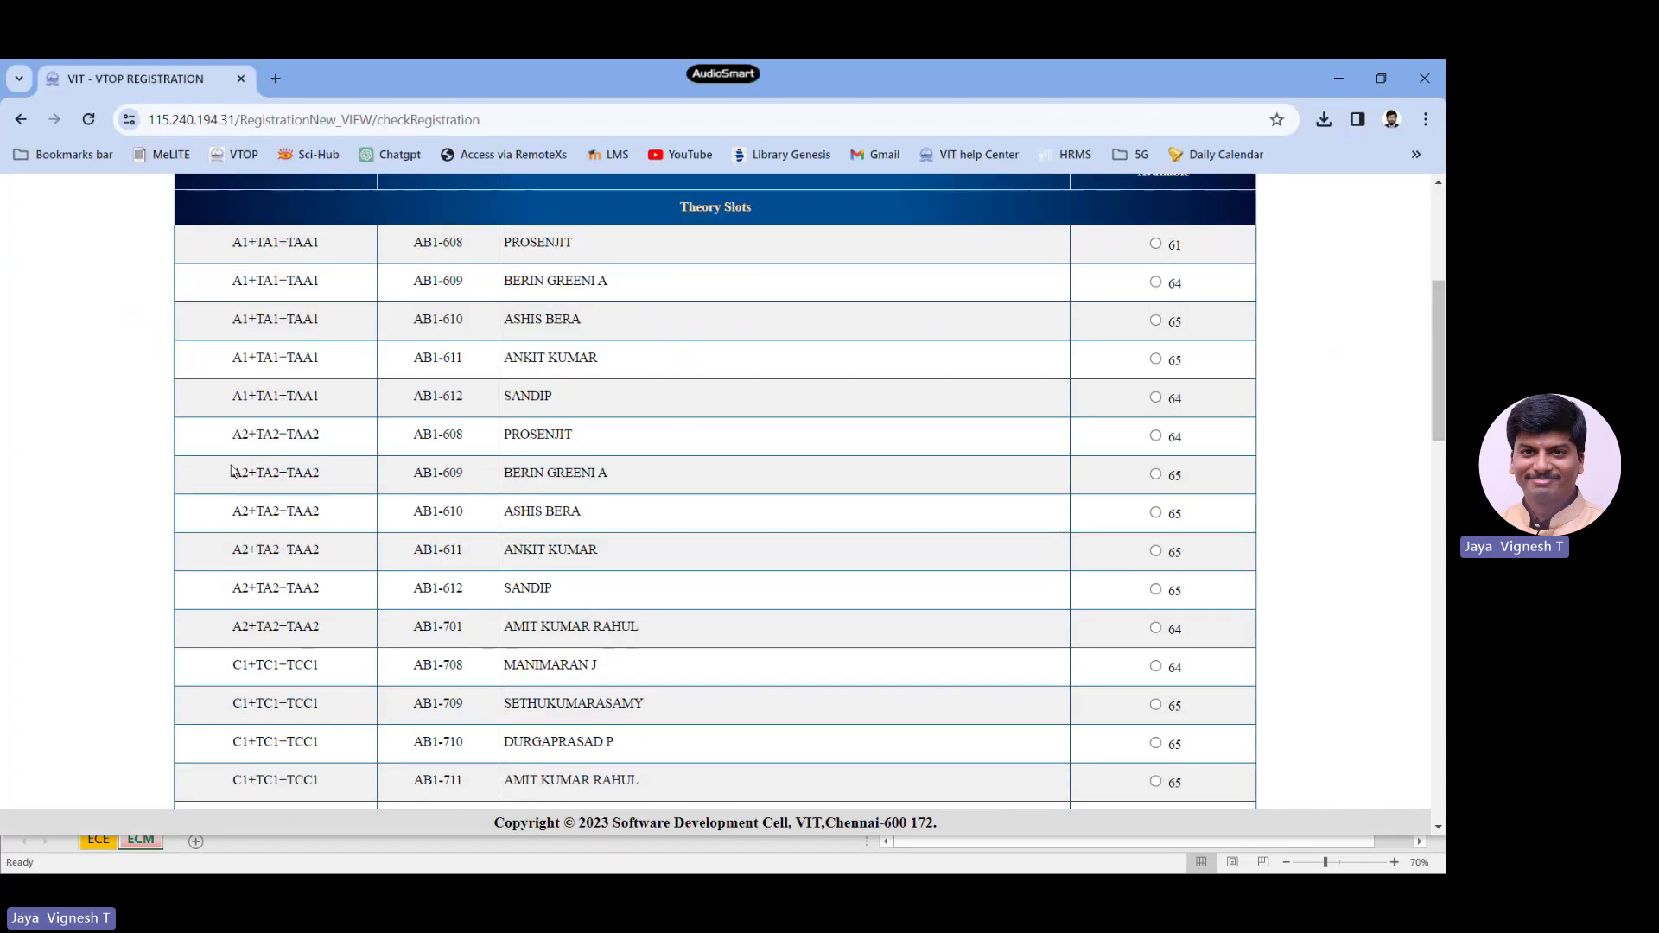
drag(236, 429, 322, 603)
click(543, 504)
drag(259, 437, 602, 456)
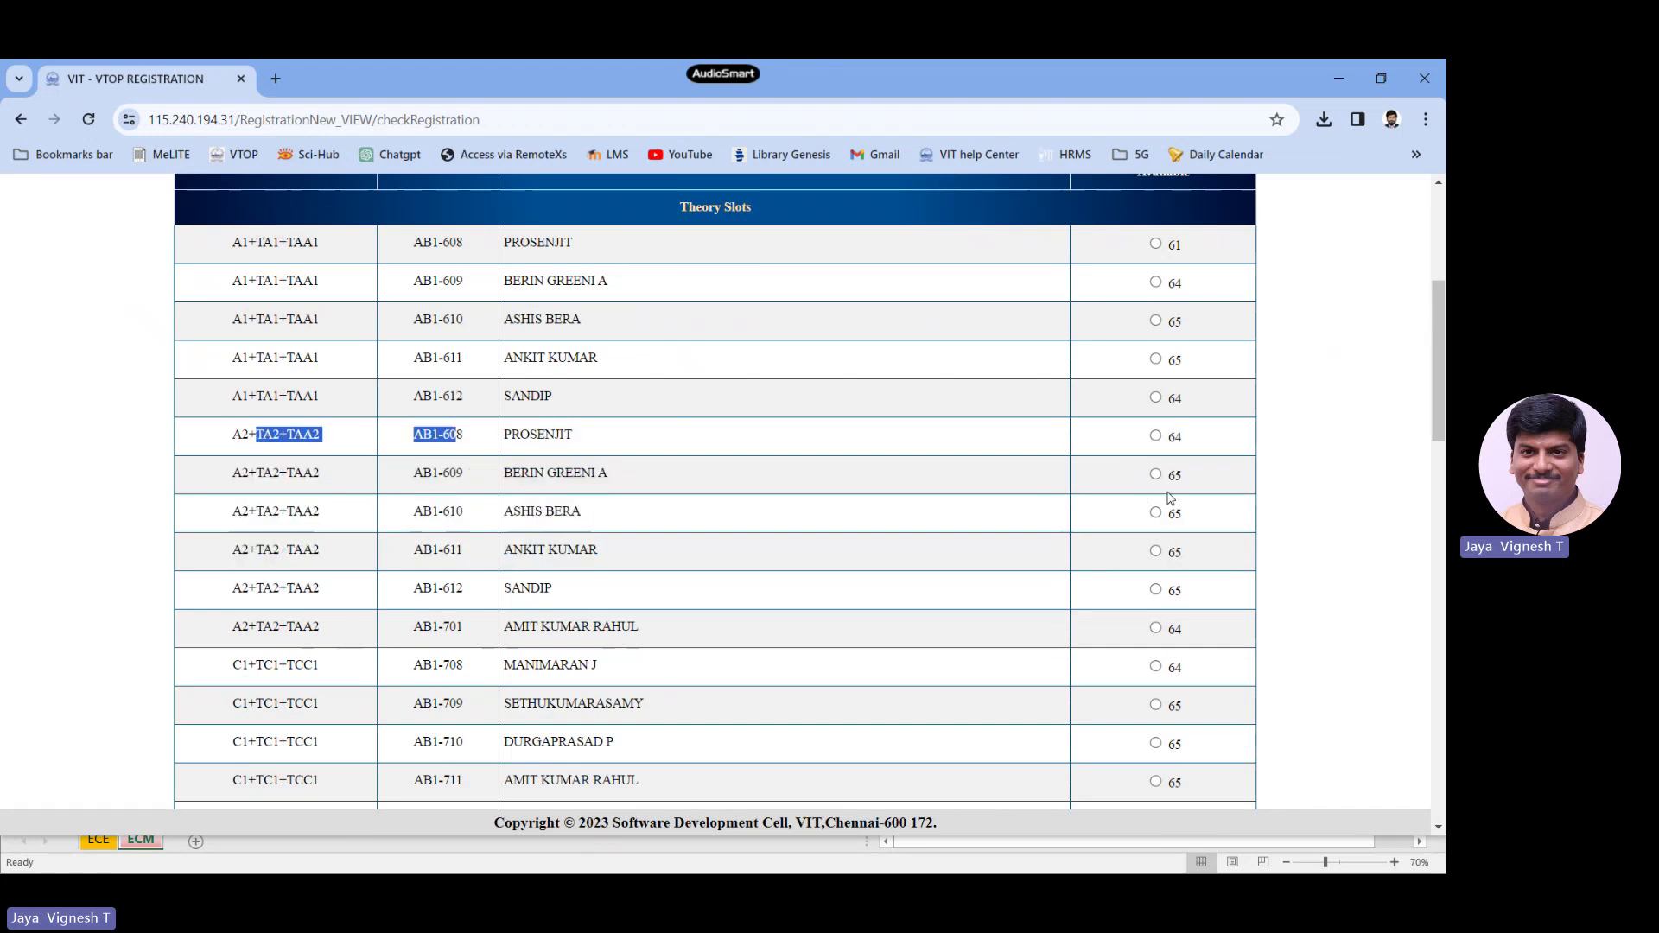
Step: Register BMAT102L as a Regular course and return to the course category list
scroll(822, 611, down, 20)
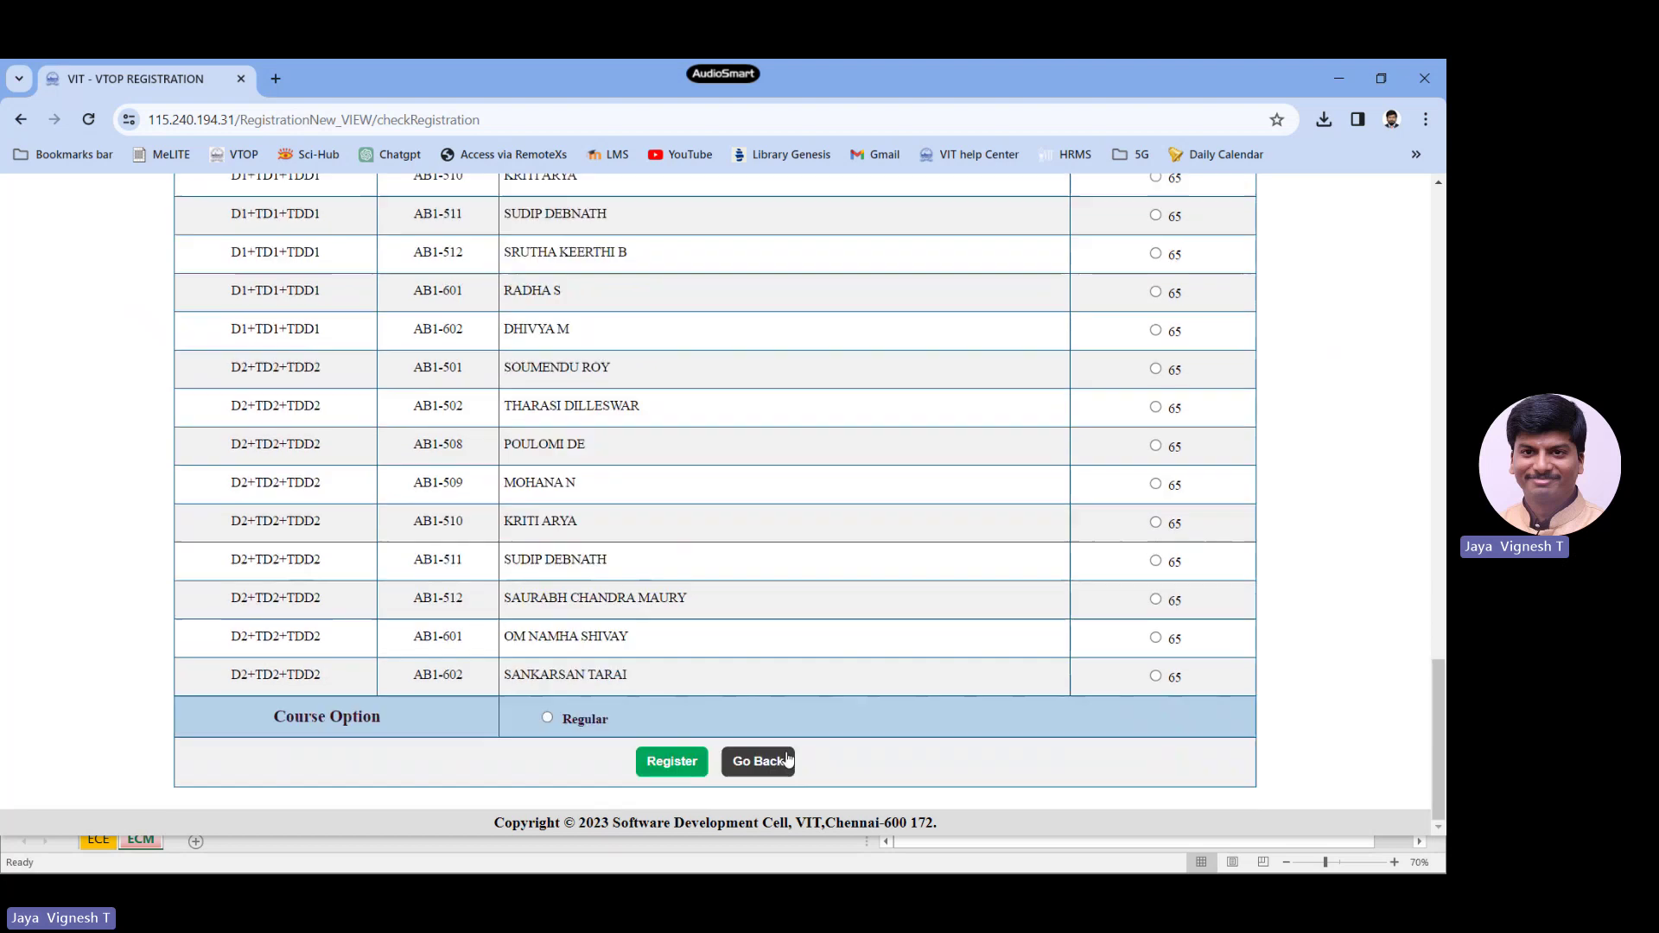
scroll(822, 666, up, 9)
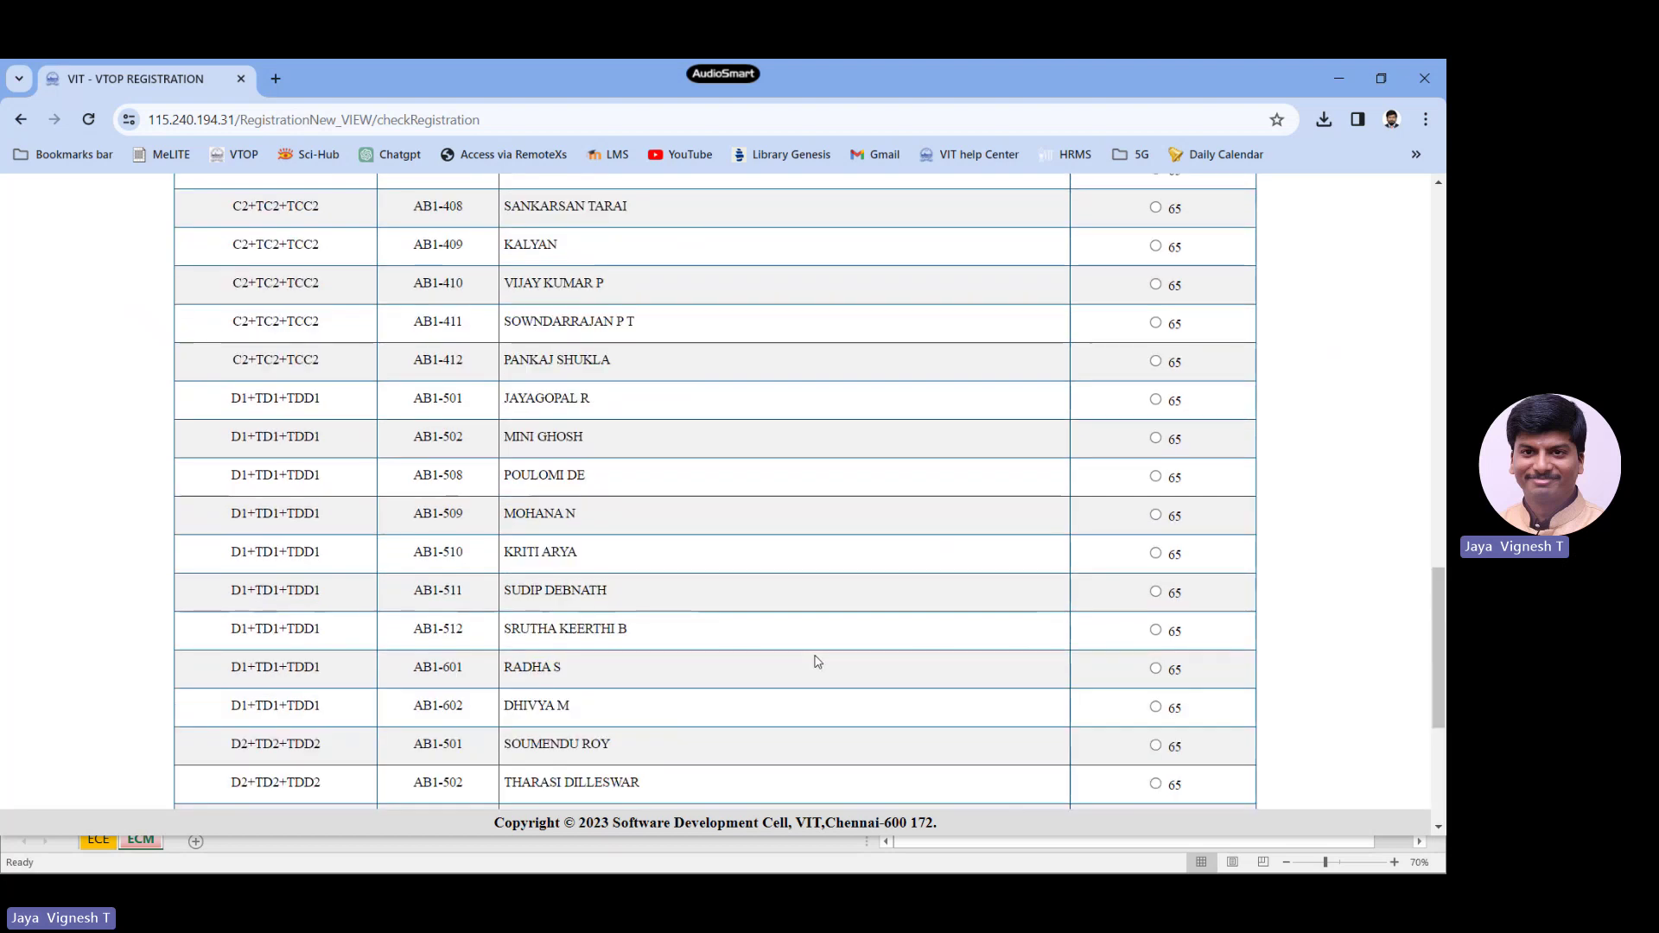
scroll(755, 652, down, 9)
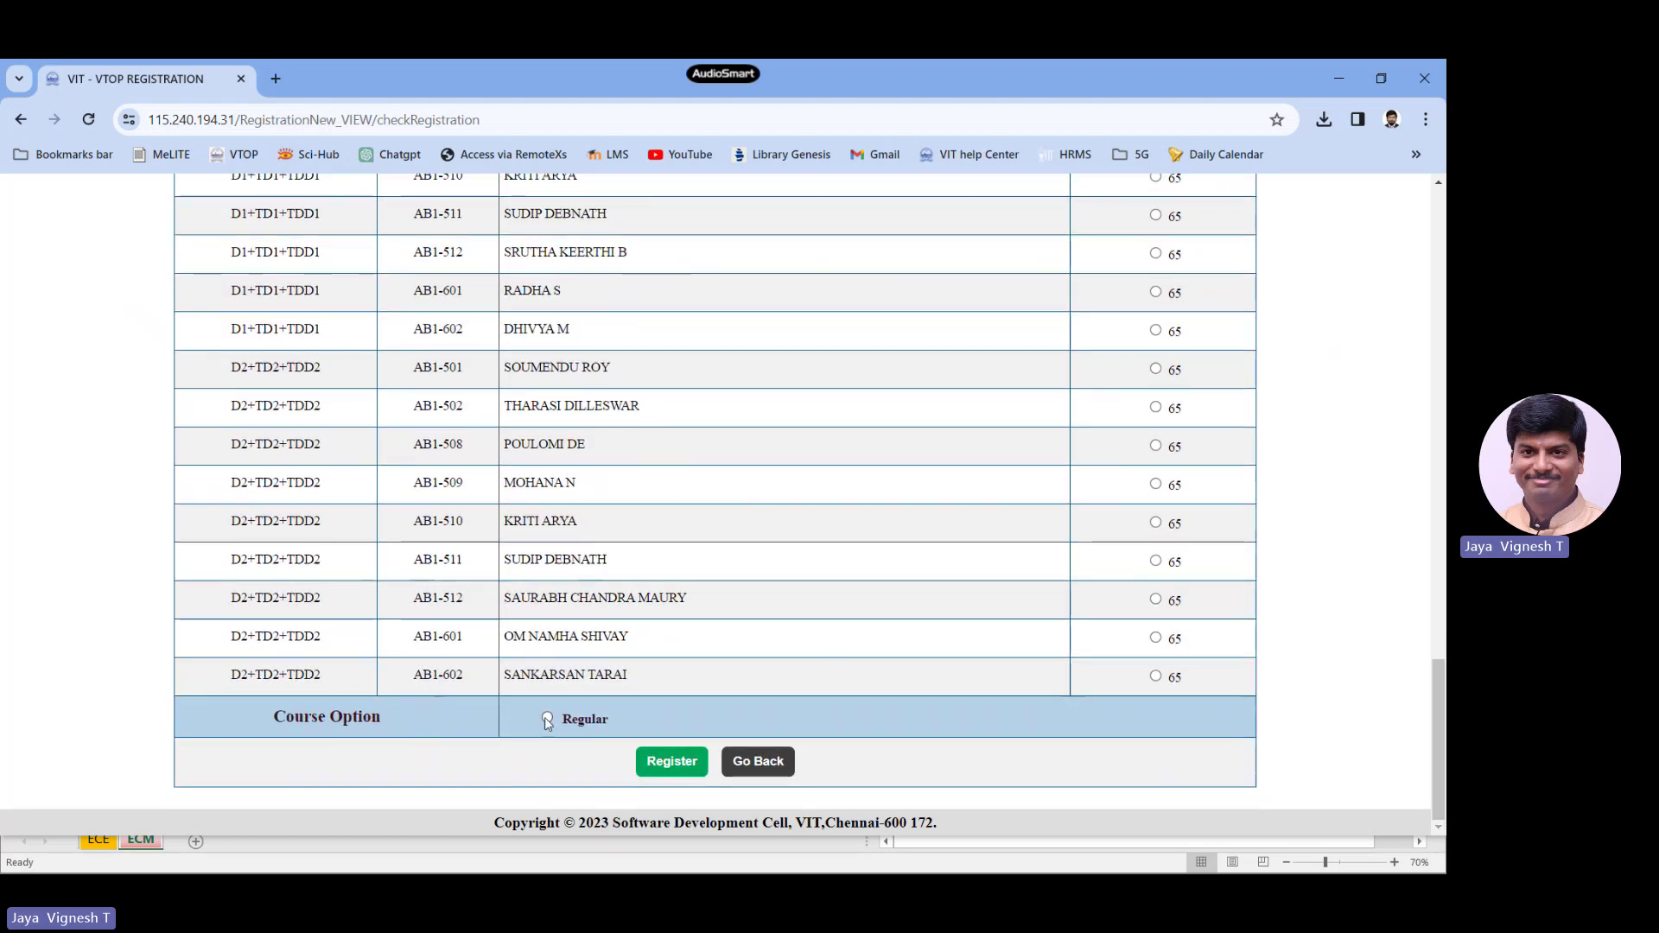
click(548, 719)
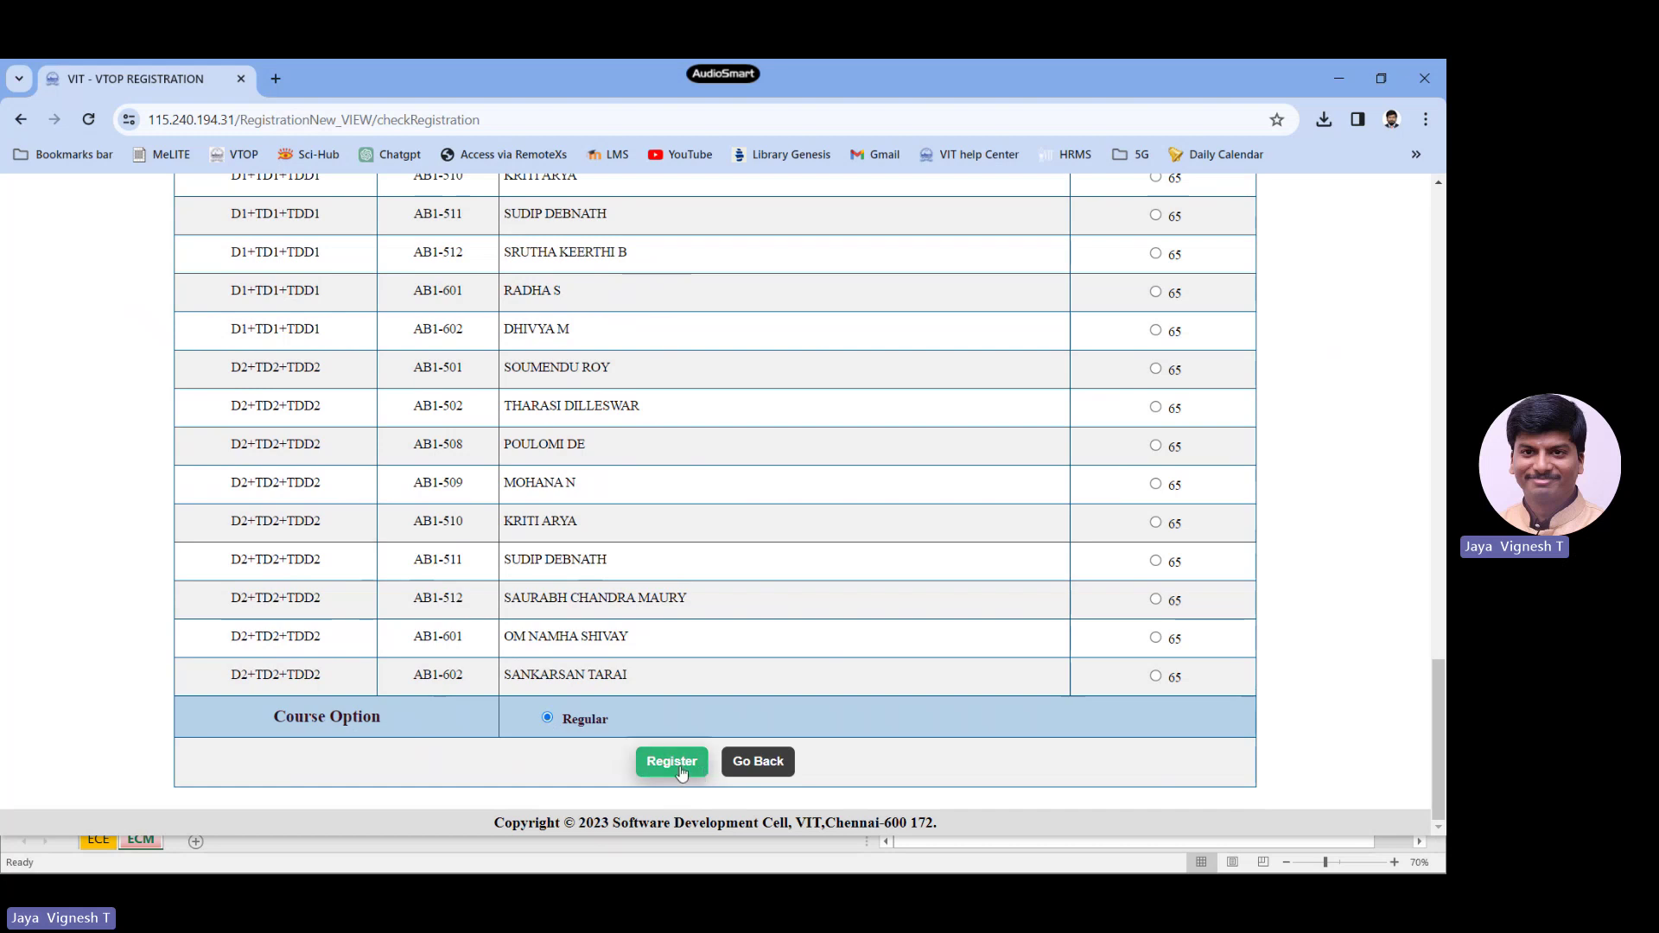
click(696, 764)
click(706, 603)
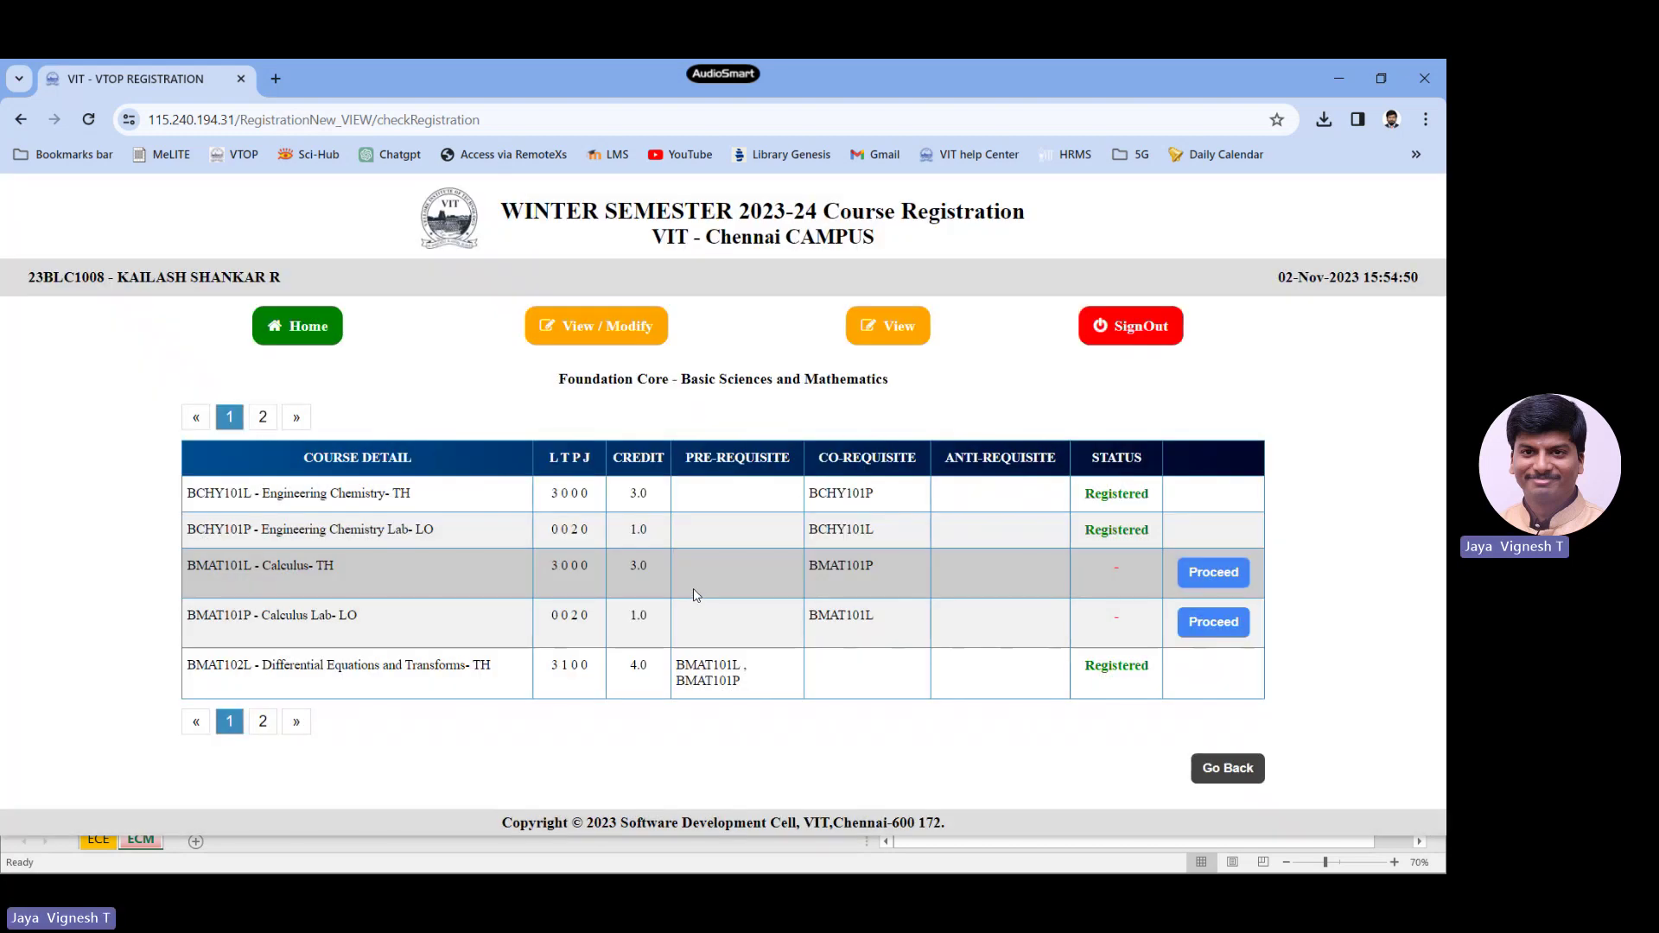
click(322, 337)
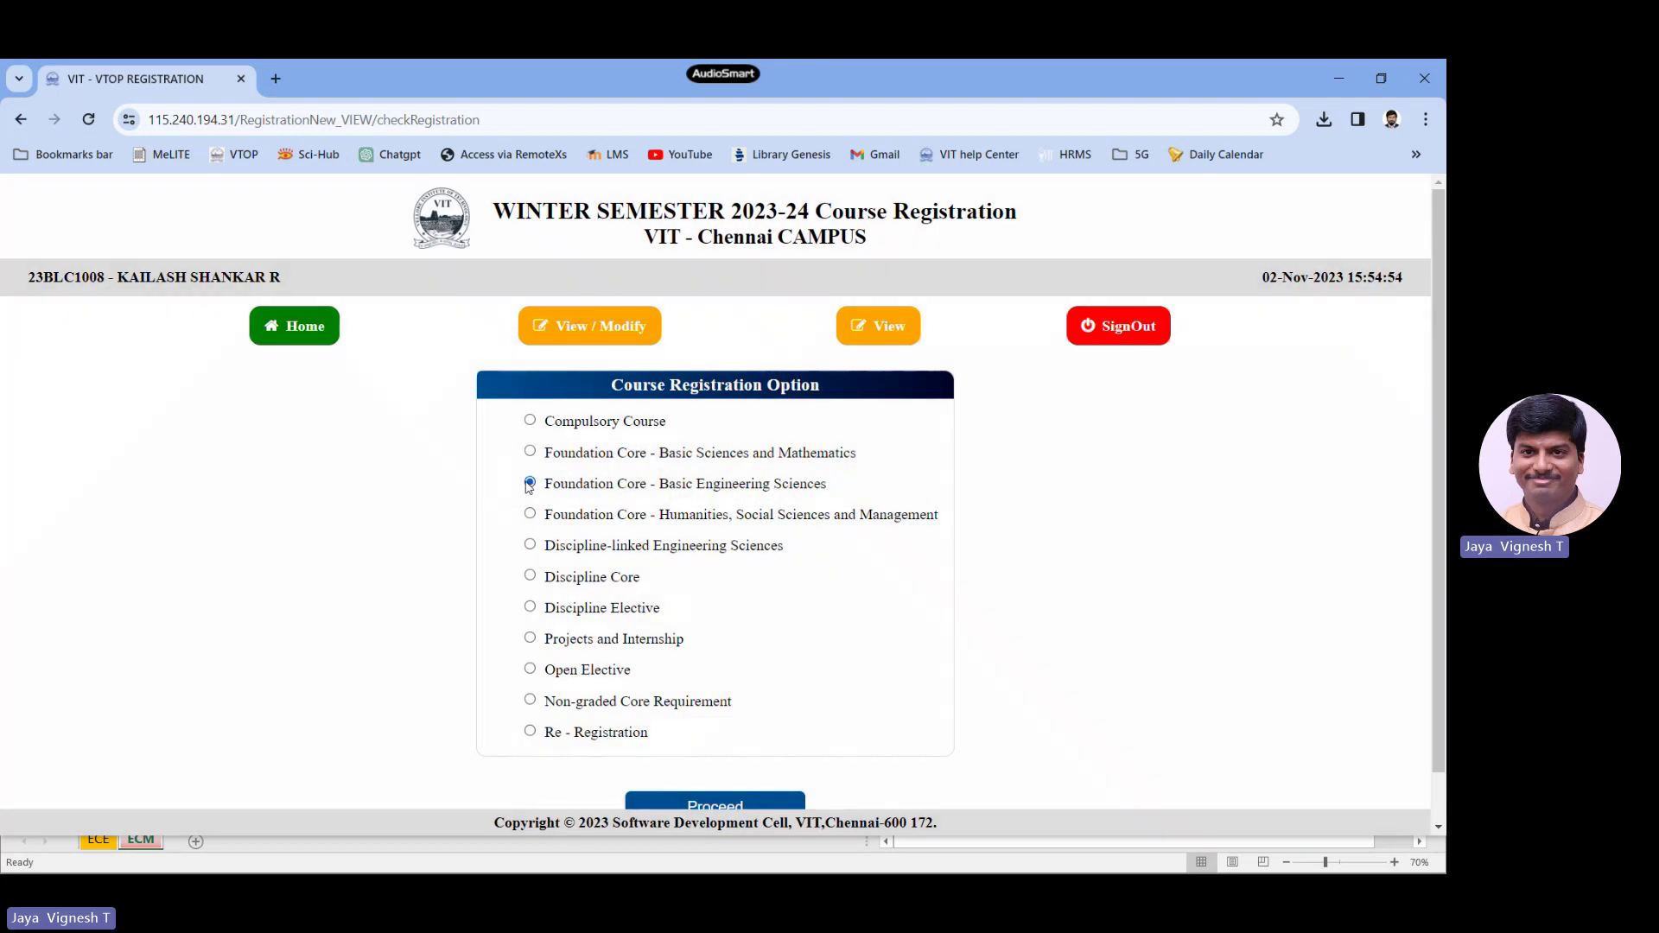
Step: Register BCSE102L/BCSE102P Structured and Object-Oriented Programming in G2 theory and L1+L2+L19+L20 lab slots
scroll(752, 529, down, 1)
click(736, 768)
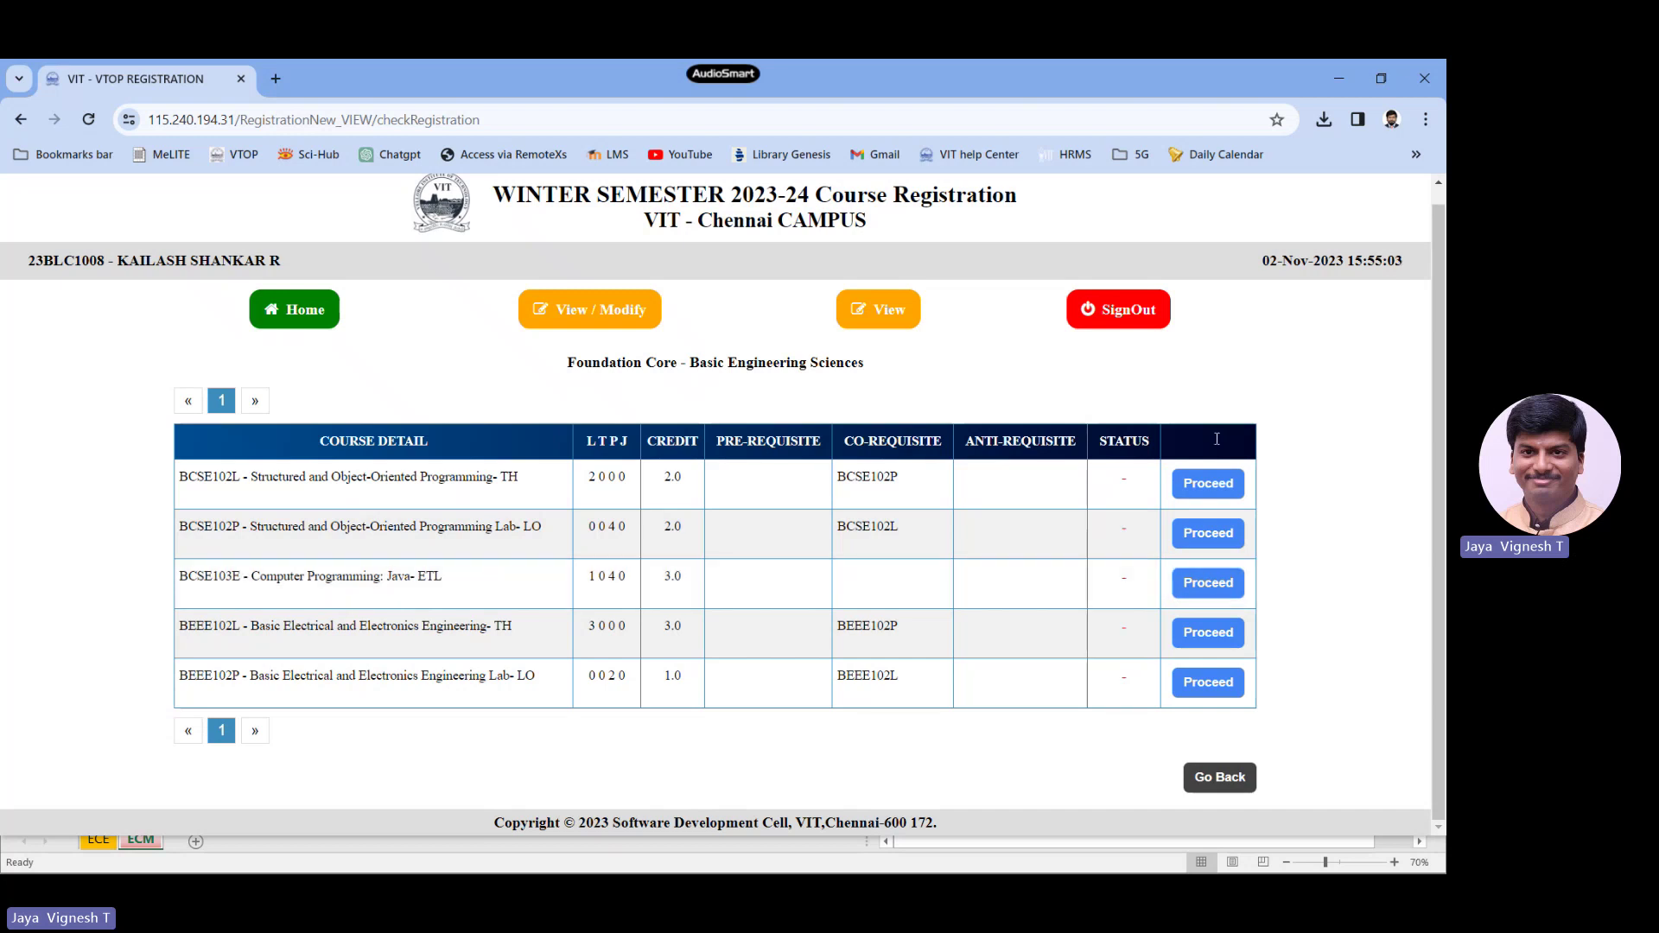
click(1208, 484)
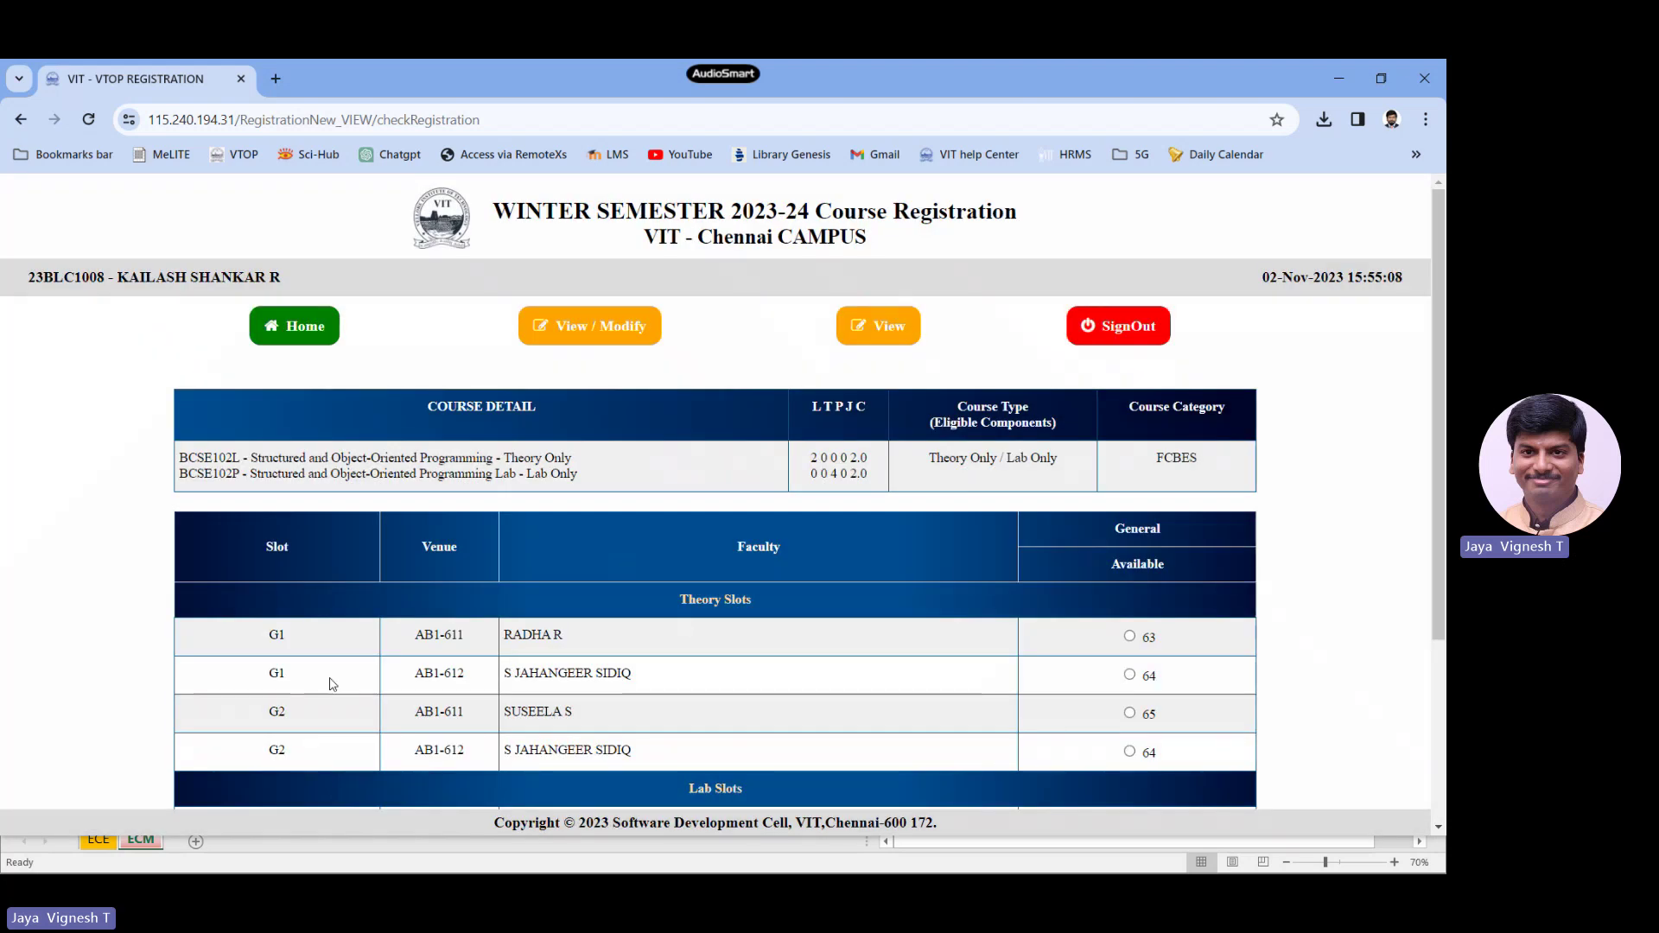
scroll(723, 703, down, 2)
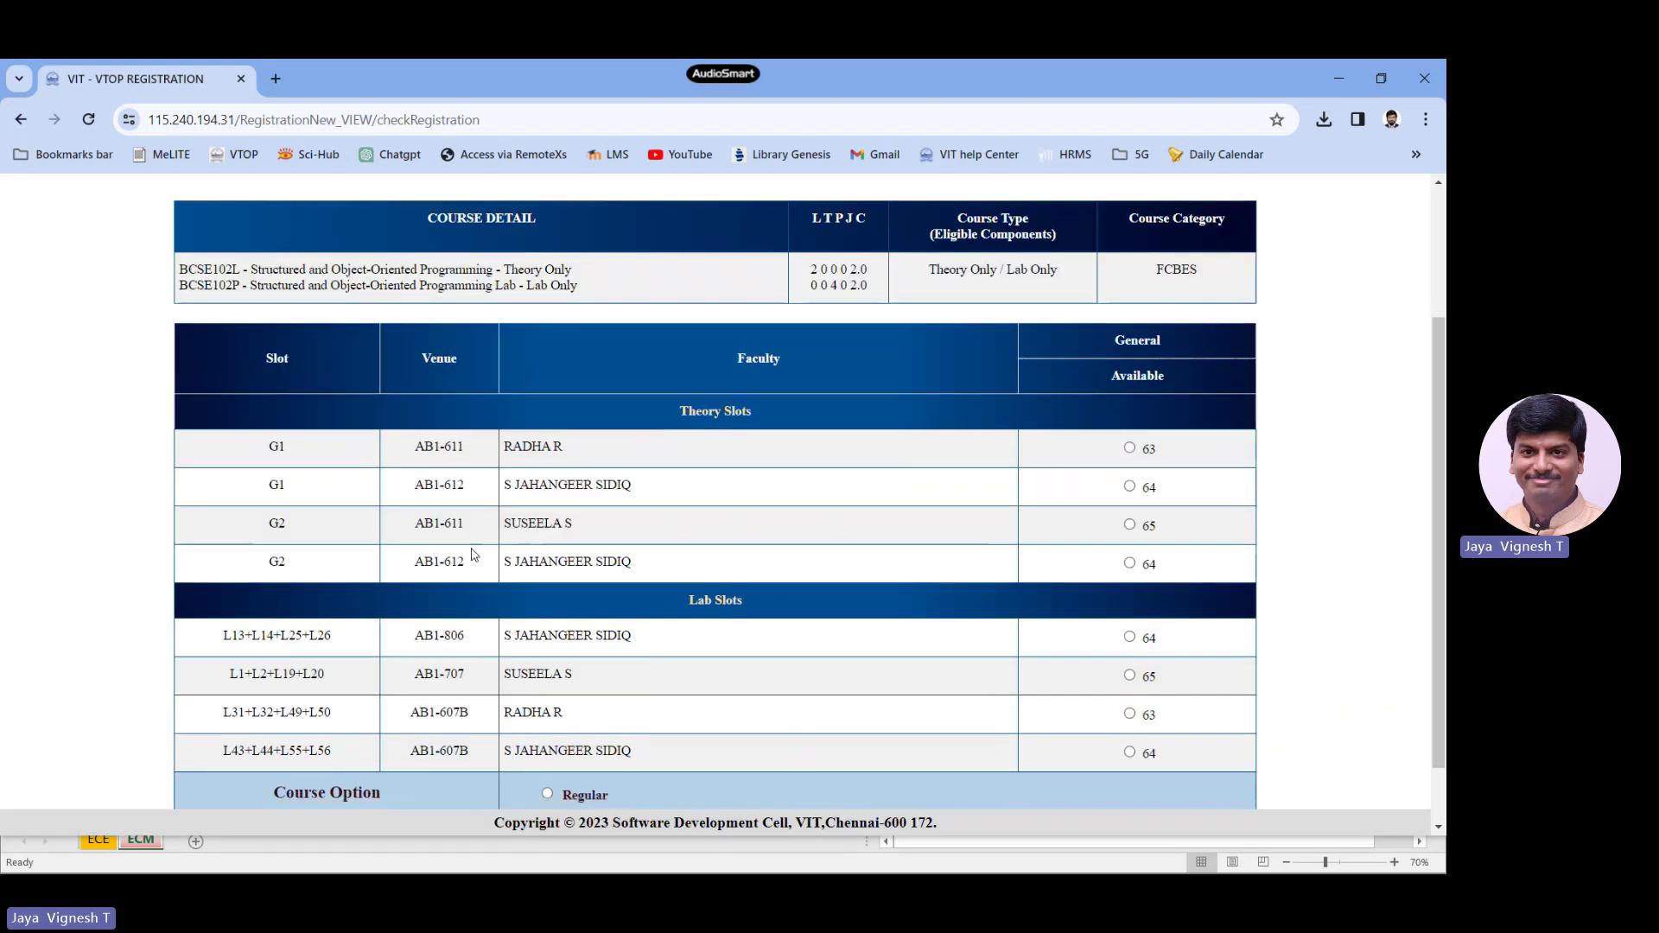
click(1130, 524)
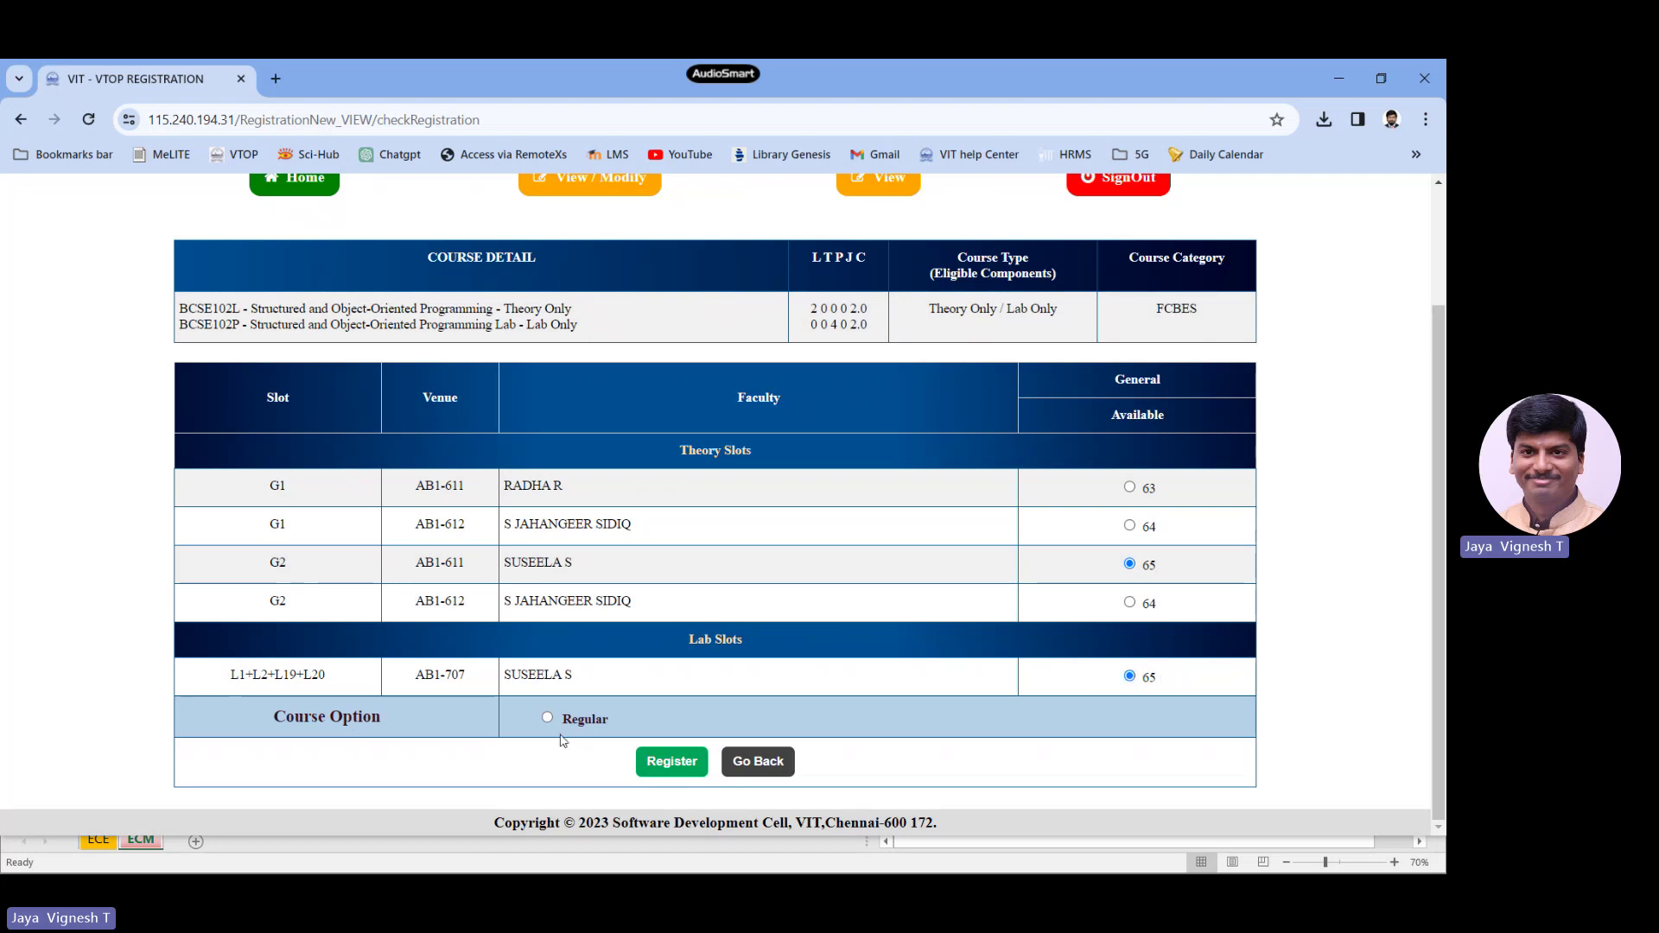
click(673, 762)
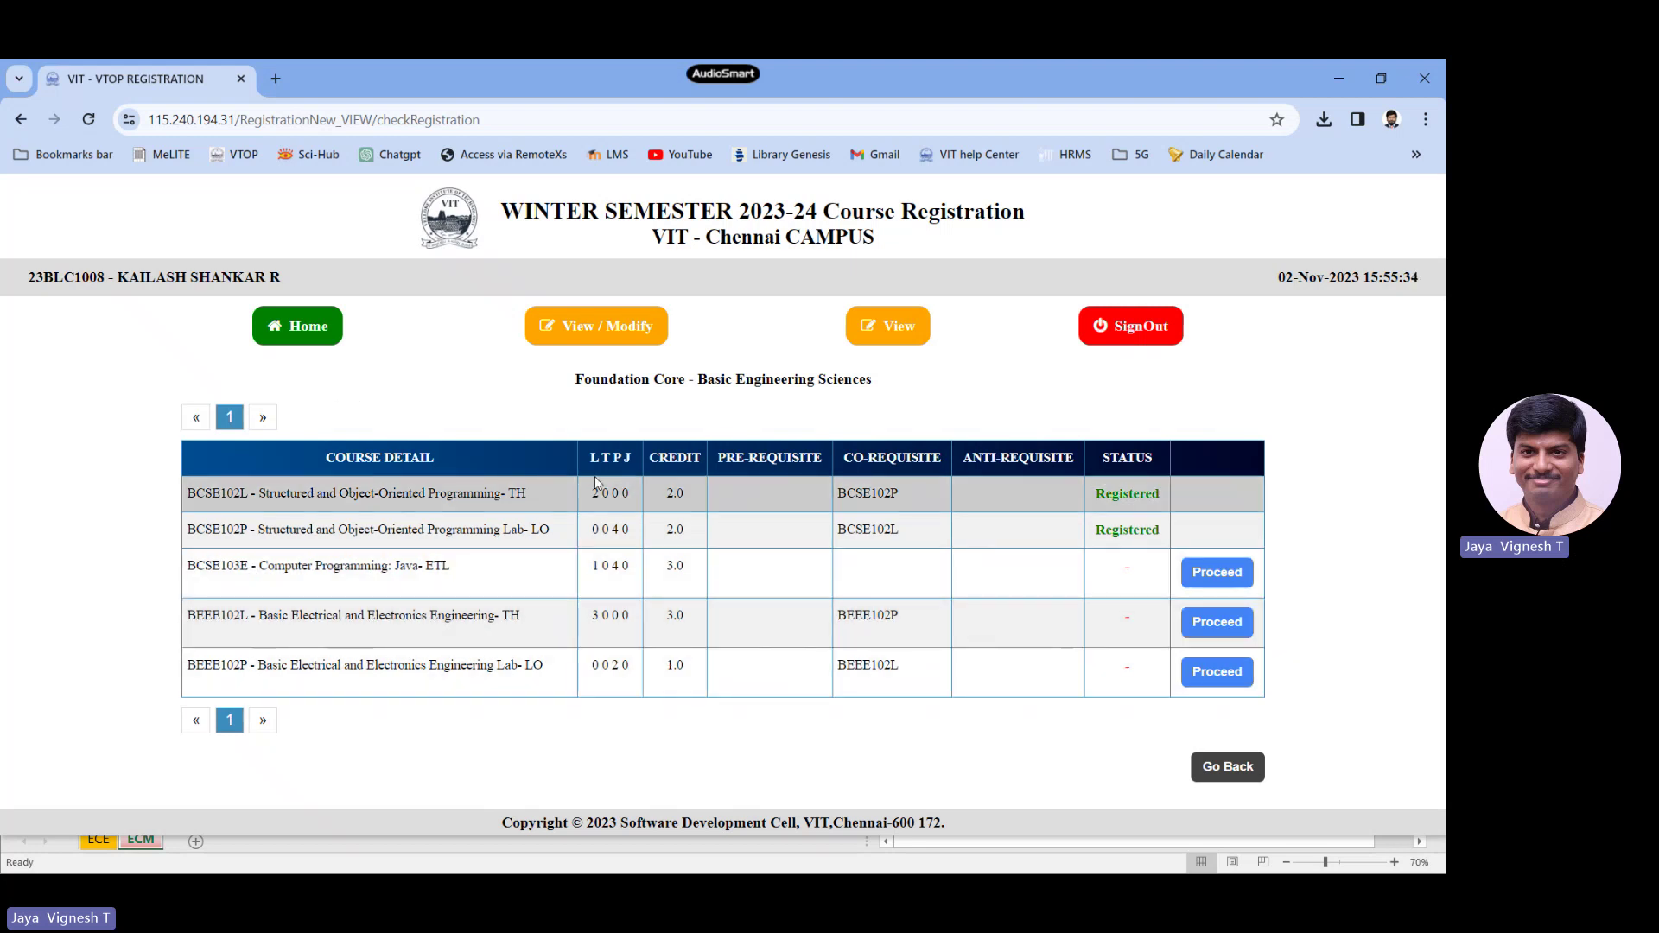
key(alt+Tab)
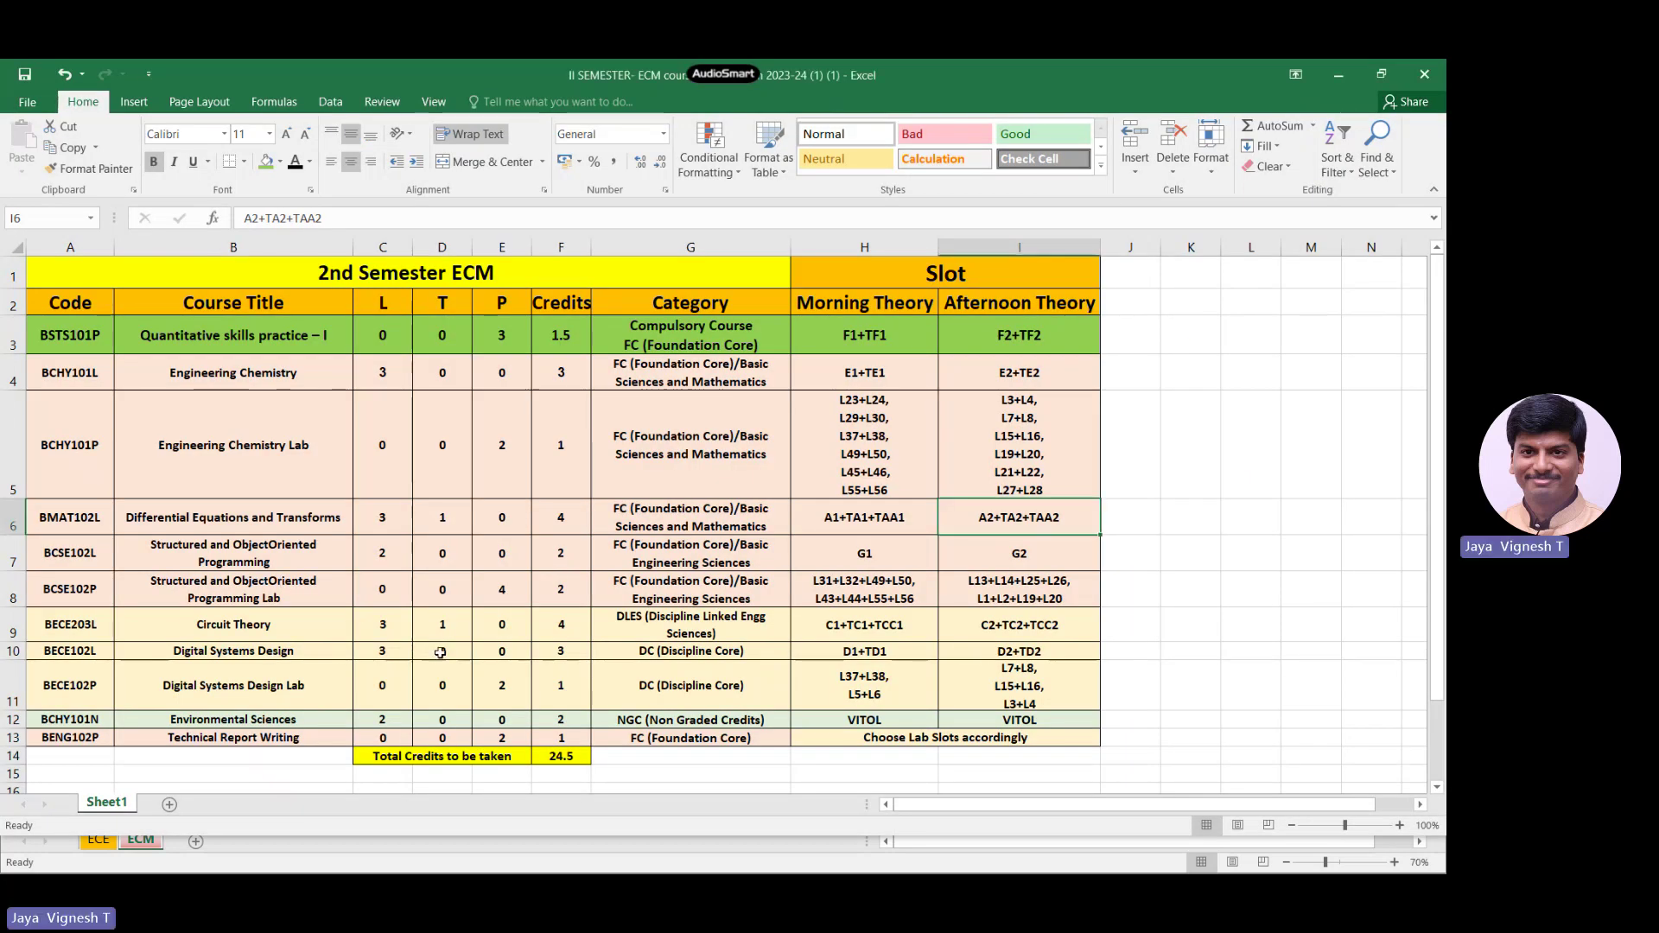
key(alt+Tab)
key(alt+Left)
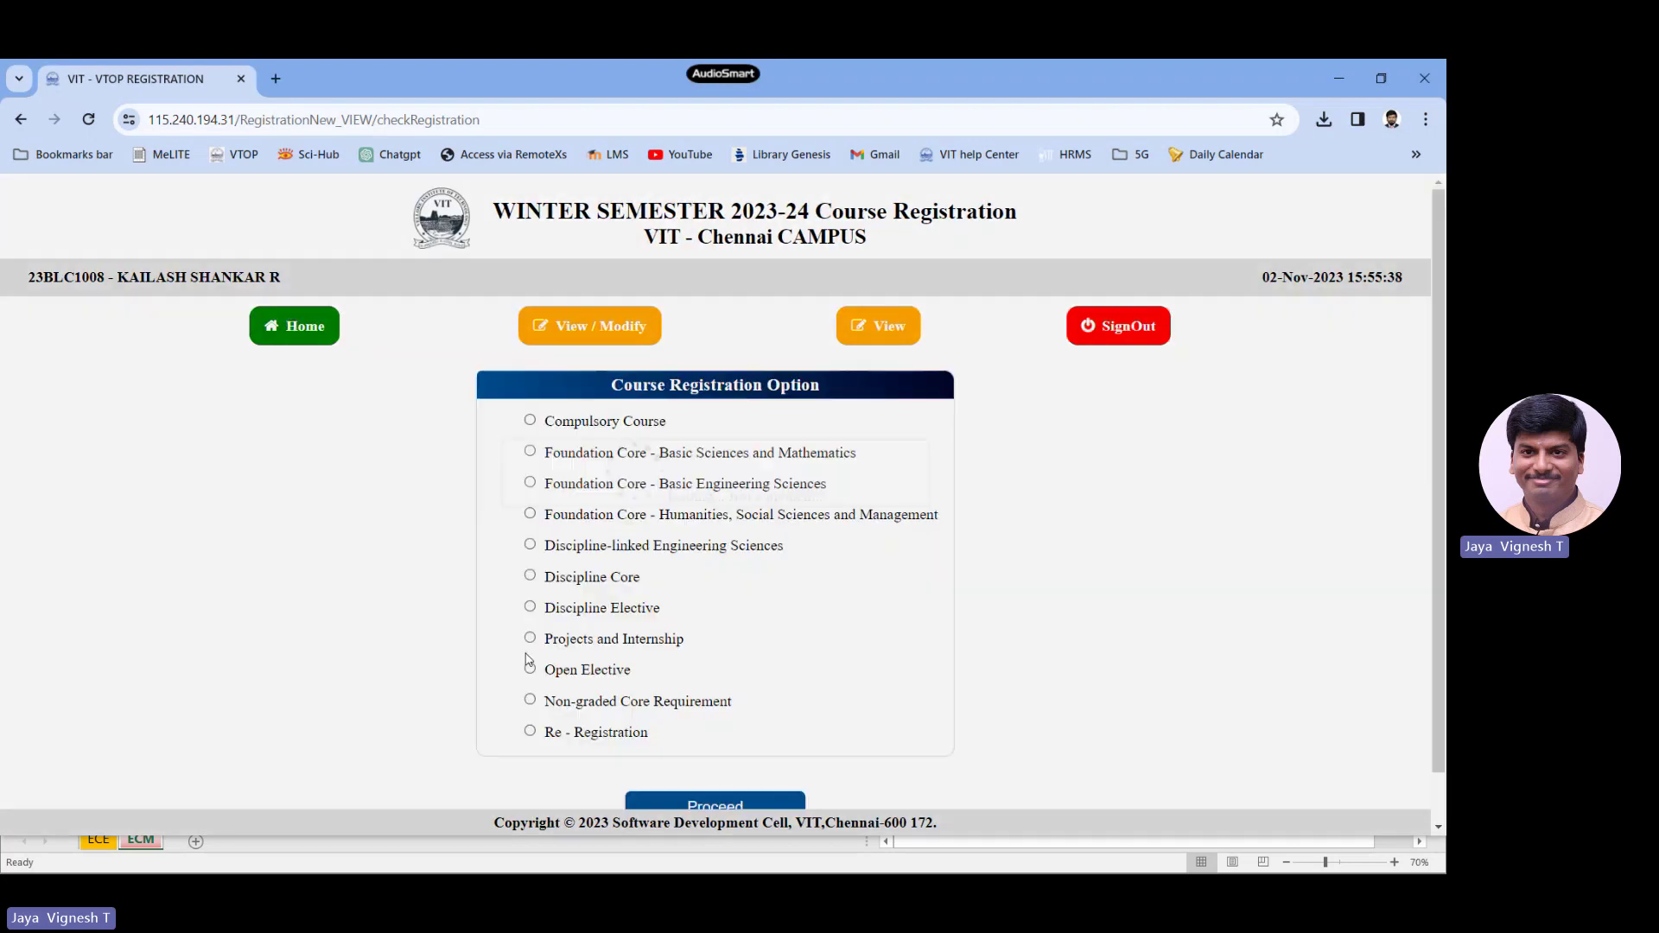
Step: Register BECE203L Circuit Theory from Discipline-linked Engineering Sciences in a C2+TC2+TCC2 slot as Regular
click(531, 545)
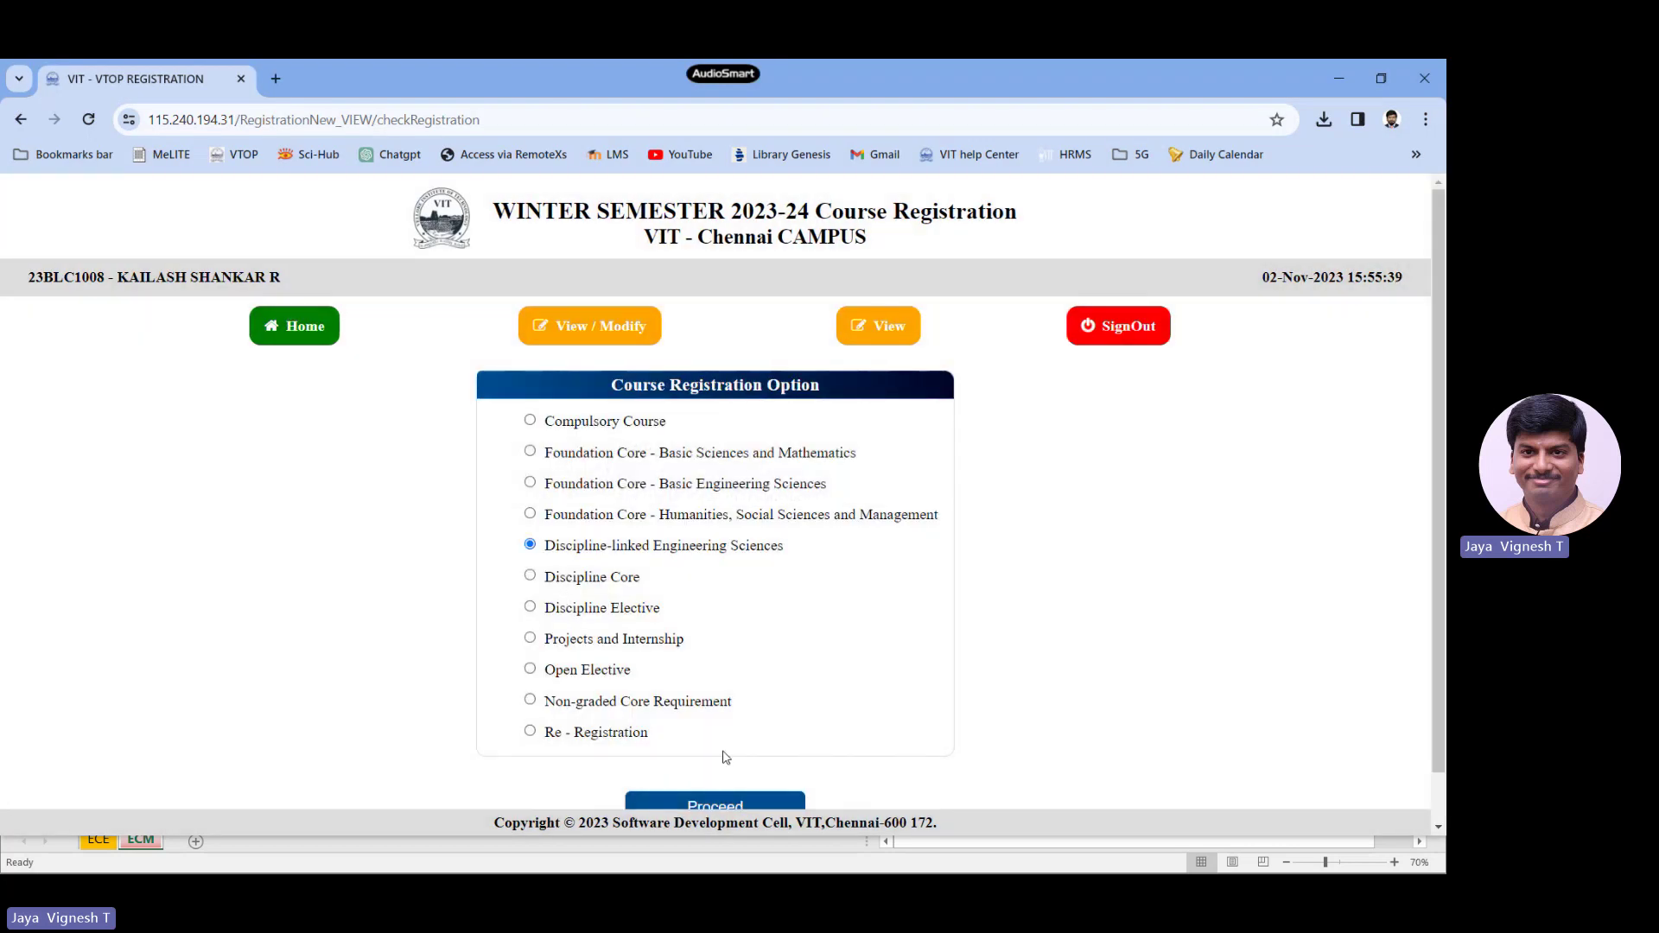
click(717, 804)
click(1220, 503)
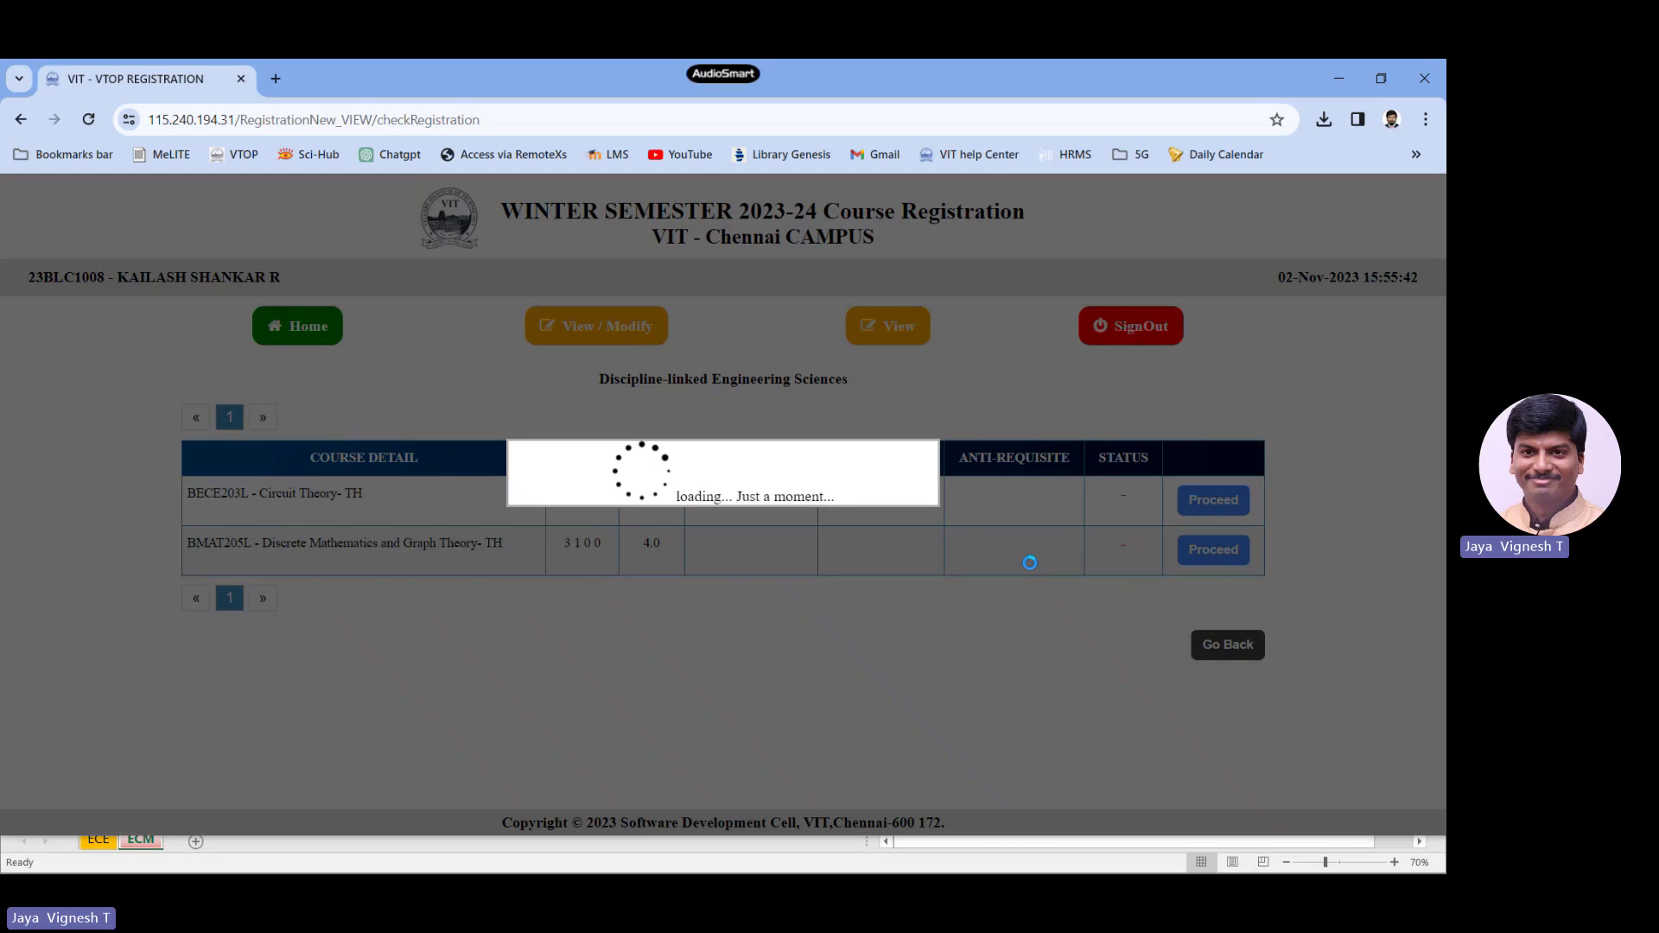
scroll(536, 549, down, 4)
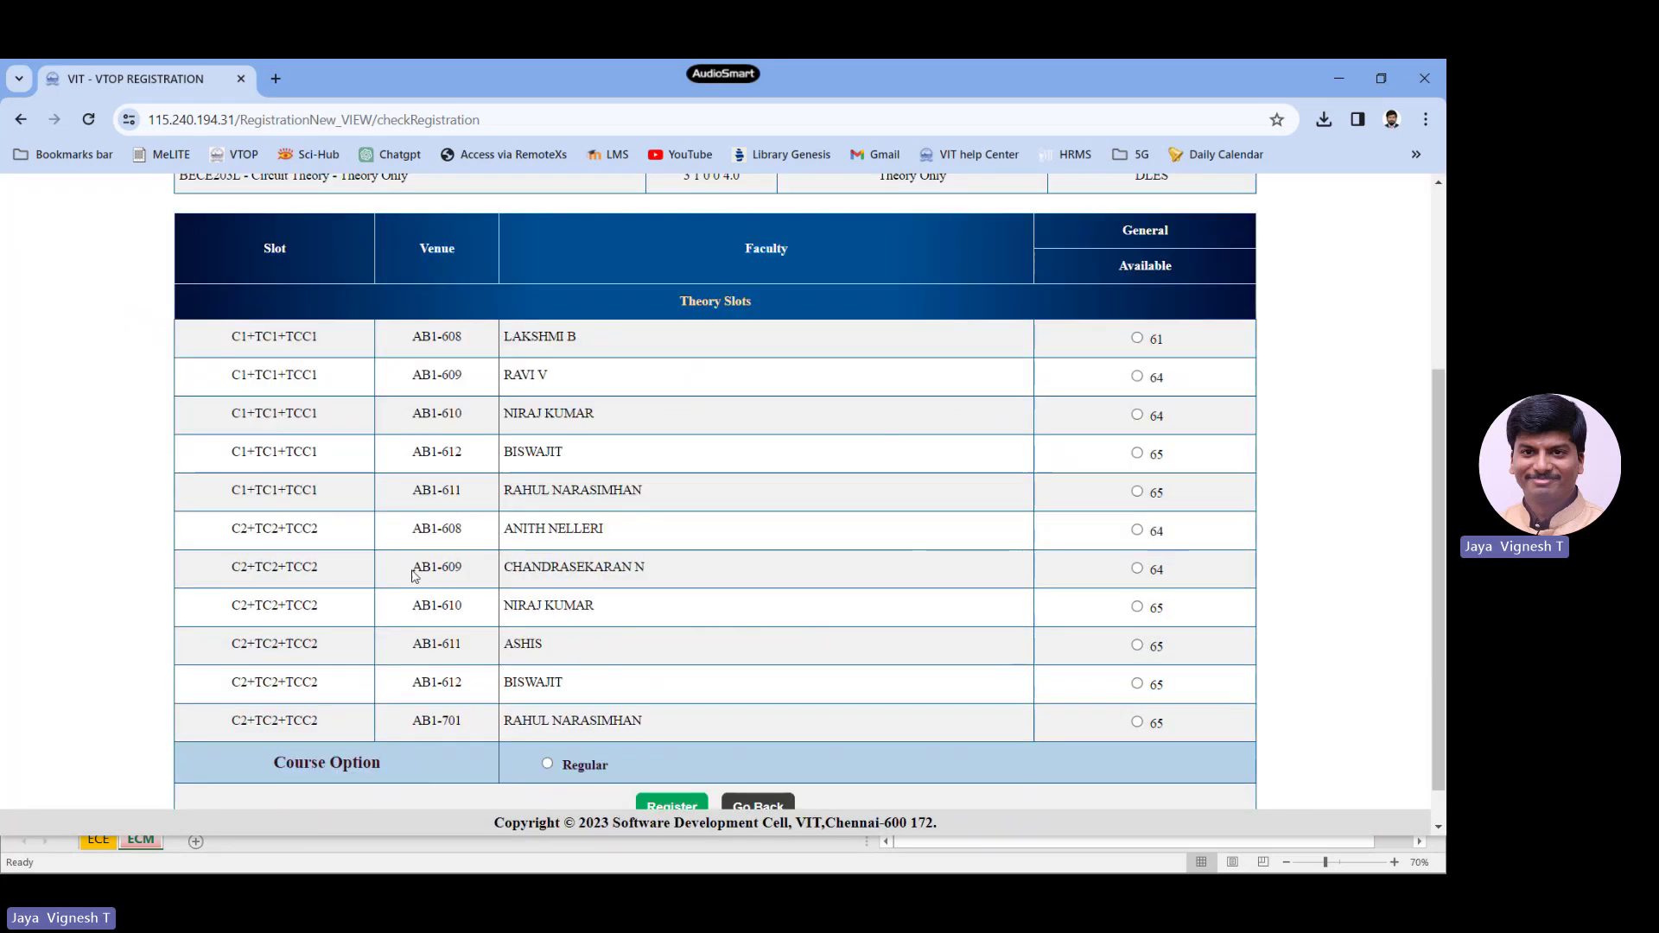
click(1137, 531)
scroll(533, 610, down, 1)
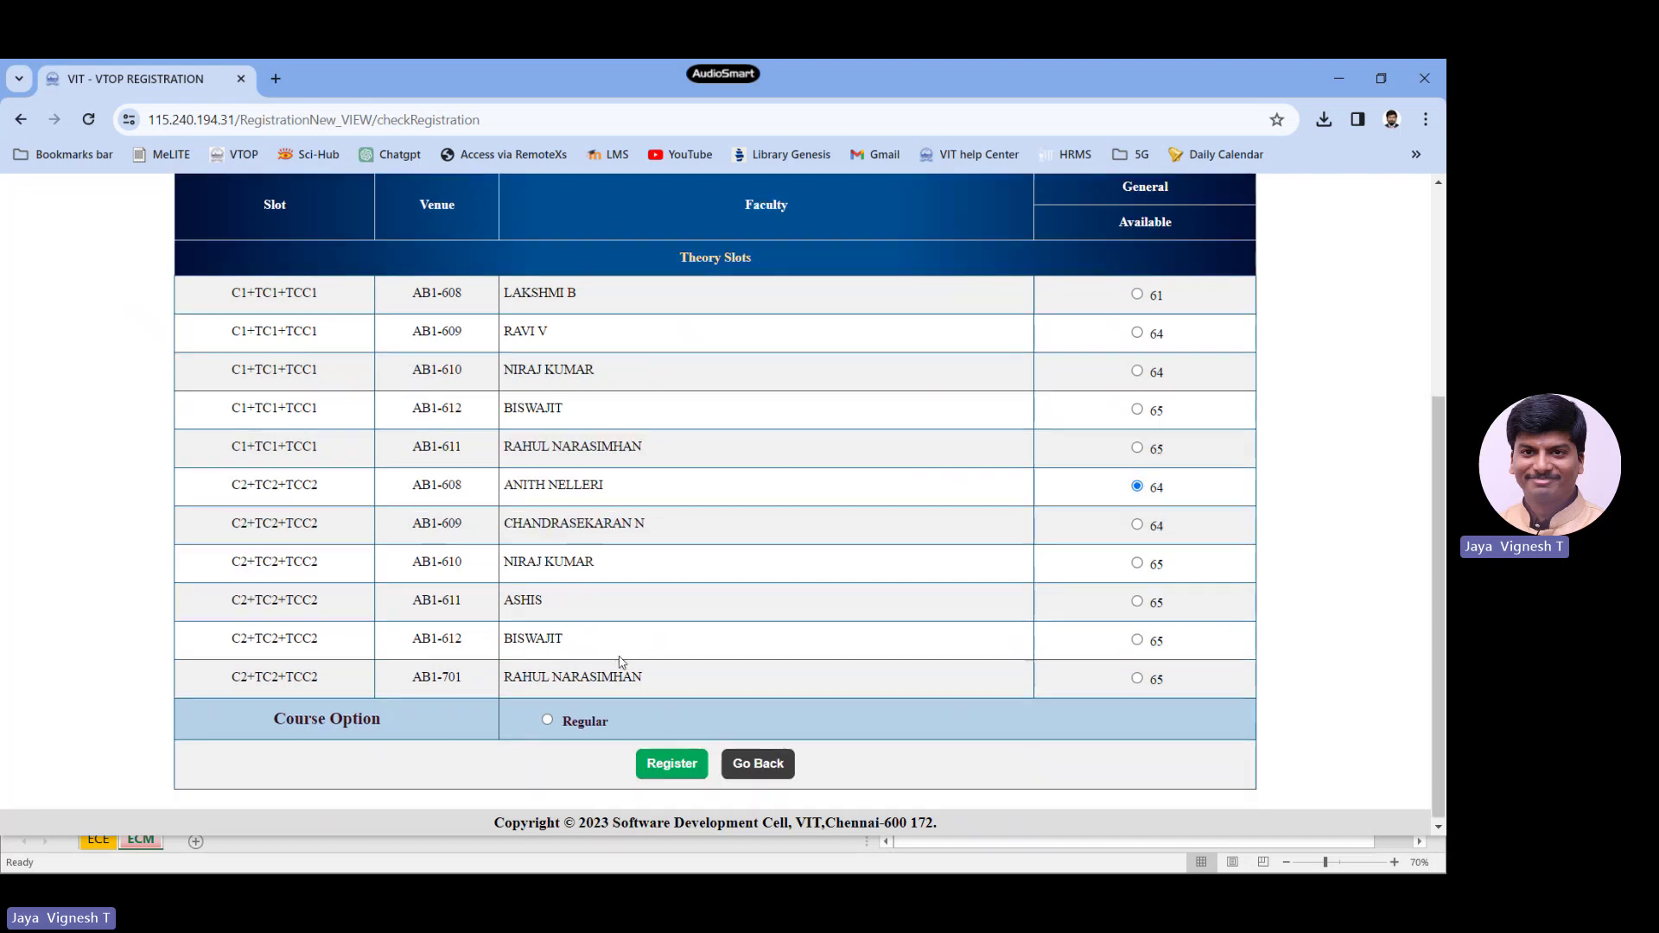
click(548, 718)
click(643, 771)
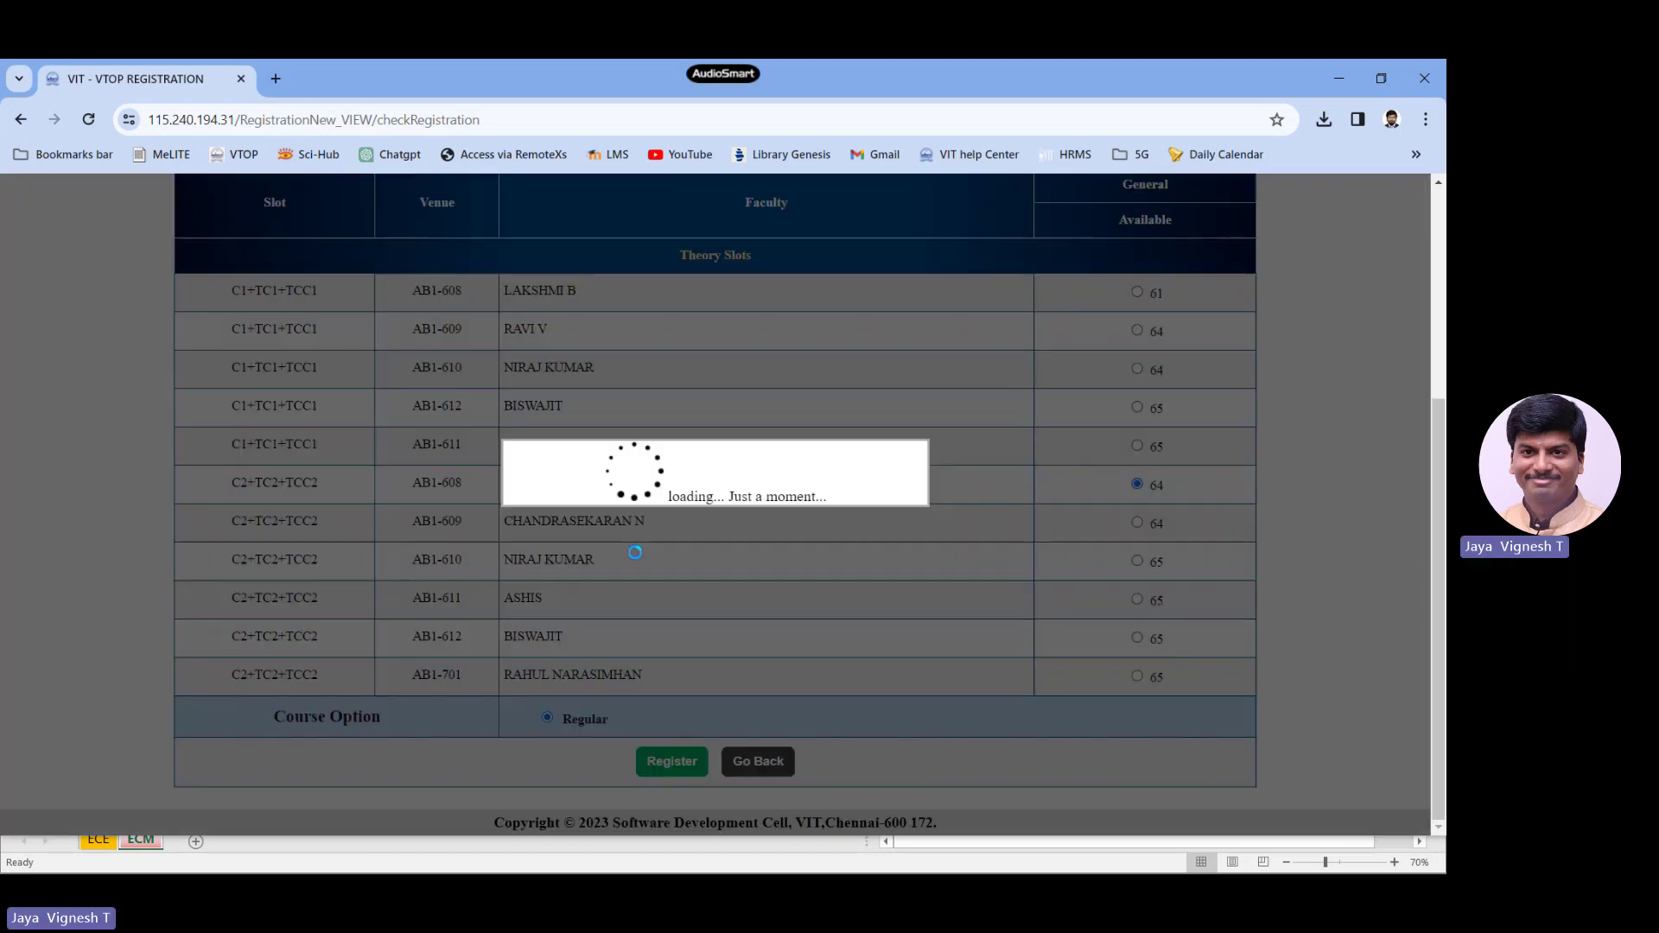
click(697, 598)
click(287, 340)
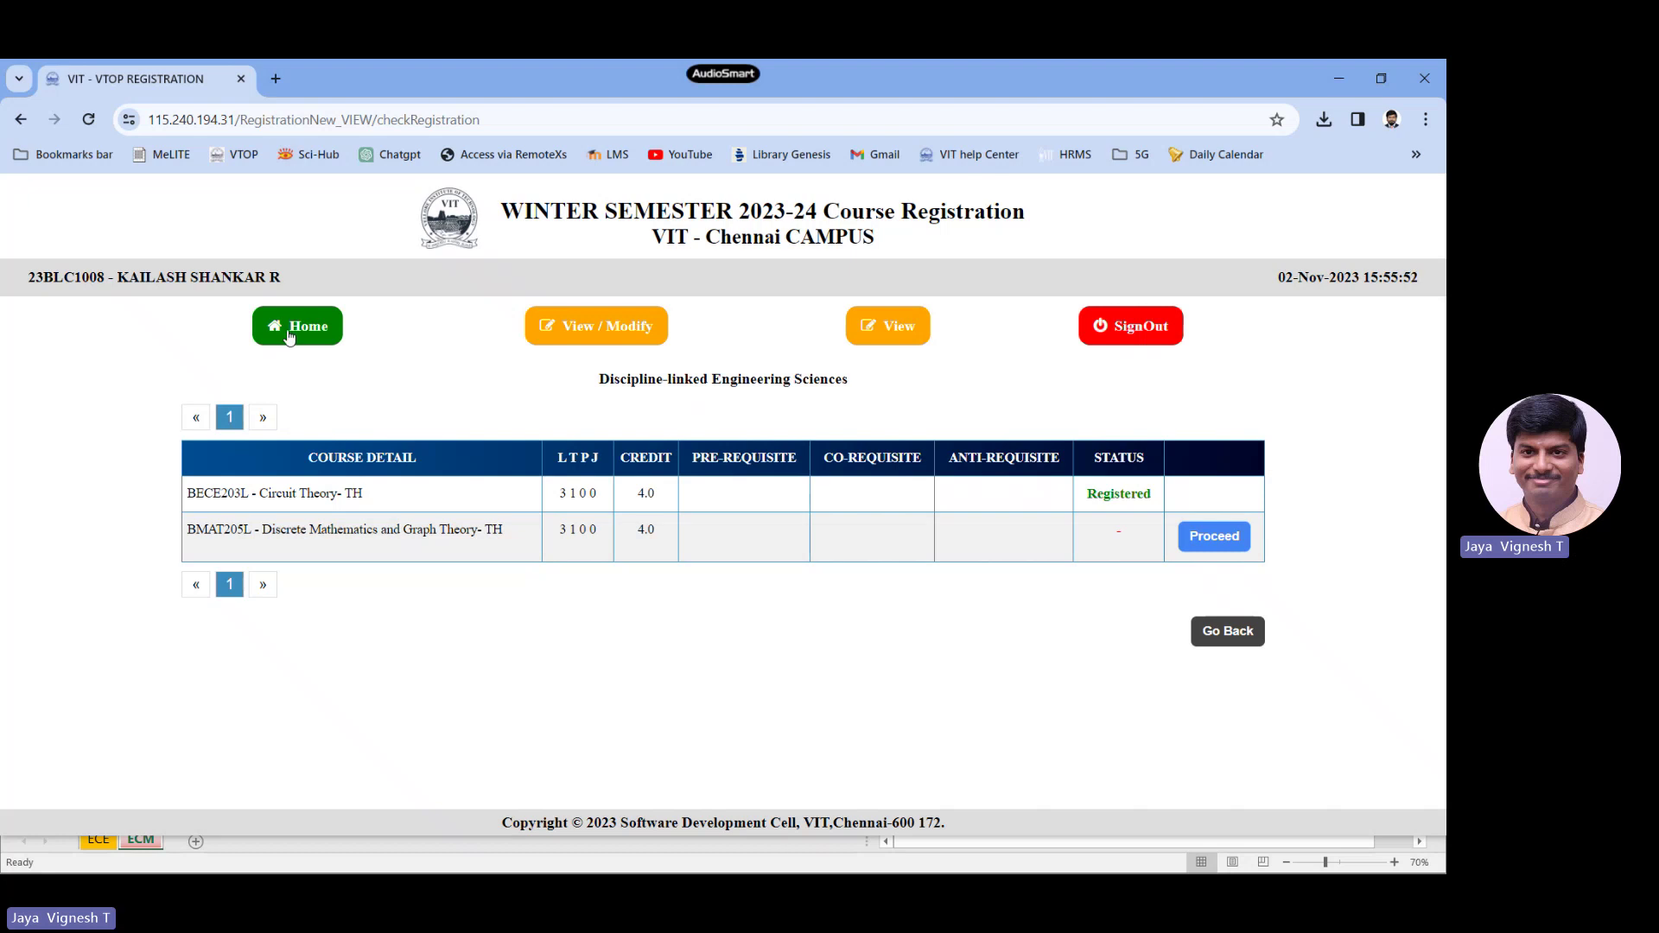
Step: Open page 3 of the Discipline Core list and start registering BECE102L Digital Systems Design
click(531, 578)
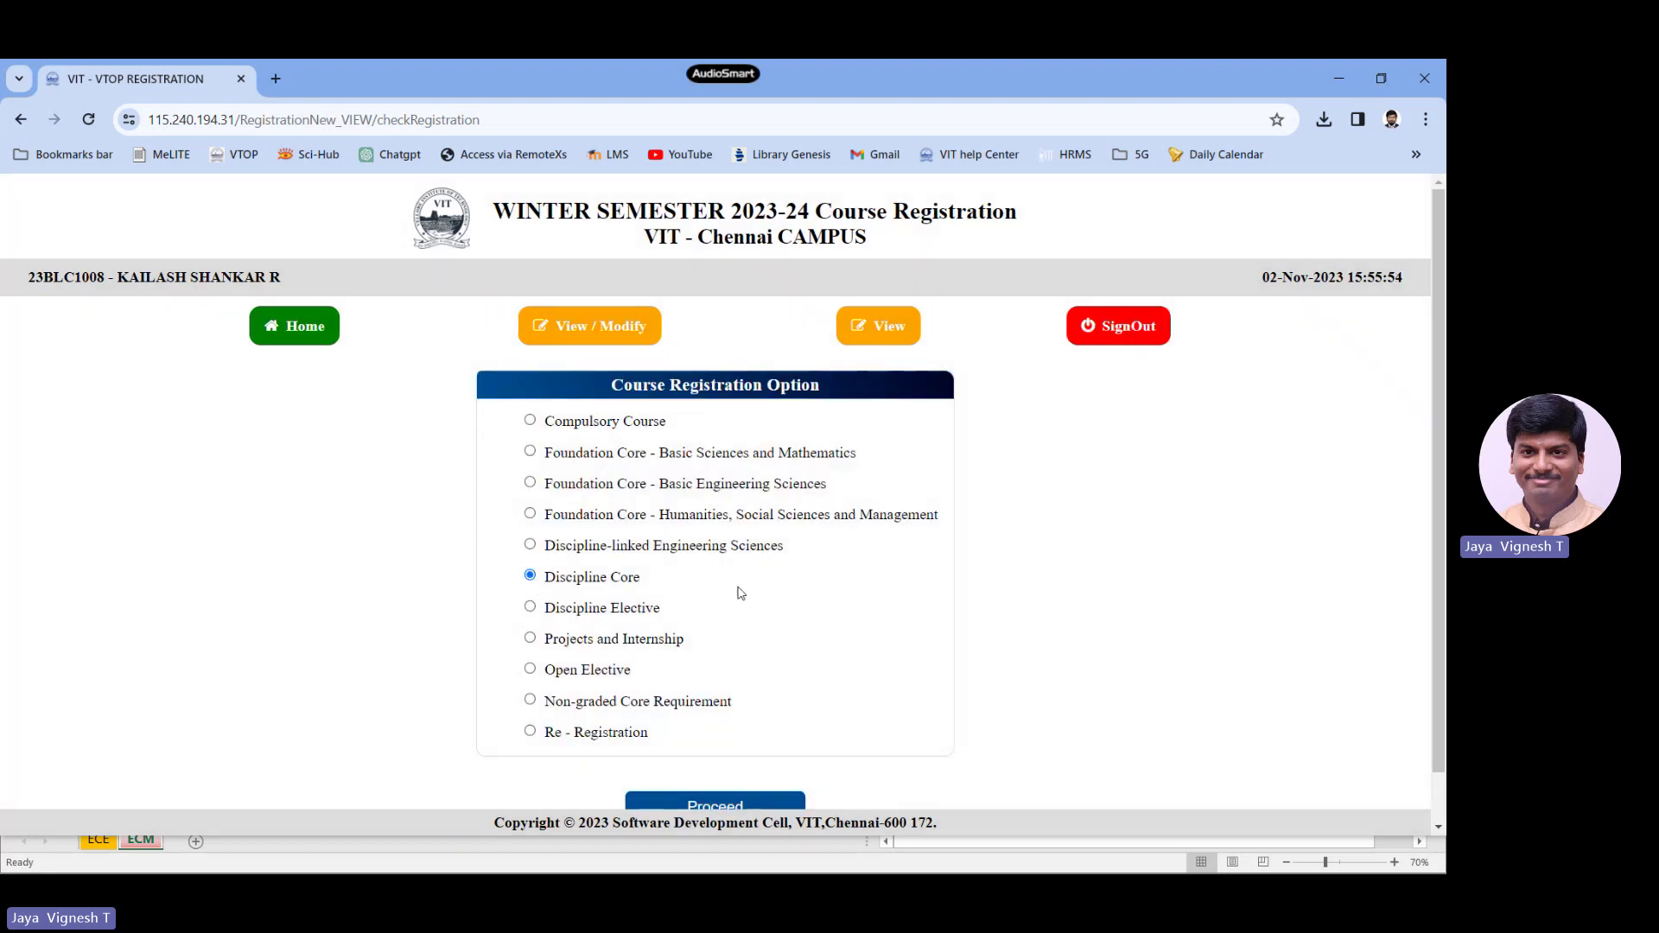
key(alt+Tab)
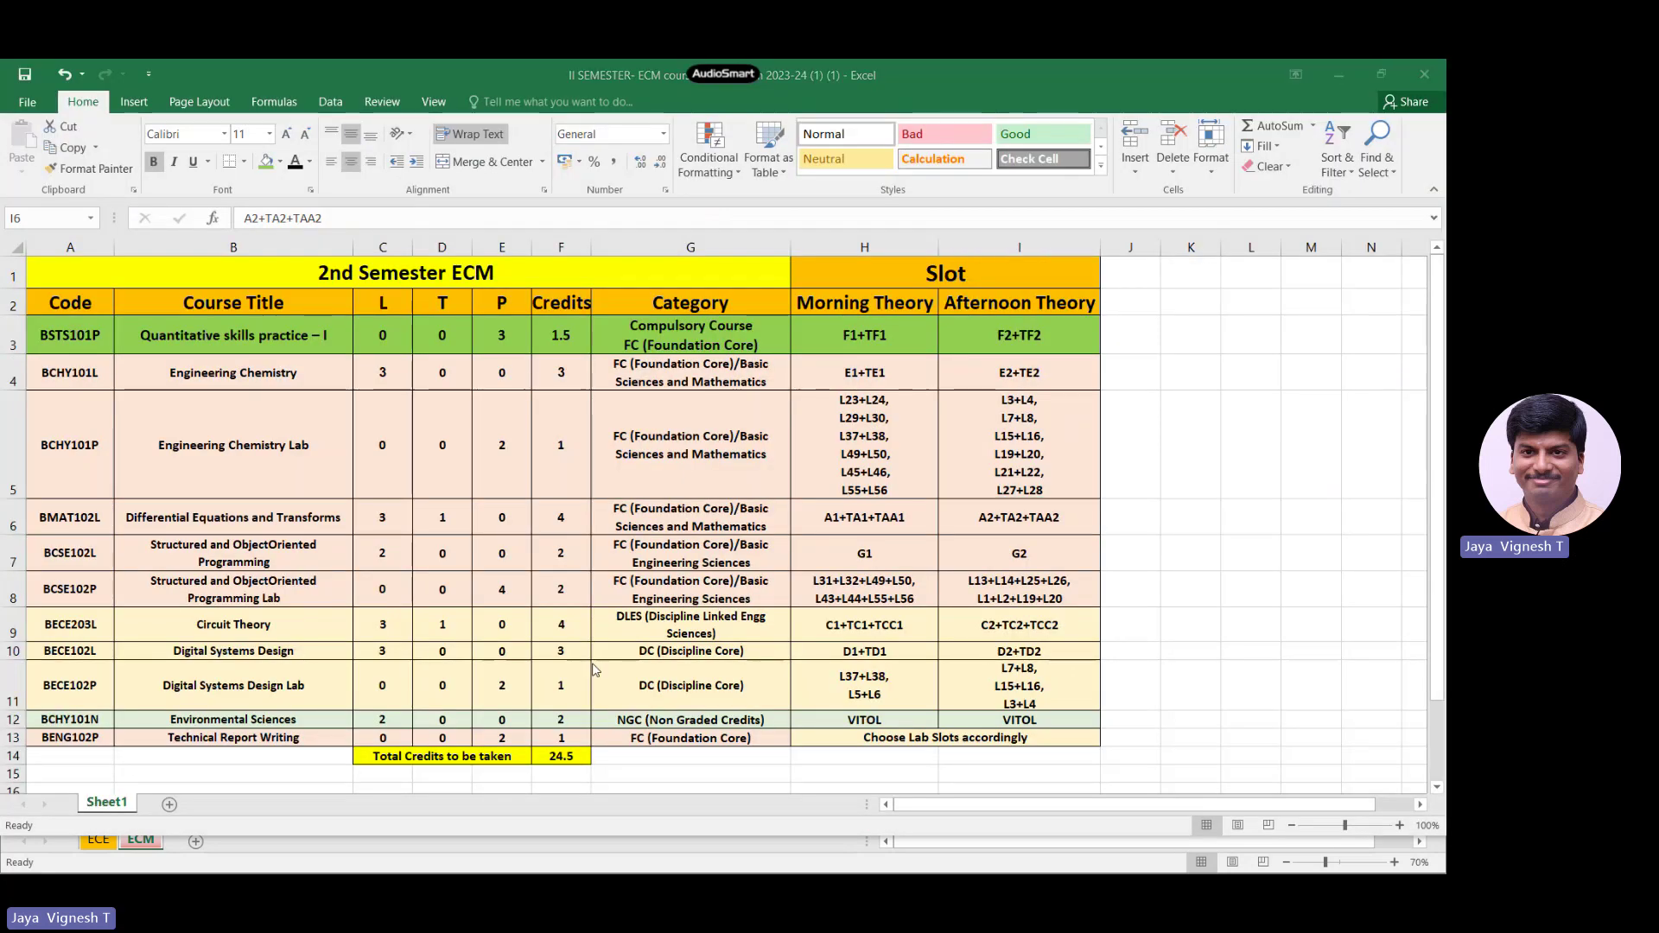
key(alt+Tab)
scroll(701, 698, down, 1)
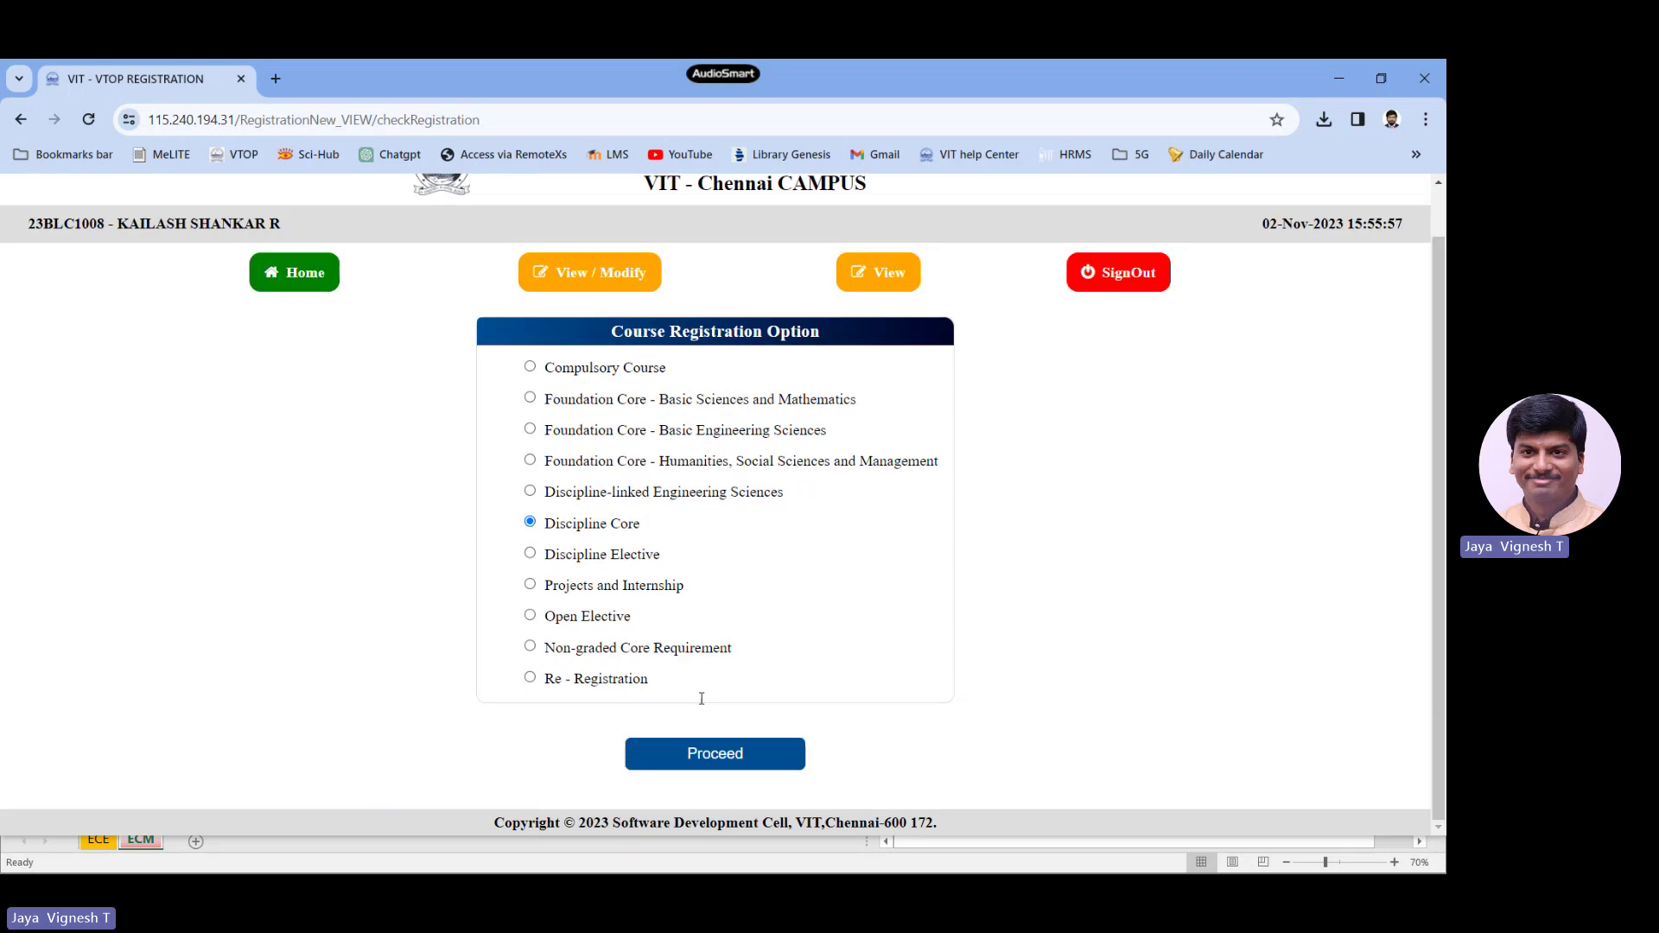
click(719, 761)
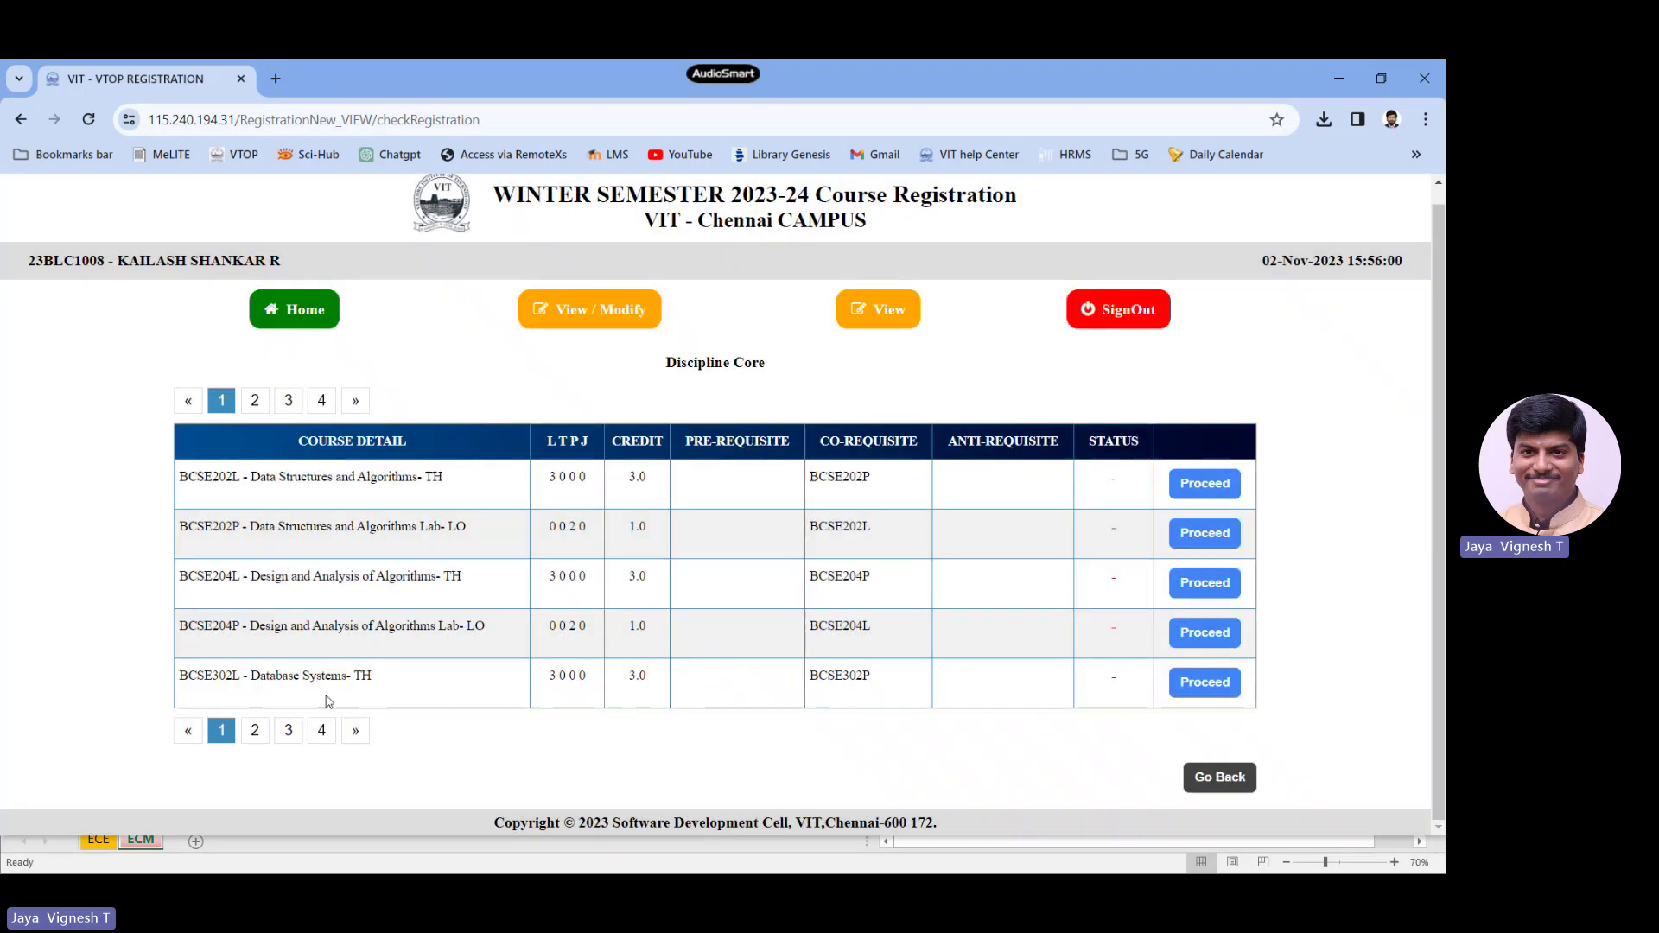
click(258, 732)
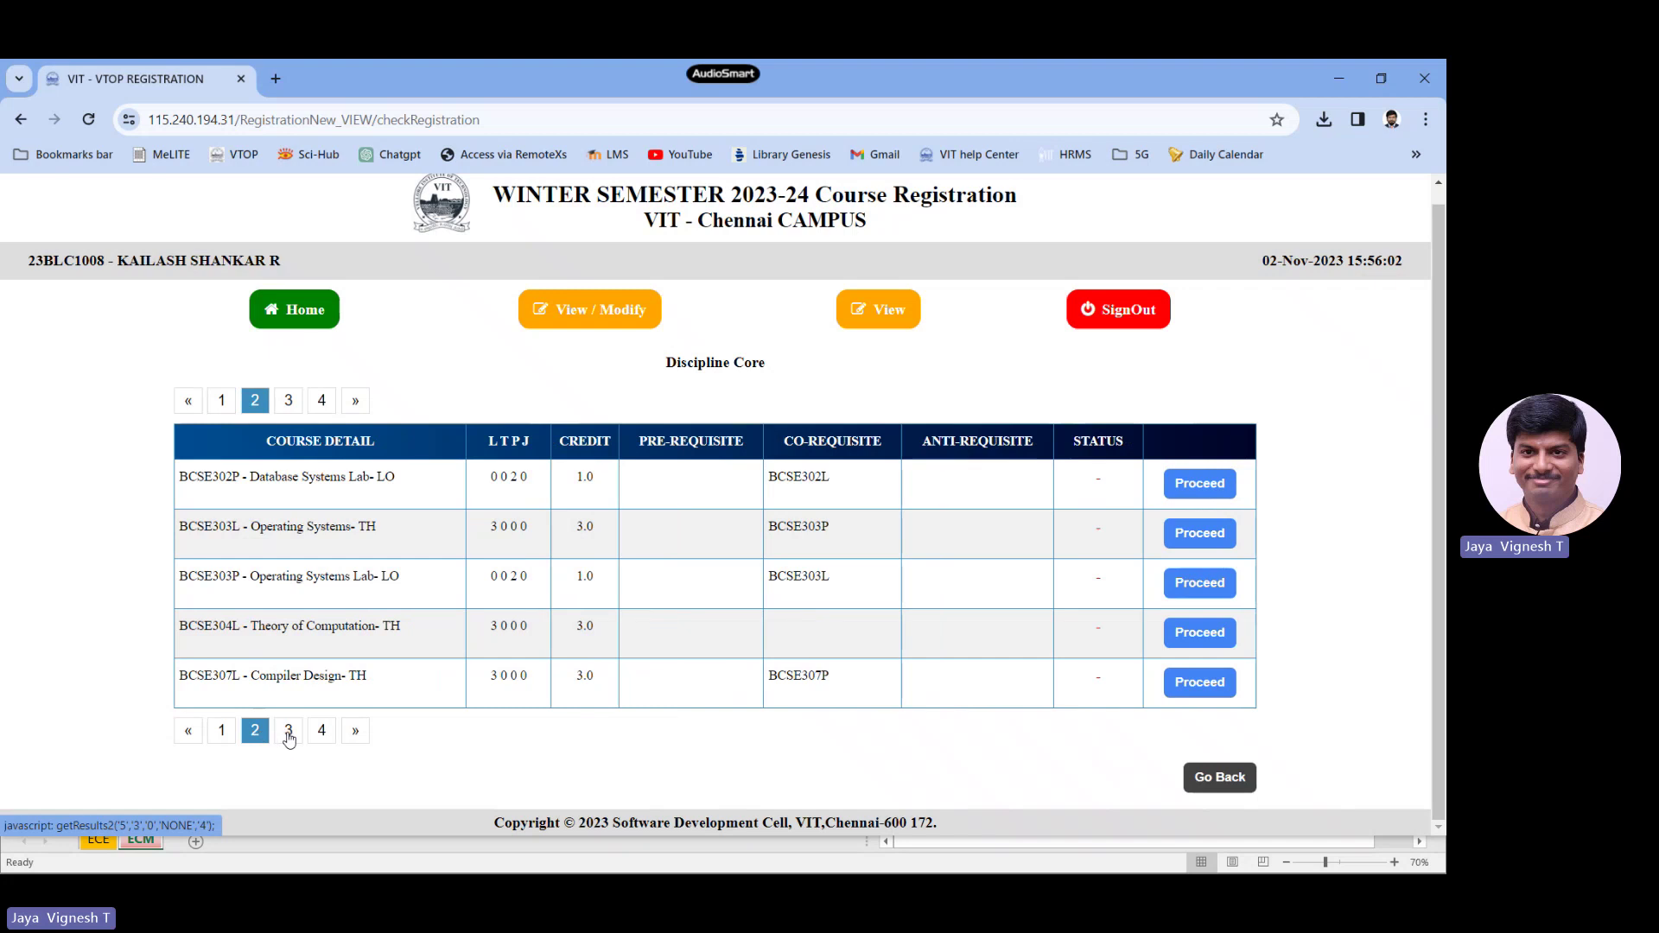
click(288, 732)
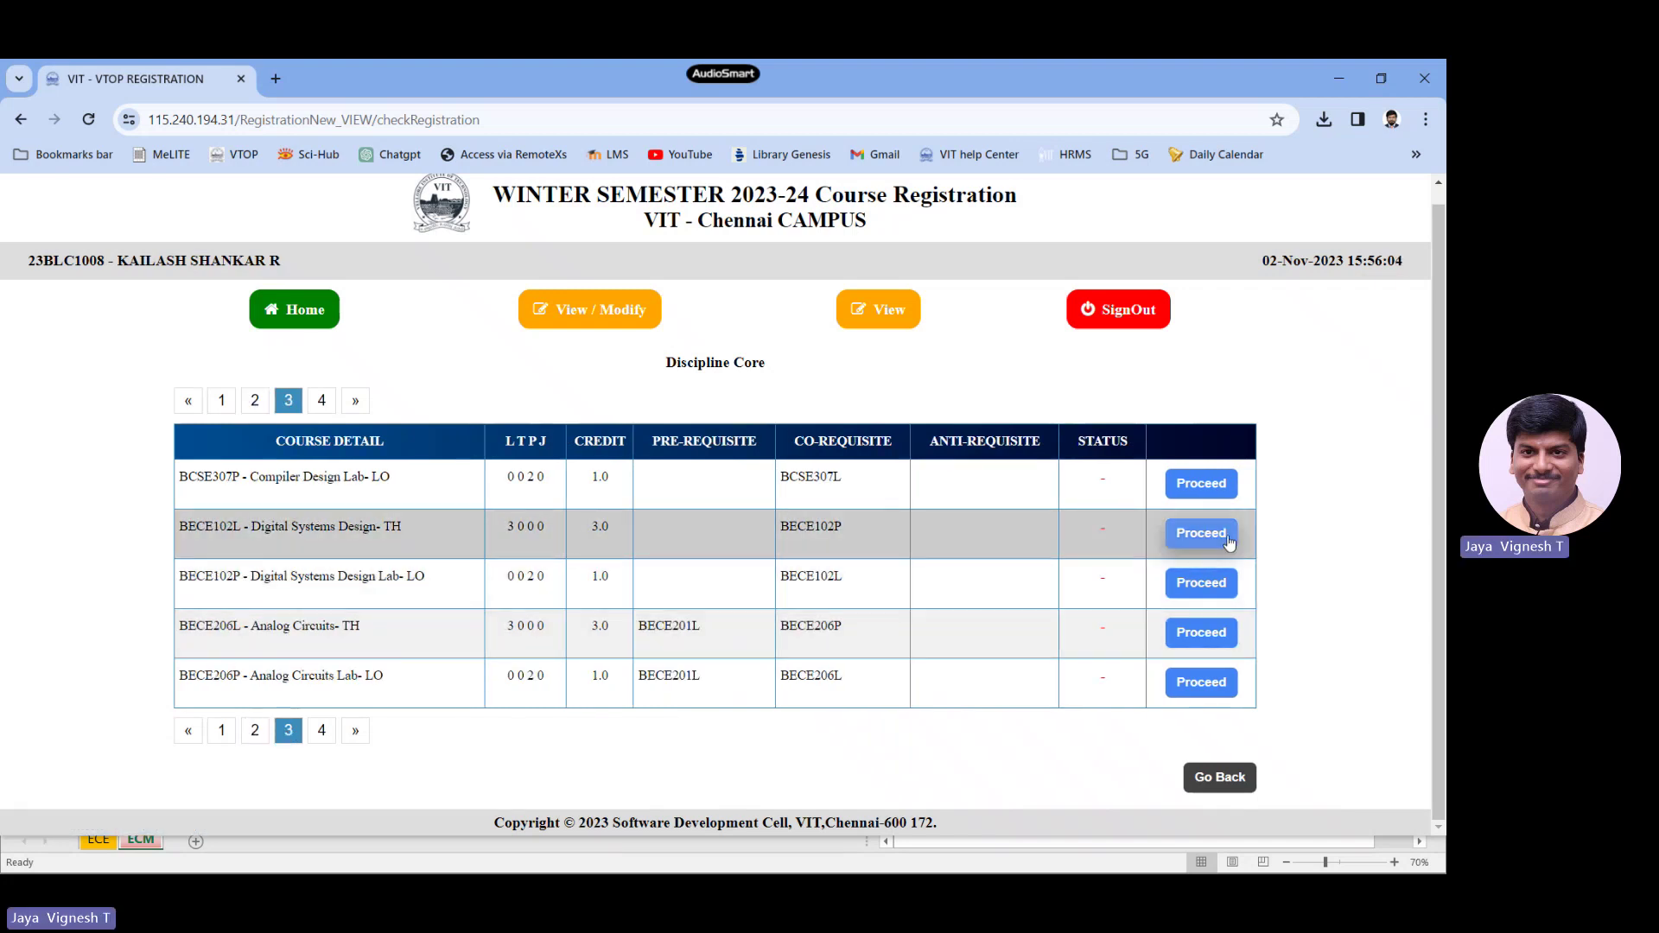
click(1201, 533)
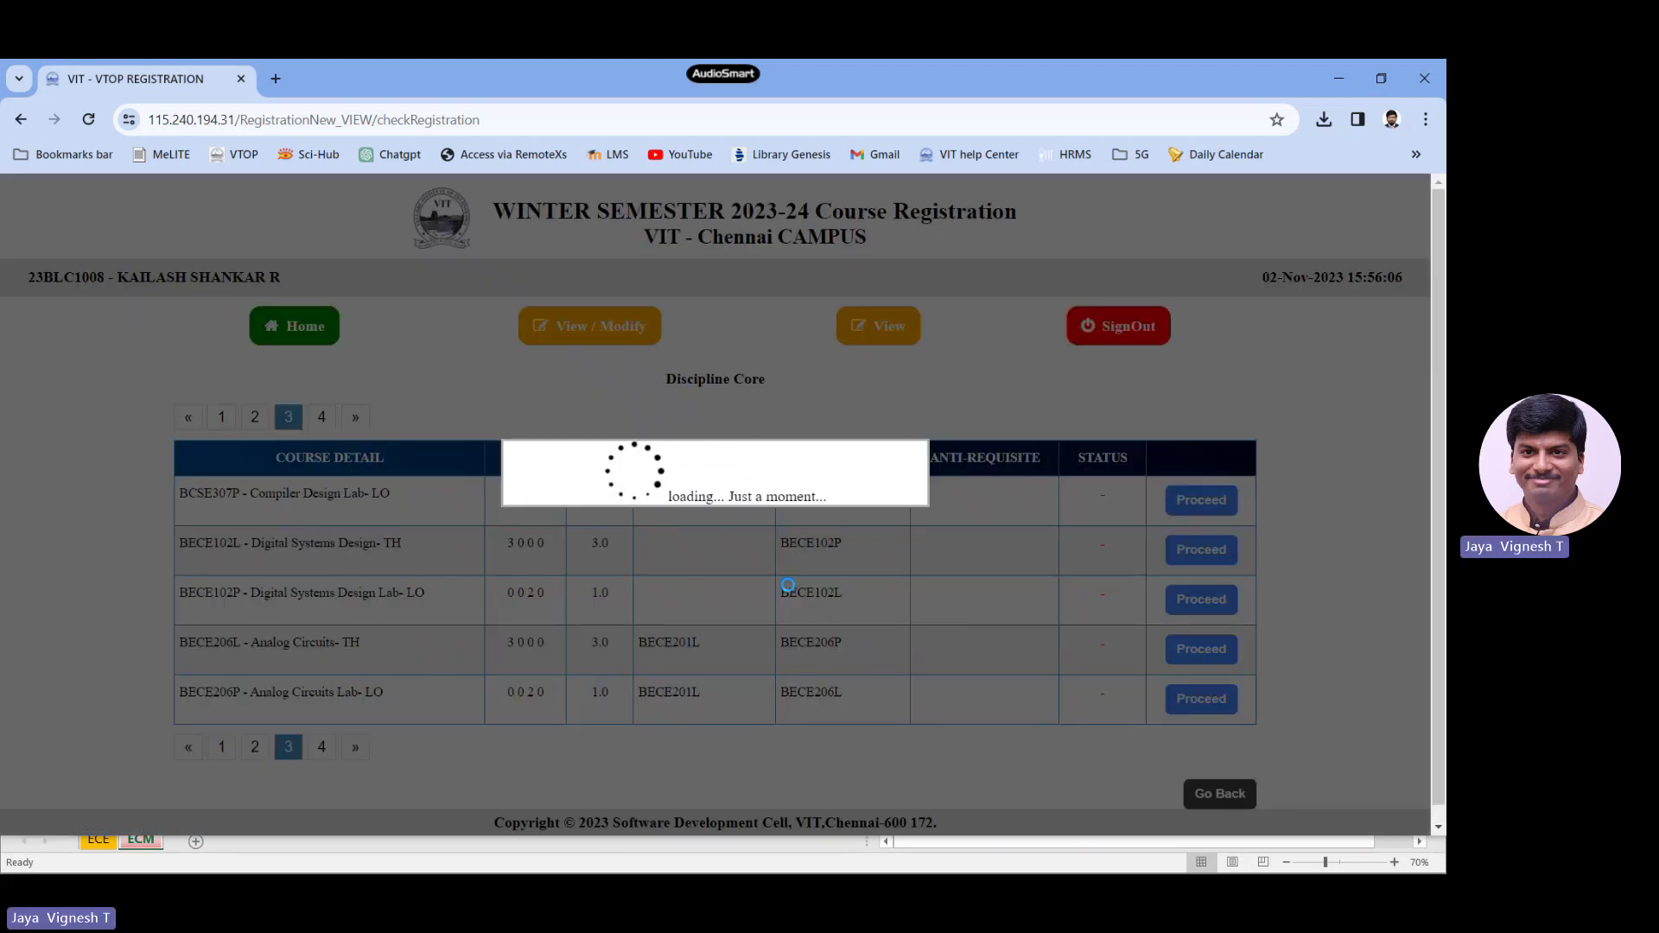
scroll(786, 588, down, 5)
Step: Register Digital Systems Design as Regular in D2+TD2 theory and L7+L8 lab slots, per Excel
key(alt+Tab)
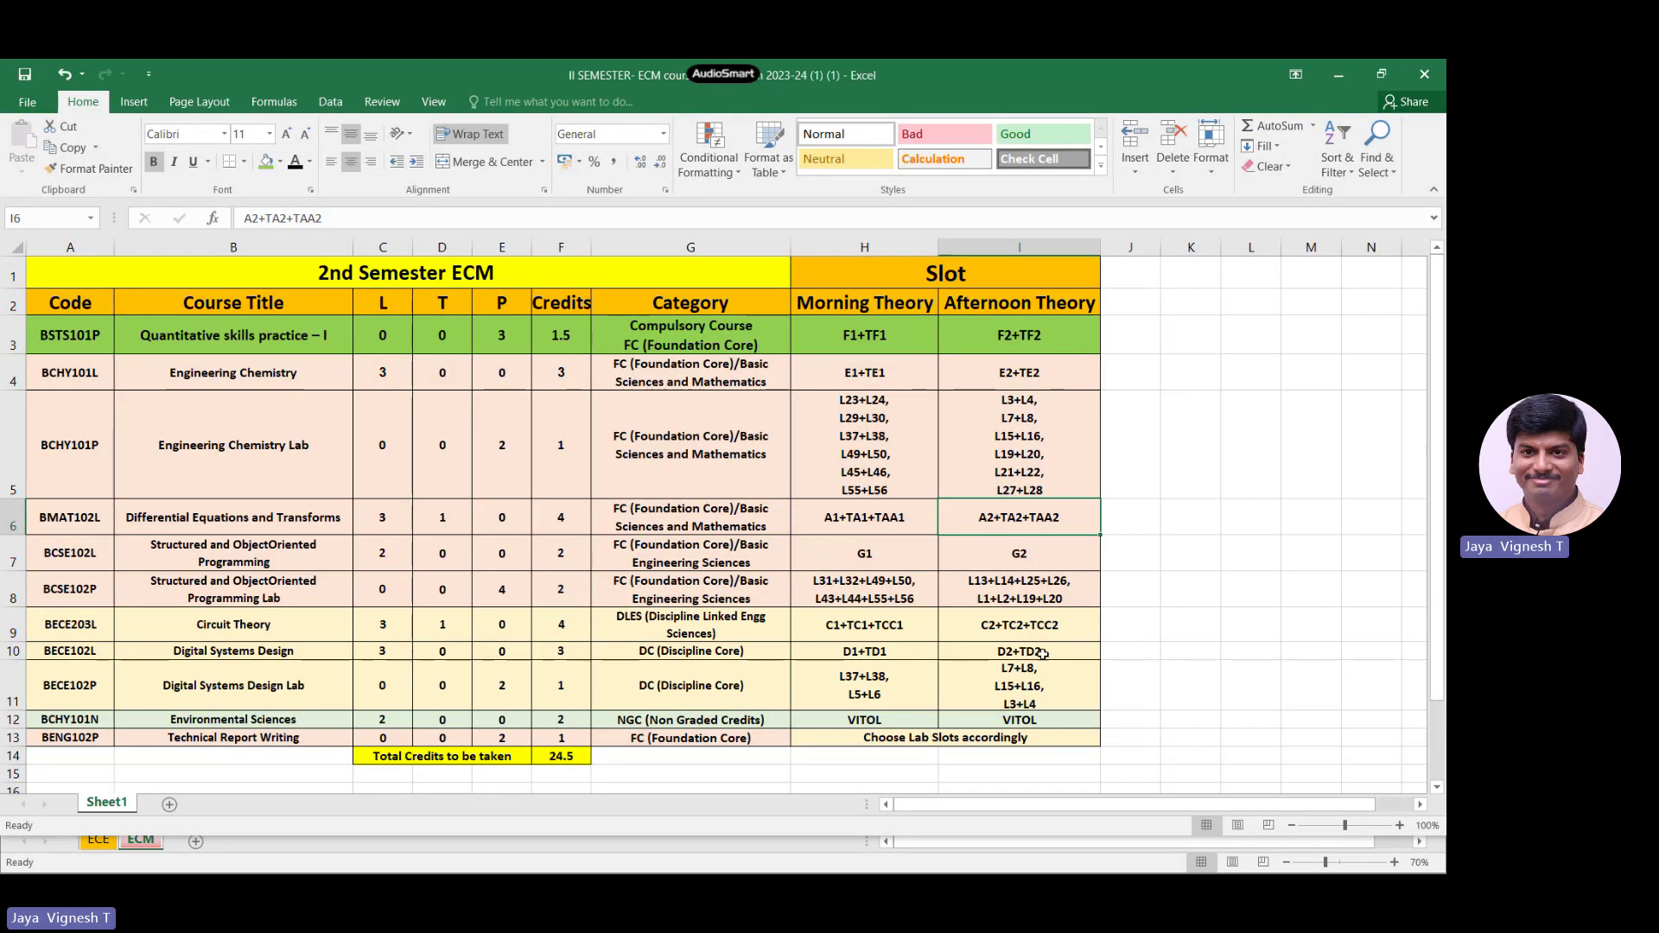
click(1042, 653)
key(alt+Tab)
scroll(570, 651, down, 10)
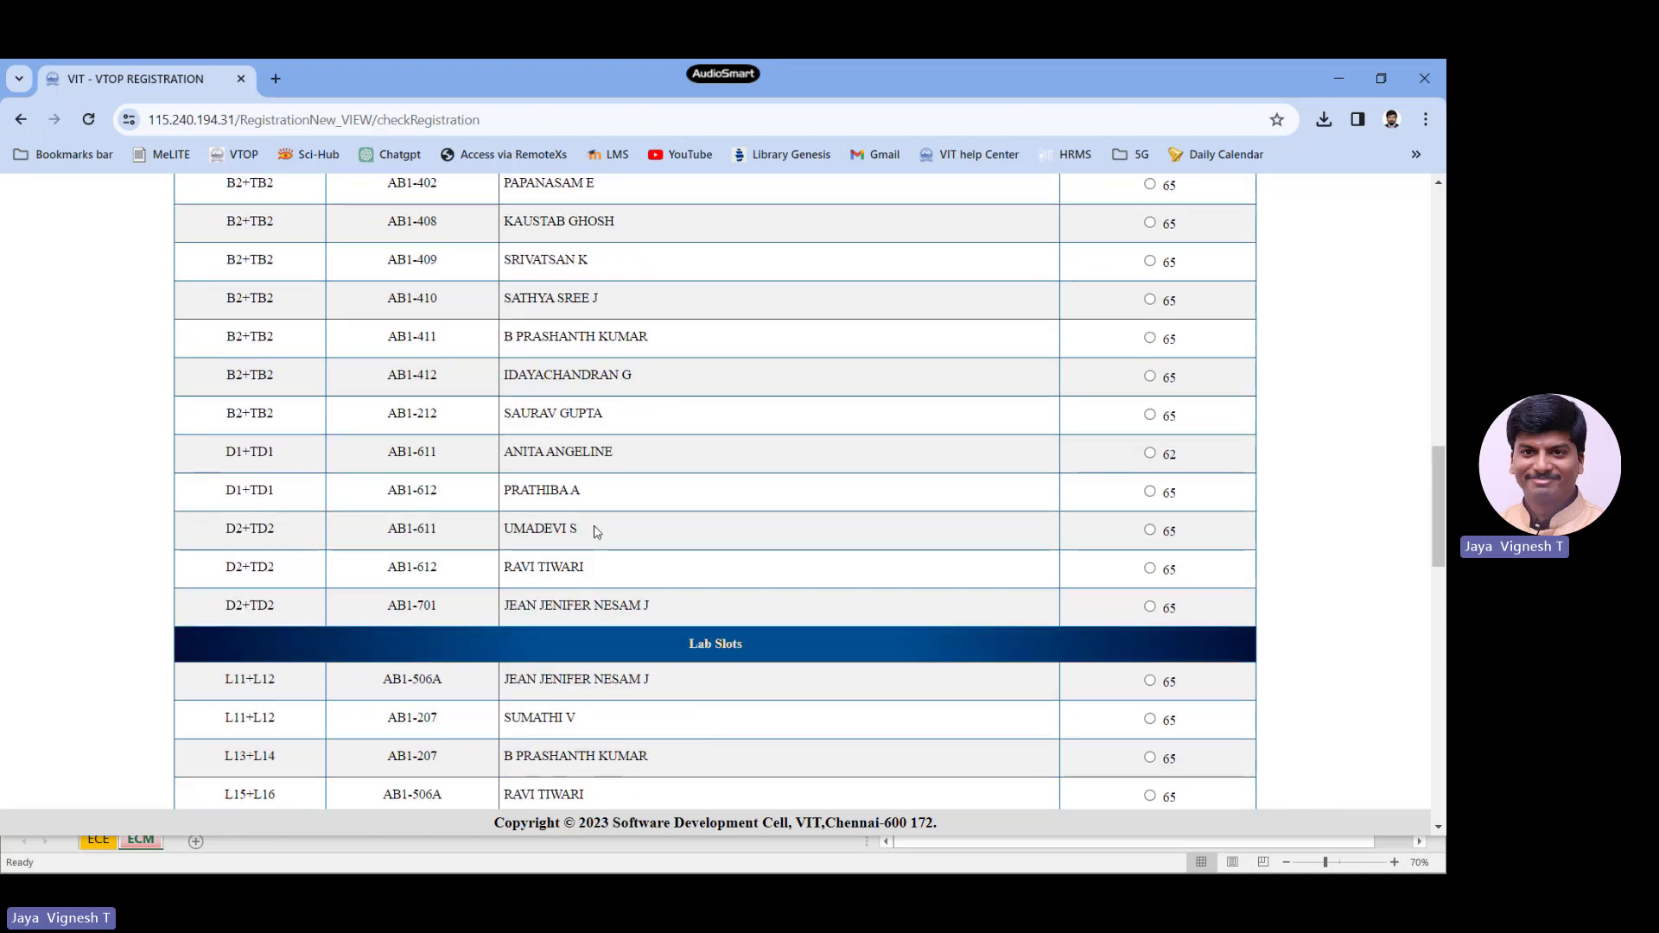
click(1149, 530)
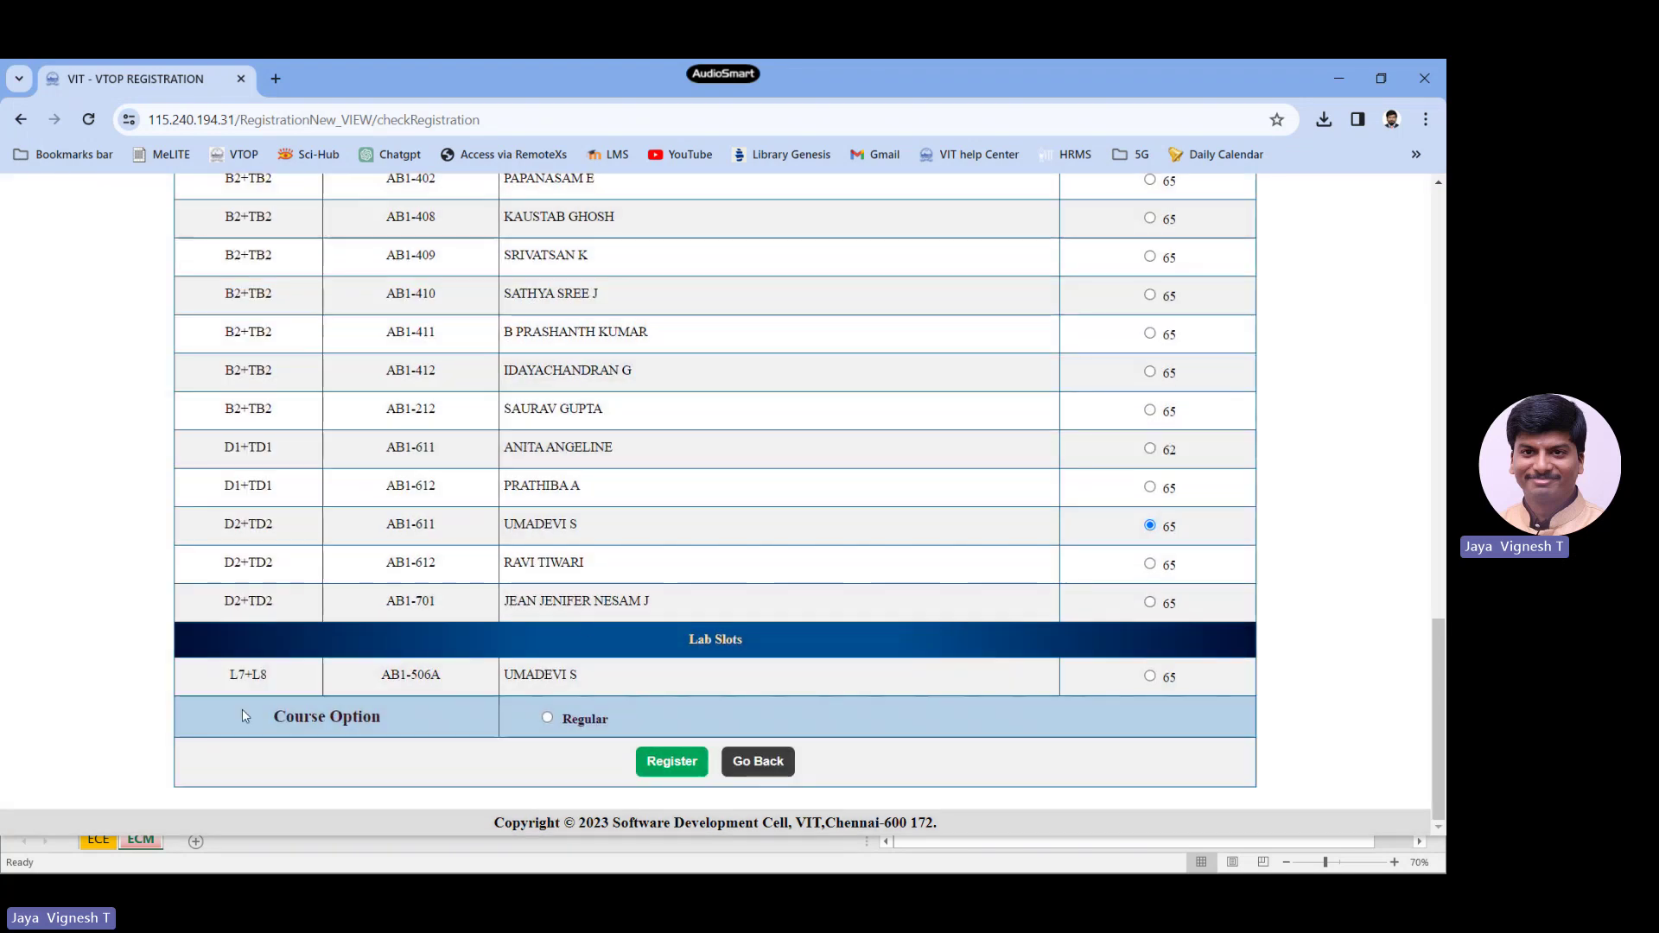
click(1151, 677)
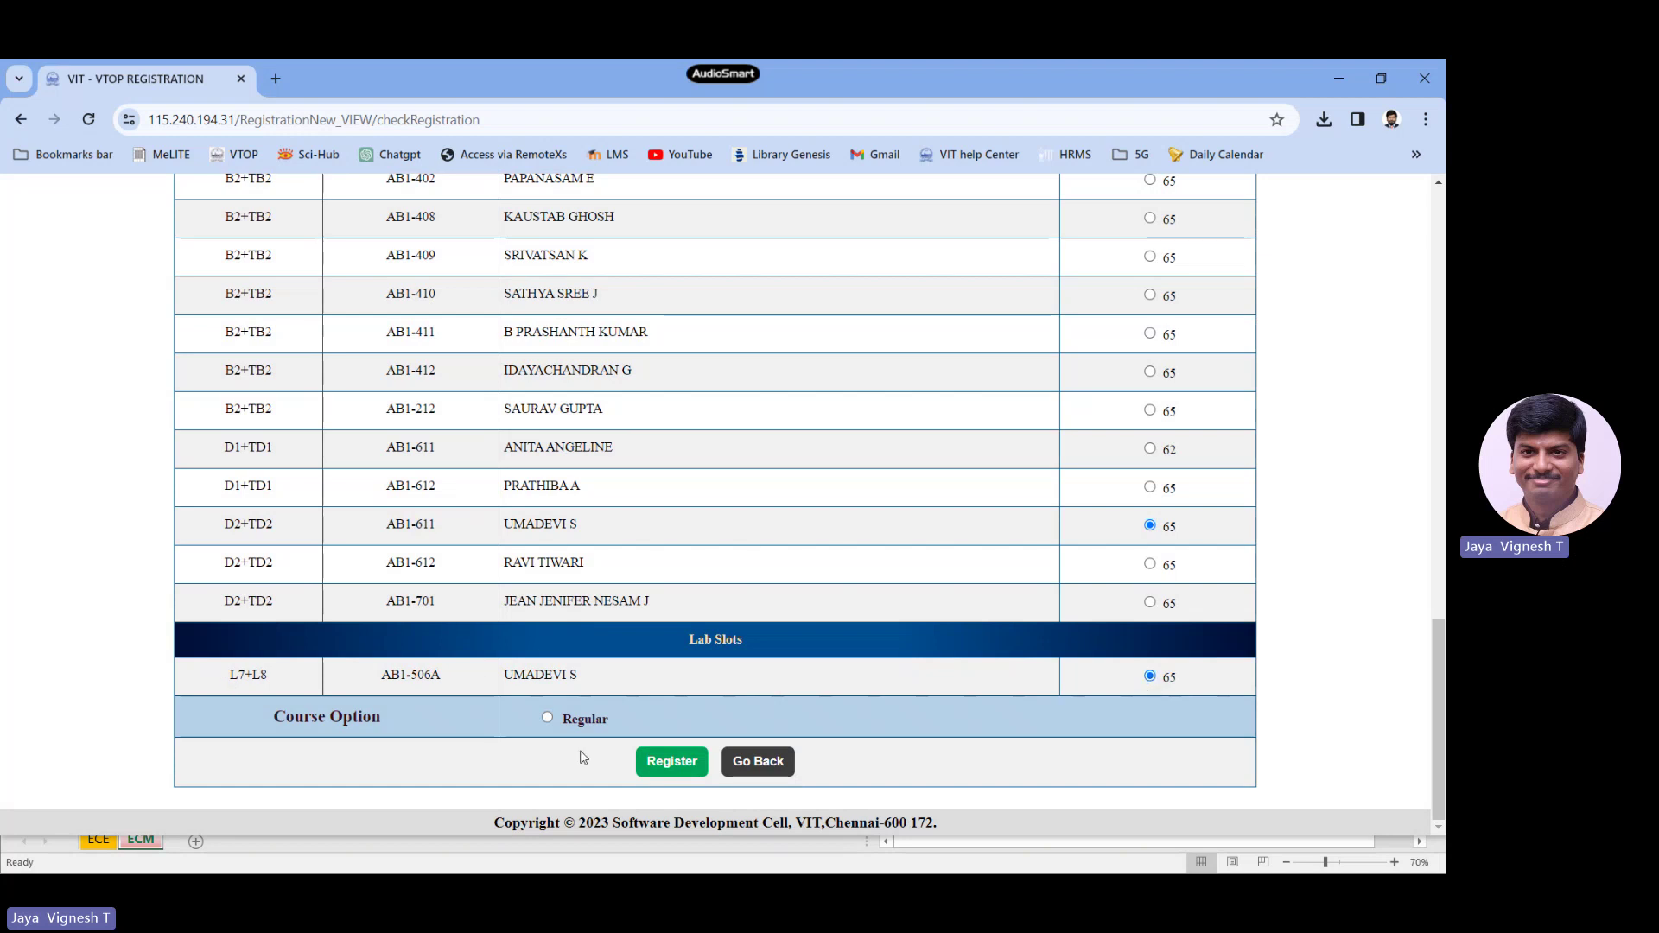
click(548, 718)
click(671, 761)
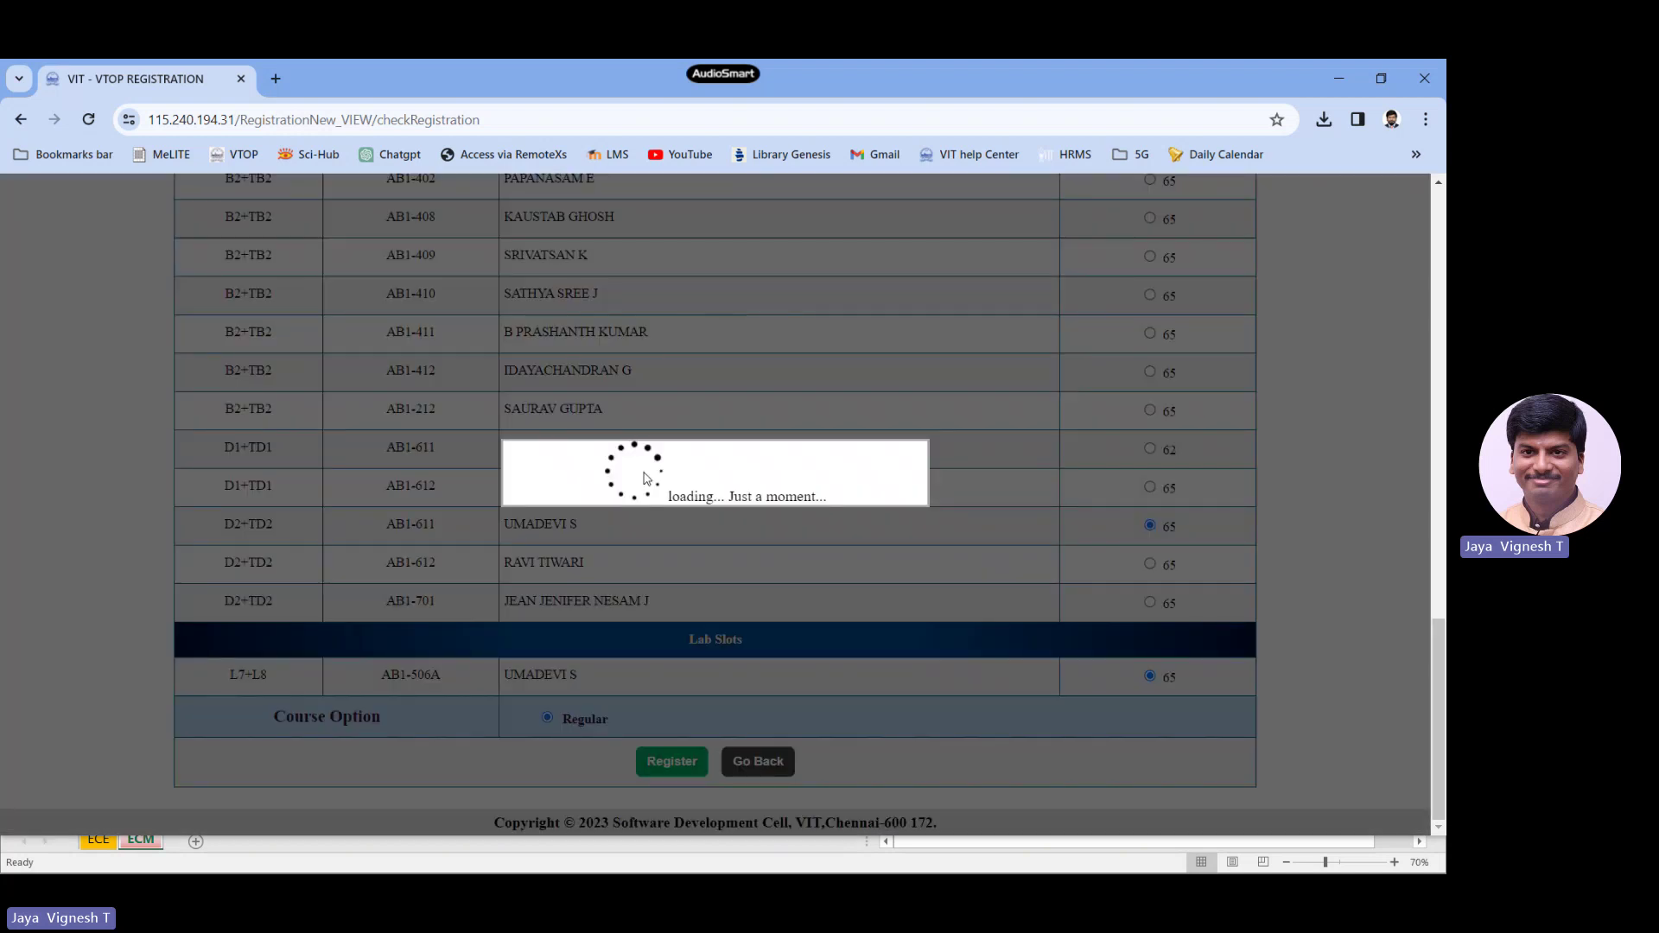
click(719, 589)
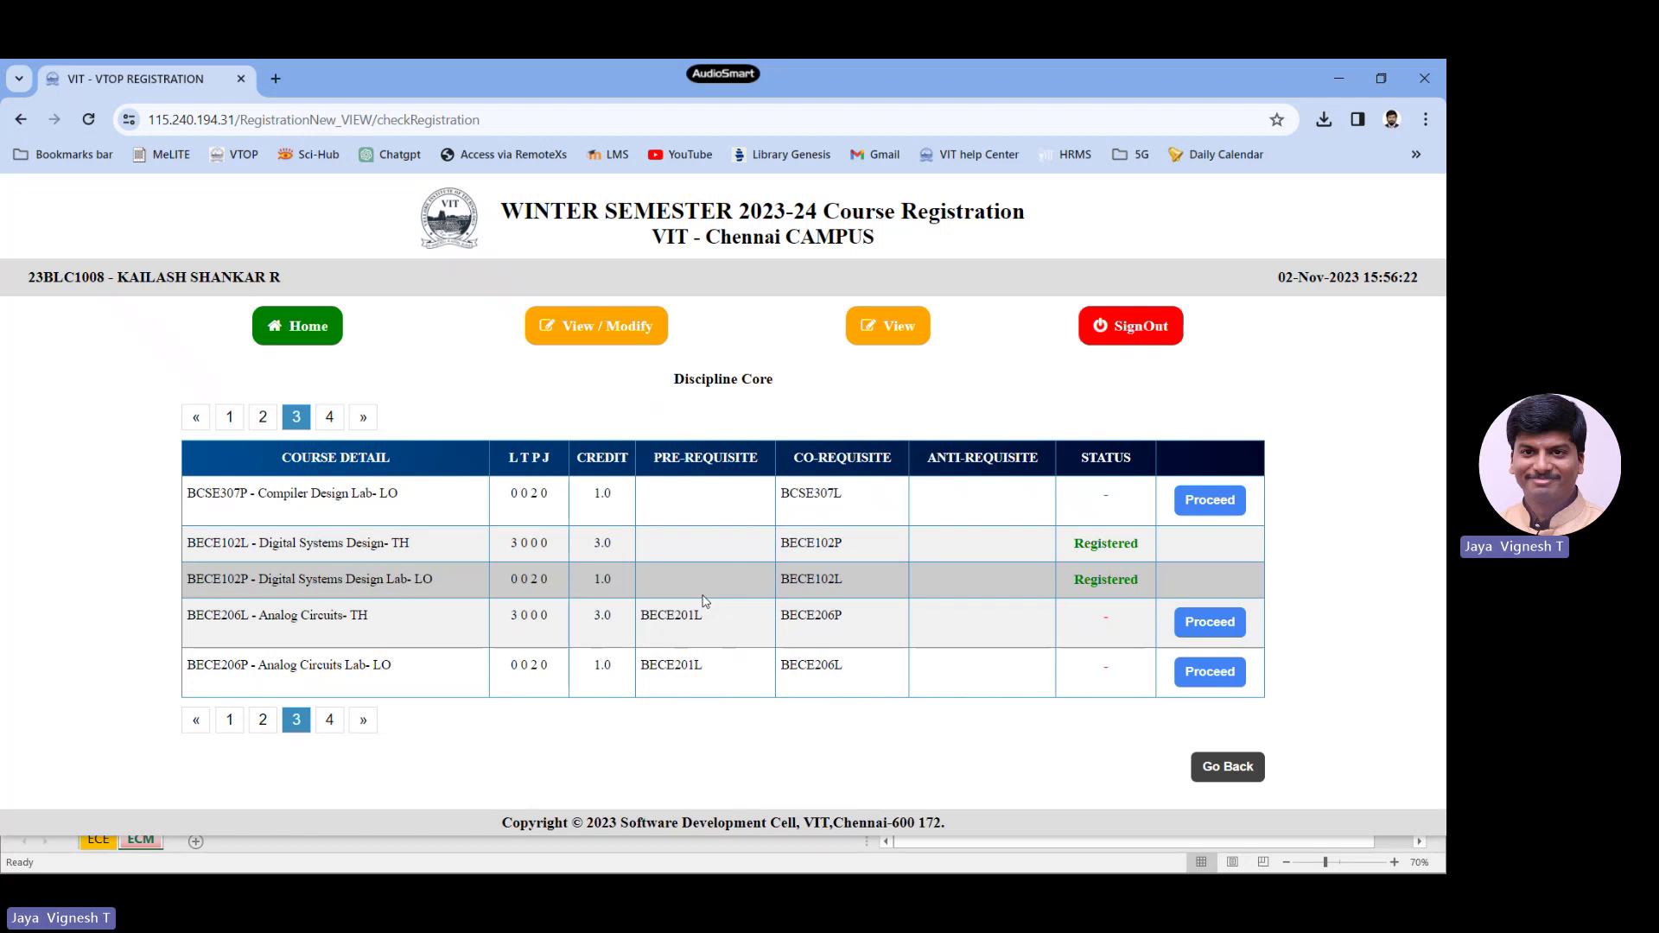
click(892, 328)
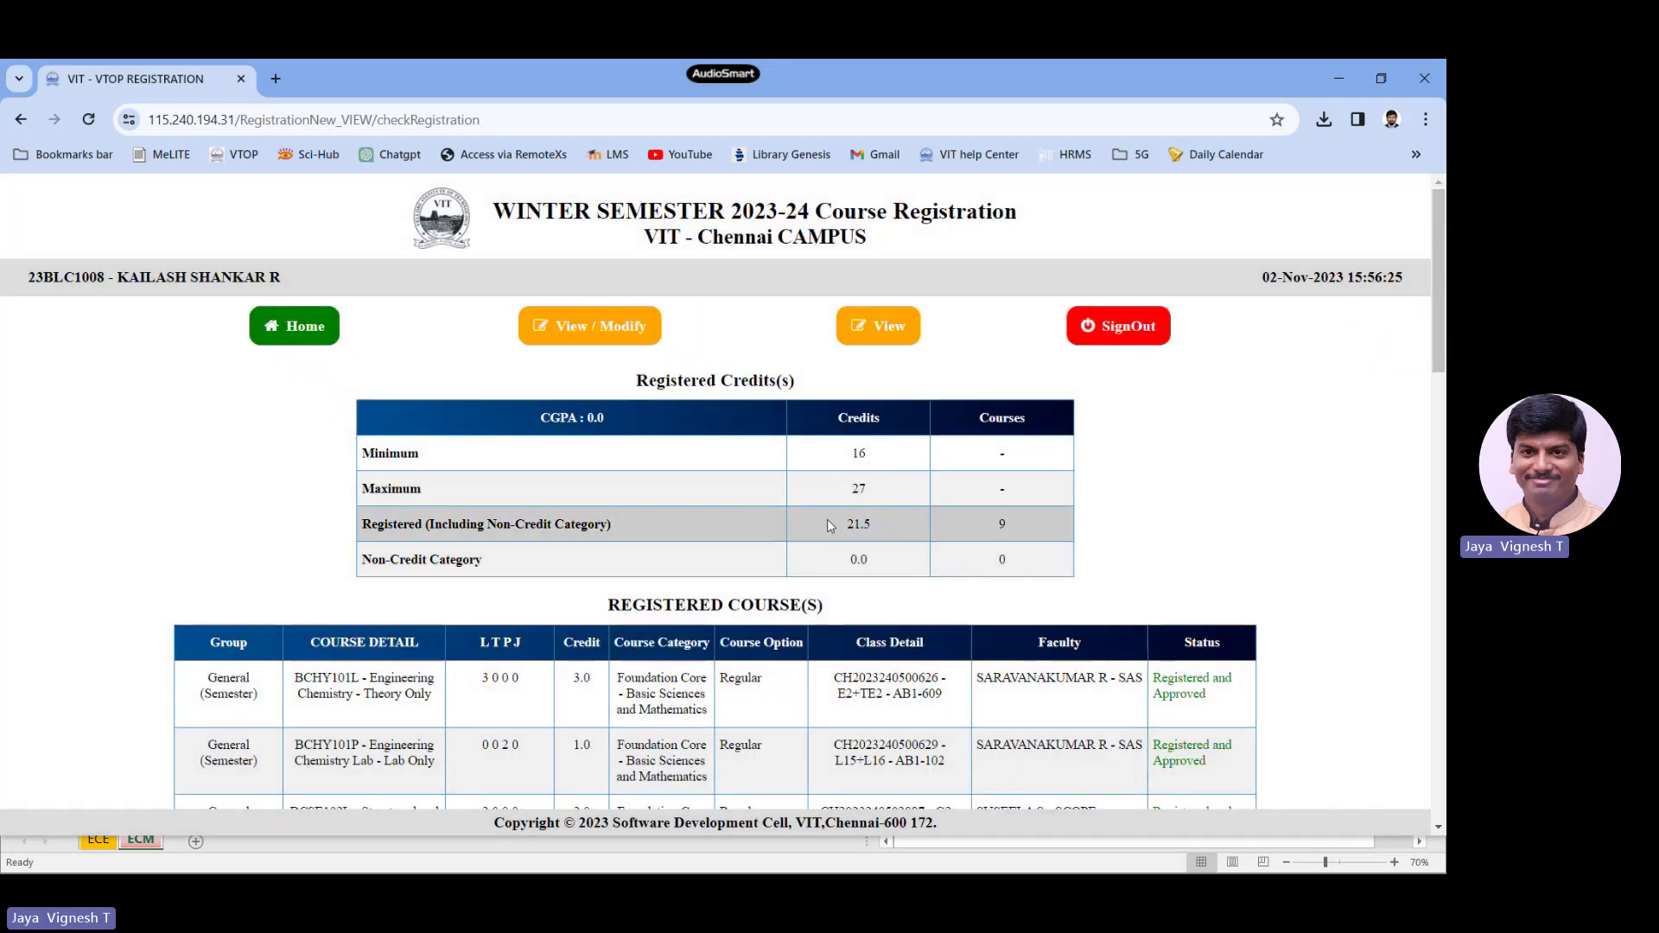
Step: Review the 21.5 registered credits and the timetable, then go back to the registration categories
drag(825, 524, 892, 527)
scroll(904, 517, down, 15)
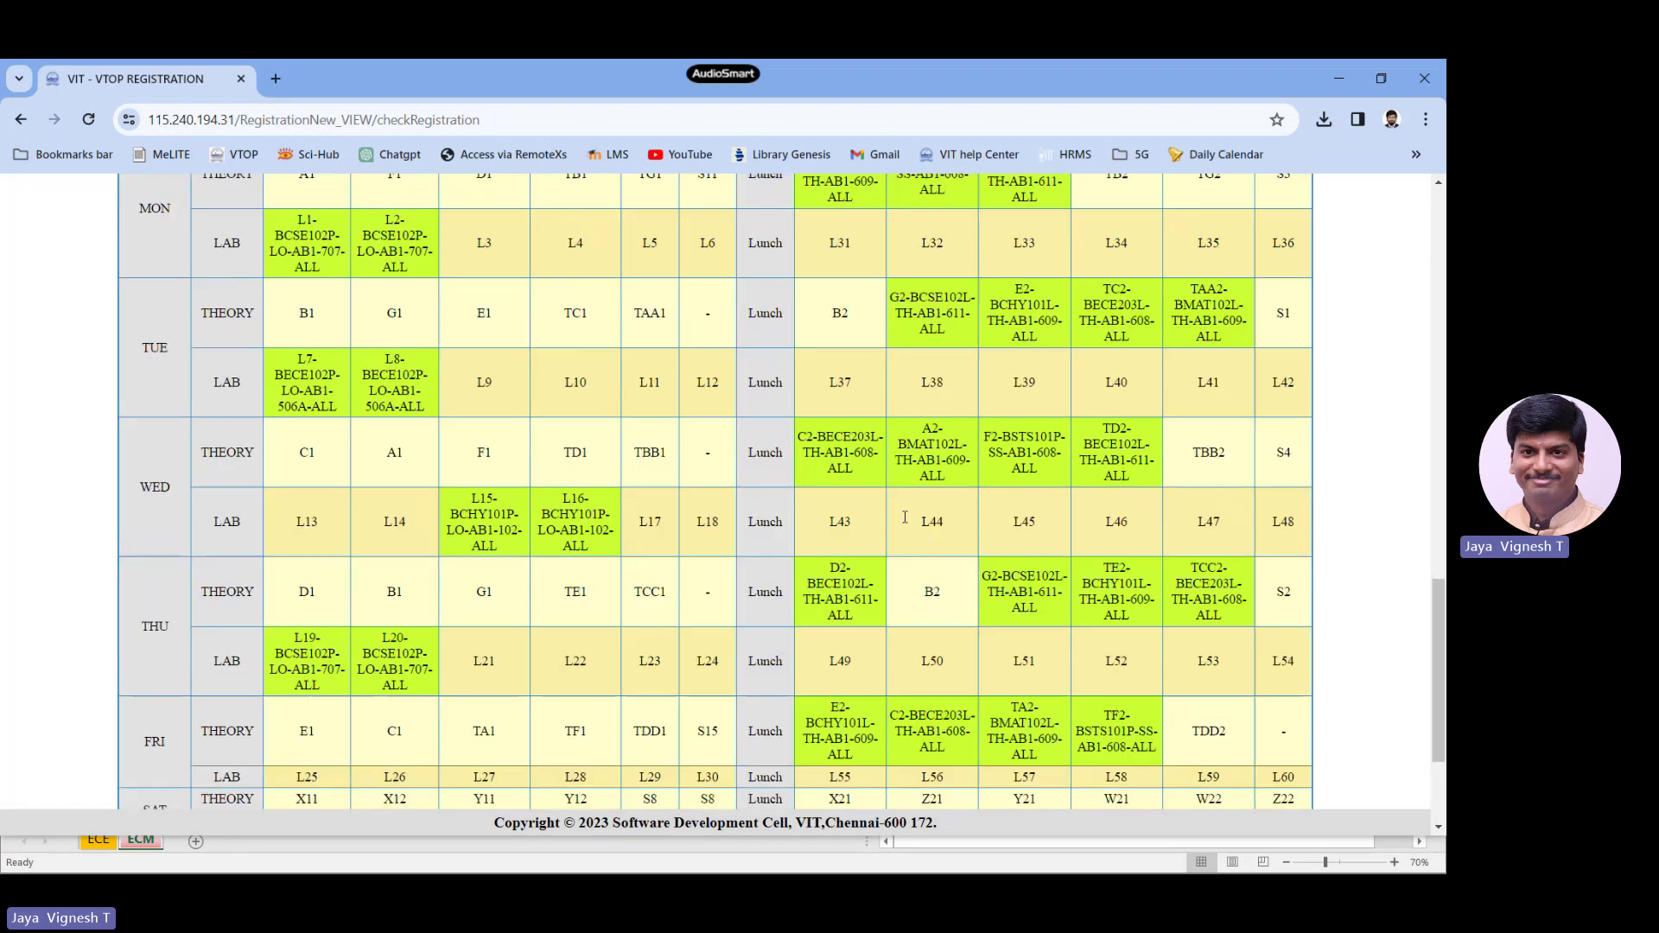
scroll(903, 637, up, 1)
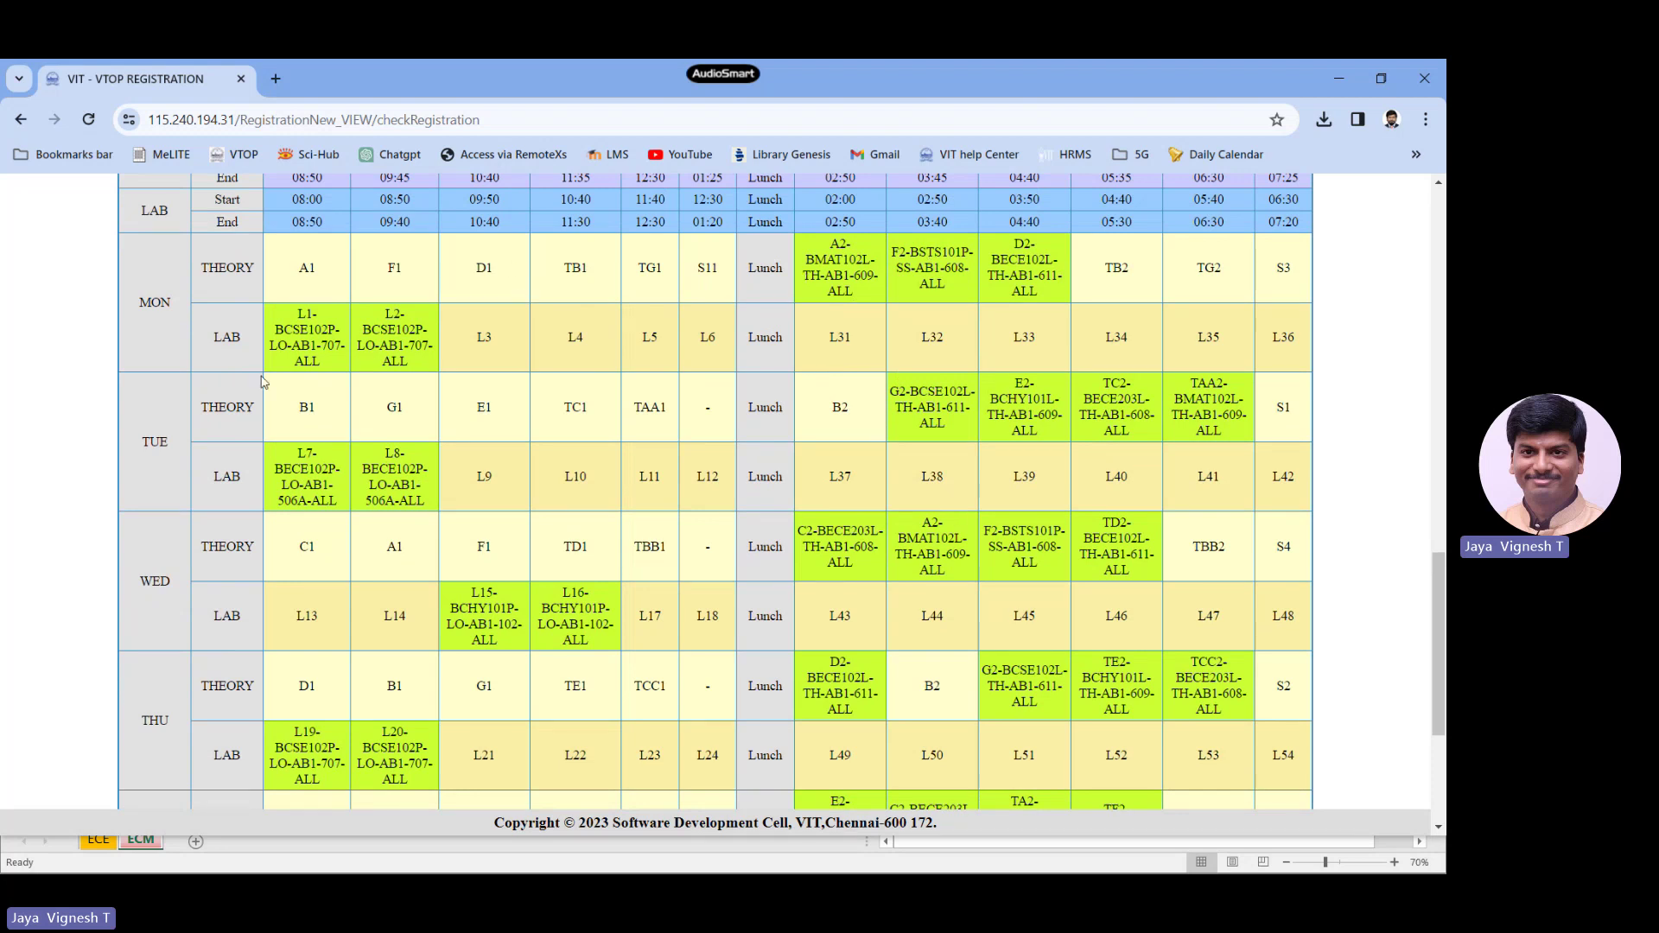
scroll(501, 418, up, 10)
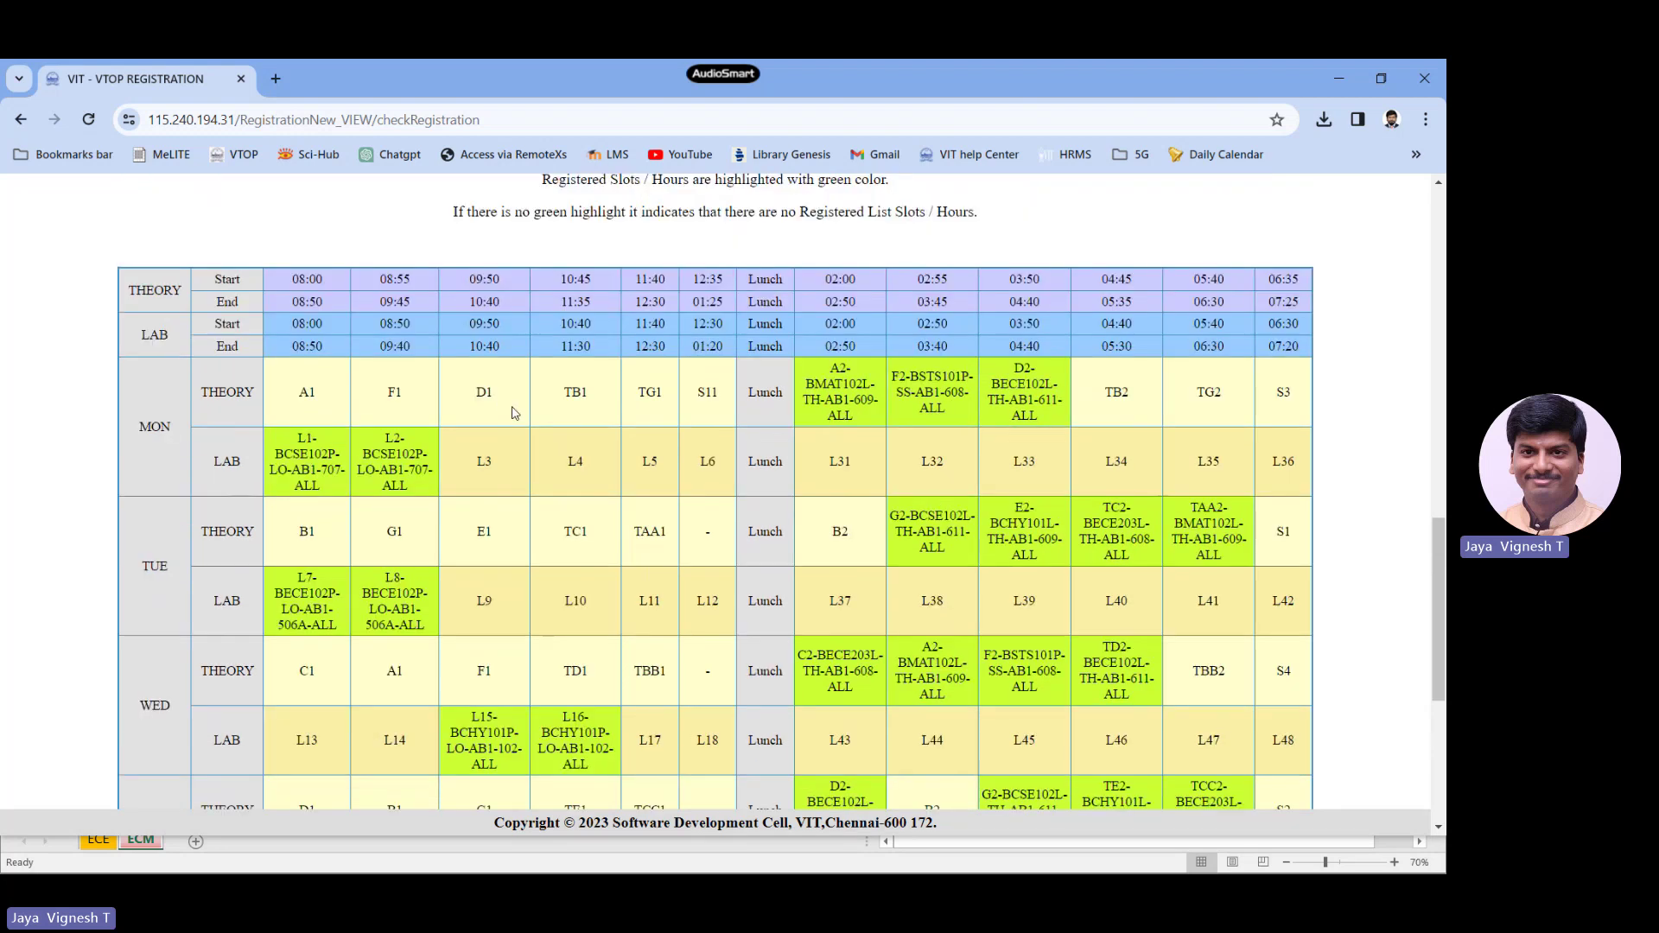
click(290, 326)
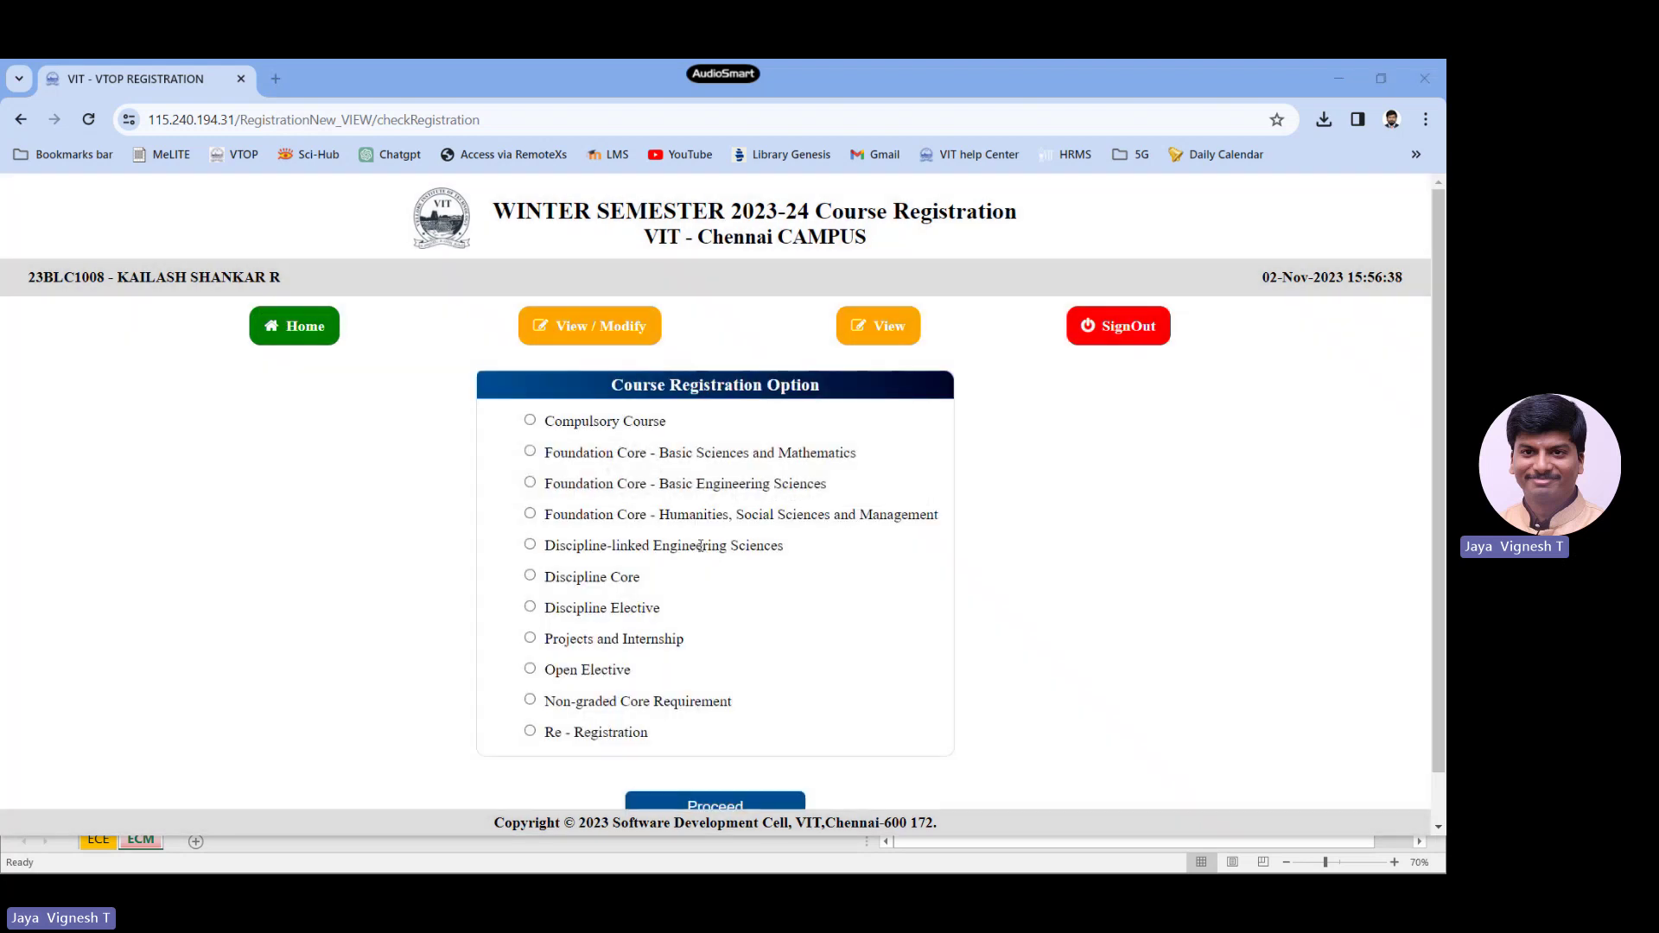
Step: Check the Excel course sheet, then open the Non-graded Core Requirement course list in VTOP
key(alt+Tab)
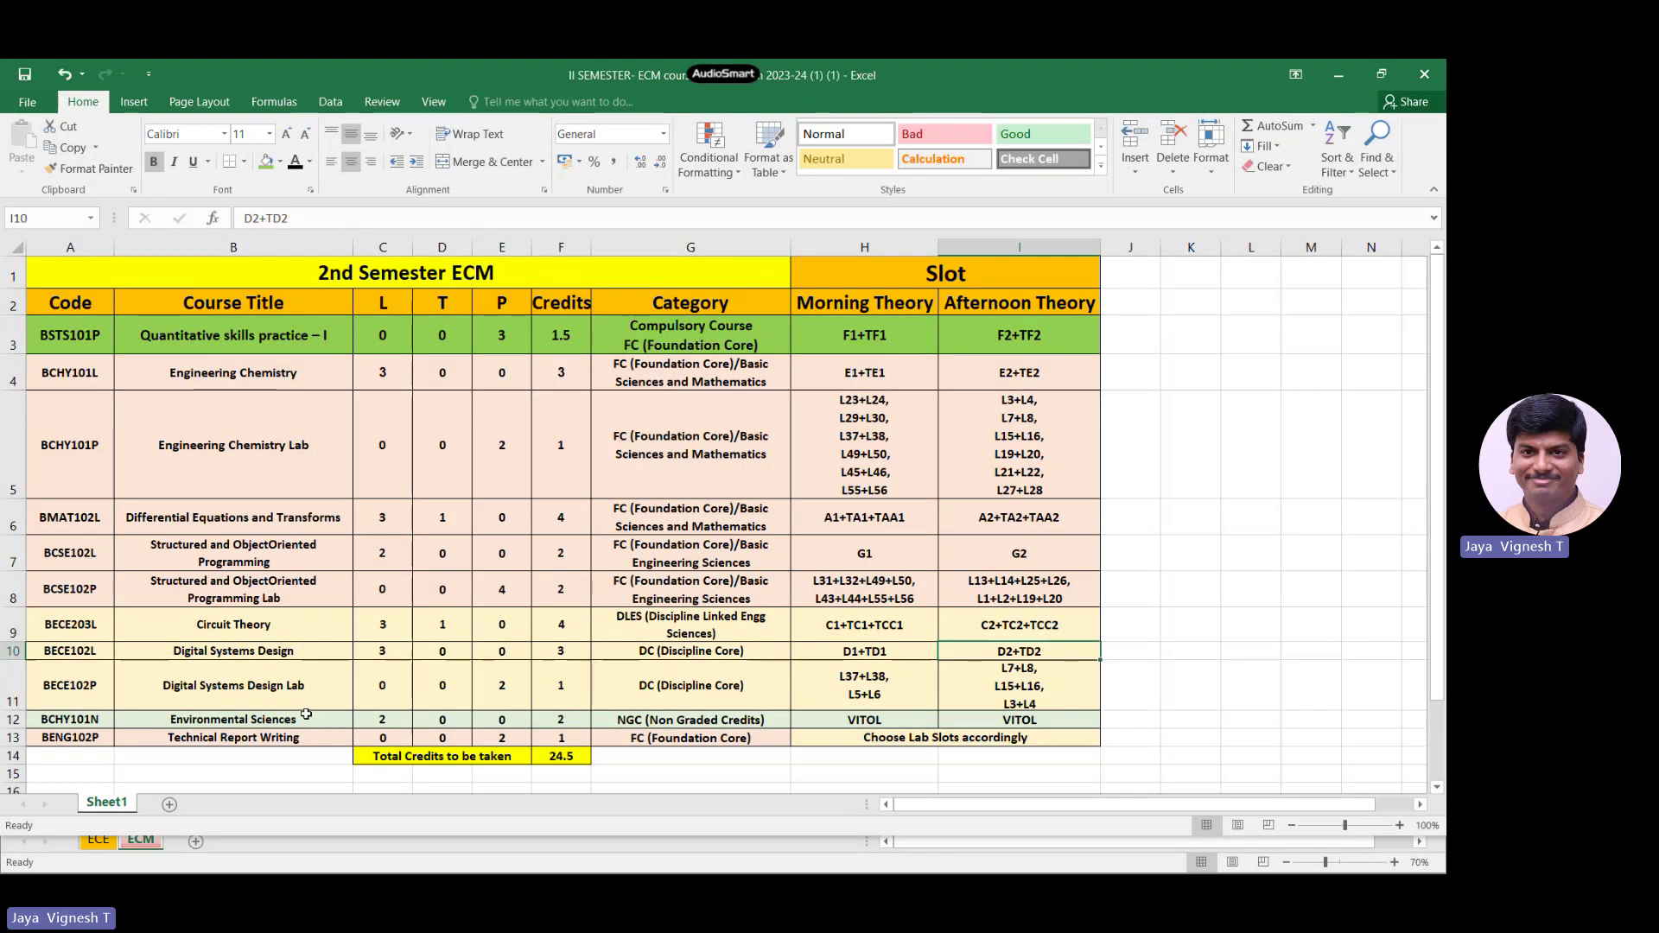
key(alt+Tab)
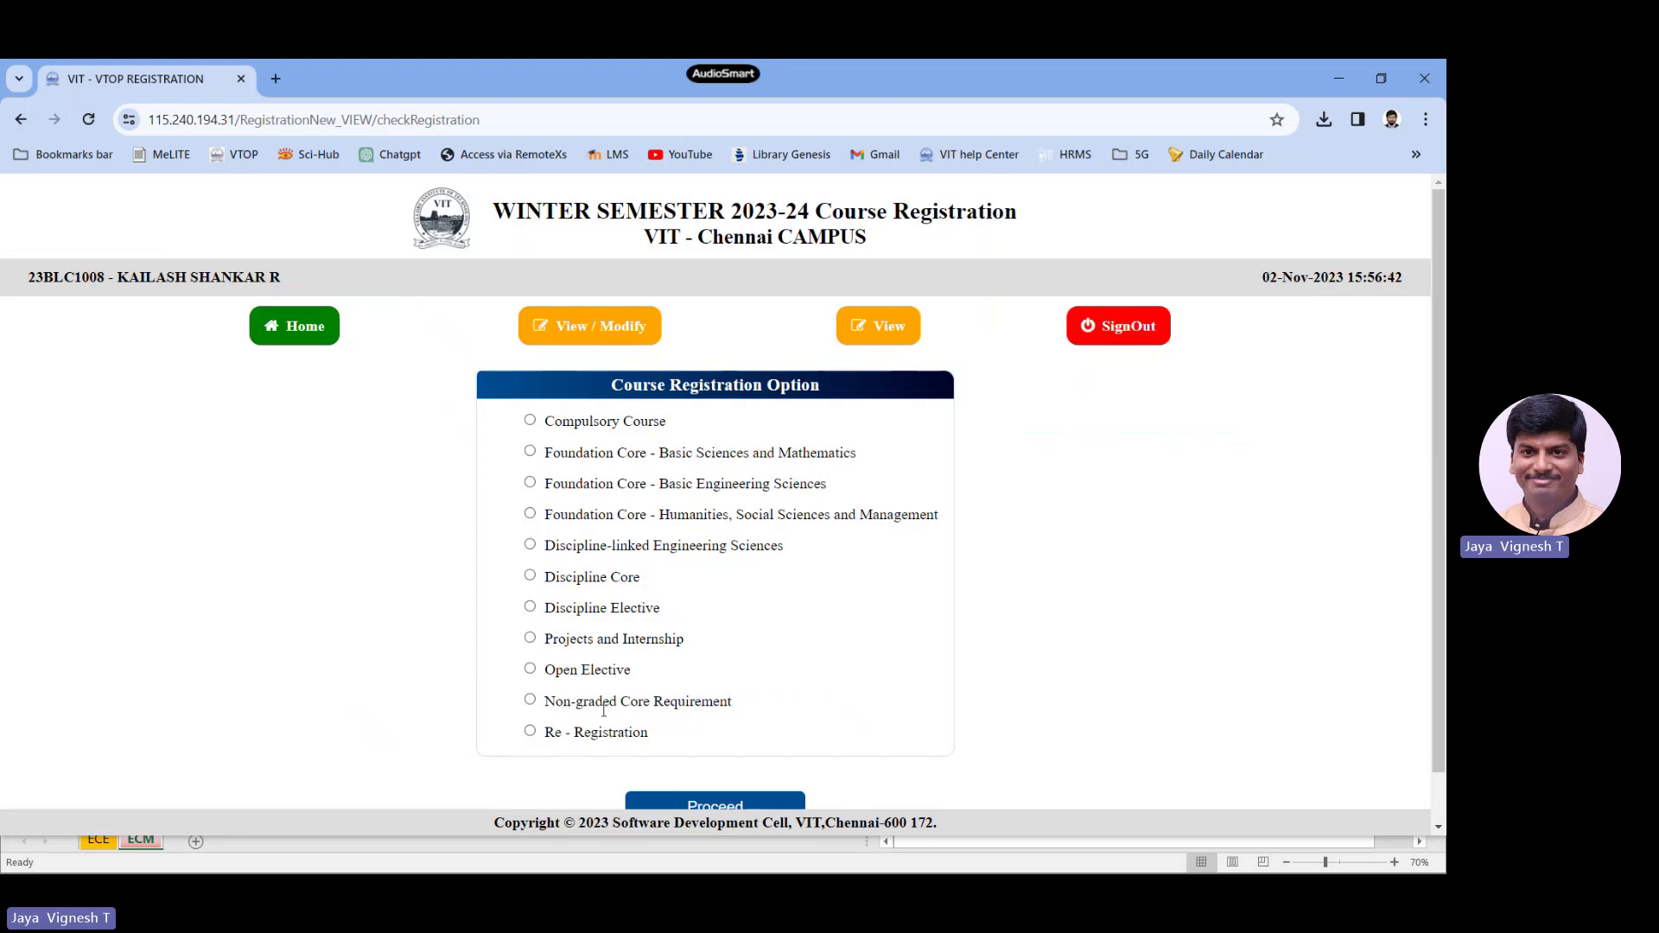
click(530, 700)
scroll(778, 718, down, 1)
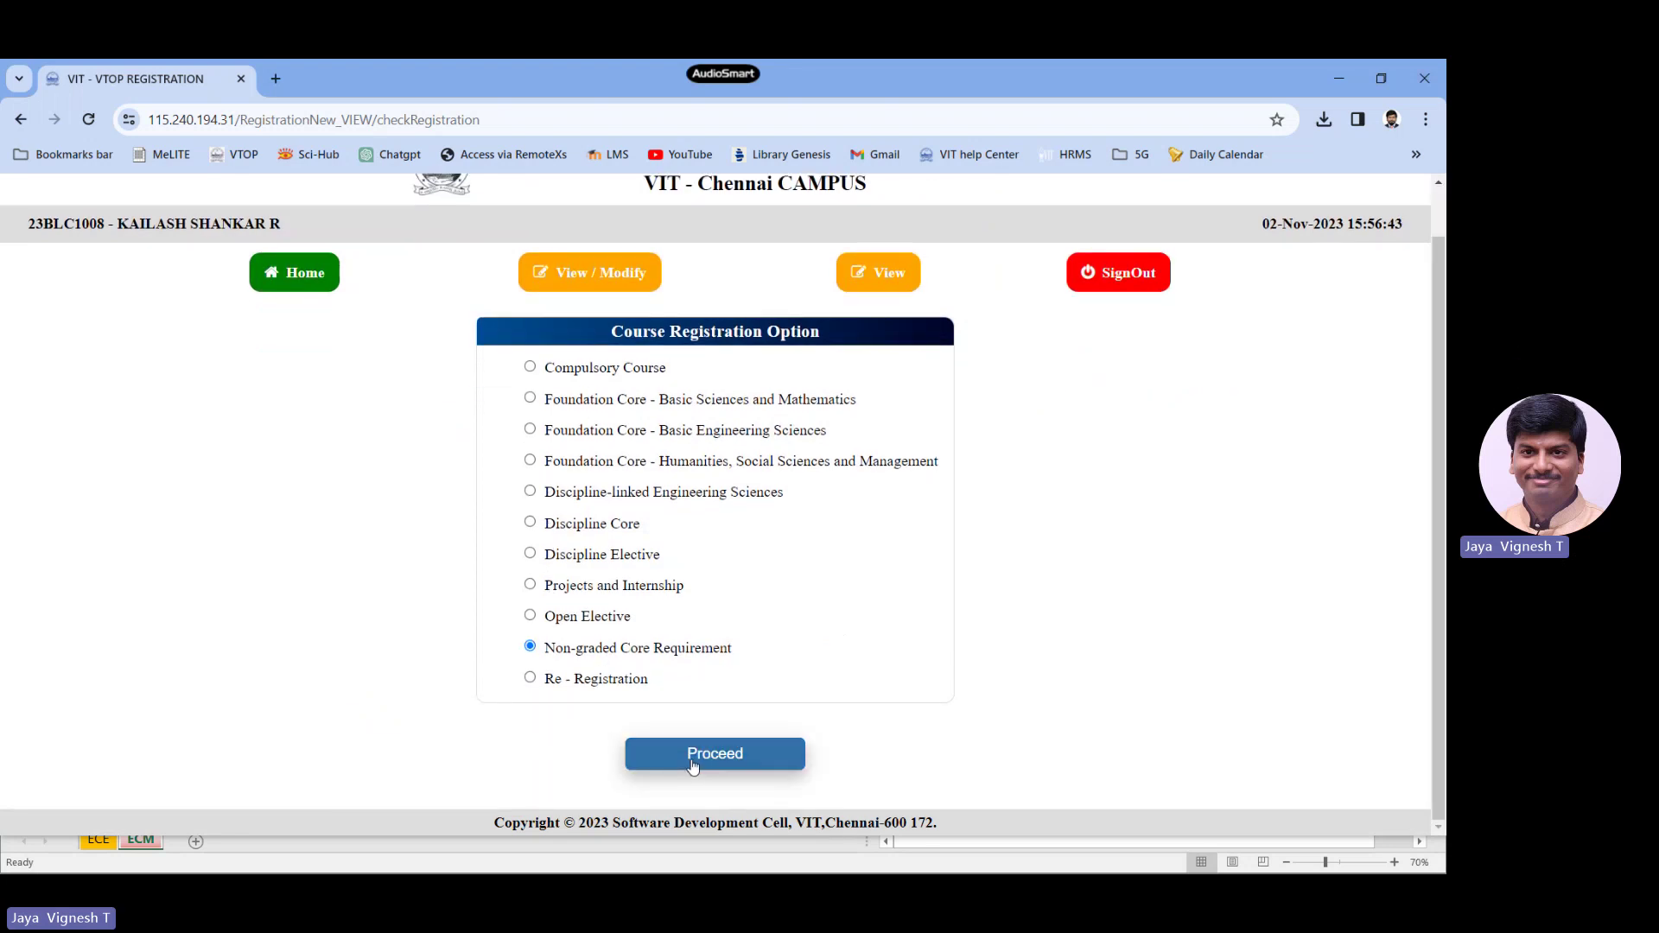
click(693, 767)
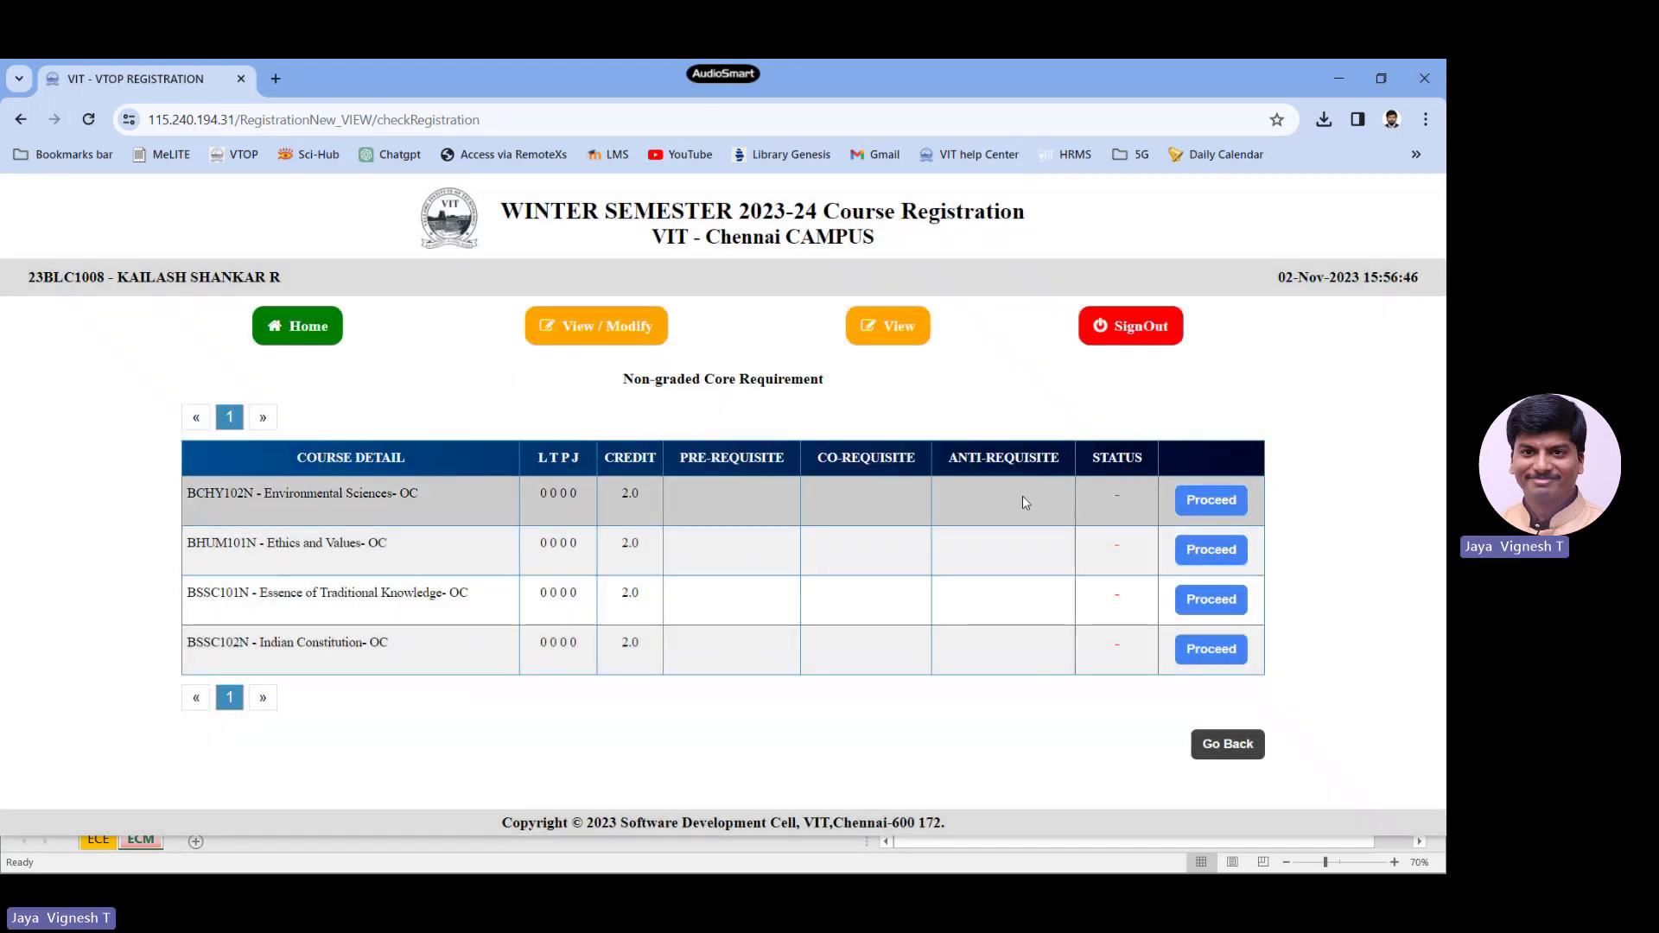
Step: Register BCHY102N Environmental Sciences with the first faculty option (197 seats), then return Home
click(1211, 500)
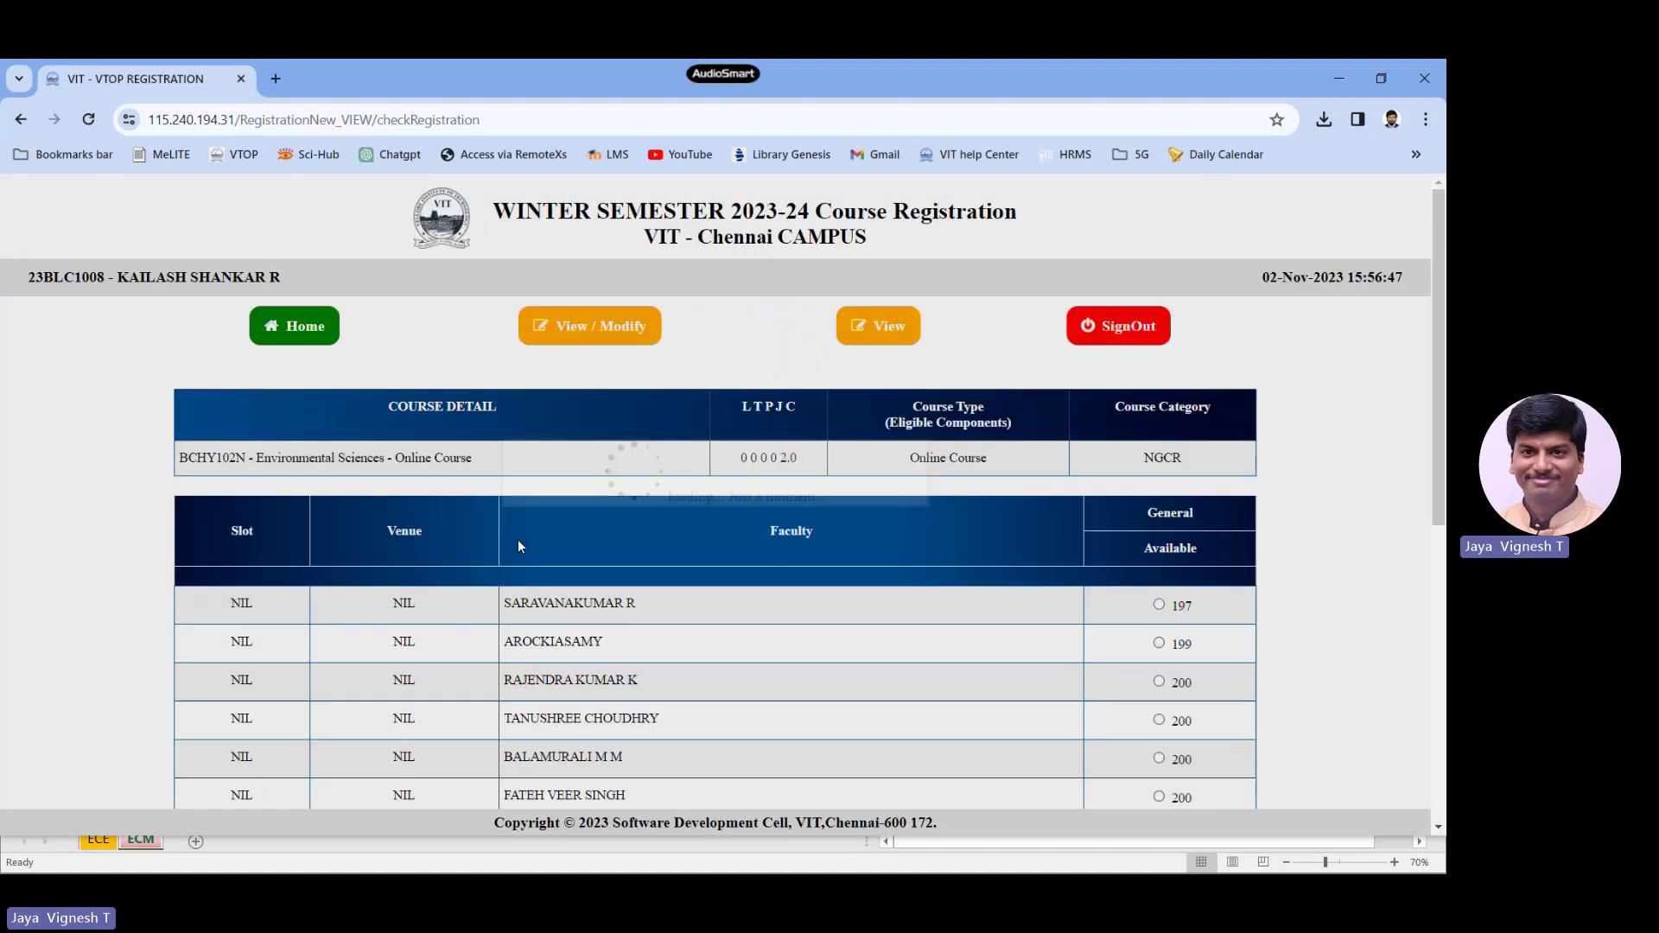
scroll(518, 544, down, 8)
scroll(1177, 415, up, 6)
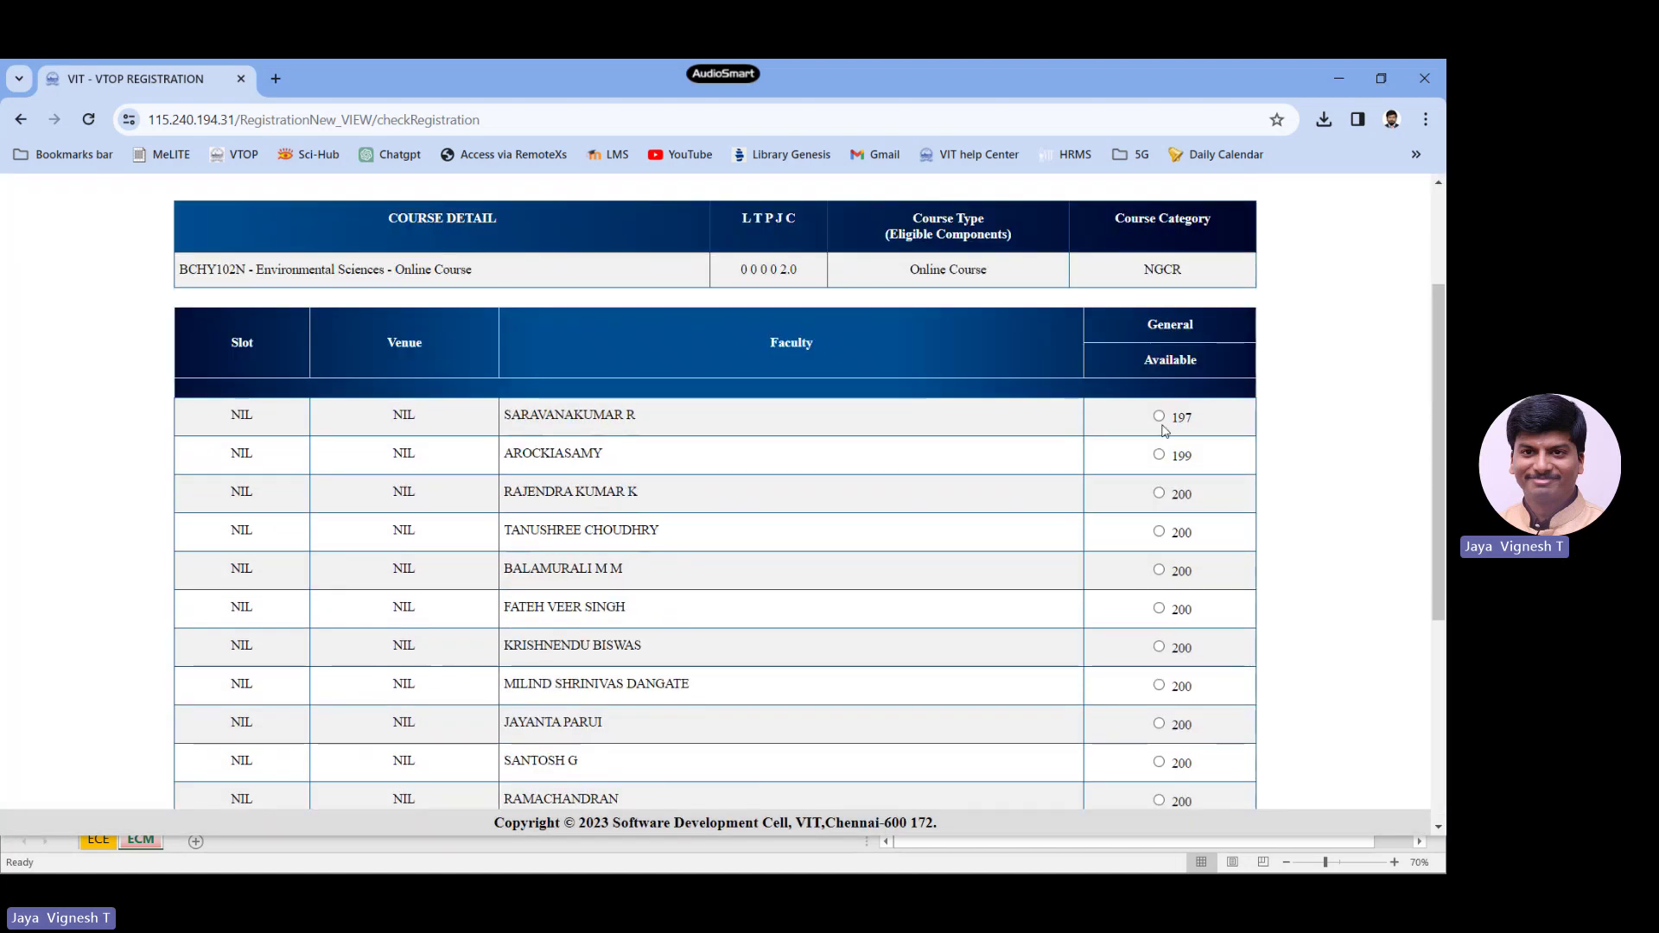
click(1159, 416)
scroll(448, 640, down, 5)
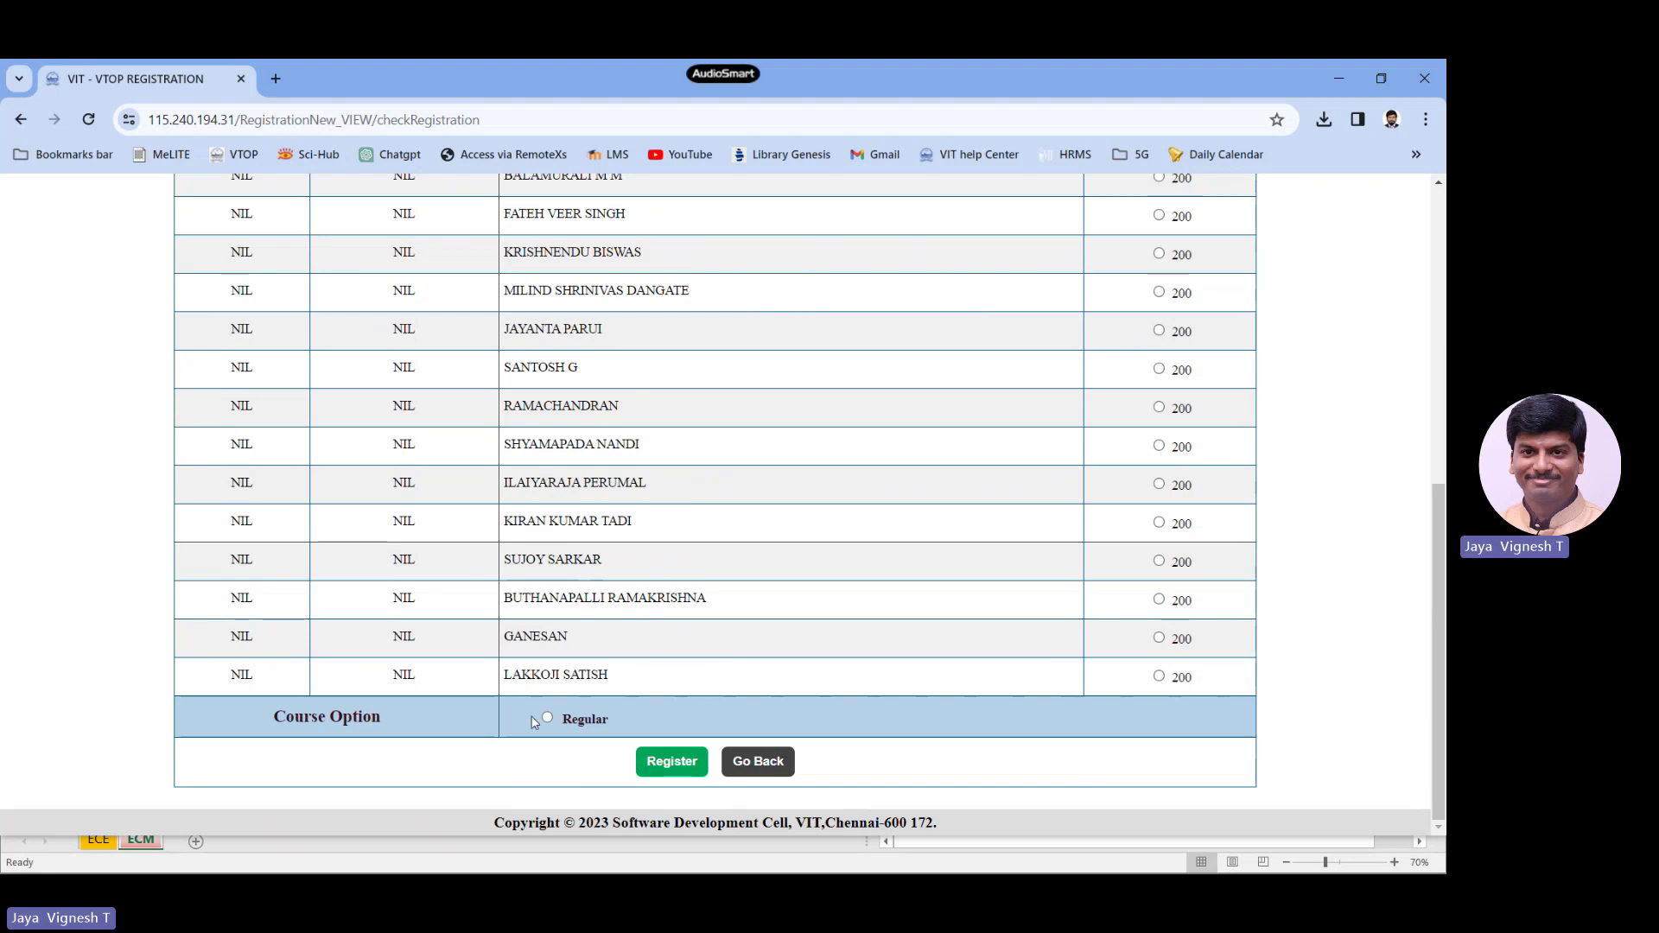
click(671, 761)
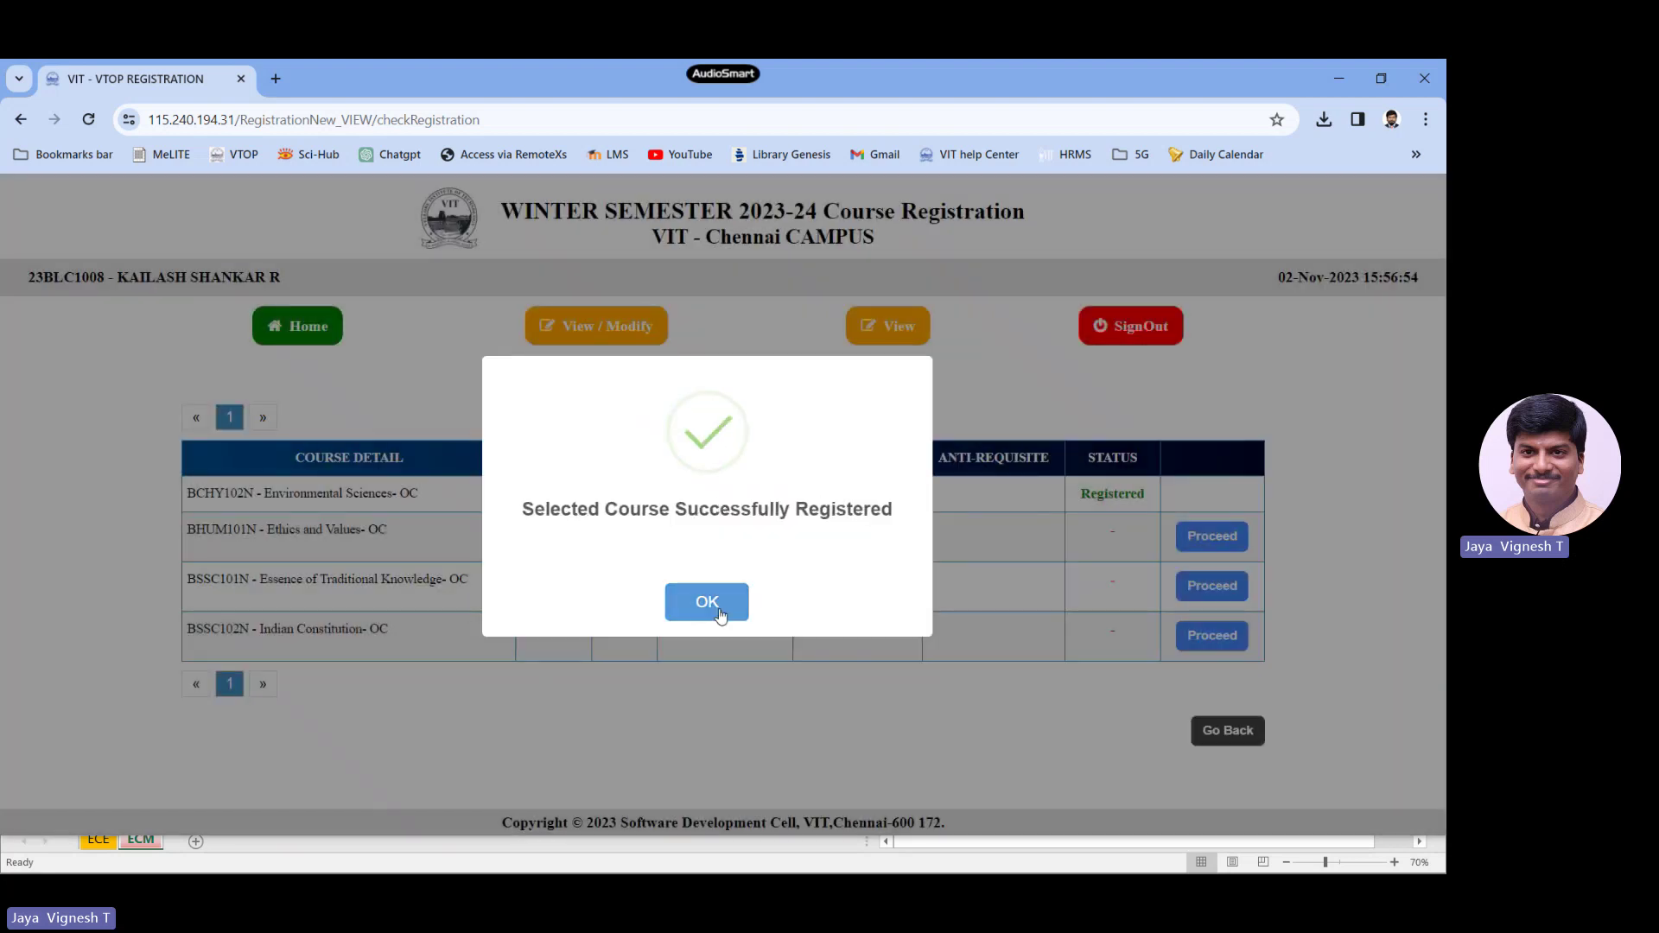
click(704, 600)
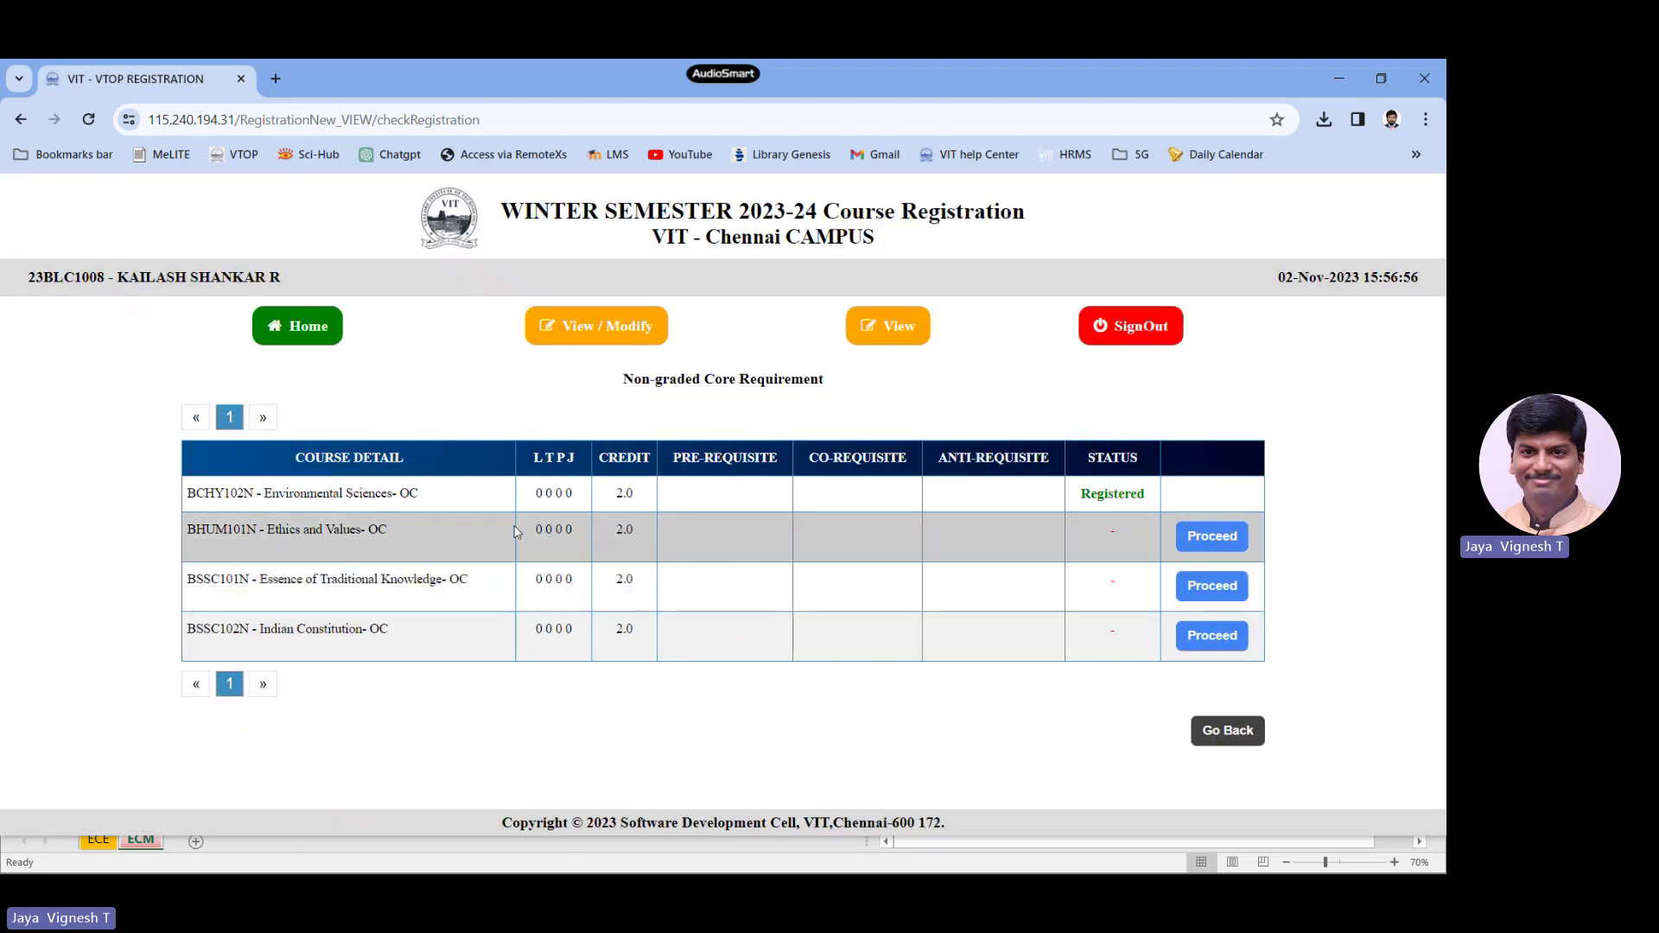
click(307, 326)
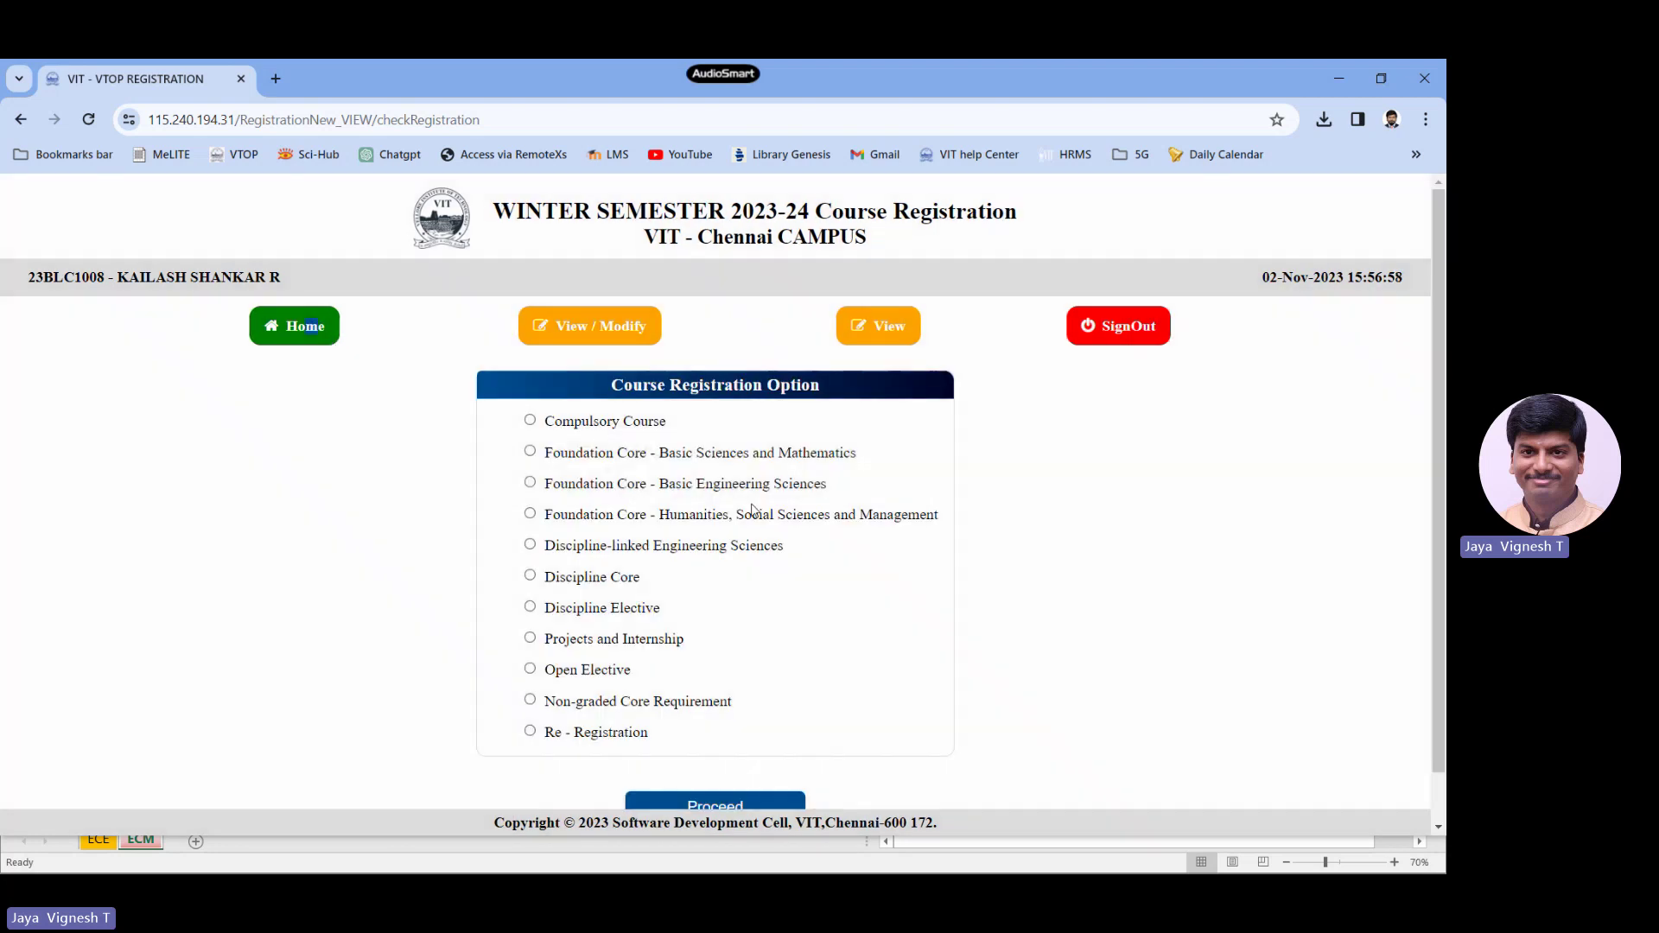
Step: Check the Excel sheet, then open page 2 of the Humanities, Social Sciences and Management course list
key(alt+Tab)
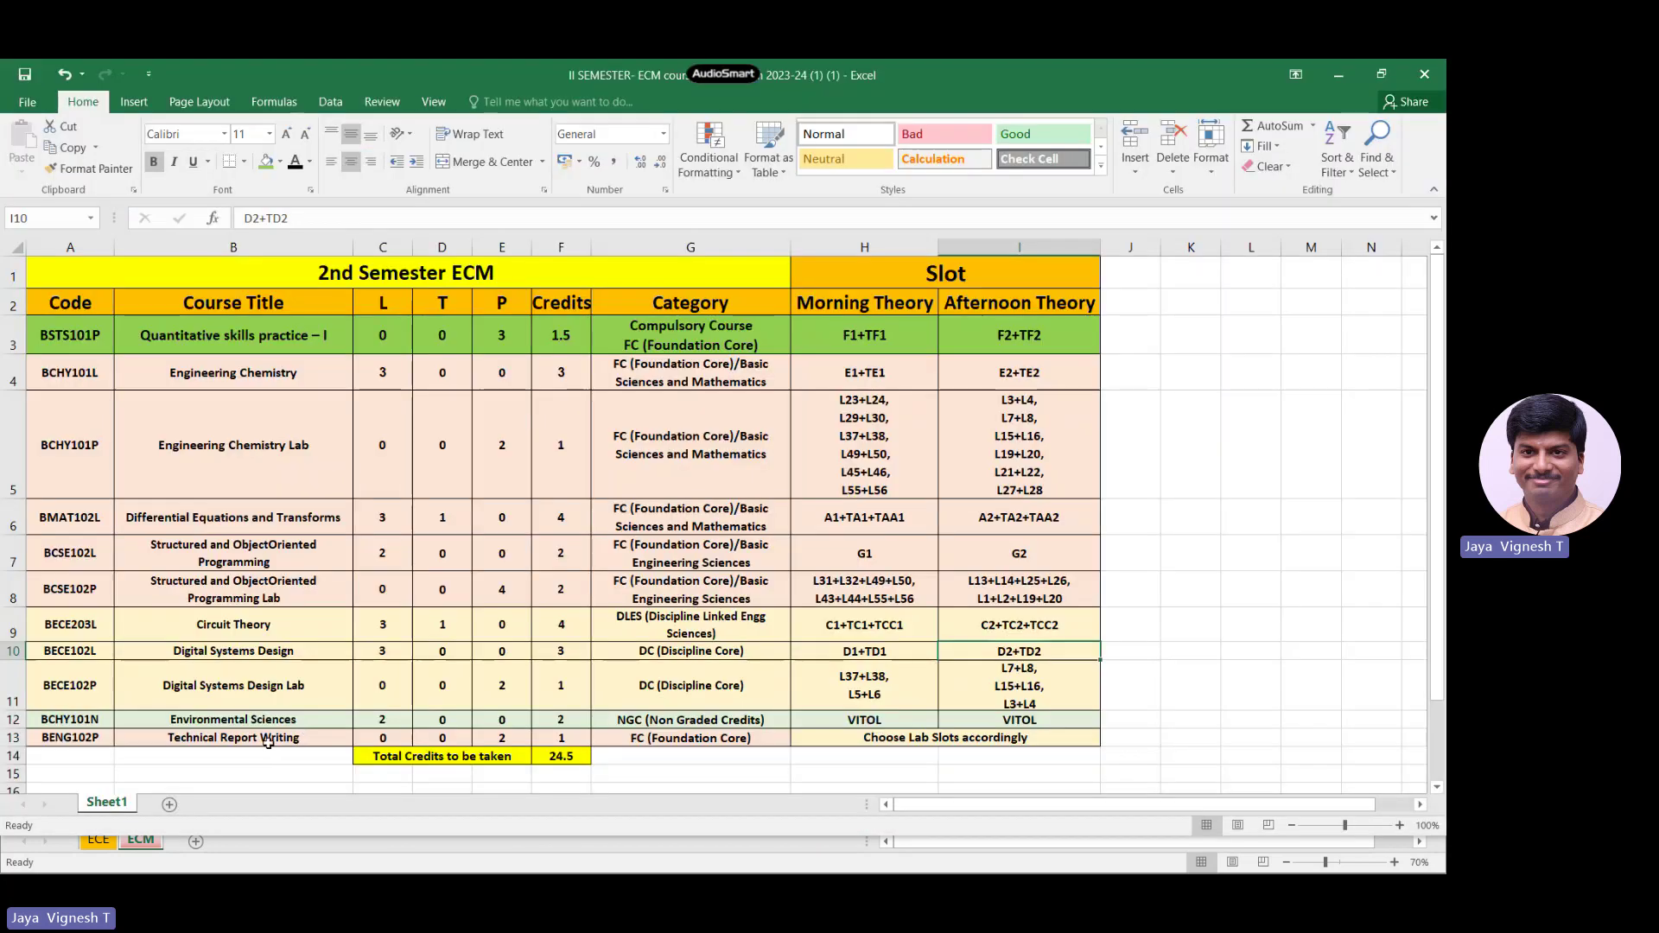
key(alt+Tab)
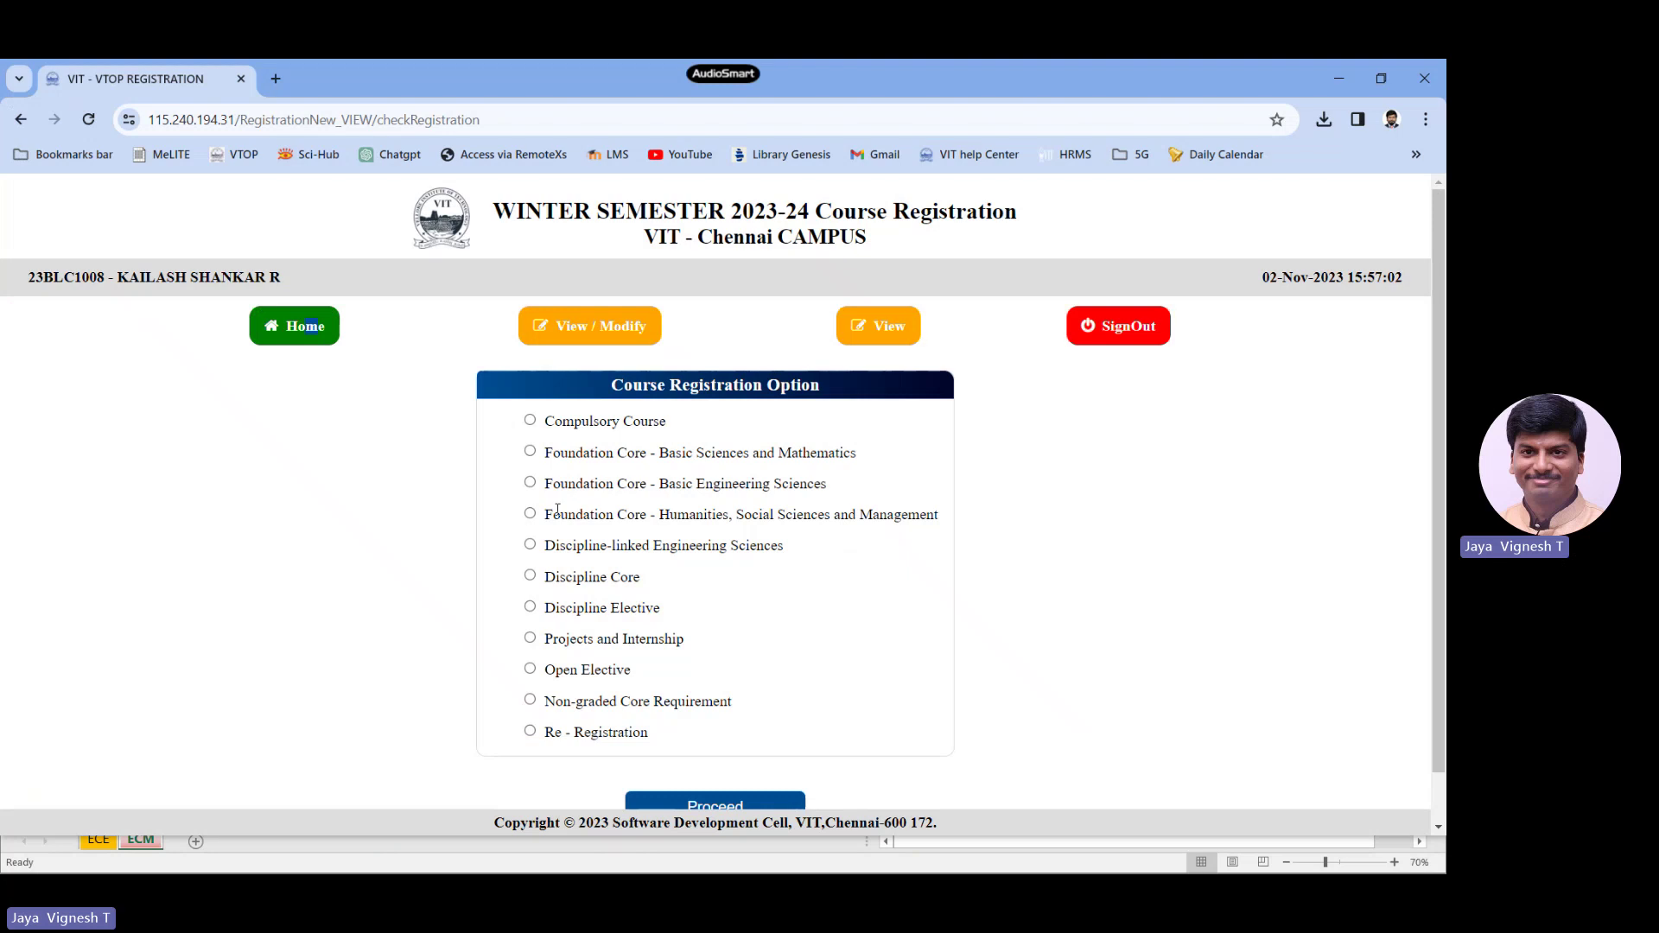
click(531, 514)
scroll(760, 622, down, 1)
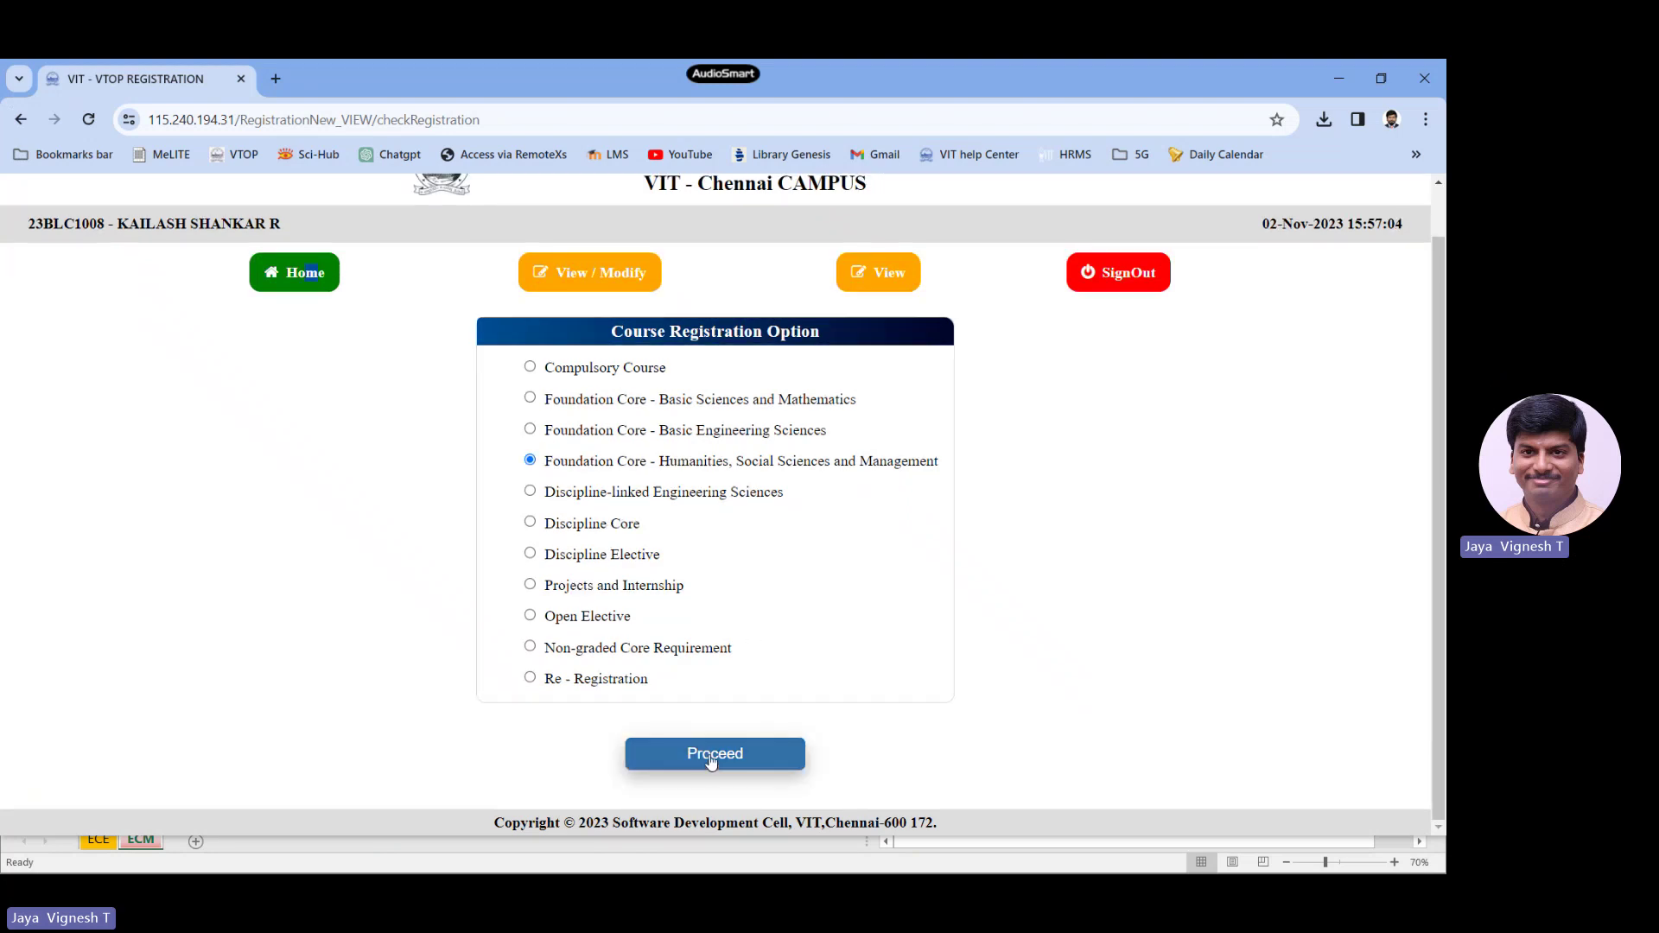
click(741, 756)
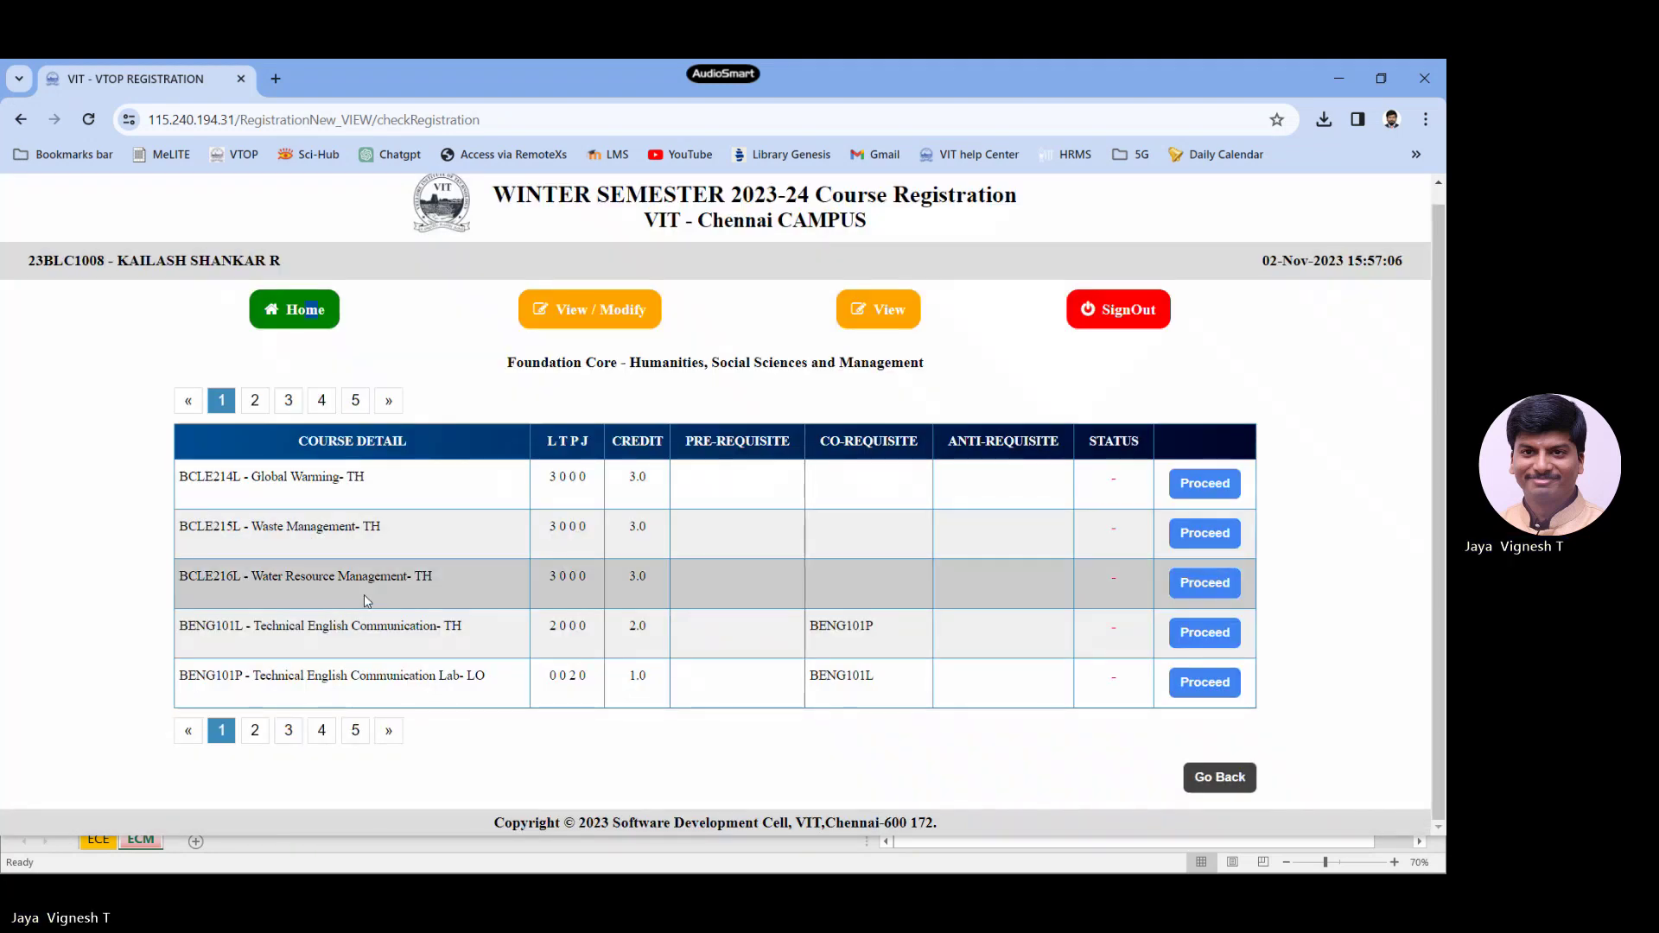
click(255, 730)
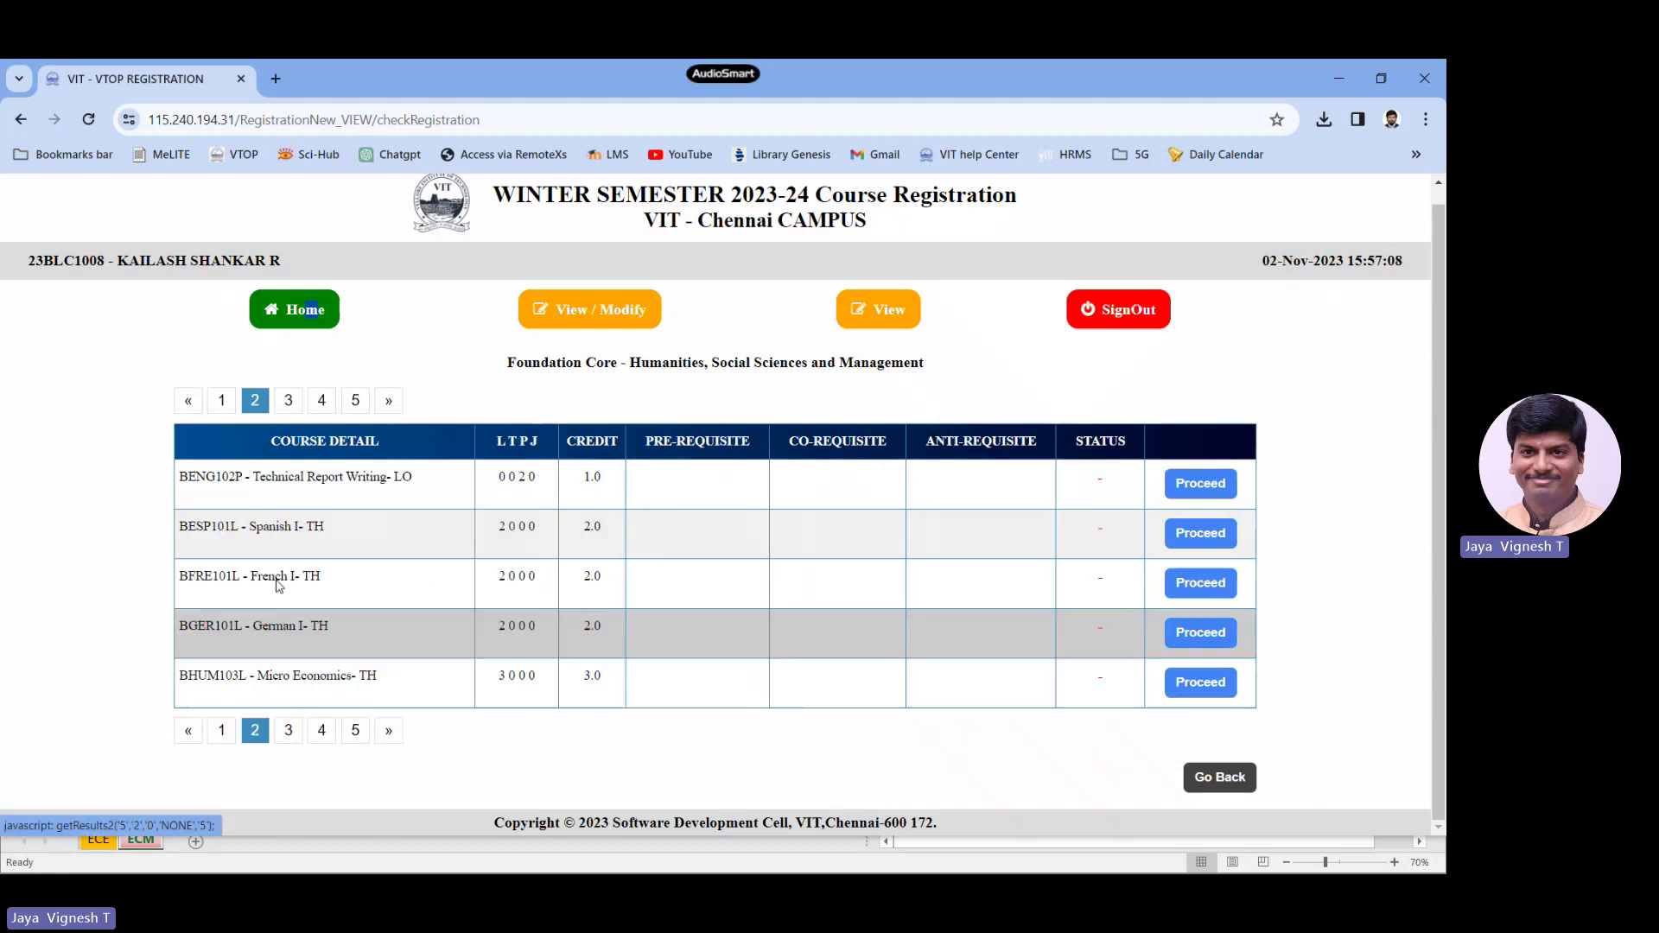
Step: Register BENG102P Technical Report Writing in lab slot L25+L26 at AB1-405
click(1200, 483)
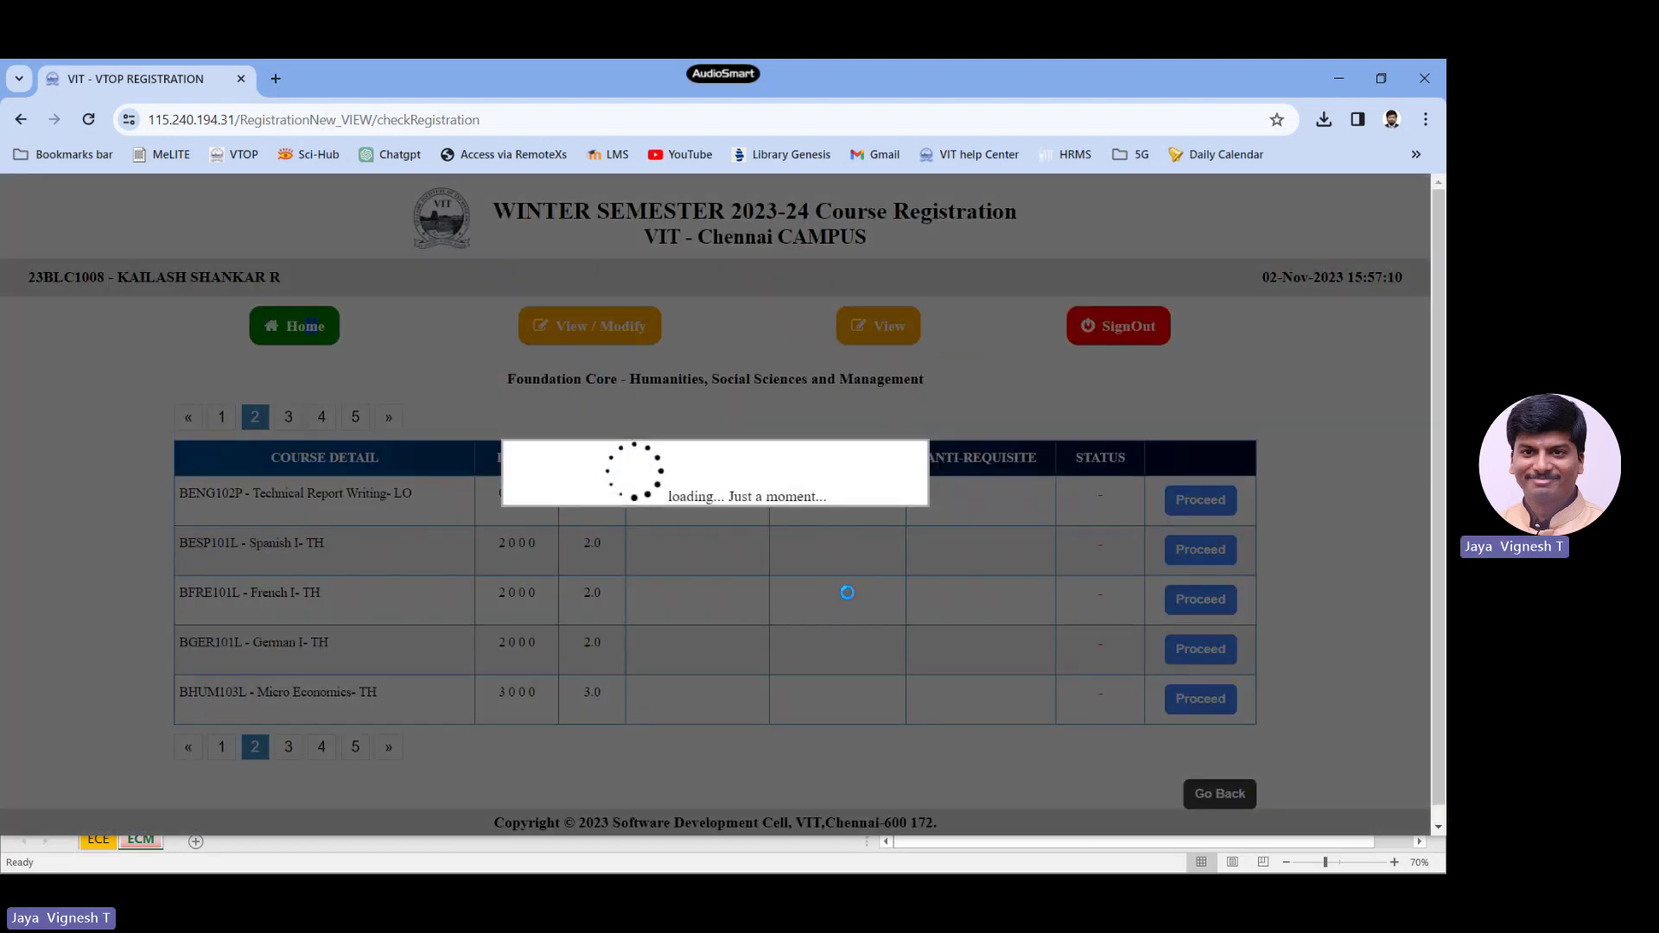
scroll(376, 648, down, 3)
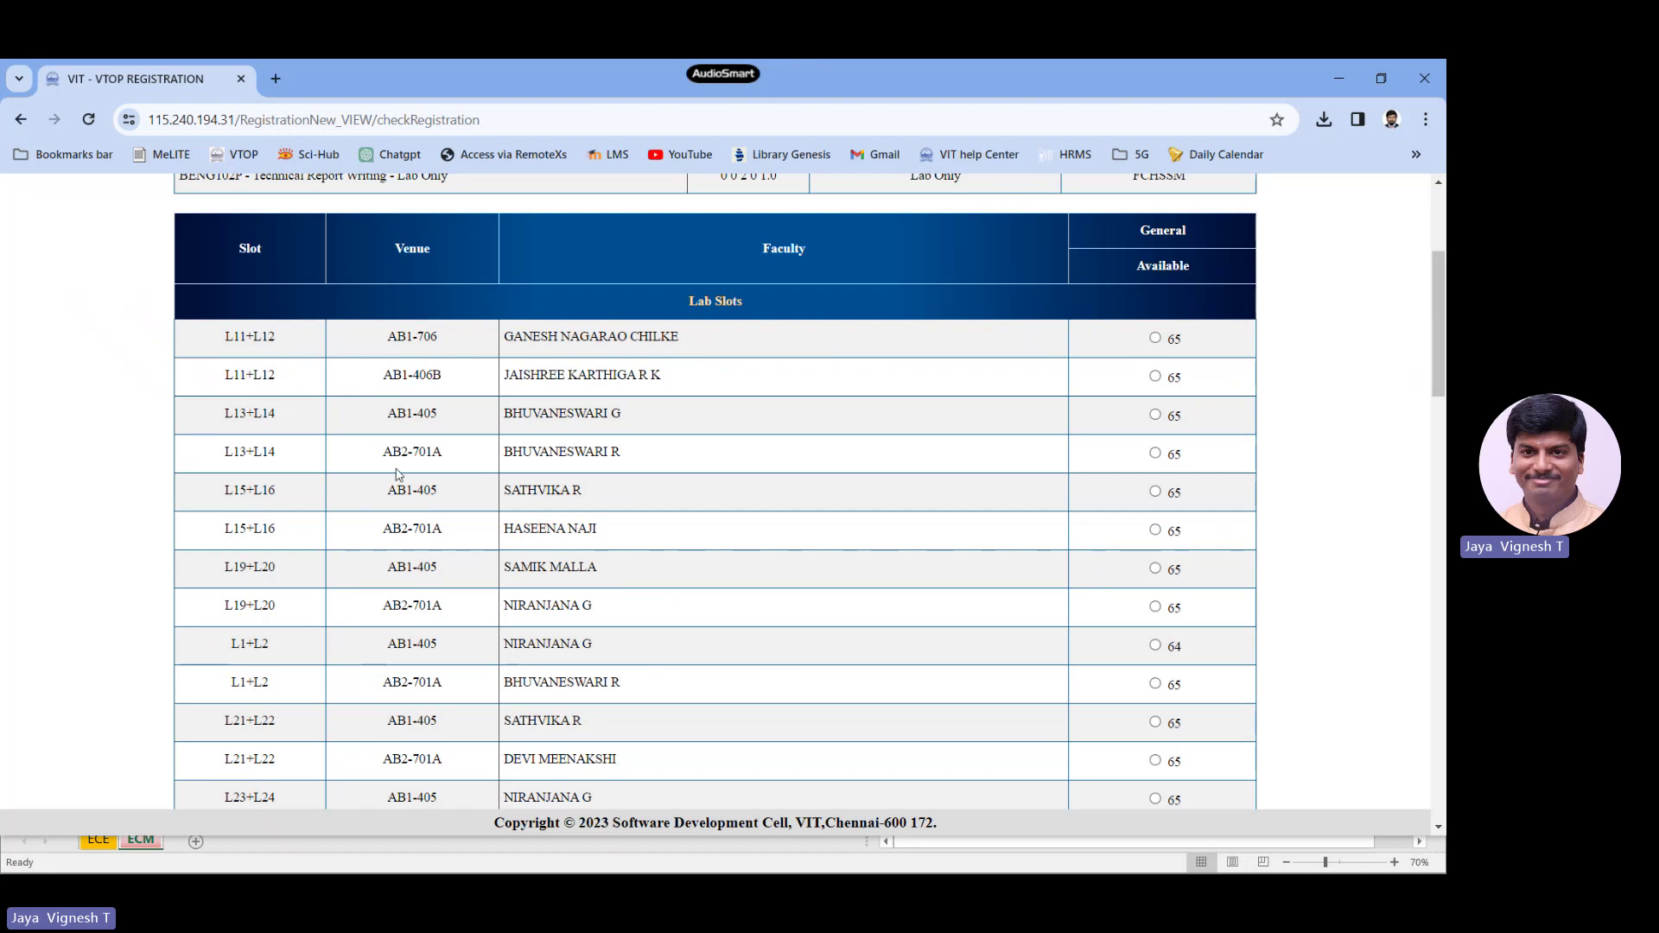
scroll(259, 624, up, 3)
scroll(259, 575, down, 3)
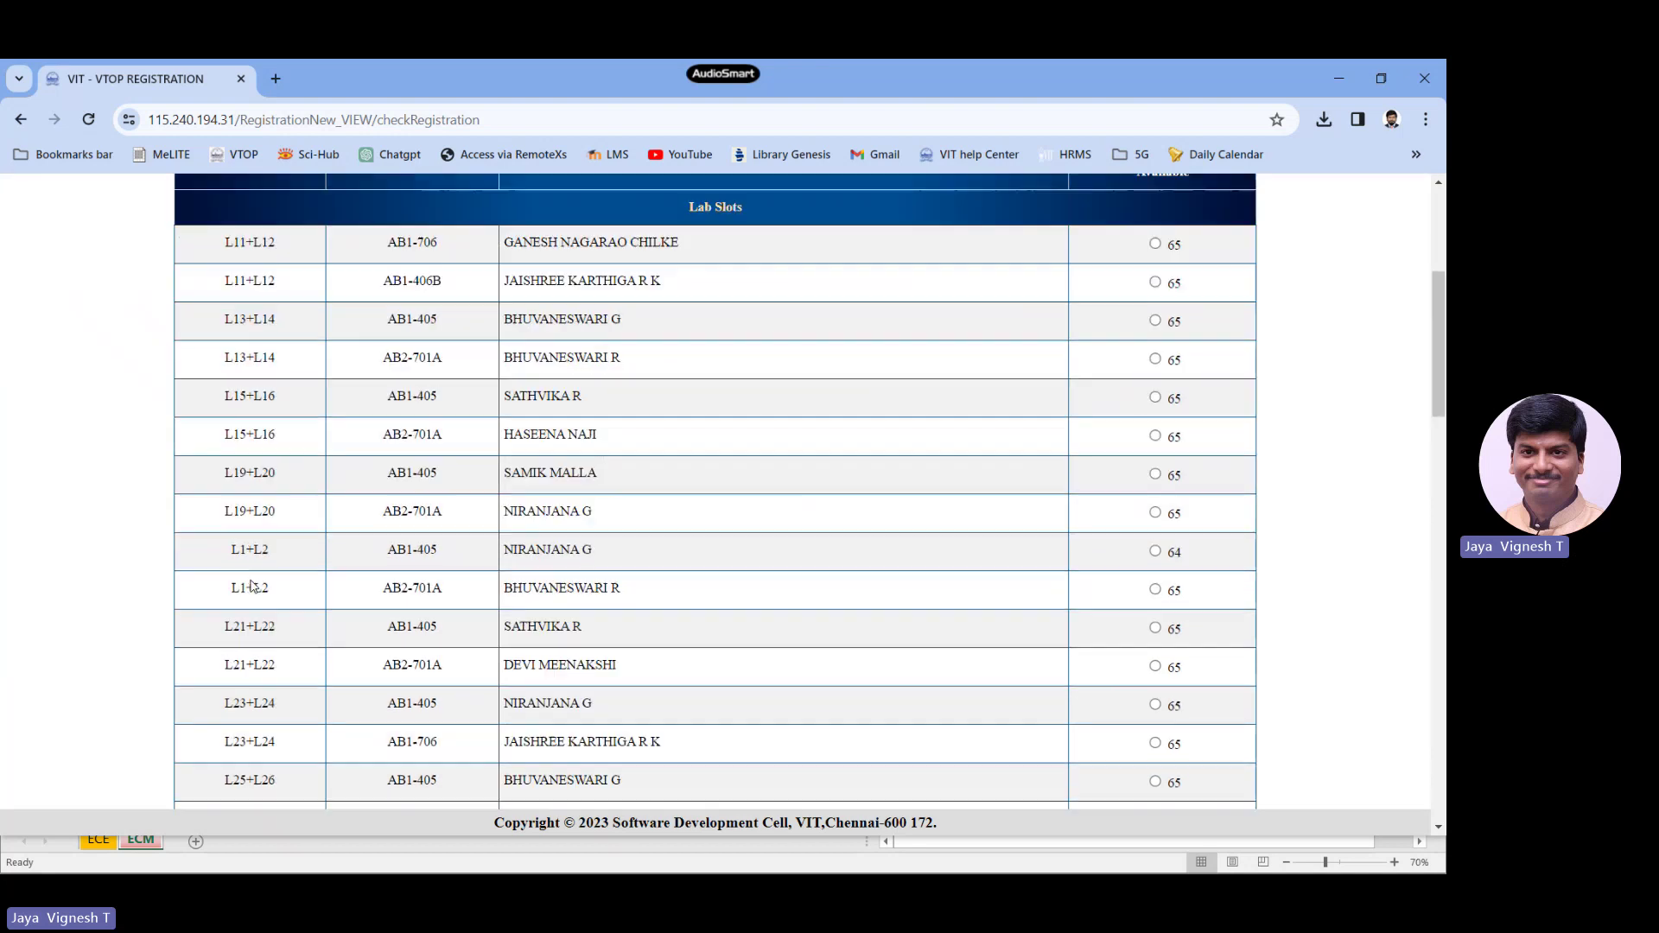
scroll(285, 748, down, 2)
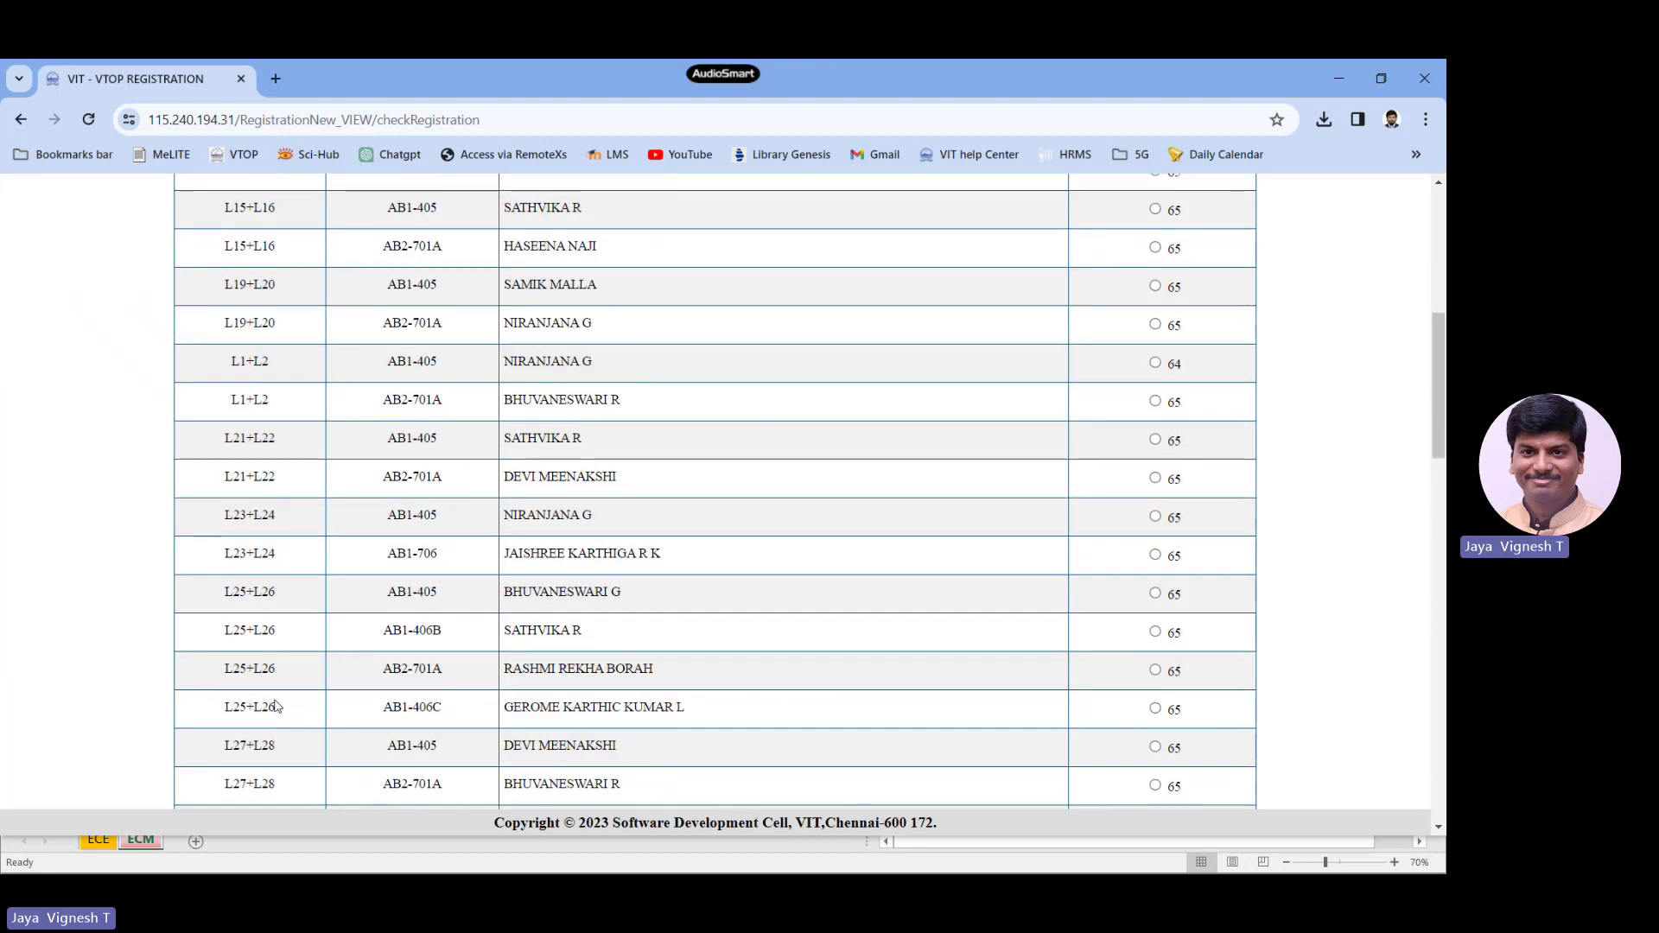
click(1156, 594)
scroll(591, 646, down, 10)
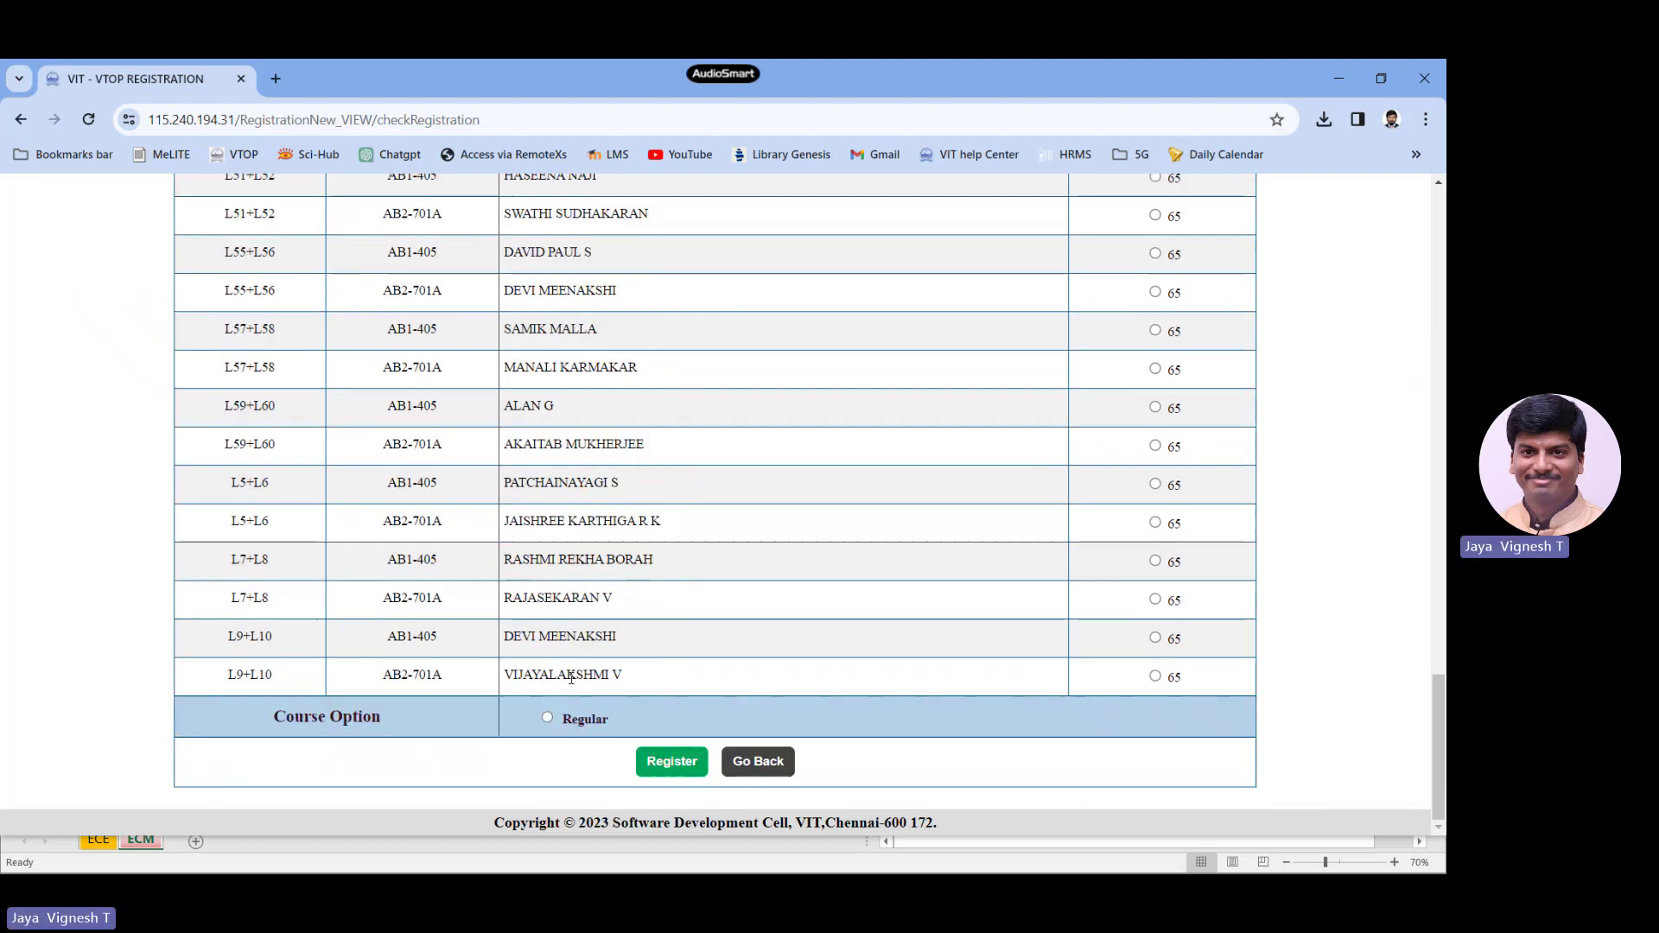
click(646, 765)
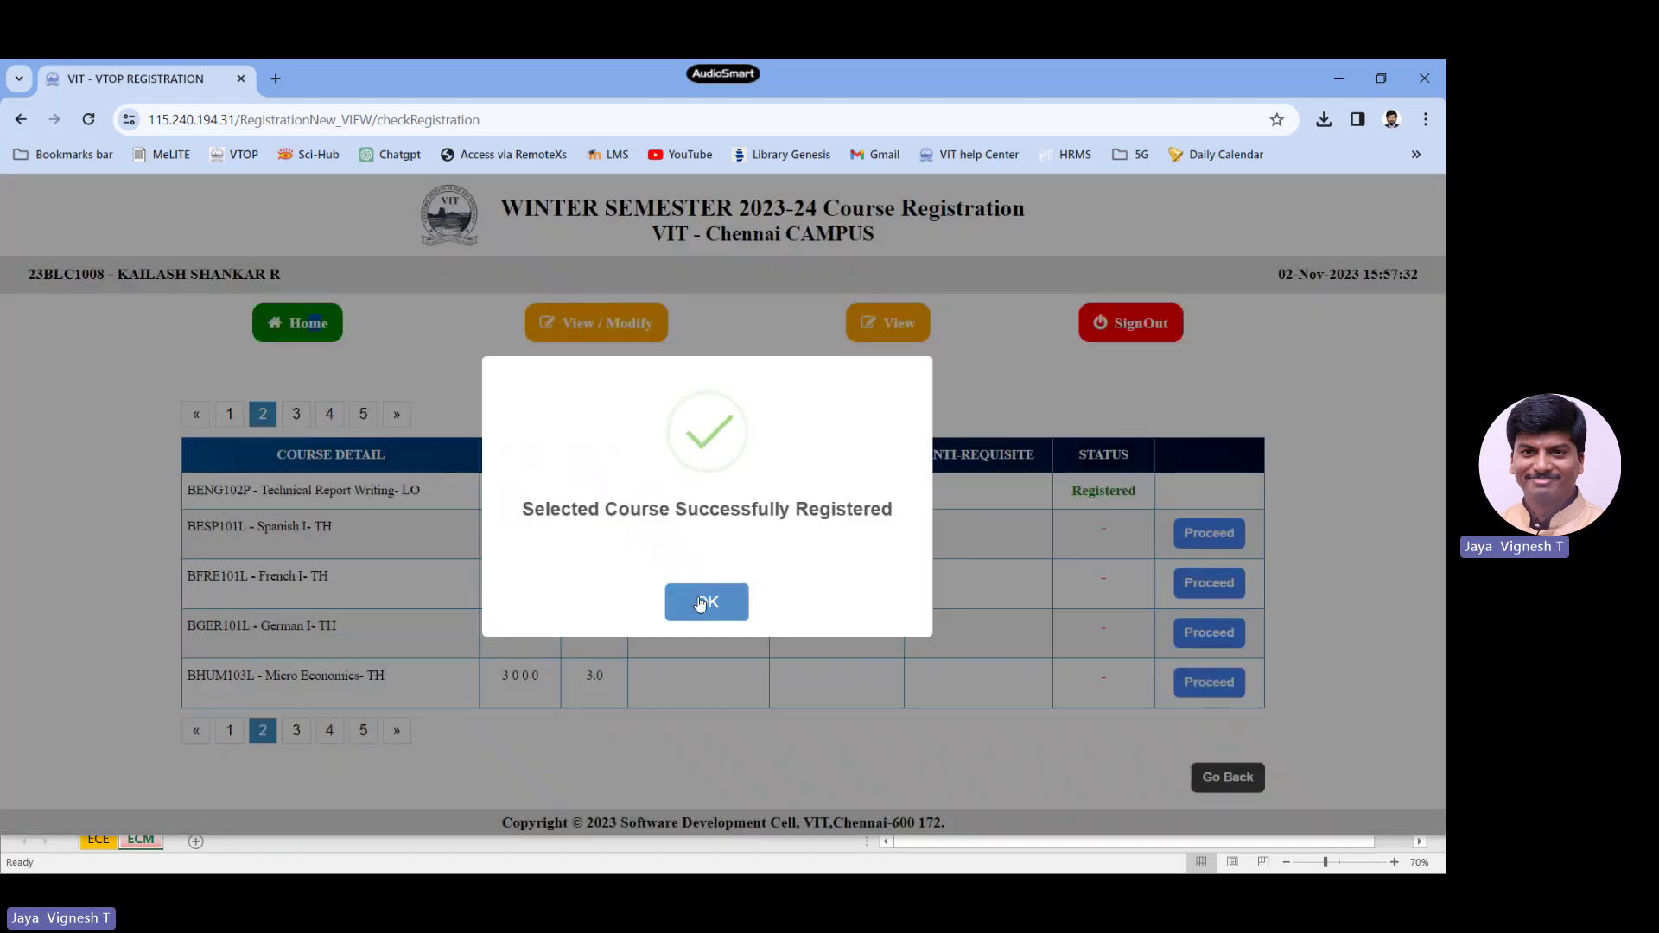
click(702, 603)
Step: Open the registered-courses summary, highlight the 24.5-credit total, review the timetable, then return Home
click(897, 324)
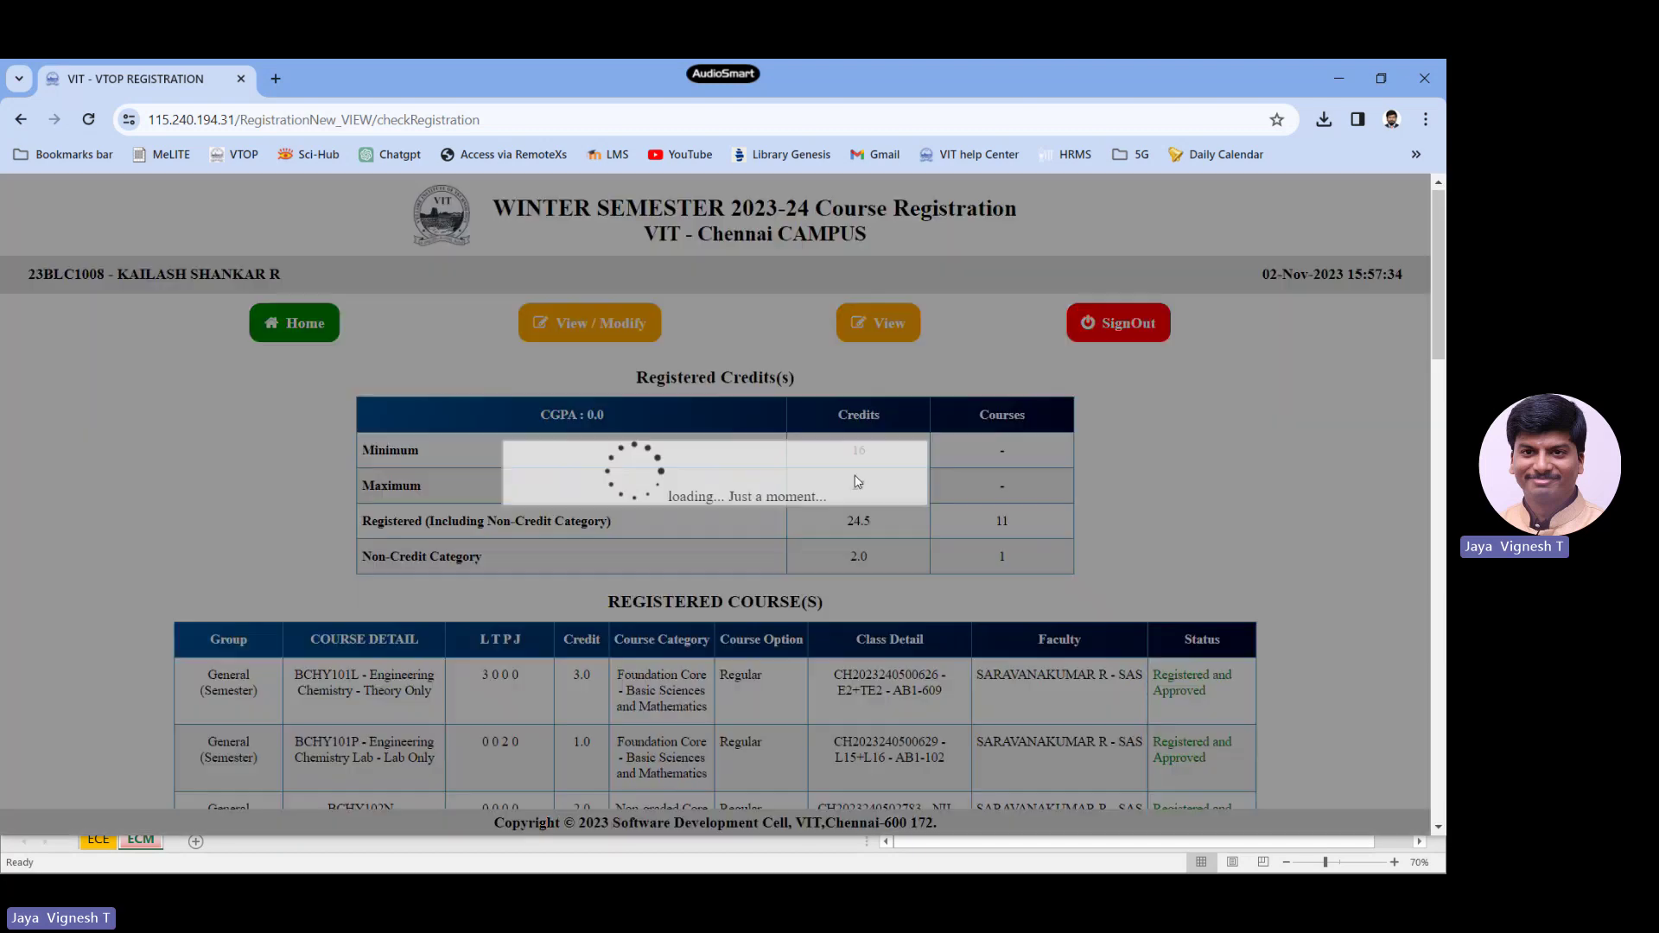
drag(845, 520, 889, 528)
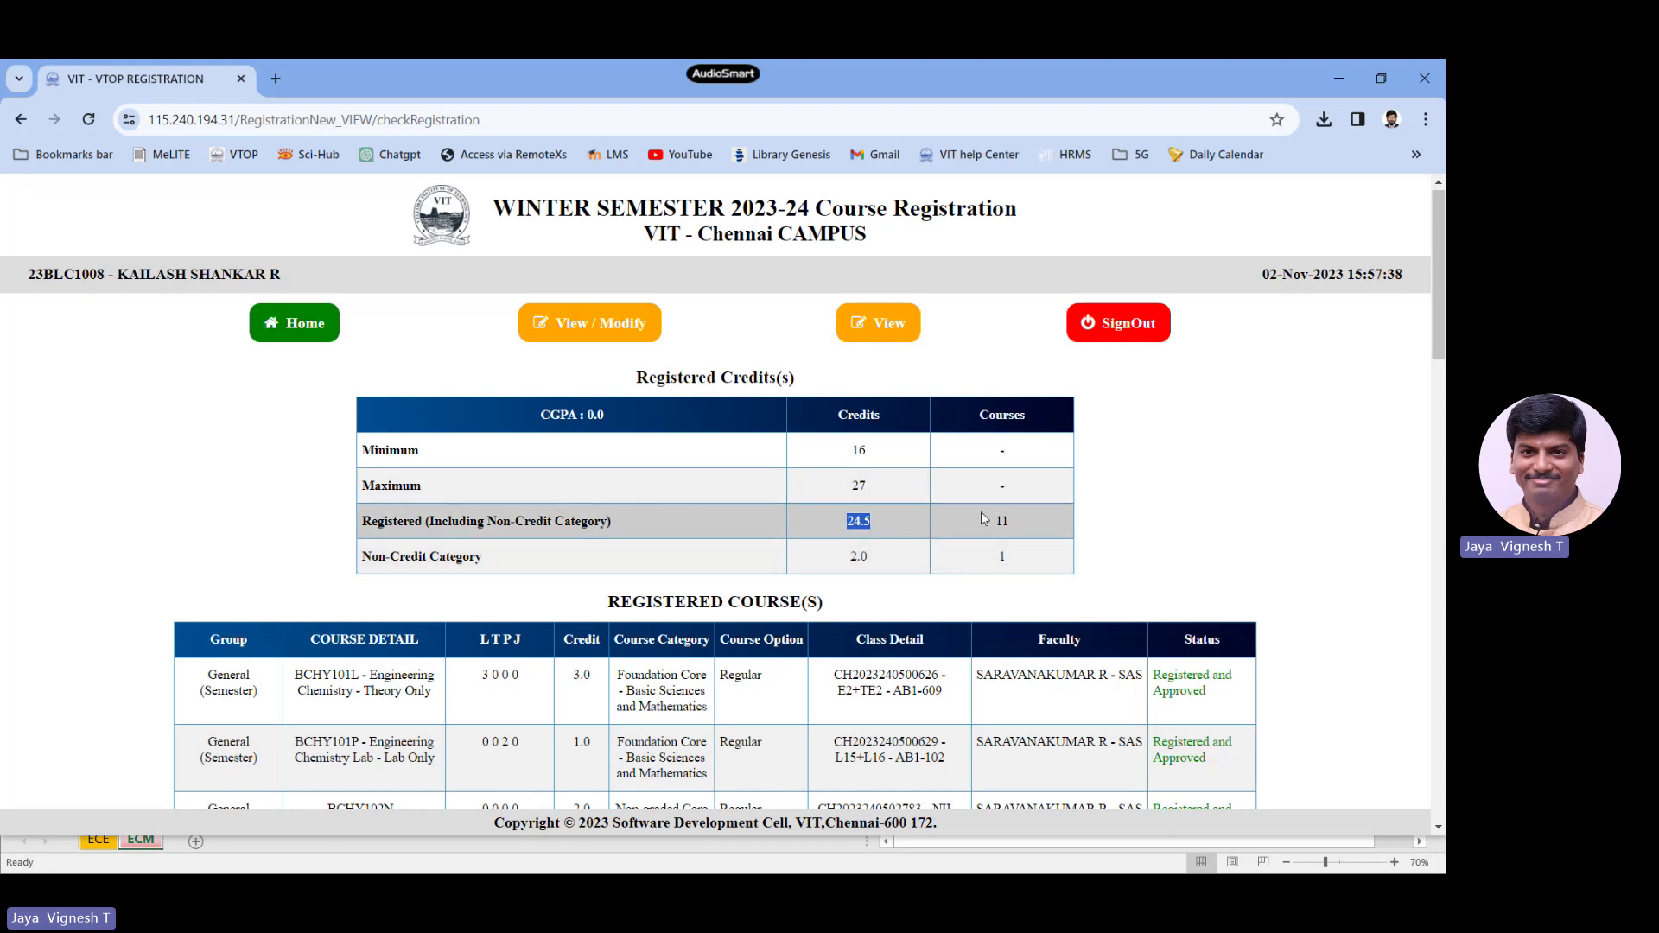
scroll(1016, 529, down, 20)
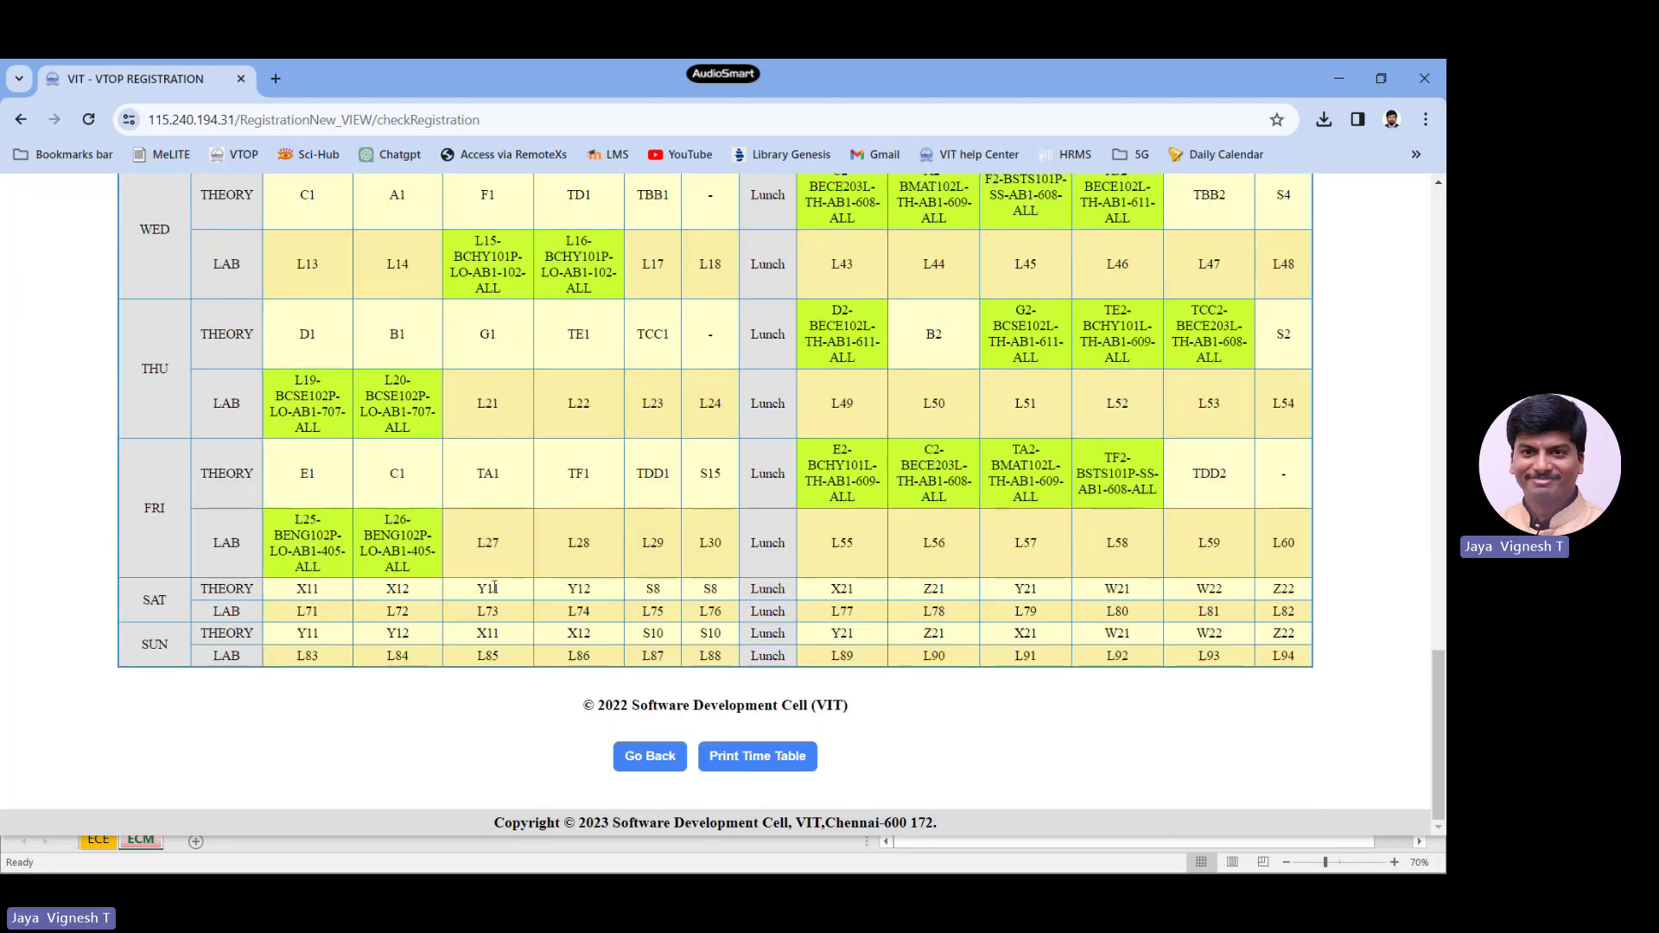
scroll(474, 585, up, 5)
scroll(475, 585, up, 3)
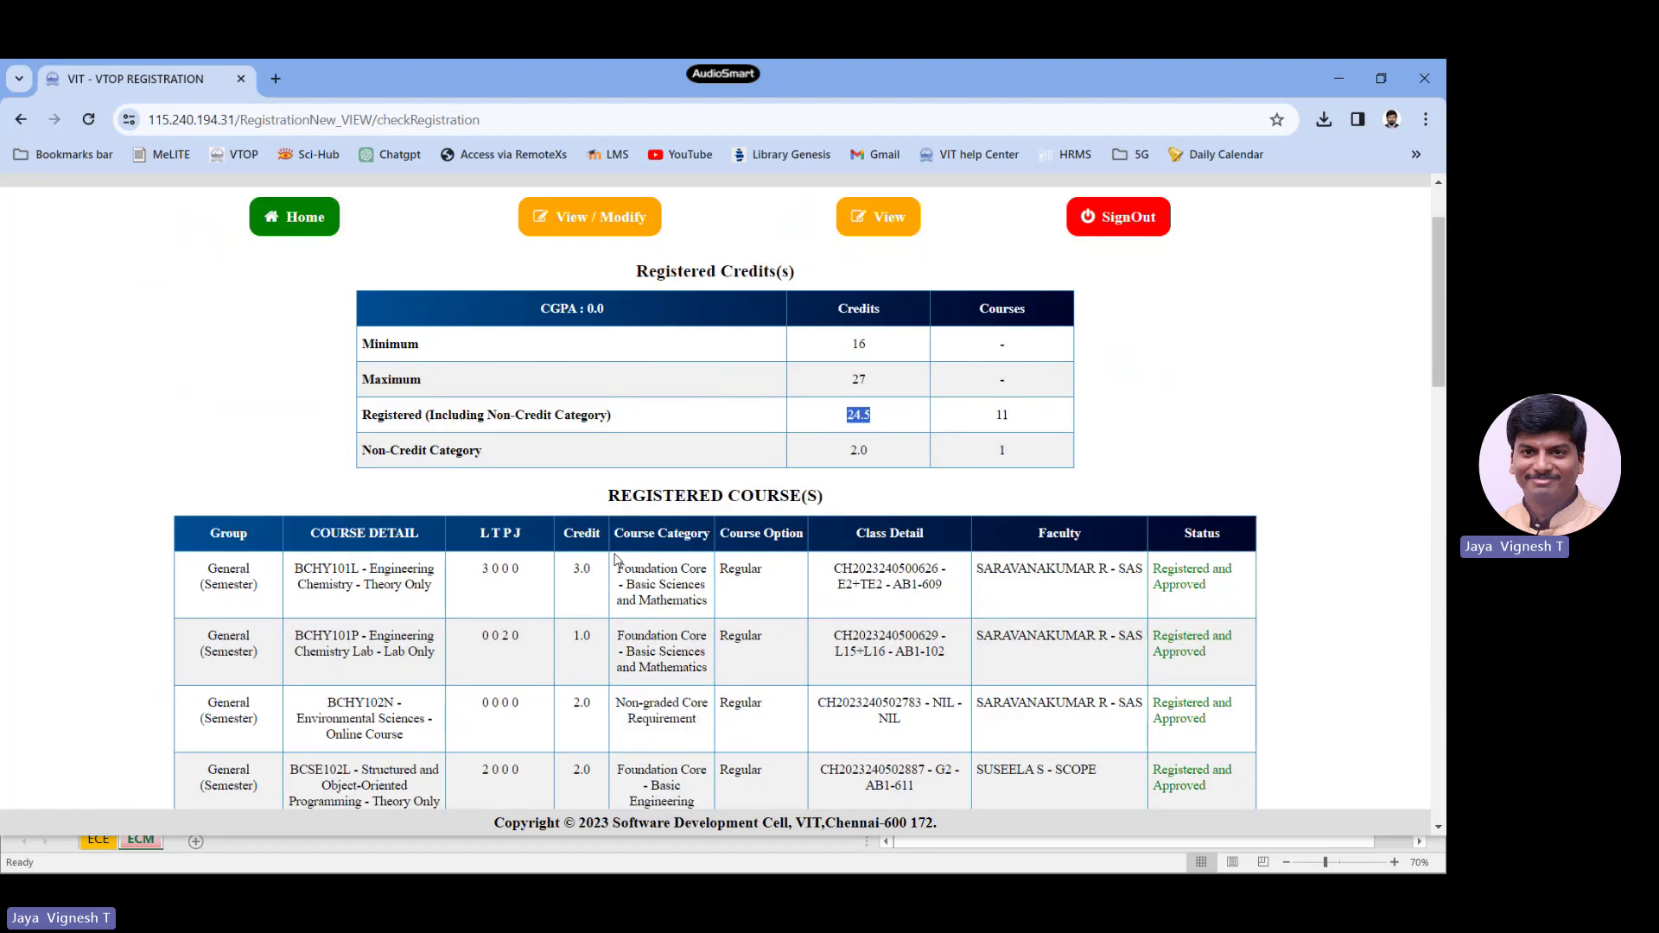
scroll(533, 469, up, 10)
click(303, 326)
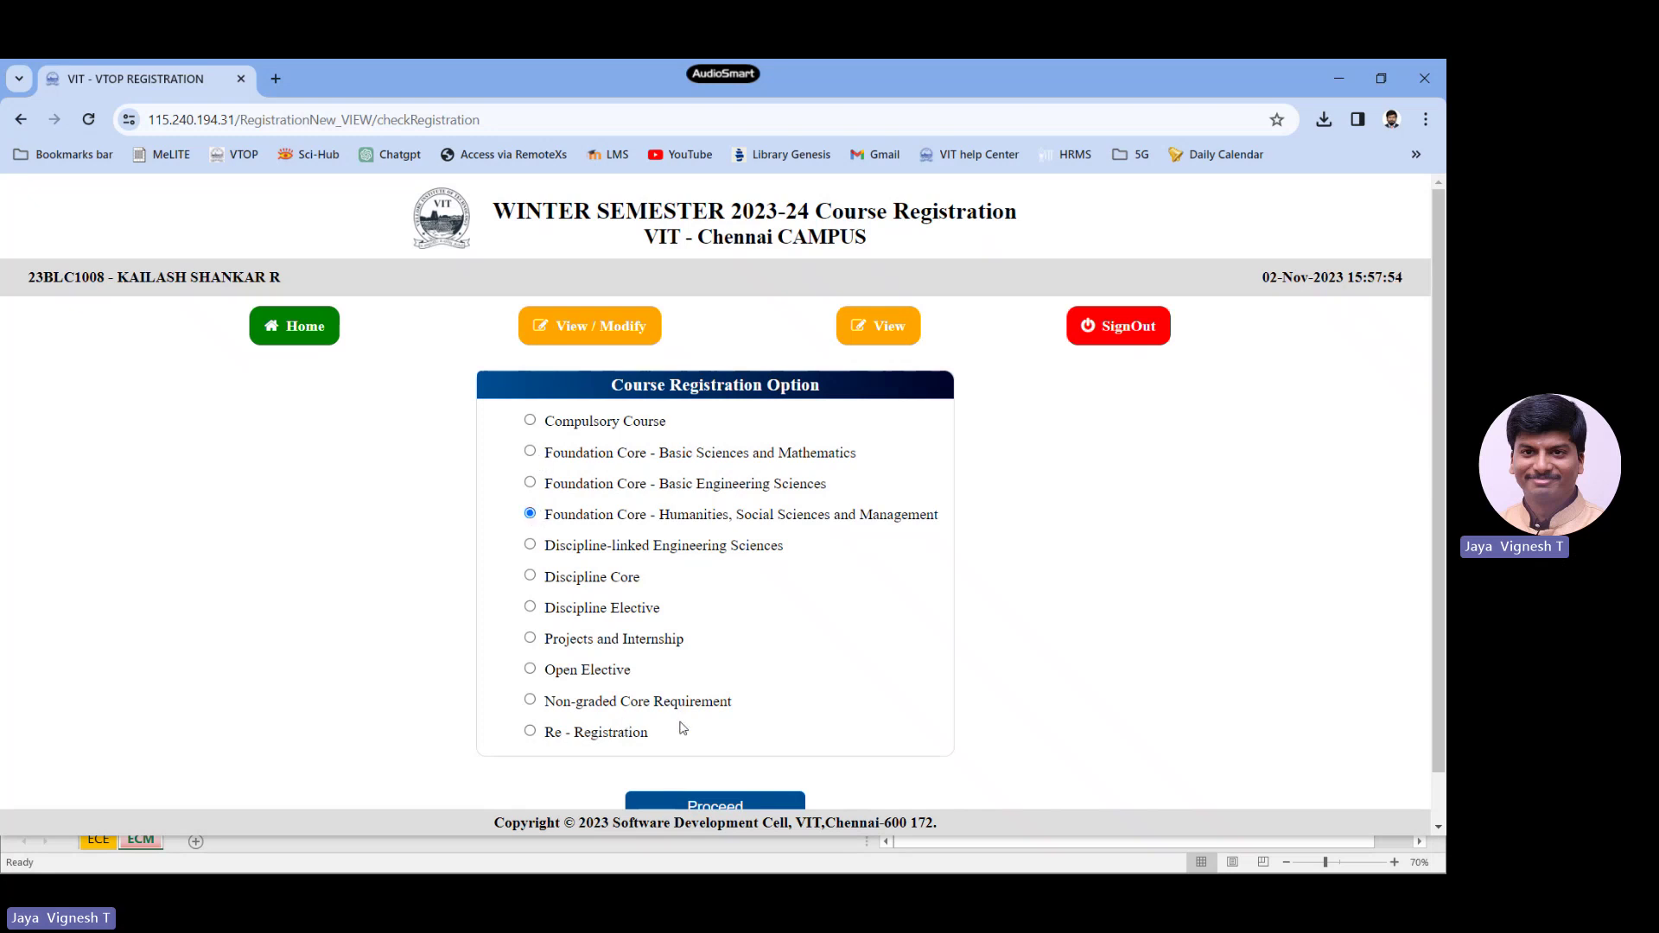
Step: Look over the Humanities, Social Sciences and Management course list, then go back Home
scroll(691, 692, down, 1)
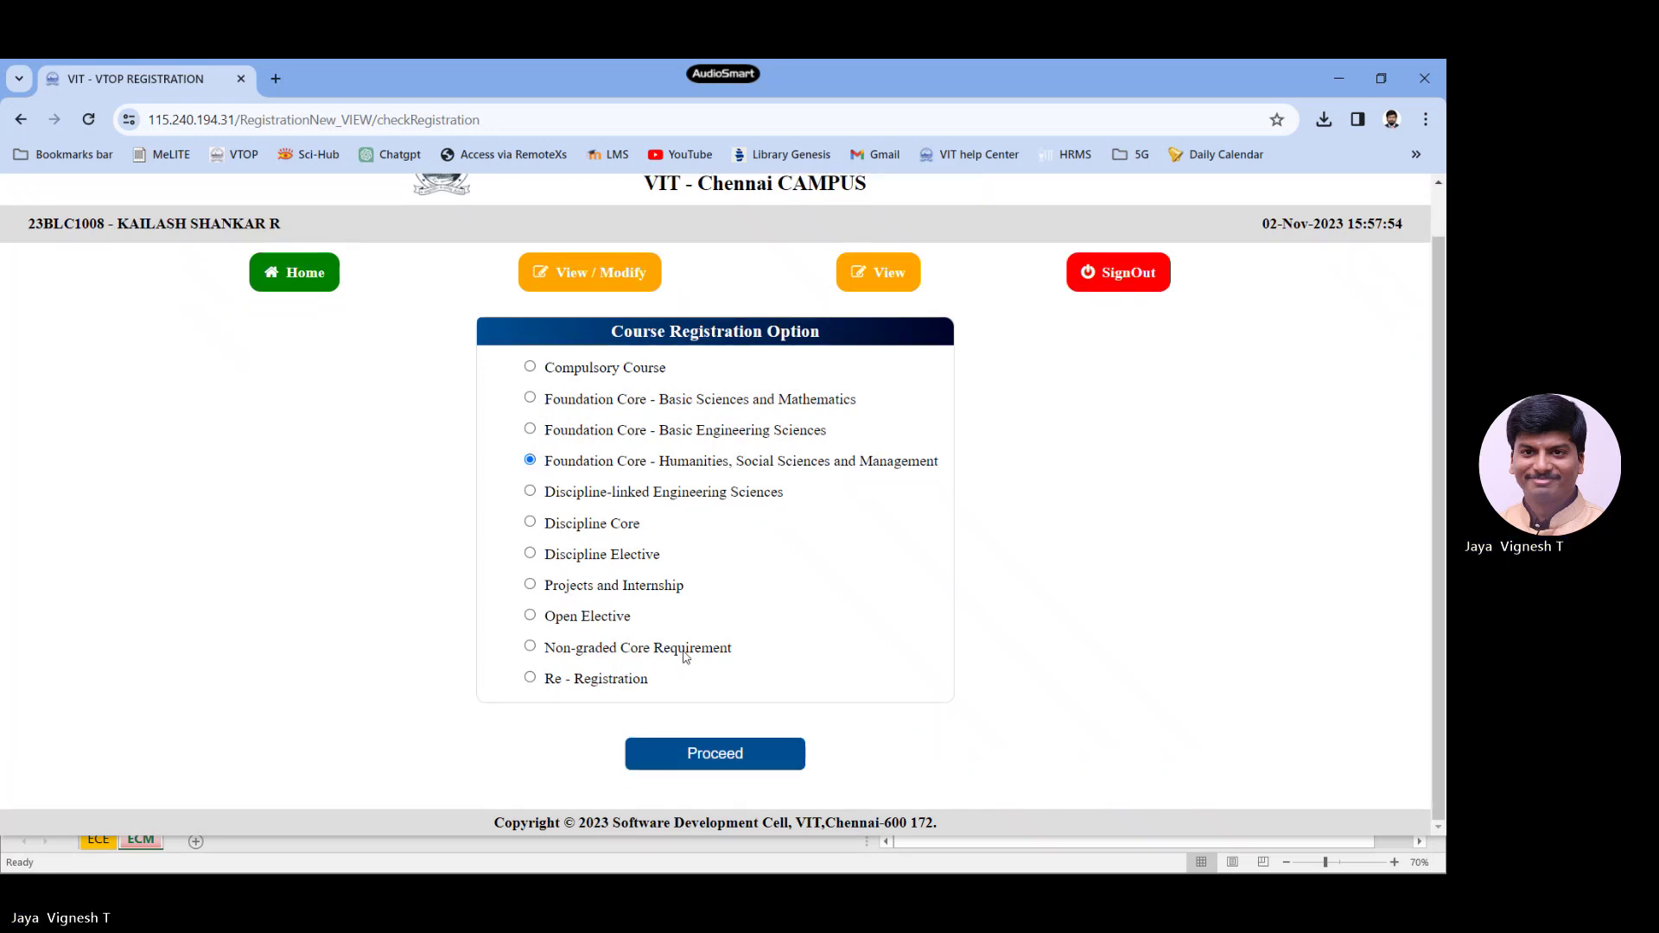
click(705, 753)
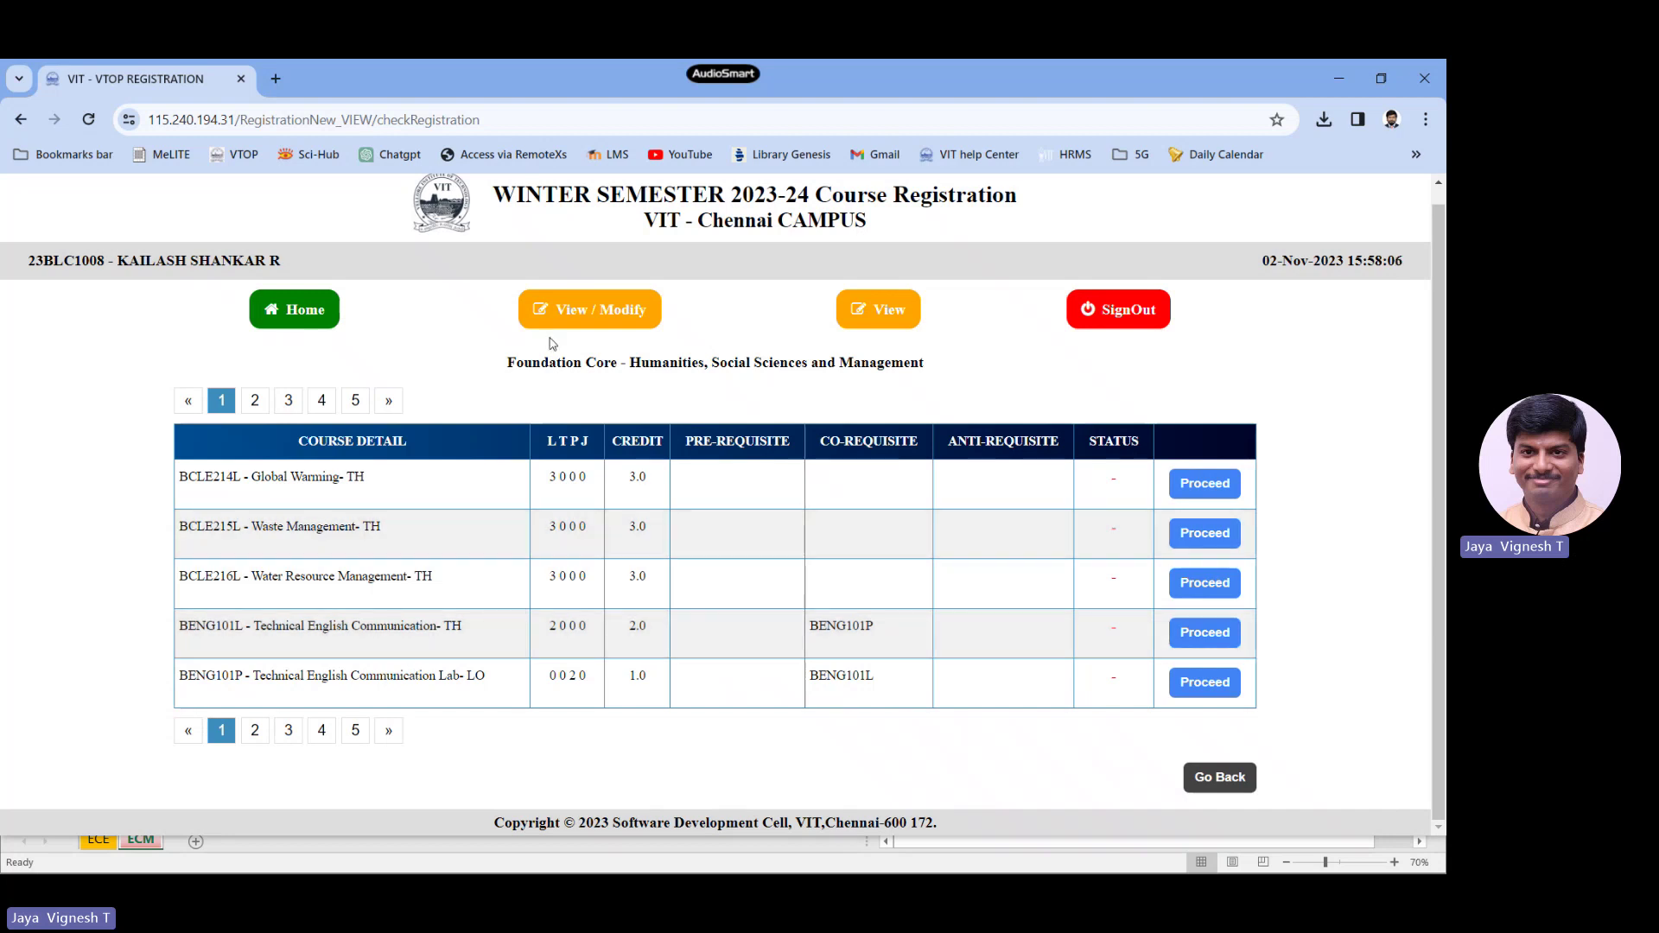
click(302, 311)
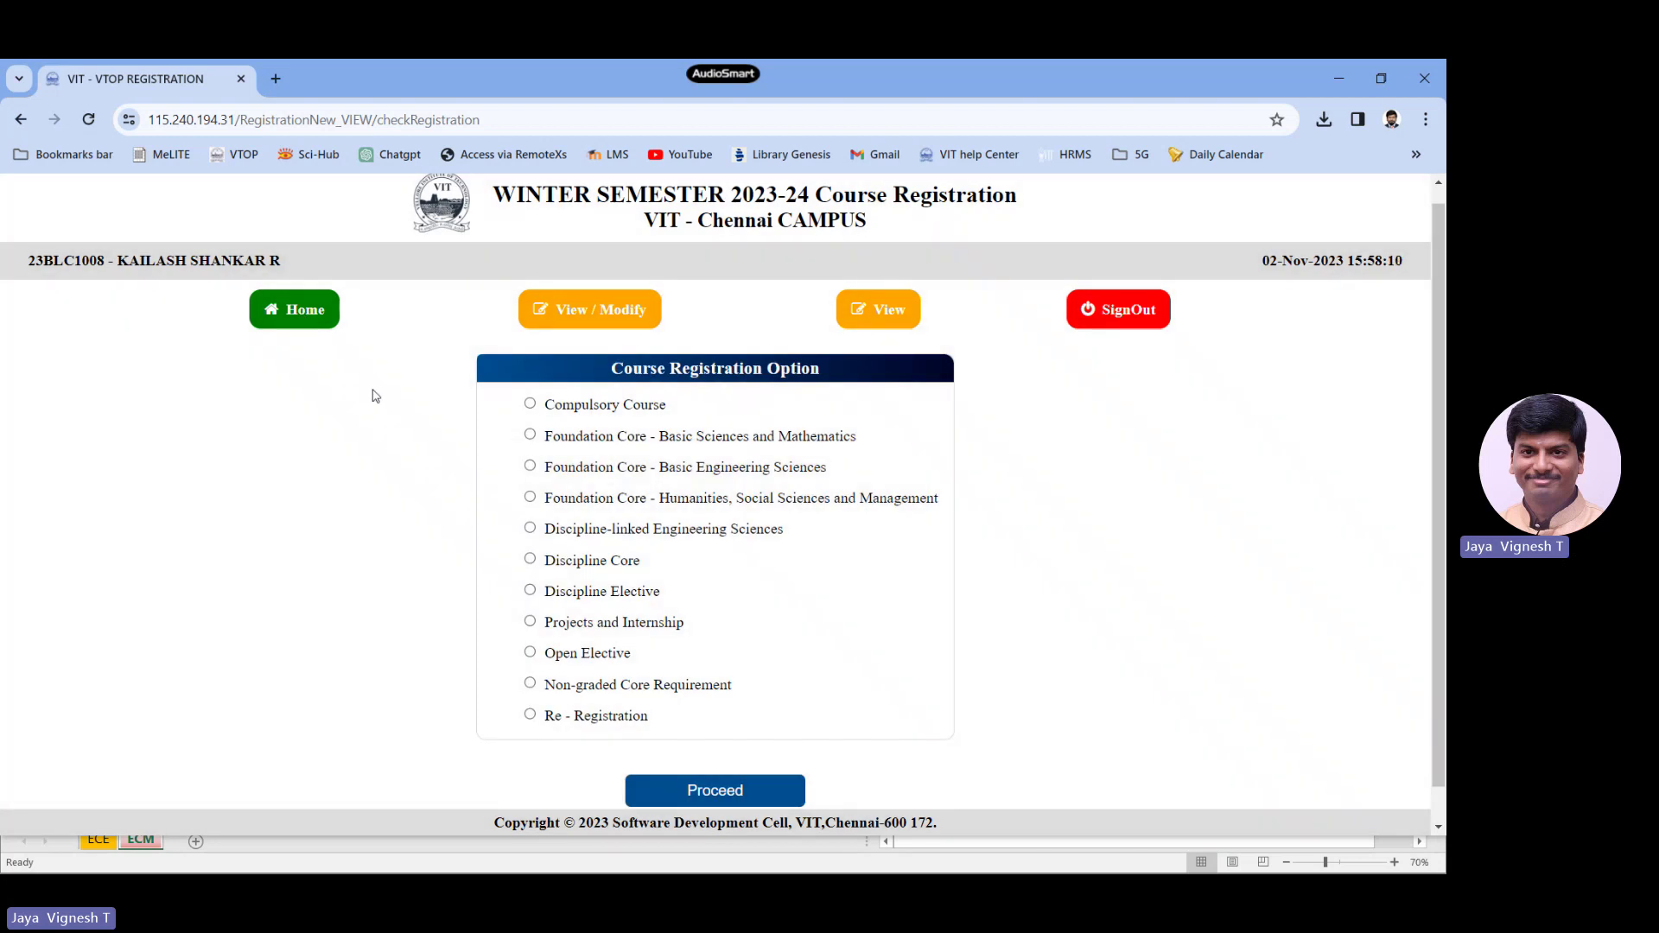
Step: Bring the Teams meeting to the front with its Record and transcribe options showing
key(alt+Tab)
key(alt+Tab)
key(alt+Tab)
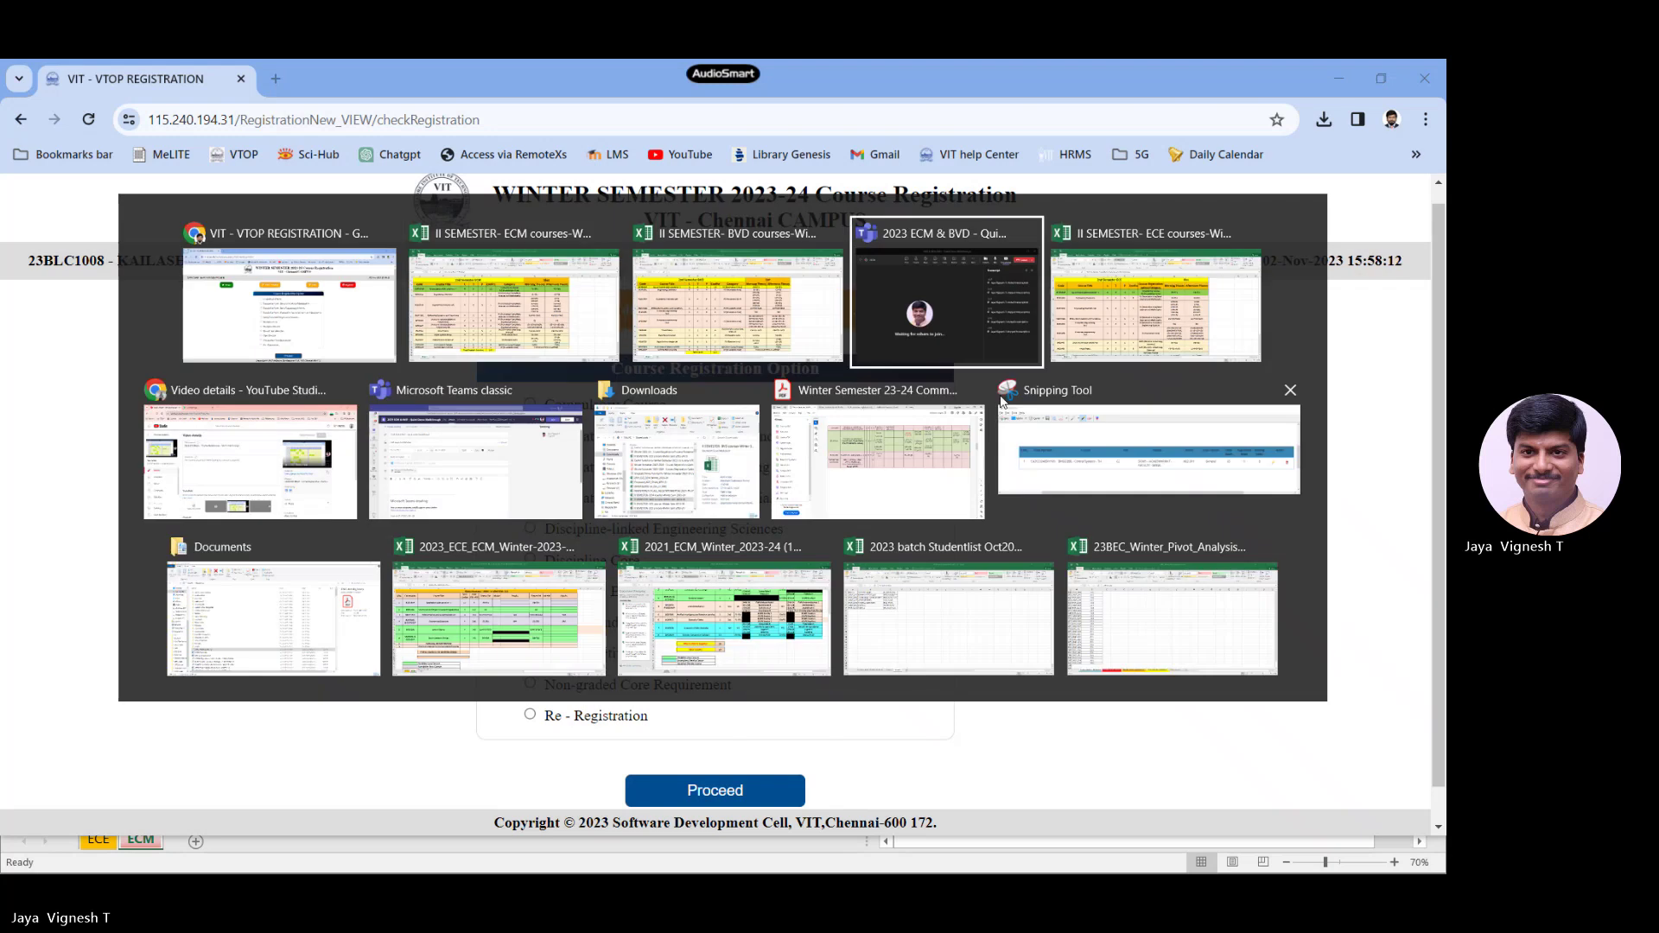
click(882, 147)
mouse_move(886, 198)
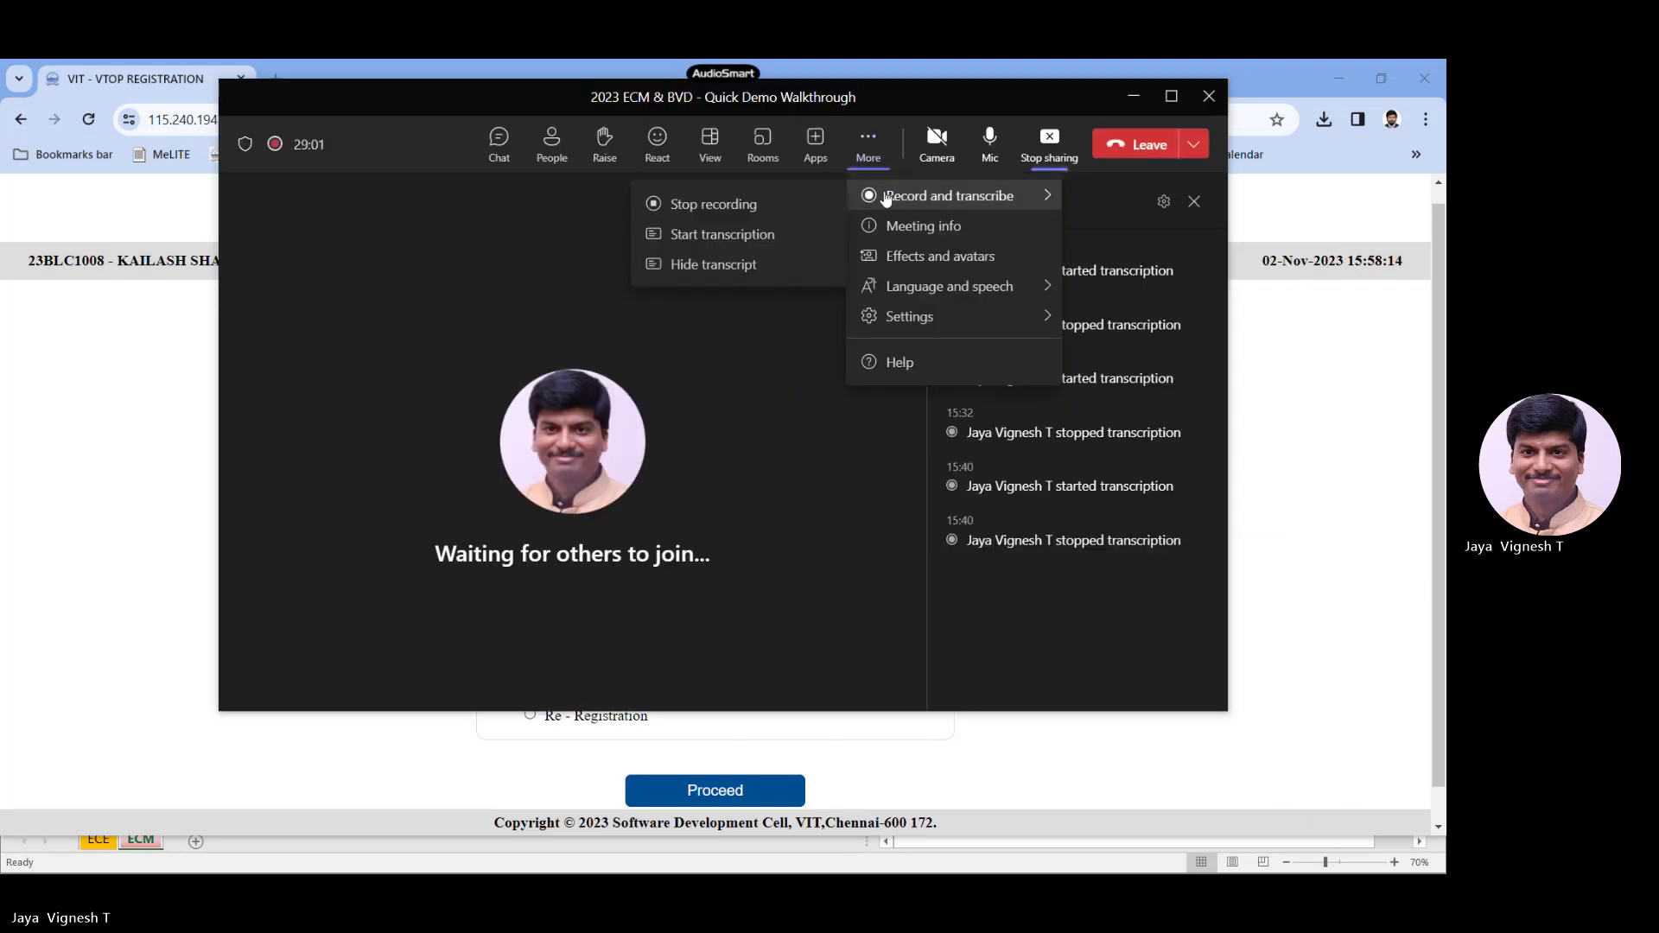